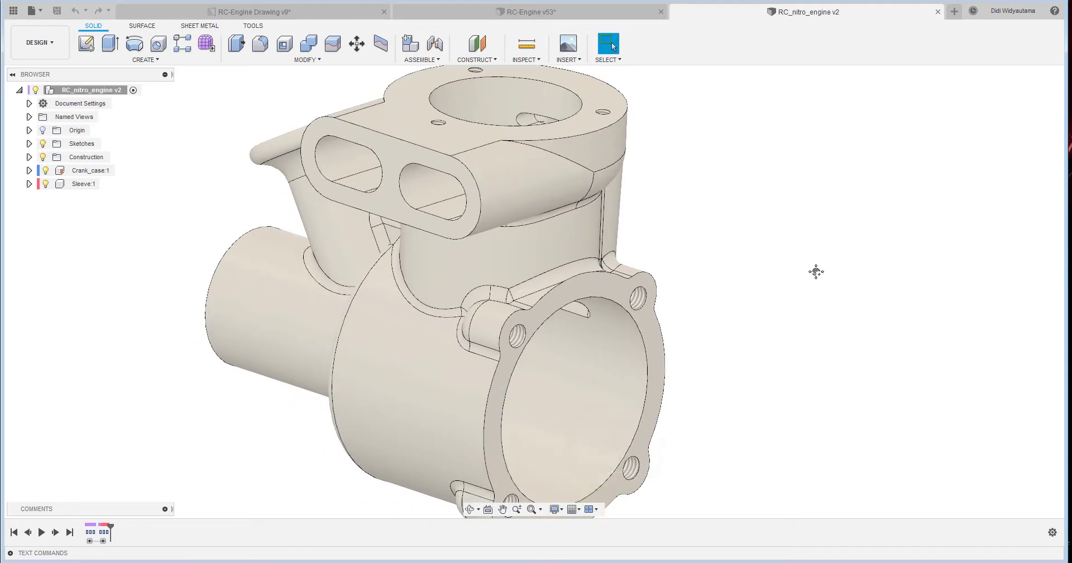
Look at the crankshaft in the reference RC-Engine design and return to the RC_nitro_engine design.
scroll(816, 270, "down", 3)
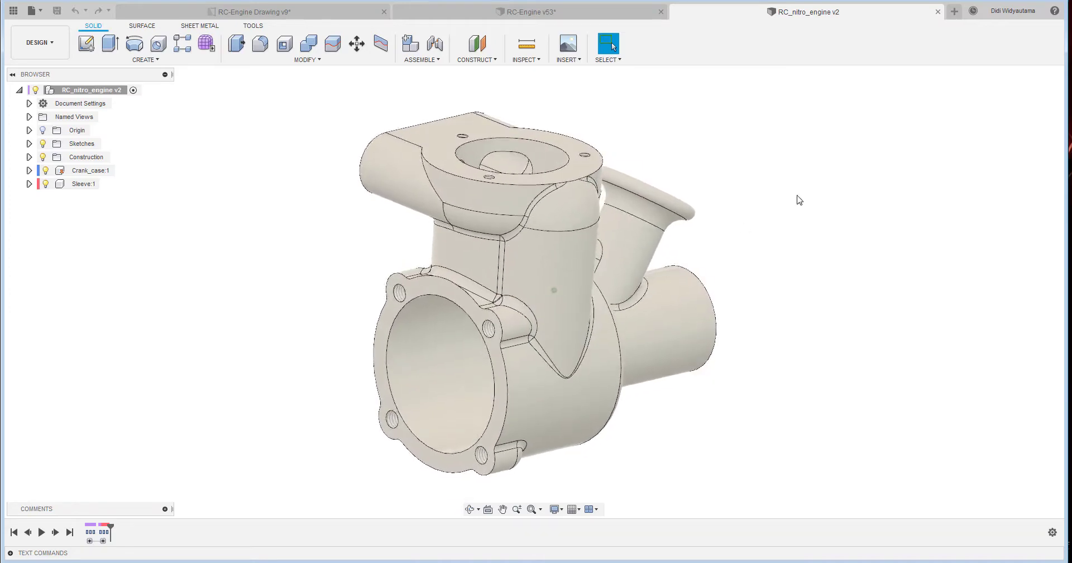
left_click(472, 12)
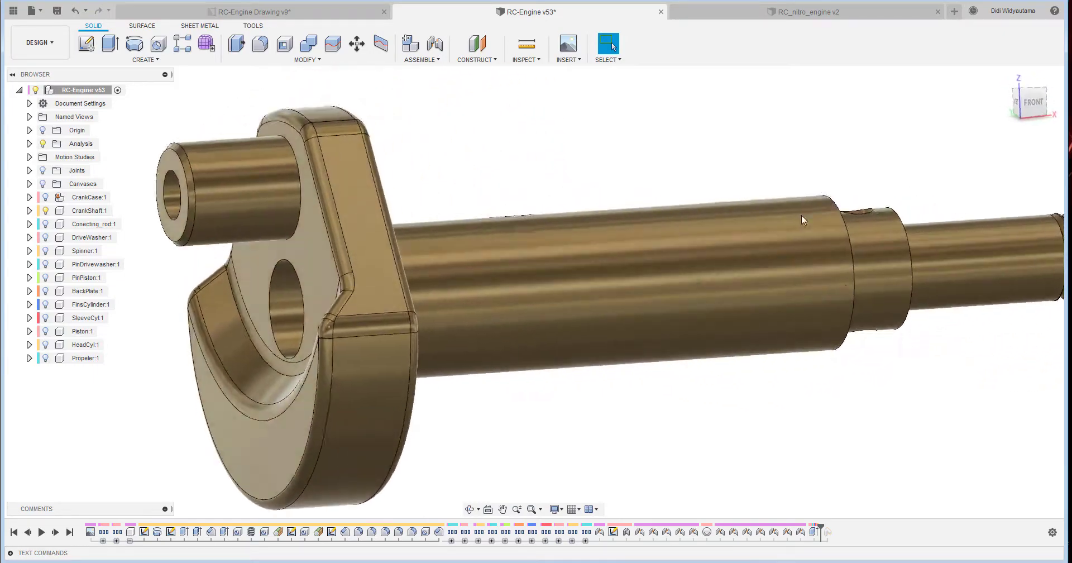
left_click(808, 13)
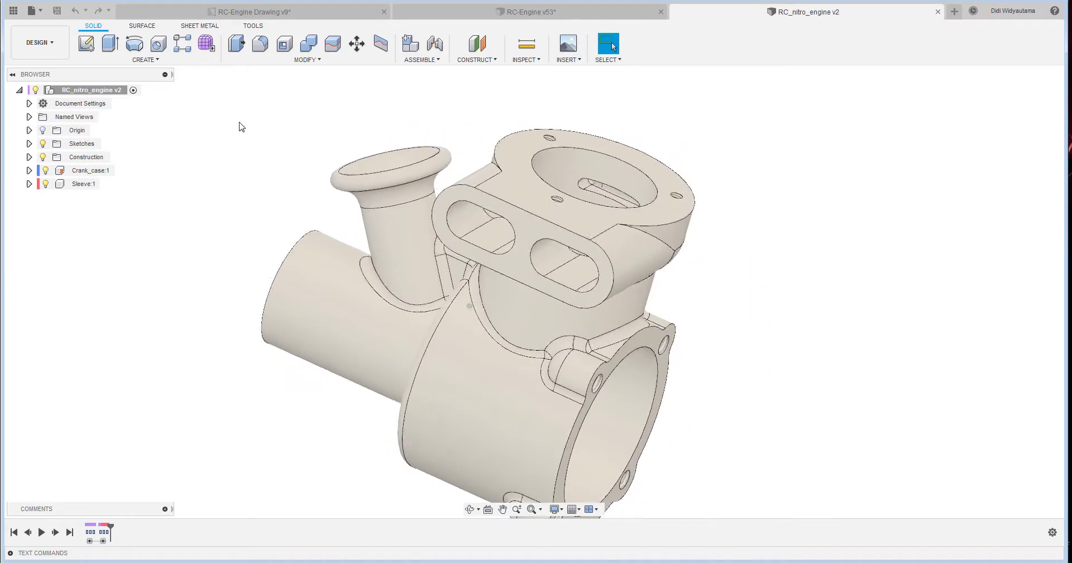
Create and activate a new empty component named CrankShaft under the top-level assembly.
left_click(145, 60)
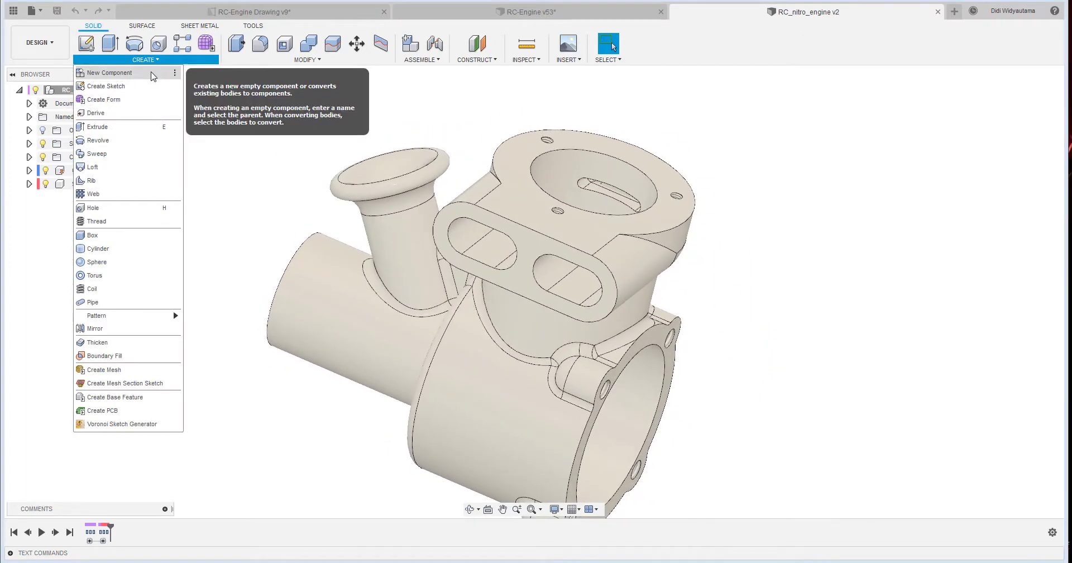
left_click(152, 74)
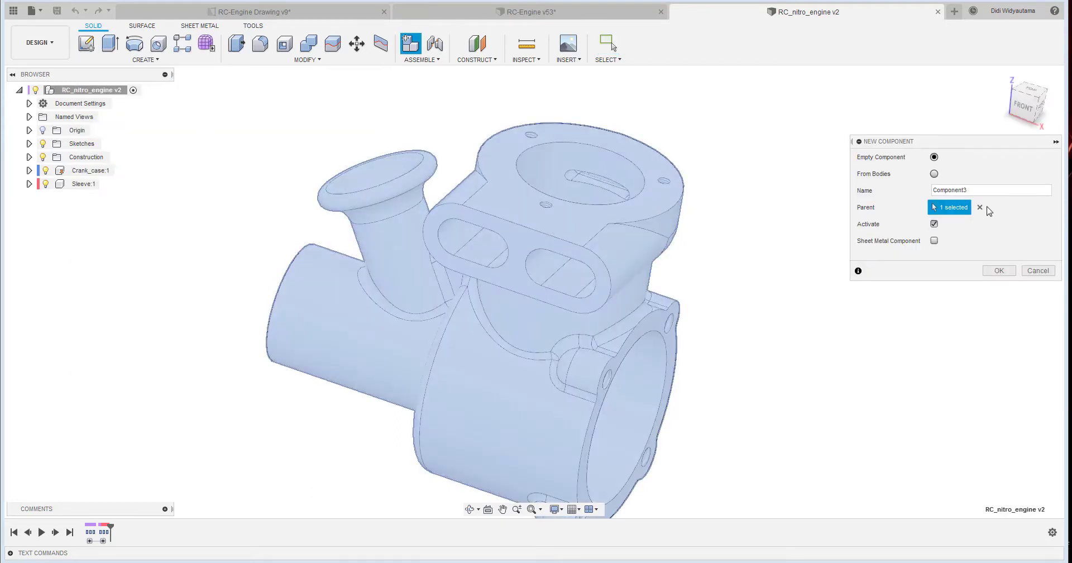
left_click_drag(962, 193, 905, 198)
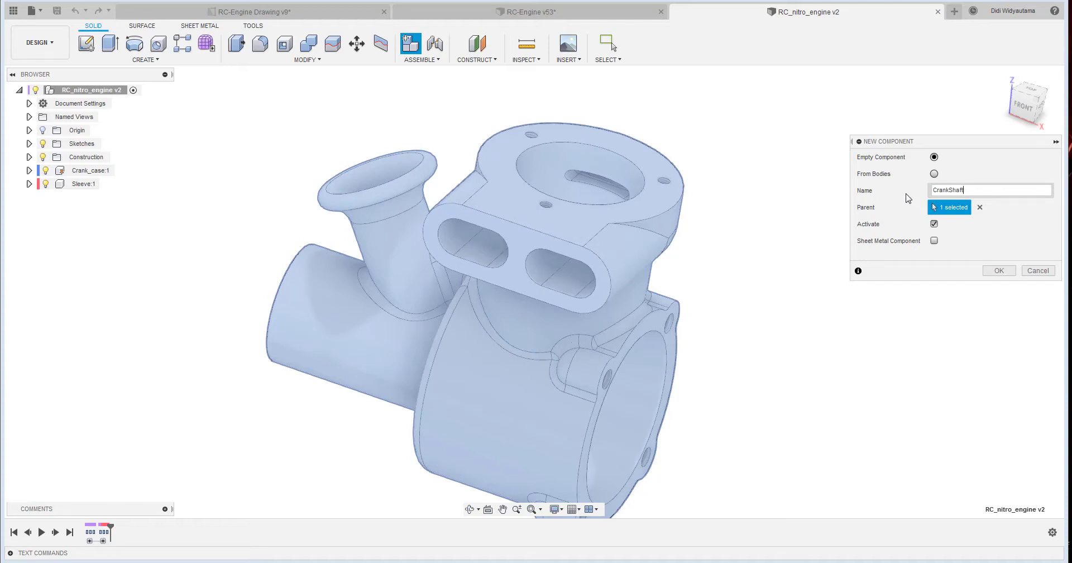
type("CrankShaft")
left_click(999, 271)
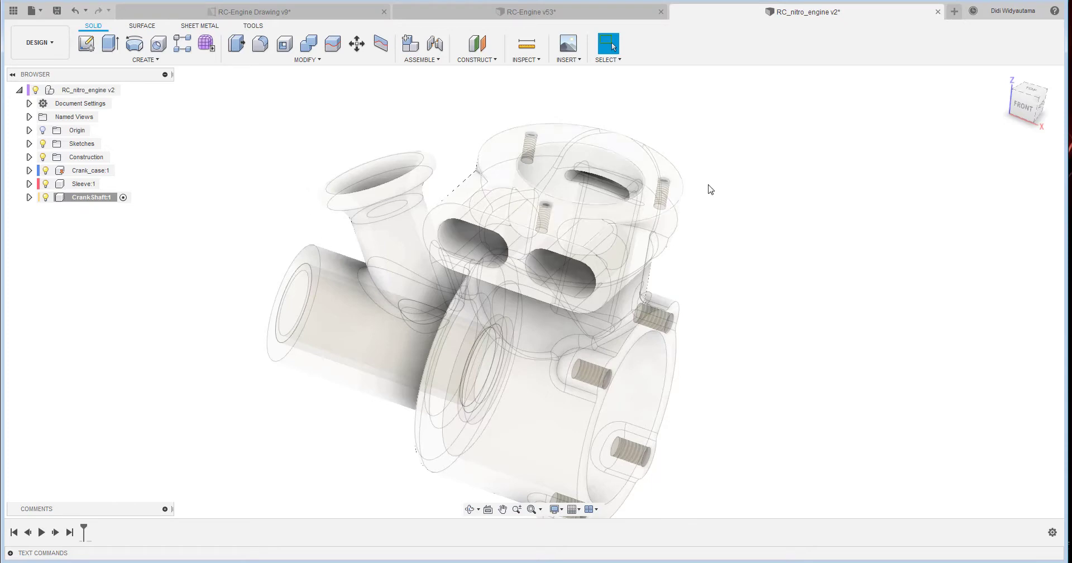
Hide the Sleeve and Crank_case components.
middle_click_drag(709, 187, 749, 175, "shift")
left_click(46, 183)
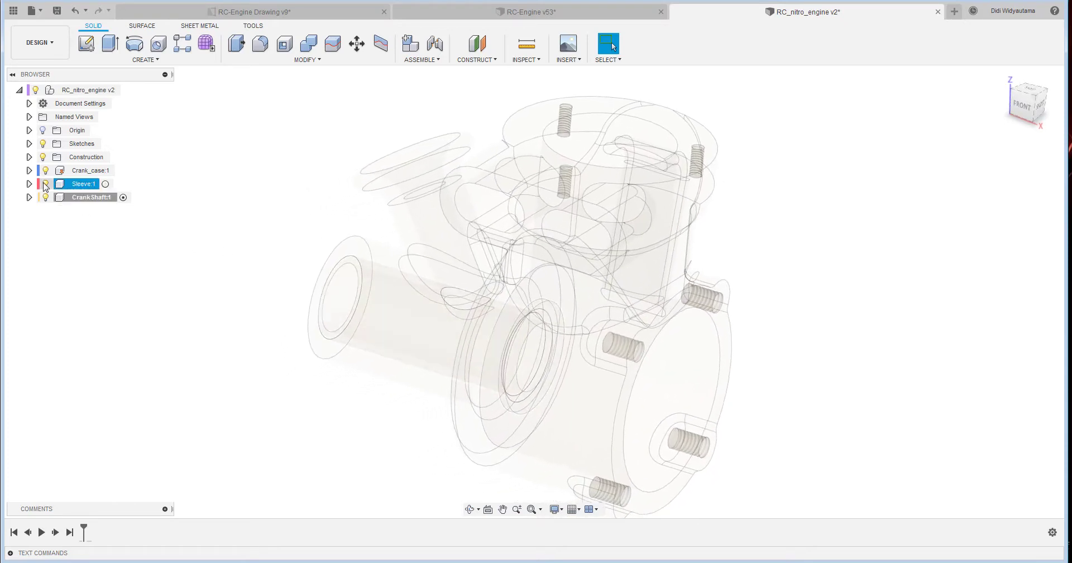
left_click(46, 170)
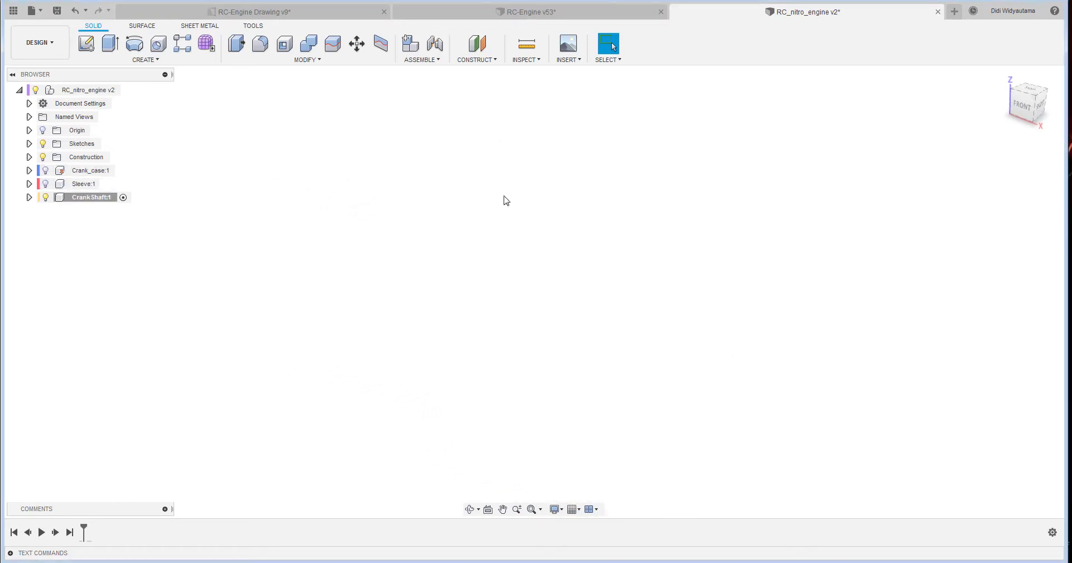
Start a new sketch on the front XZ origin plane in the CrankShaft component.
left_click(94, 49)
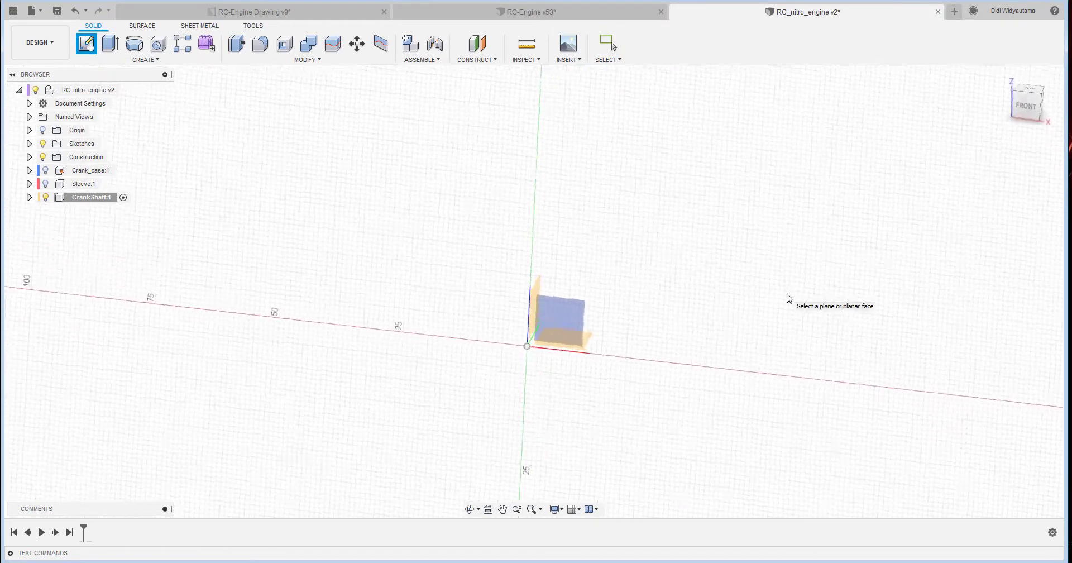
left_click_drag(867, 300, 616, 354)
middle_click_drag(615, 340, 609, 340, "shift")
left_click(608, 341)
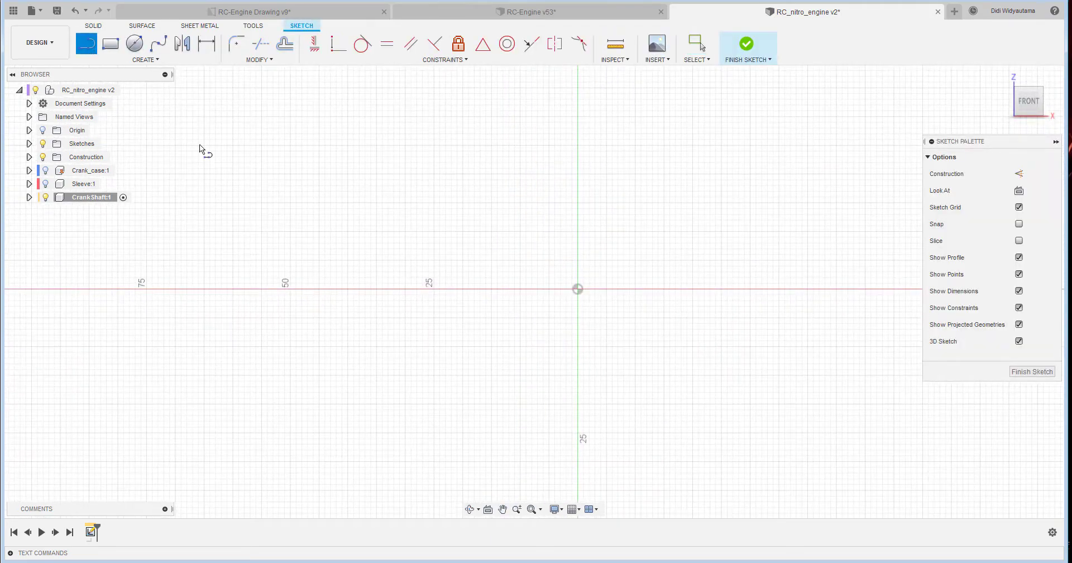
Sketch a closed three-step half-profile along the X axis from the origin, its tallest section about 31 mm long and 13.5 mm high.
middle_click_drag(580, 290, 268, 284)
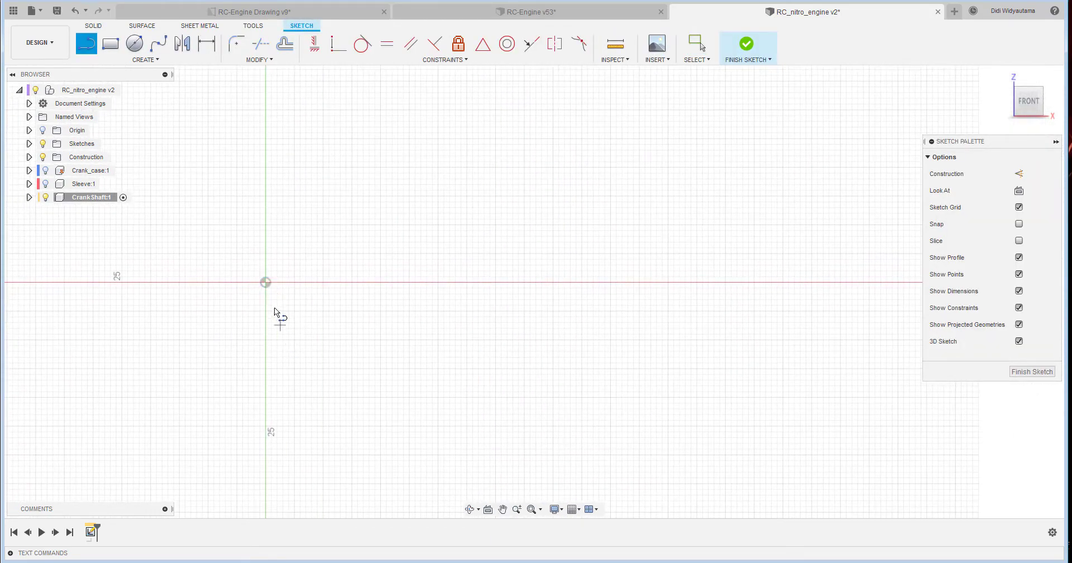
left_click(265, 282)
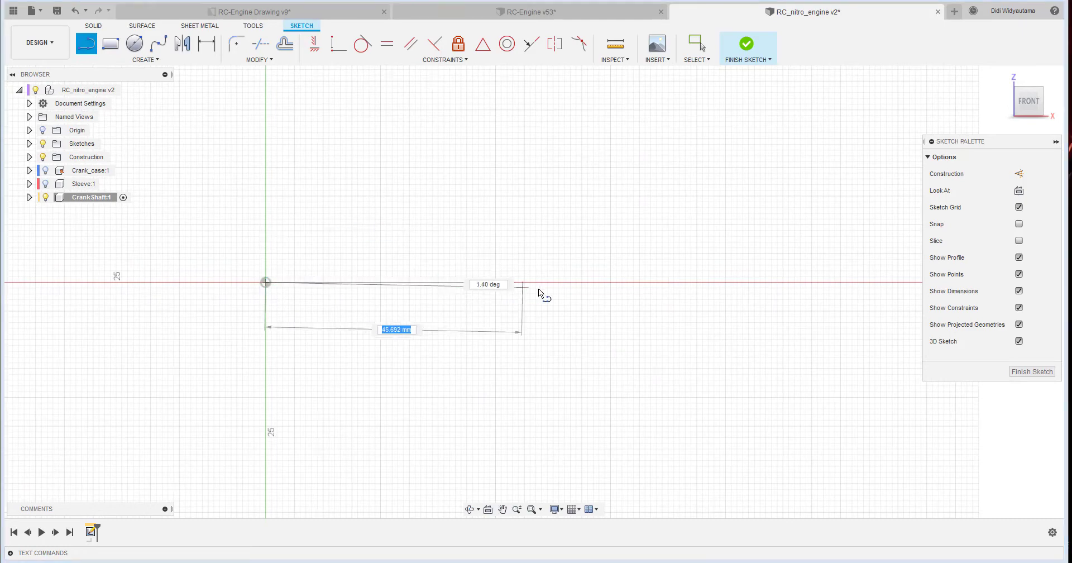
left_click(605, 286)
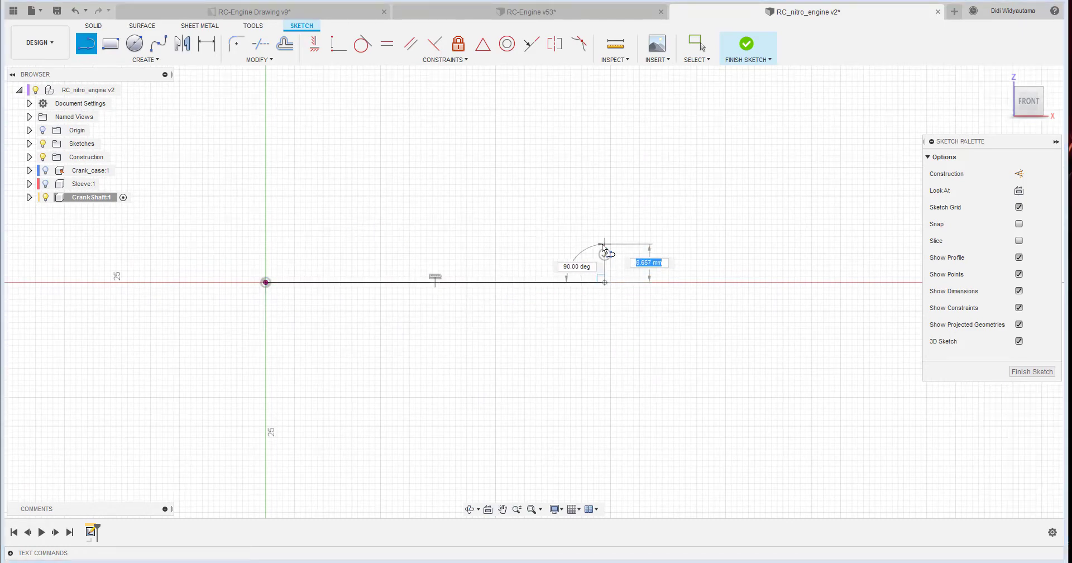
left_click(513, 244)
left_click(513, 224)
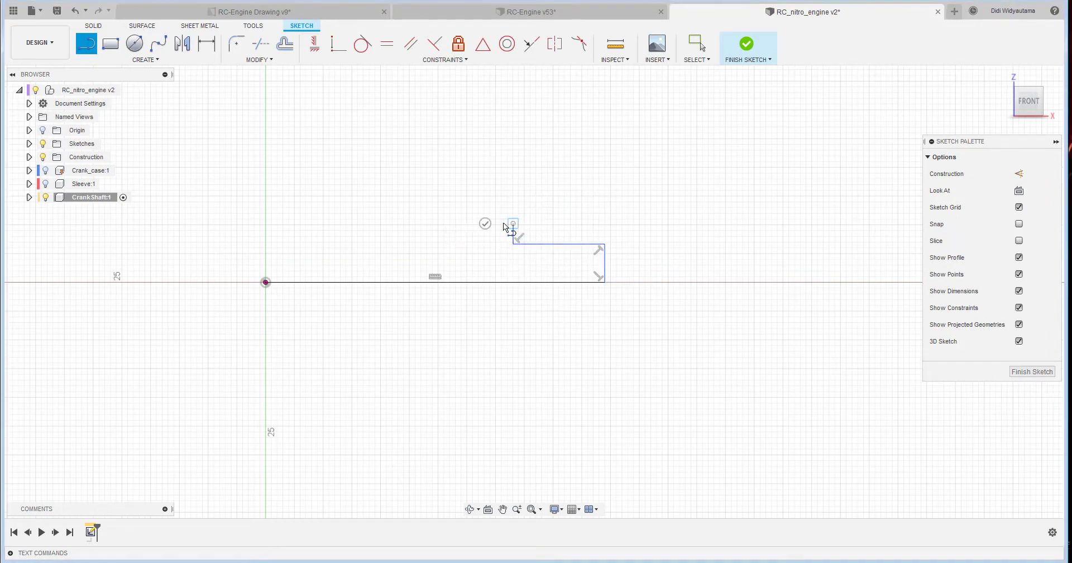
left_click(445, 223)
left_click(445, 205)
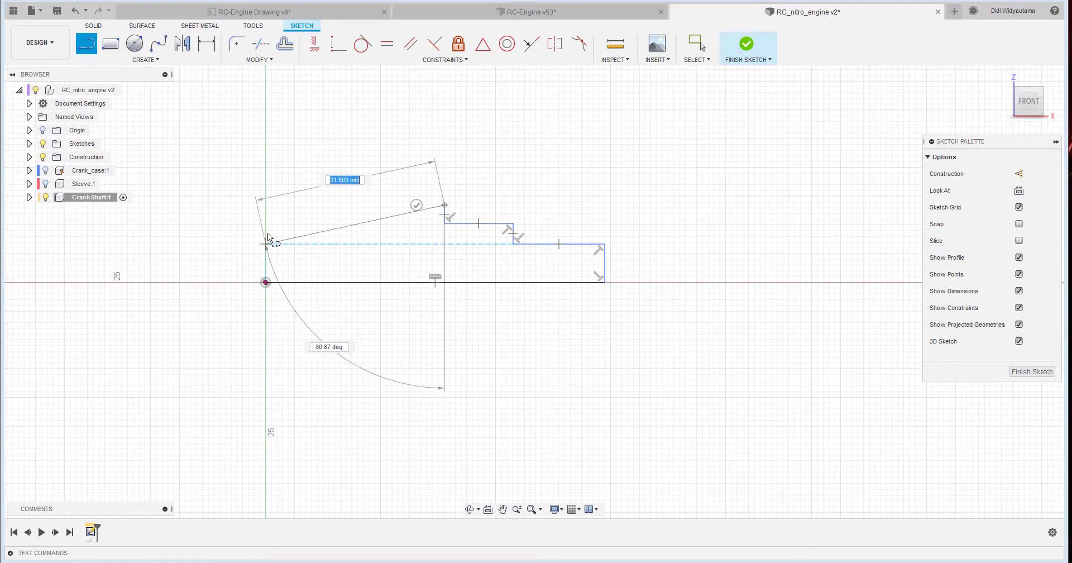
left_click(267, 205)
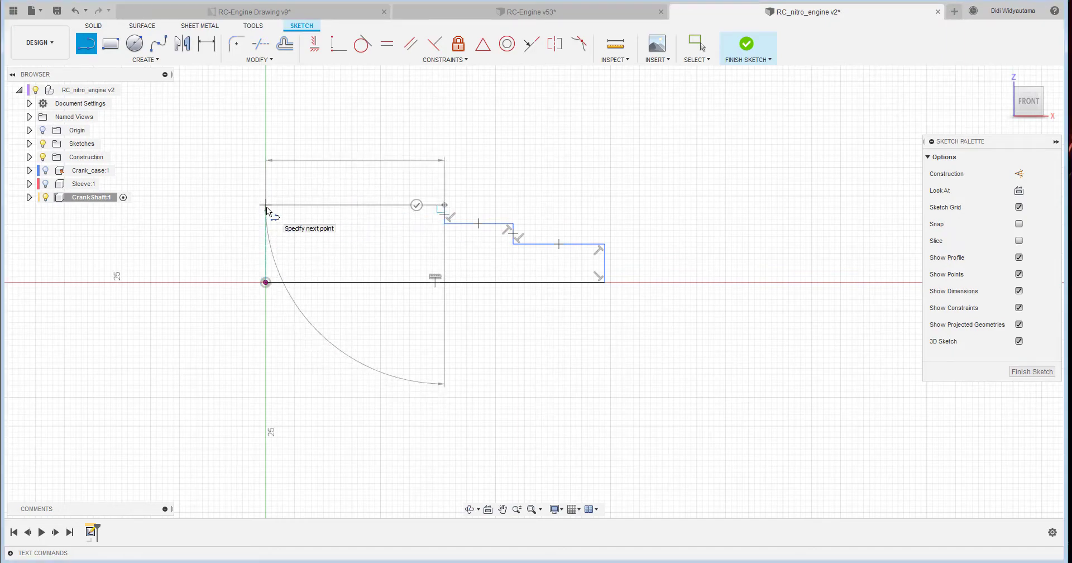
left_click(266, 282)
right_click(334, 239)
left_click(375, 239)
scroll(425, 260, "up", 3)
middle_click_drag(424, 260, 478, 310)
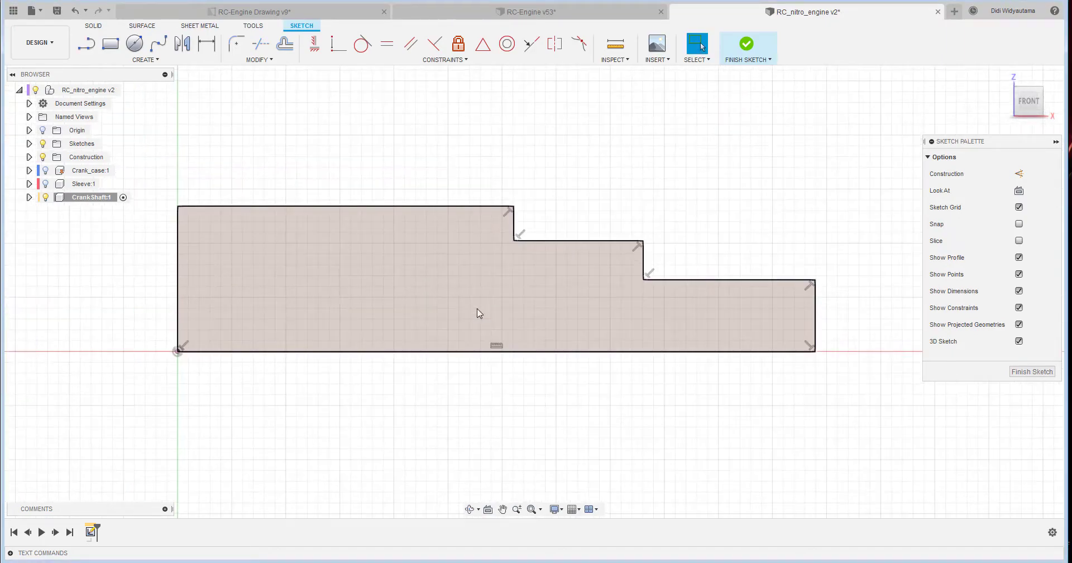
scroll(480, 313, "down", 1)
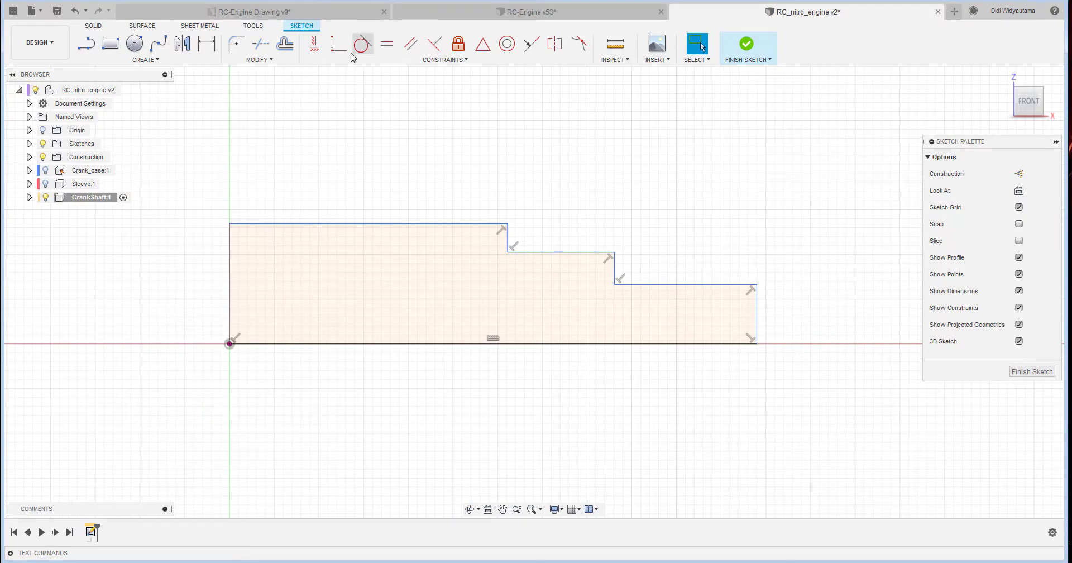
Check the crankshaft drawing and dimension the top line of the profile's first section at 45.713 mm.
left_click(257, 11)
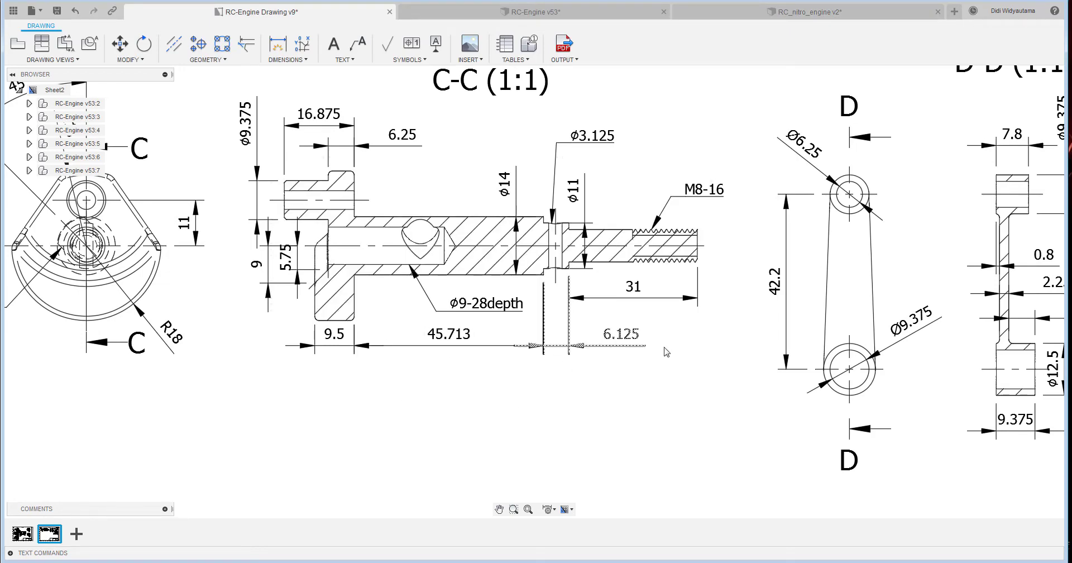
left_click(760, 14)
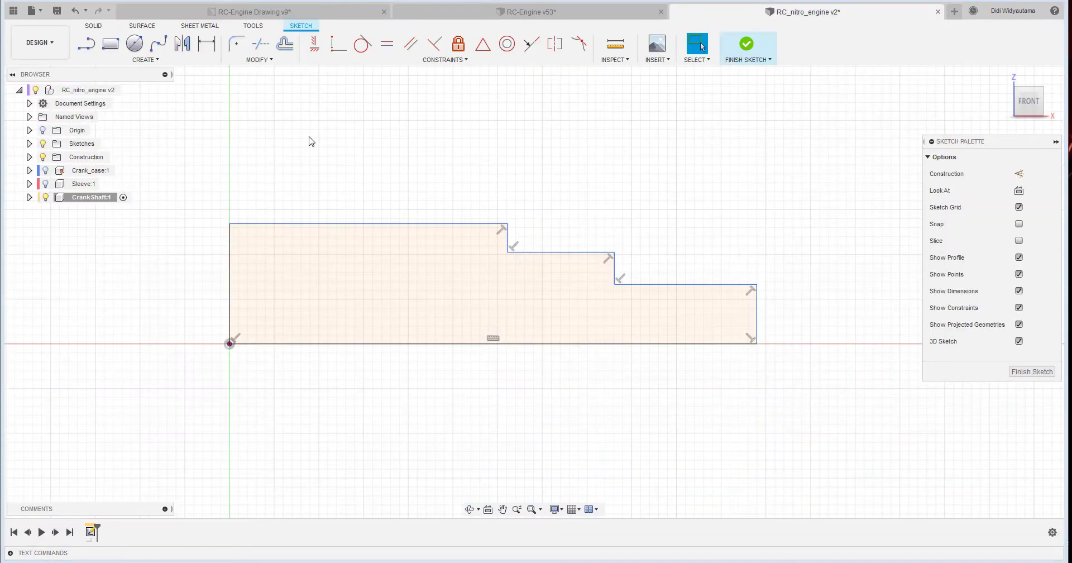
left_click(200, 46)
left_click(387, 224)
left_click(368, 160)
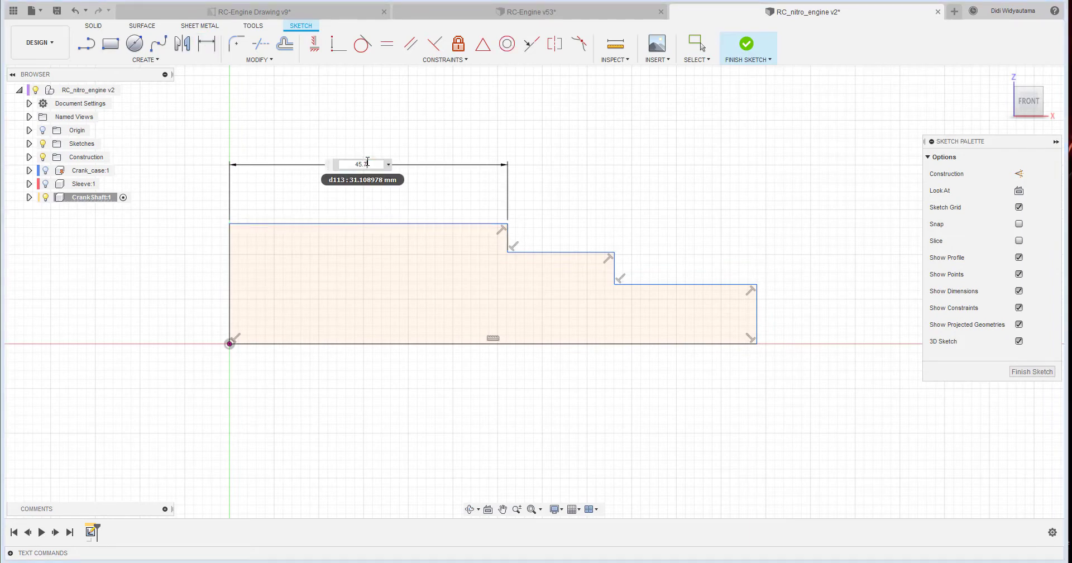
type("45.713")
key("Return")
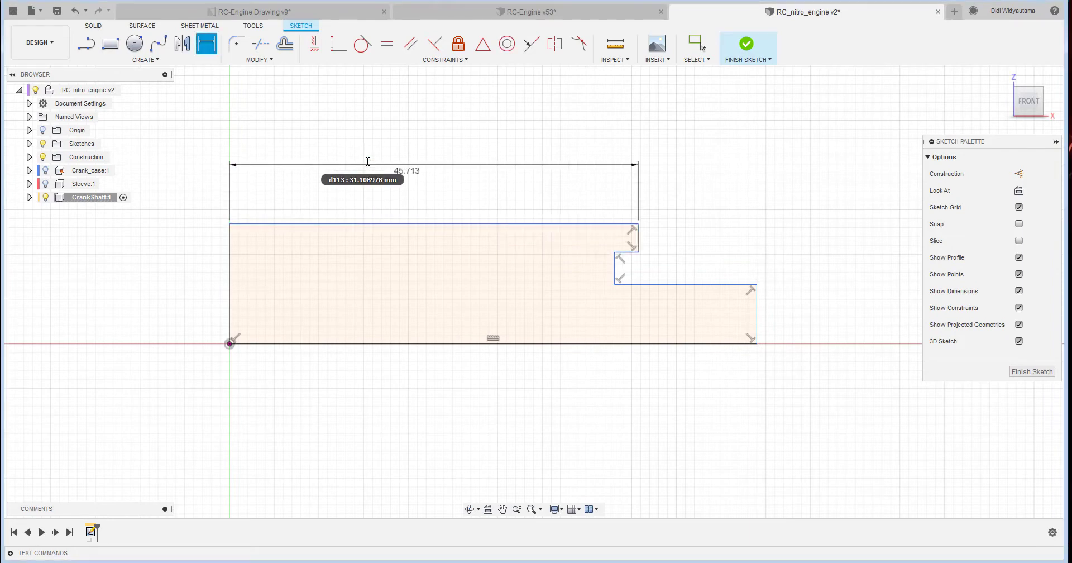
Move the vertical edge of the second step outward beyond the first section, making the middle section about 4.6 mm long.
right_click(623, 270)
left_click(614, 272)
left_click_drag(615, 272, 680, 274)
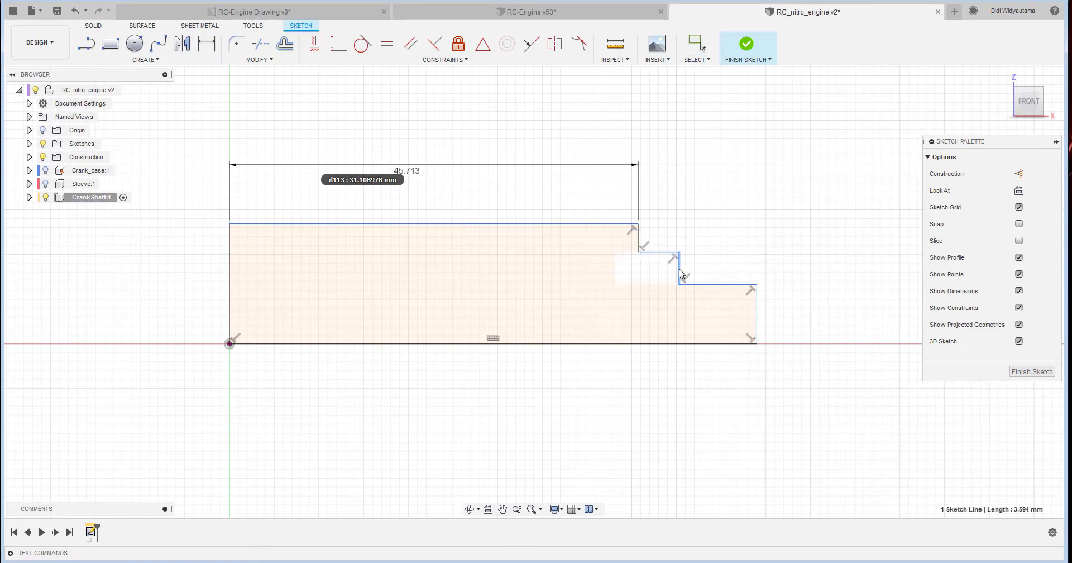
left_click(744, 168)
middle_click_drag(726, 76, 592, 93)
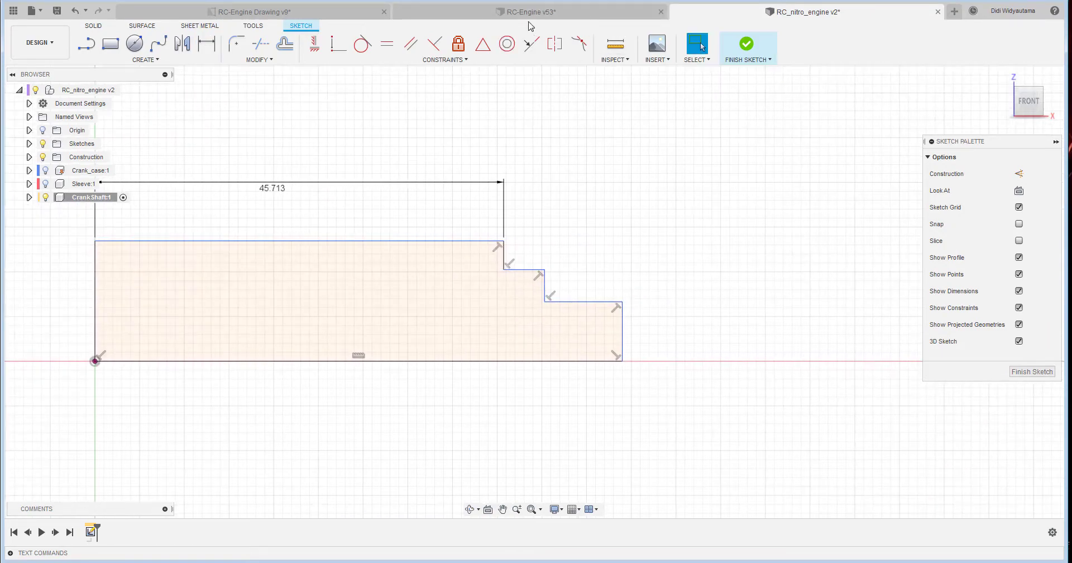
Check the drawing again and dimension the middle section's horizontal line at 6.125 mm.
left_click(307, 13)
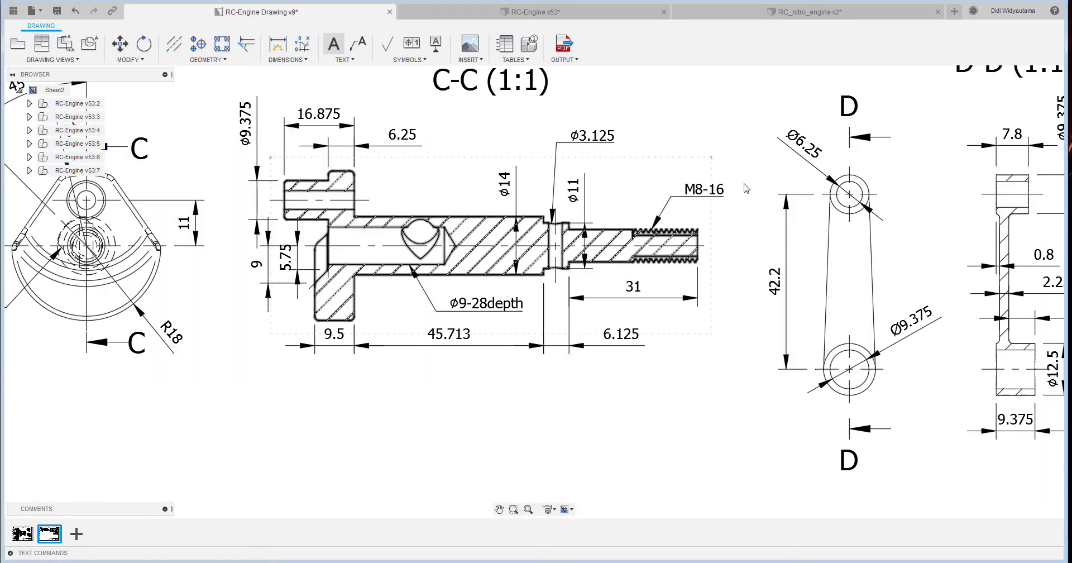
left_click(807, 12)
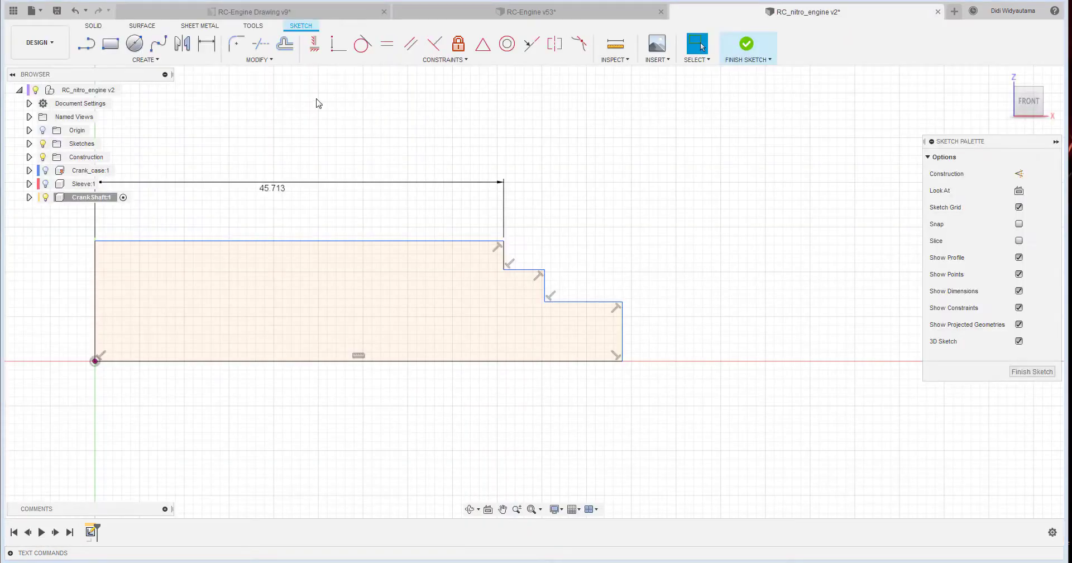
left_click(200, 52)
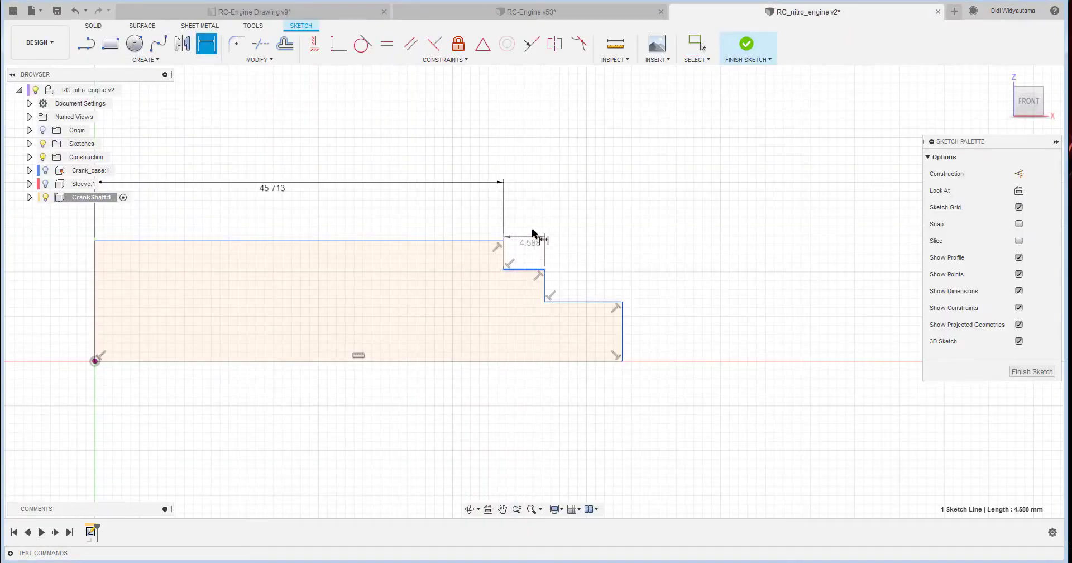
left_click(531, 184)
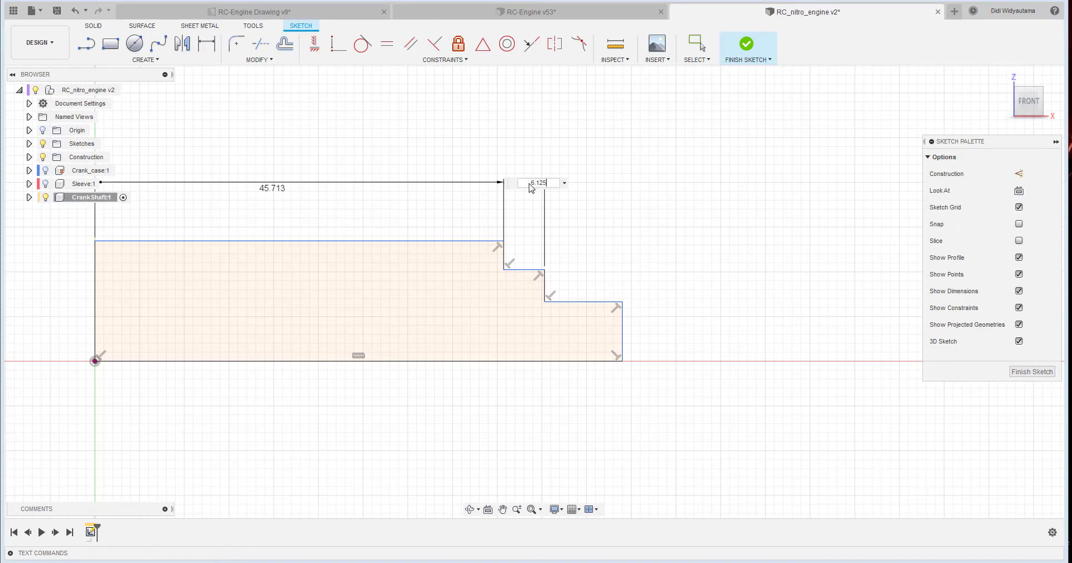
key("Return")
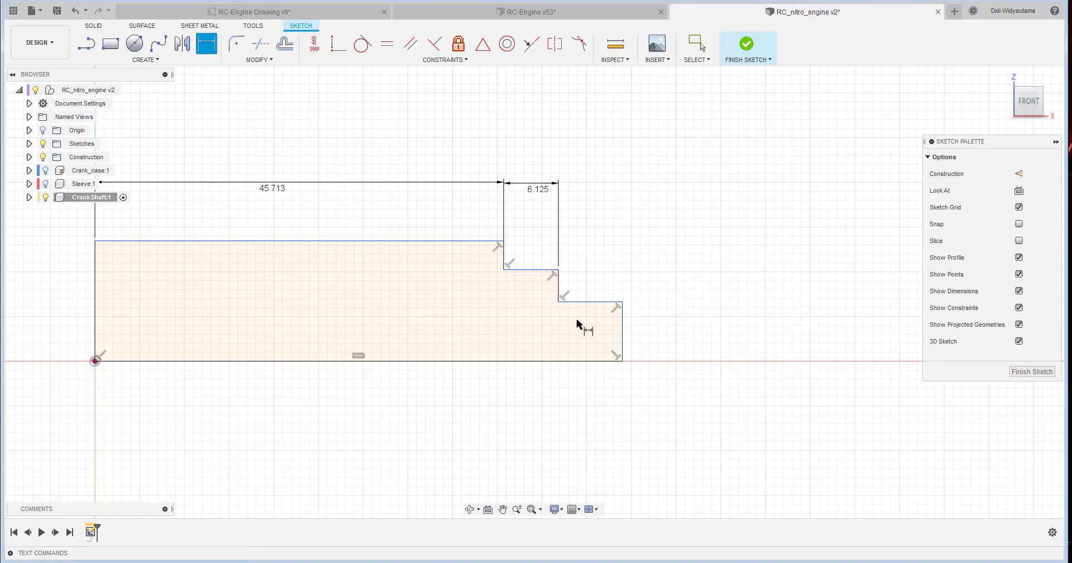
Dimension the horizontal line of the lowest, outer shaft section at 31 mm.
left_click(591, 302)
left_click(594, 185)
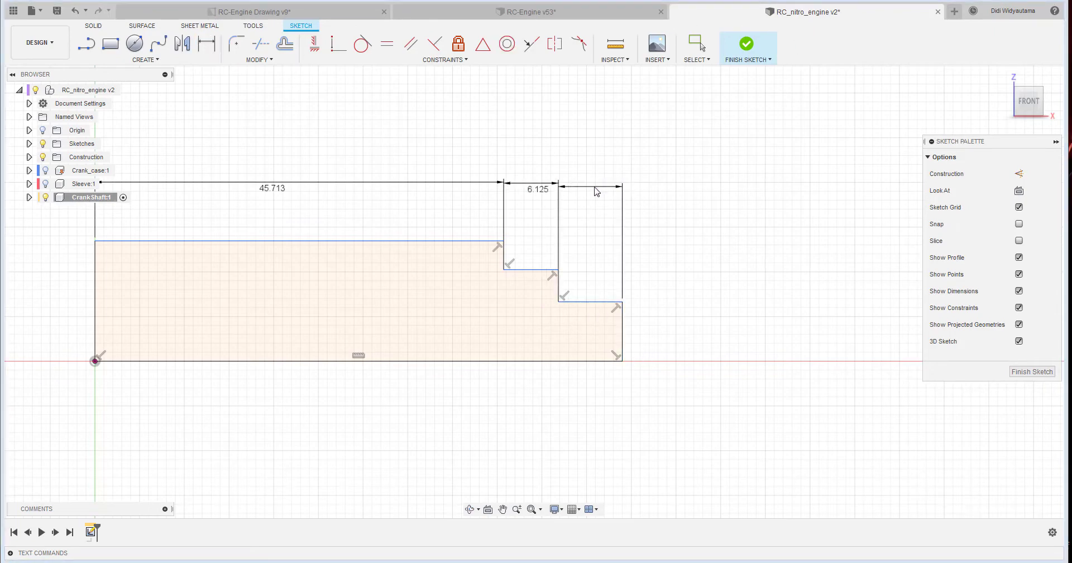
type("31")
key("Return")
scroll(665, 289, "down", 2)
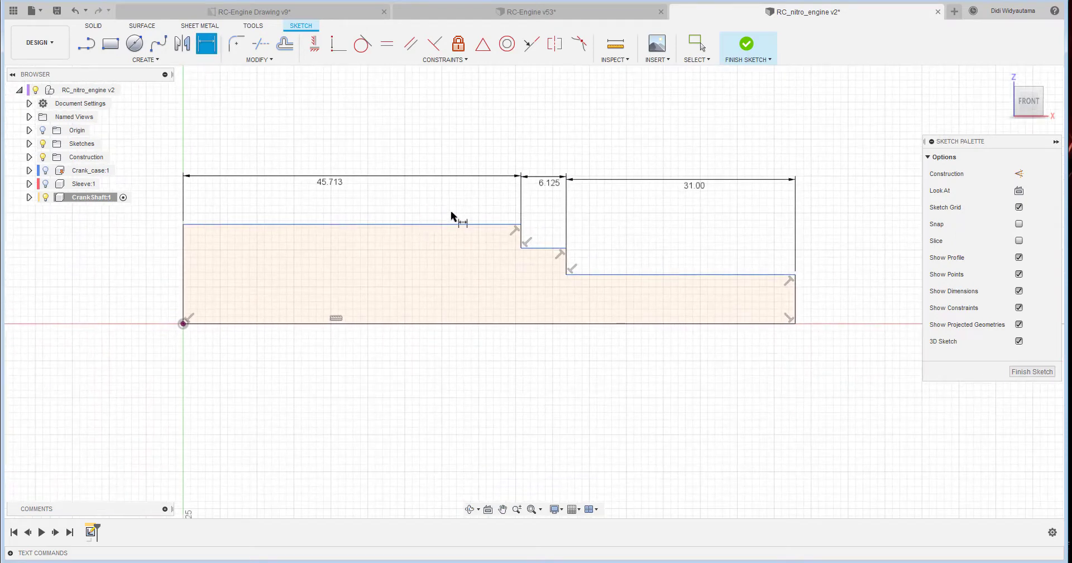
Add a diameter dimension of 14 mm between the axis line and the top line of the first section.
left_click(273, 322)
left_click(268, 225)
right_click(266, 274)
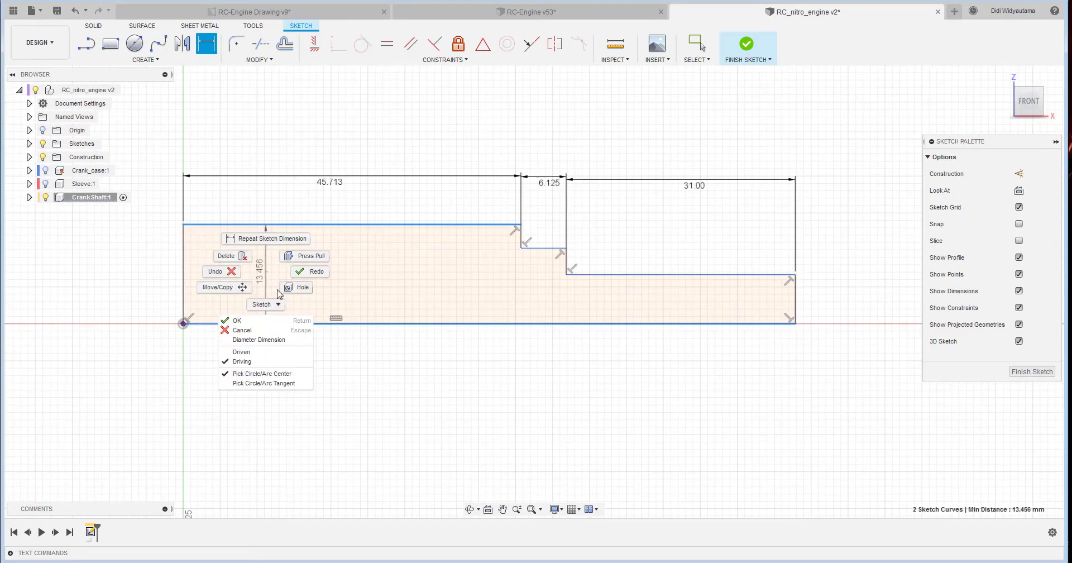
left_click(275, 337)
left_click(263, 302)
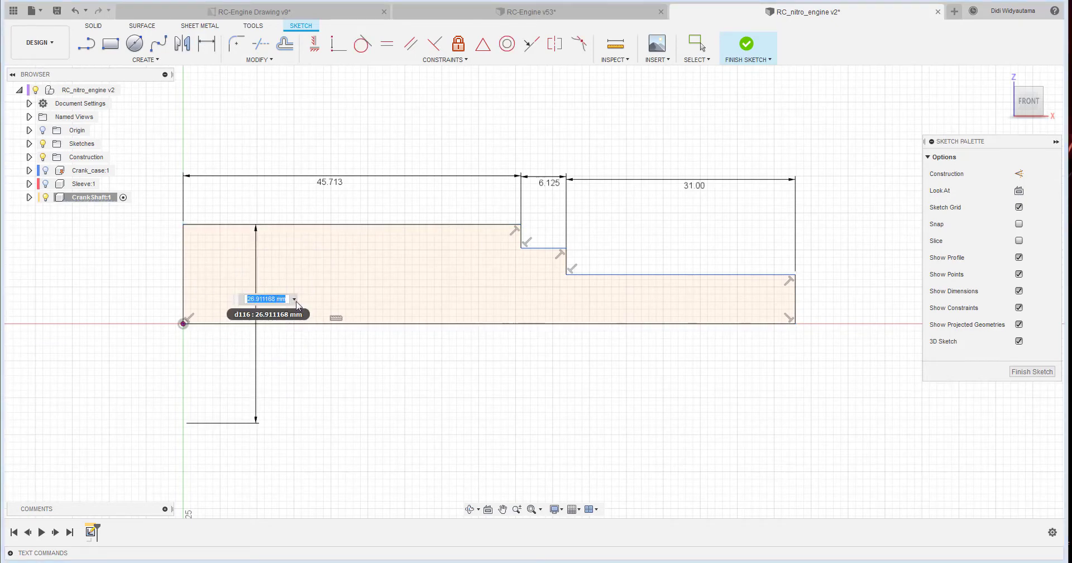
key("Return")
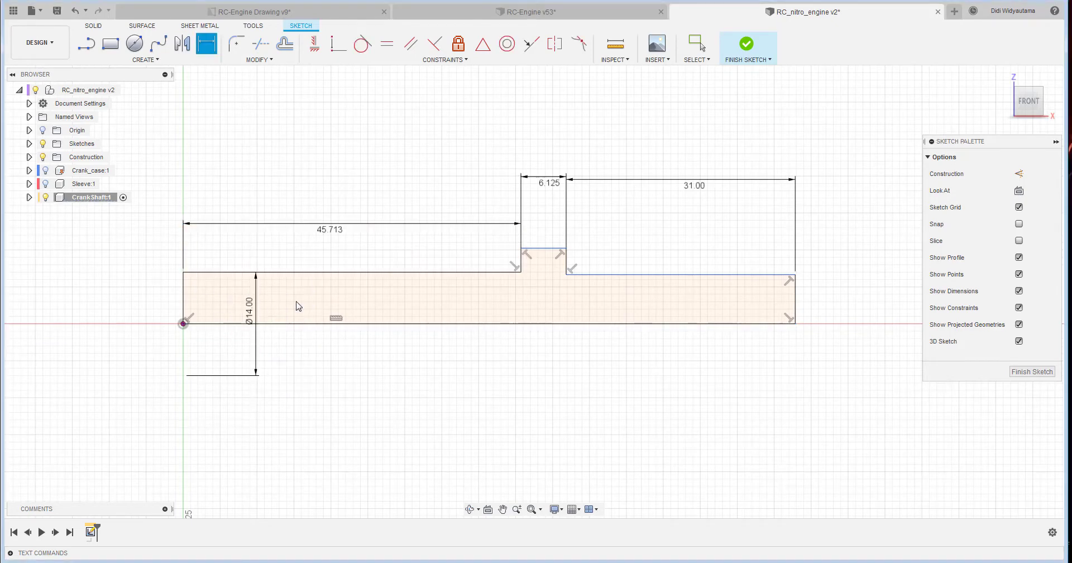
Lower the profile's middle and outer top lines to about 4.1 mm and 2.5 mm above the axis line.
right_click(386, 252)
left_click(350, 260)
left_click_drag(539, 249, 541, 294)
left_click_drag(609, 278, 610, 306)
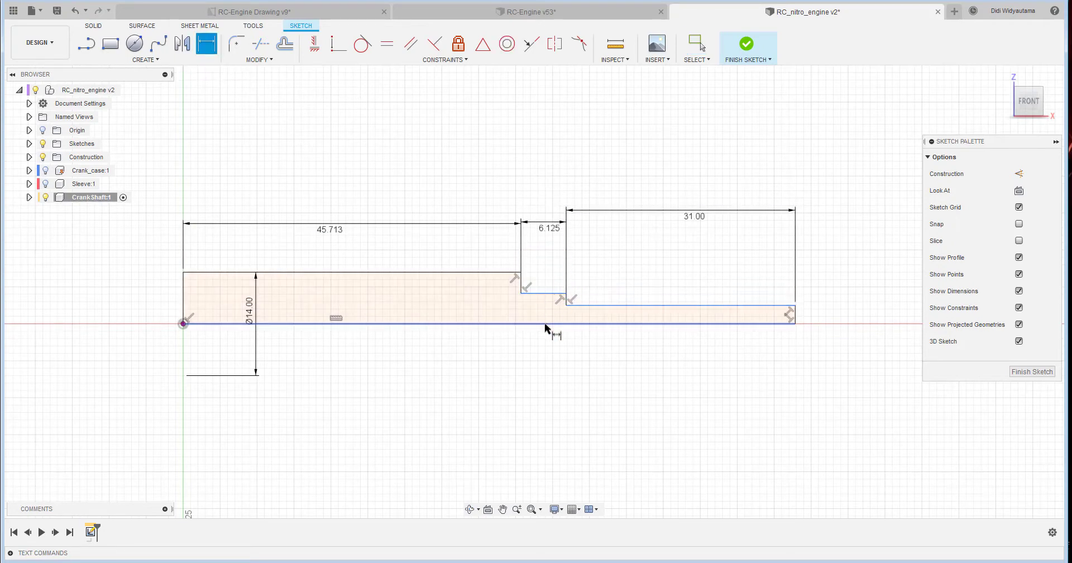
Check the drawing and add a diameter dimension of 11 mm between the axis line and the middle section's top line.
left_click(343, 14)
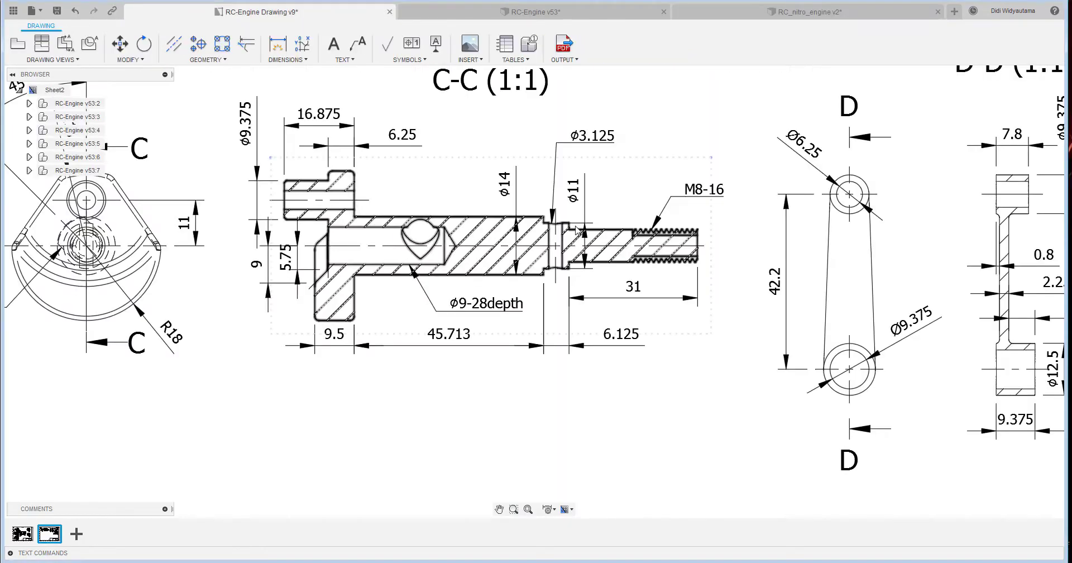
left_click(726, 13)
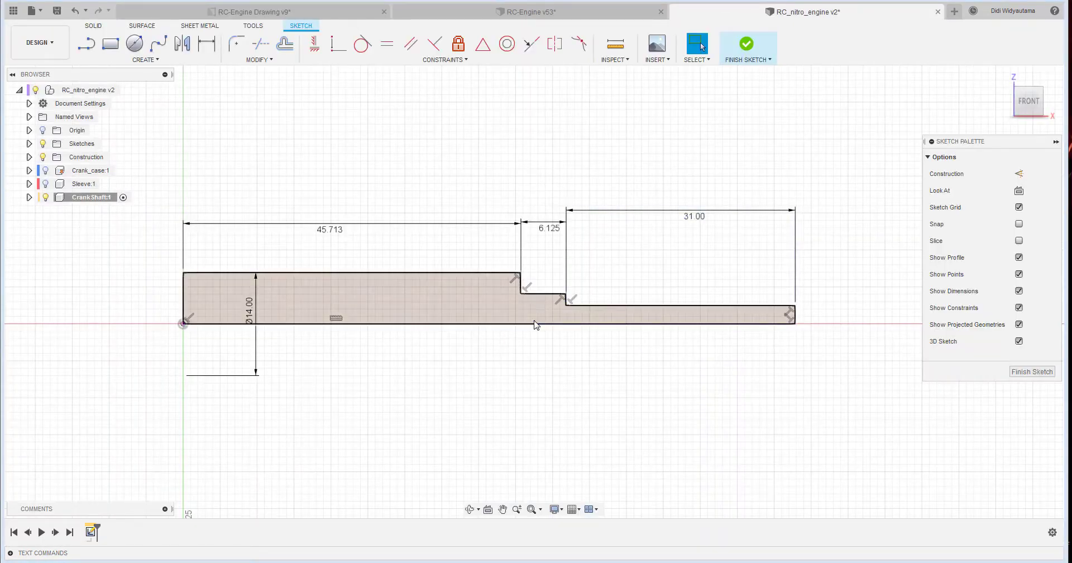
left_click(207, 44)
left_click(563, 323)
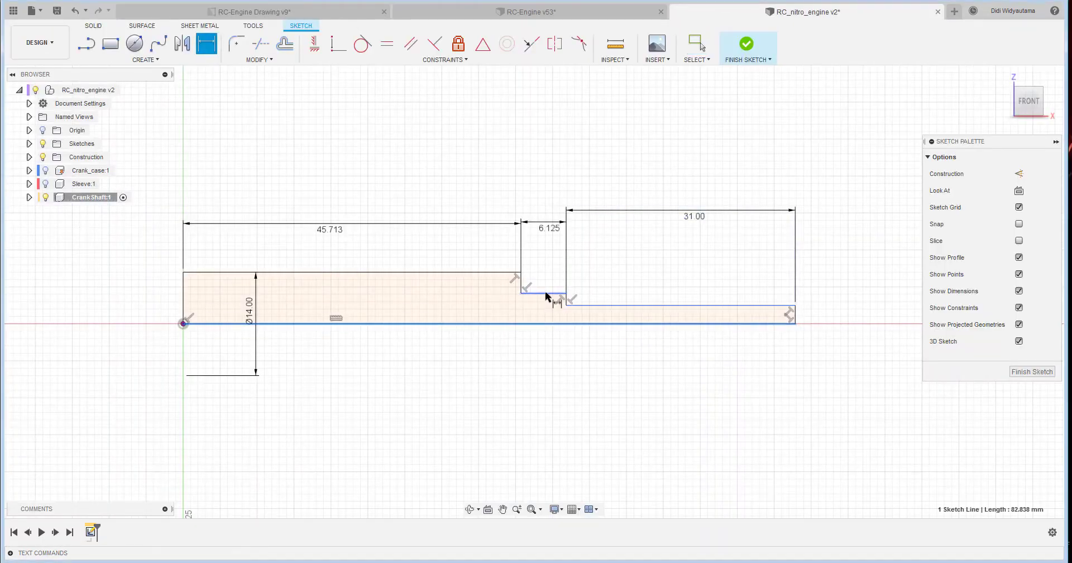
left_click(545, 294)
right_click(472, 319)
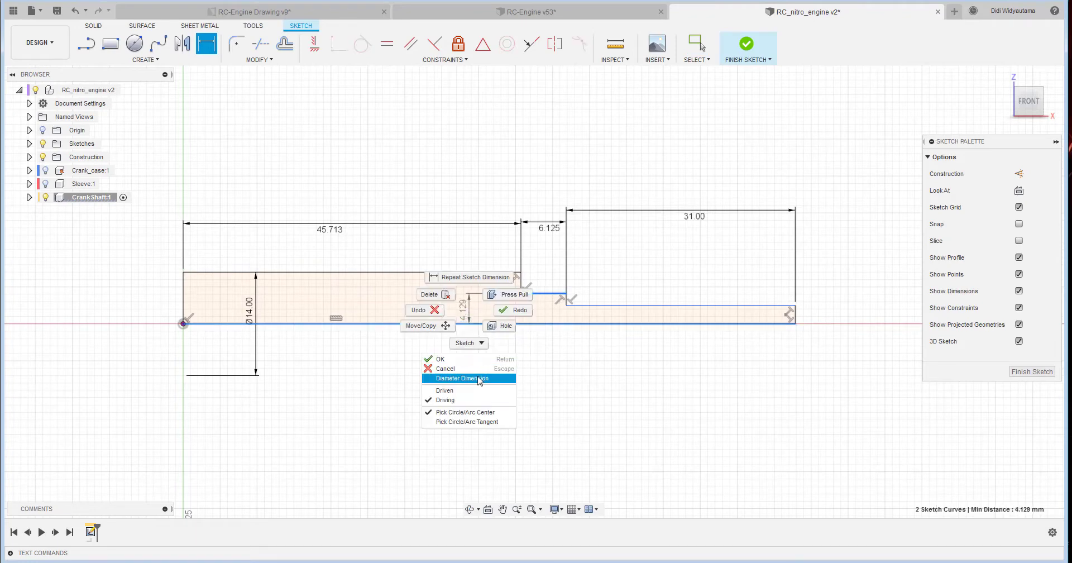
left_click(462, 378)
left_click(504, 311)
type("11")
key("Return")
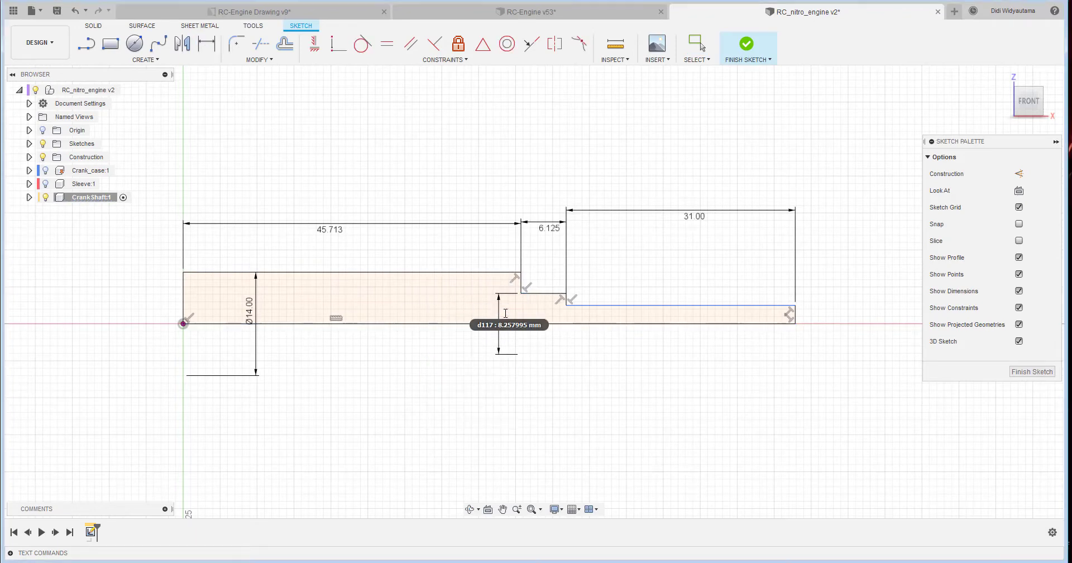
Add a diameter dimension of 8 mm between the axis line and the top line of the outer 31 mm section.
left_click(620, 323)
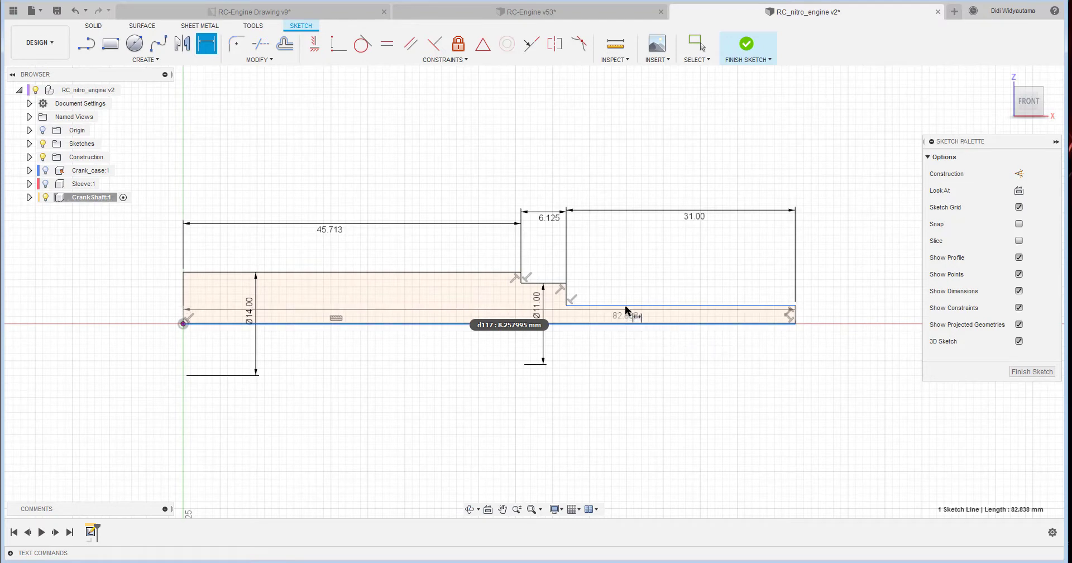
left_click(615, 305)
right_click(611, 320)
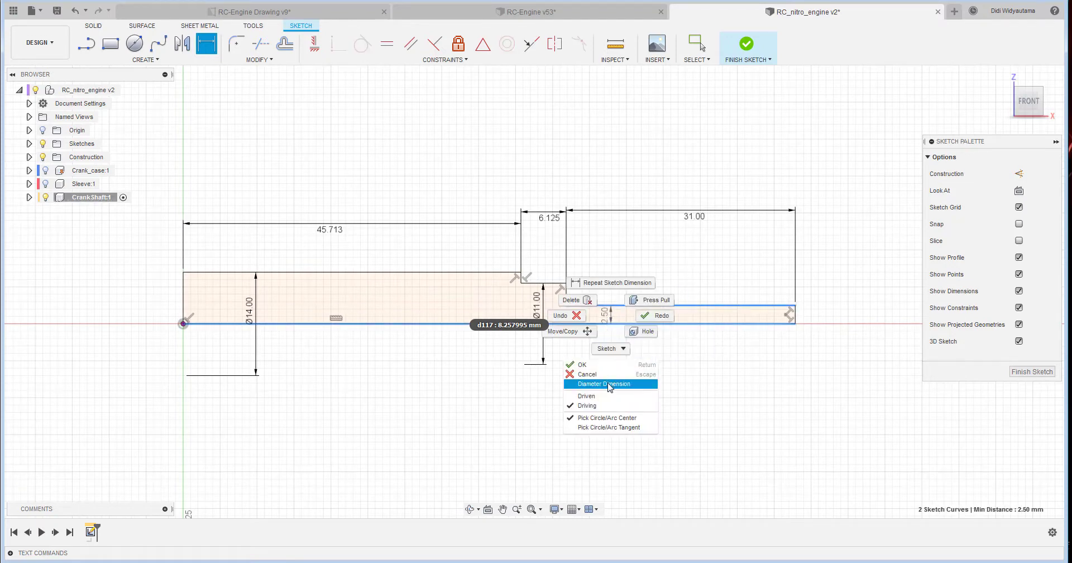
left_click(597, 385)
left_click(595, 364)
type("8")
key("Return")
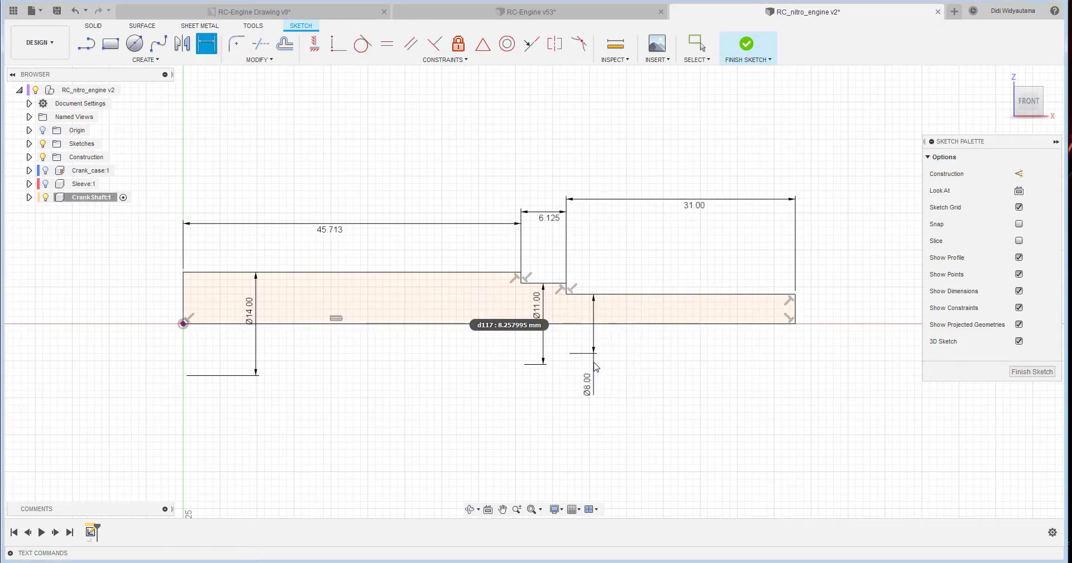
right_click(658, 300)
key("Escape")
key("Escape")
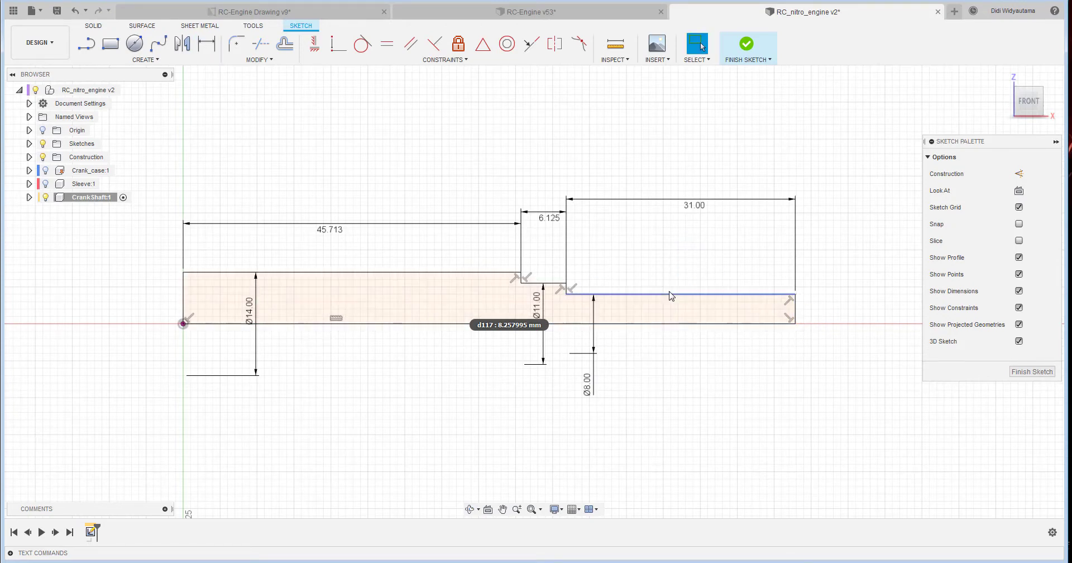
Finish the sketch and revolve the profile 360 degrees about its long axis line as a new body.
middle_click_drag(668, 293, 650, 252)
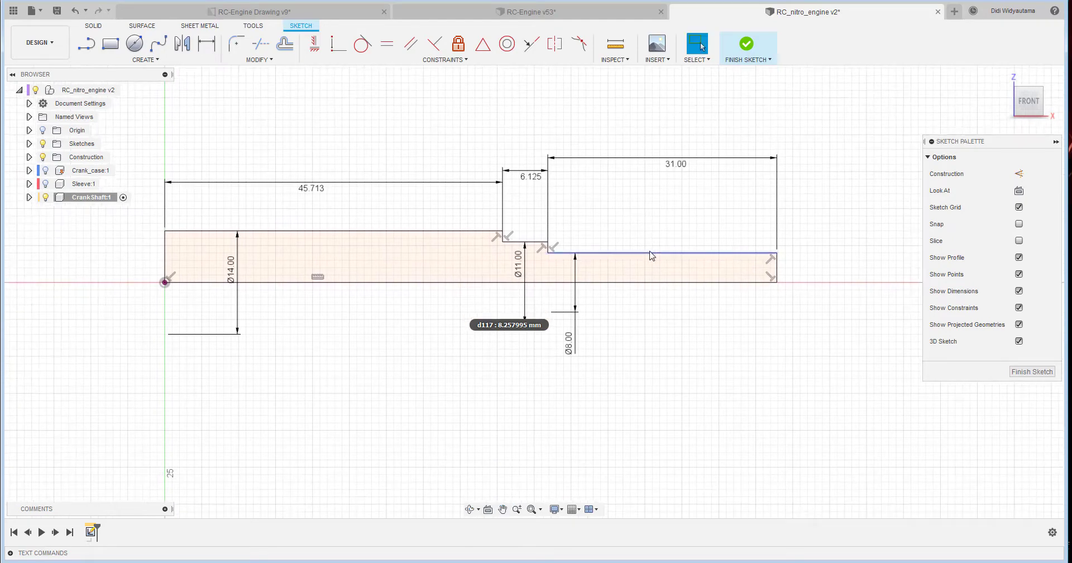
left_click(748, 45)
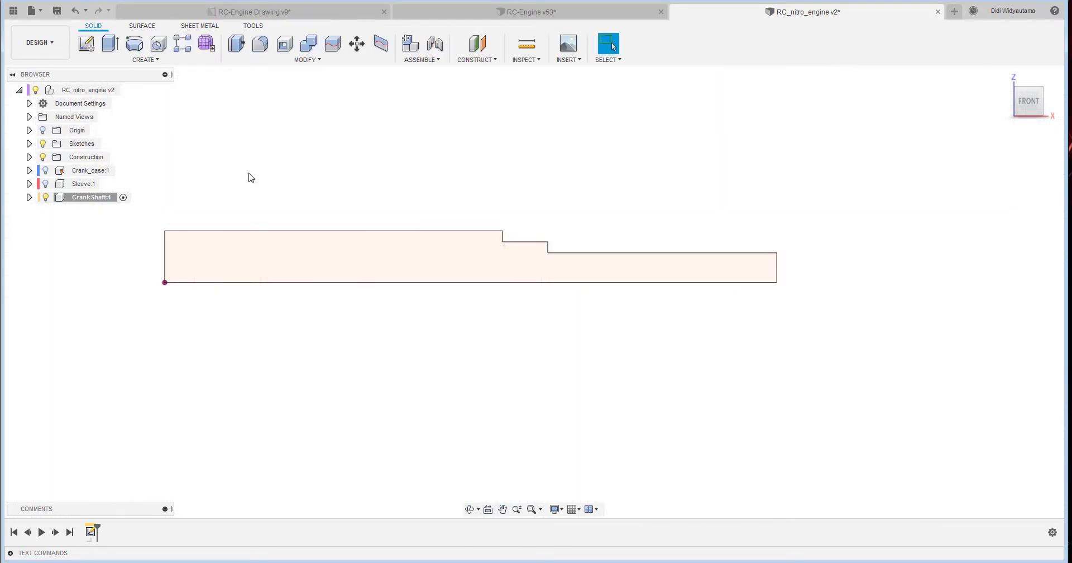
left_click(140, 46)
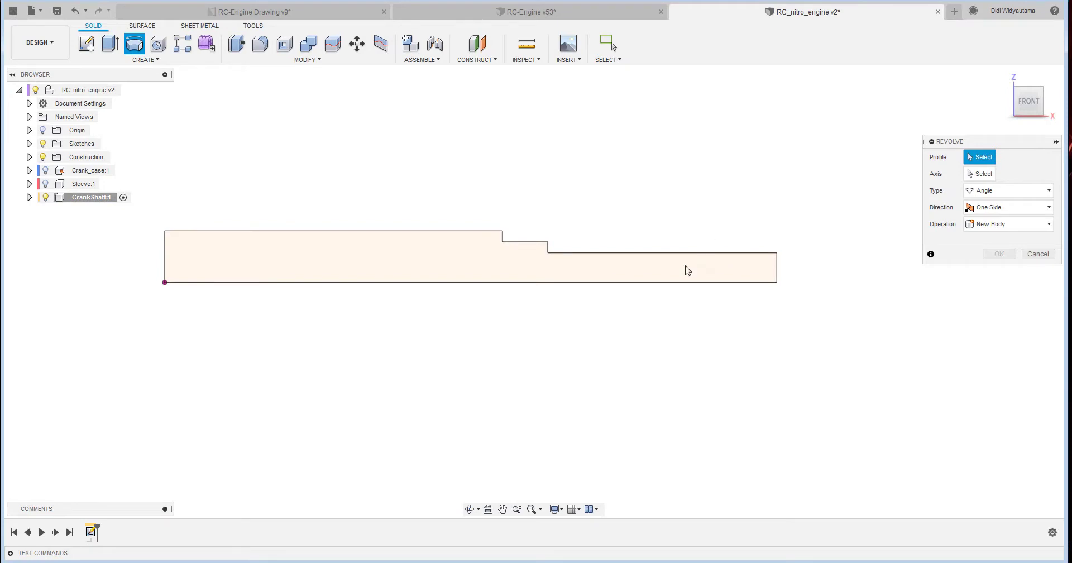
left_click(688, 270)
left_click(972, 175)
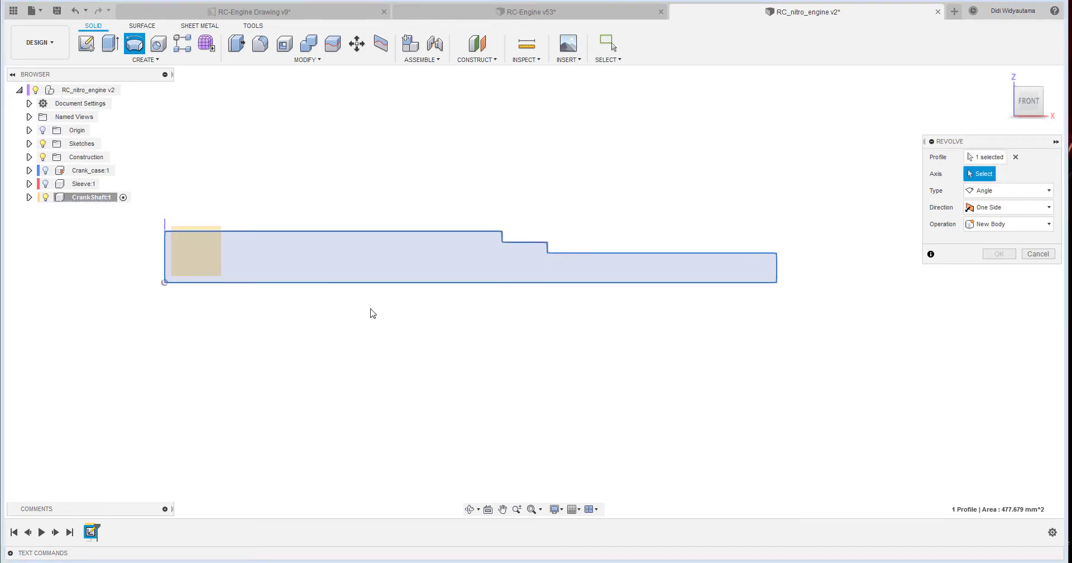
left_click(306, 283)
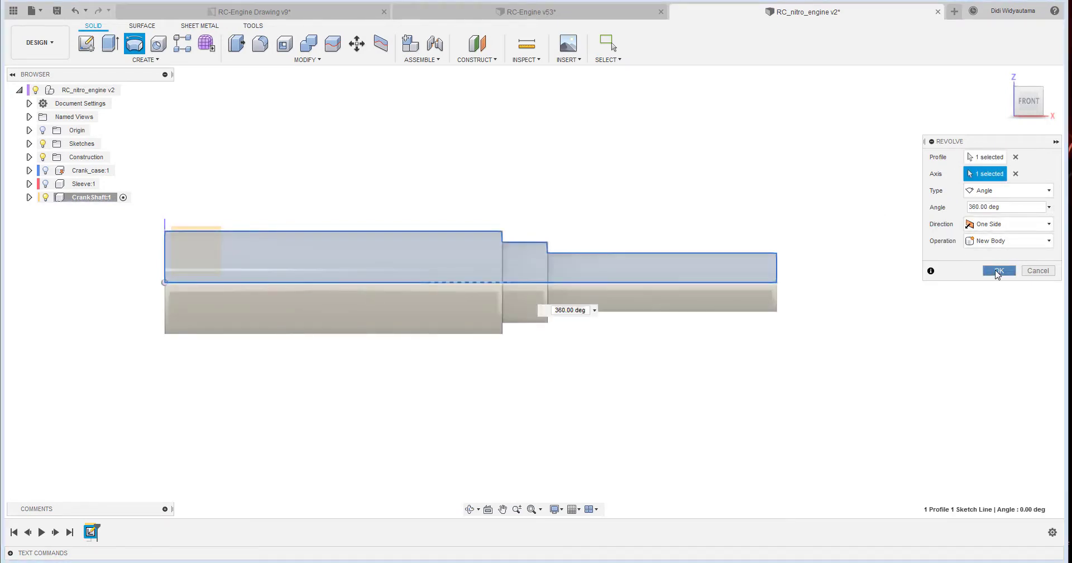
left_click(998, 271)
Check the cross hole in the drawing and construct a tangent plane on the shaft's middle section, referenced to the horizontal origin plane at 0 degrees.
middle_click_drag(684, 207, 604, 188, "shift")
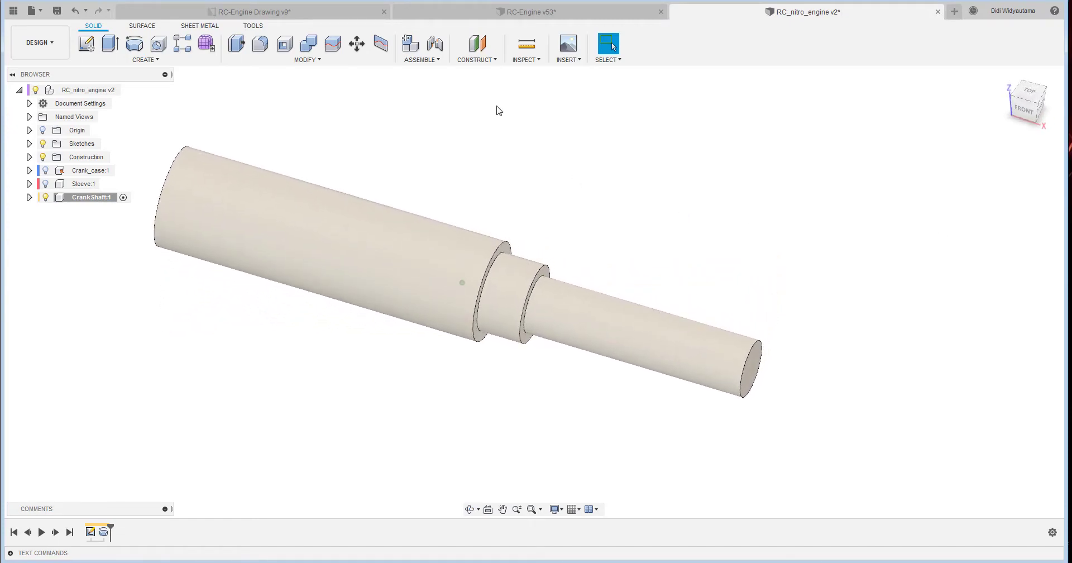
left_click(291, 12)
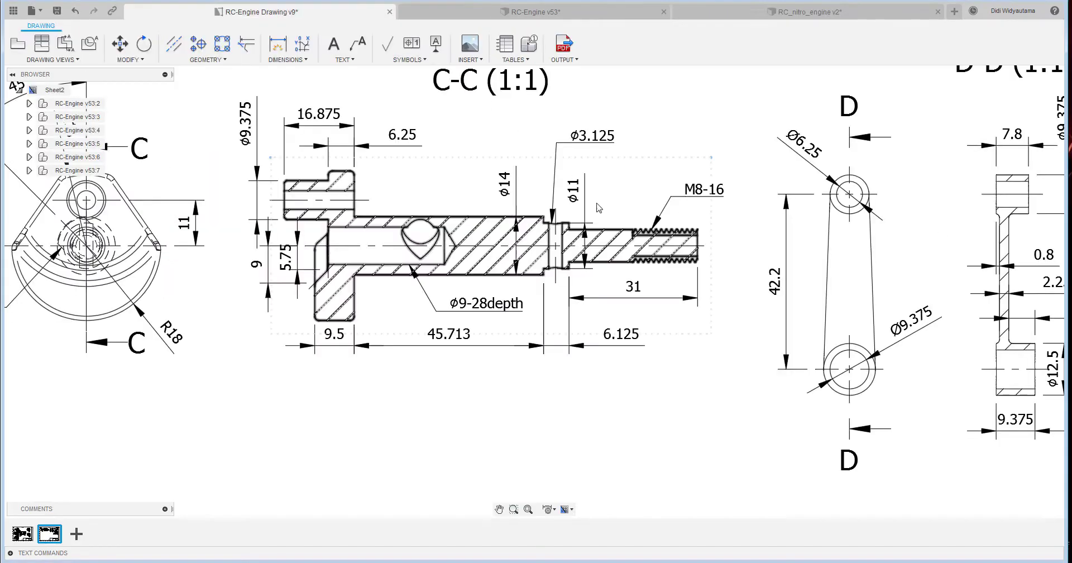
scroll(569, 225, "up", 3)
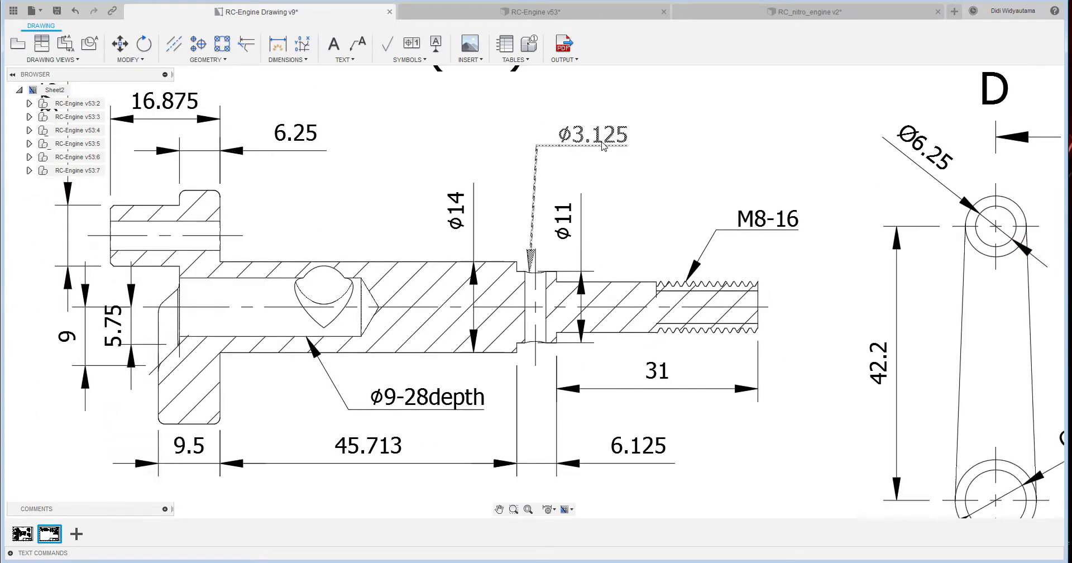
left_click(844, 12)
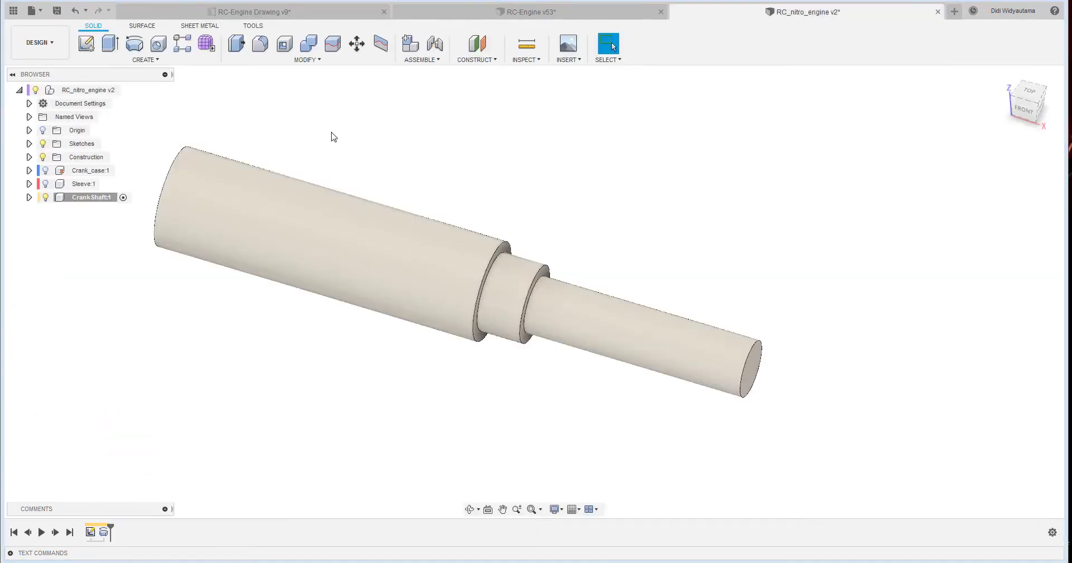
left_click(494, 62)
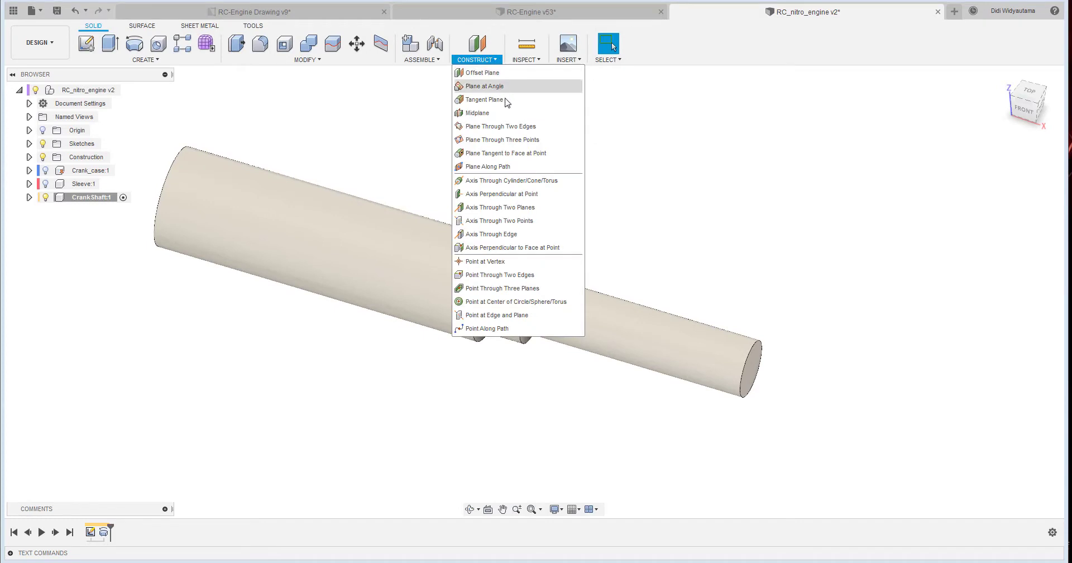
key("Escape")
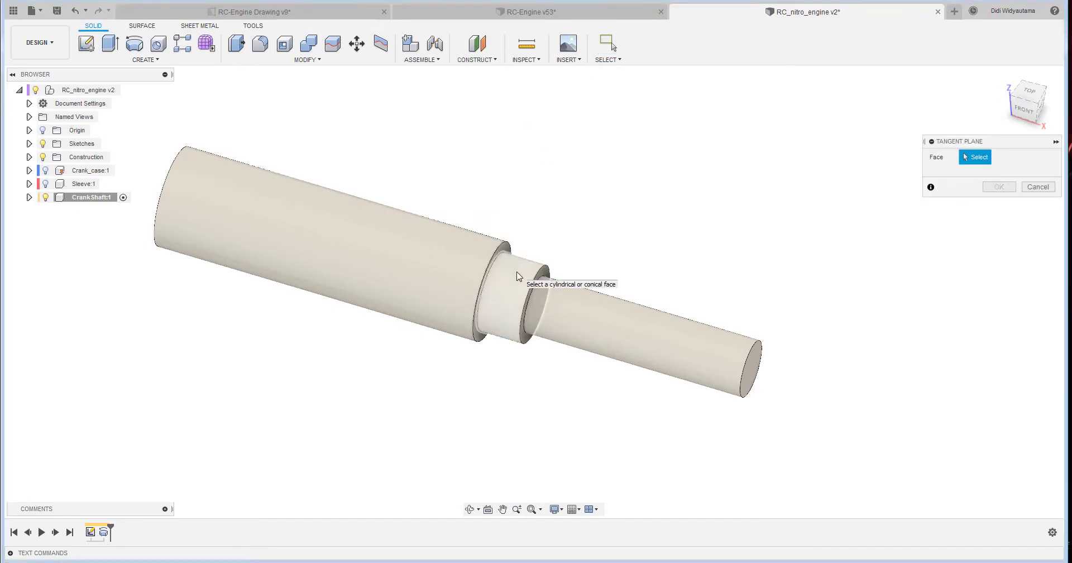
left_click(516, 279)
middle_click_drag(867, 313, 977, 290, "shift")
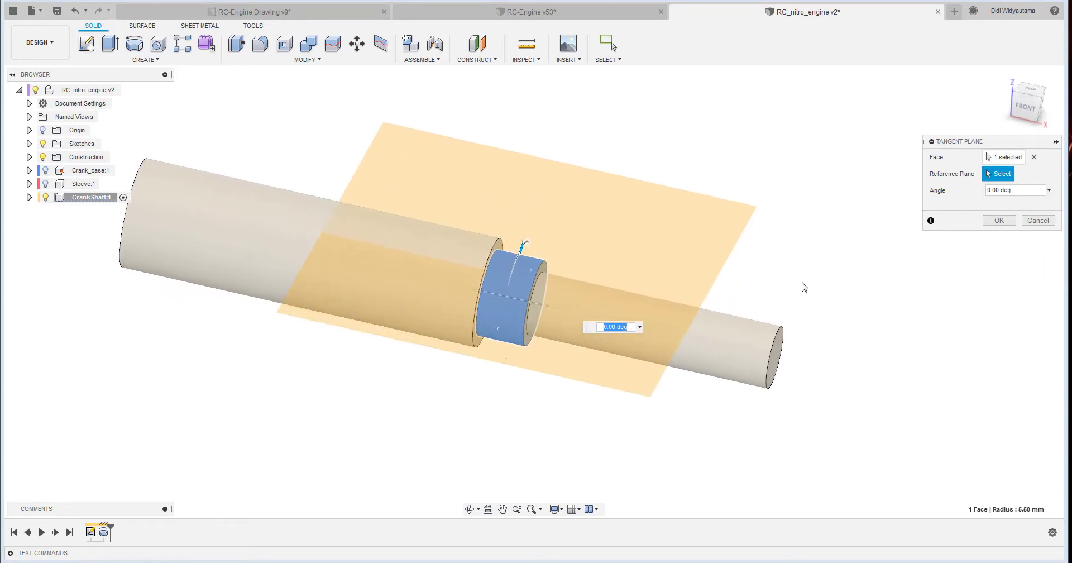
middle_click_drag(689, 313, 712, 342, "shift")
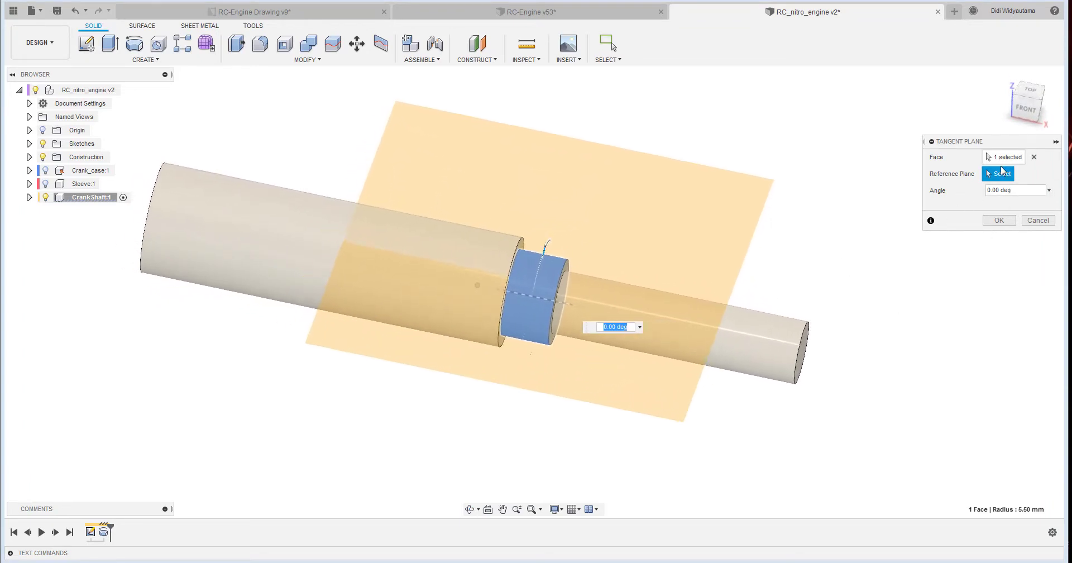
left_click(30, 198)
middle_click_drag(659, 391, 703, 303, "shift")
left_click(703, 304)
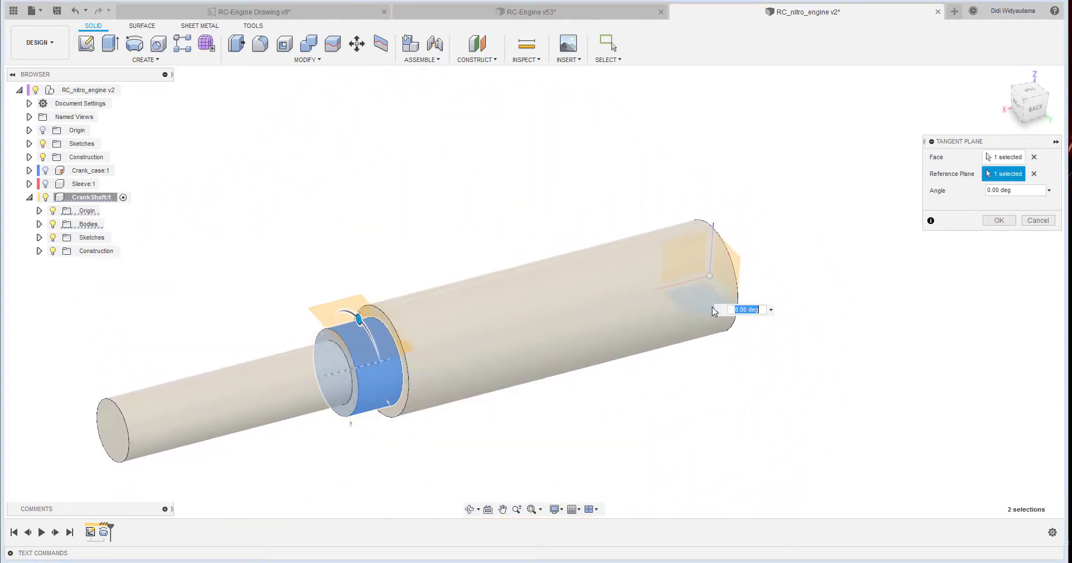
middle_click_drag(101, 474, 127, 460, "shift")
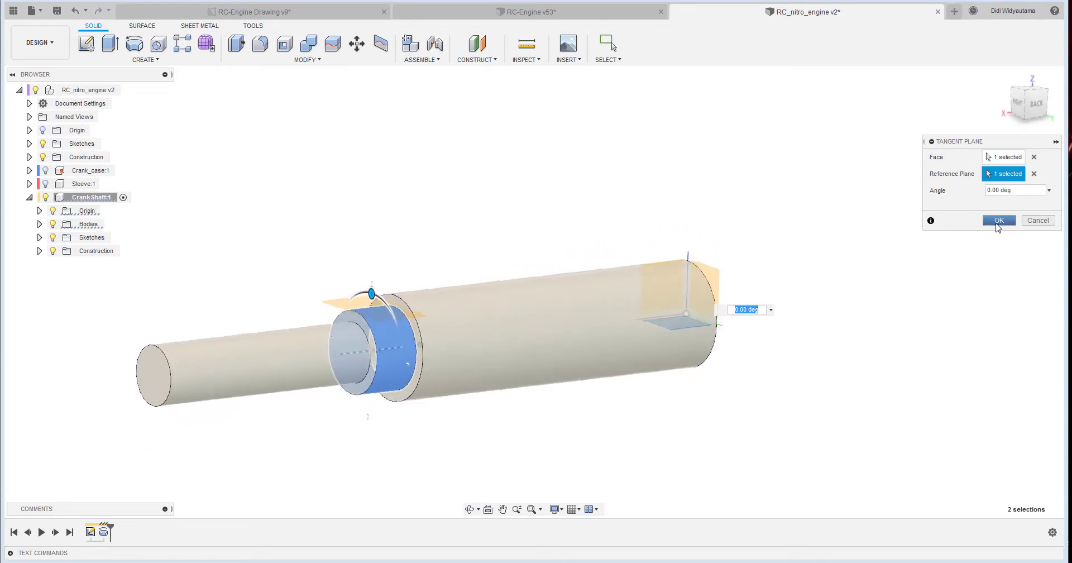
middle_click_drag(699, 322, 606, 273, "shift")
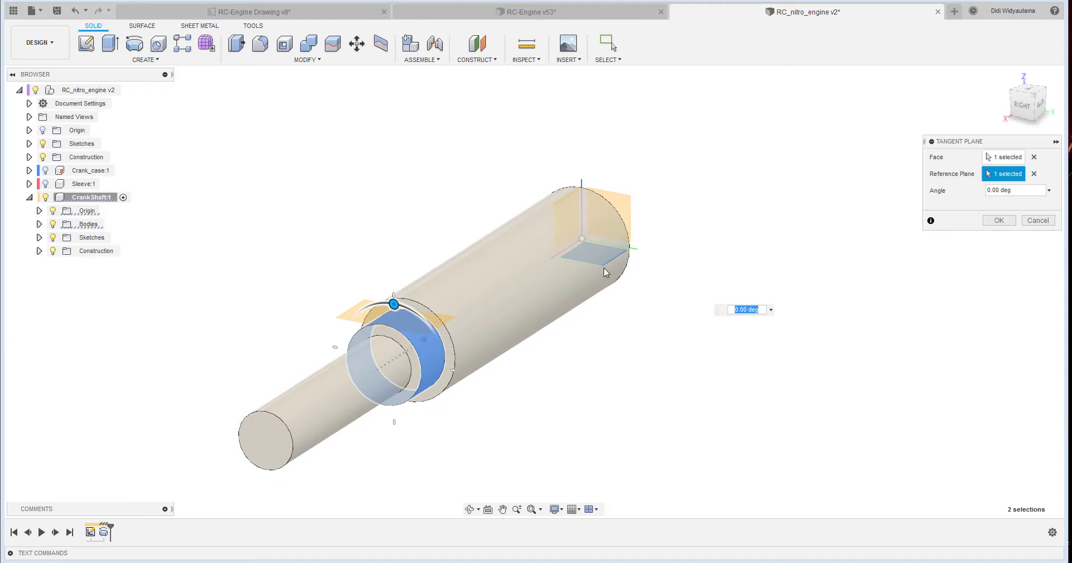
left_click(1011, 222)
Start a sketch on the tangent plane above the shaft's middle section.
middle_click_drag(757, 262, 136, 57, "shift")
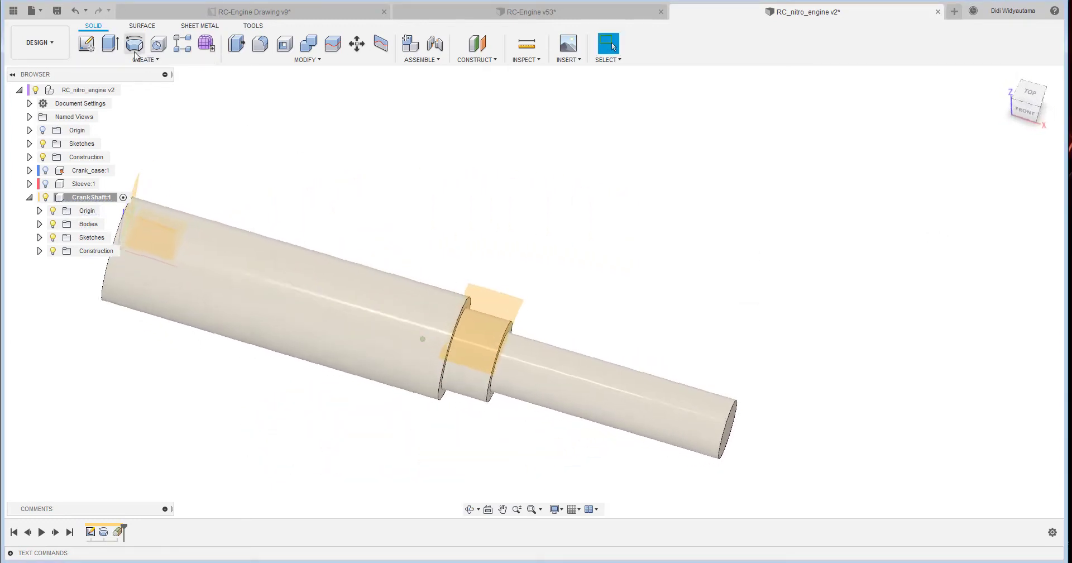
left_click(88, 46)
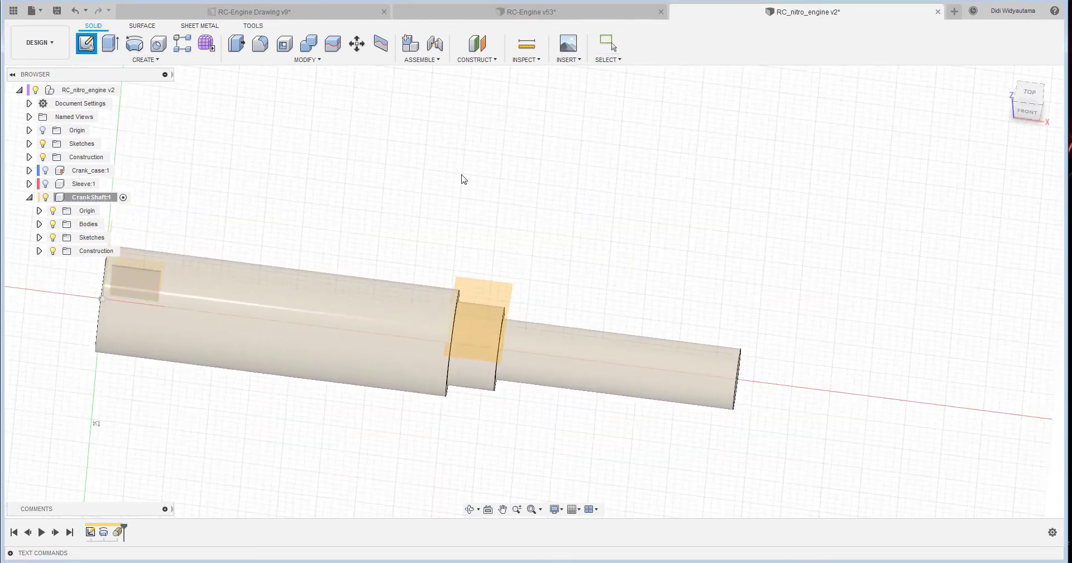
left_click(501, 285)
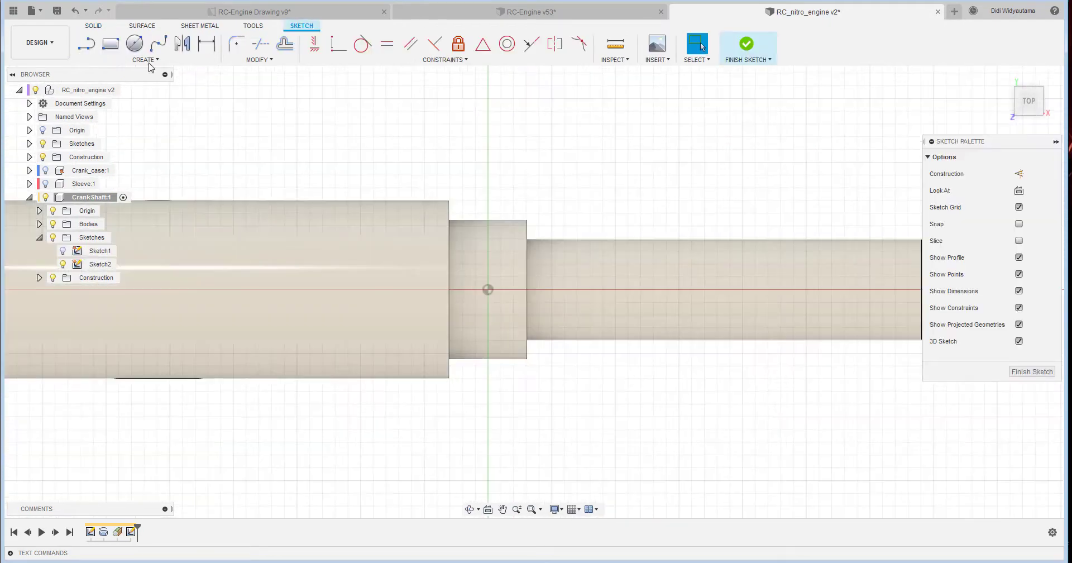
Project the crankshaft component's origin point into the sketch with the projection link kept on.
left_click(150, 60)
mouse_move(155, 269)
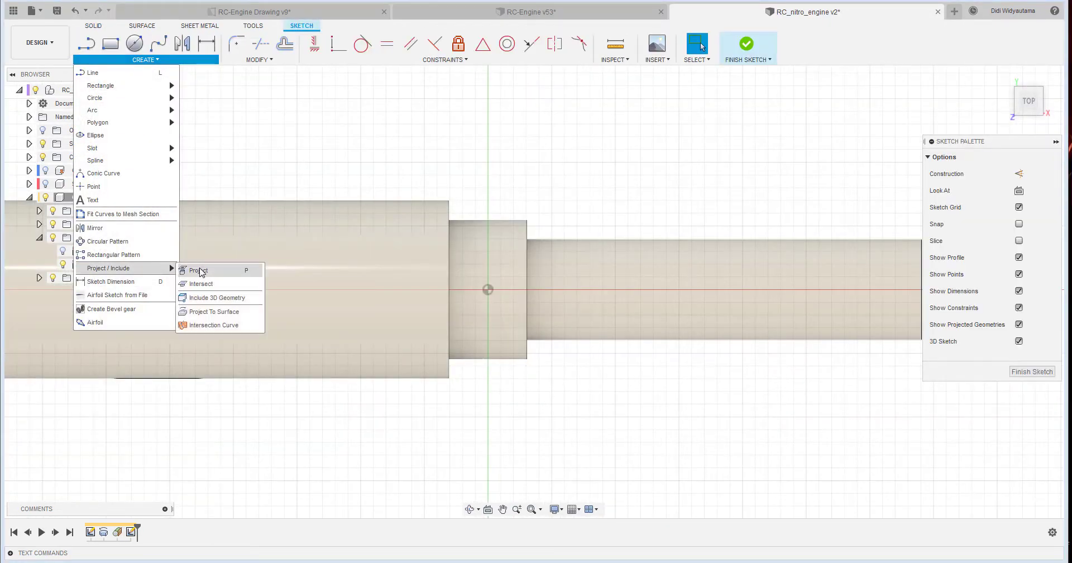
left_click(201, 270)
mouse_move(534, 284)
middle_mouse_down("shift")
mouse_move(506, 281)
mouse_move(487, 253)
mouse_move(496, 251)
mouse_move(480, 244)
mouse_move(504, 262)
middle_mouse_up("shift")
middle_click_drag(969, 211, 857, 182, "shift")
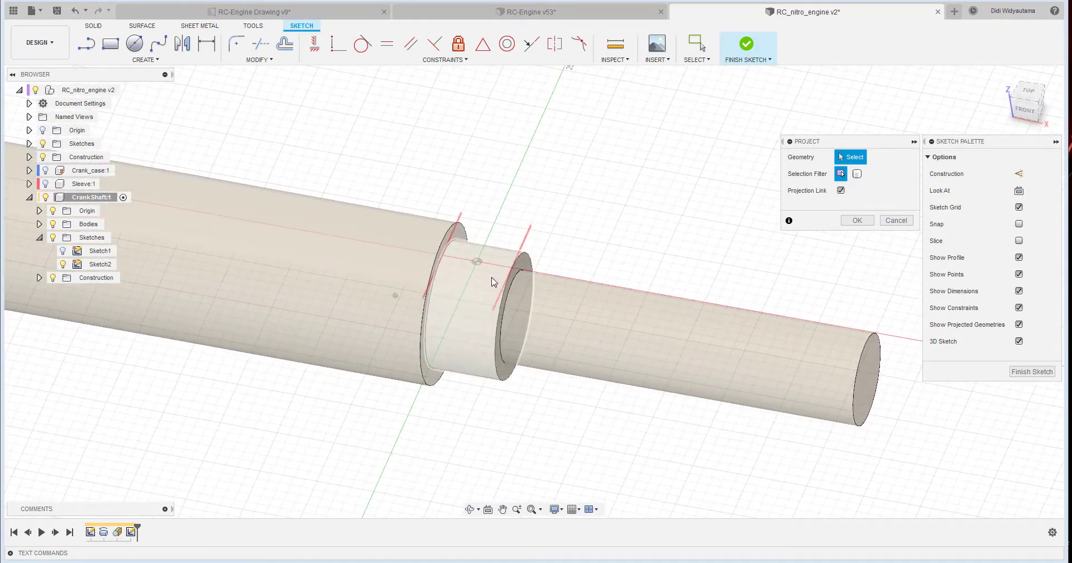
middle_click_drag(898, 224, 863, 226, "shift")
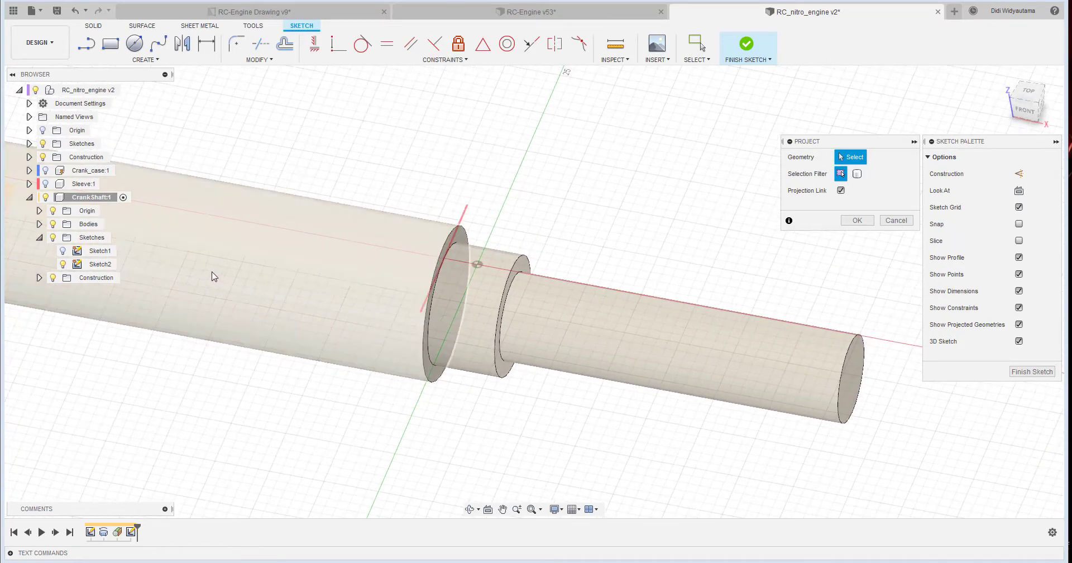
left_click(39, 211)
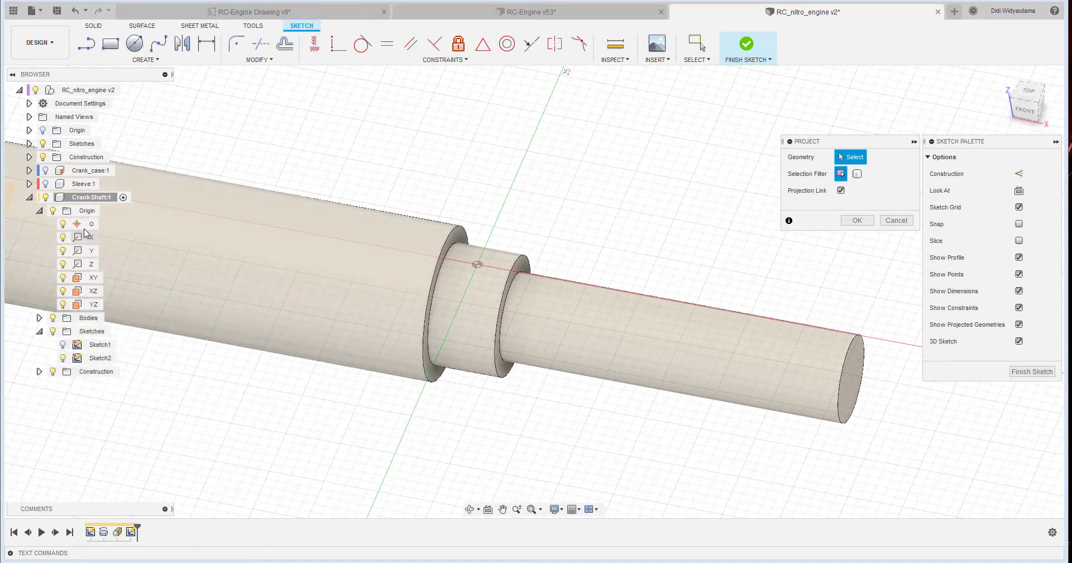
left_click(89, 226)
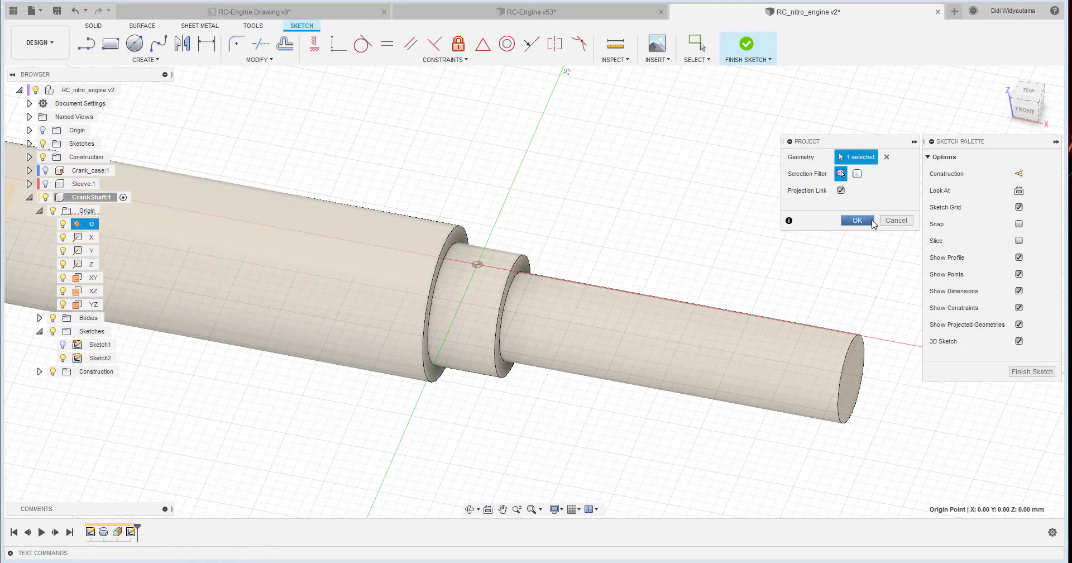
left_click(857, 221)
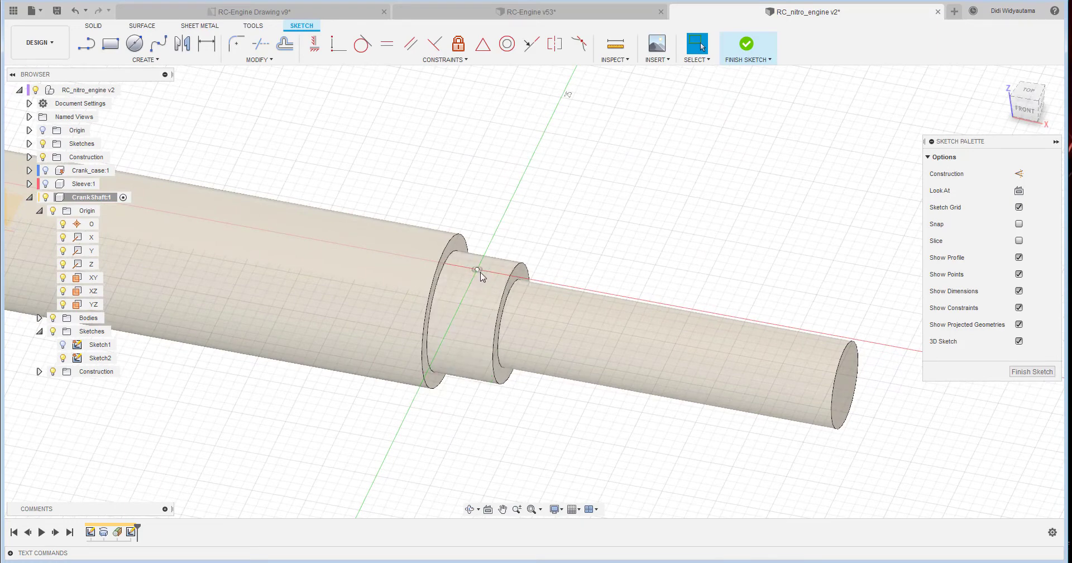
Finish the sketch holding the projected origin point on the shaft's middle section.
left_click(746, 45)
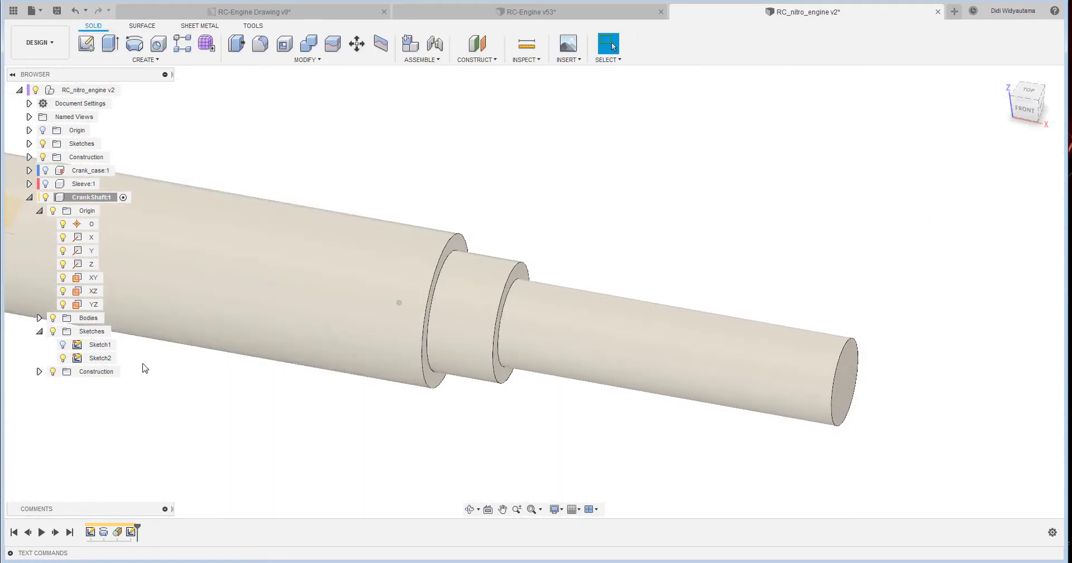
left_click(64, 347)
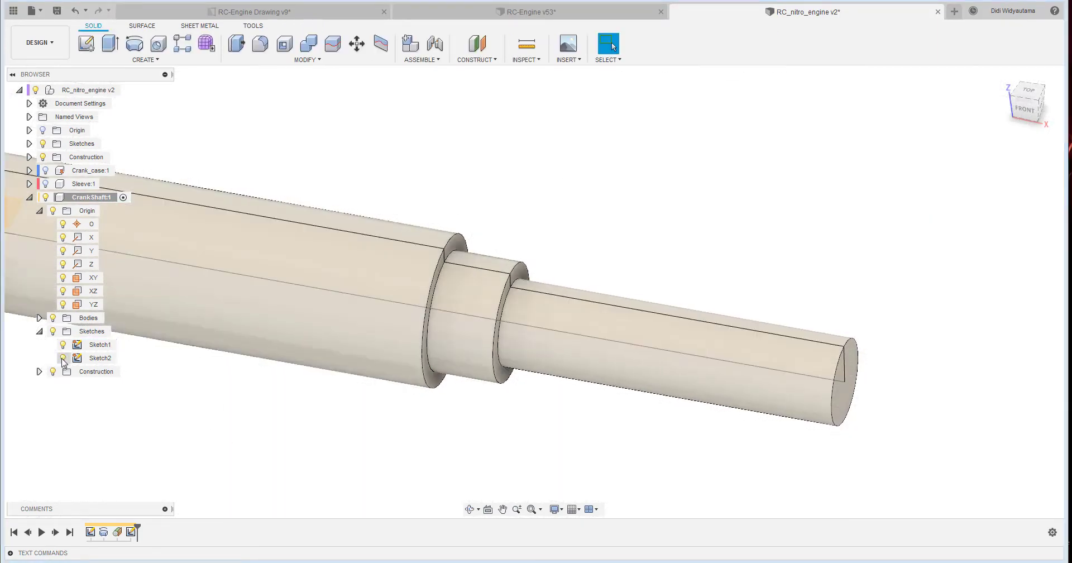
left_click(65, 346)
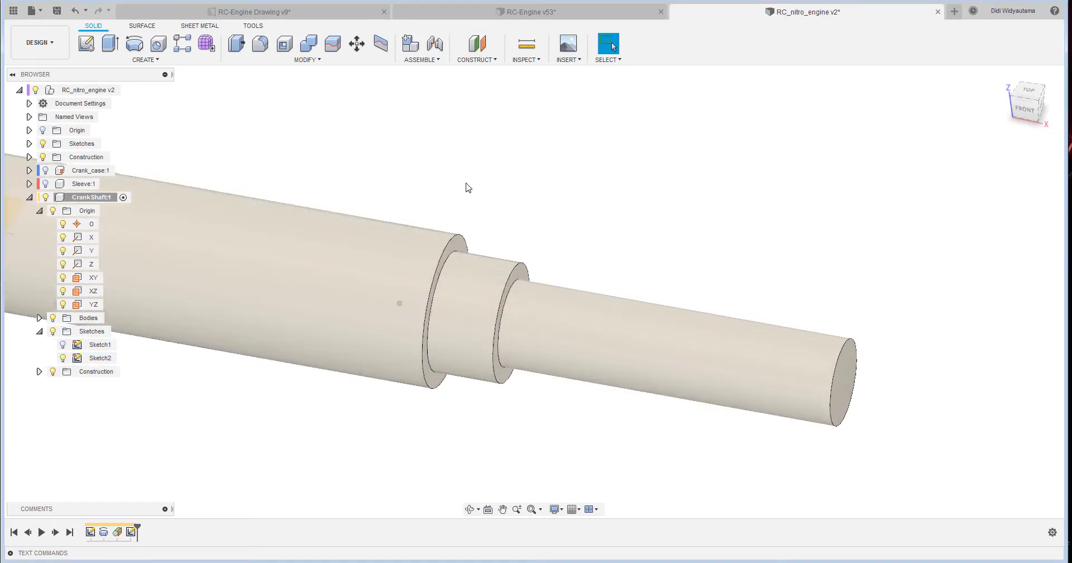
middle_click_drag(468, 187, 493, 171, "shift")
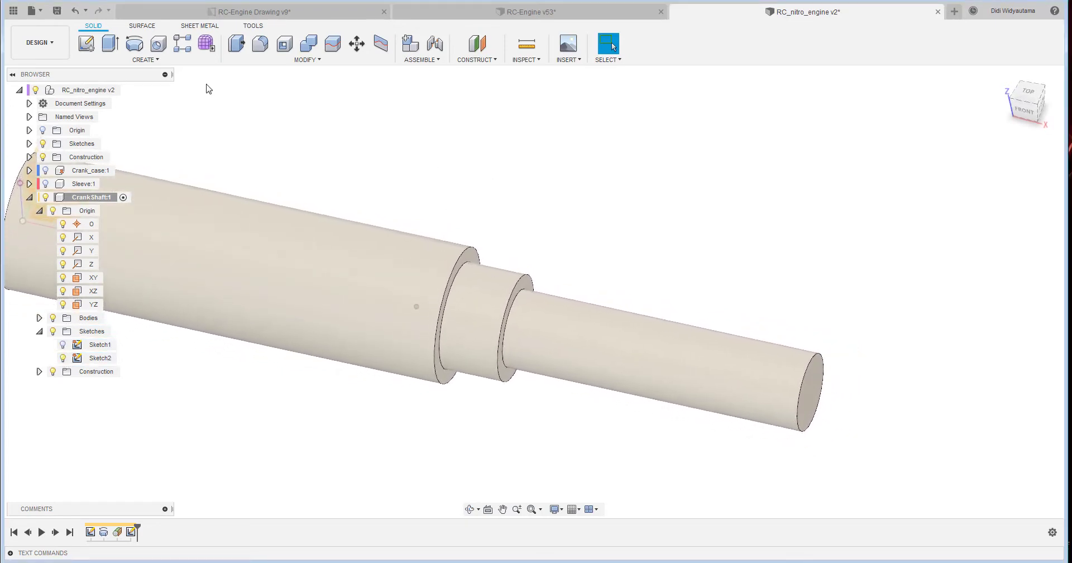
Cut a simple 3.125 mm hole at the projected sketch point, extending through all of the shaft's middle section.
left_click(158, 44)
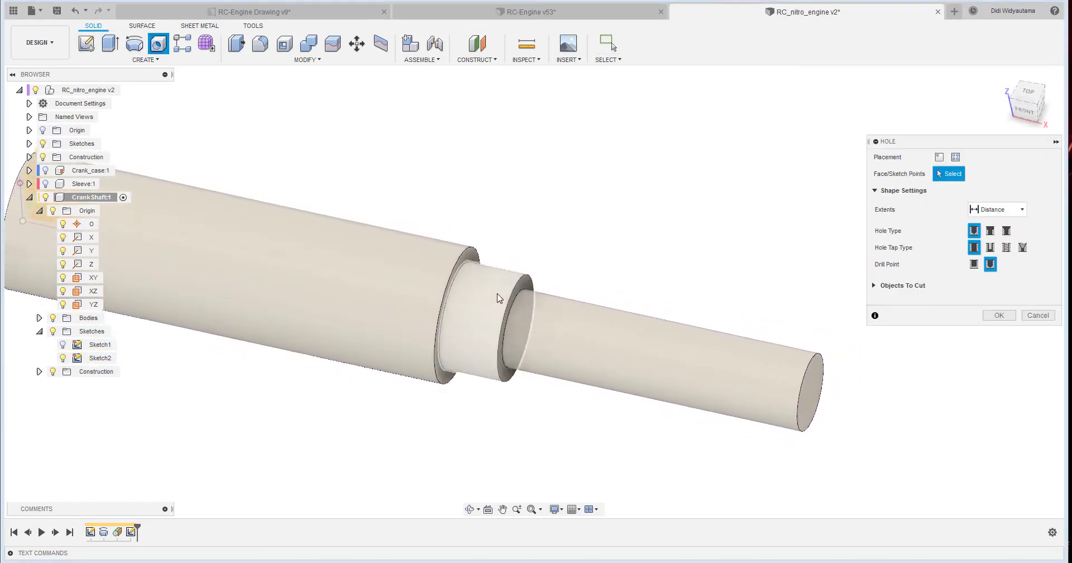
left_click(484, 285)
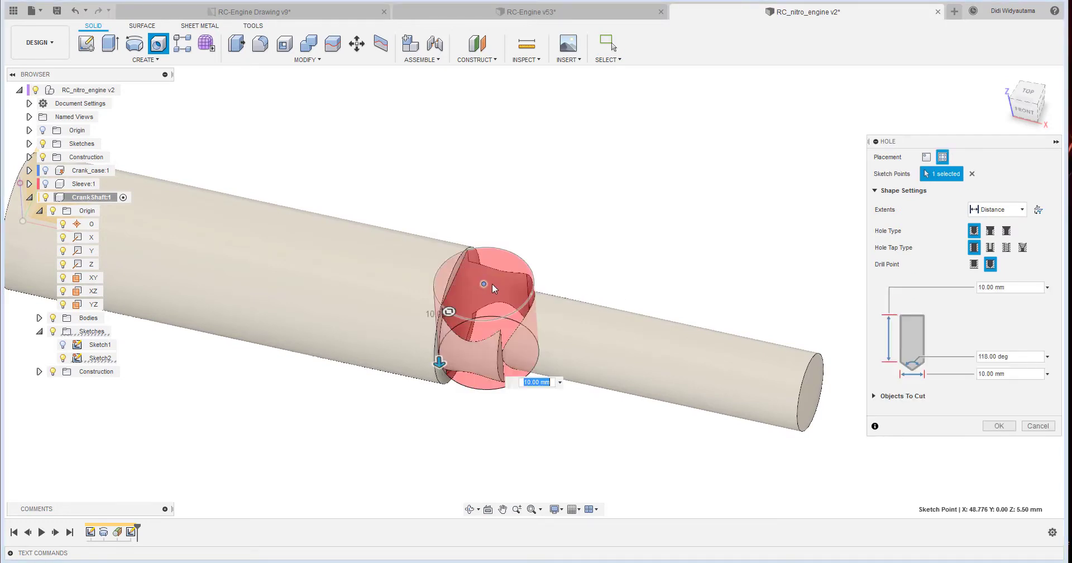
middle_click_drag(503, 297, 518, 302, "shift")
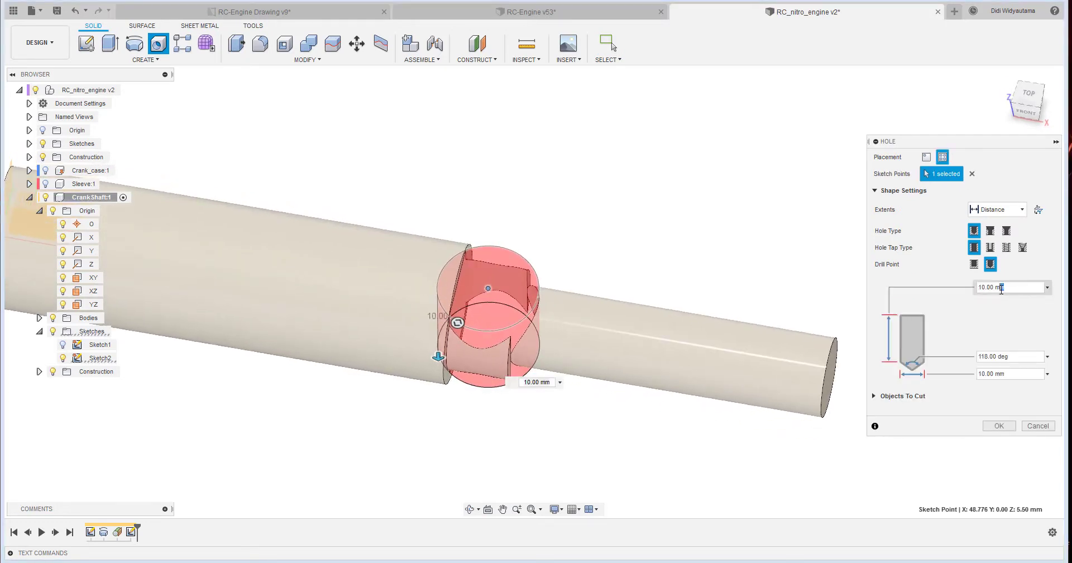
left_click(999, 209)
left_click(993, 258)
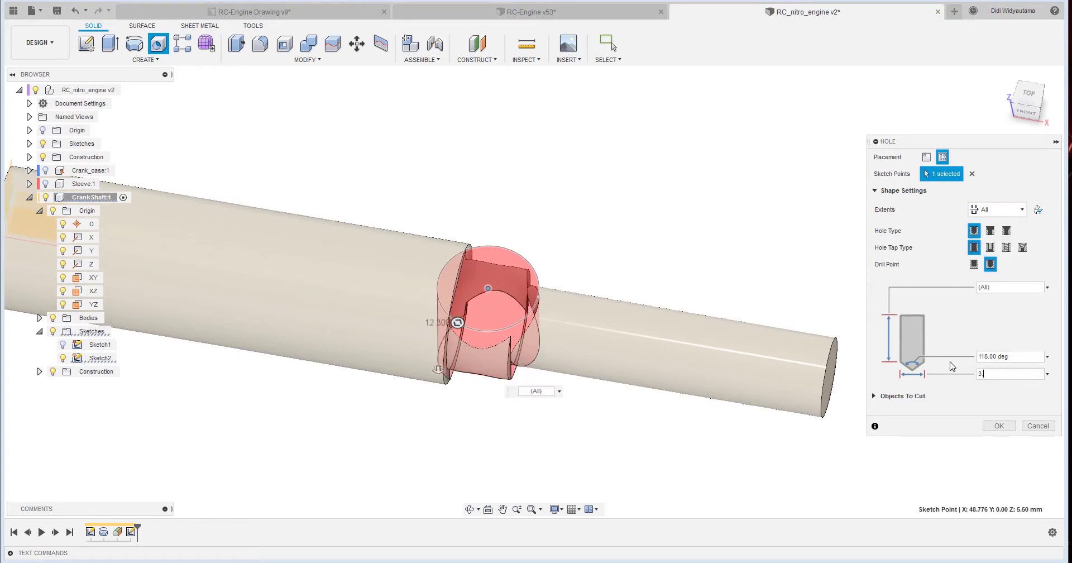
type("3.125")
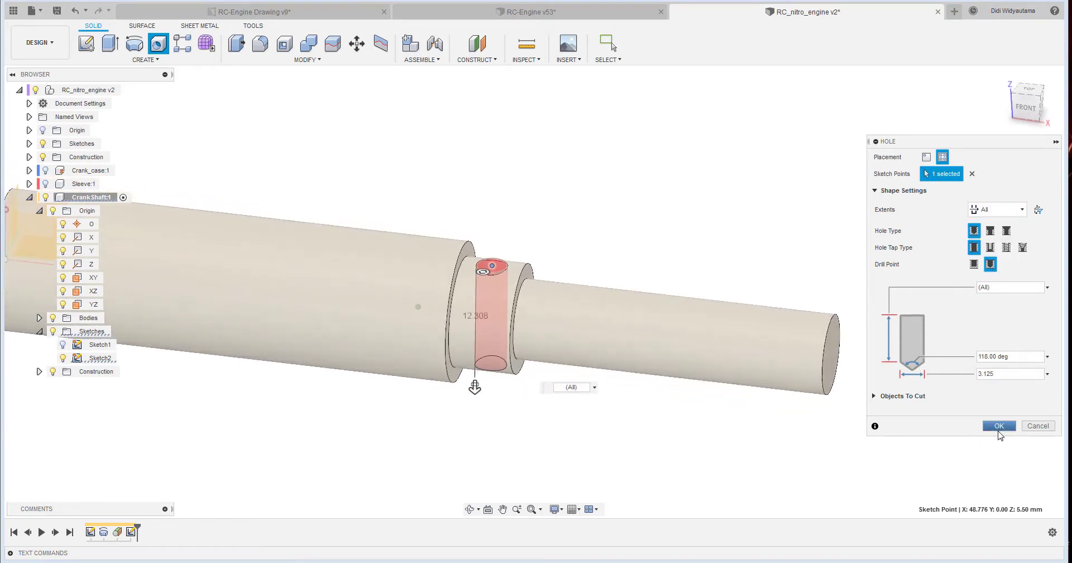
left_click(999, 425)
middle_click_drag(735, 255, 495, 153, "shift")
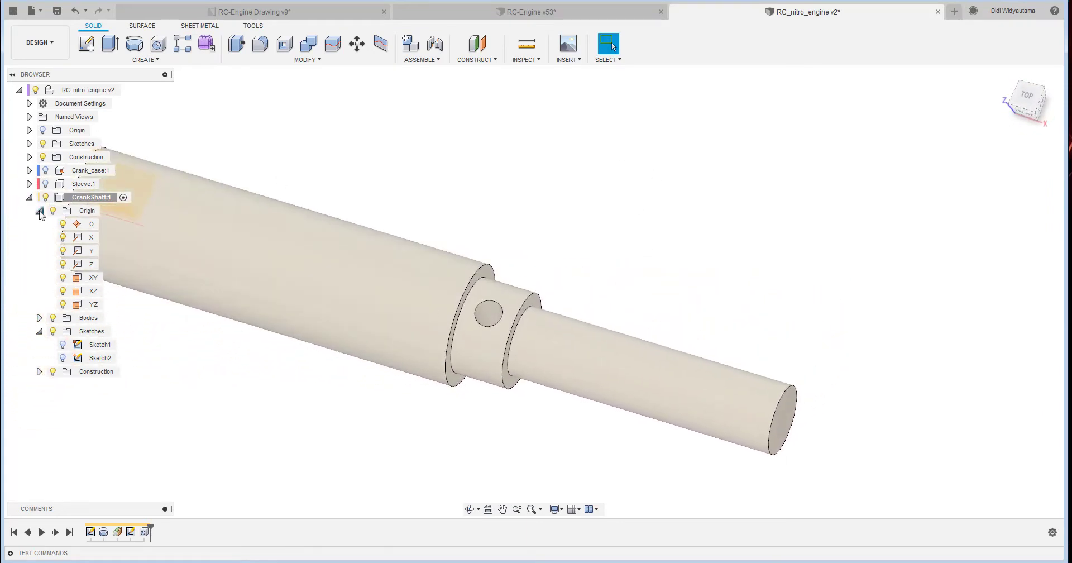
left_click(39, 210)
left_click(29, 198)
Add a right-hand ISO Metric M8x1.25 thread, 12 mm long from the tip, to the shaft's thin end section.
left_click(145, 59)
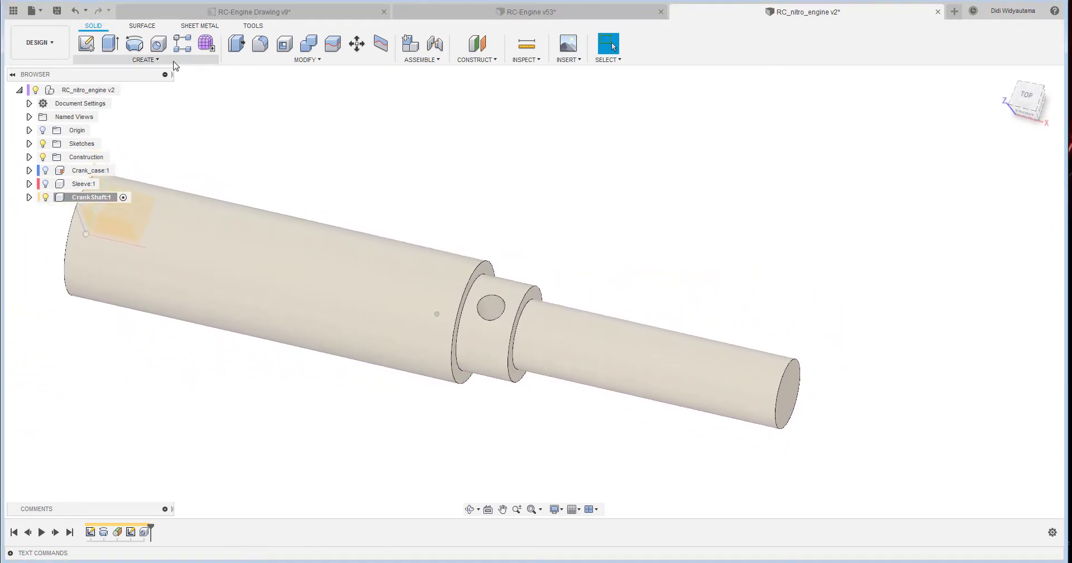
left_click(124, 219)
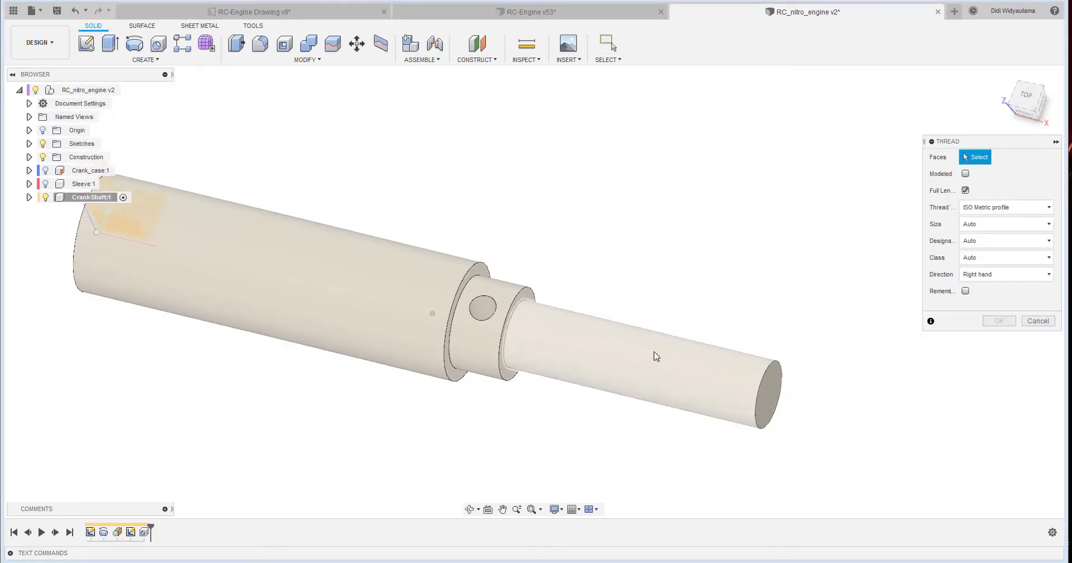
left_click(672, 357)
mouse_move(772, 400)
middle_mouse_down("shift")
mouse_move(519, 355)
mouse_move(533, 335)
mouse_move(642, 356)
mouse_move(487, 333)
mouse_move(666, 347)
mouse_move(638, 324)
middle_mouse_up("shift")
middle_click_drag(840, 284, 863, 292, "shift")
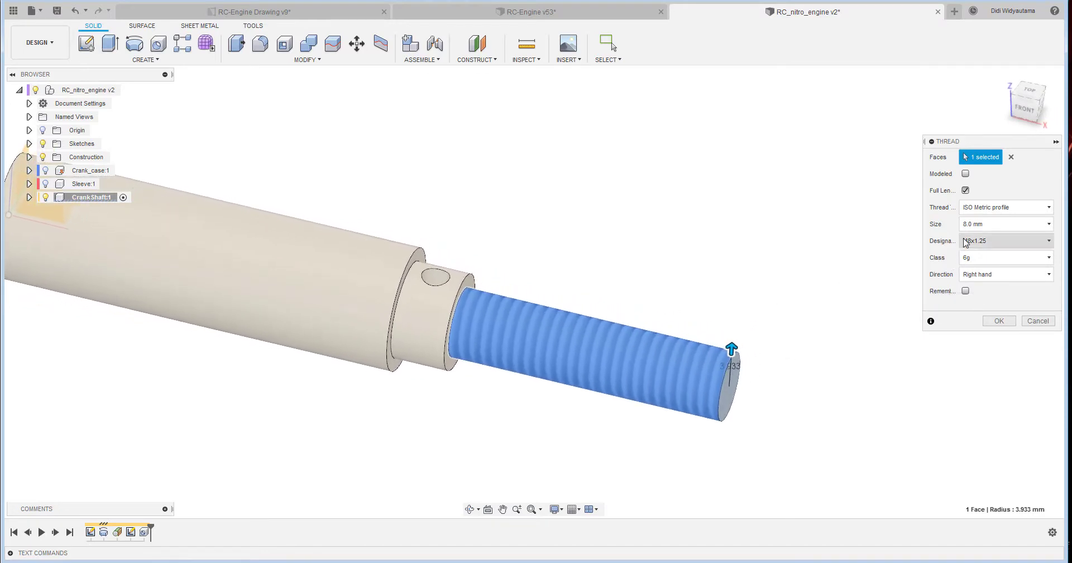
left_click(966, 190)
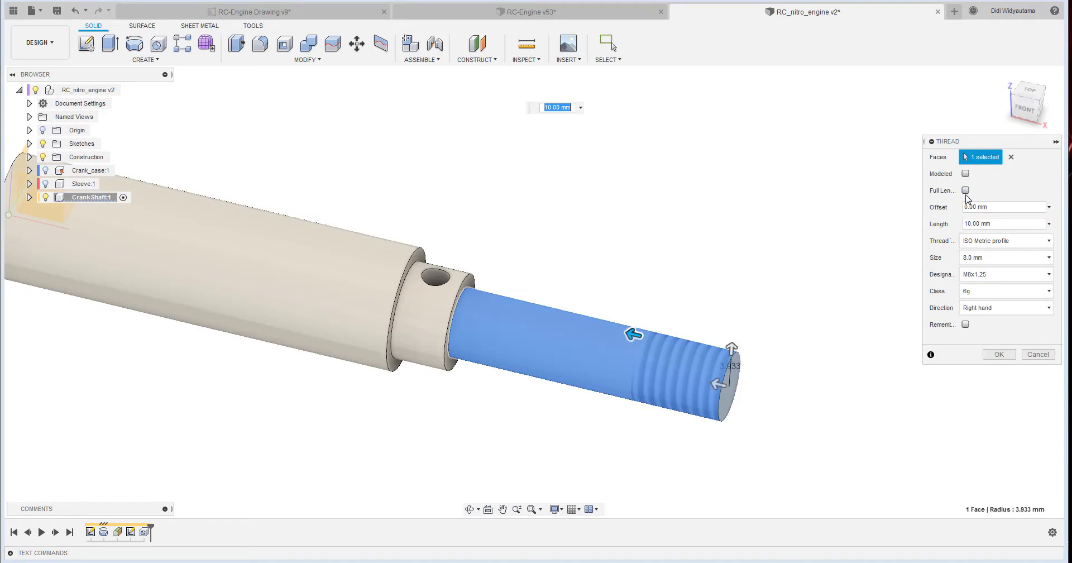
left_click(966, 191)
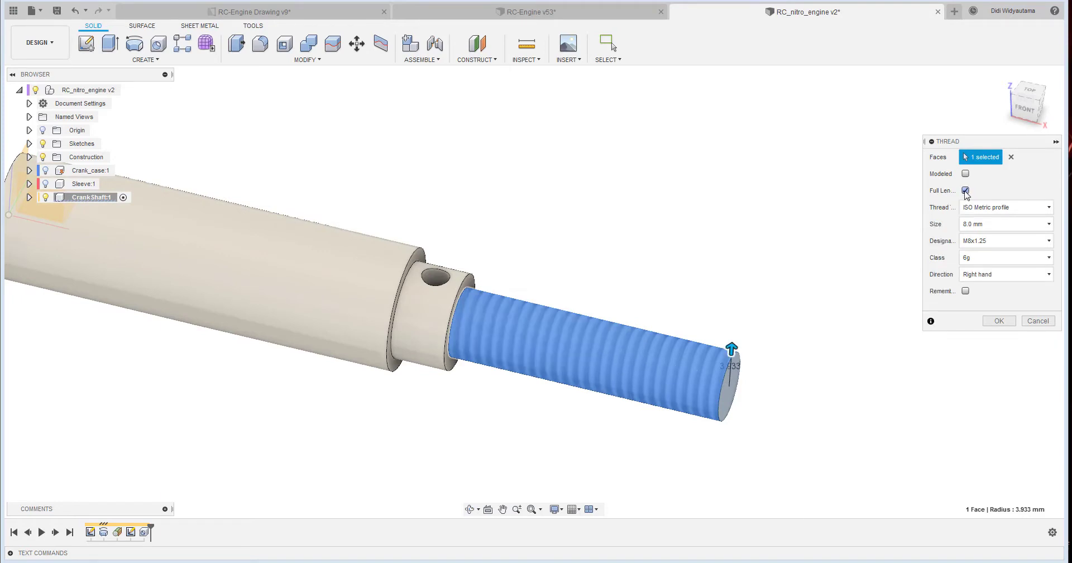
left_click(966, 190)
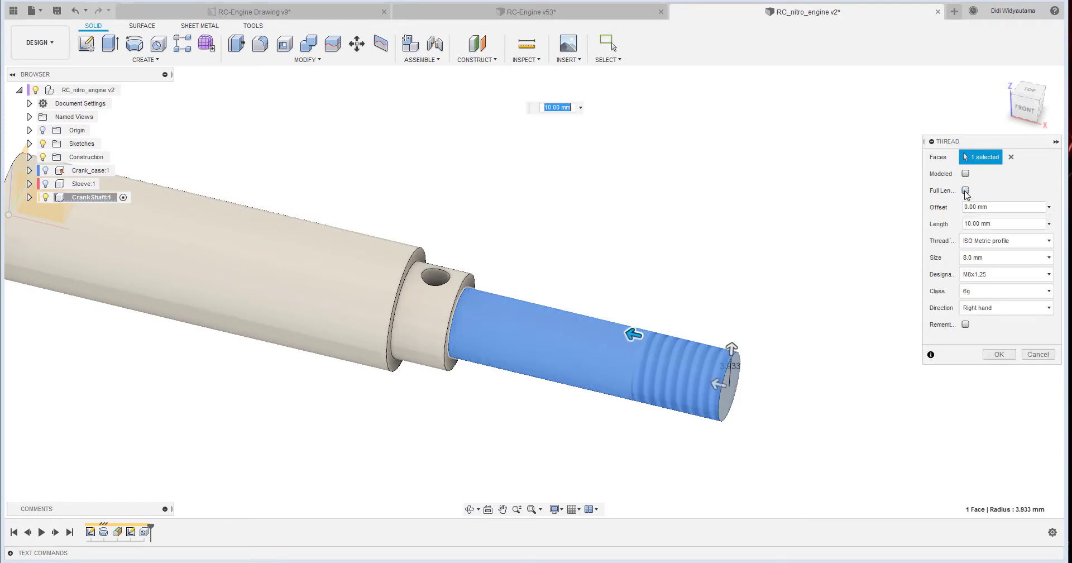
left_click_drag(637, 340, 617, 333)
middle_click_drag(718, 379, 631, 361)
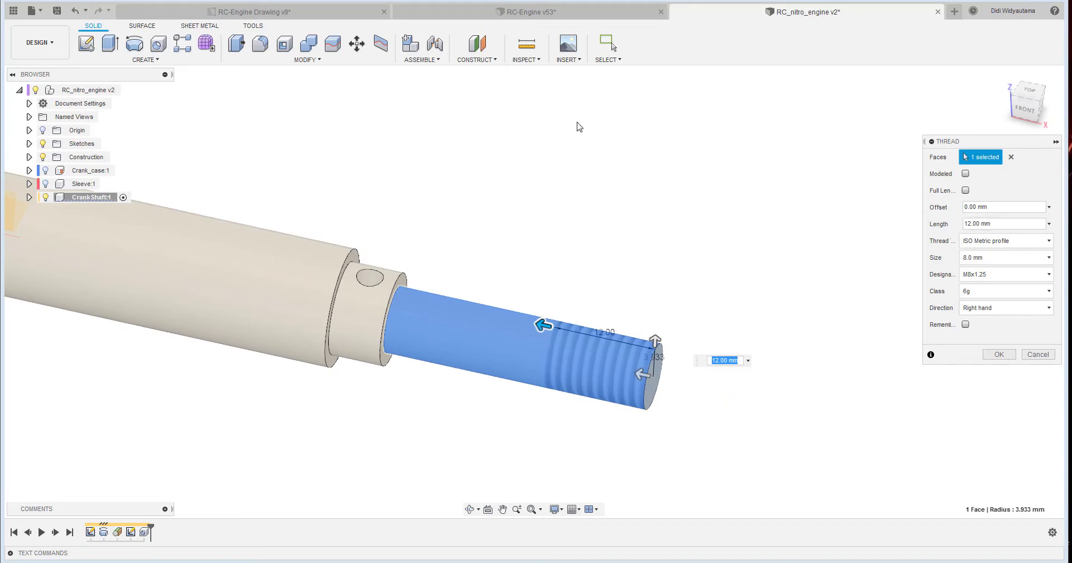
Check the thread callout in the reference drawing and set the shaft thread's length to 16 mm.
left_click(338, 10)
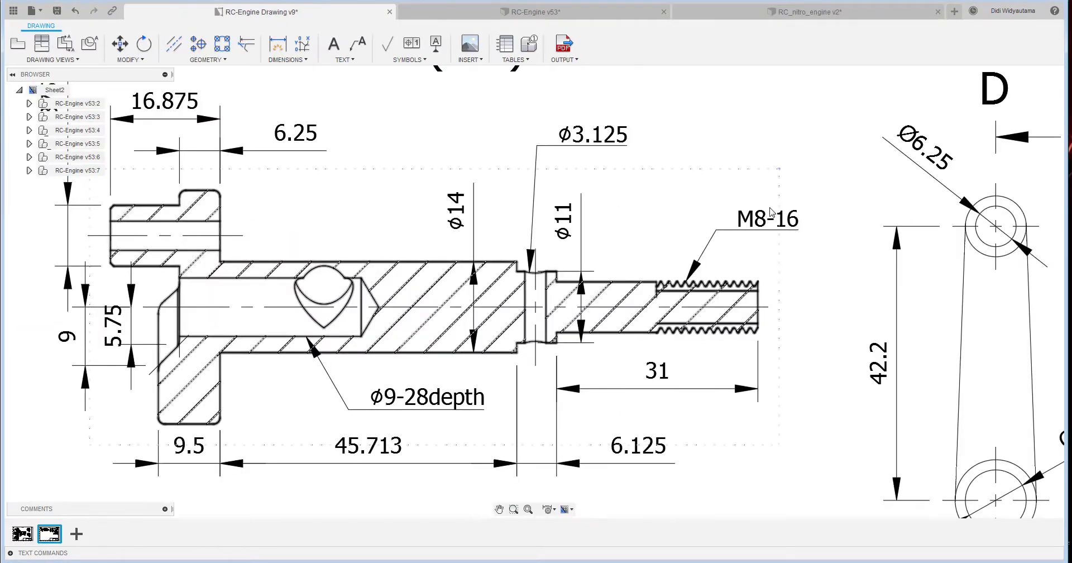
left_click(704, 11)
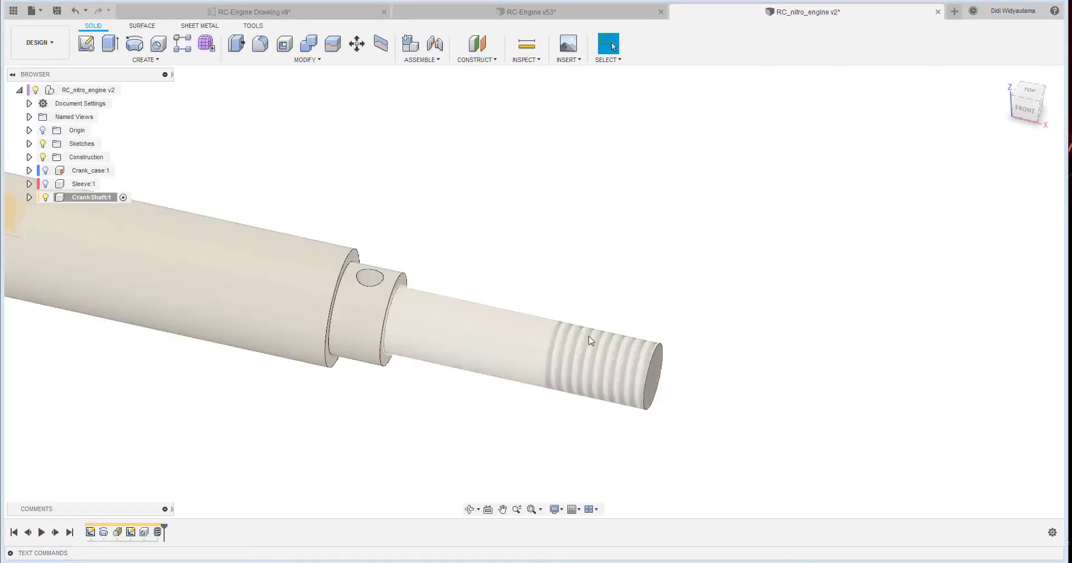
double_click(157, 532)
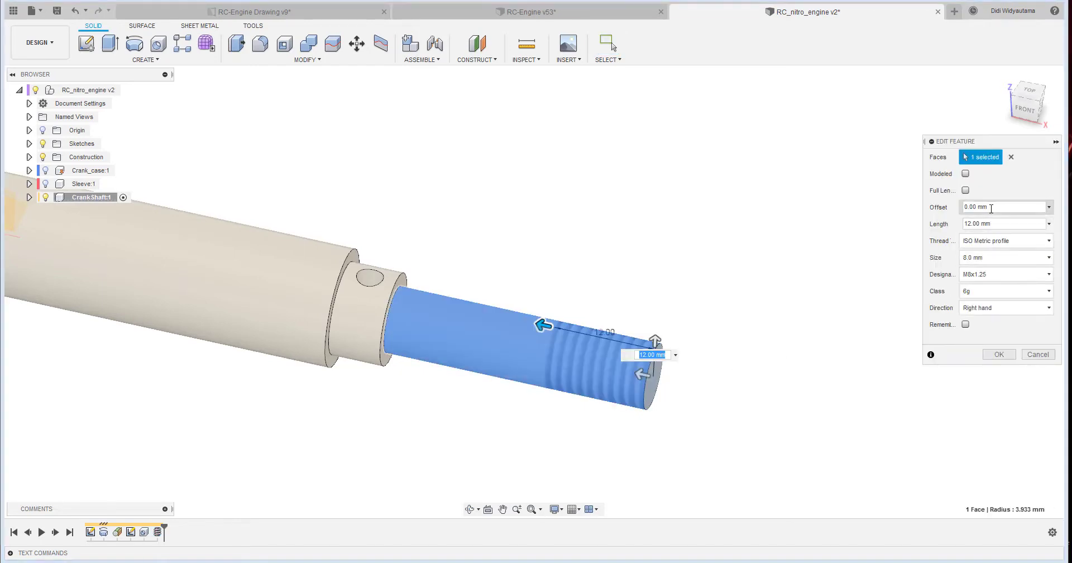
left_click(972, 223)
type("1")
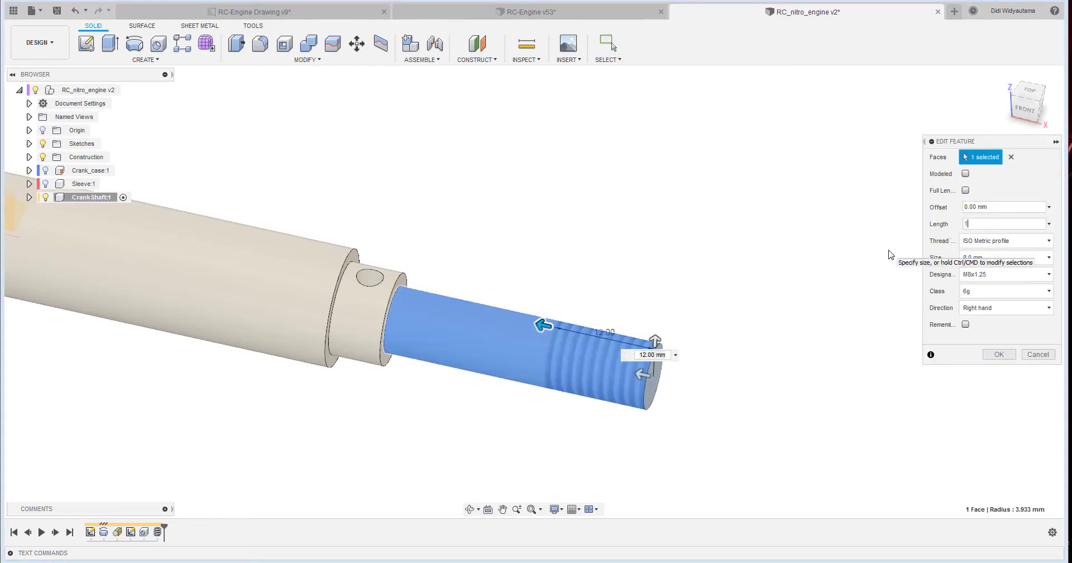
type("6")
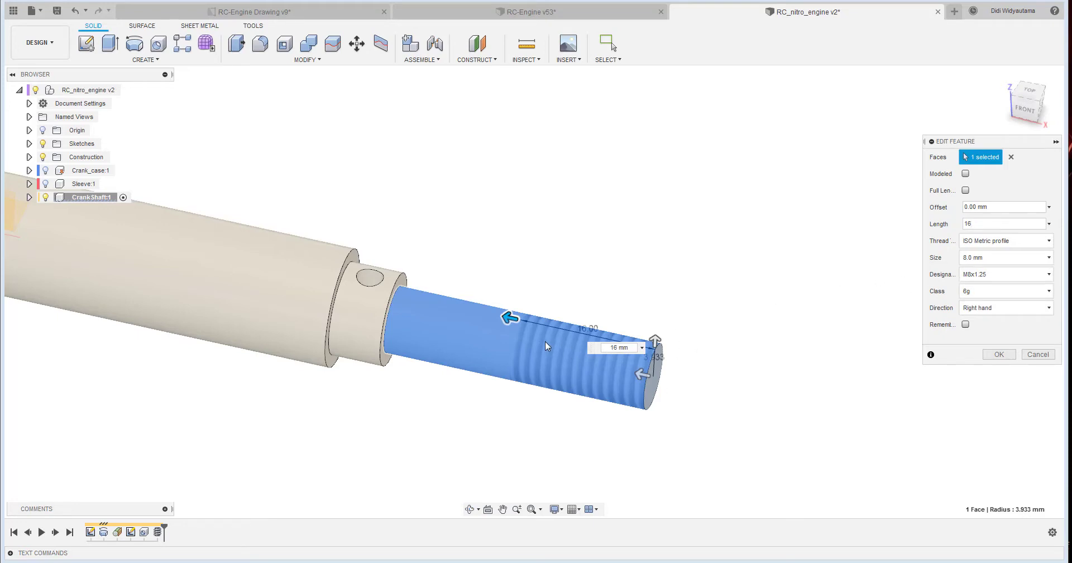
scroll(545, 347, "up", 3)
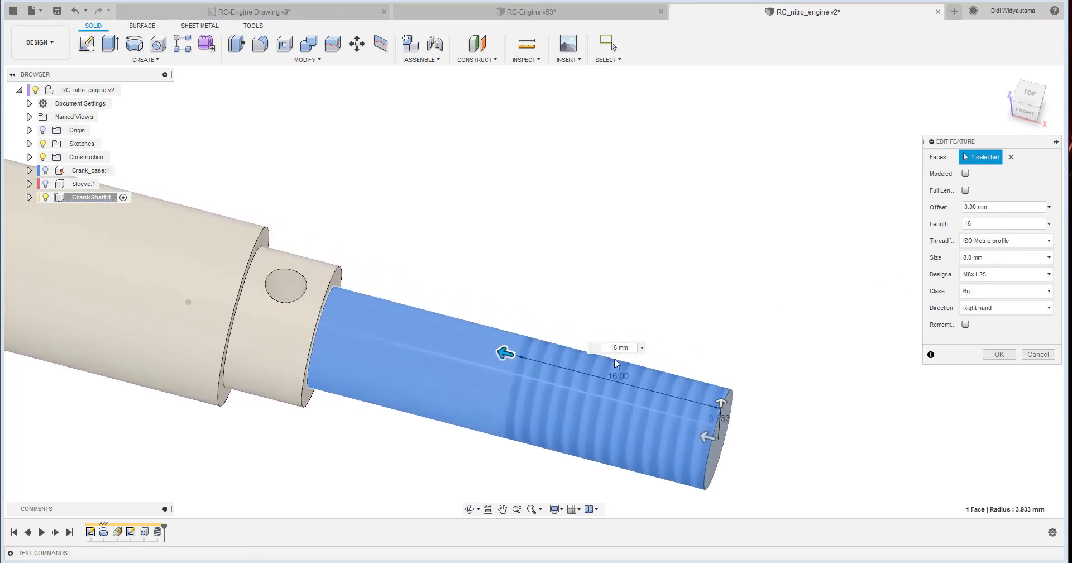
Turn the shaft's thread into modeled geometry and apply the feature edit.
left_click(965, 174)
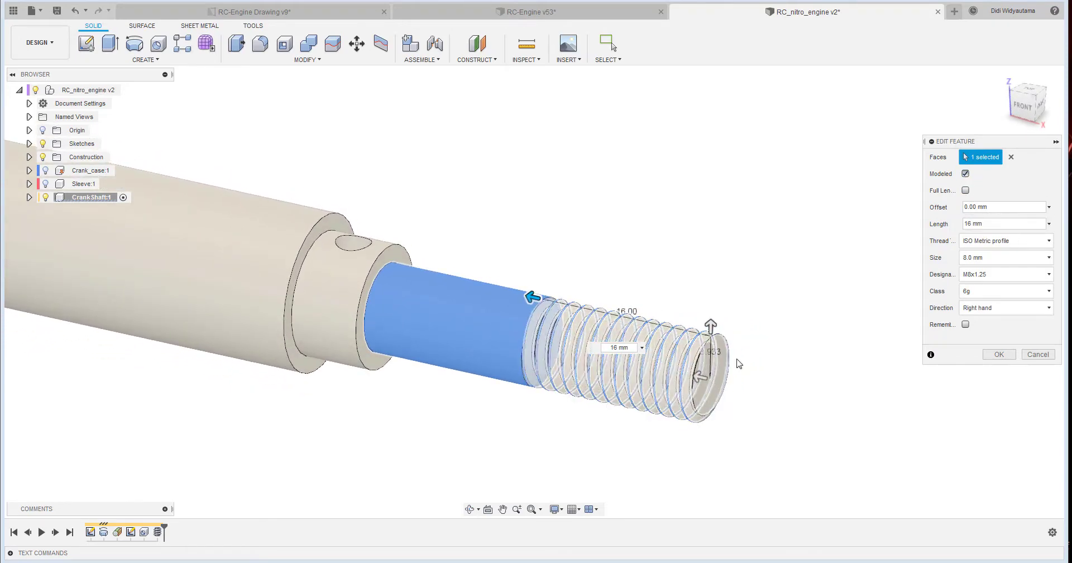
middle_click_drag(739, 364, 1049, 182, "shift")
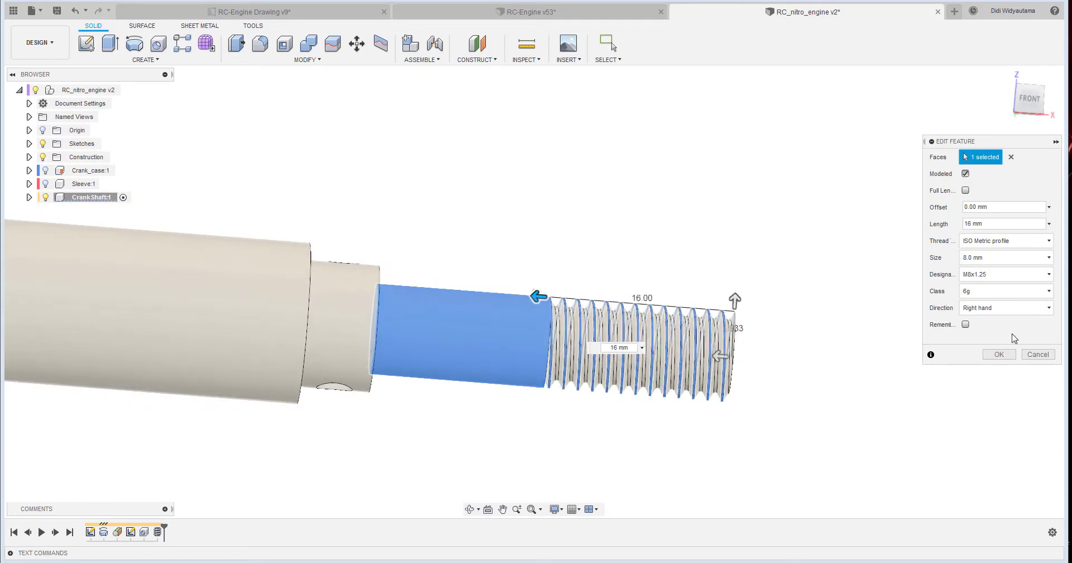
left_click(999, 354)
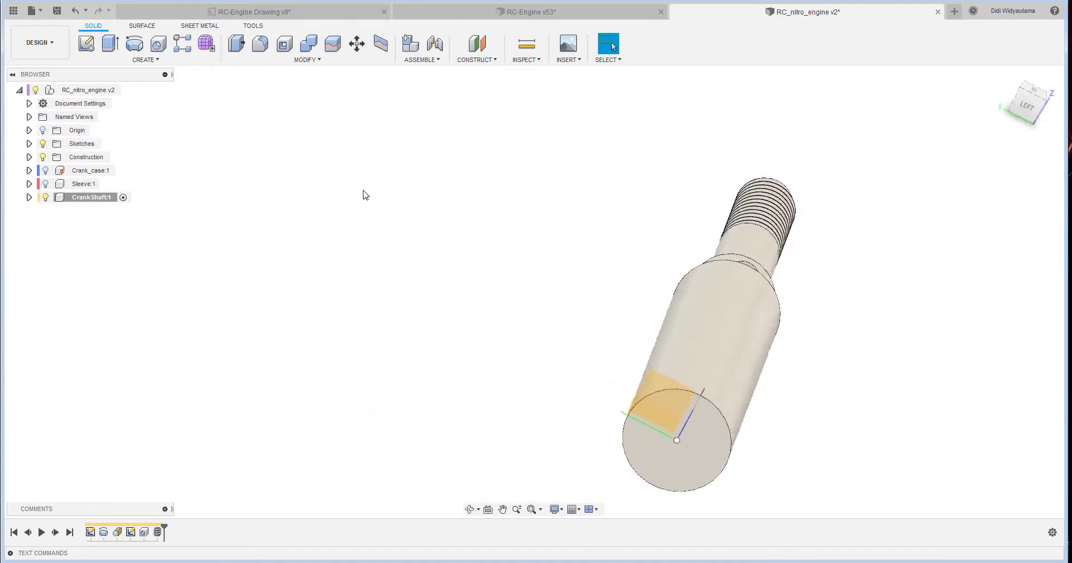
Start a sketch on the shaft's large end face and draw a circle about 36 mm in diameter centred on the origin.
left_click(86, 45)
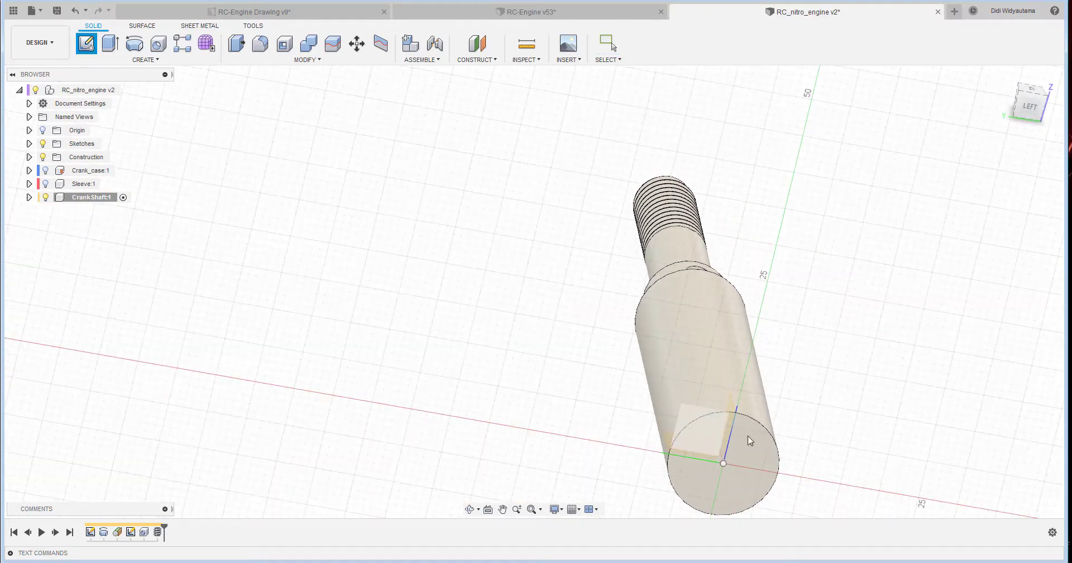
left_click(757, 447)
key("c")
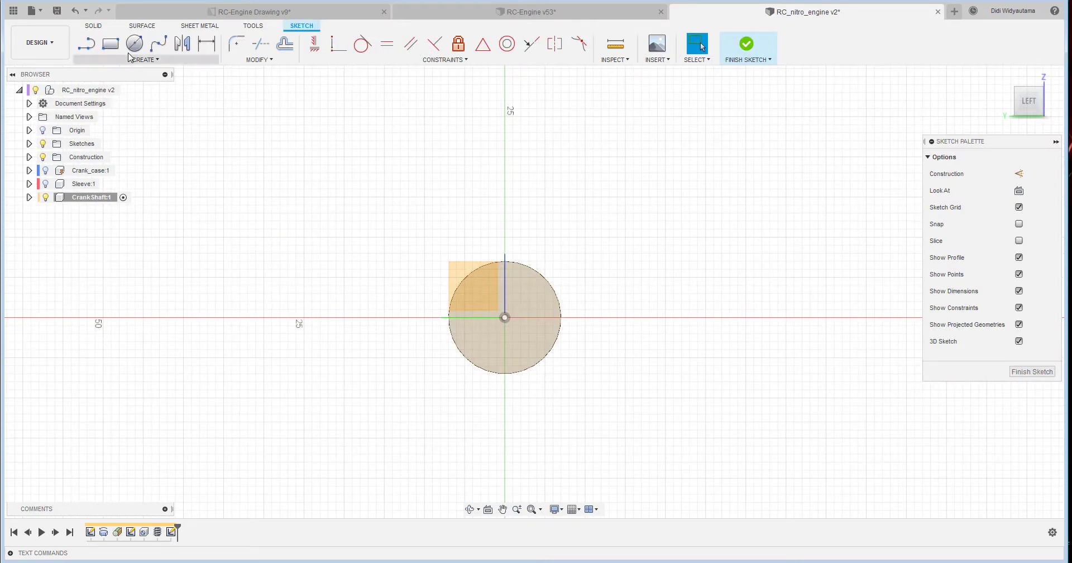
left_click(505, 318)
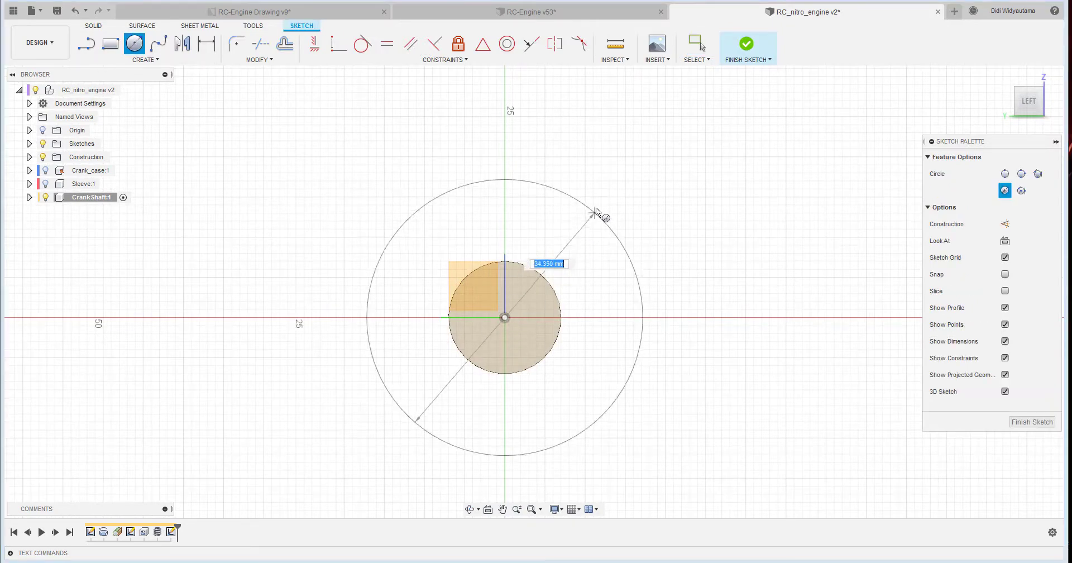
left_click(596, 208)
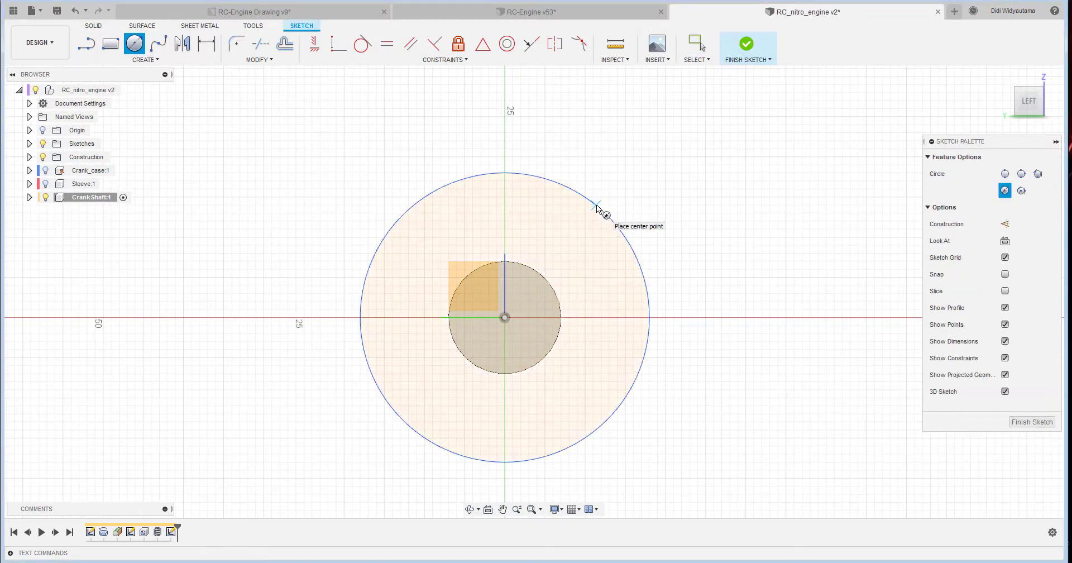
right_click(625, 188)
left_click(669, 187)
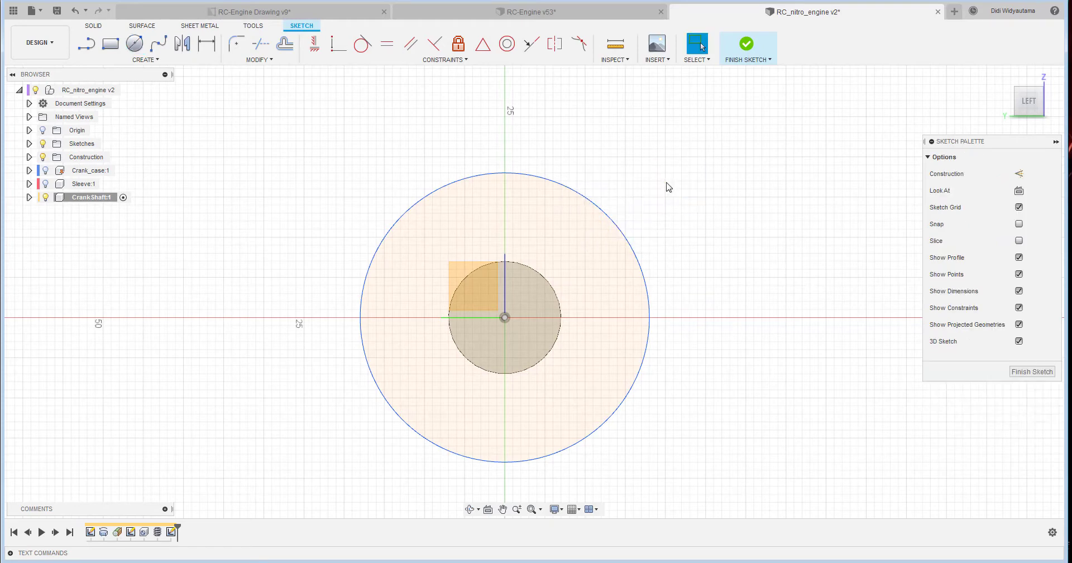
Dimension the large circle's diameter at its drawn size of about 36 mm.
key("d")
left_click(525, 181)
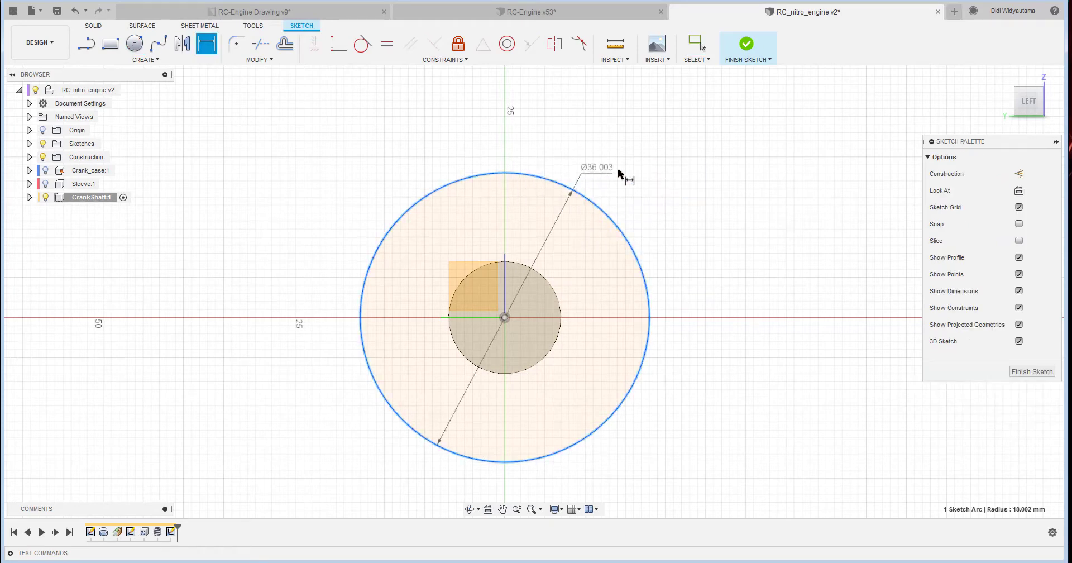
left_click(619, 171)
type("36")
key("Return")
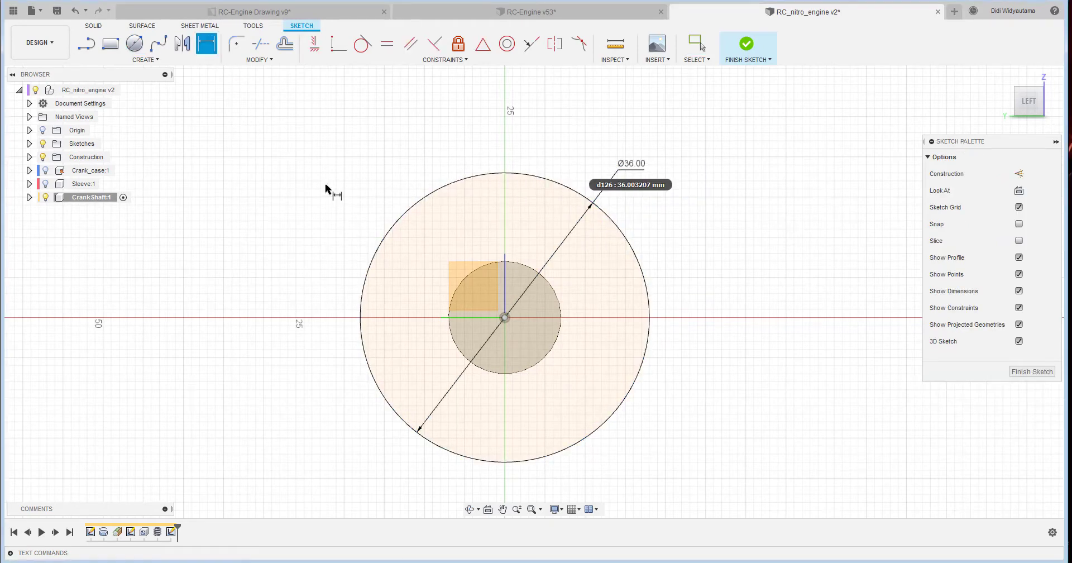
Draw a small circle inside the large one, above the shaft face and slightly off the vertical axis.
left_click(134, 43)
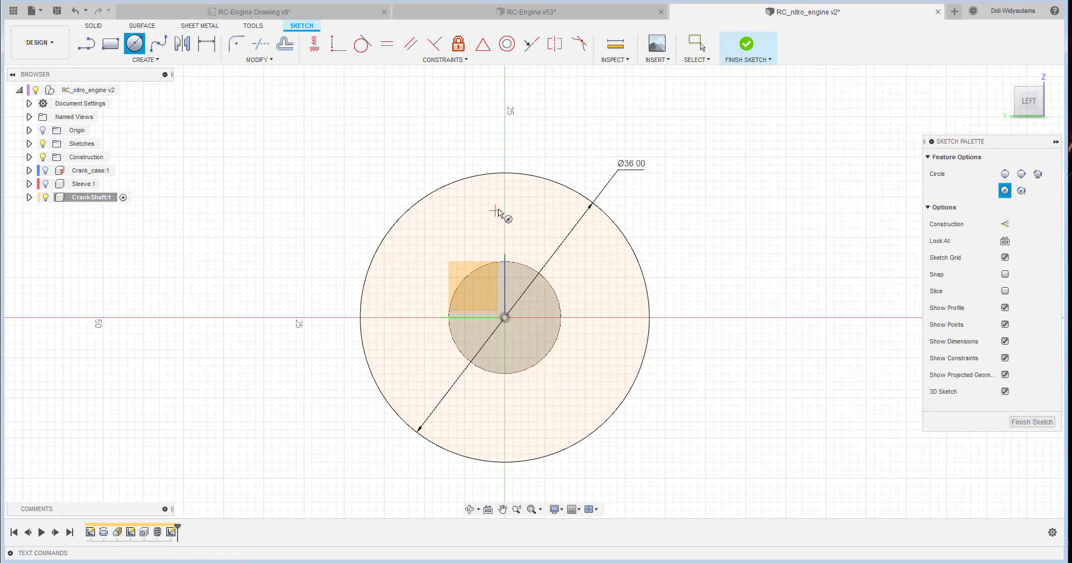
left_click(496, 210)
left_click(516, 223)
right_click(295, 118)
left_click(268, 168)
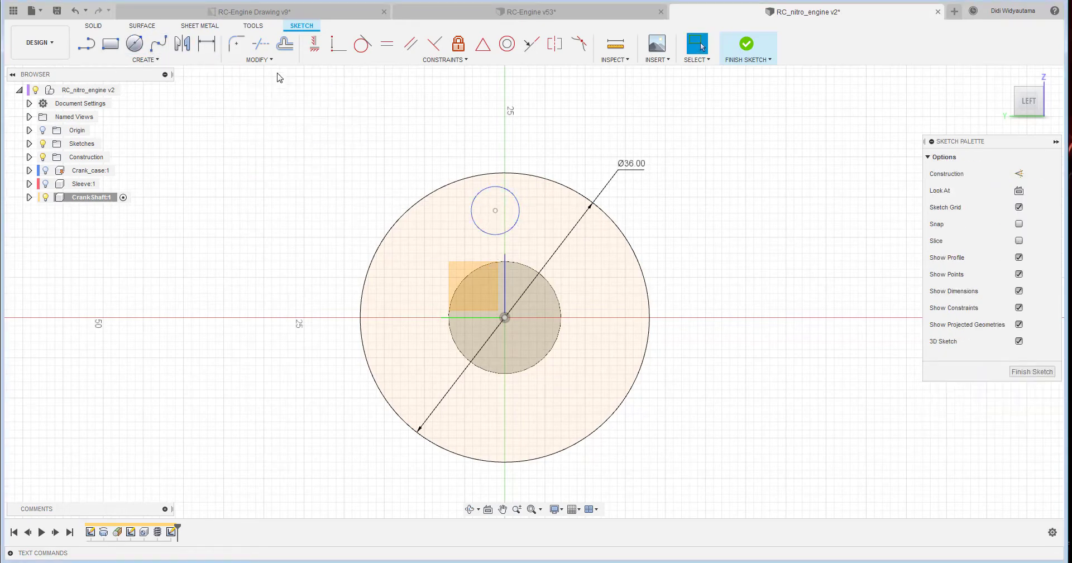
Constrain the small circle's centre vertically in line with the sketch origin.
left_click(312, 47)
left_click(495, 210)
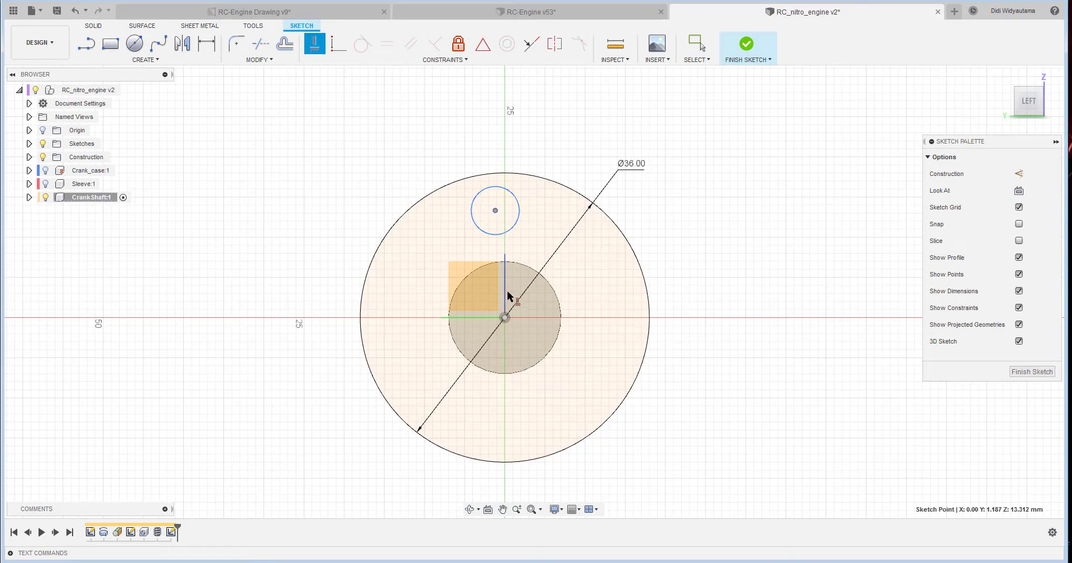
left_click(505, 317)
right_click(693, 189)
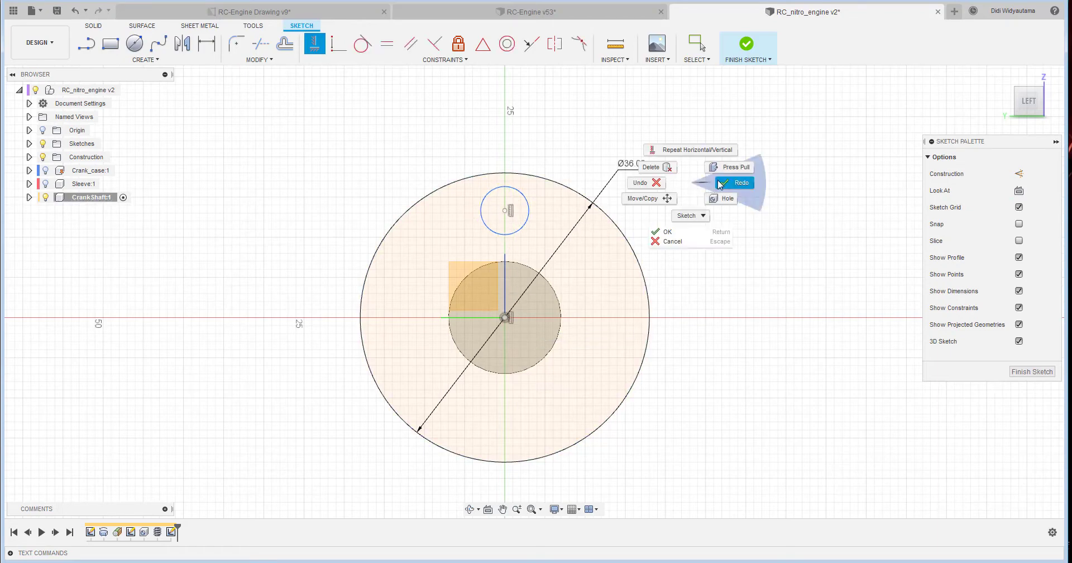
left_click(625, 164)
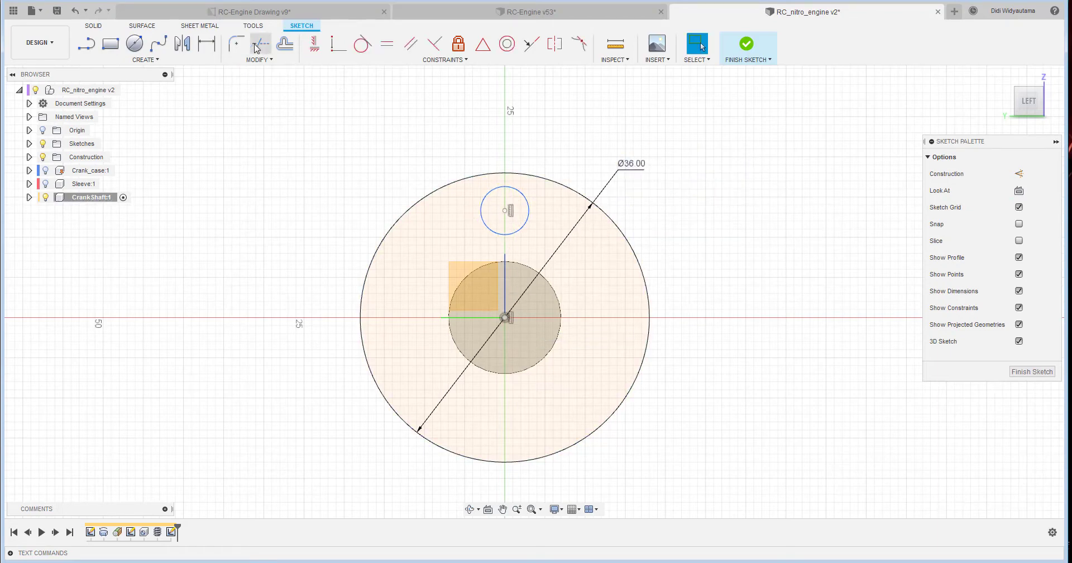
Dimension the distance between the small circle's centre and the origin as 11 mm.
left_click(207, 43)
left_click(505, 210)
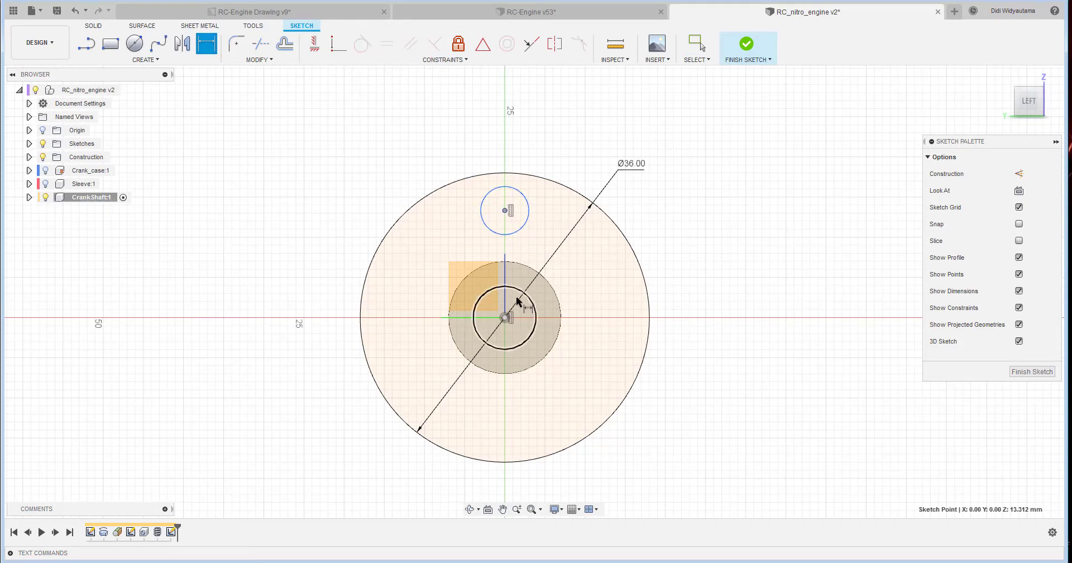
left_click(505, 318)
left_click(625, 272)
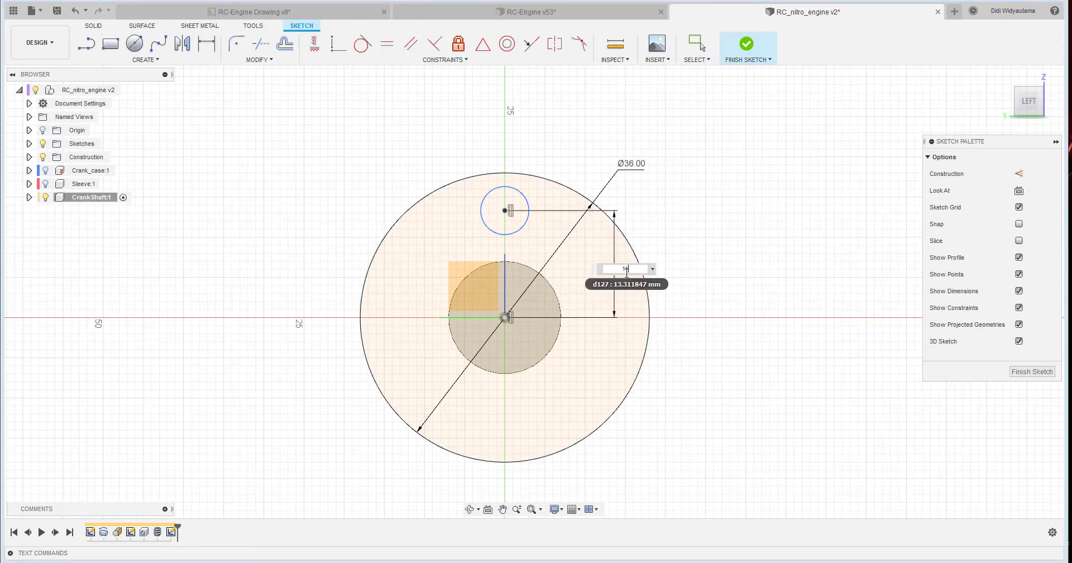
type("11")
key("Return")
Dimension the small circle's diameter as 9.375 mm.
scroll(505, 229, "up", 3)
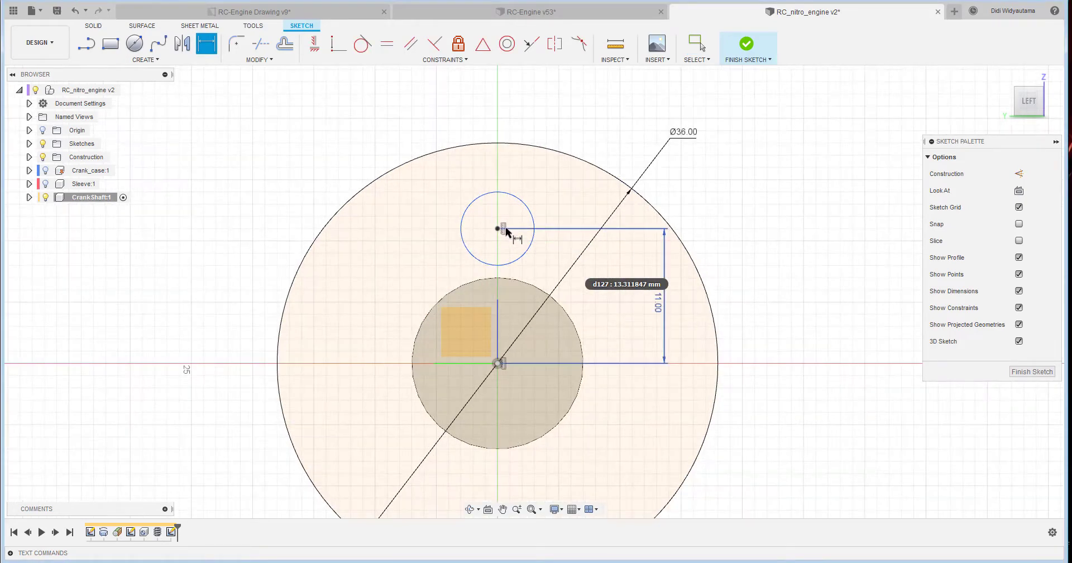
left_click(507, 195)
left_click(566, 110)
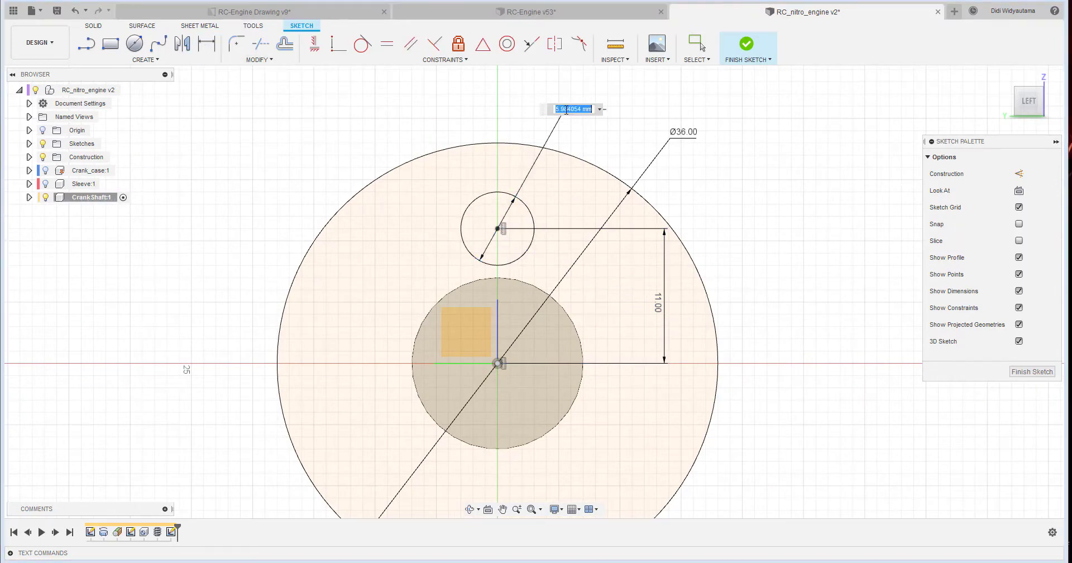
type("9.37")
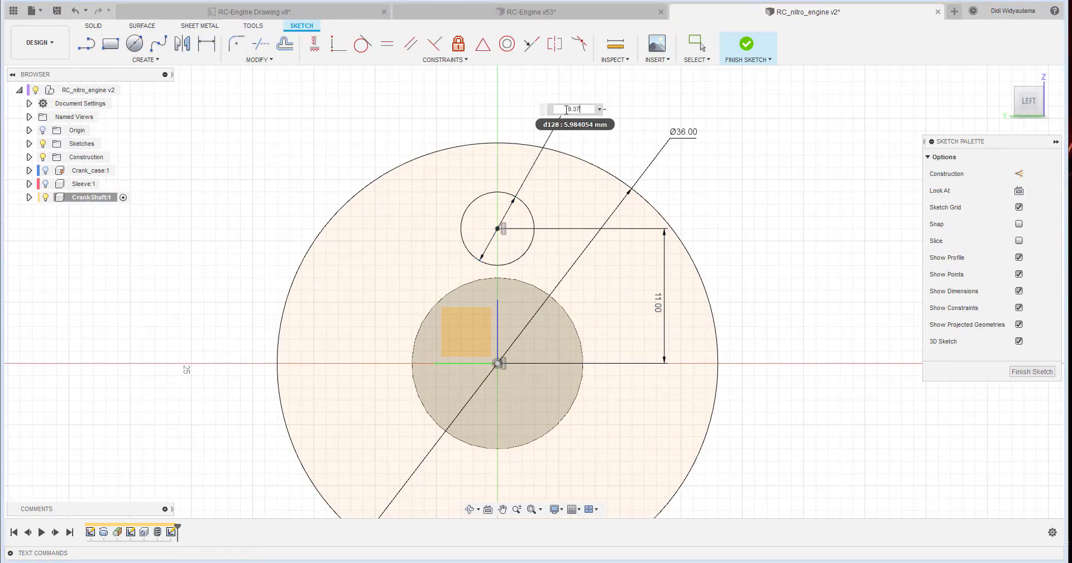
type("5")
key("Return")
Draw two slanted chord lines, one on each side of the small circle, from the large circle's upper edge down to its sides.
scroll(645, 292, "down", 3)
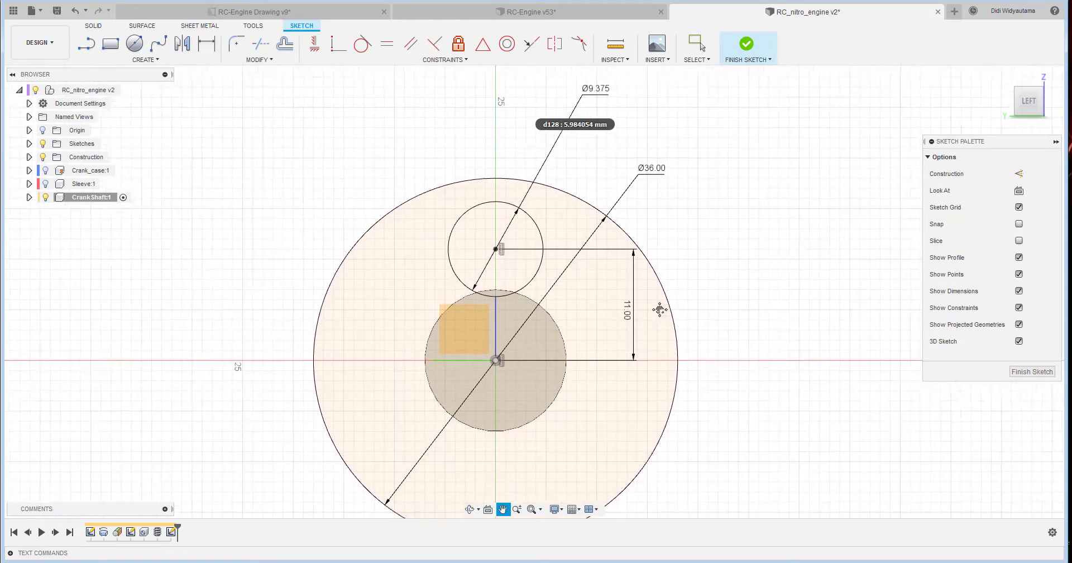
middle_click_drag(621, 328, 594, 299)
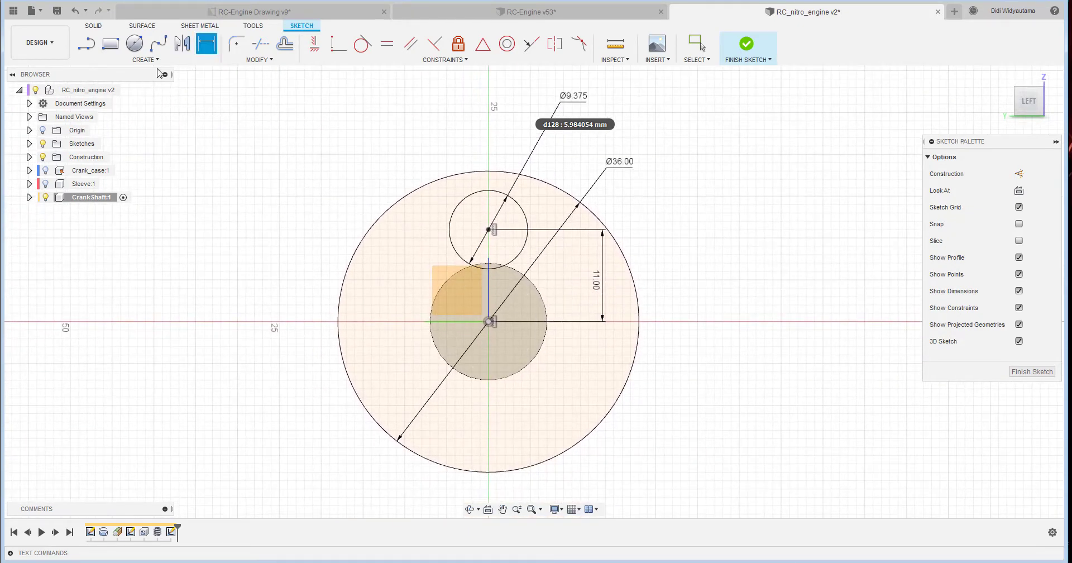
key("l")
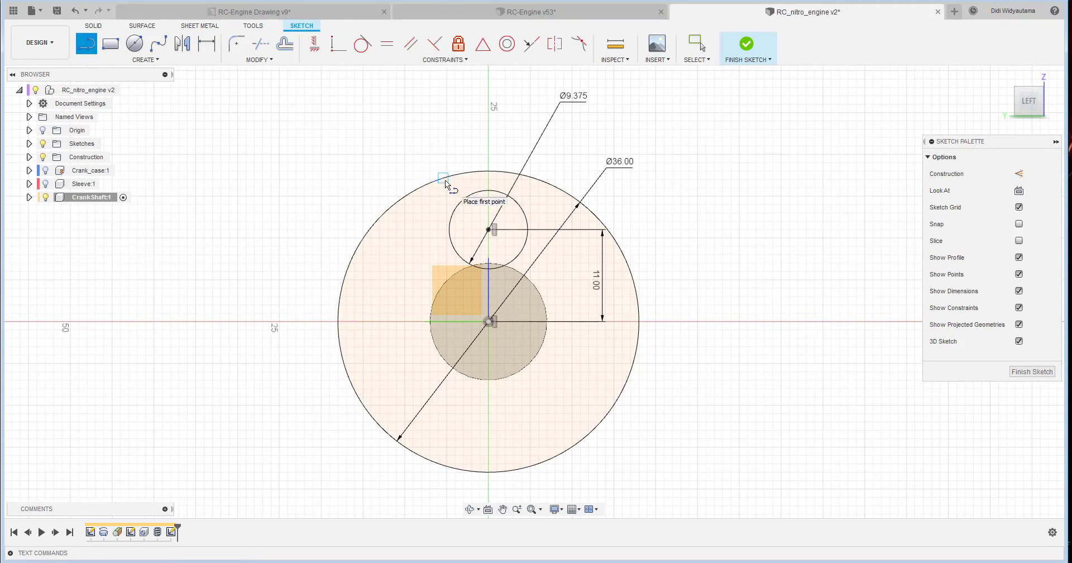
left_click(444, 180)
left_click(338, 317)
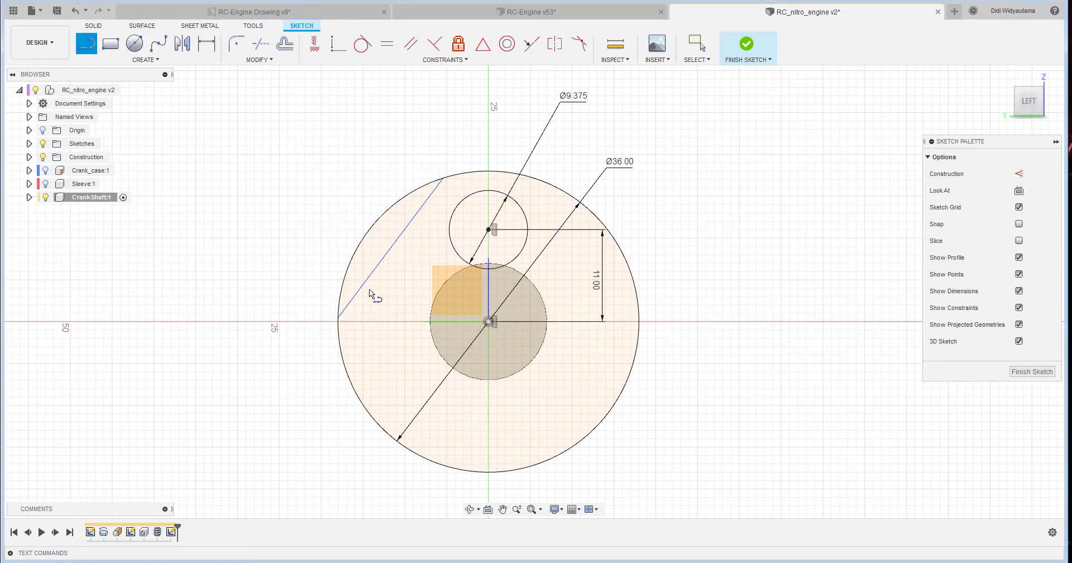
right_click(387, 146)
left_click(426, 138)
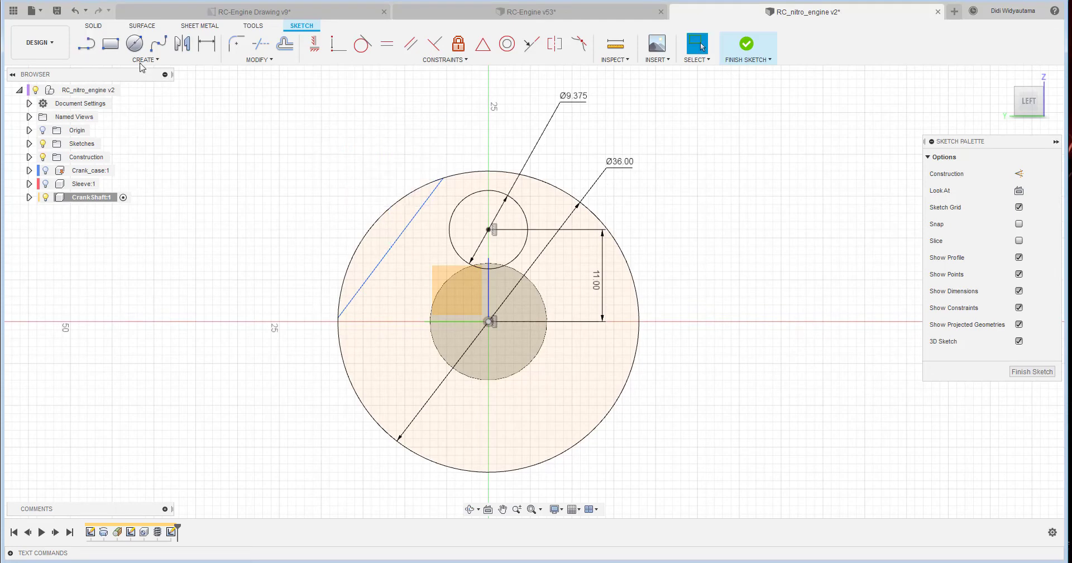
left_click(526, 178)
left_click(638, 304)
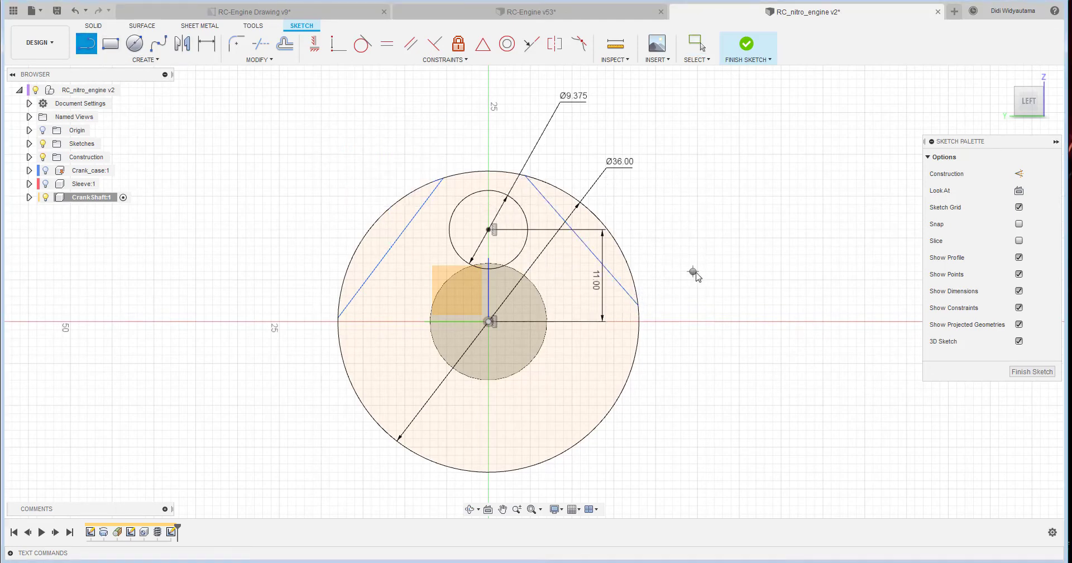
right_click(693, 272)
key("Escape")
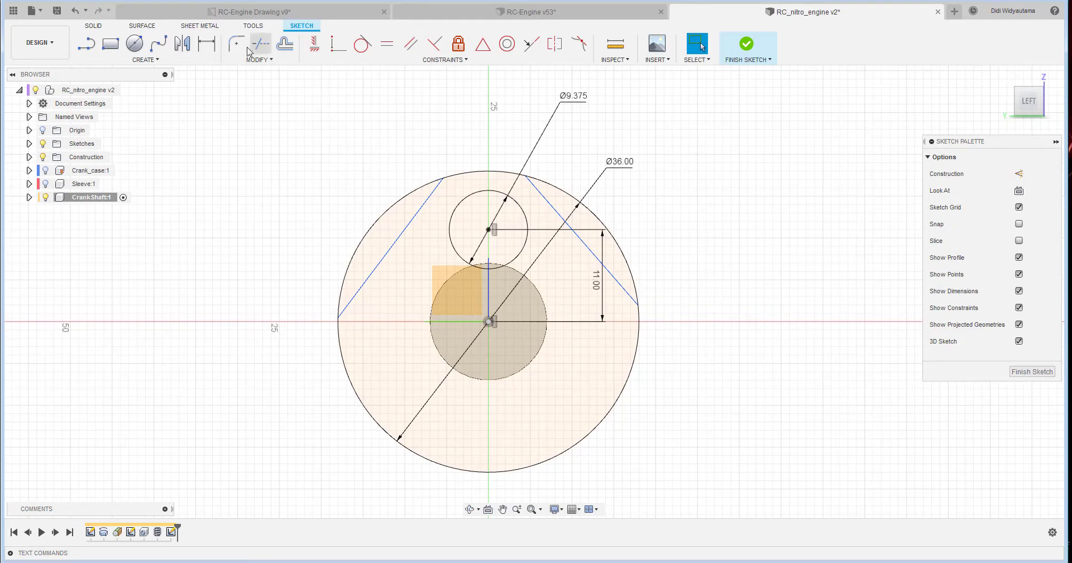
Dimension the distance between the upper endpoints of the two slanted lines as 12.5 mm.
key("d")
left_click(443, 179)
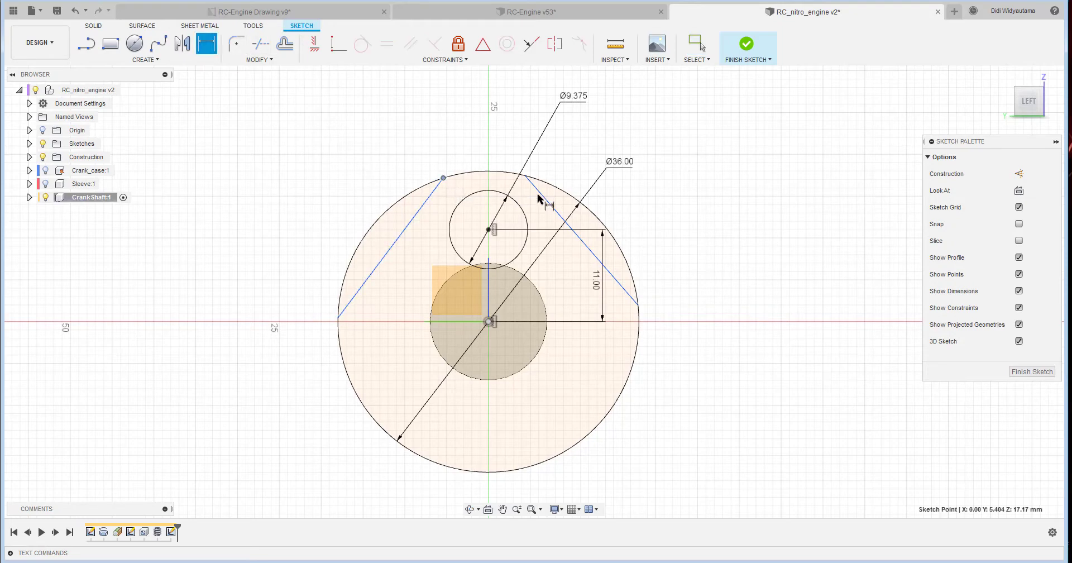
left_click(525, 177)
left_click(497, 124)
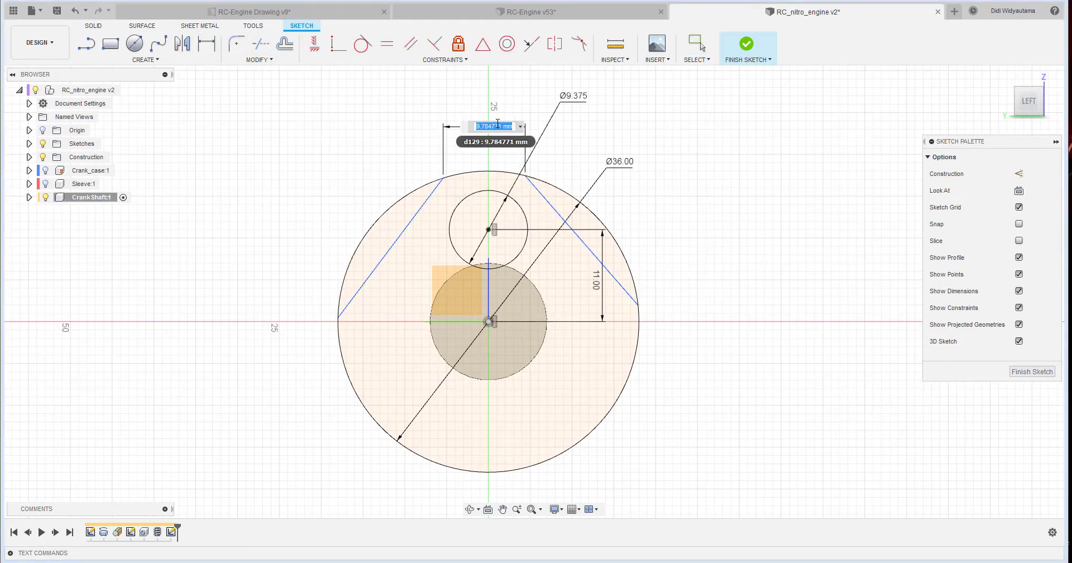
type("12.5")
key("Return")
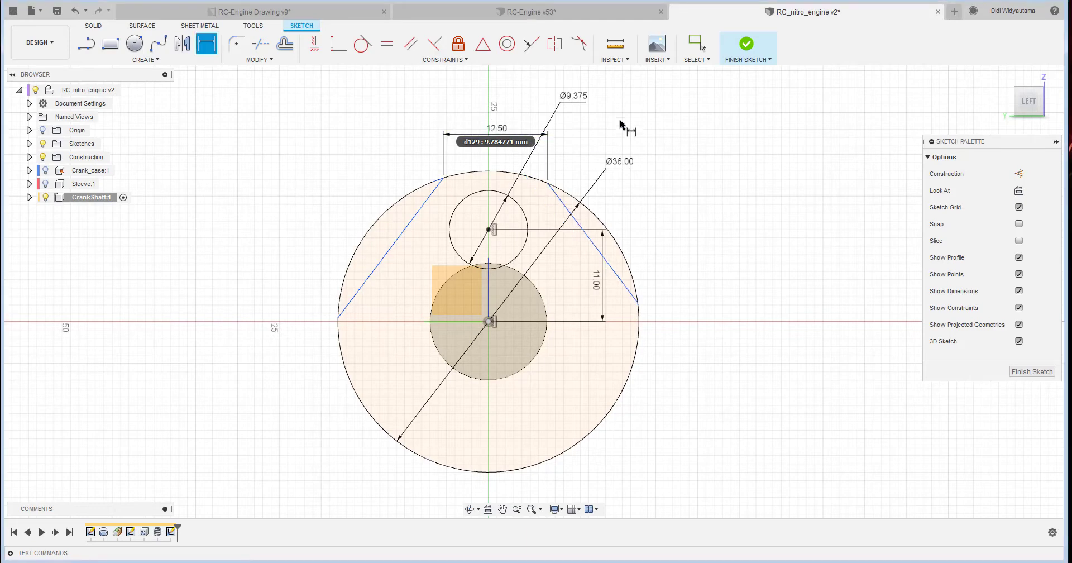
right_click(720, 168)
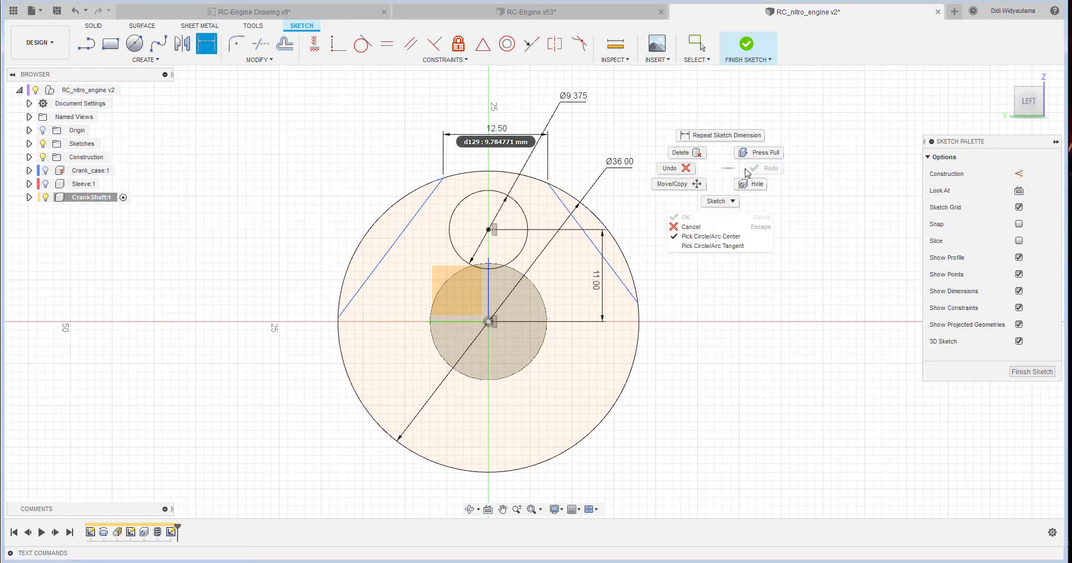
key("Escape")
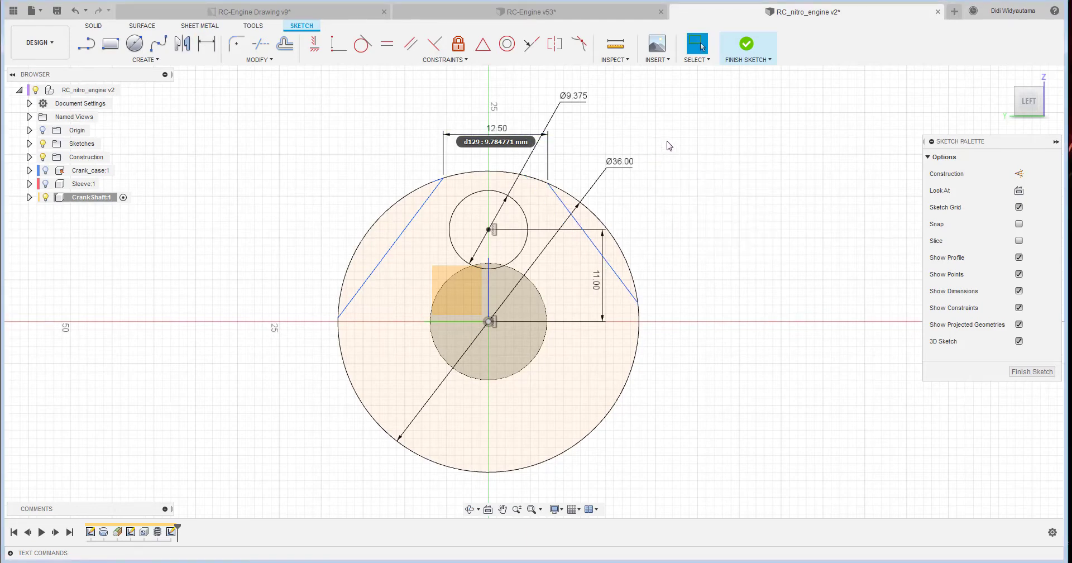
Apply an Equal constraint to the two slanted lines.
left_click(387, 44)
left_click(426, 204)
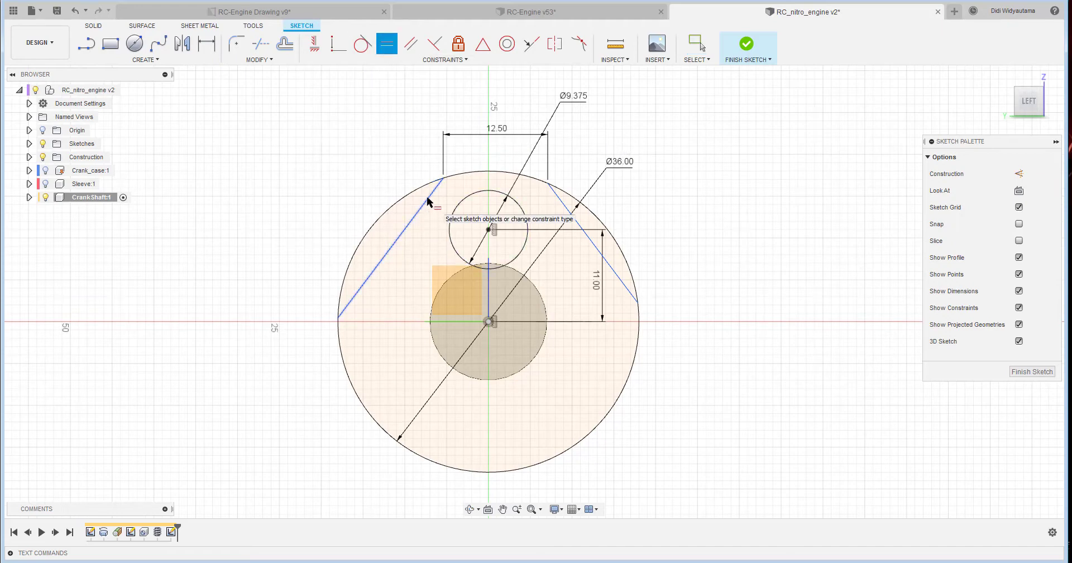
left_click(554, 195)
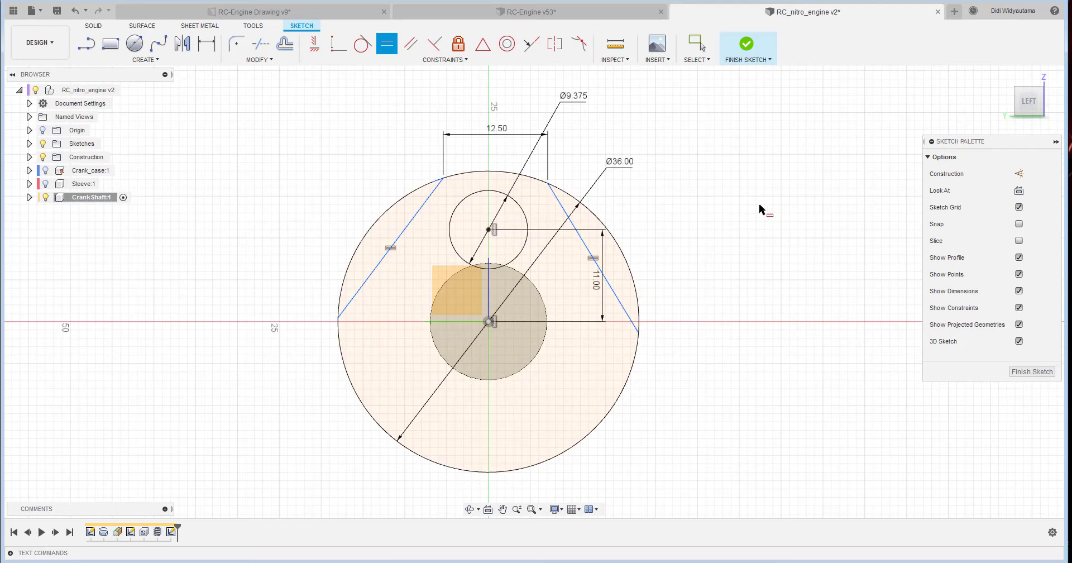
right_click(342, 140)
left_click(384, 139)
Constrain the lower endpoints of the two slanted lines to be horizontally level with each other.
left_click(314, 45)
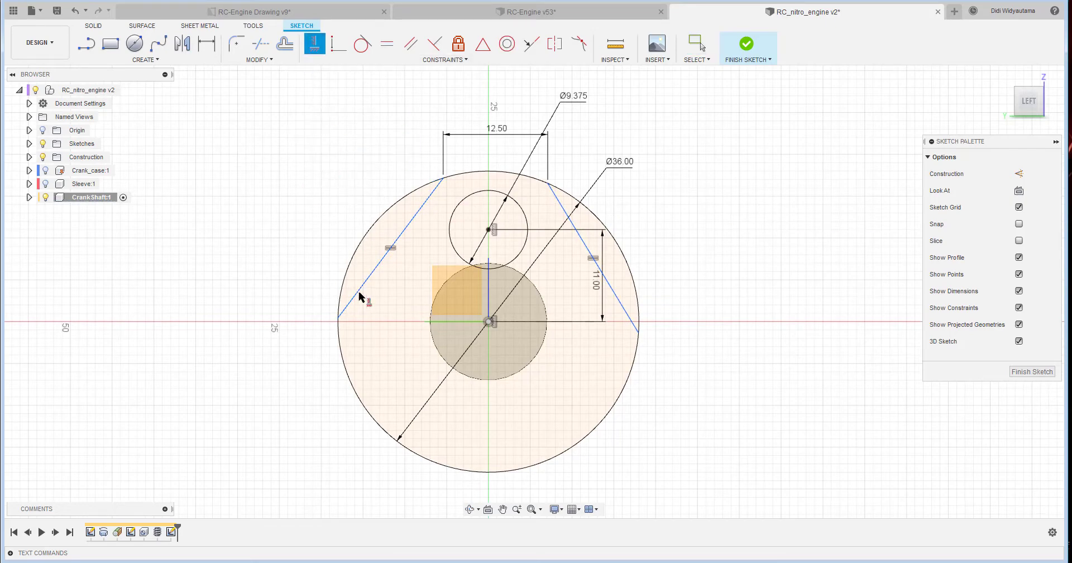
left_click(339, 319)
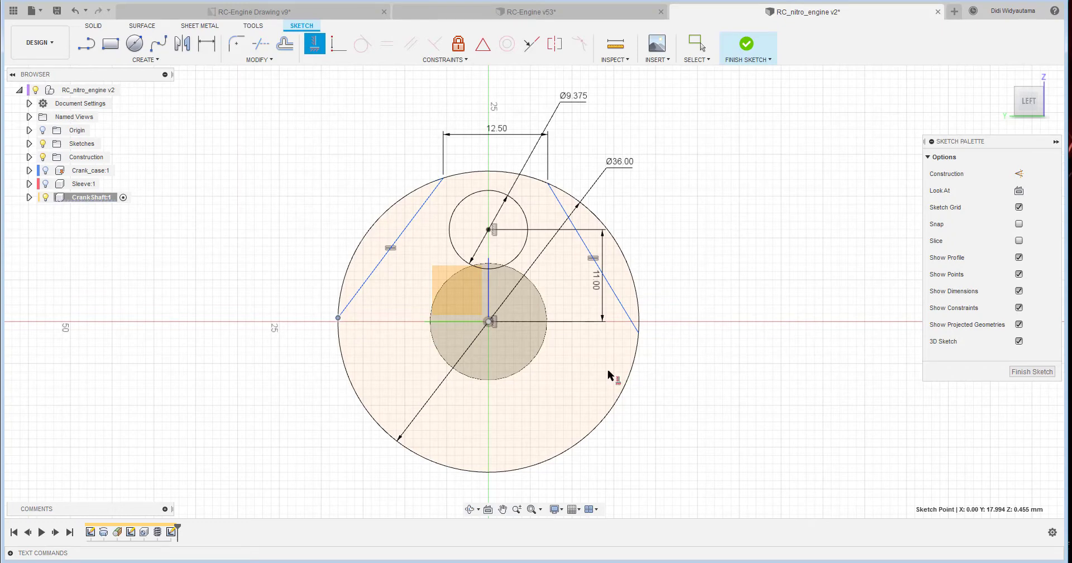
left_click(639, 334)
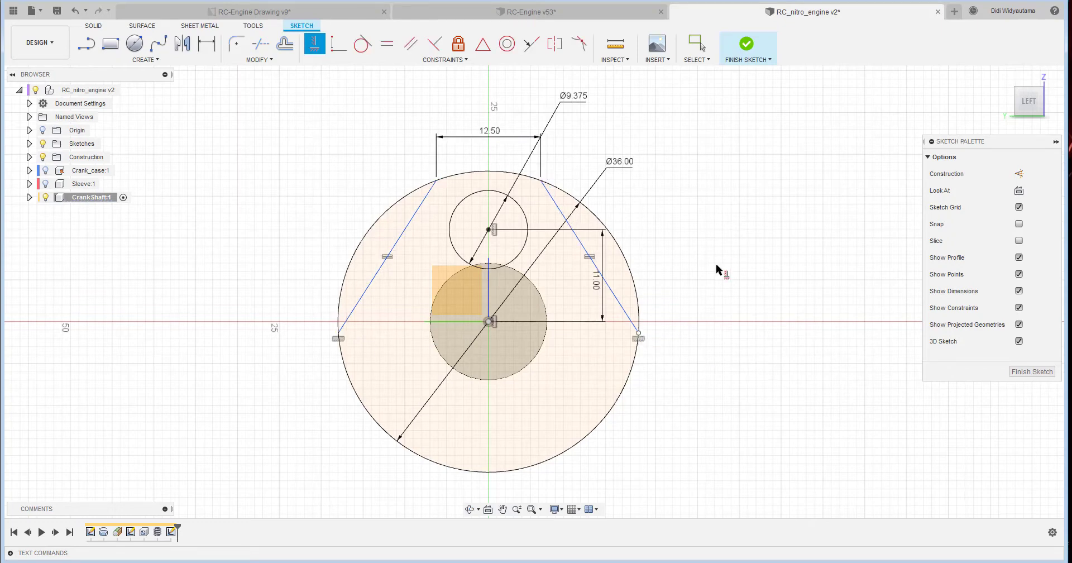
right_click(721, 252)
left_click(751, 250)
Shift the lines' lower endpoints up along the large circle and constrain them horizontally level with the origin.
left_click_drag(641, 340, 674, 310)
key("Escape")
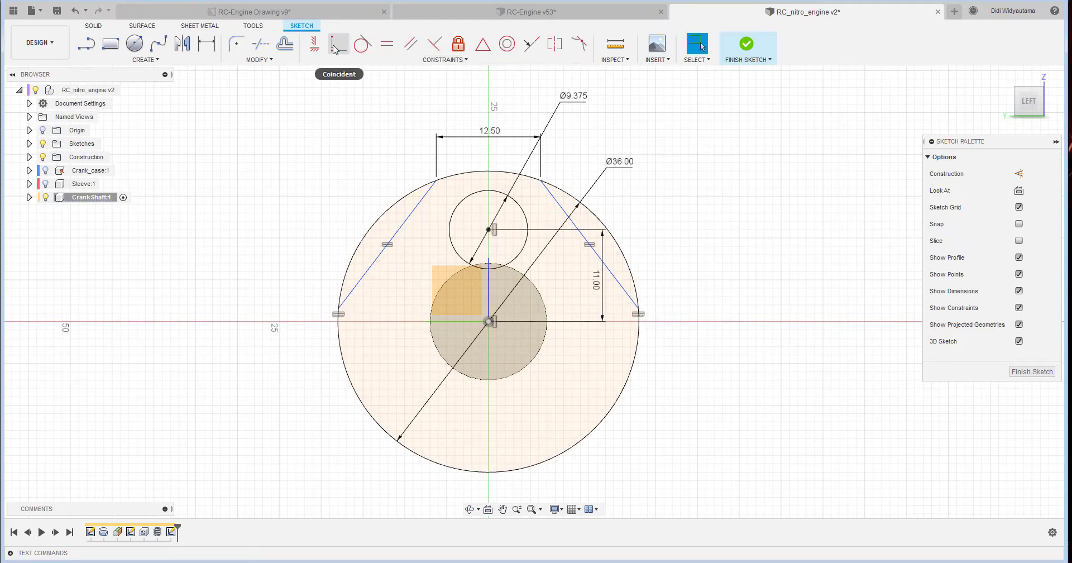
left_click(315, 45)
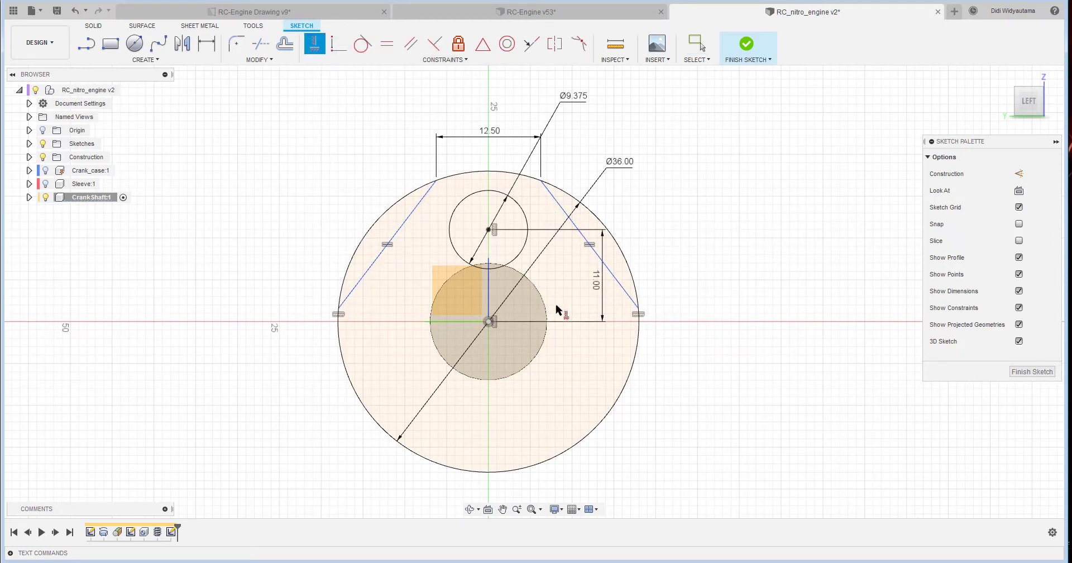
left_click(489, 322)
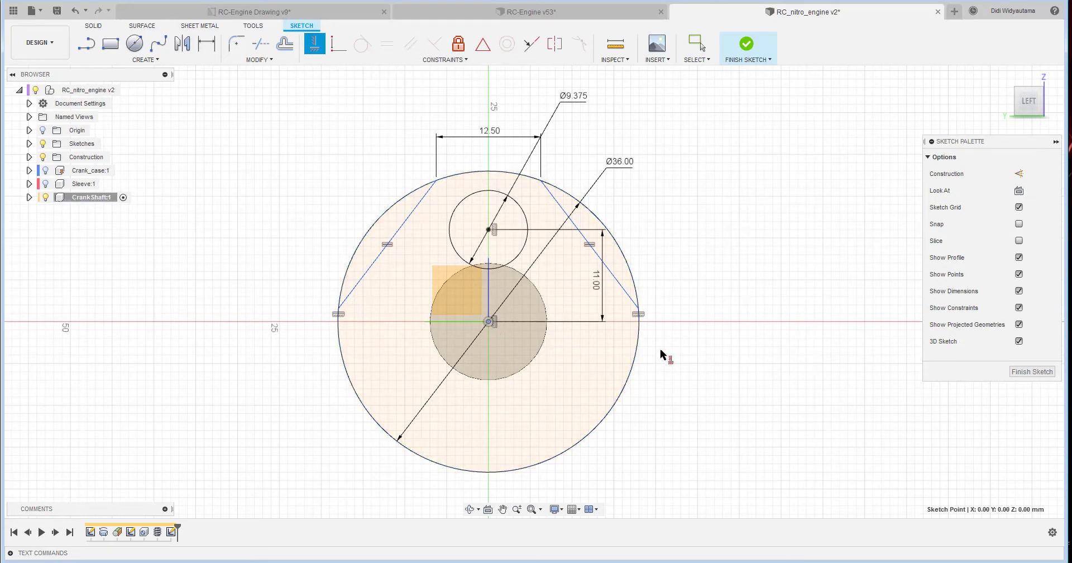
left_click(642, 315)
right_click(715, 276)
left_click(740, 273)
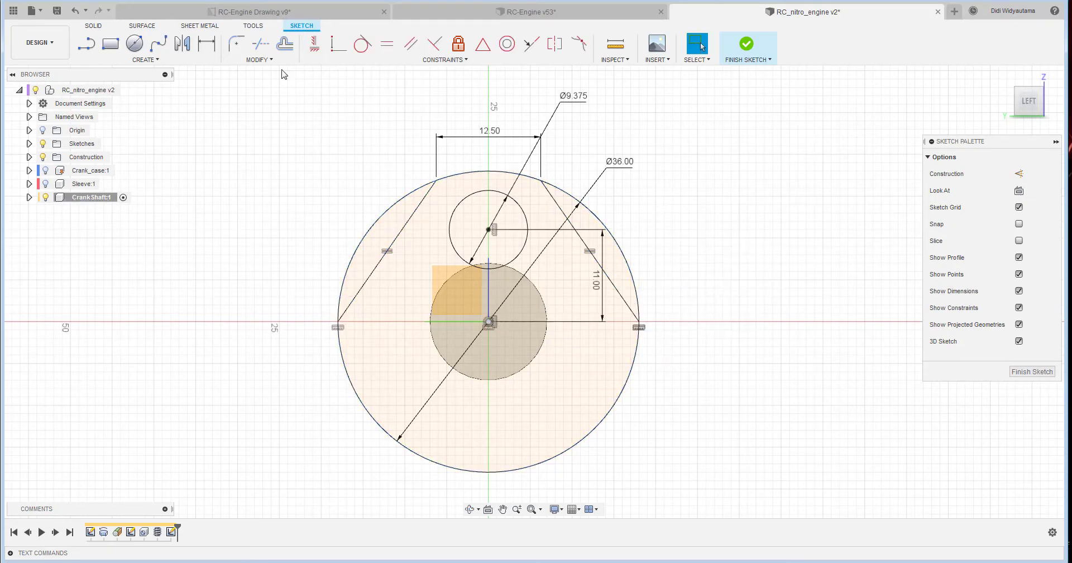
Draw a centre point arc of 17 mm radius about the small circle's centre, running below it from one slanted line to the other.
left_click(146, 60)
mouse_move(137, 112)
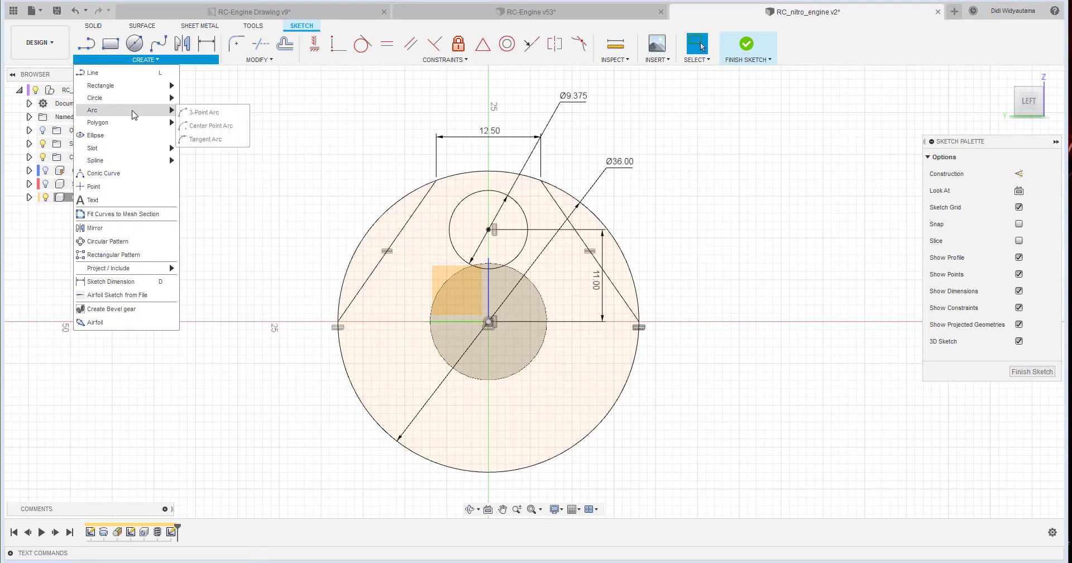
left_click(212, 126)
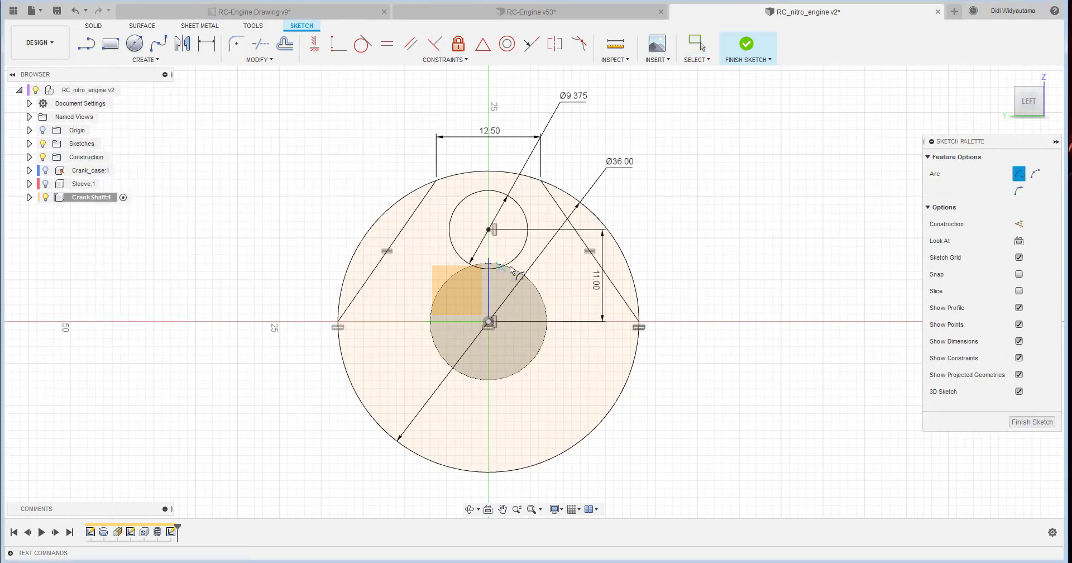
left_click(489, 229)
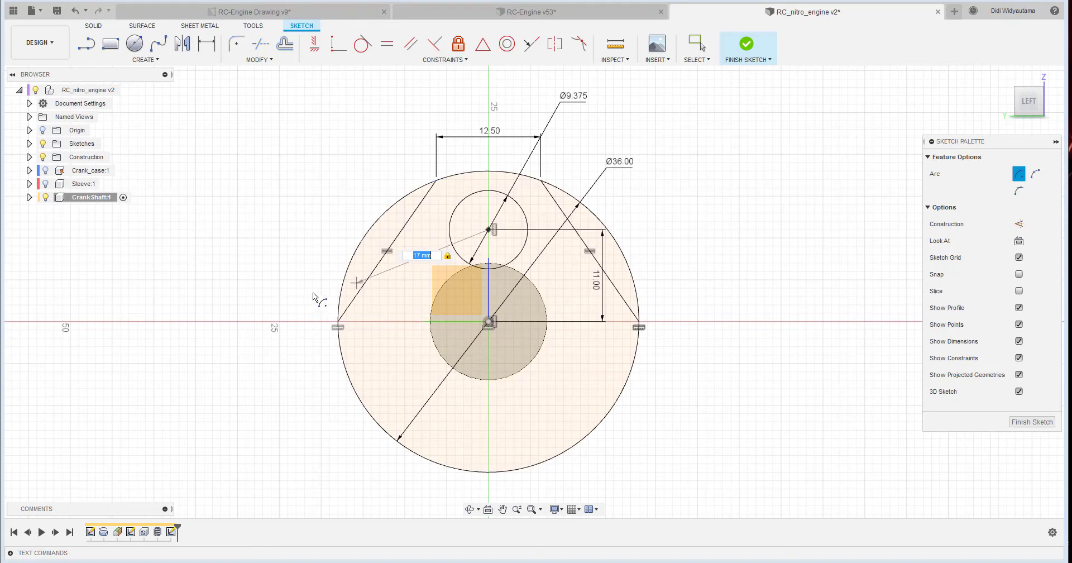
left_click(359, 290)
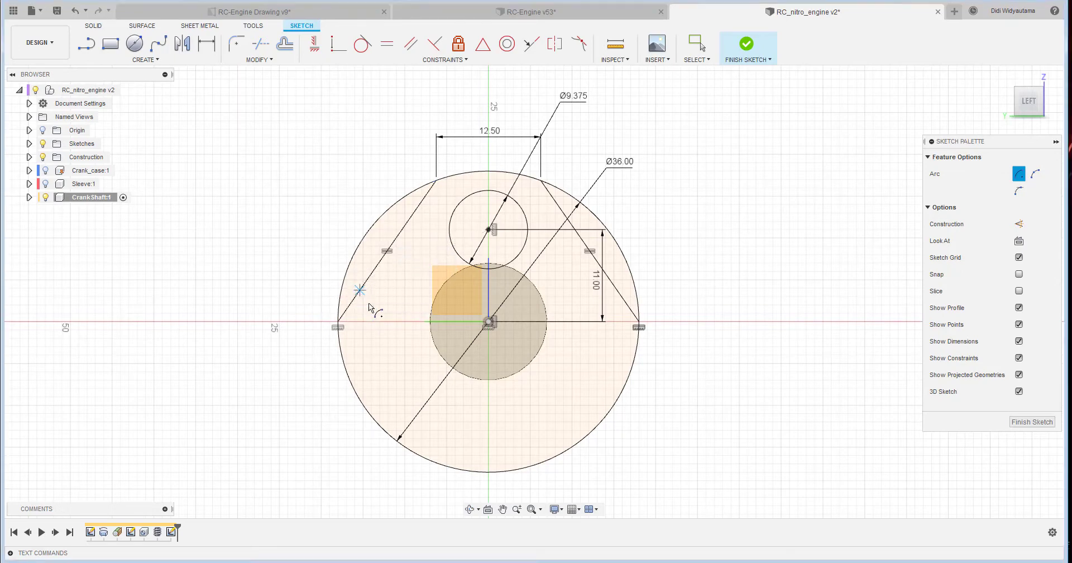
left_click(617, 291)
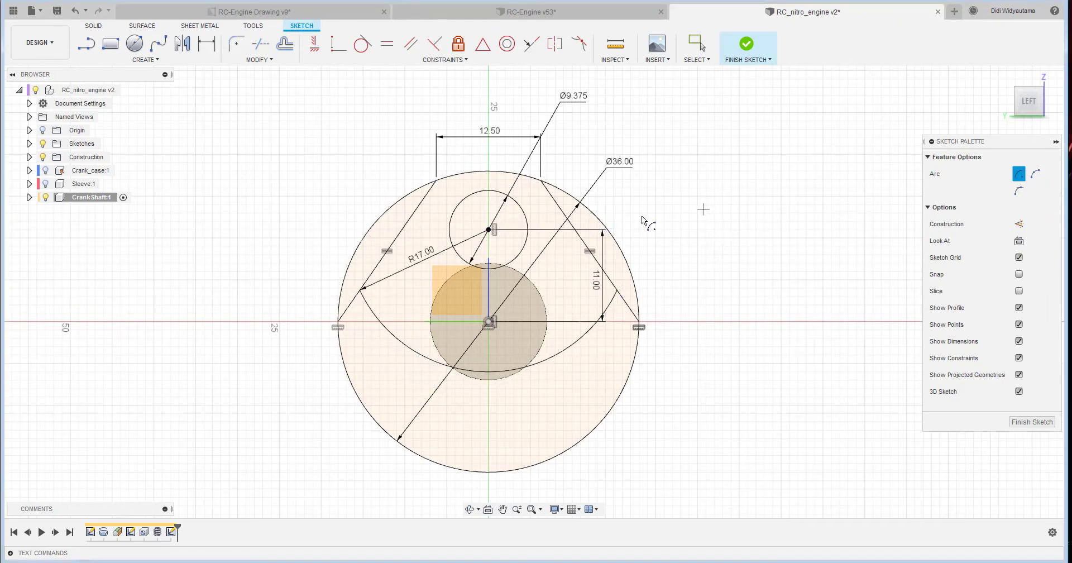
Draw a second centre point arc of about 20.25 mm radius about the small circle's centre, between the two slanted lines, and finish the sketch.
left_click(489, 229)
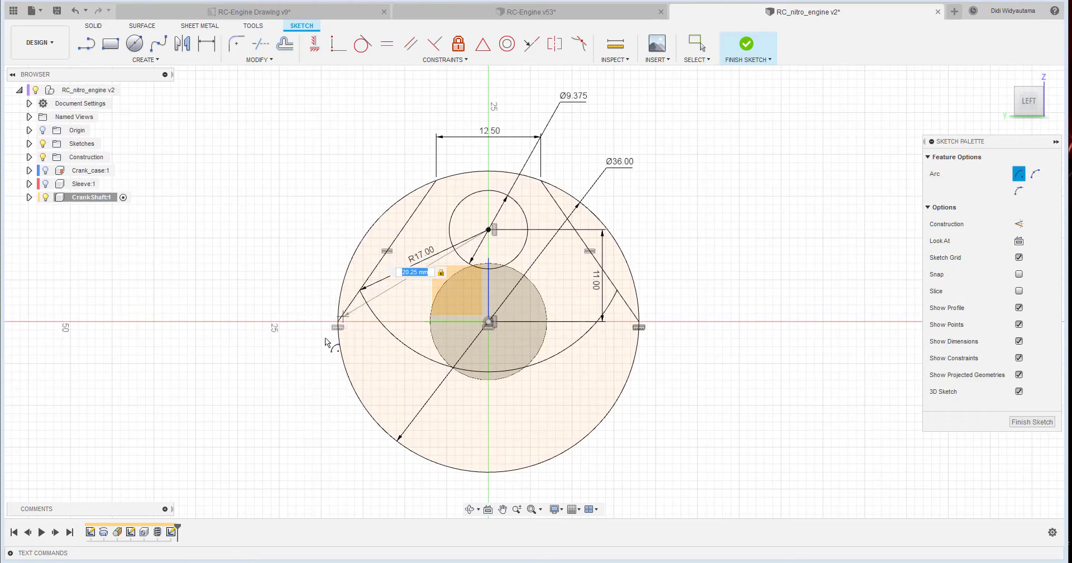
scroll(324, 327, "up", 6)
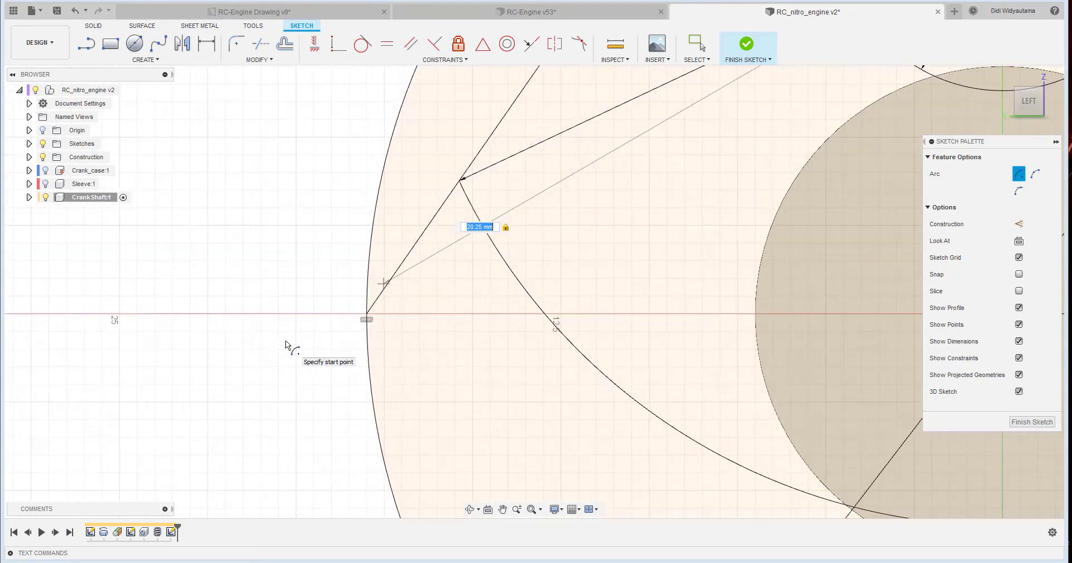
scroll(453, 330, "down", 2)
middle_click_drag(452, 330, 221, 304)
scroll(222, 305, "up", 1)
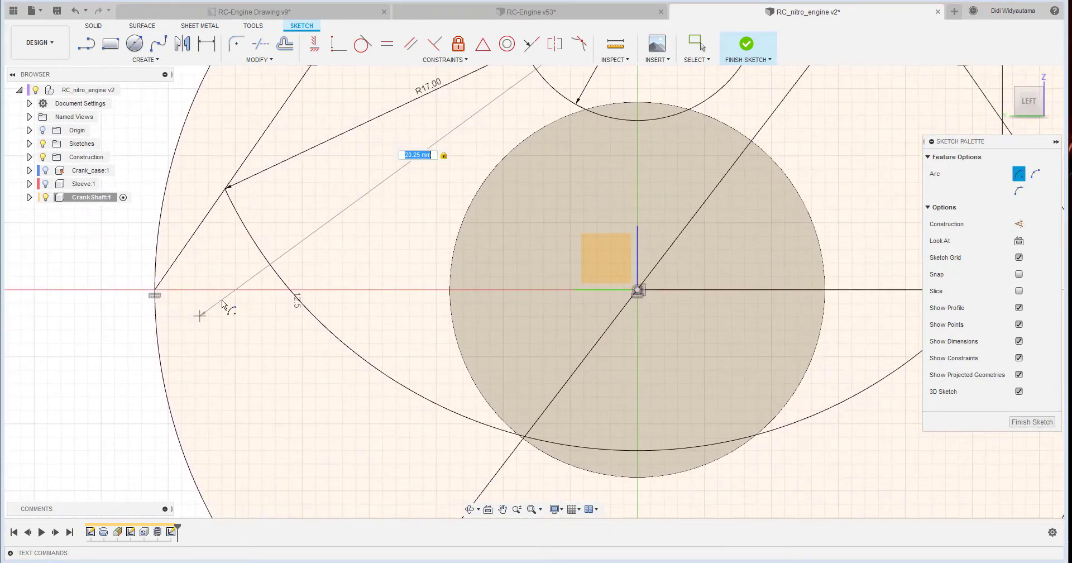
left_click(166, 269)
scroll(410, 410, "down", 3)
middle_click_drag(410, 411, 235, 371)
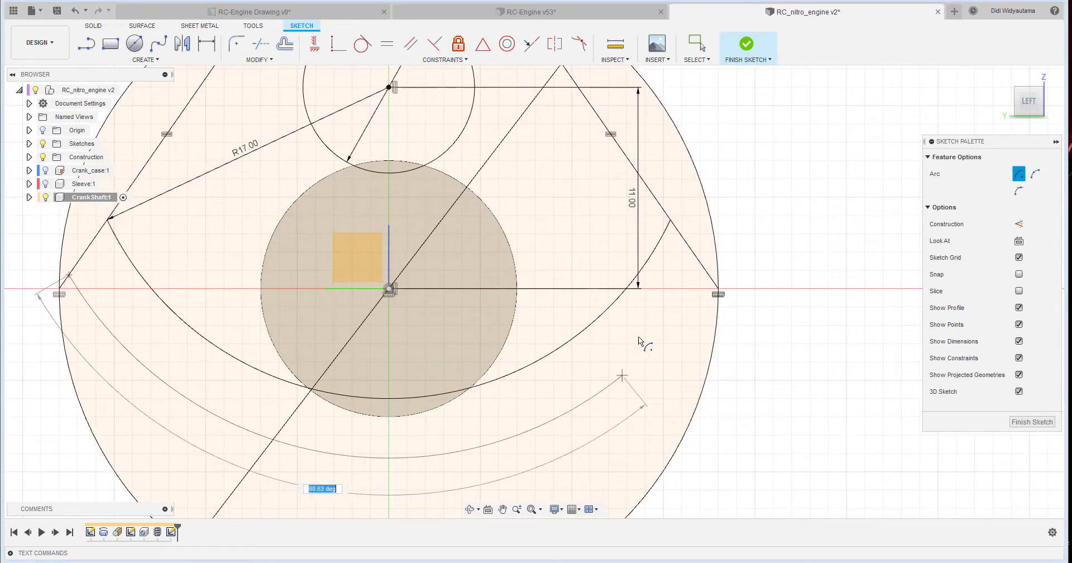
left_click(708, 278)
right_click(823, 190)
left_click(809, 180)
scroll(788, 190, "down", 3)
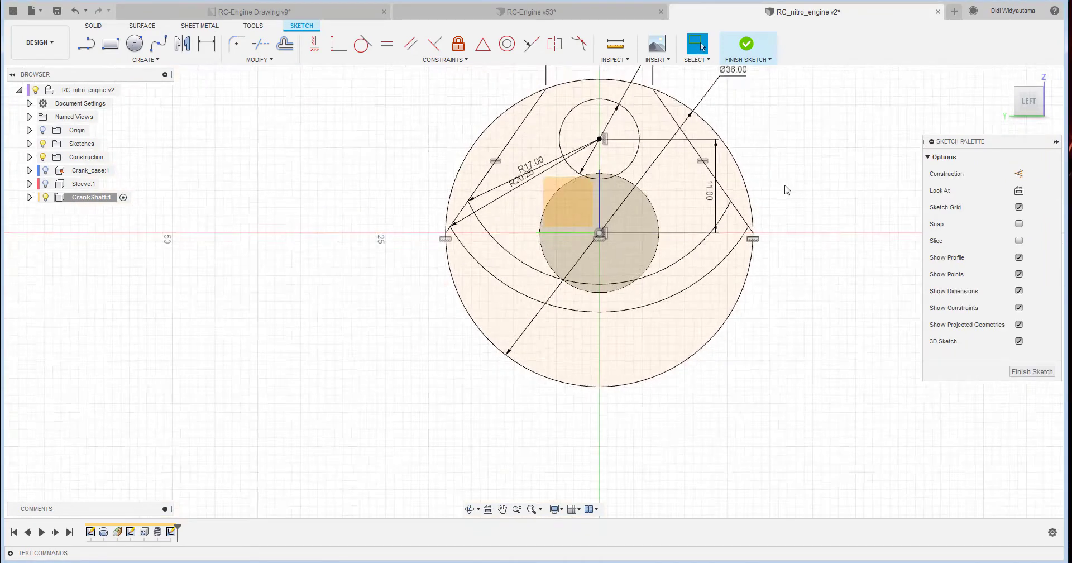
middle_click_drag(785, 186, 726, 227)
scroll(764, 149, "up", 1)
left_click(754, 47)
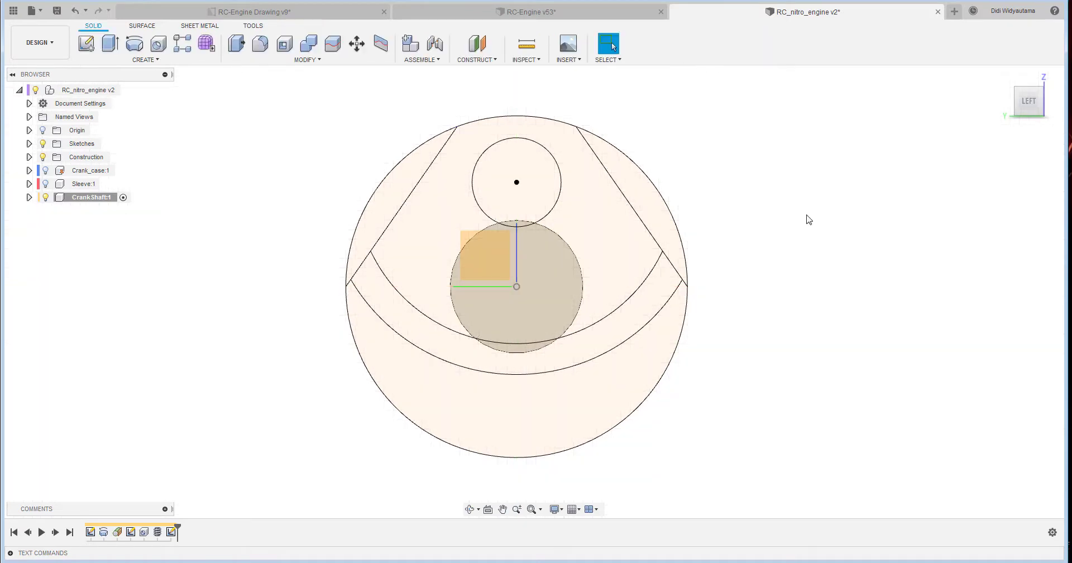
key("e")
left_click(459, 152)
left_click(419, 163)
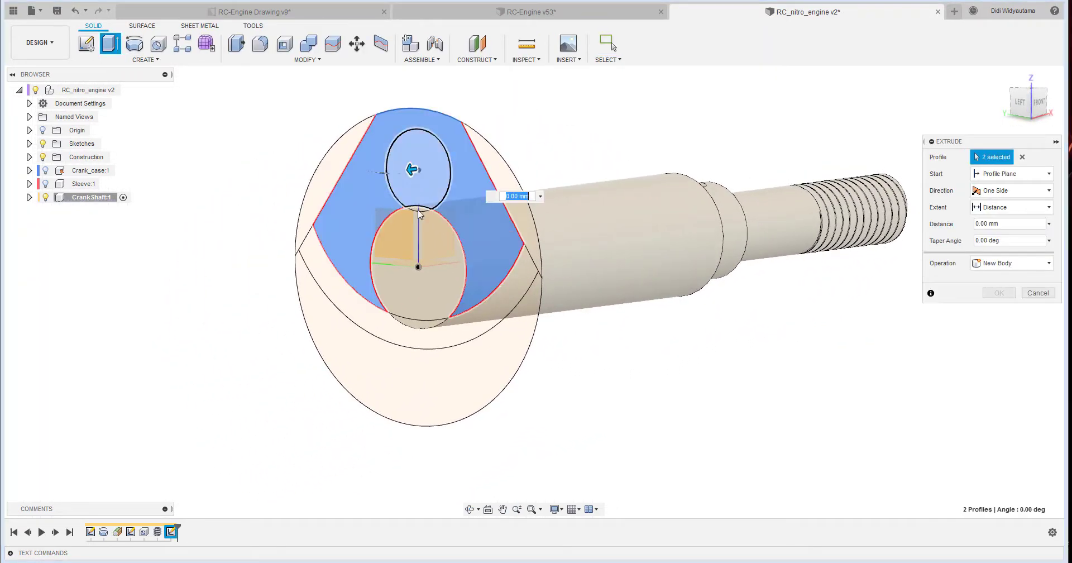
left_click(414, 263)
left_click(423, 328)
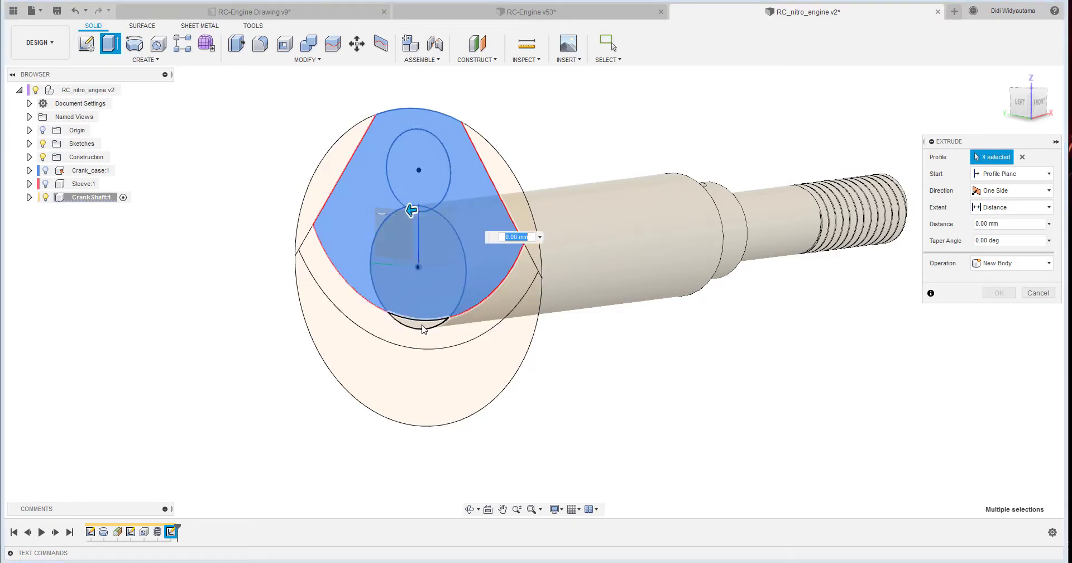
left_click(425, 336)
left_click(436, 352)
left_click(445, 369)
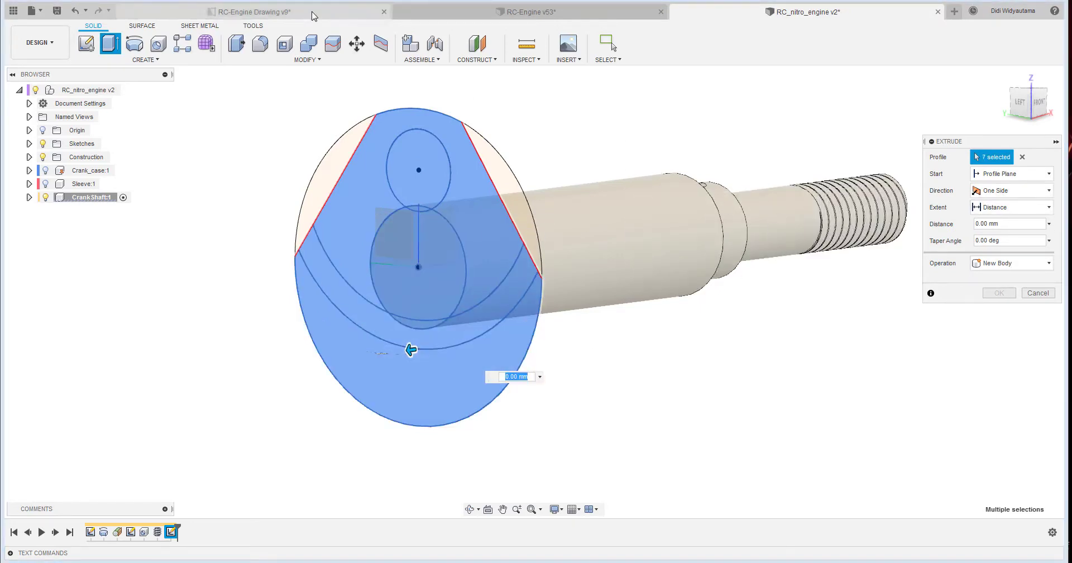
Check the web thickness in RC-Engine Drawing and extrude all web profiles except the two outer side segments 6.25 mm as a new body.
left_click(346, 12)
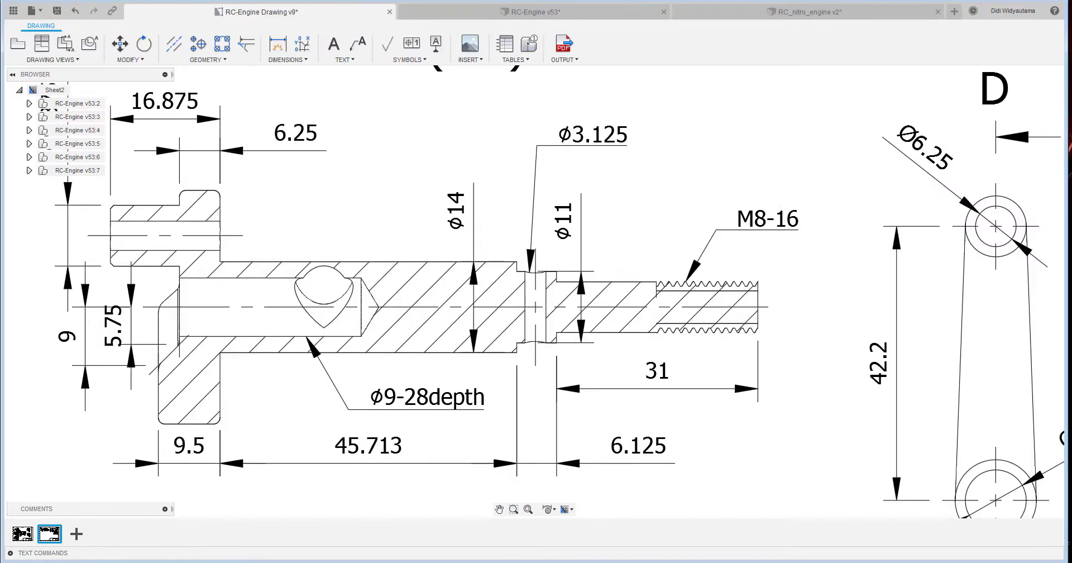
left_click(779, 12)
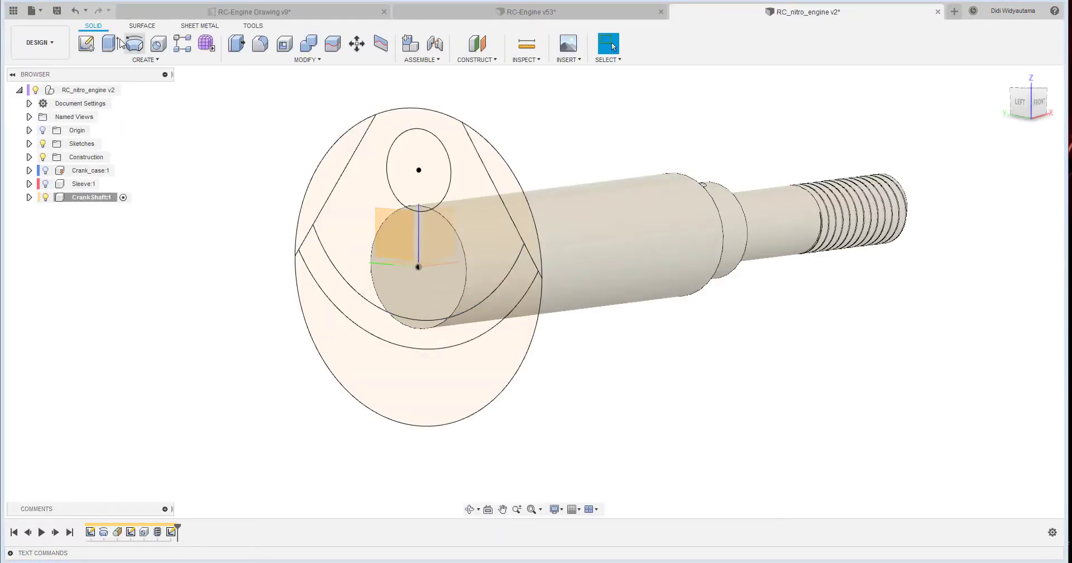
left_click(119, 43)
left_click(419, 168)
left_click(366, 175)
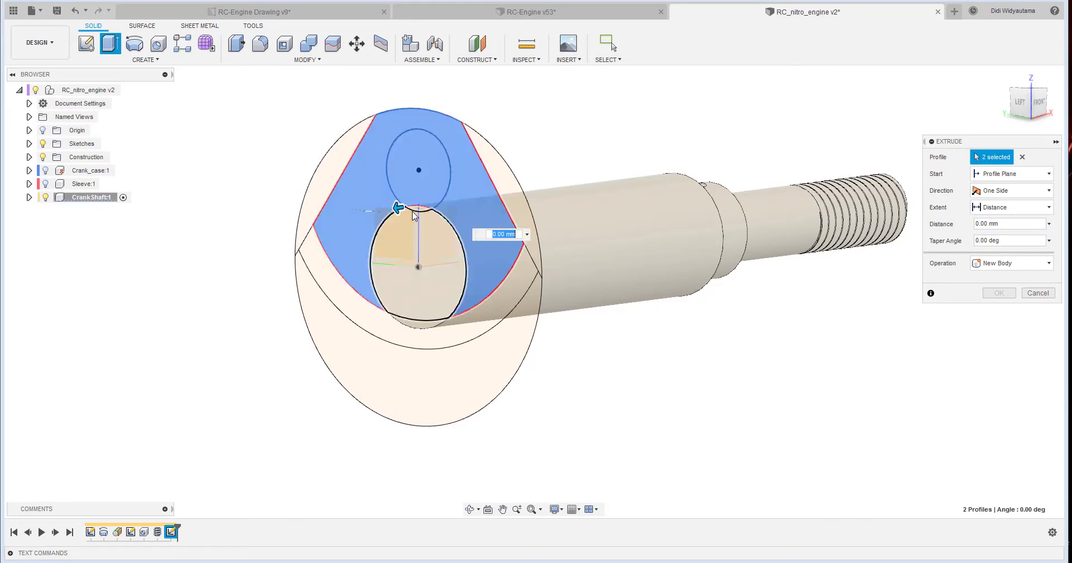
left_click(420, 209)
left_click(434, 229)
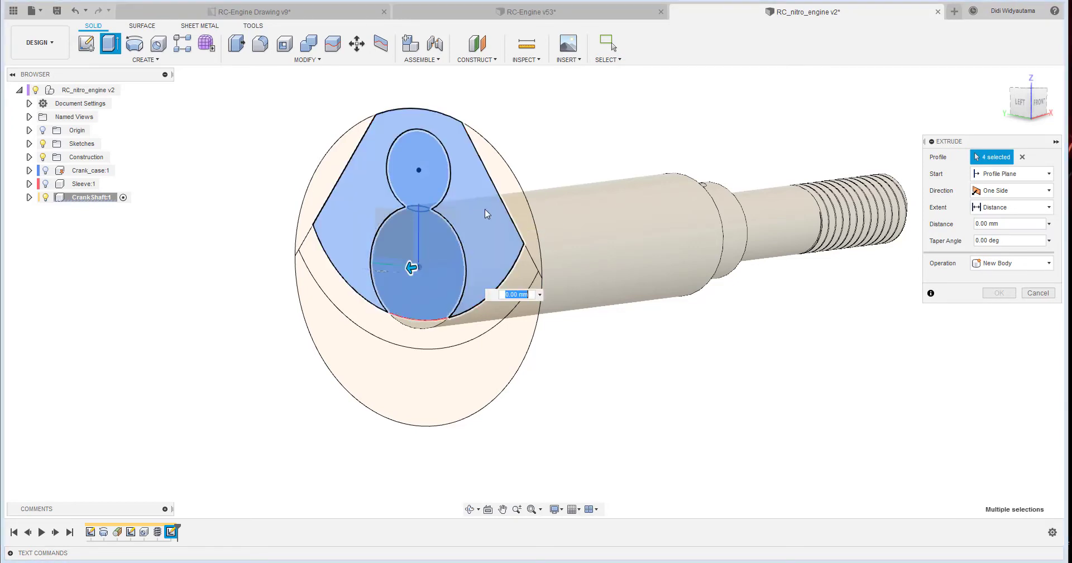
left_click(523, 269)
left_click(427, 325)
left_click(491, 364)
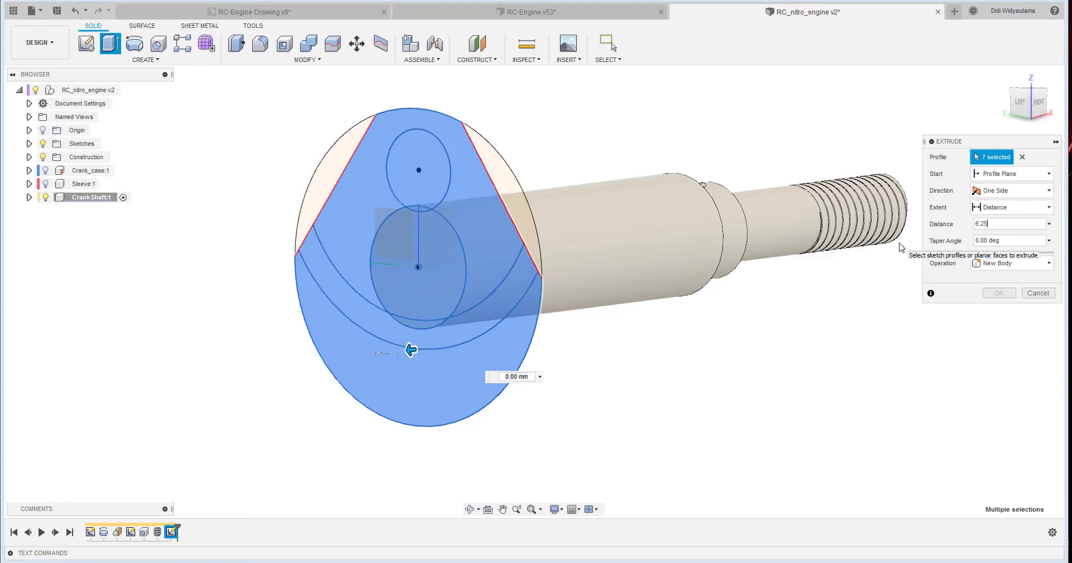
left_click(987, 296)
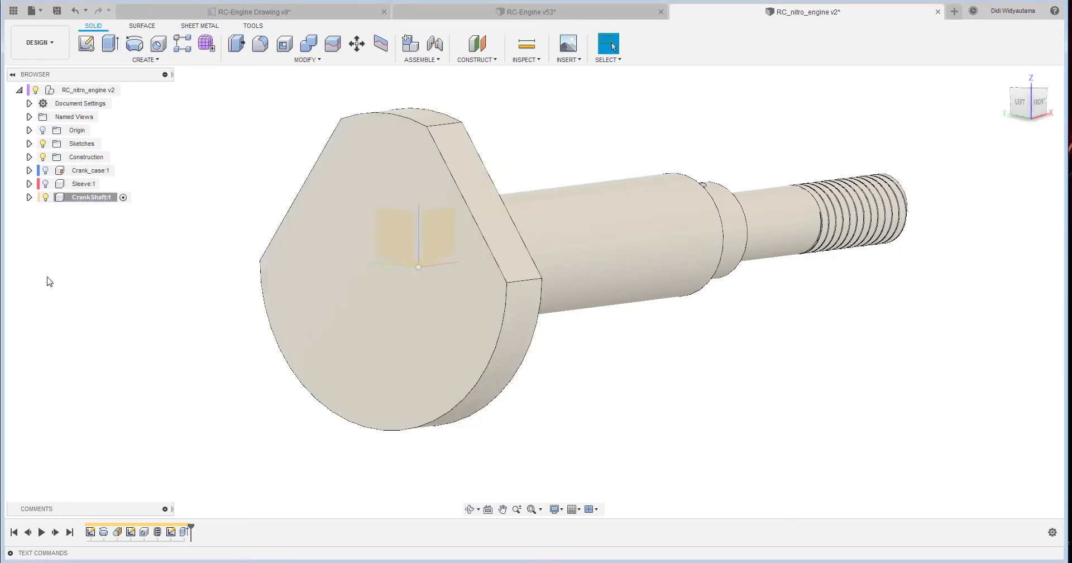
Show Sketch3 and extrude the three profiles below the 17 mm arc 13 mm away from the shaft, joining them to the web.
left_click(29, 197)
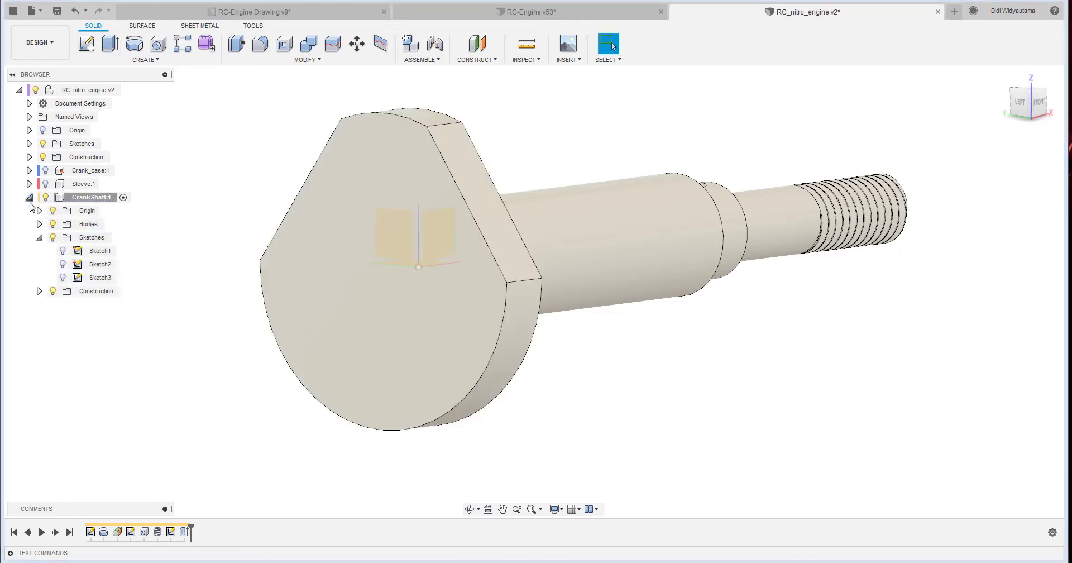
left_click(63, 278)
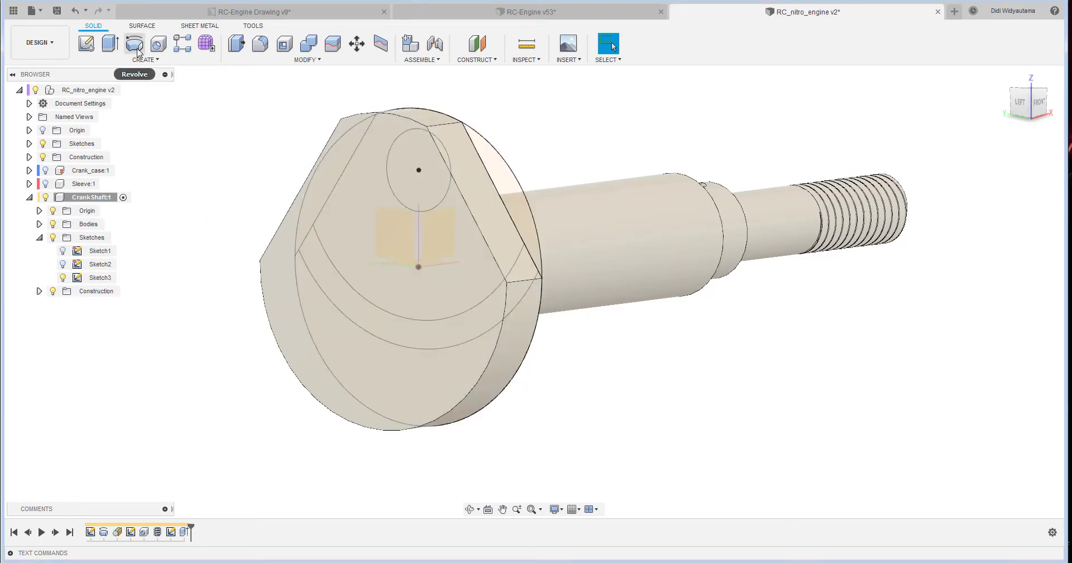
left_click(111, 44)
middle_click_drag(682, 366, 335, 391, "shift")
left_click(335, 391)
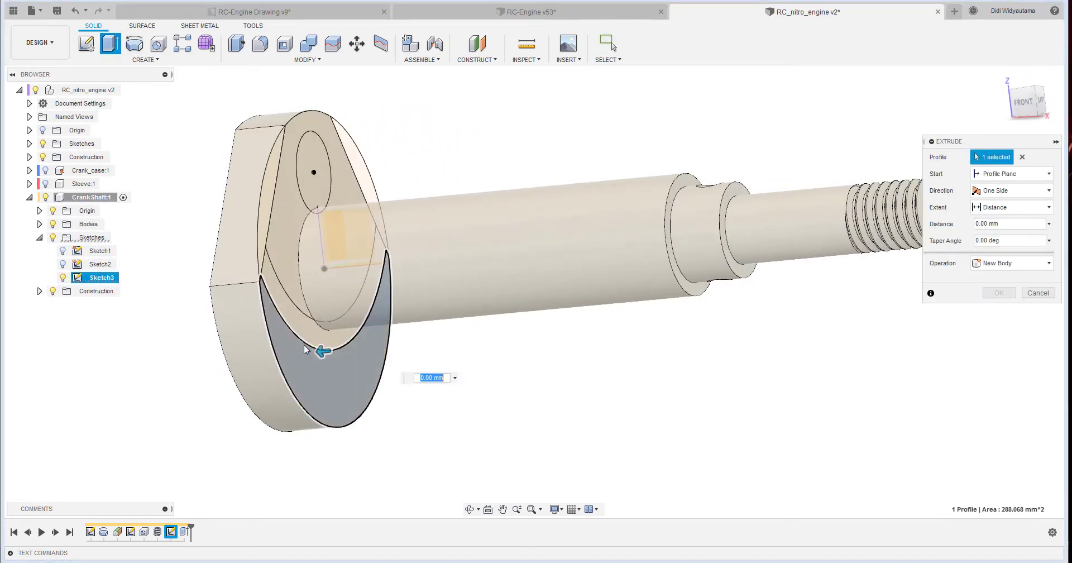
left_click(333, 324)
middle_click_drag(620, 372, 553, 269, "shift")
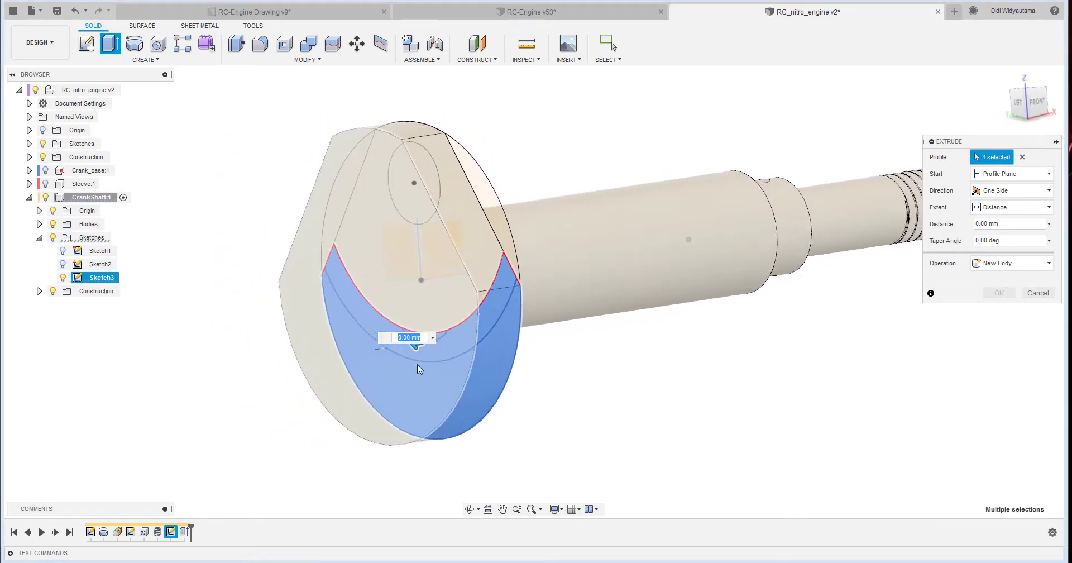
middle_click_drag(418, 369, 409, 311, "shift")
left_click_drag(410, 307, 313, 316)
left_click(1023, 266)
left_click(1004, 283)
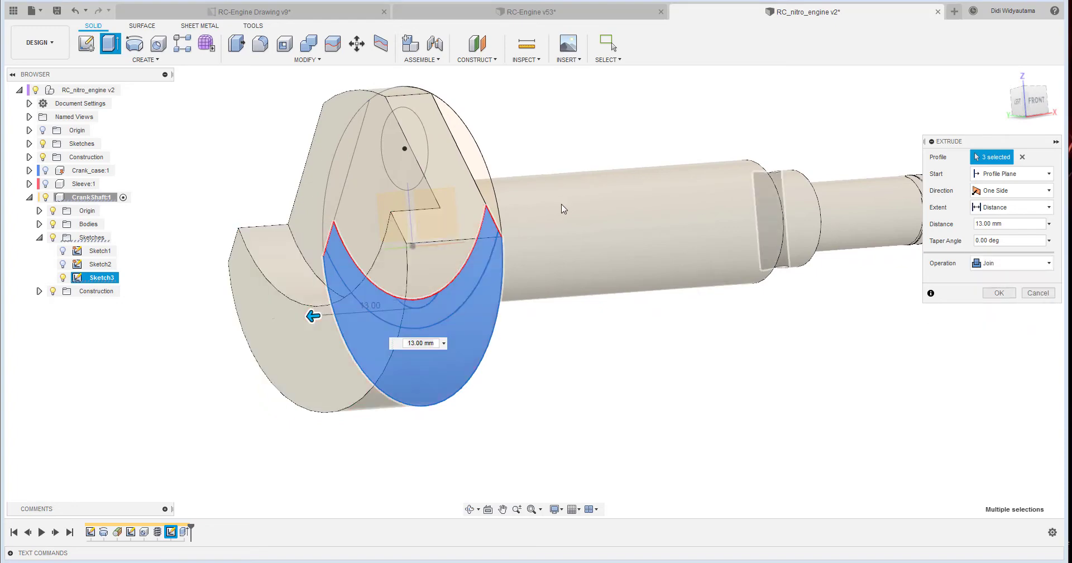
Check the counterweight thickness in RC-Engine Drawing and set the counterweight extrusion's distance to 9.5 mm.
left_click(254, 12)
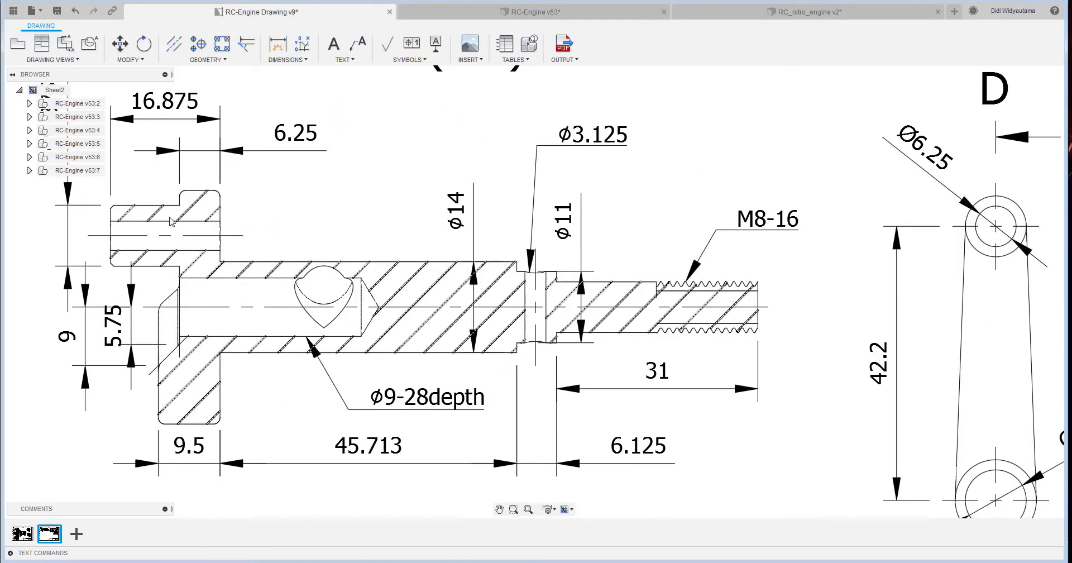
left_click(762, 14)
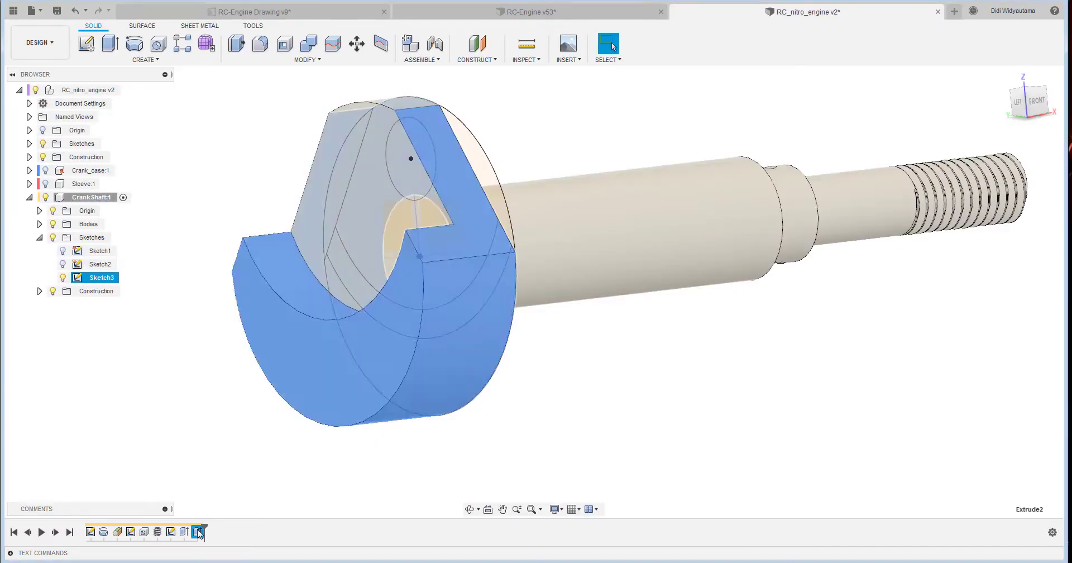
double_click(197, 531)
type("9.5")
key("Return")
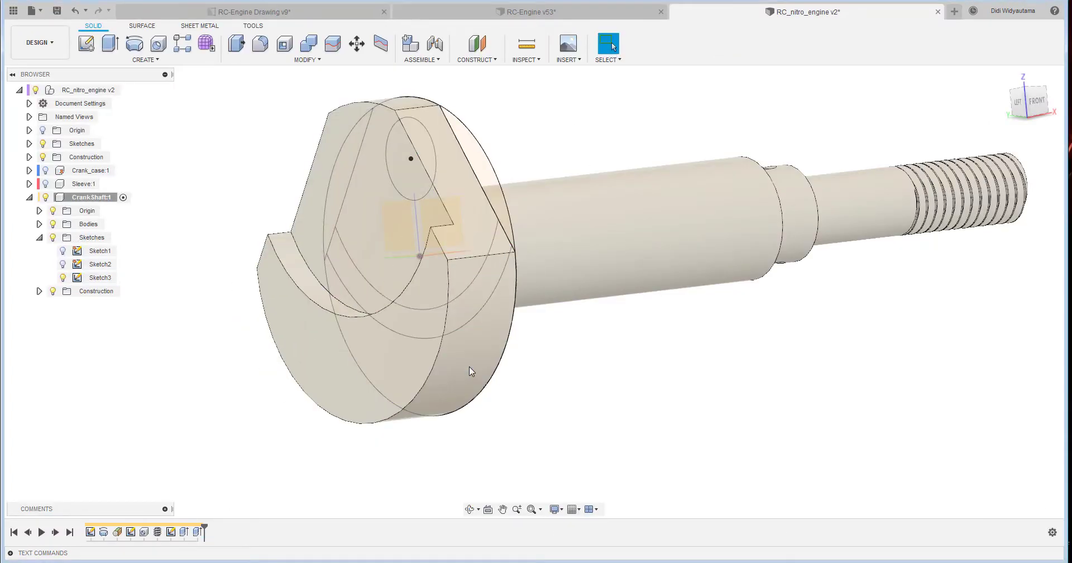
Hide Sketch3 and chamfer the counterweight's inner arc edge with an equal distance of 3 mm.
middle_click_drag(572, 150, 569, 241, "shift")
left_click(63, 278)
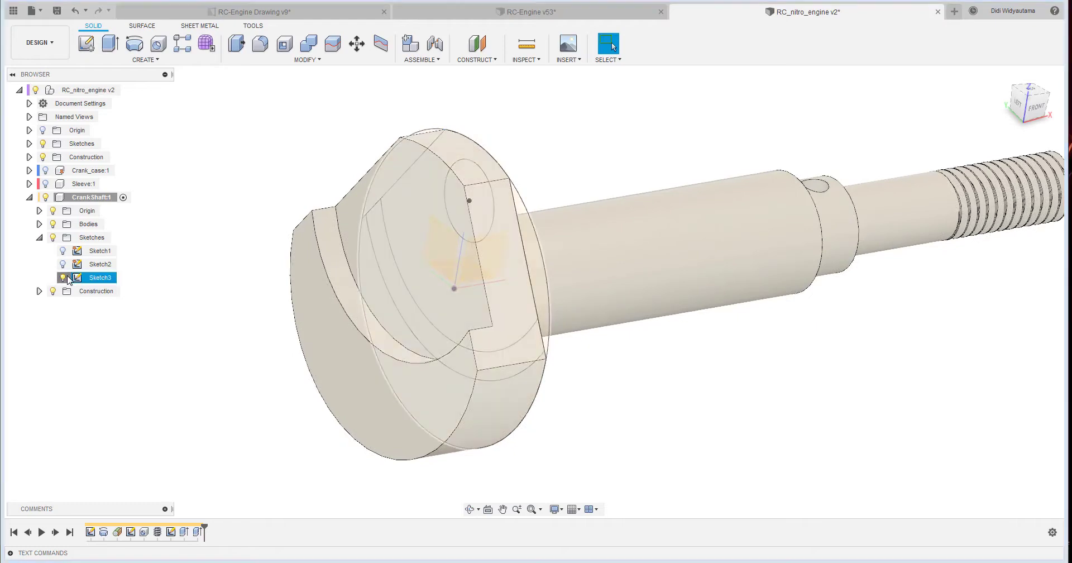
mouse_move(124, 162)
middle_mouse_down("shift")
mouse_move(139, 119)
mouse_move(182, 70)
middle_mouse_up("shift")
left_click(265, 62)
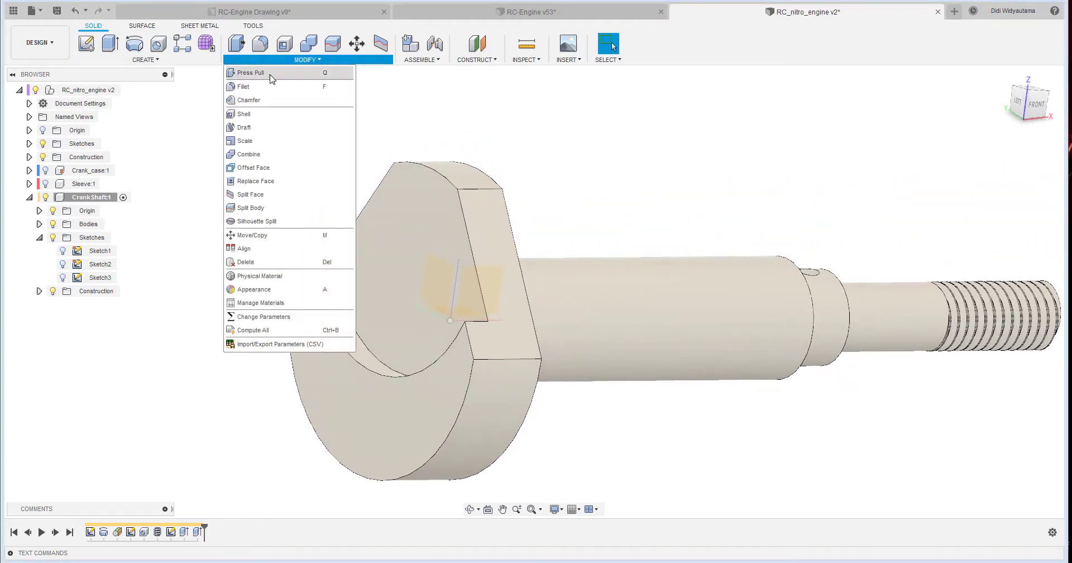
left_click(266, 103)
middle_click_drag(313, 312, 462, 304, "shift")
left_click(357, 348)
left_click(1005, 237)
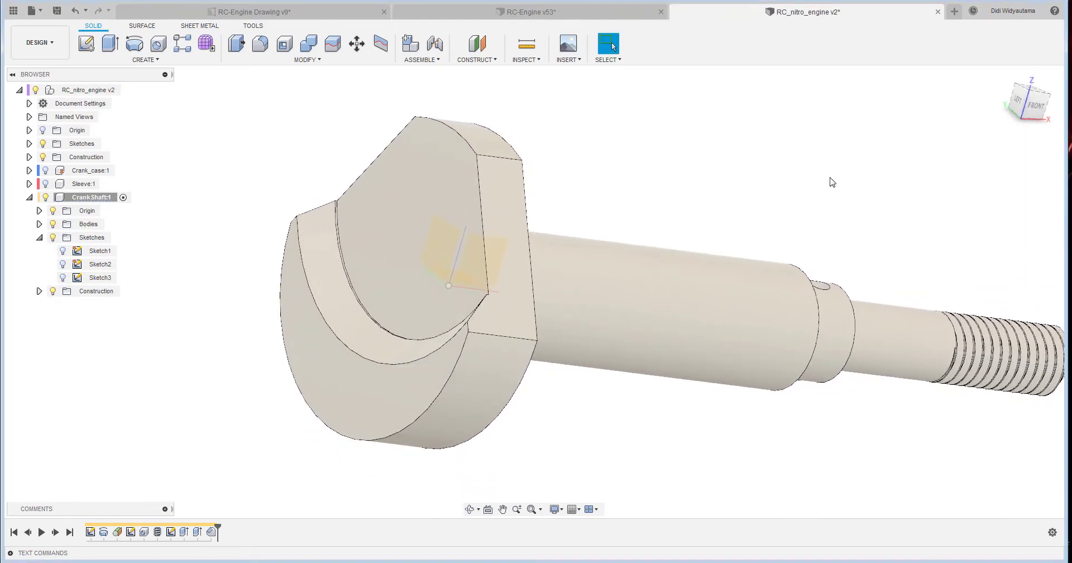
Compare the chamfer with the outer arc of Sketch3, set the chamfer distance to 3.2 mm and hide the sketch.
middle_click_drag(720, 296, 810, 309, "shift")
left_click(64, 278)
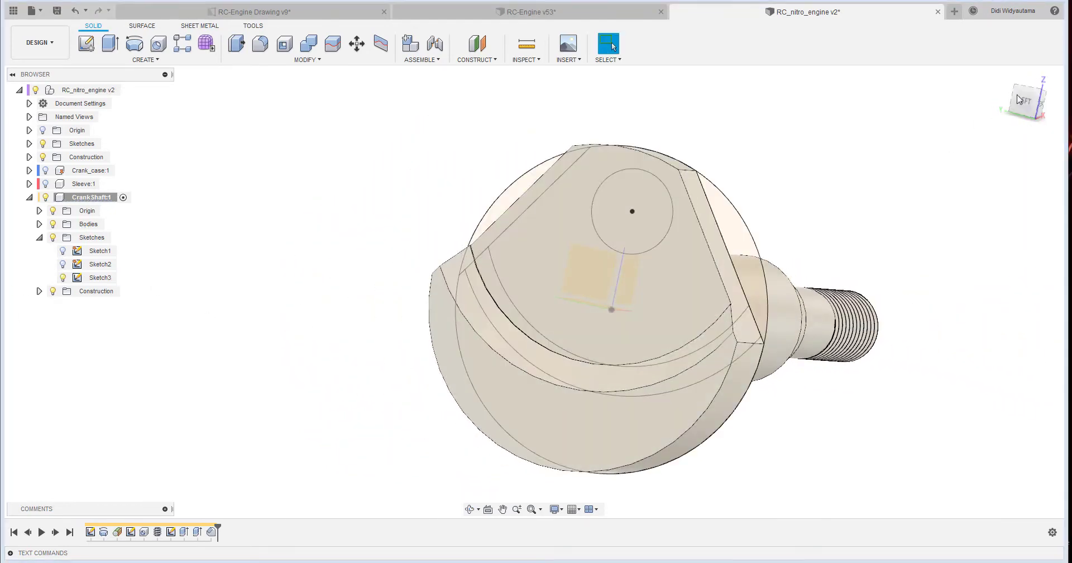
left_click(1032, 106)
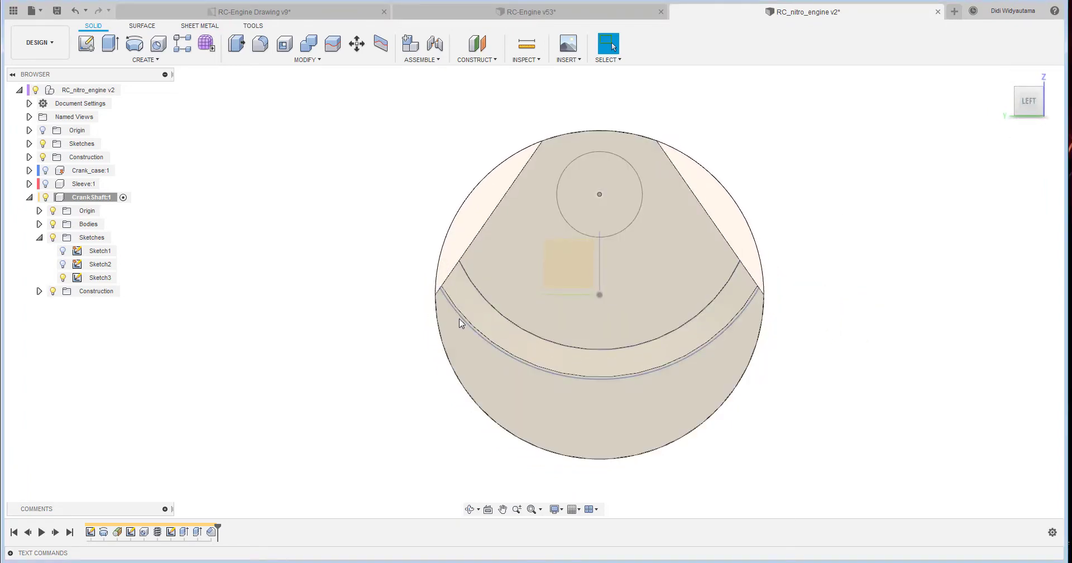
scroll(458, 302, "up", 5)
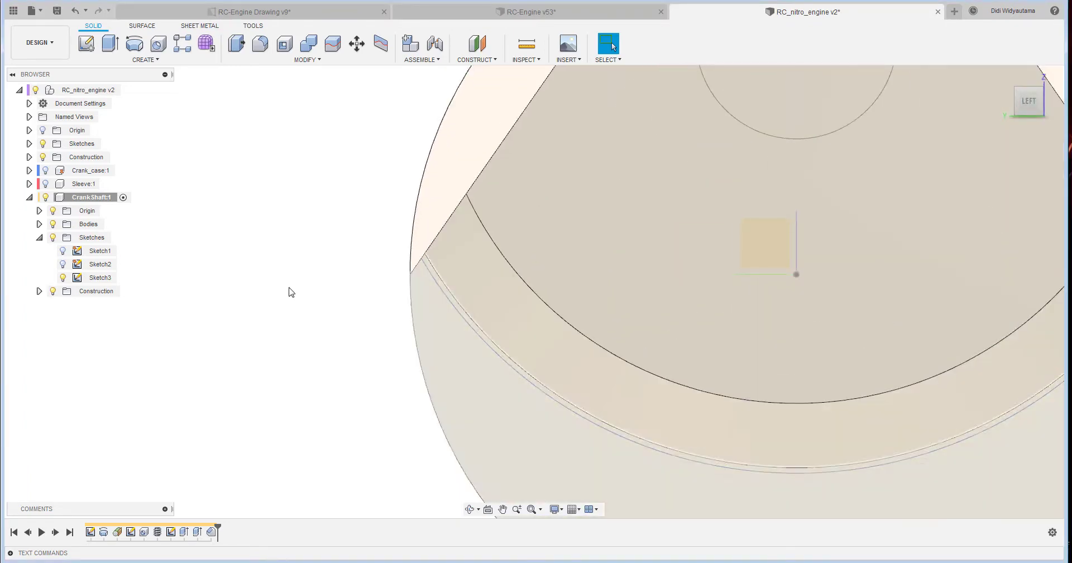
double_click(211, 532)
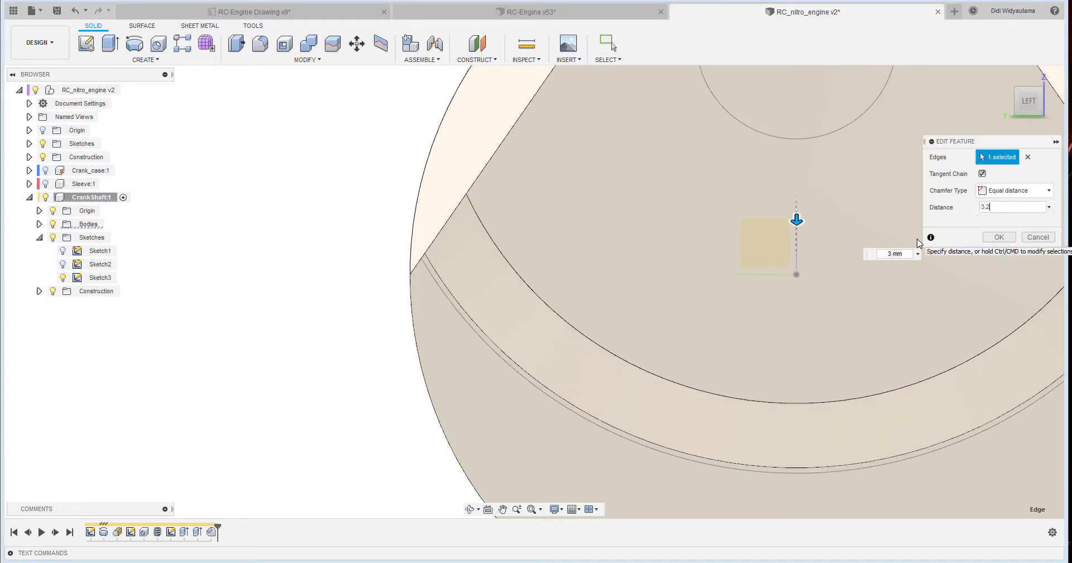
left_click(1007, 238)
scroll(693, 234, "down", 3)
middle_click_drag(673, 258, 315, 280)
middle_click_drag(718, 243, 433, 298, "shift")
middle_click_drag(394, 319, 697, 181)
scroll(697, 184, "down", 2)
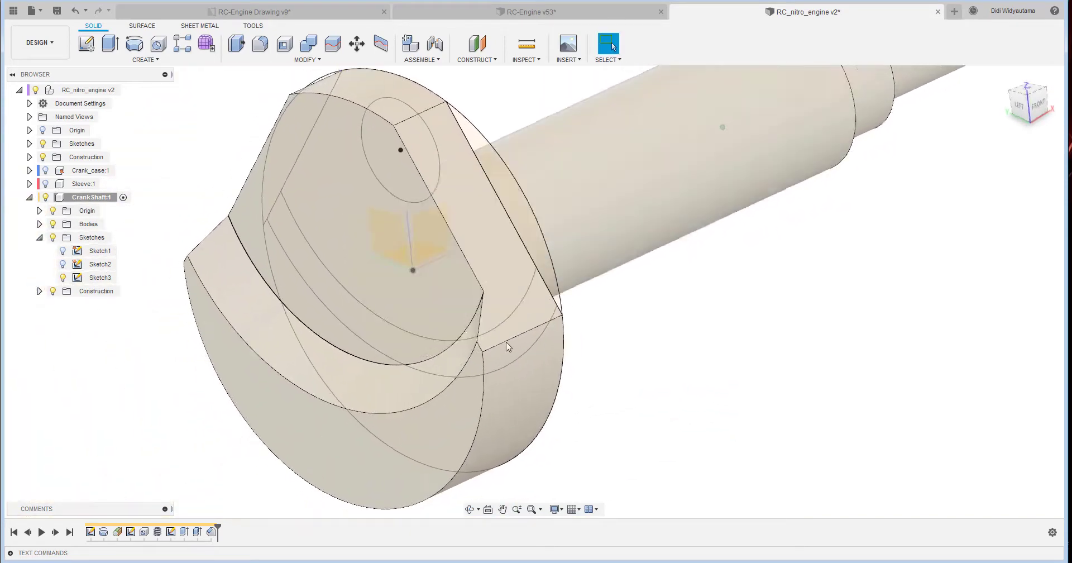
middle_click_drag(507, 347, 499, 337, "shift")
left_click(64, 277)
scroll(299, 202, "down", 2)
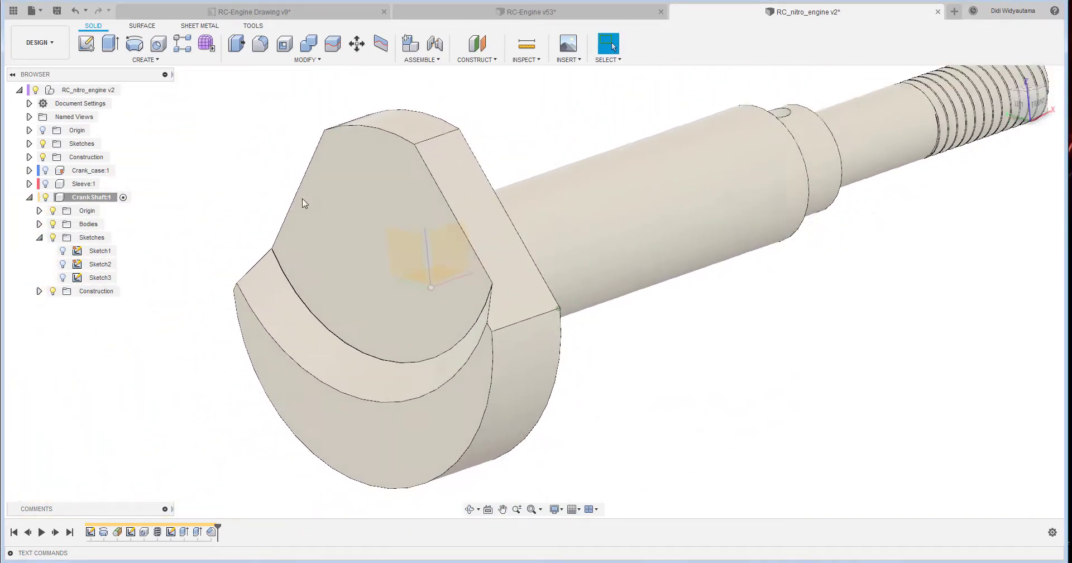
Show Sketch3 and check the crank pin's length in section C-C of RC-Engine Drawing.
middle_click_drag(303, 203, 575, 216, "shift")
mouse_move(249, 232)
middle_mouse_down("shift")
mouse_move(298, 158)
mouse_move(121, 272)
middle_mouse_up("shift")
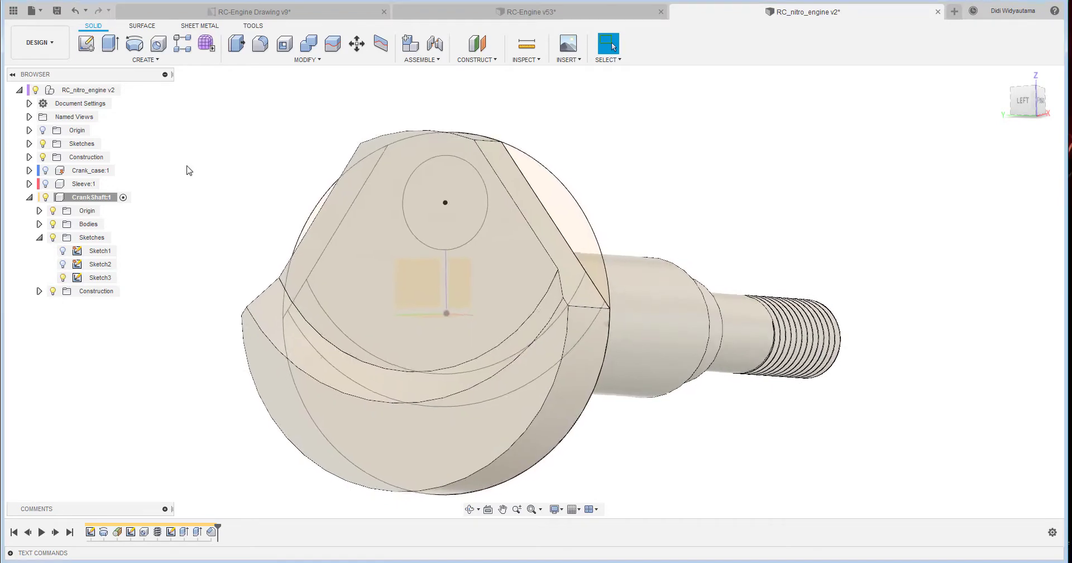
middle_click_drag(187, 167, 240, 161, "shift")
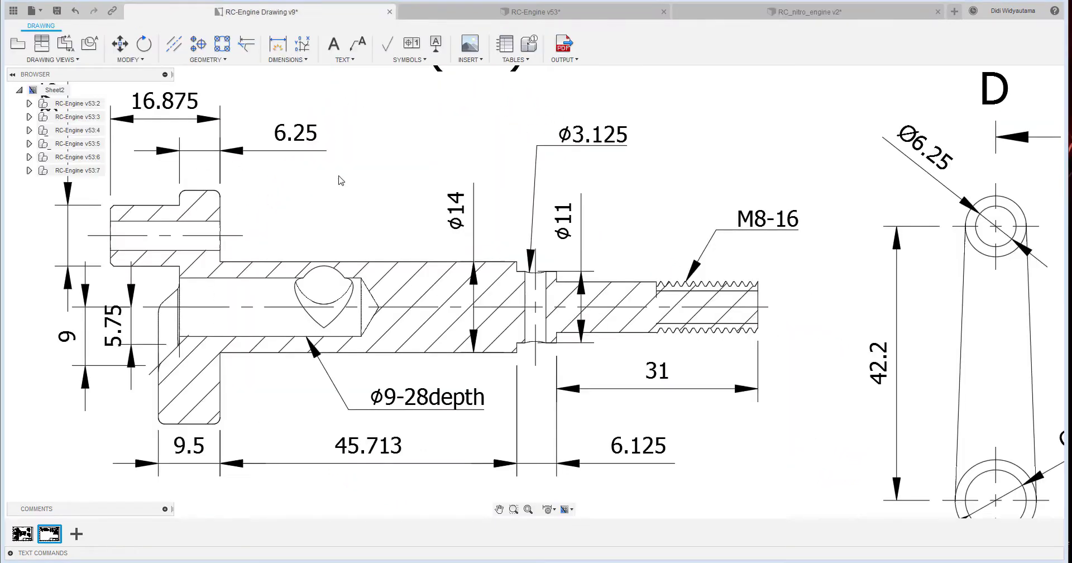
middle_click_drag(156, 253, 269, 263)
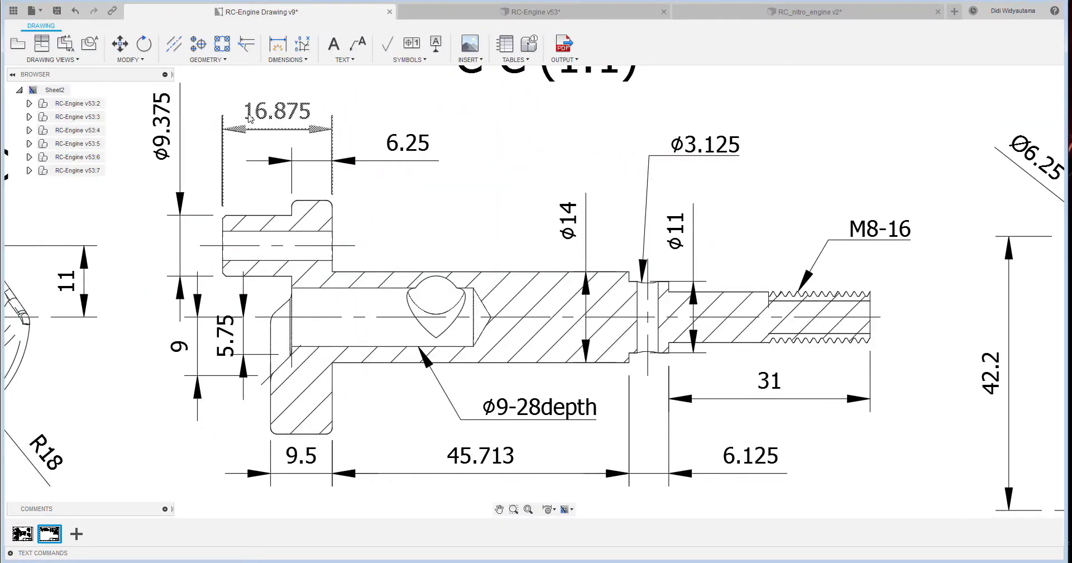
Return to RC_nitro_engine and extrude the two profiles of the crank pin circle 16.875 mm away from the shaft.
left_click(785, 6)
left_click(117, 42)
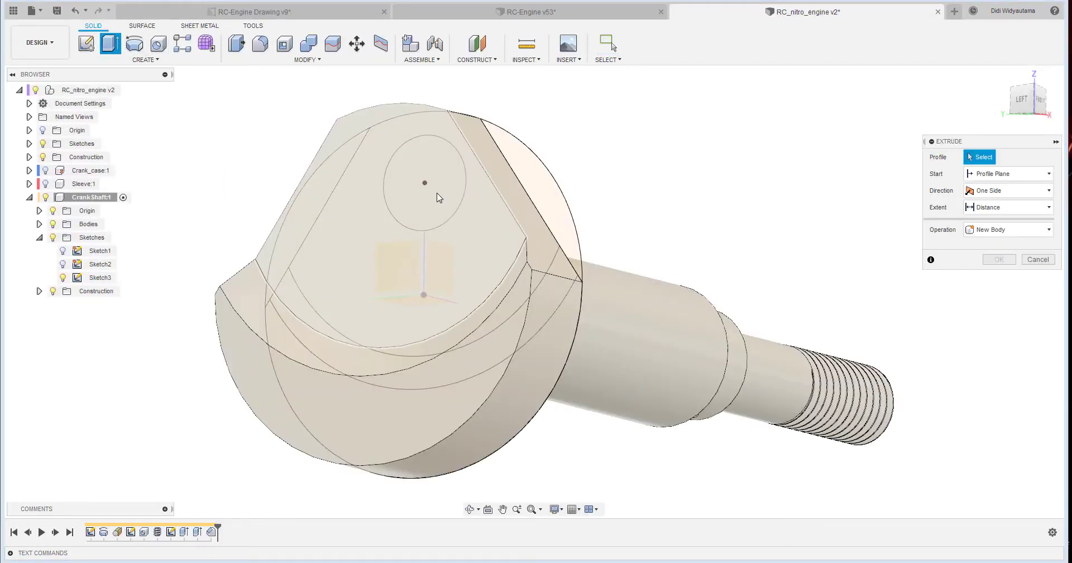
middle_click_drag(443, 190, 303, 200, "shift")
left_click(303, 200)
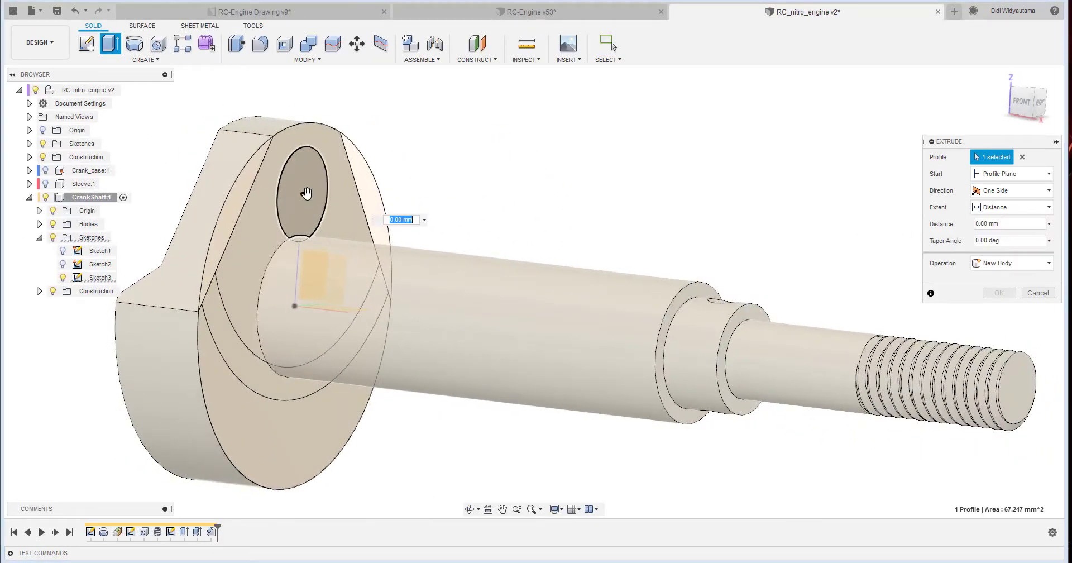
left_click(304, 241)
middle_click_drag(244, 282, 333, 305, "shift")
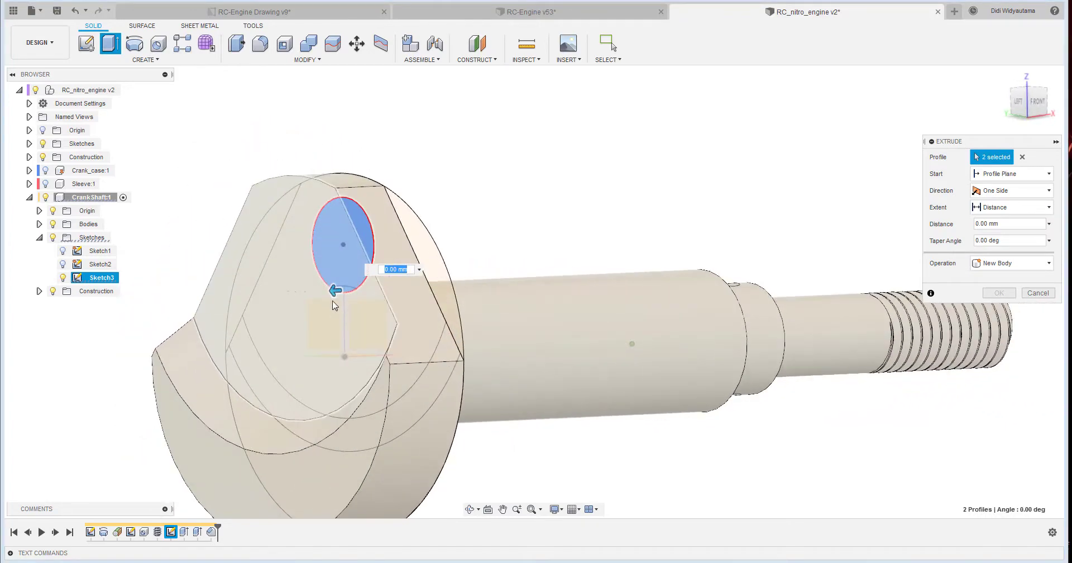
left_click_drag(335, 290, 243, 330)
type("16")
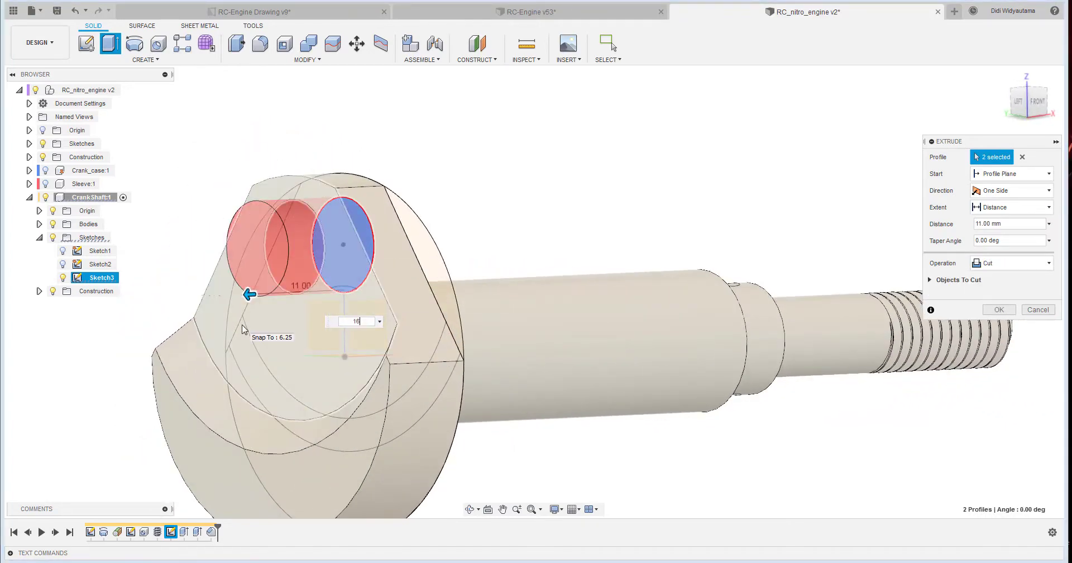
type(".875")
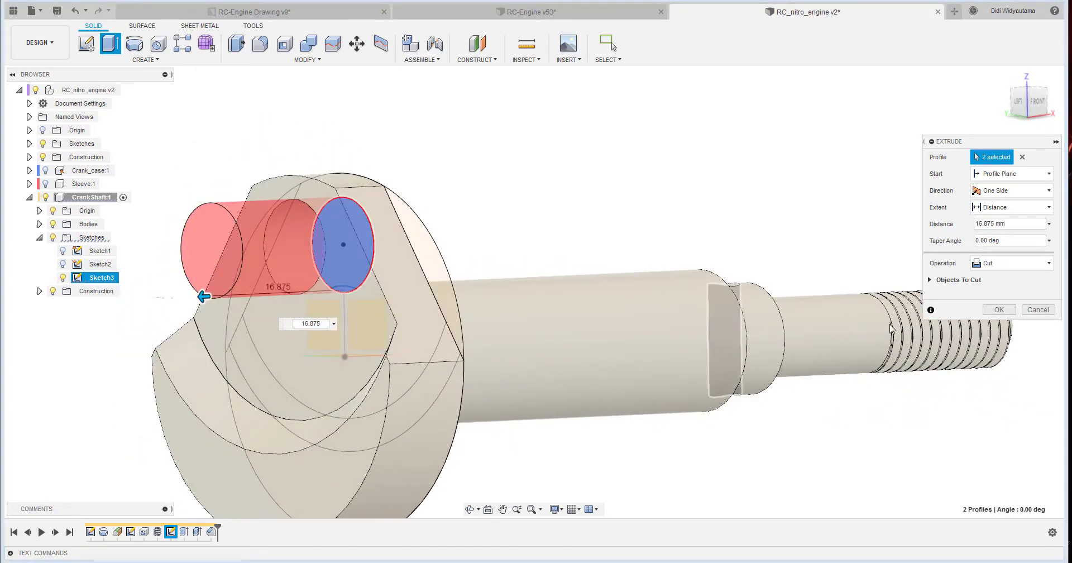
Use the Join operation for the crank pin extrusion and finish it.
left_click(1006, 267)
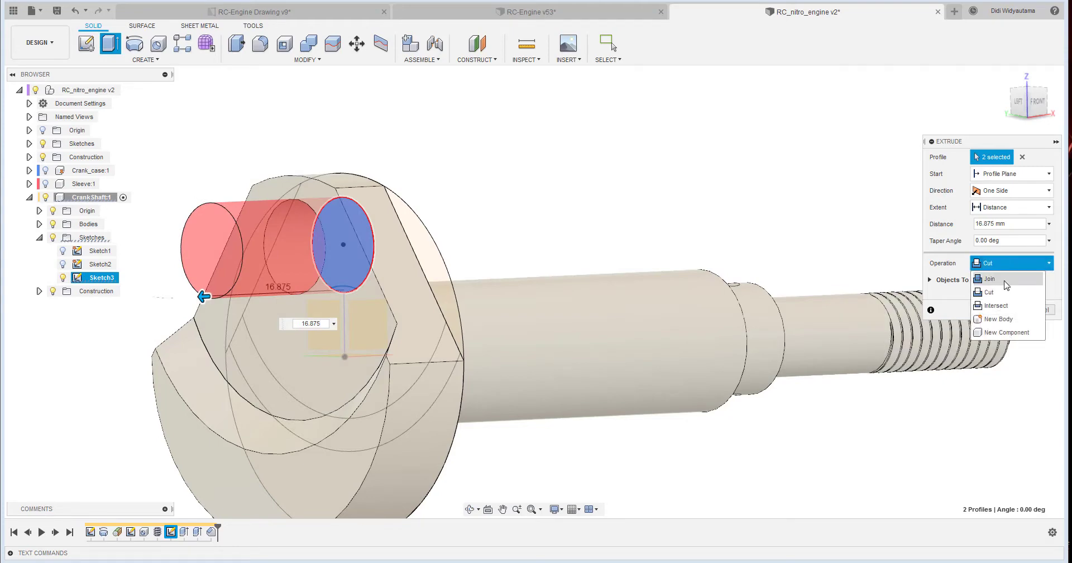
left_click(1004, 281)
scroll(537, 247, "down", 1)
middle_click_drag(538, 248, 553, 296, "shift")
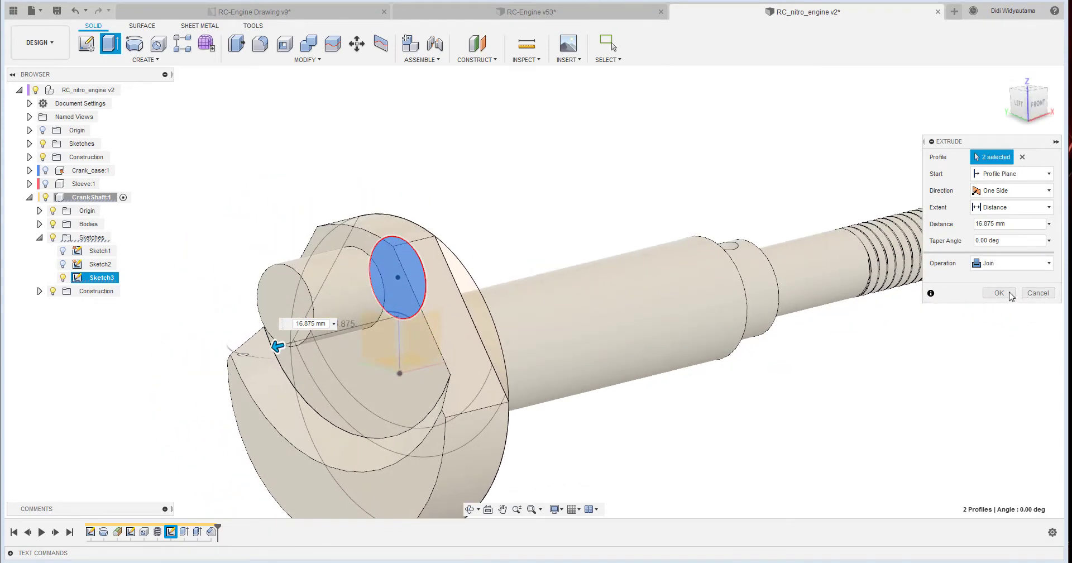
left_click(999, 292)
middle_click_drag(949, 280, 262, 50, "shift")
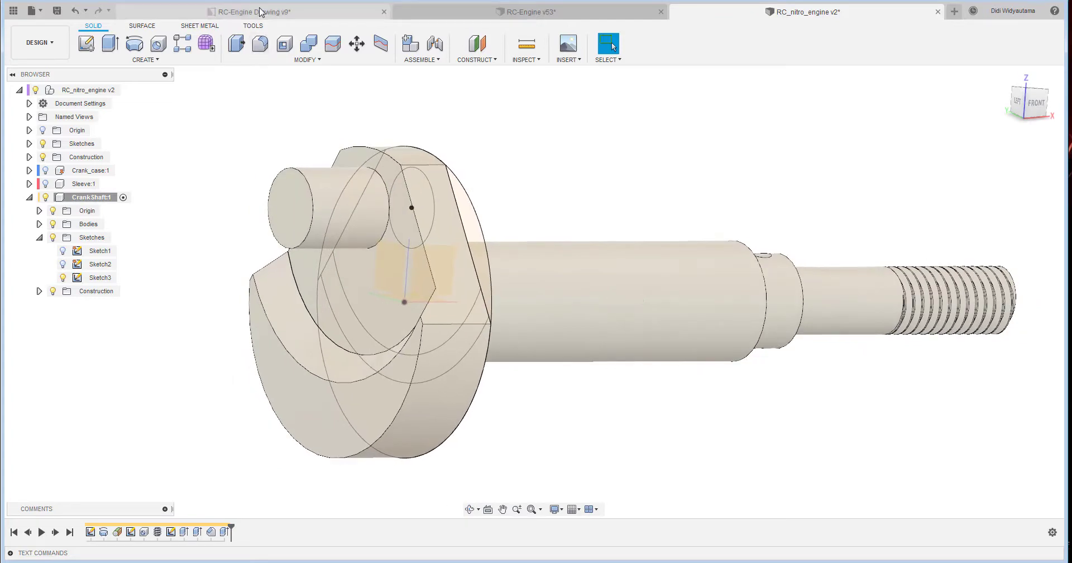
In RC-Engine Drawing, dimension the height of the crank pin's bore in section C-C.
left_click(260, 12)
middle_click_drag(245, 258, 377, 265)
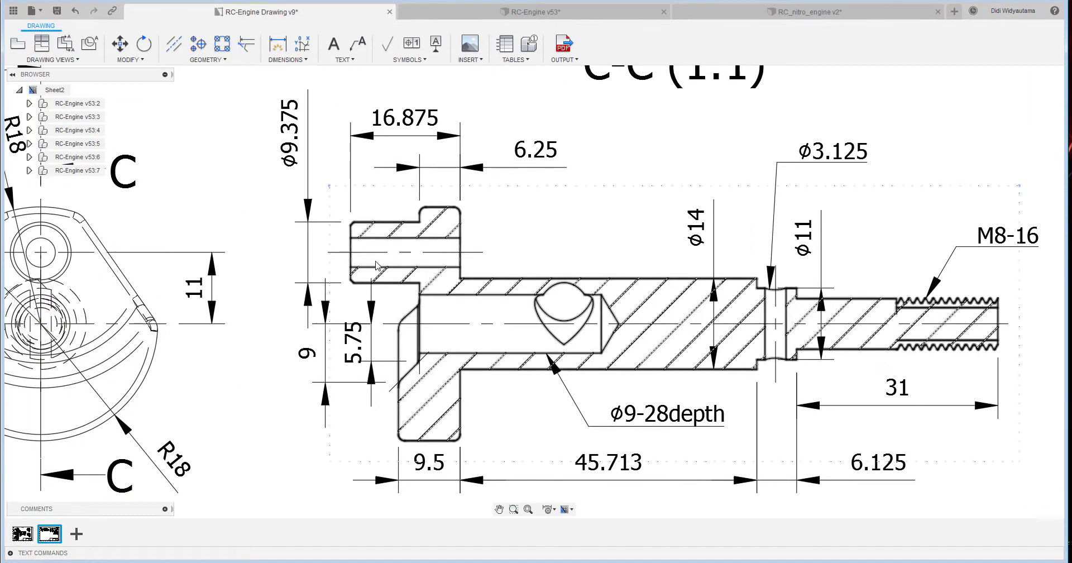
mouse_move(227, 322)
middle_mouse_down()
mouse_move(432, 333)
mouse_move(377, 342)
middle_mouse_up()
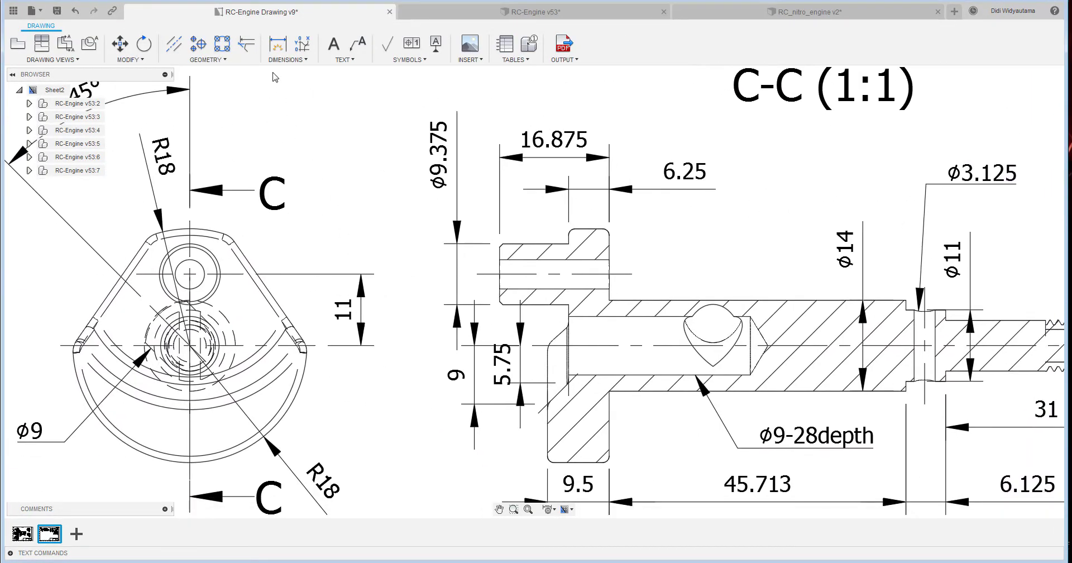
left_click(286, 60)
left_click(296, 100)
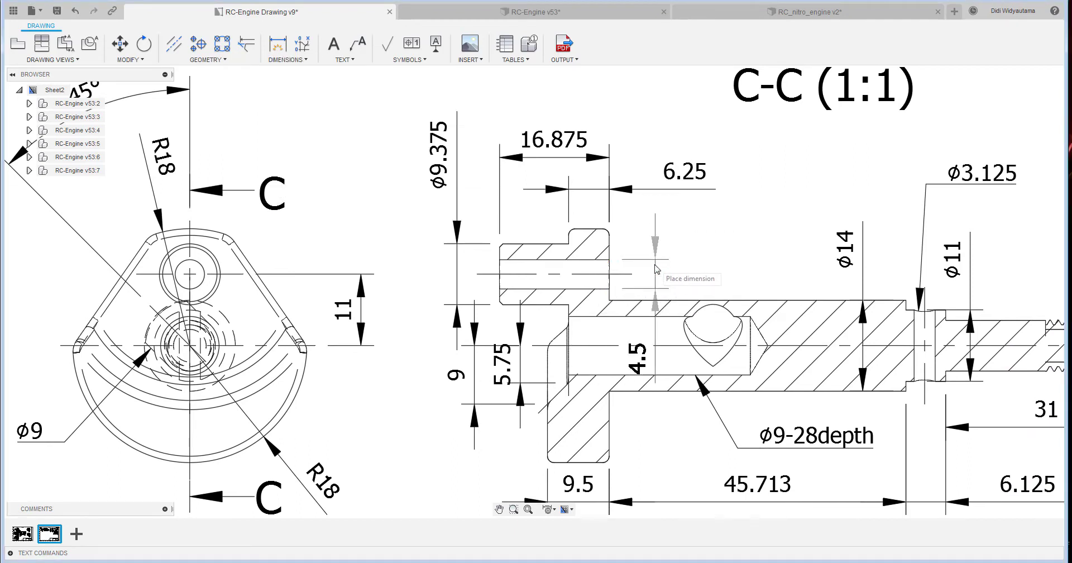
middle_click_drag(740, 273, 650, 227)
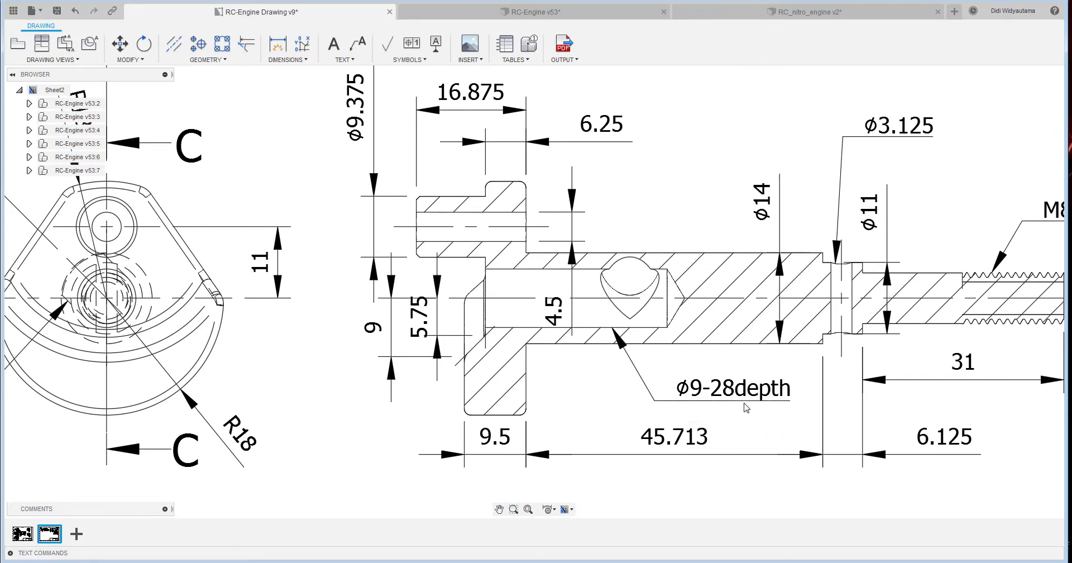
In RC_nitro_engine, make a 4.5 mm simple hole through all, centred on the crank pin's end face.
left_click(788, 12)
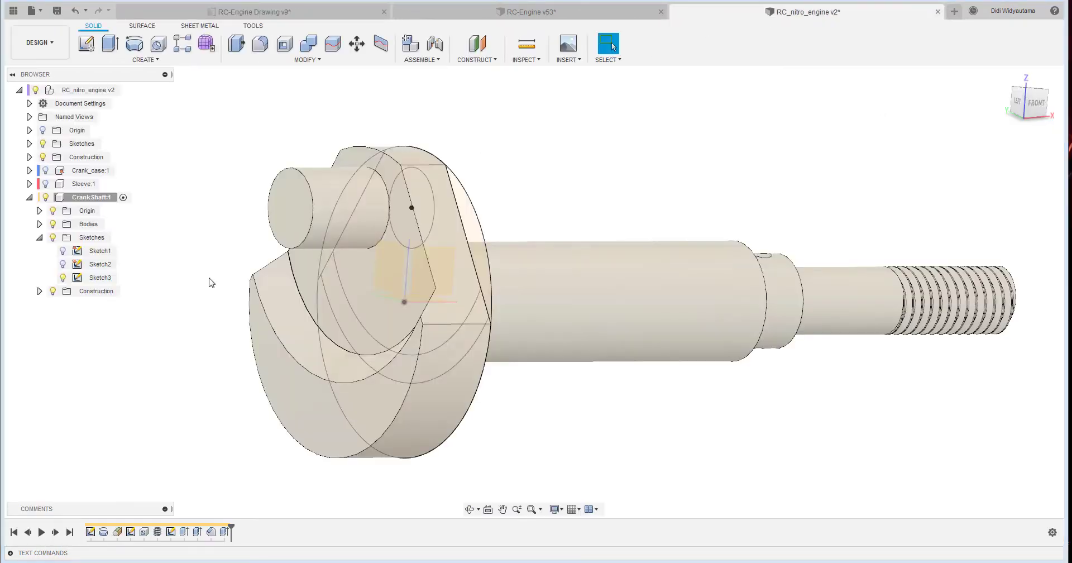
left_click(158, 43)
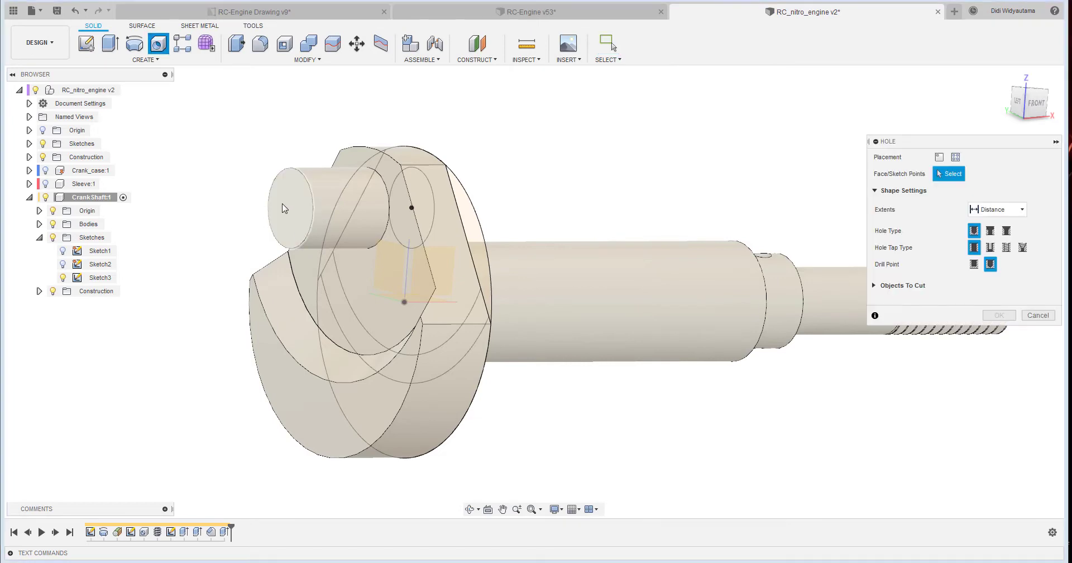
left_click(287, 206)
left_click_drag(1005, 407, 888, 437)
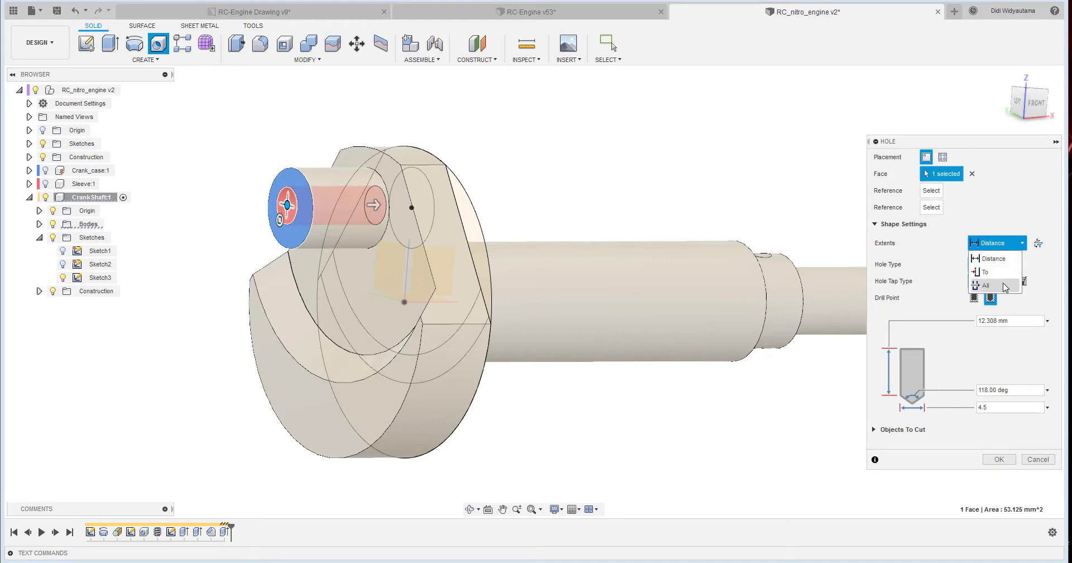
scroll(285, 211, "up", 3)
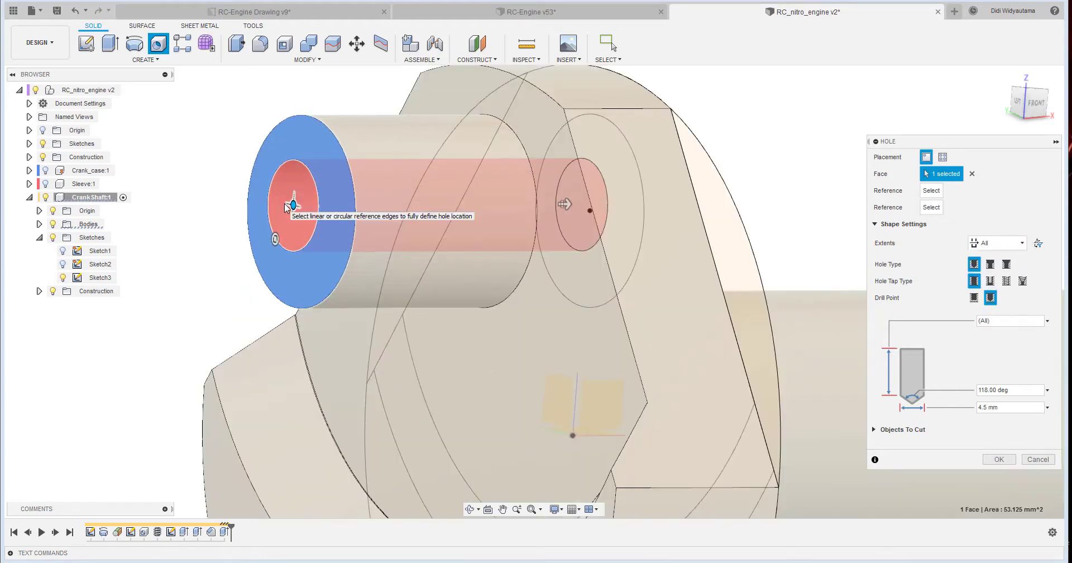
mouse_move(293, 205)
left_mouse_down()
mouse_move(288, 241)
mouse_move(300, 215)
left_mouse_up()
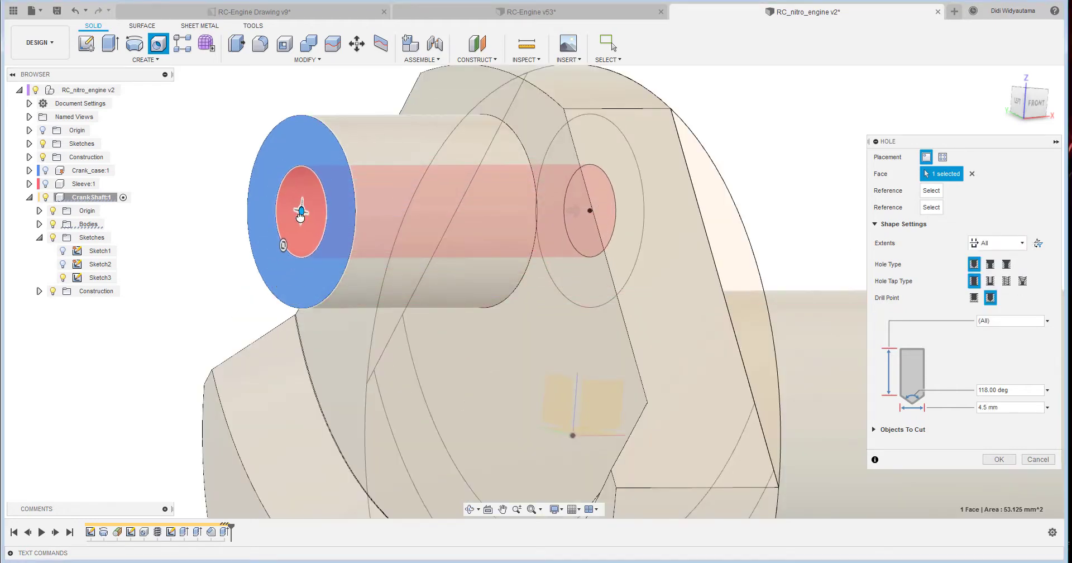
left_click(998, 460)
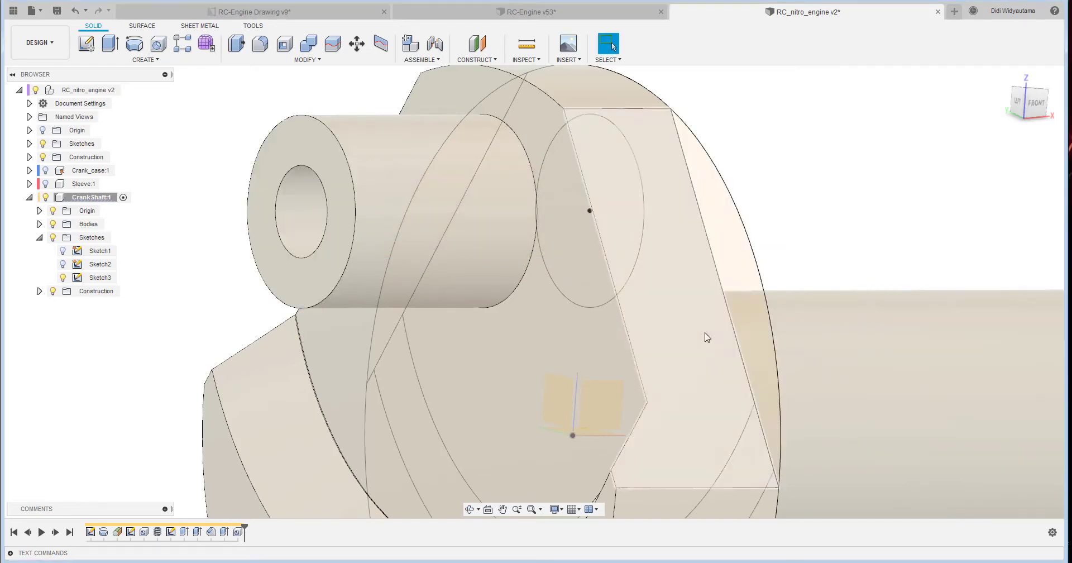
Place a 9 mm diameter simple hole on the crank web's face below the pin, centred on the shaft axis.
scroll(708, 341, "down", 3)
middle_click_drag(720, 357, 587, 246)
scroll(614, 279, "up", 1)
middle_click_drag(535, 299, 511, 311, "shift")
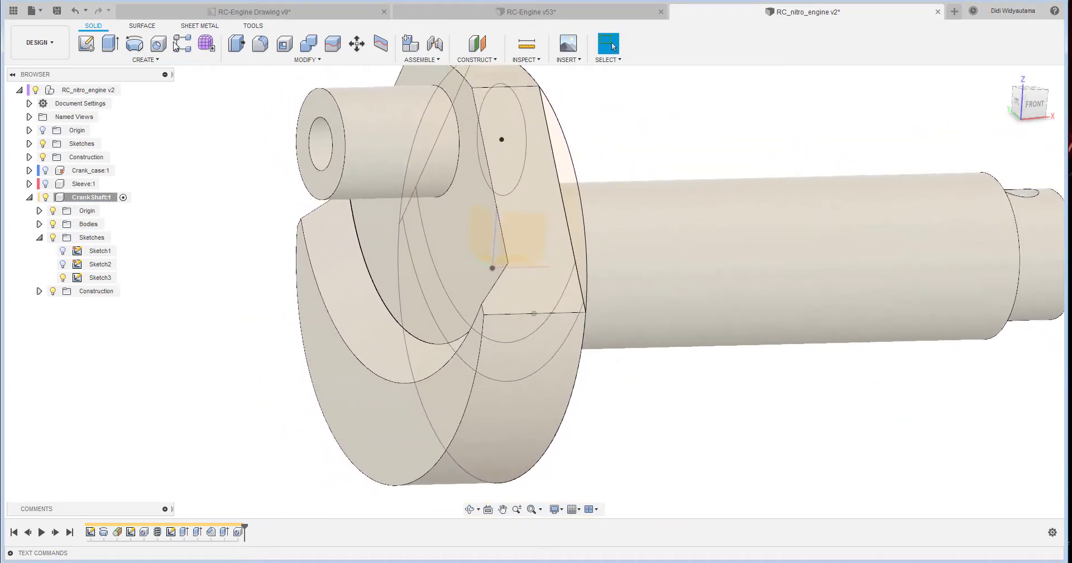
left_click(158, 43)
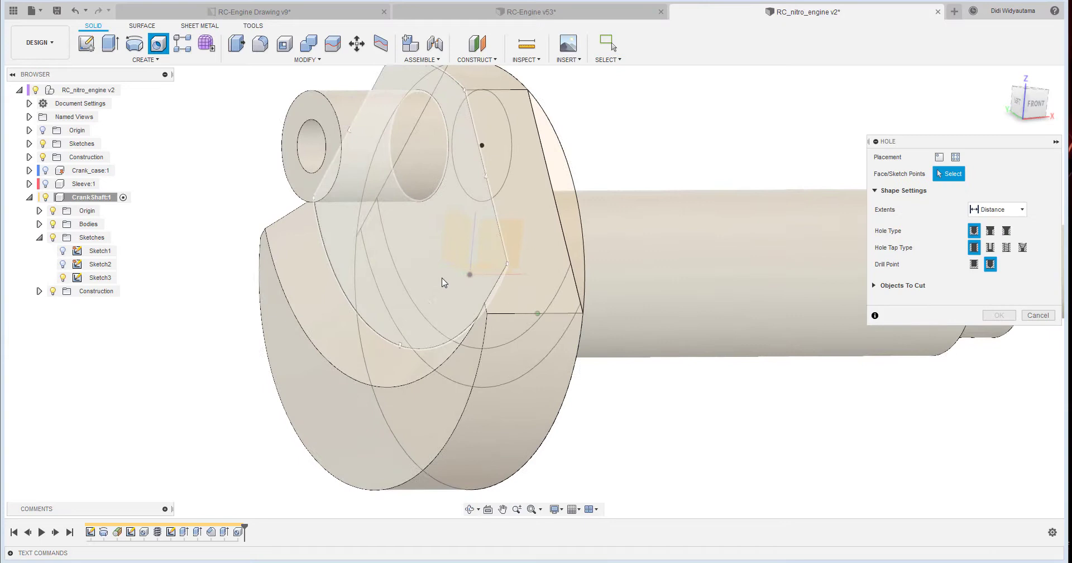
left_click(413, 267)
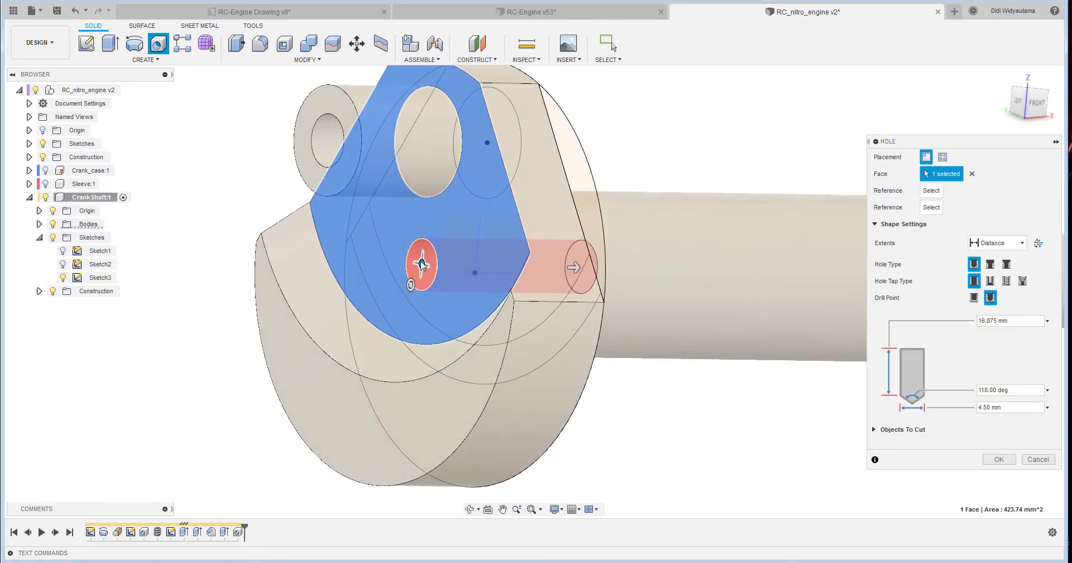
mouse_move(421, 265)
left_mouse_down()
mouse_move(449, 292)
mouse_move(415, 273)
left_mouse_up()
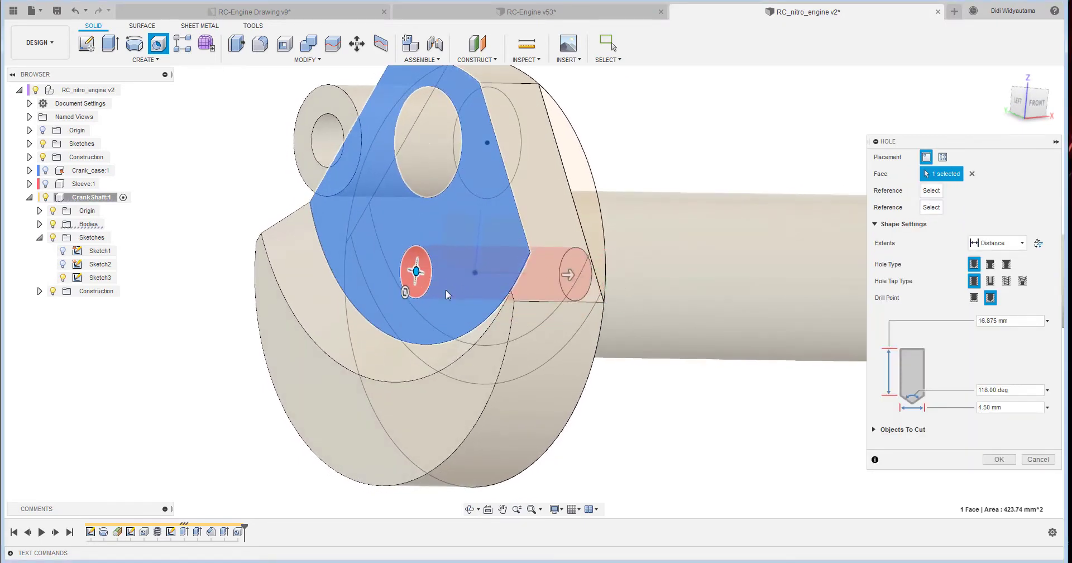
left_click(1014, 409)
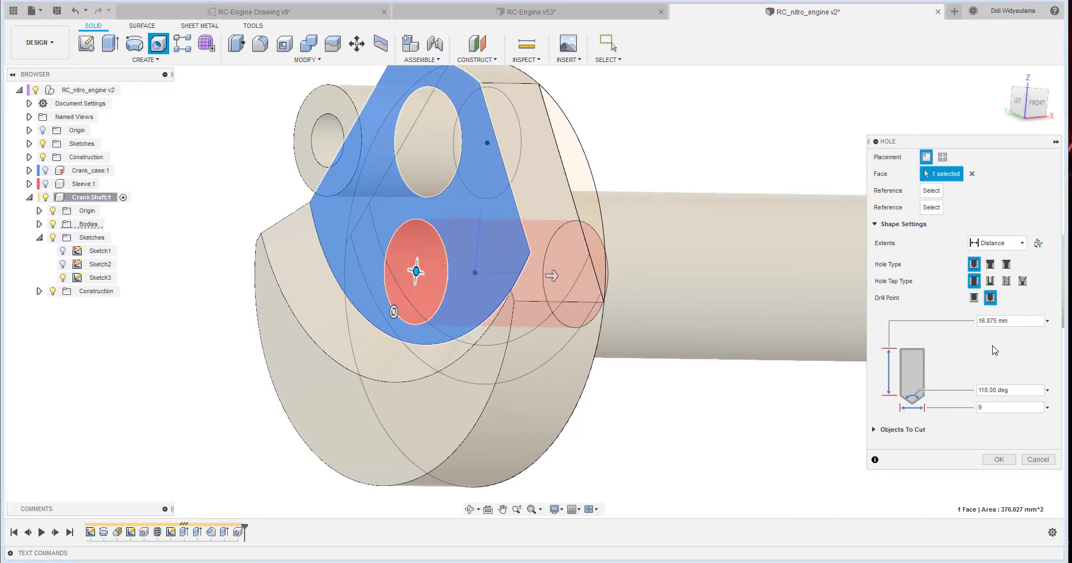
Check the shaft bore's depth in RC-Engine Drawing and set the 9 mm hole's depth to 28 mm.
left_click(262, 11)
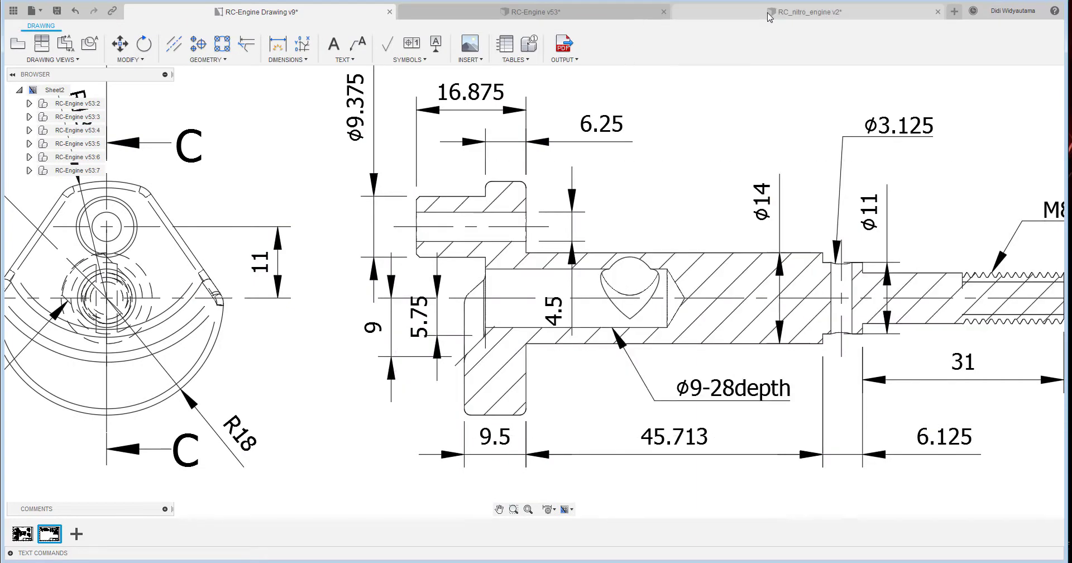
left_click(810, 12)
double_click(251, 532)
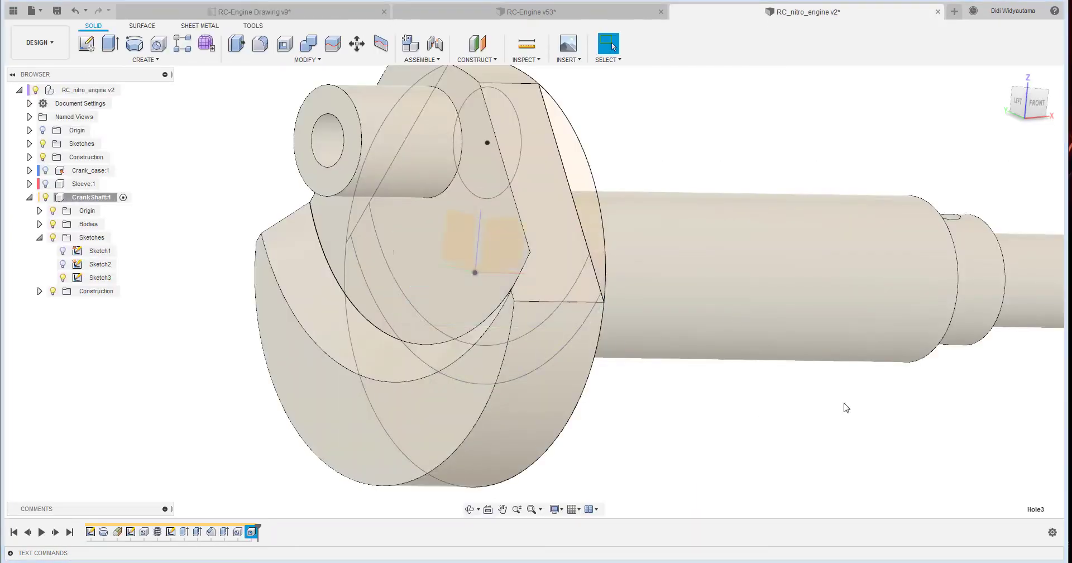
left_click(1017, 337)
type("28")
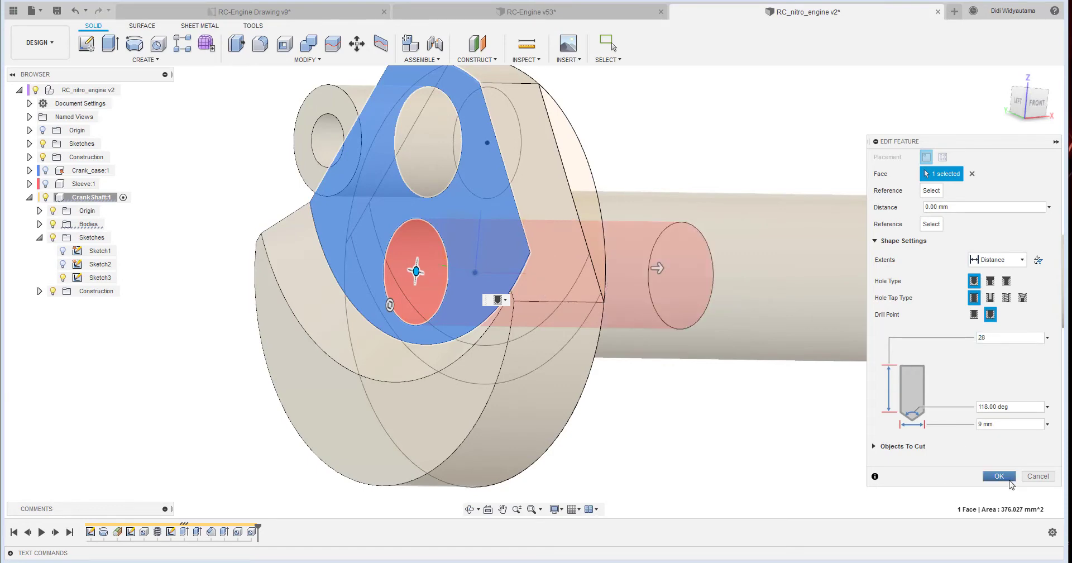
left_click(999, 475)
middle_click_drag(1000, 476, 595, 126, "shift")
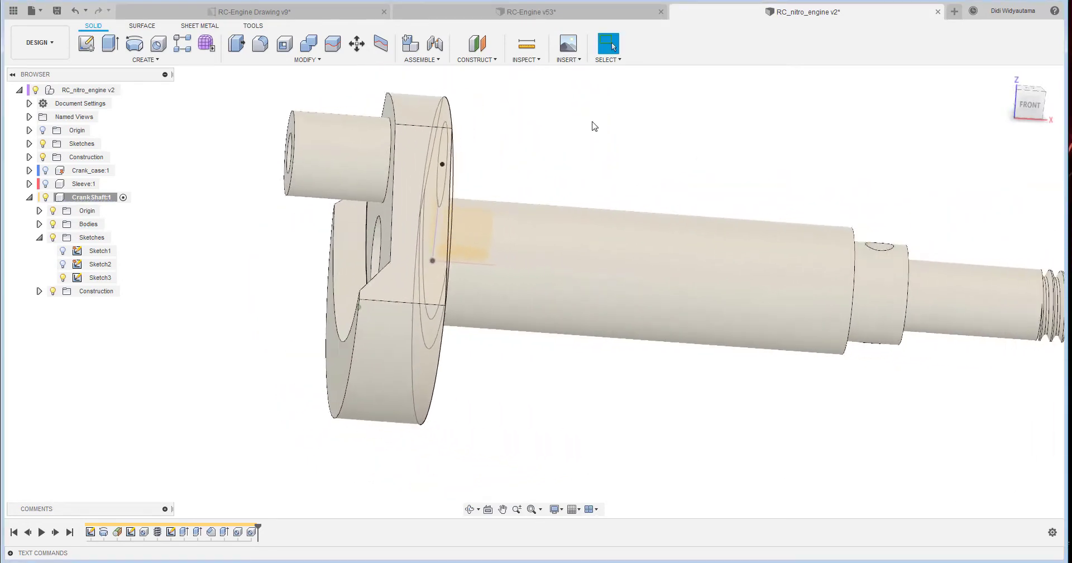
Examine the crankshaft's front view and section C-C in RC-Engine Drawing.
left_click(264, 16)
scroll(245, 265, "down", 1)
middle_click_drag(246, 266, 503, 311)
scroll(369, 347, "up", 3)
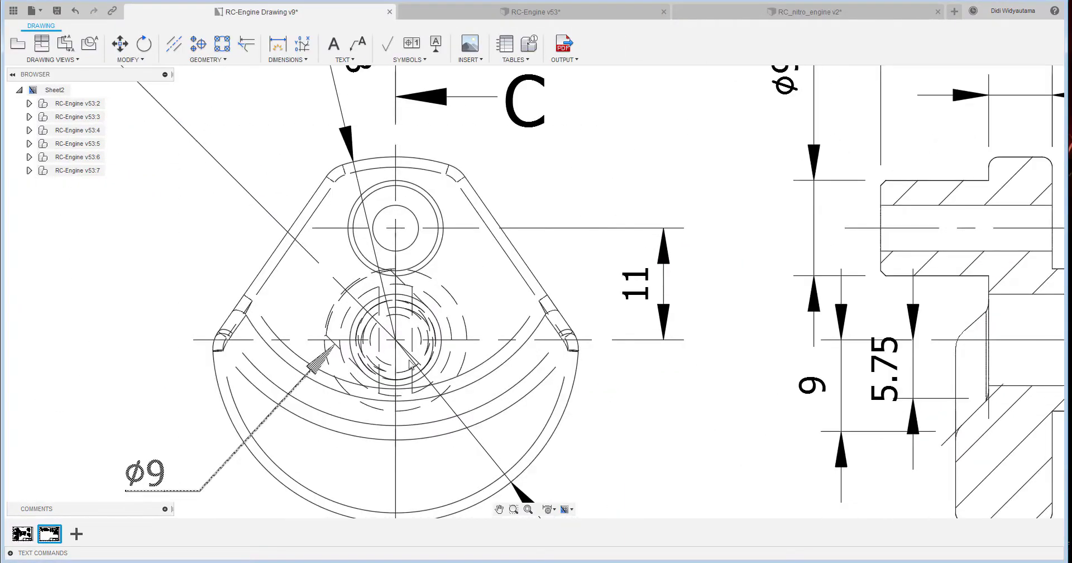
scroll(499, 390, "down", 1)
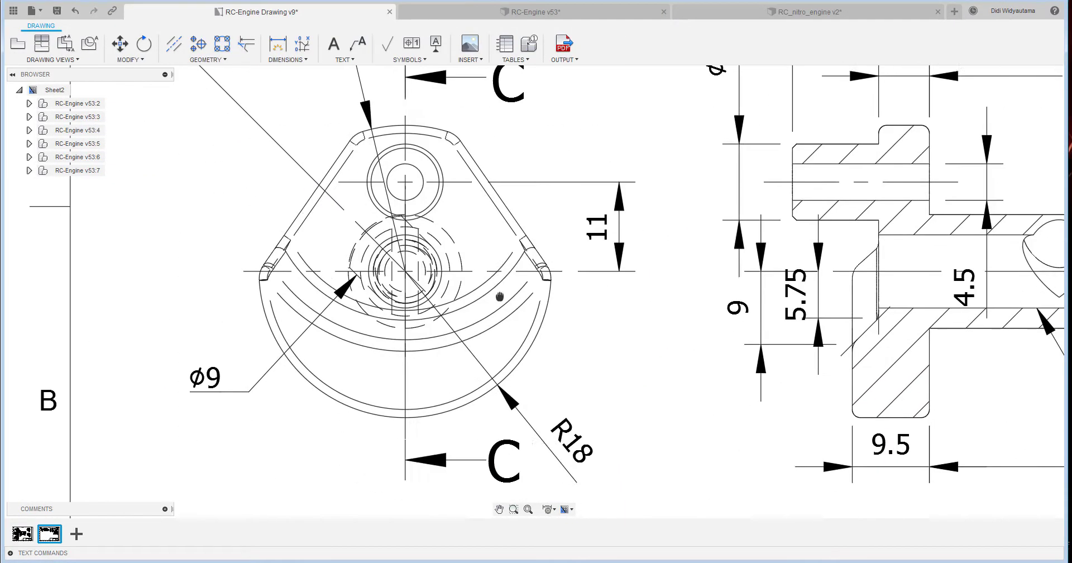
middle_click_drag(813, 275, 412, 278)
In RC_nitro_engine, create a plane tangent to the 14 mm shaft section at 45 degrees to the origin plane and start a sketch on it.
left_click(808, 12)
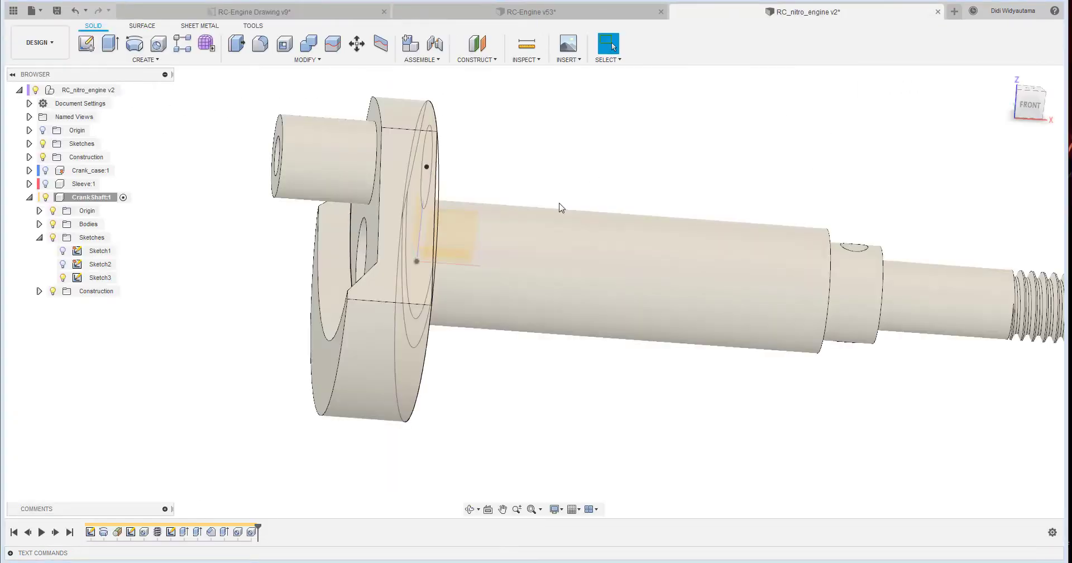
left_click(478, 60)
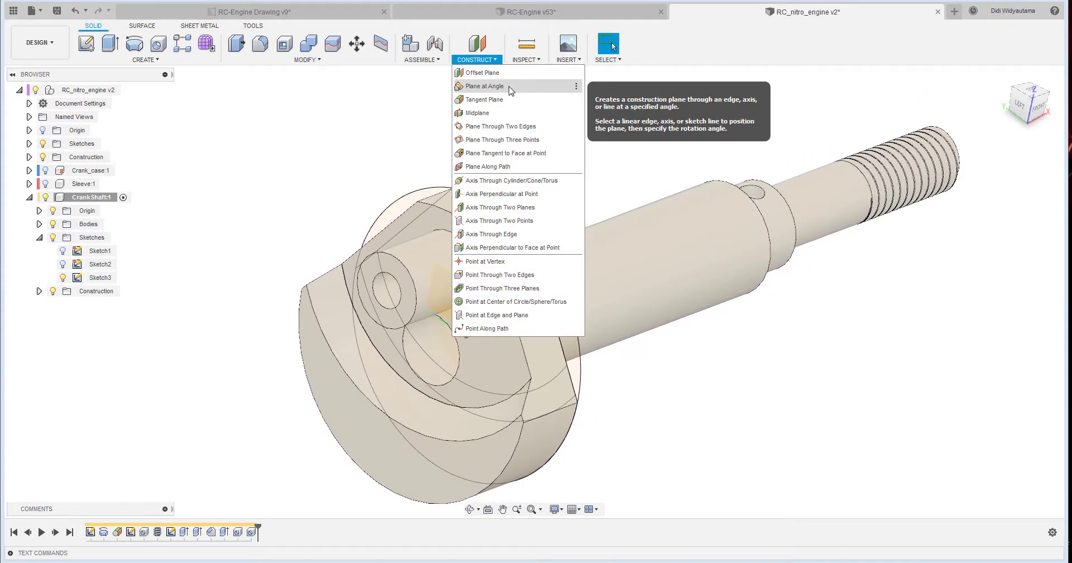
left_click(510, 100)
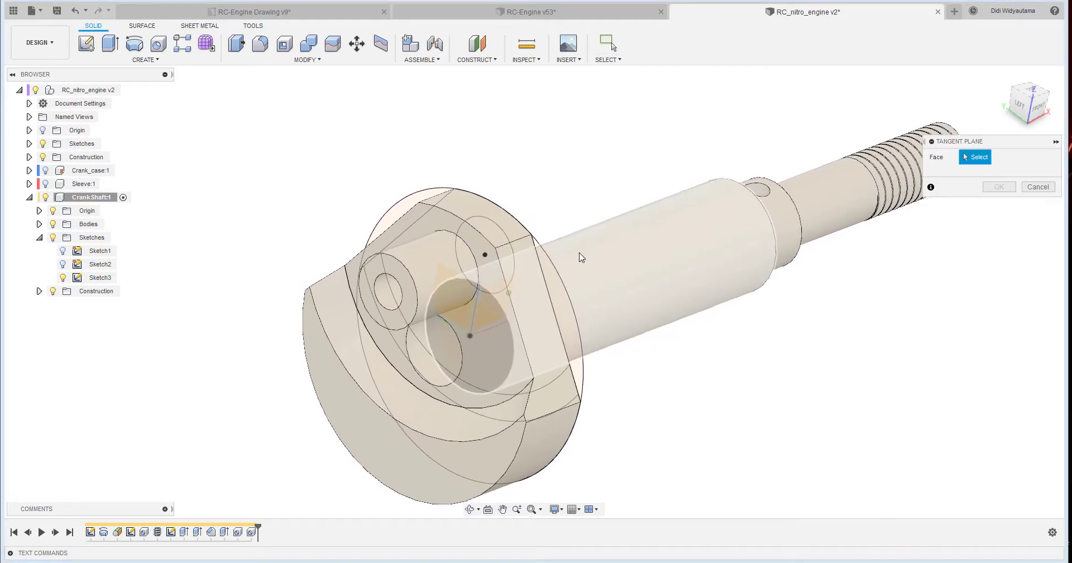
left_click(579, 256)
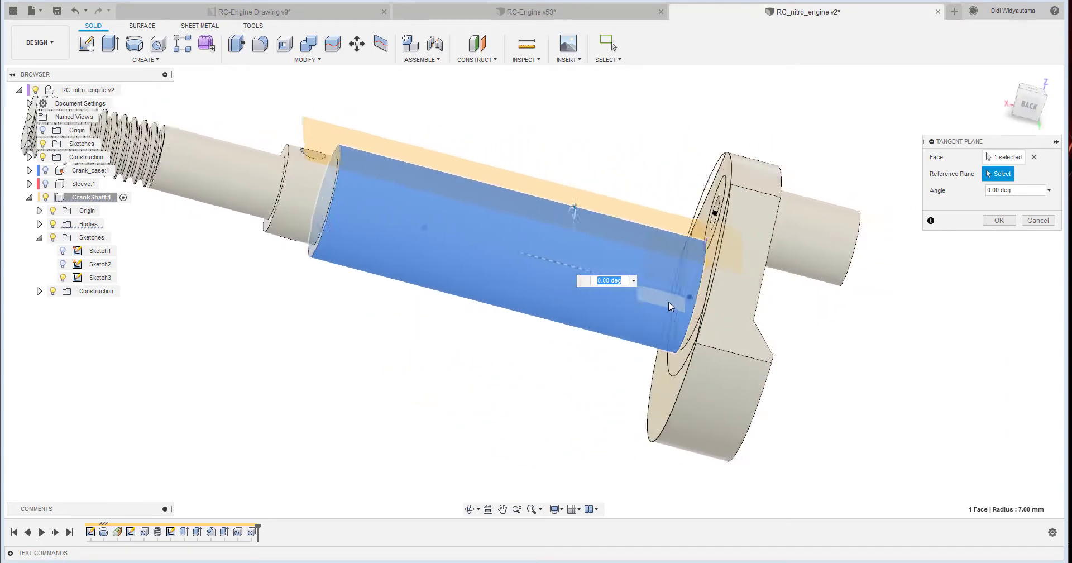
left_click(642, 297)
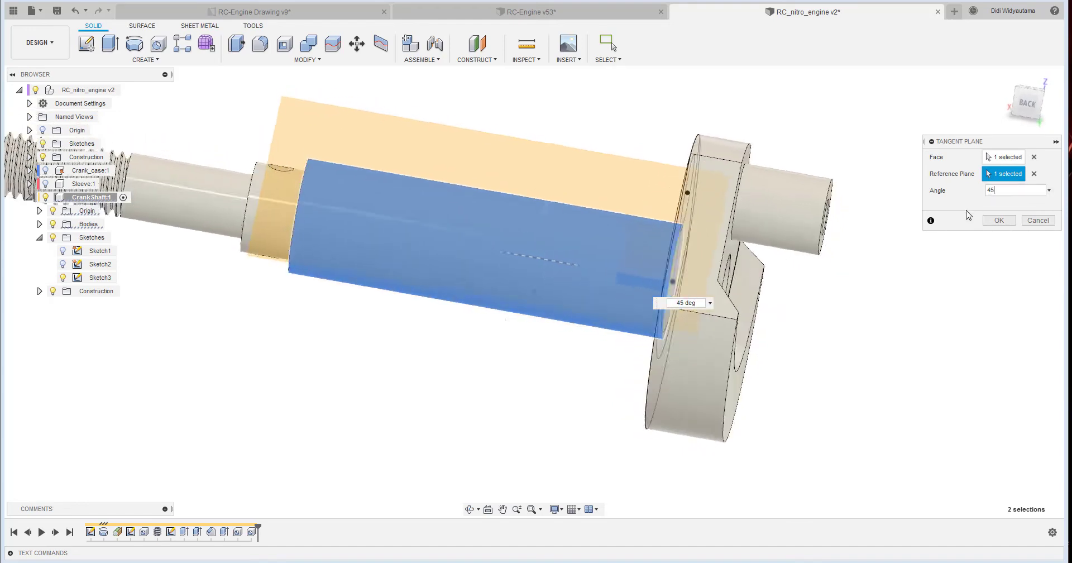
left_click(1012, 222)
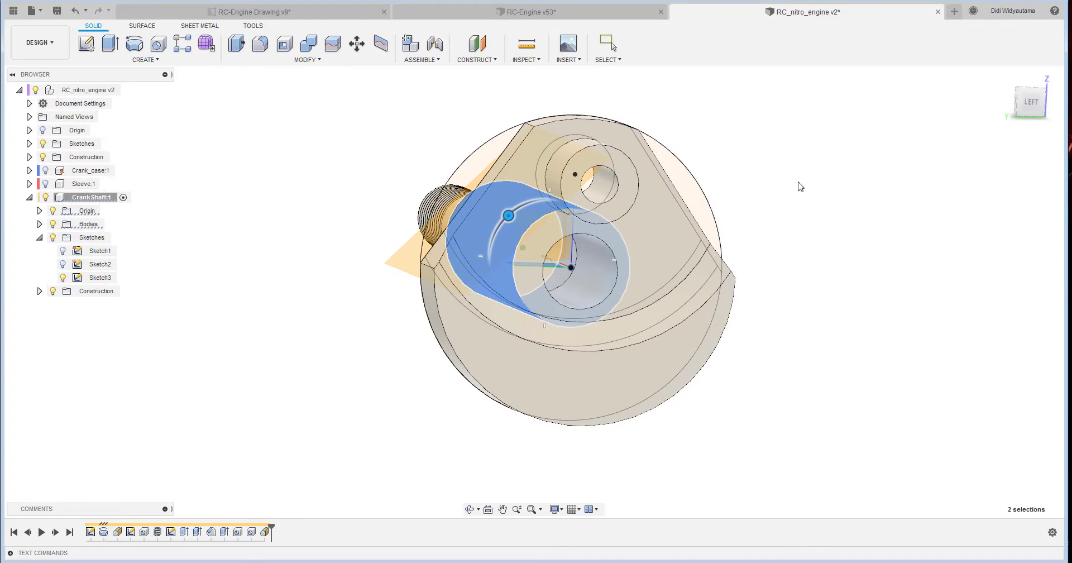
middle_click_drag(708, 194, 827, 202, "shift")
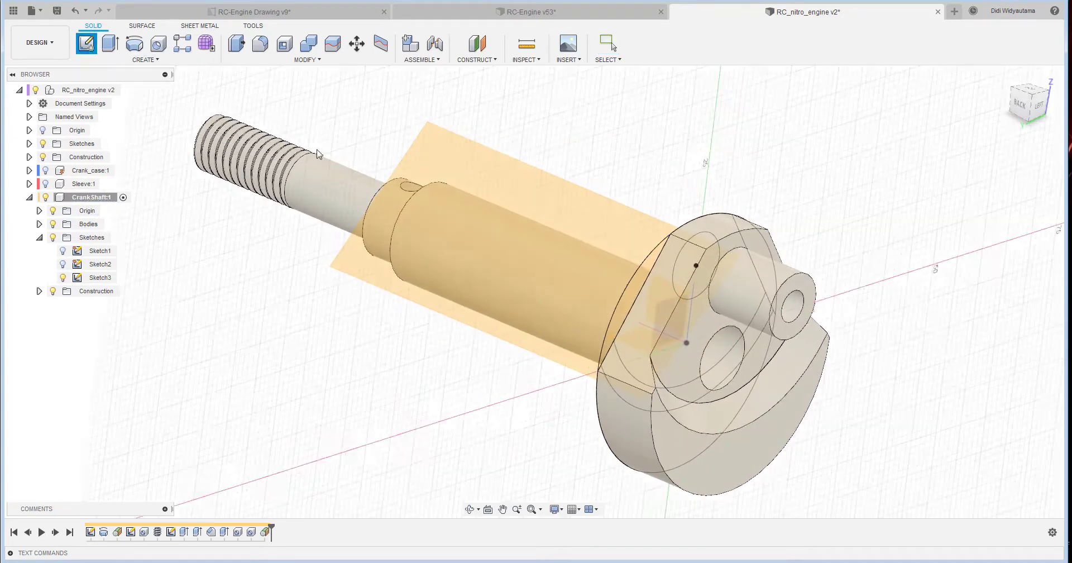
left_click(519, 184)
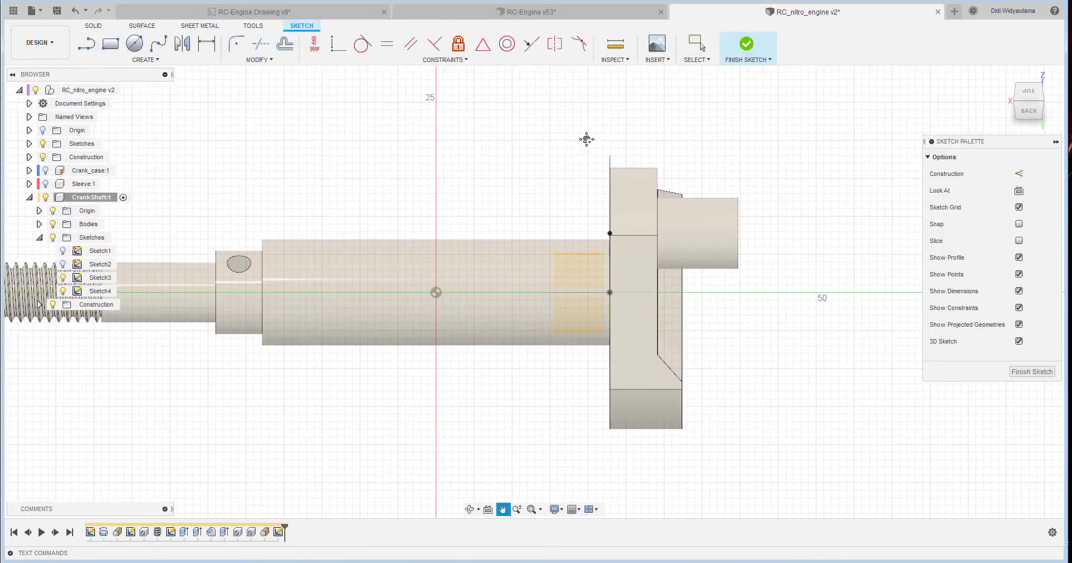
In RC-Engine Drawing's section C-C, add a linear dimension from the web's pin-side face to the shaft opening's centre.
left_click(350, 17)
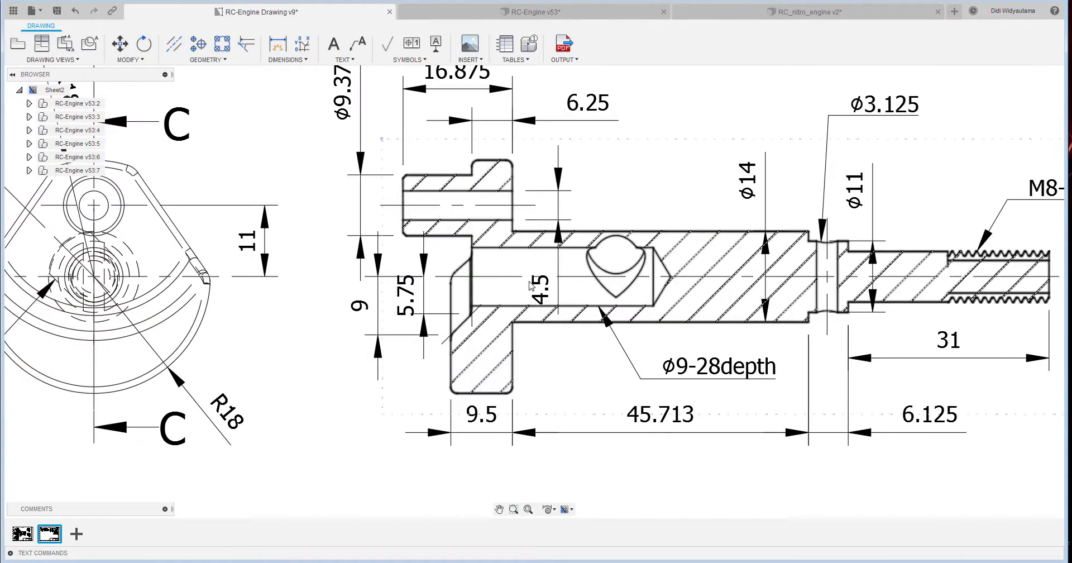
left_click(286, 59)
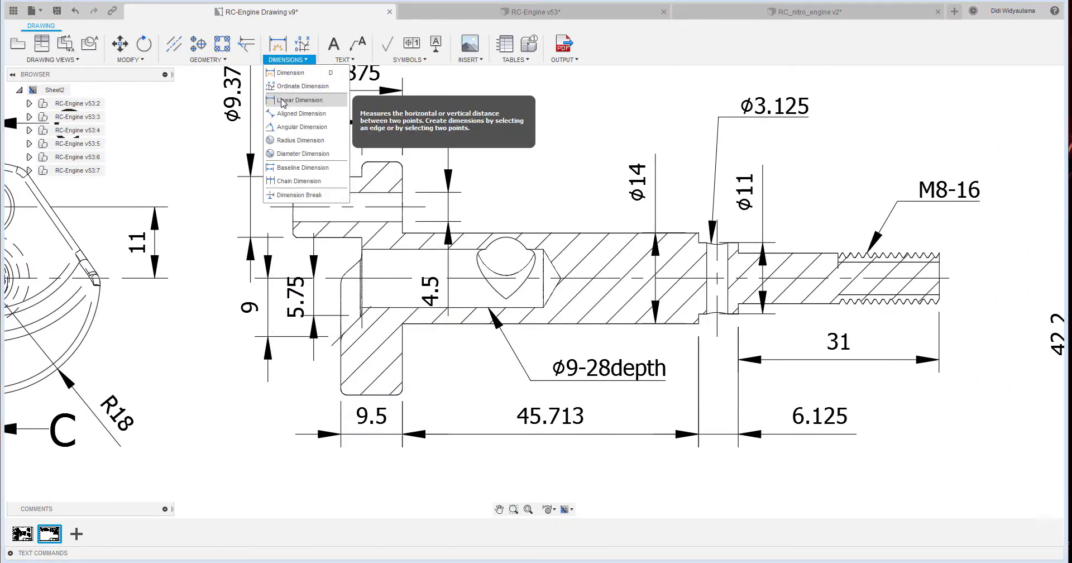
left_click(305, 98)
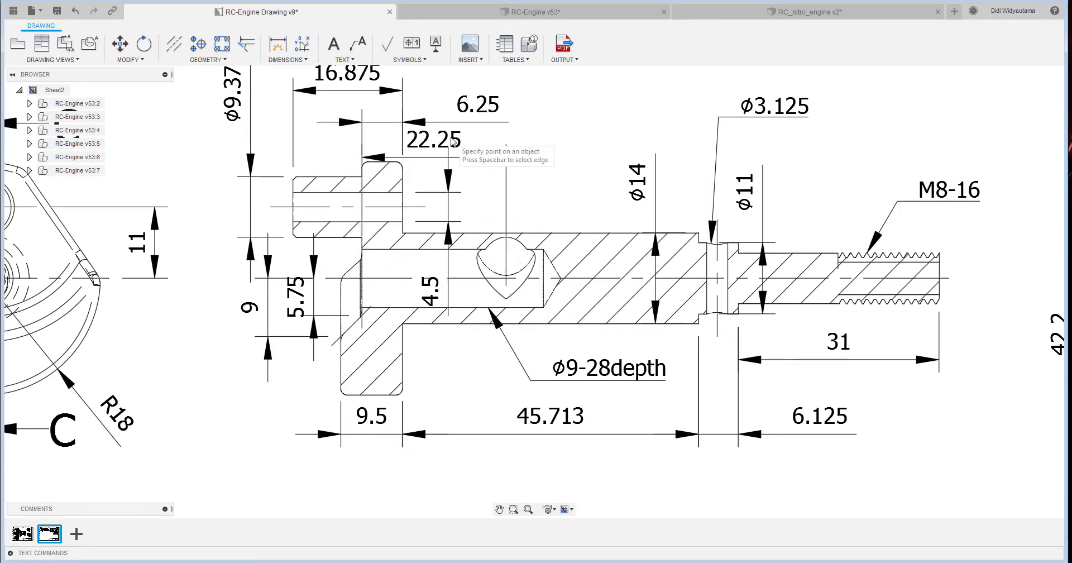
In RC_nitro_engine, sketch a point on the shaft axis line, 22.25 mm from the web's shaft-side face, and finish the sketch.
left_click(808, 13)
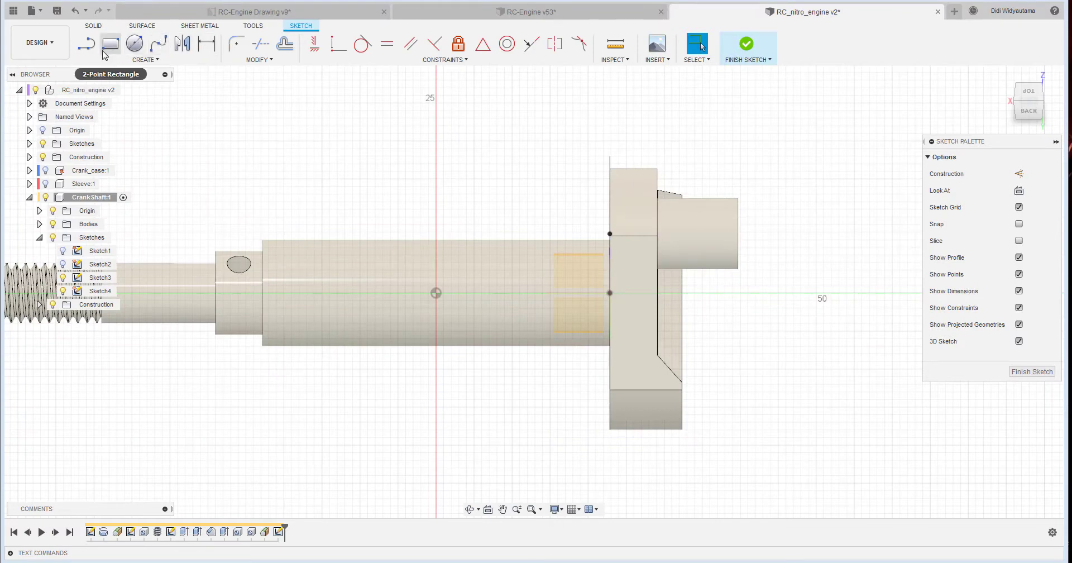
left_click(144, 59)
left_click(121, 211)
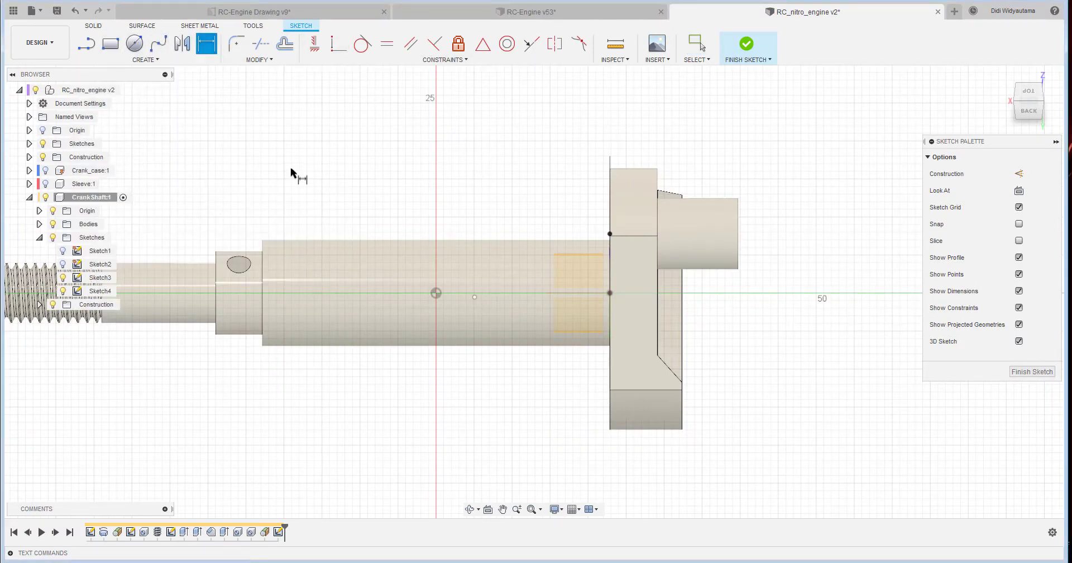
left_click(475, 297)
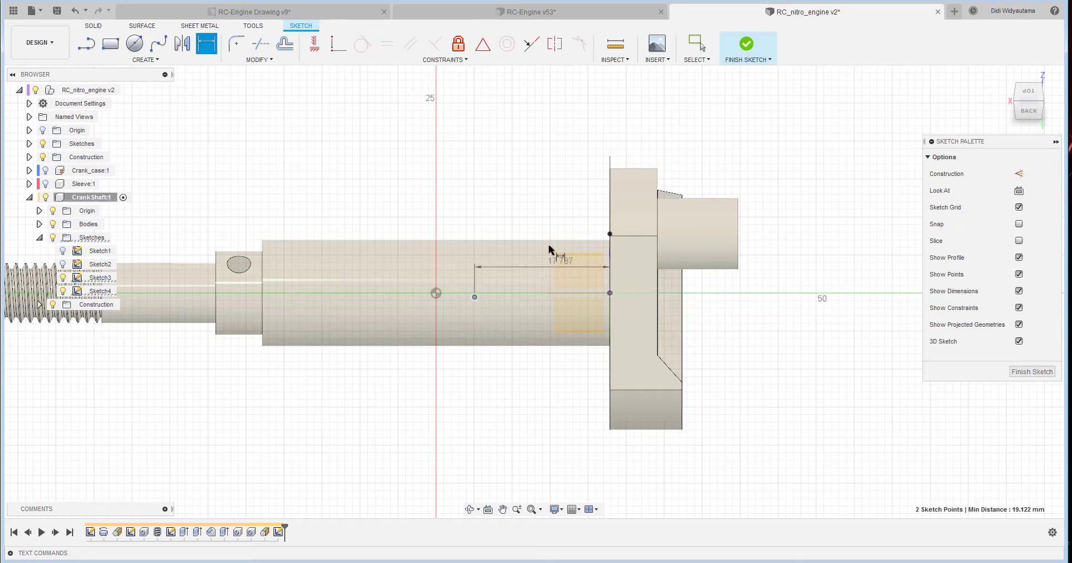
left_click(537, 217)
type("22.25")
key("Return")
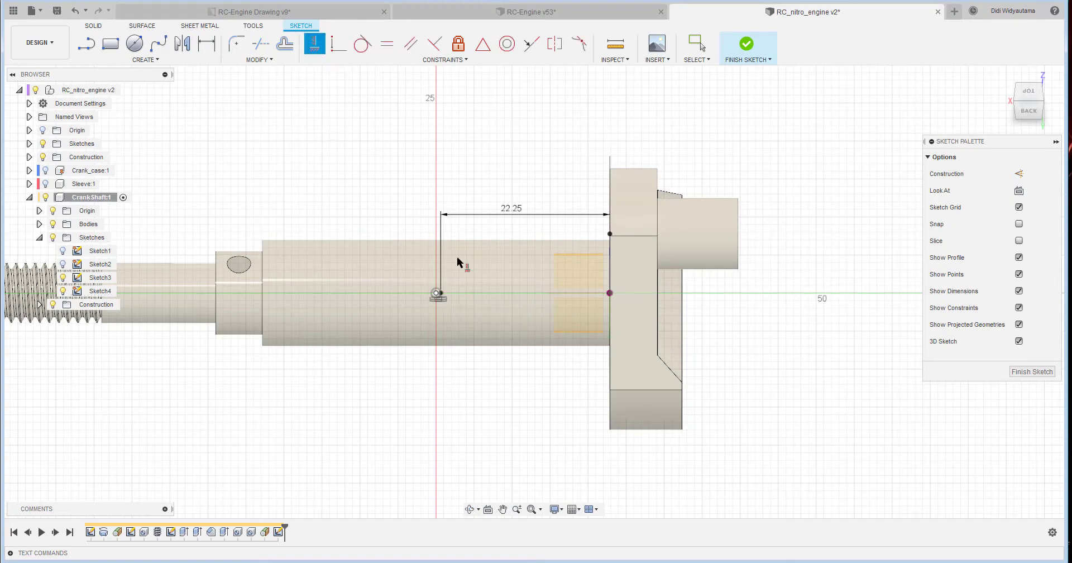
key("Escape")
scroll(458, 293, "up", 8)
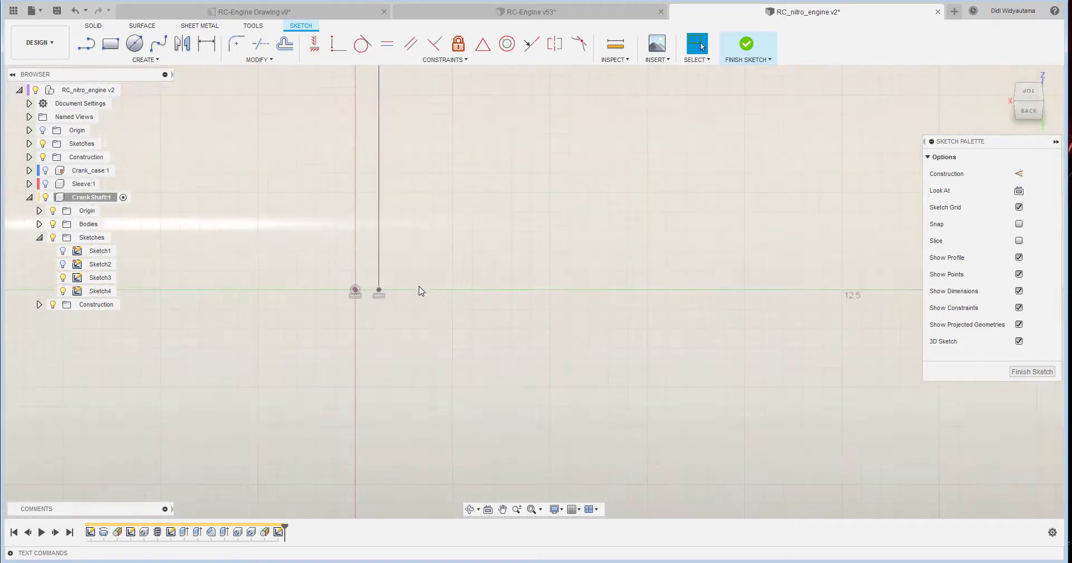
left_click(747, 55)
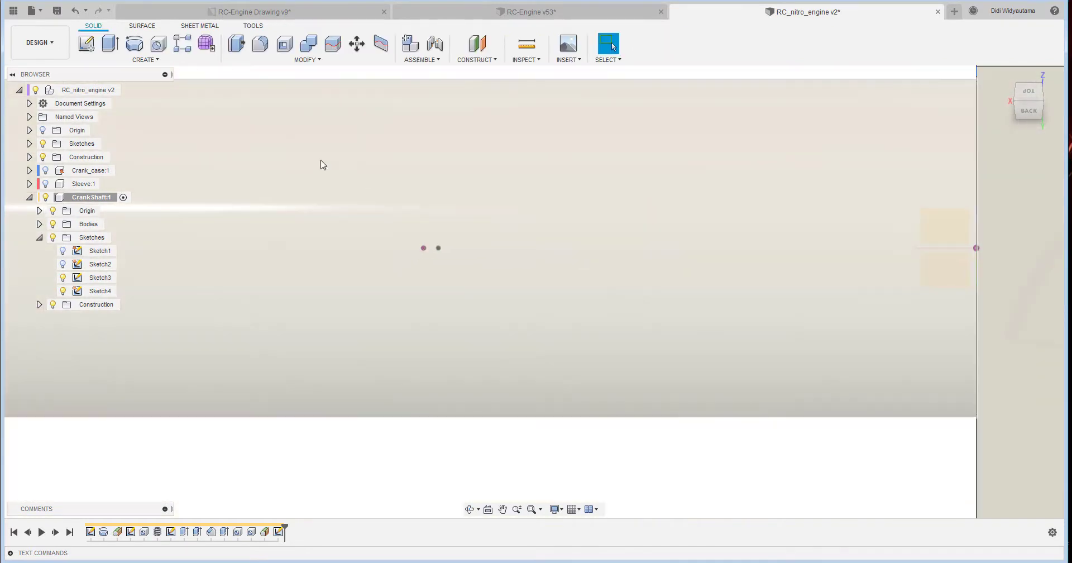
Cut a simple 9 mm diameter hole, 7 mm deep with a 118-degree drill point, into the shaft at the sketched point.
key("h")
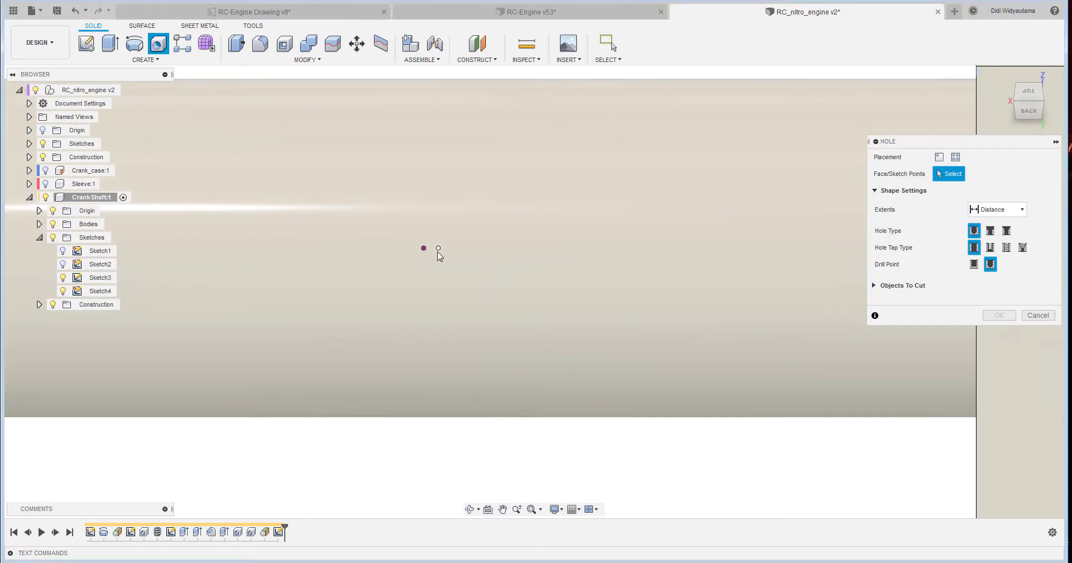
left_click(439, 248)
middle_click_drag(670, 247, 721, 298, "shift")
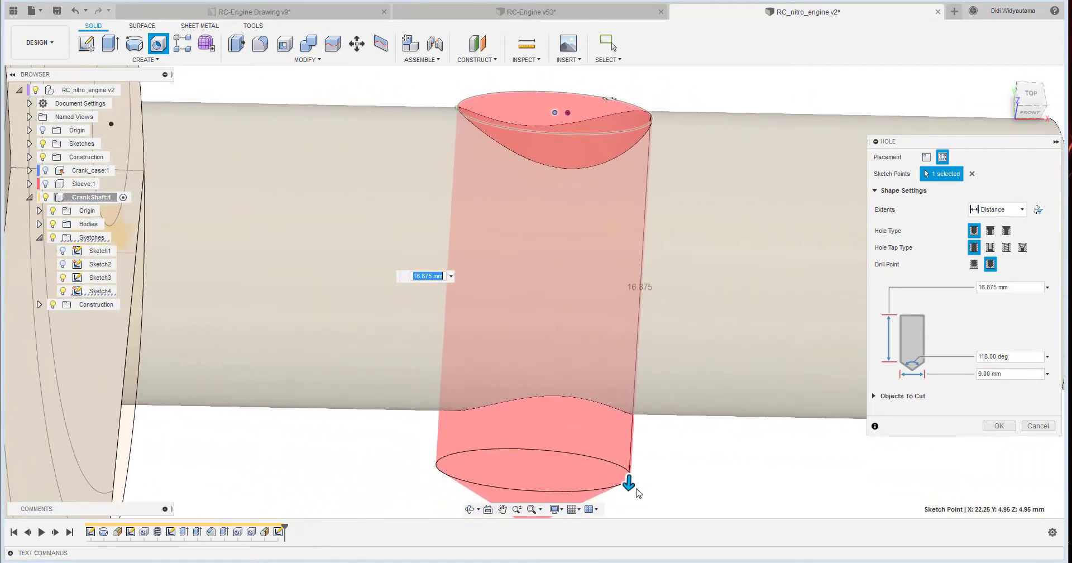
left_click_drag(631, 485, 608, 302)
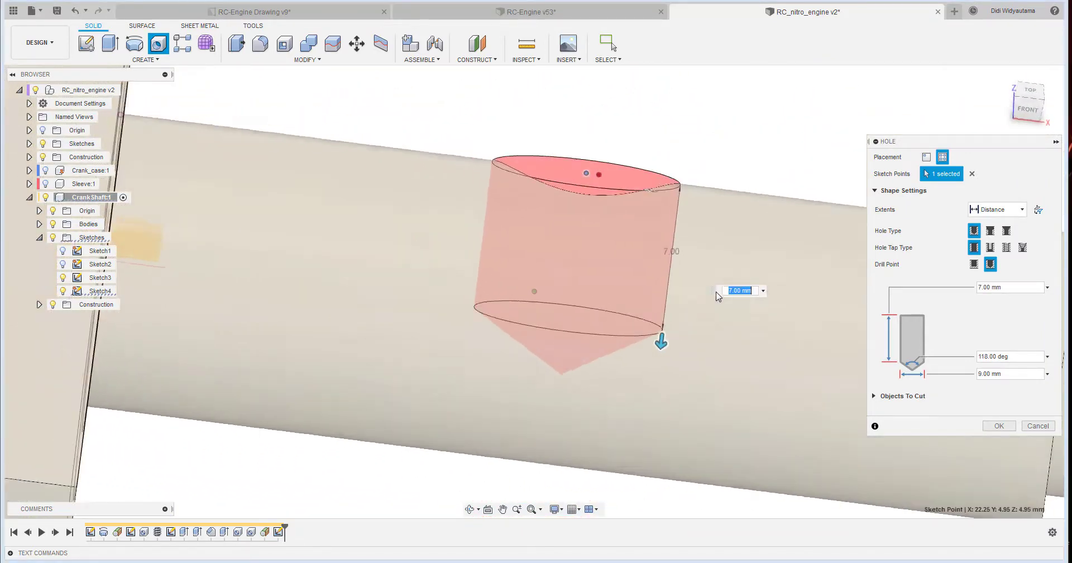
left_click(749, 289)
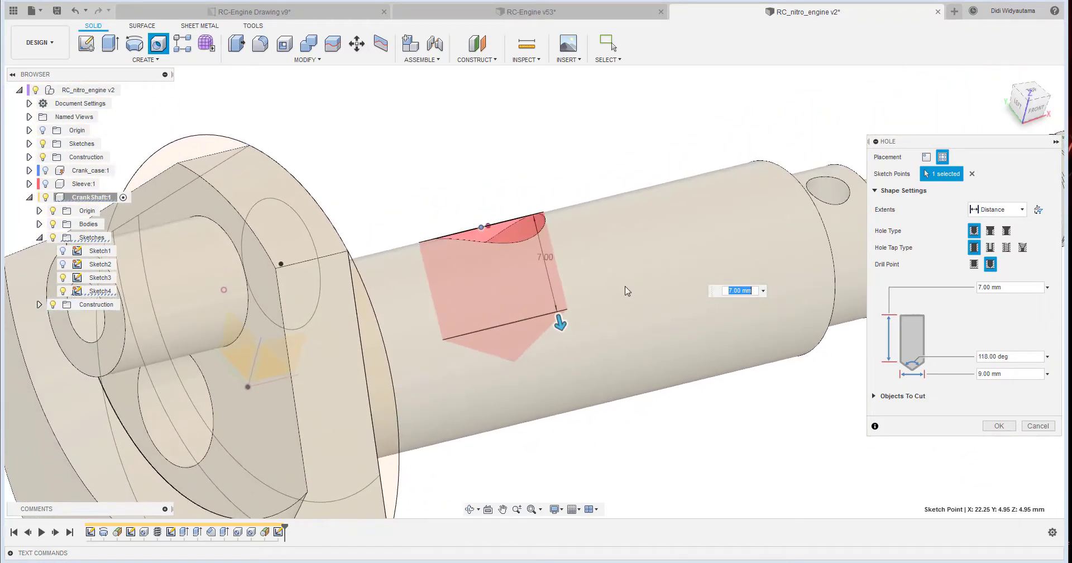
left_click(999, 425)
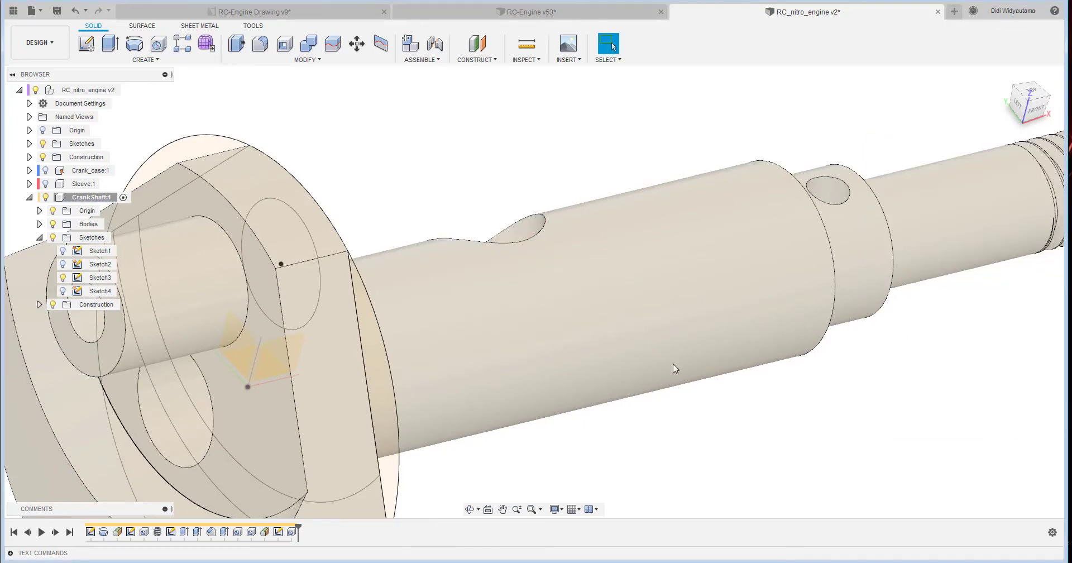
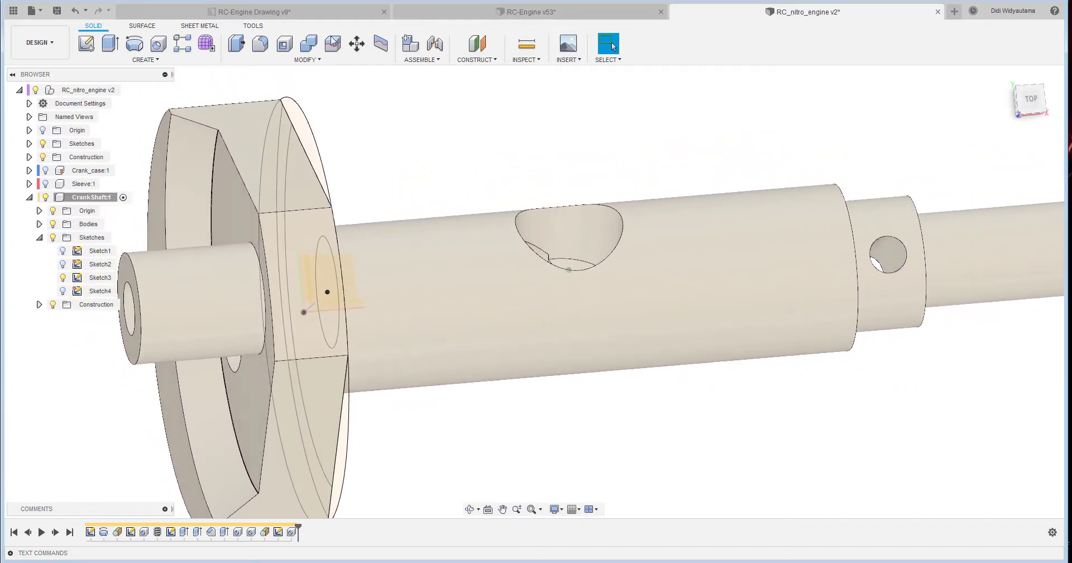
Recheck the opening's location in RC-Engine Drawing and redimension the hole's sketch point 22.25 mm from the web's pin-side face.
left_click(314, 13)
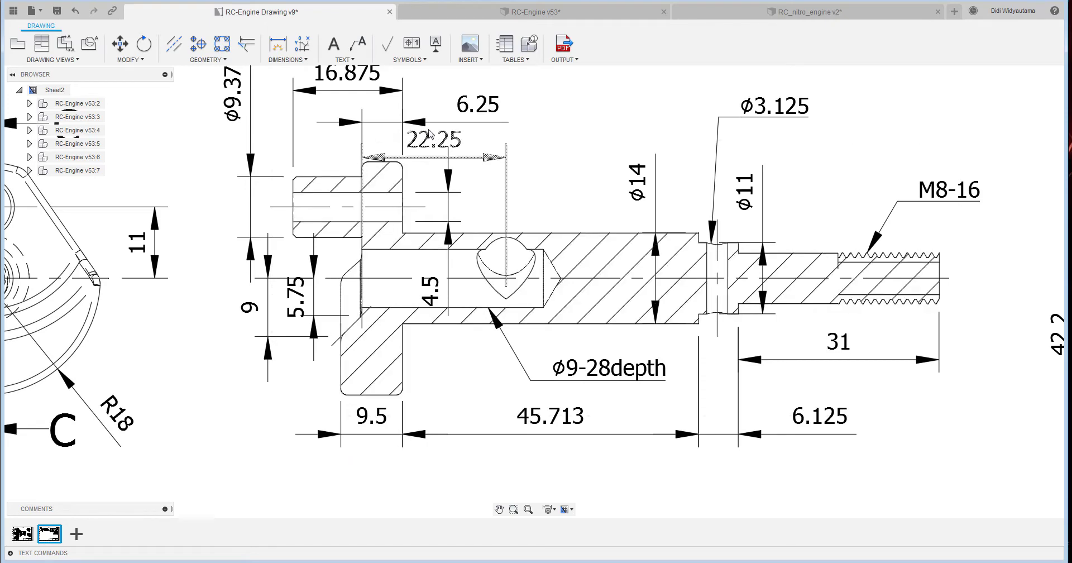
left_click(829, 17)
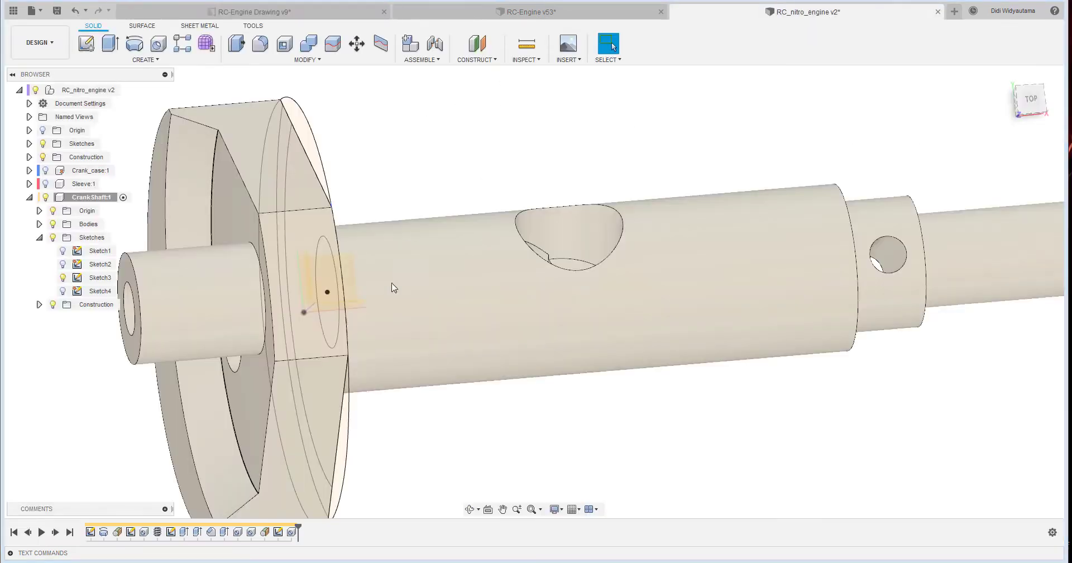
double_click(277, 532)
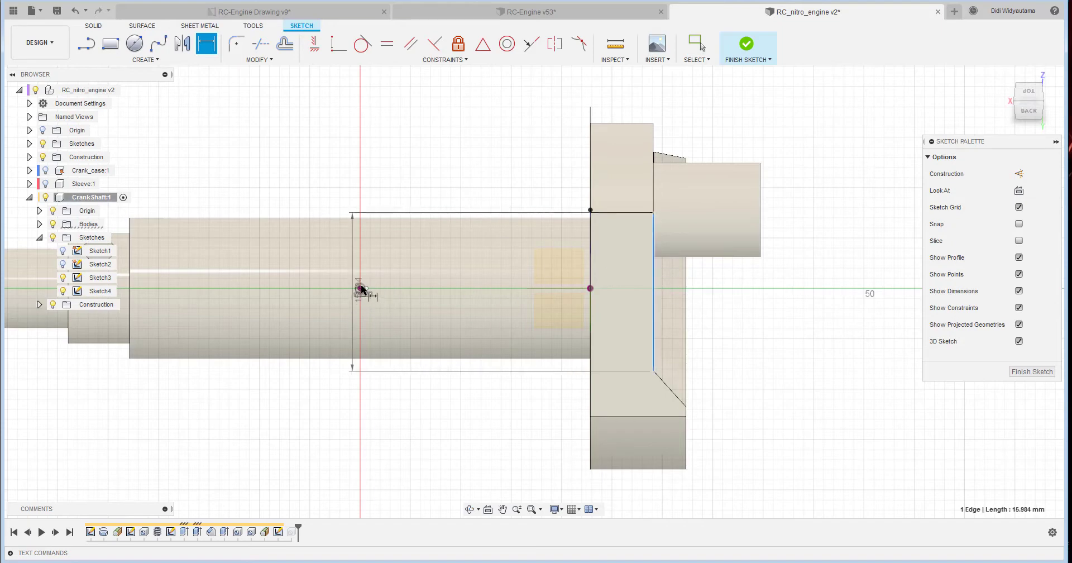
left_click(488, 162)
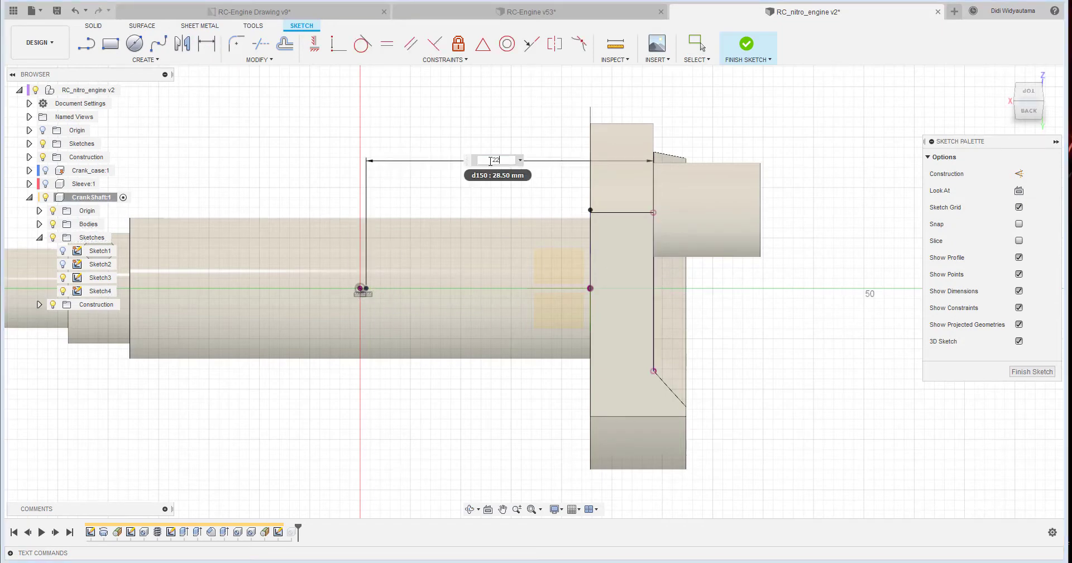
type("22.52")
key("Return")
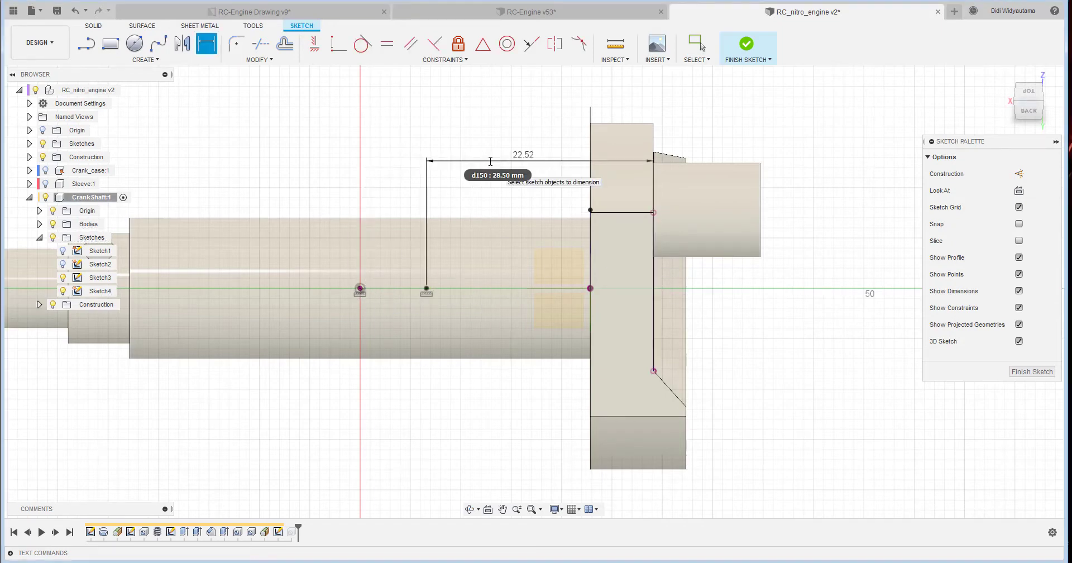
double_click(530, 155)
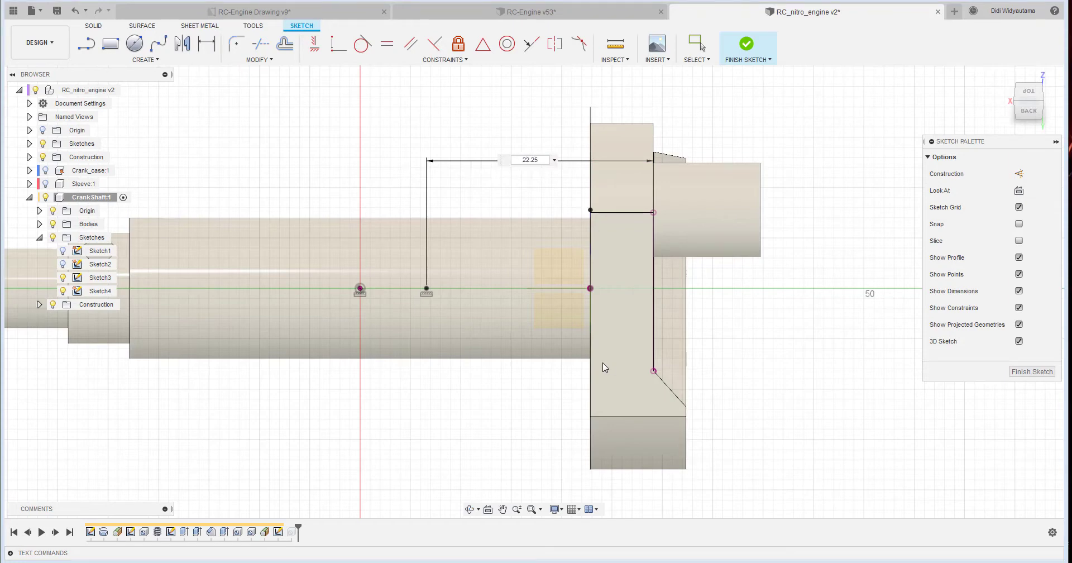
key("Return")
key("d")
left_click(746, 49)
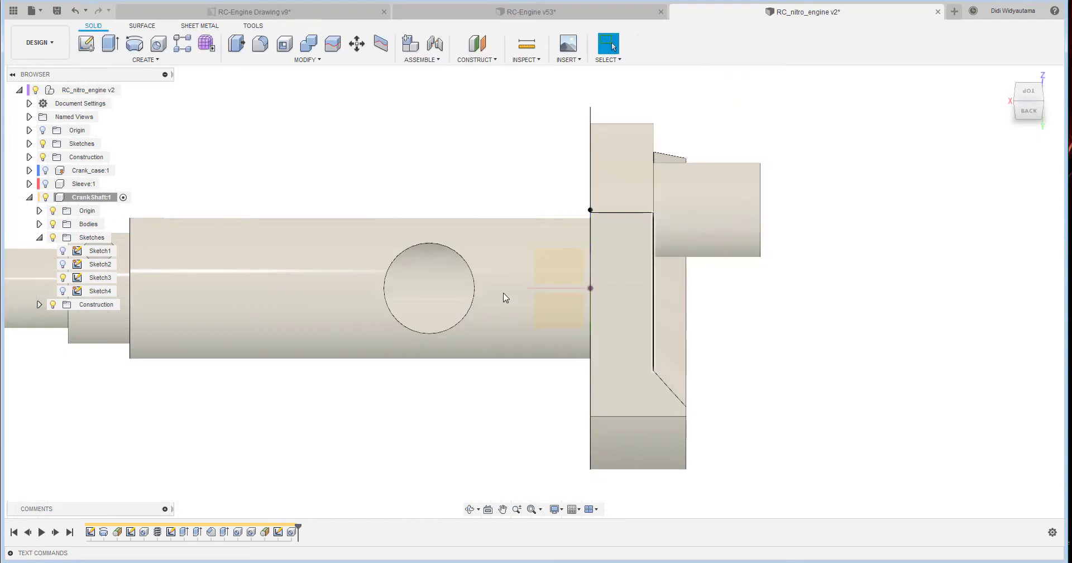
Hide Sketch3 and round the four corner edges of the crankshaft's web and counterweight with a 1 mm fillet.
mouse_move(697, 256)
middle_mouse_down("shift")
mouse_move(714, 257)
mouse_move(573, 176)
mouse_move(582, 182)
mouse_move(571, 236)
mouse_move(447, 303)
mouse_move(155, 249)
mouse_move(567, 184)
mouse_move(489, 160)
mouse_move(727, 441)
middle_mouse_up("shift")
left_click(62, 278)
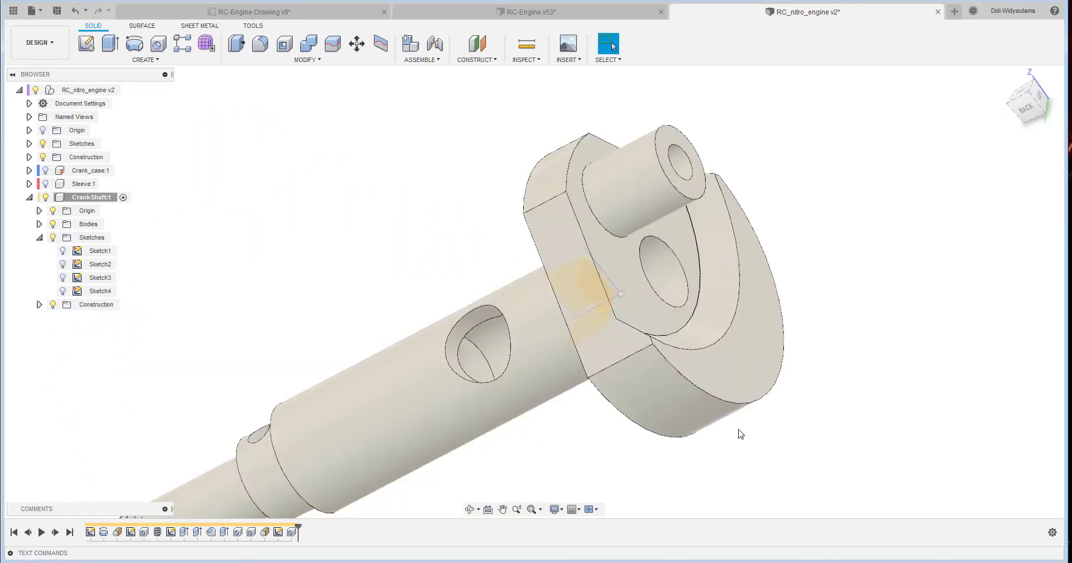
middle_click_drag(773, 416, 450, 191, "shift")
key("f")
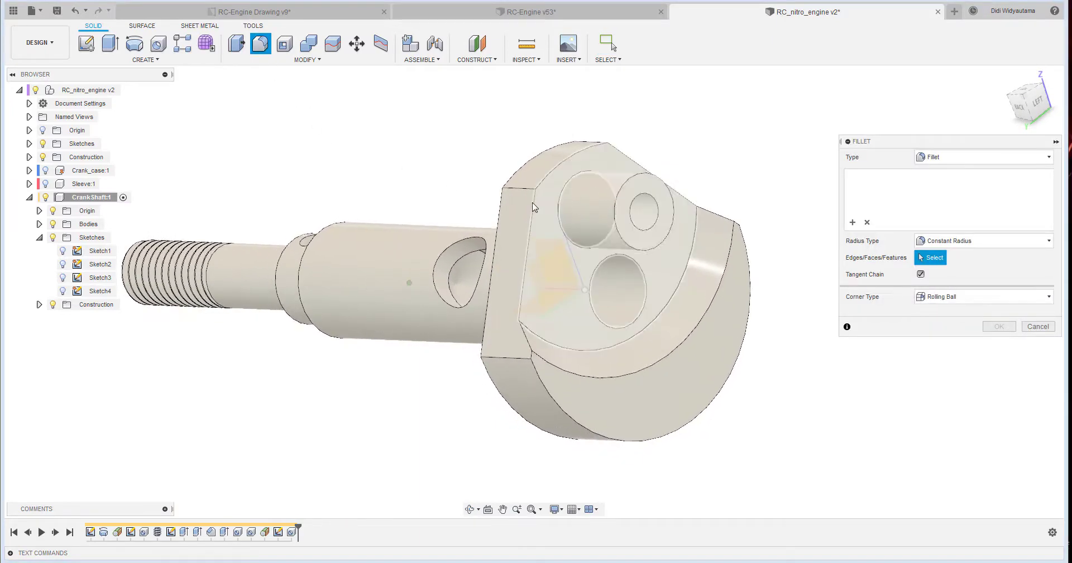
left_click(587, 143)
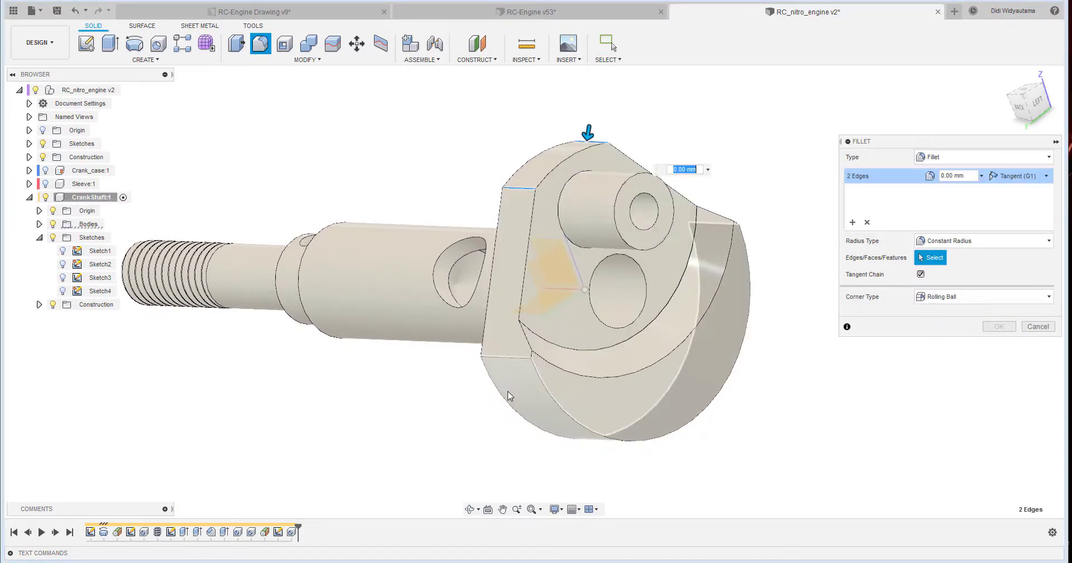
left_click(512, 364)
middle_click_drag(718, 270, 380, 376, "shift")
left_click(380, 376)
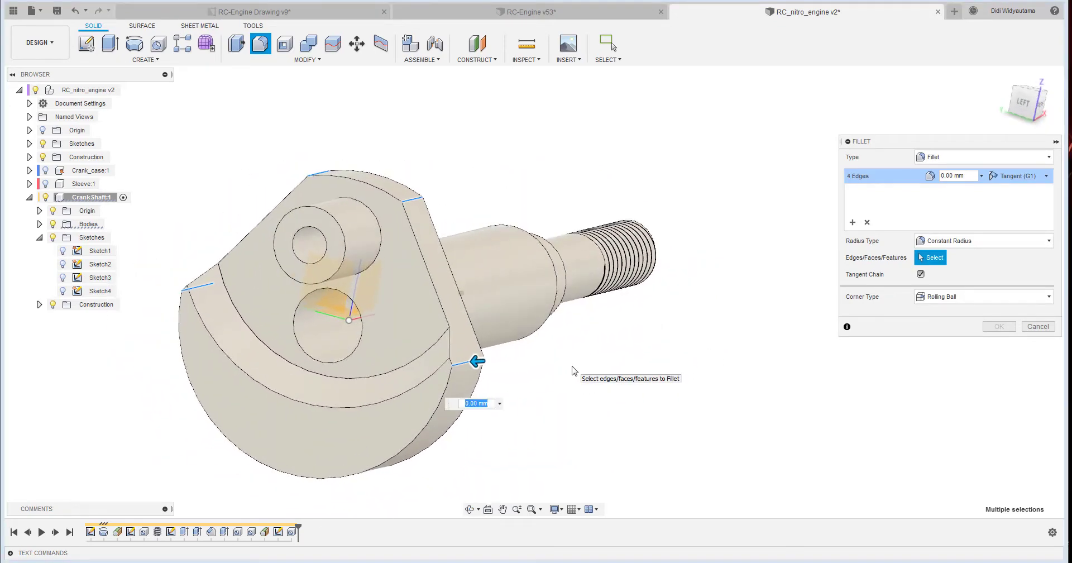
middle_click_drag(574, 371, 921, 342, "shift")
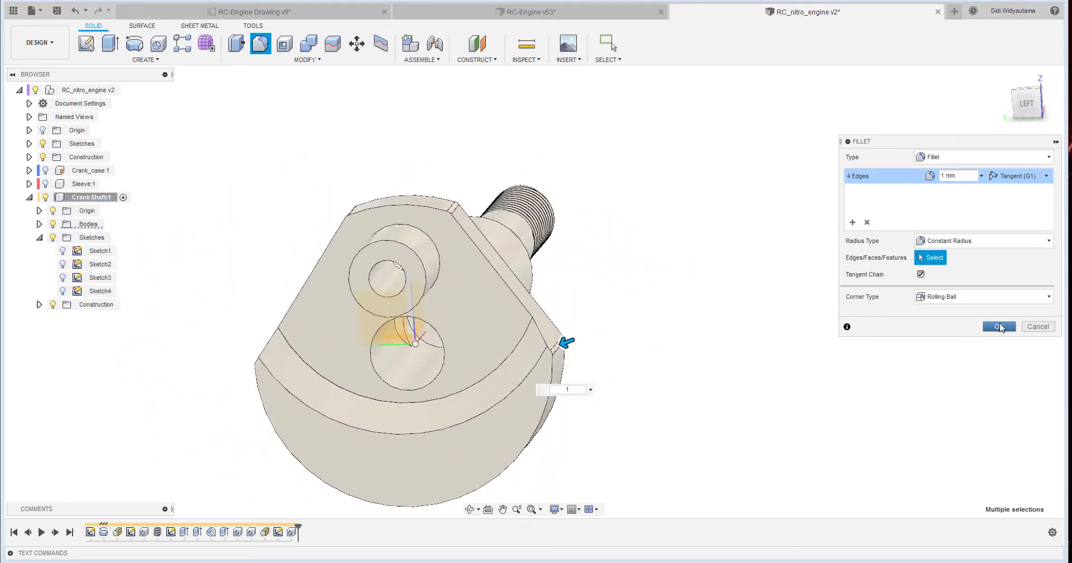
left_click(999, 327)
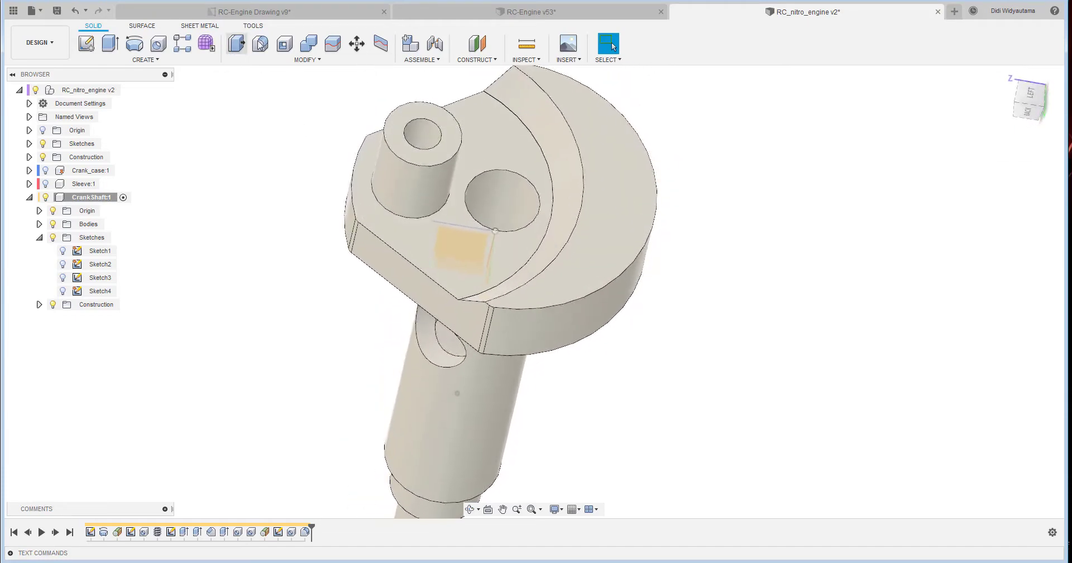
Apply a 1 mm fillet to both curved edges of the sloped face between the web and counterweight.
key("f")
left_click(555, 138)
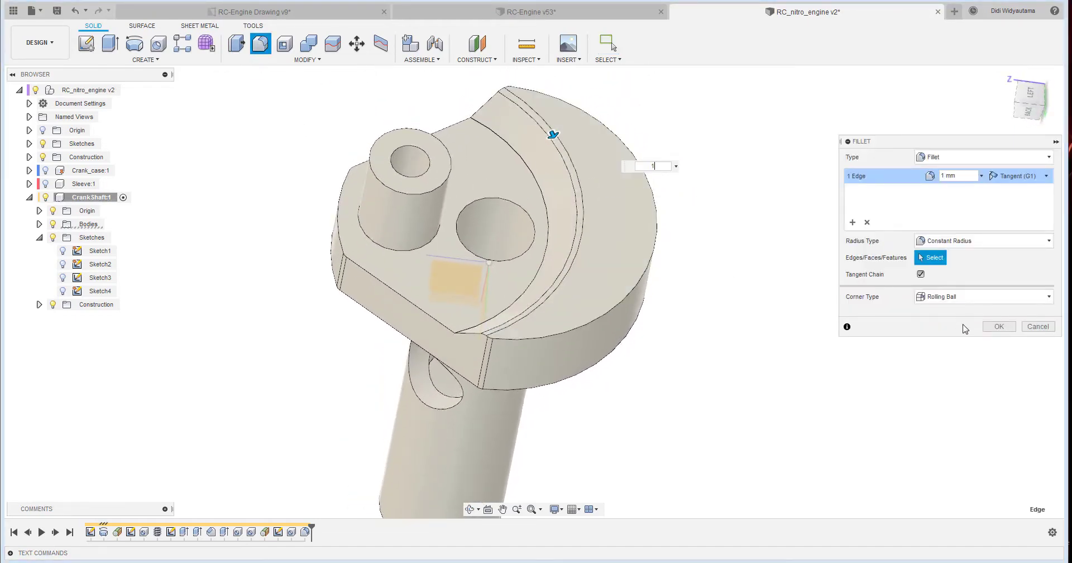
middle_click_drag(645, 358, 494, 380, "shift")
scroll(481, 358, "up", 10)
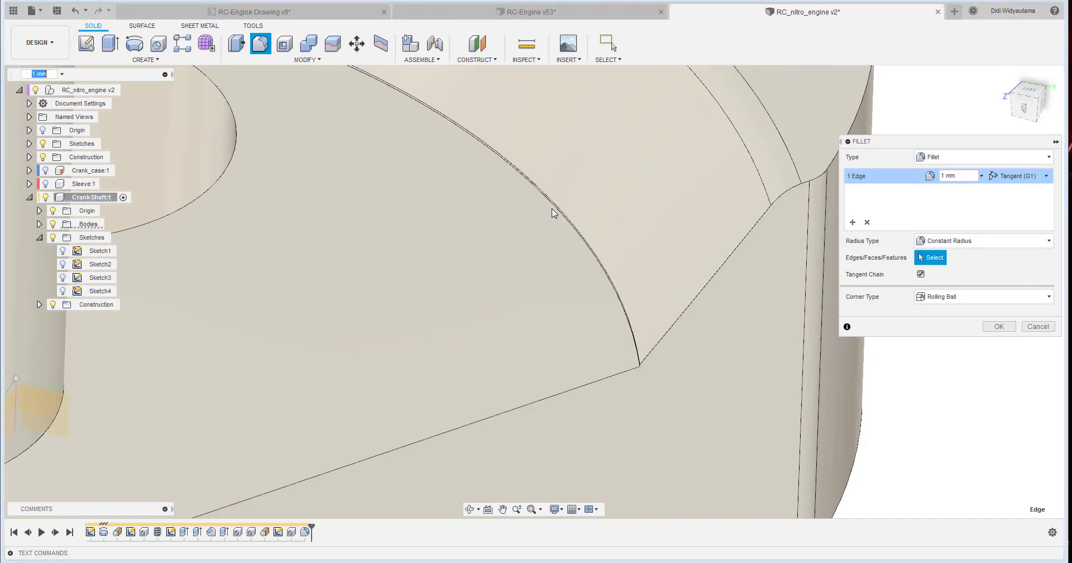
scroll(685, 329, "down", 2)
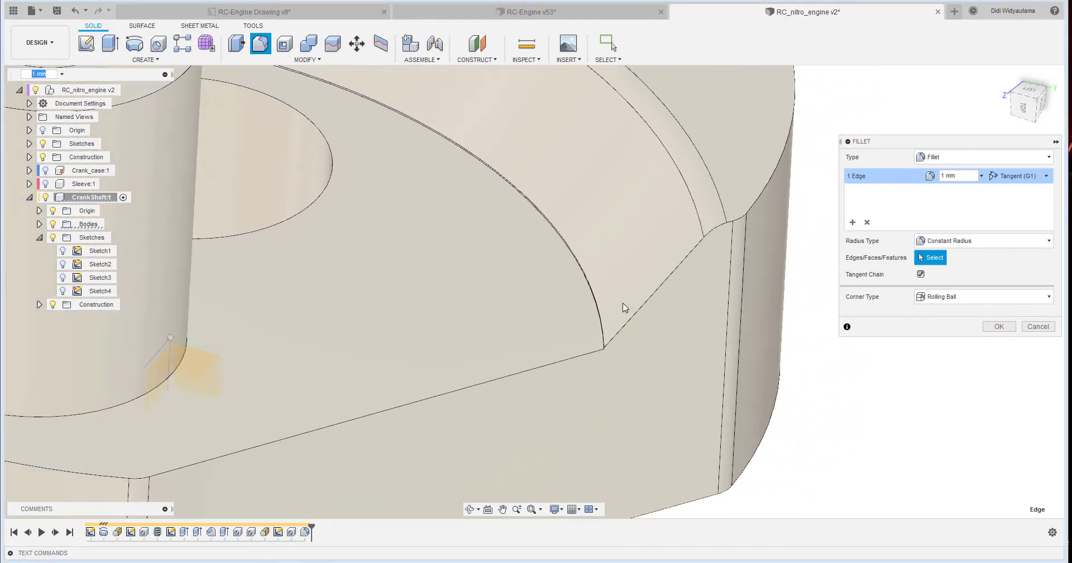
left_click(561, 244)
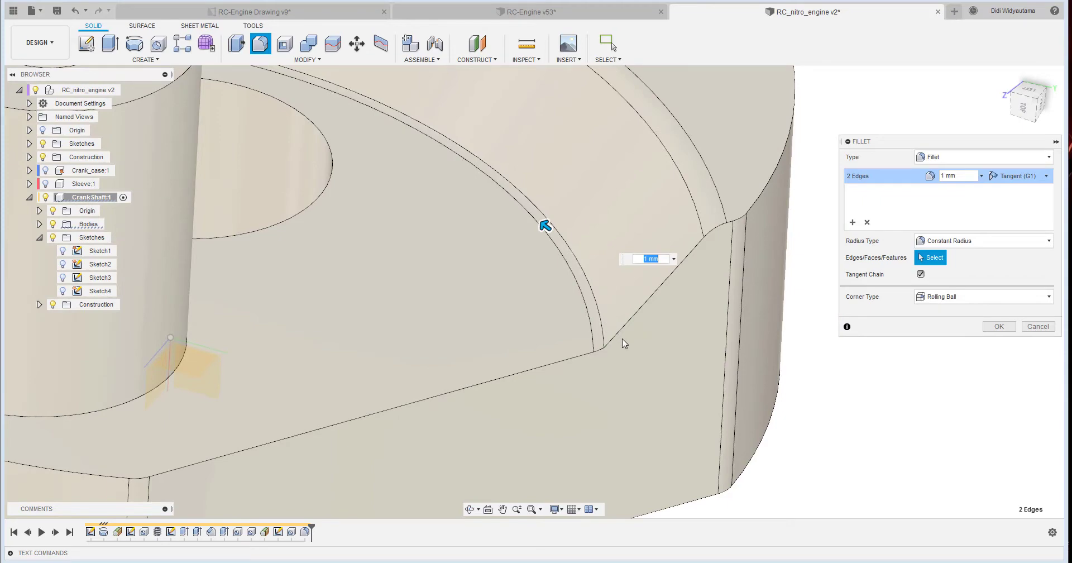
left_click(996, 326)
Fillet the outer edge chains around the pin side of the web and counterweight with a 1 mm radius.
key("f")
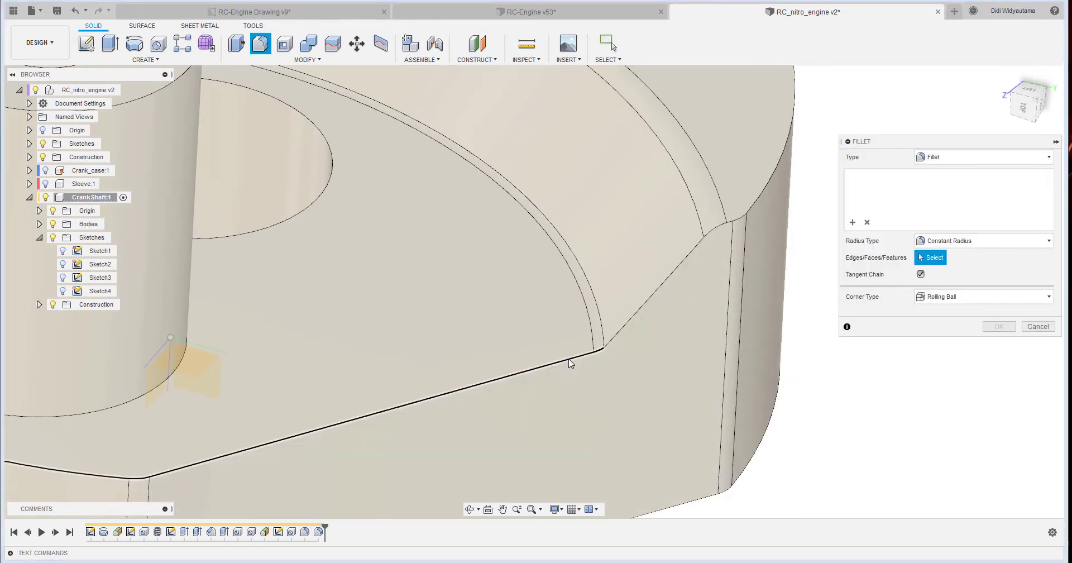
left_click(571, 356)
left_click(624, 324)
scroll(603, 298, "down", 4)
middle_click_drag(603, 298, 778, 329)
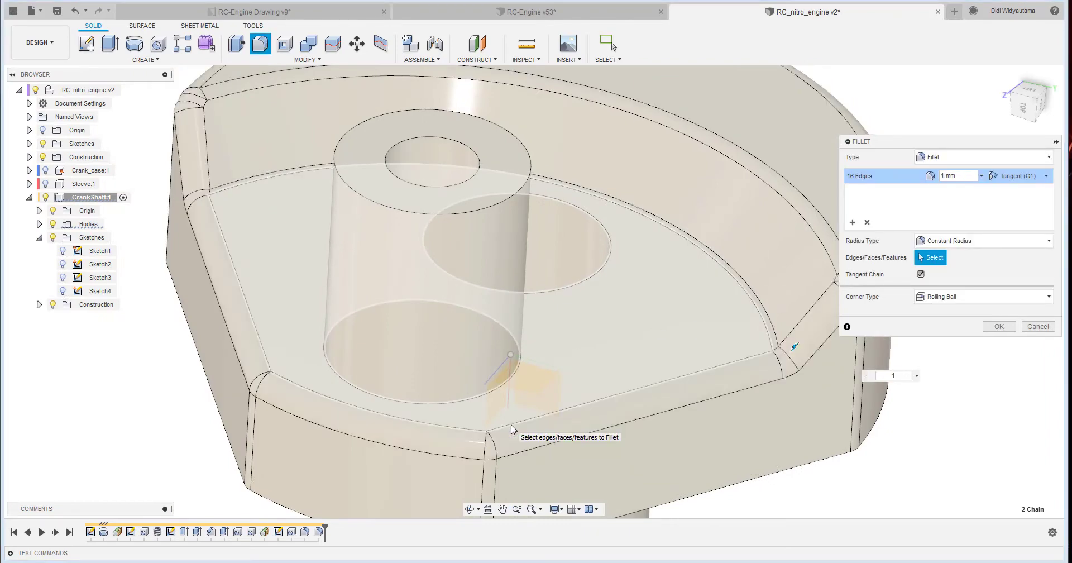
left_click(1012, 329)
middle_click_drag(729, 359, 635, 266)
scroll(637, 268, "down", 2)
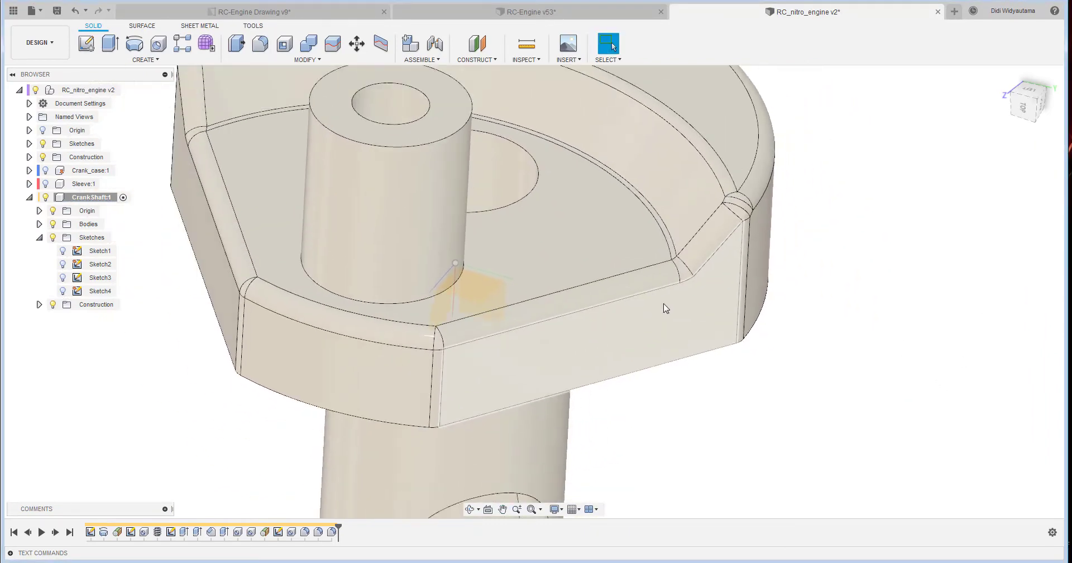
Fillet the outer edge chain on the web's shaft side with a 1 mm radius.
key("f")
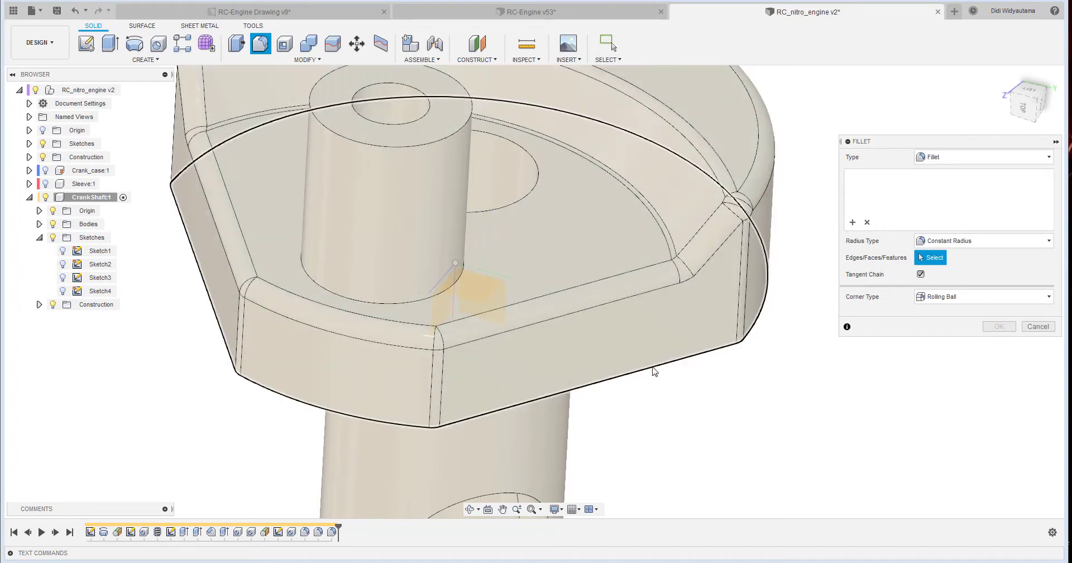
left_click(653, 366)
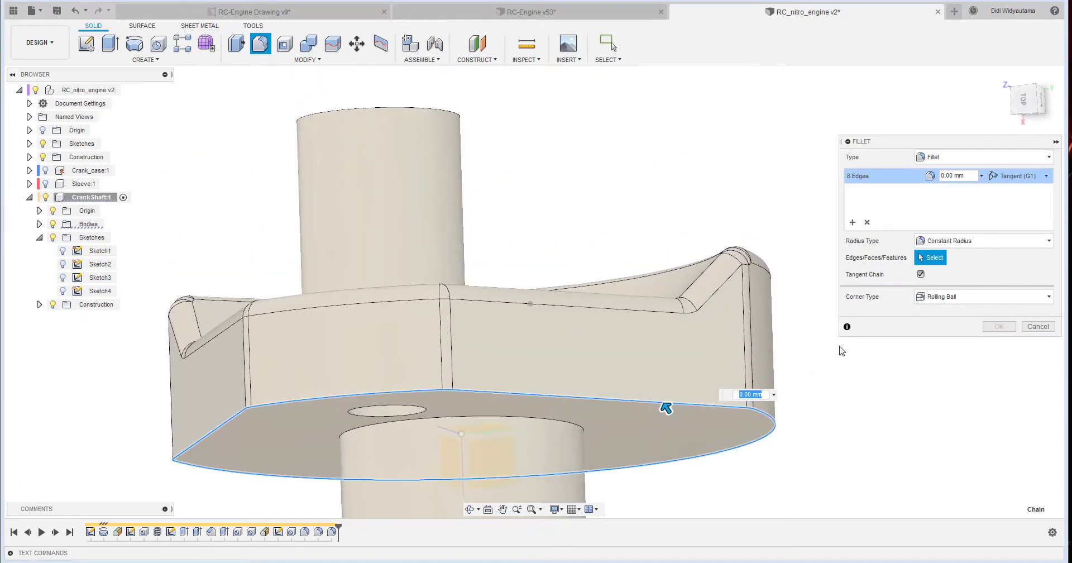
type("1")
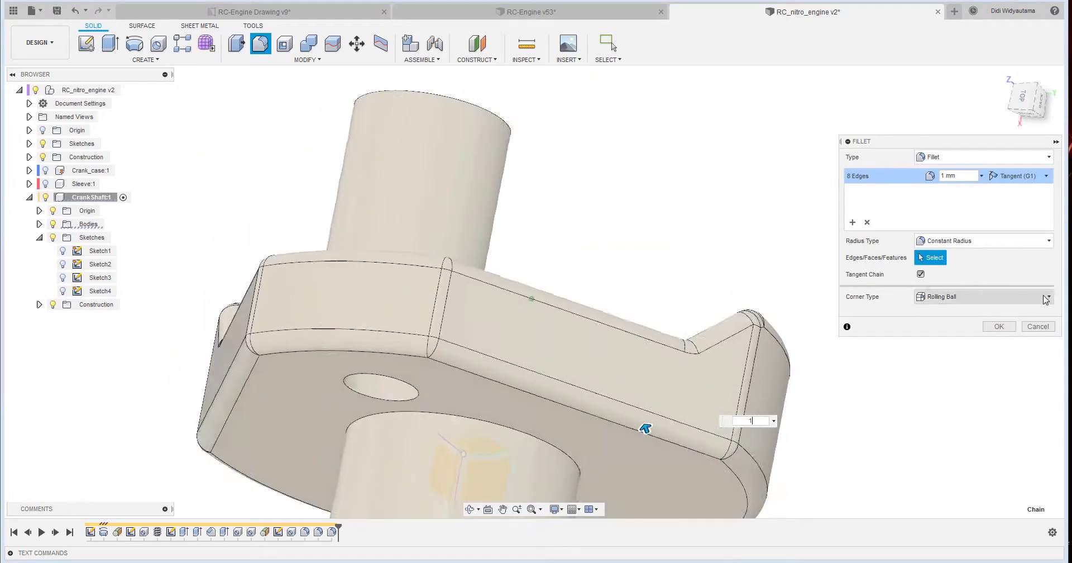
left_click(1000, 327)
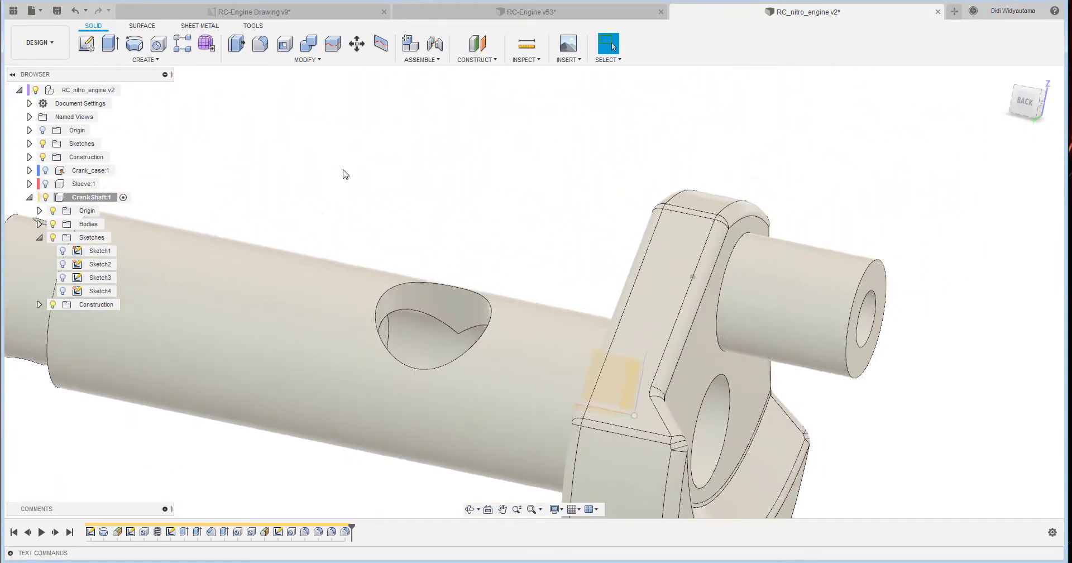
Chamfer the shaft opening's rim, the crank pin's outer end edge and the two shaft shoulder edges by an equal distance of 0.5 mm.
left_click(282, 62)
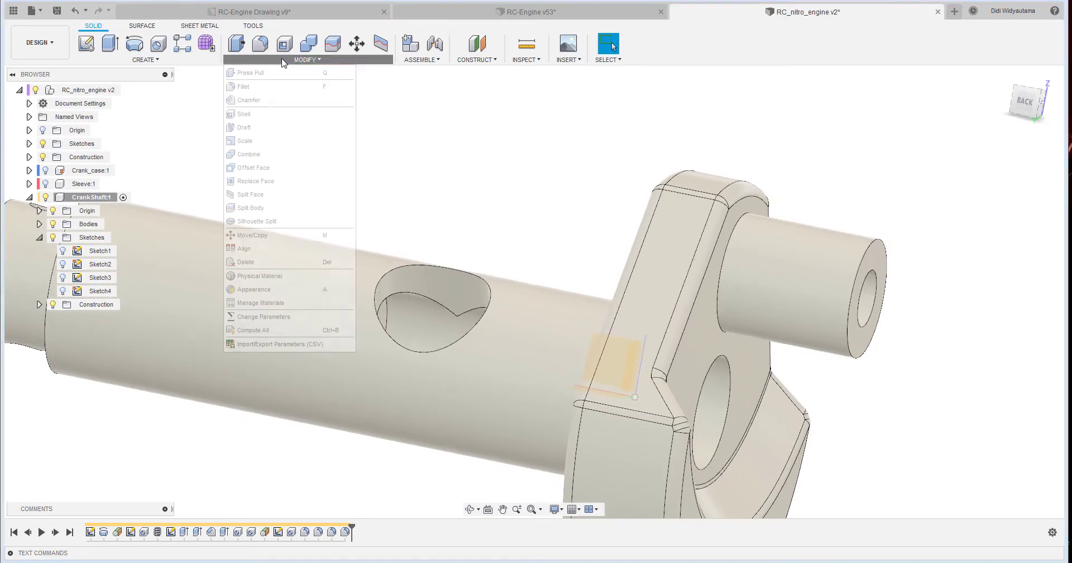
left_click(283, 115)
left_click(456, 269)
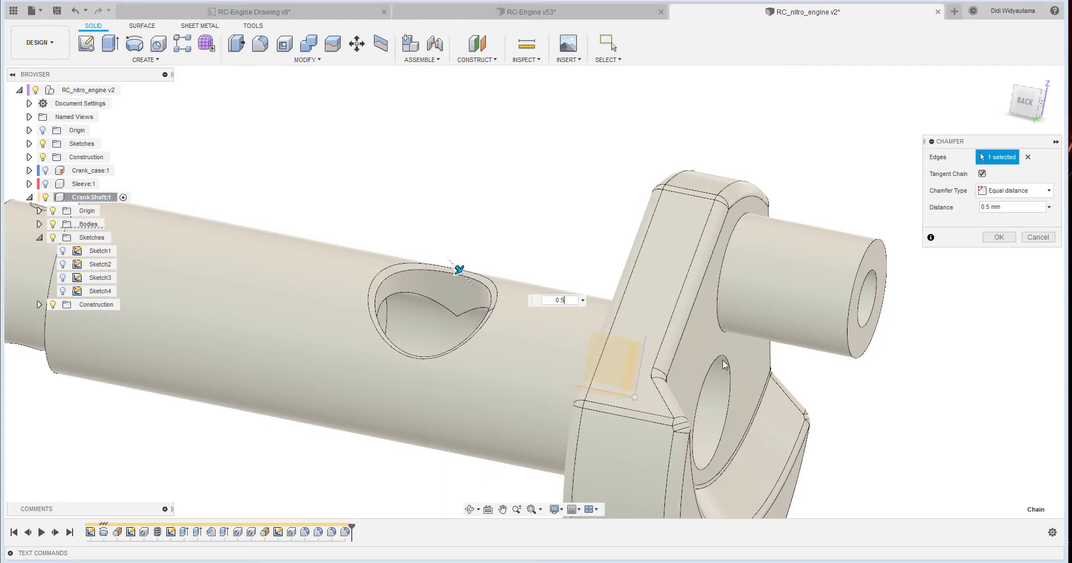
left_click(877, 252)
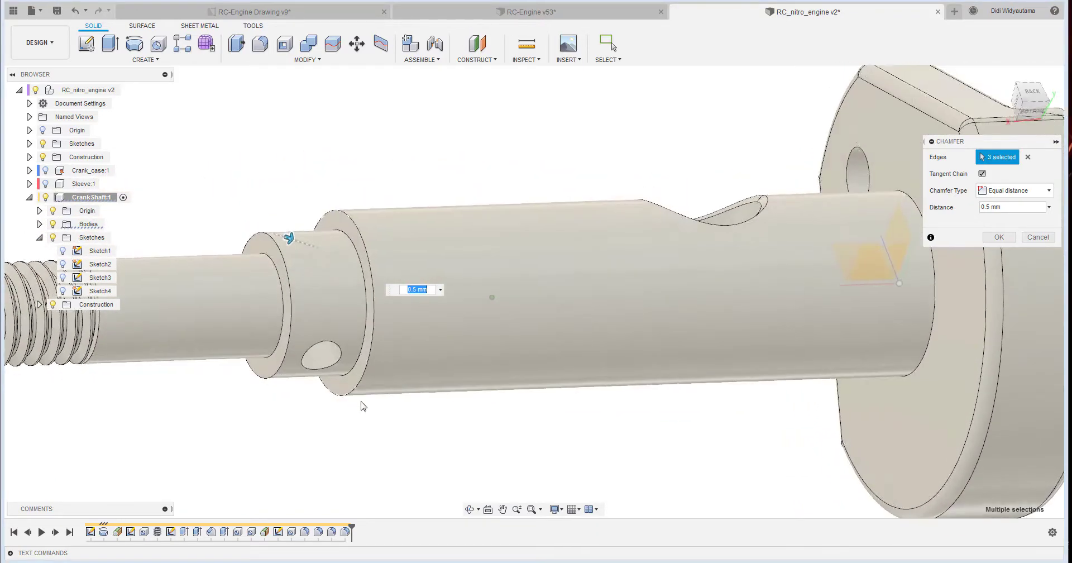
left_click(336, 368)
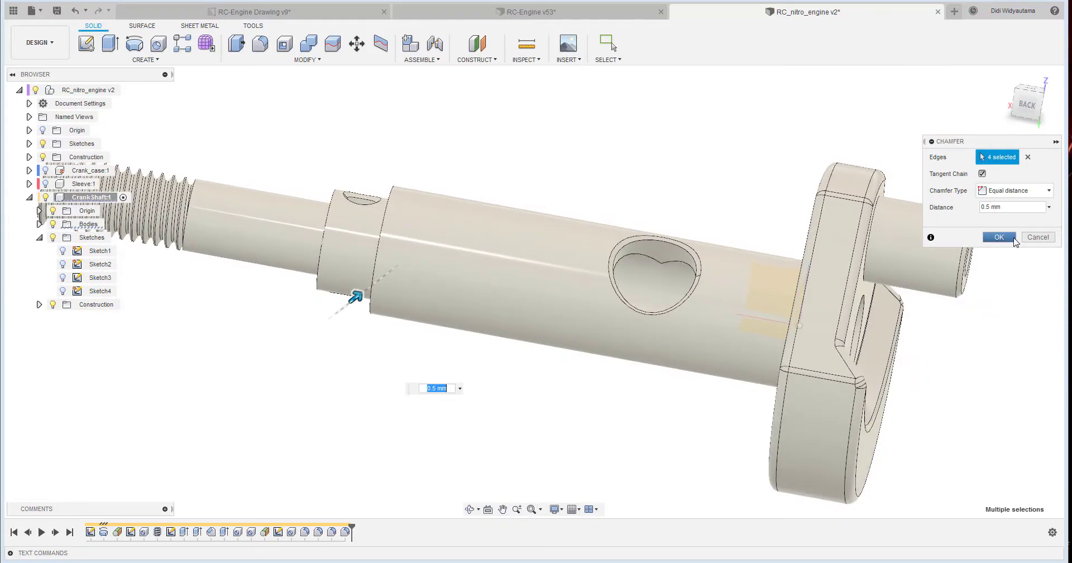
key("Return")
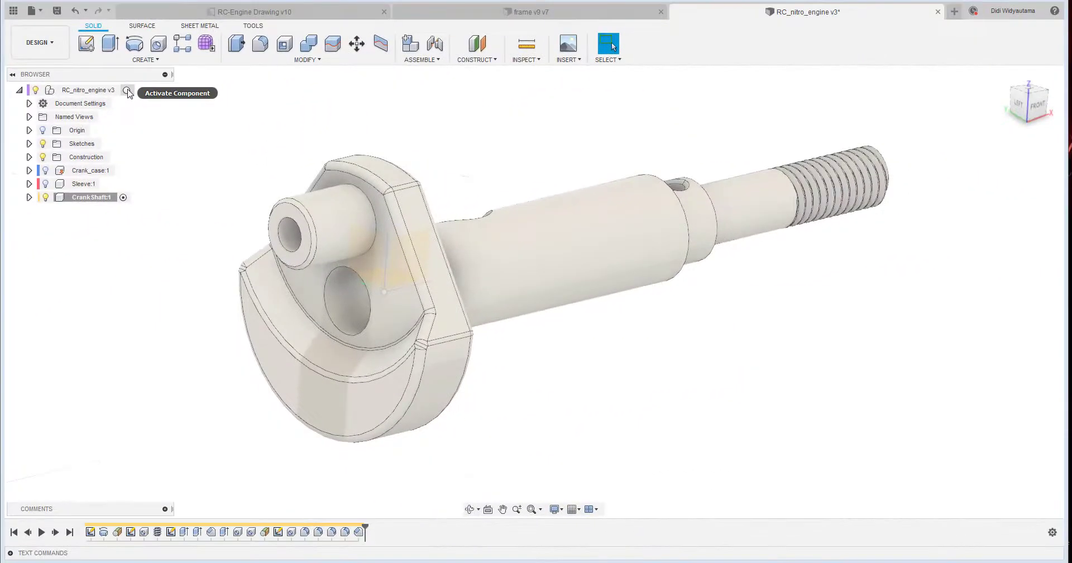
Activate the top-level RC_nitro_engine component and hide the CrankShaft component.
left_click(128, 91)
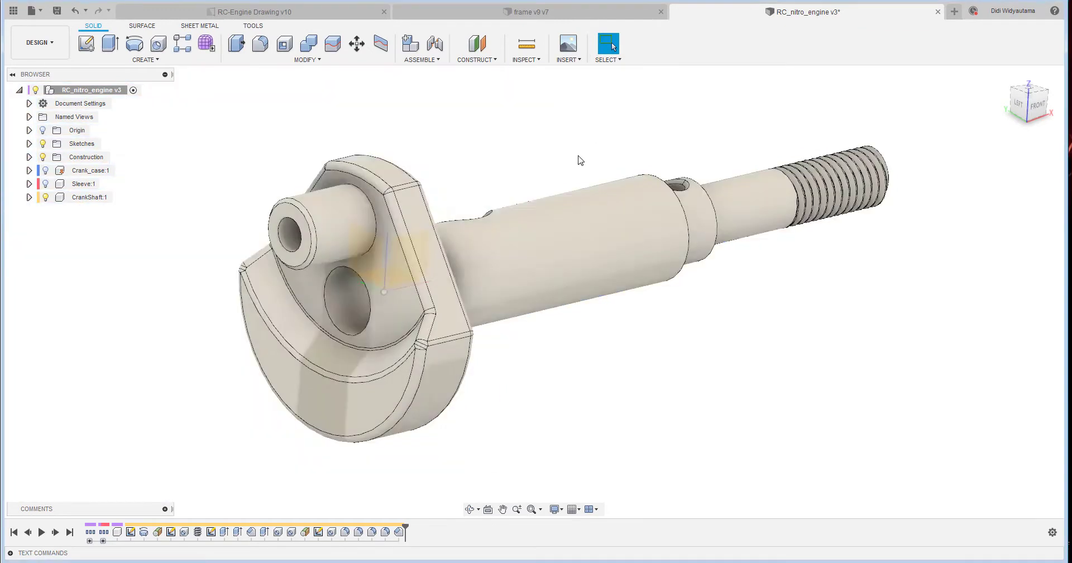
scroll(577, 160, "down", 3)
middle_click_drag(527, 189, 542, 209)
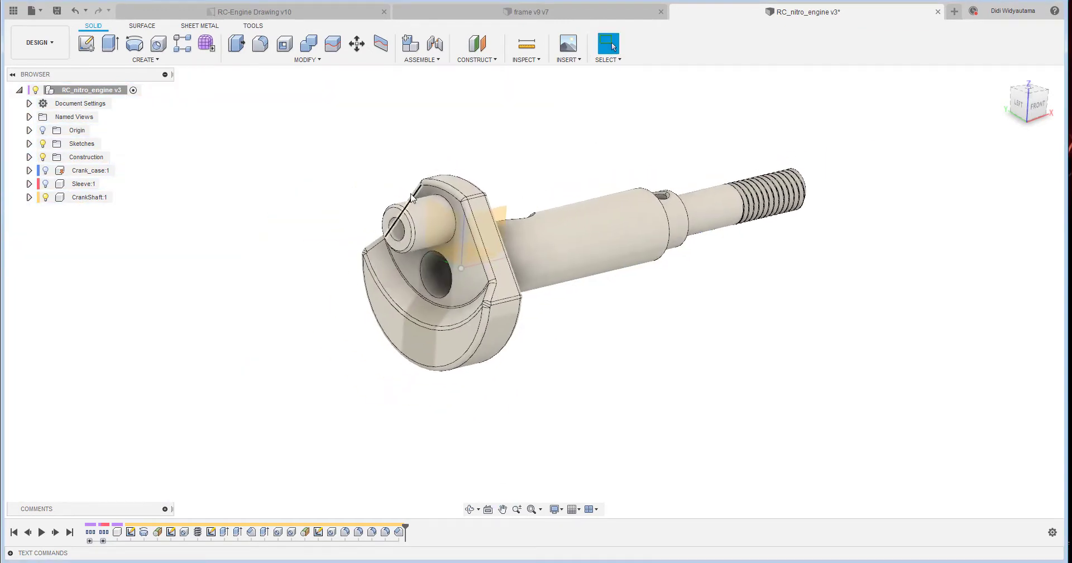
left_click(54, 198)
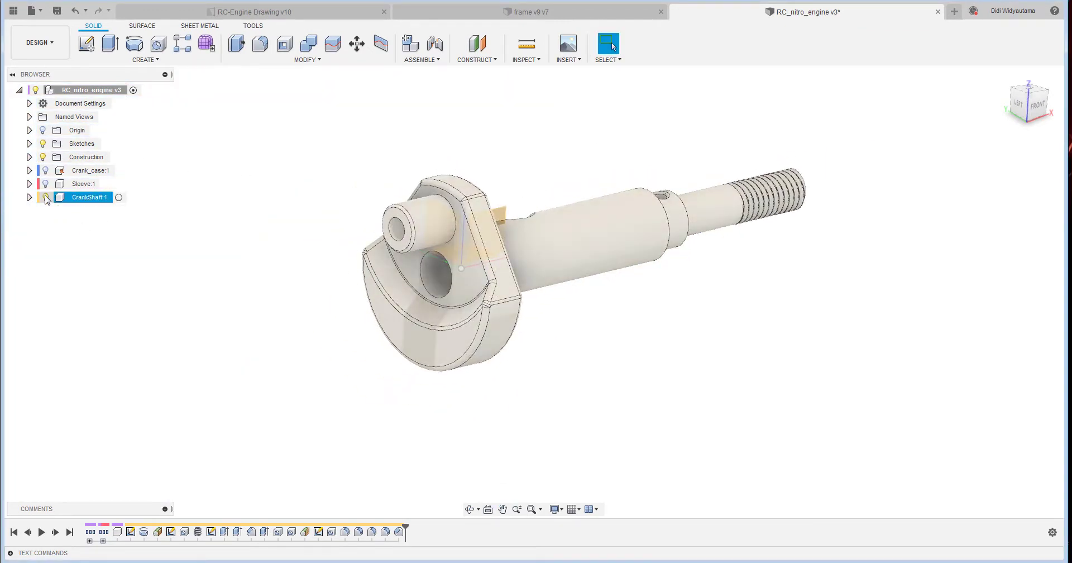
left_click(45, 197)
Create and activate a new empty component named "Conecting rod" under RC_nitro_engine.
left_click(157, 60)
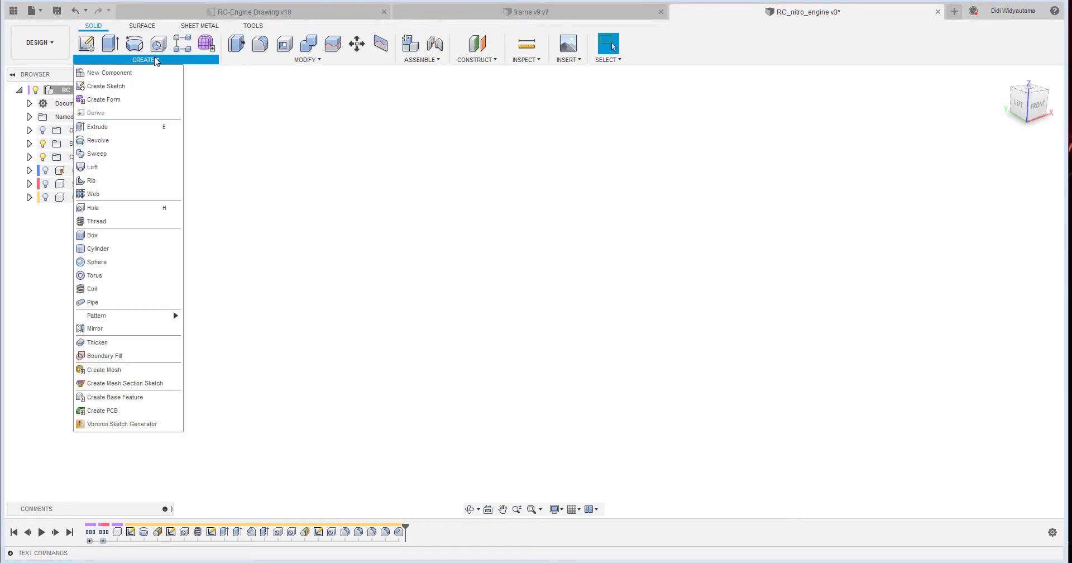
left_click(103, 75)
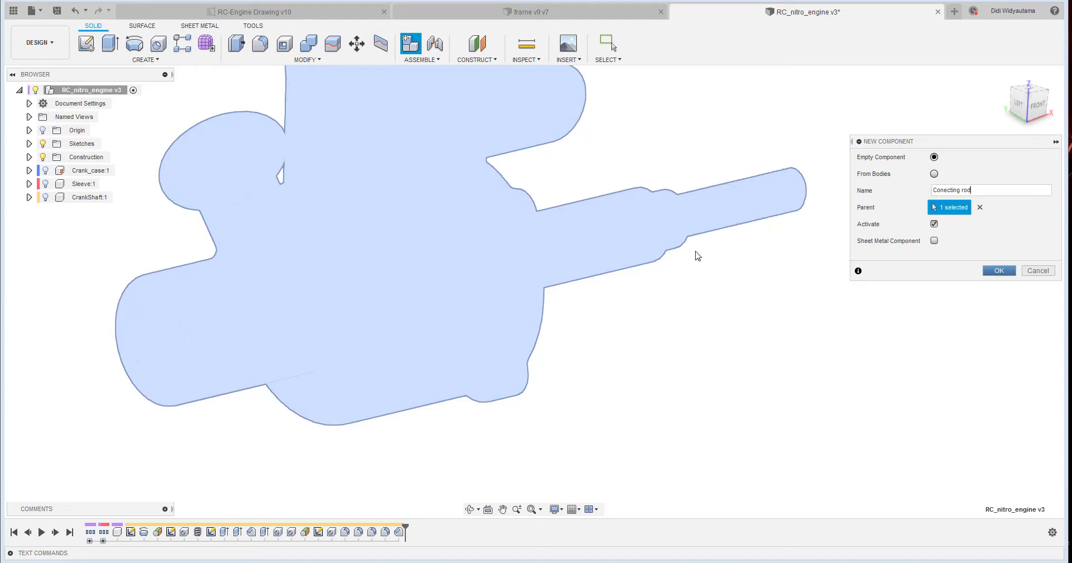
left_click(999, 271)
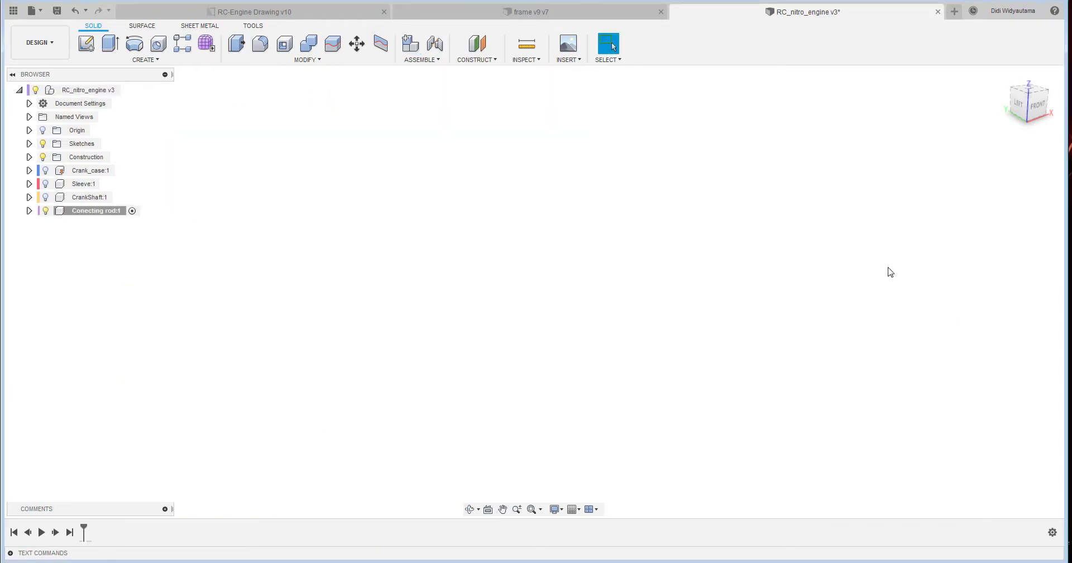
Start a sketch on the YZ plane and draw a 12.5 mm diameter circle centred on the origin.
left_click(86, 43)
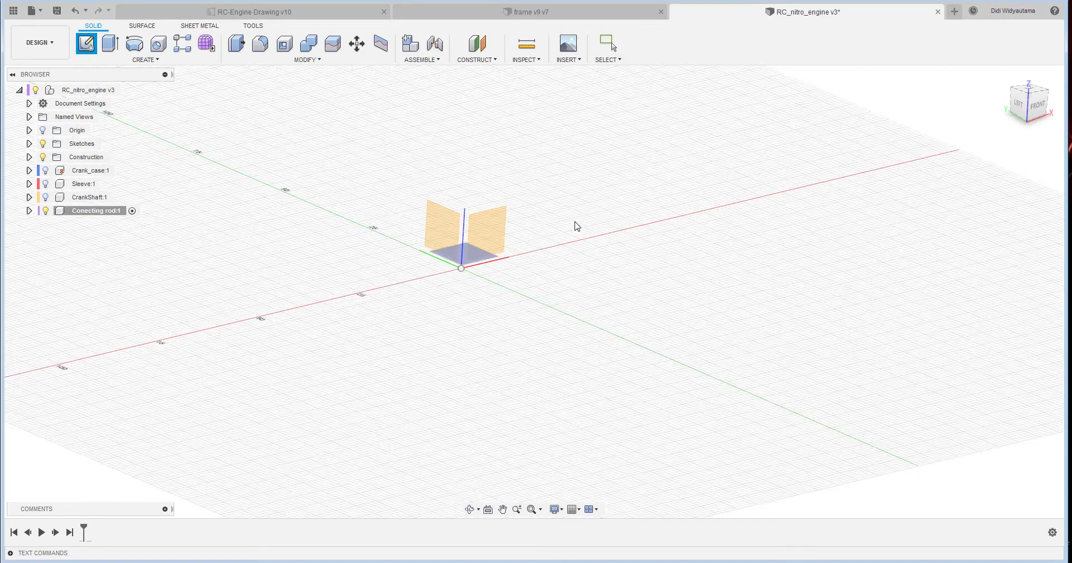
left_click(460, 212)
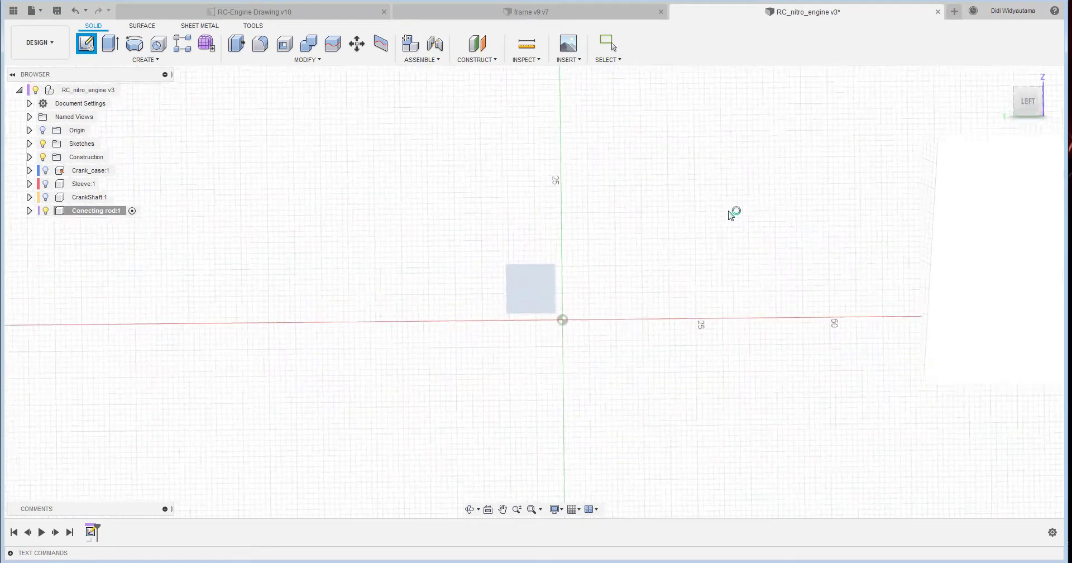
left_click(139, 44)
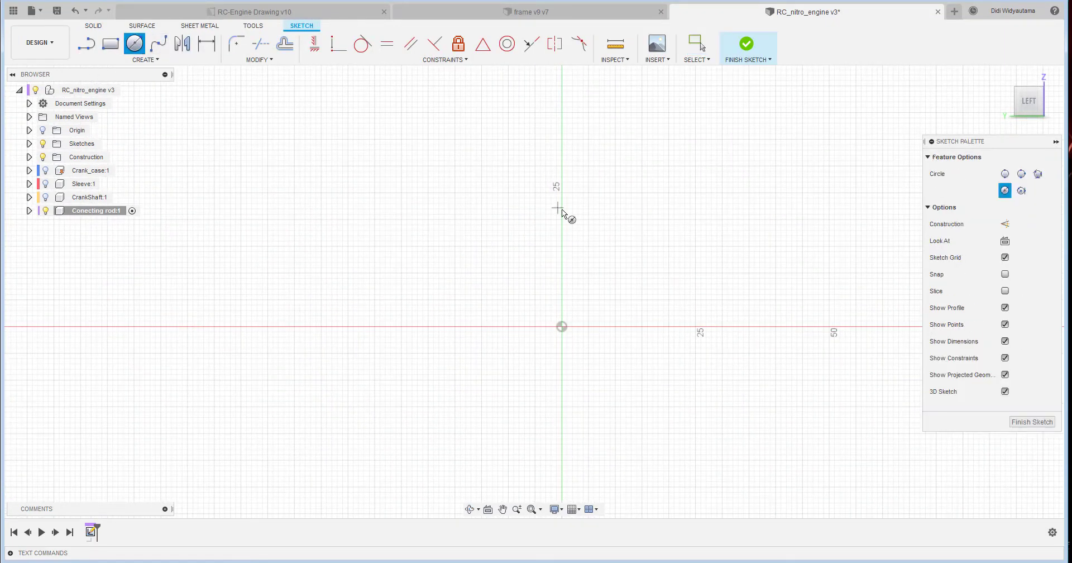
left_click(562, 327)
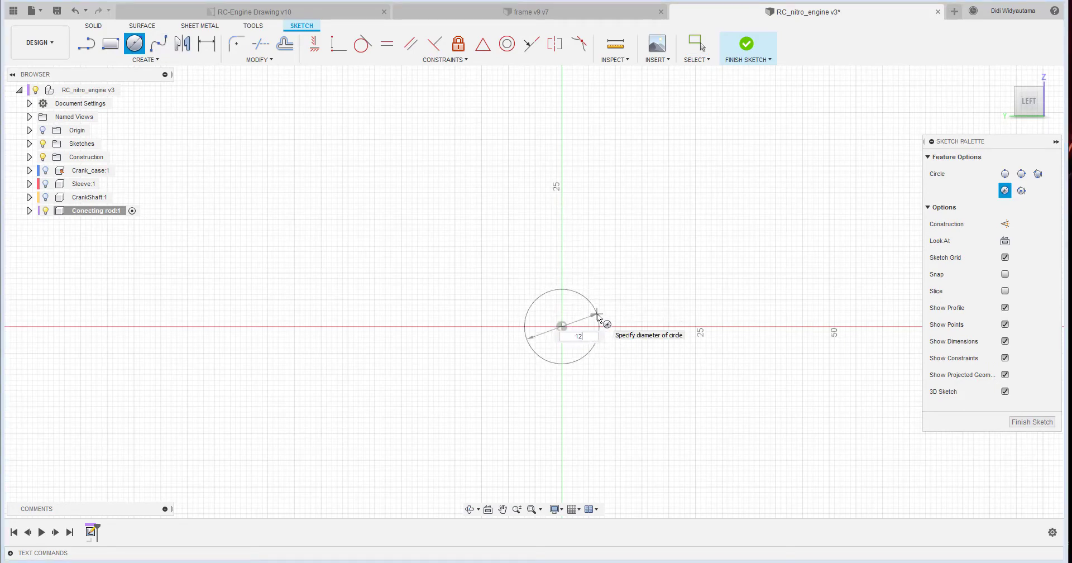
key("Return")
key("Escape")
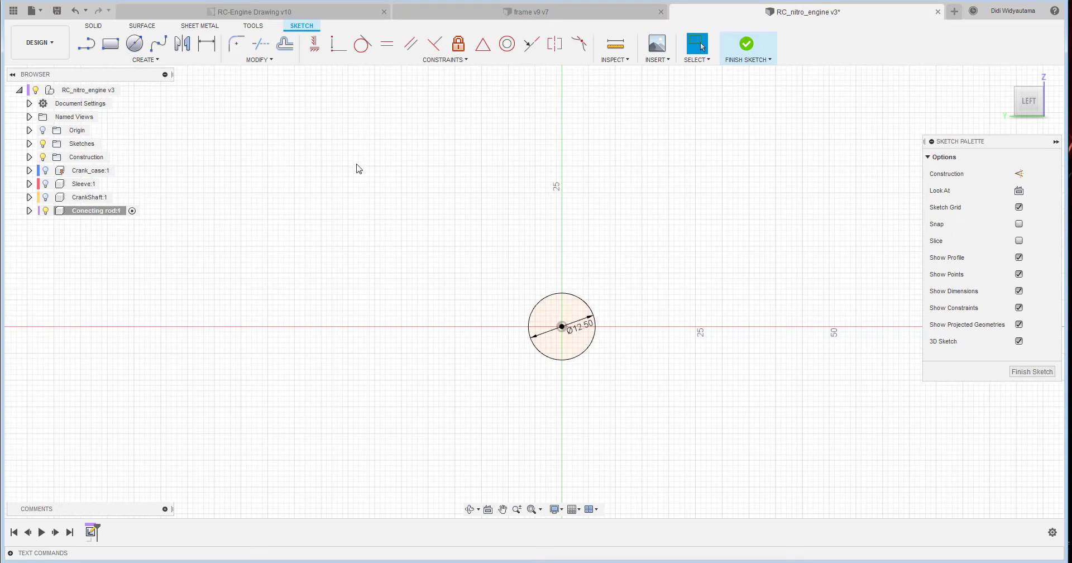
Draw a 42.2 mm vertical line upward from the origin and convert it to a construction line.
left_click(87, 43)
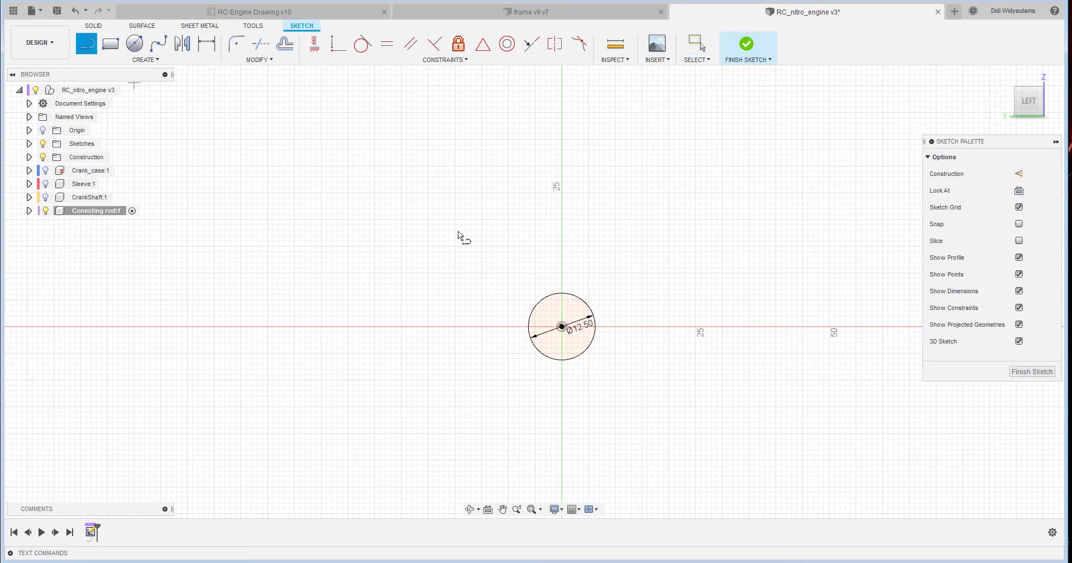
left_click(562, 327)
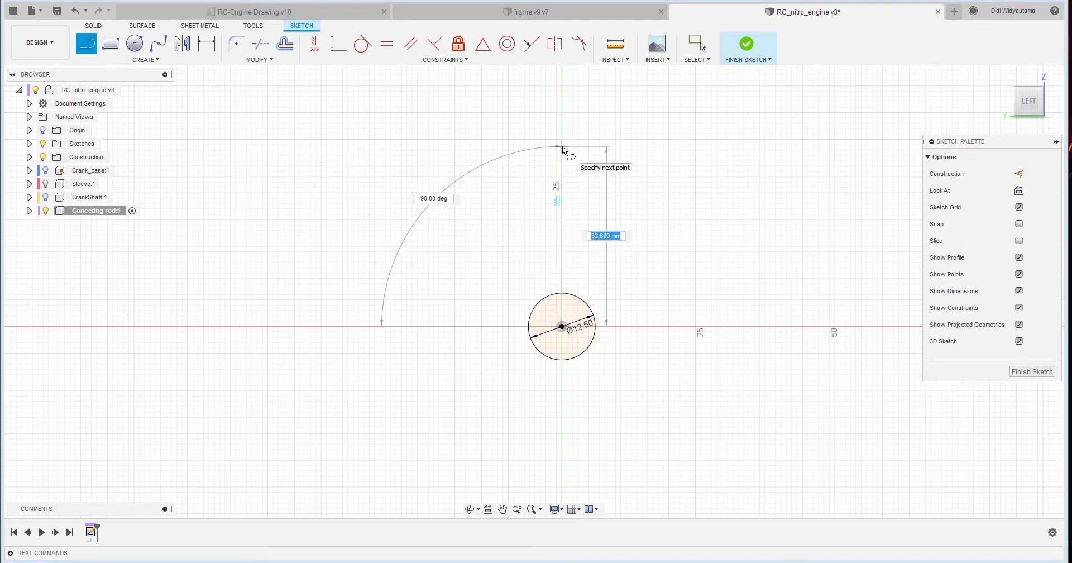
type("4")
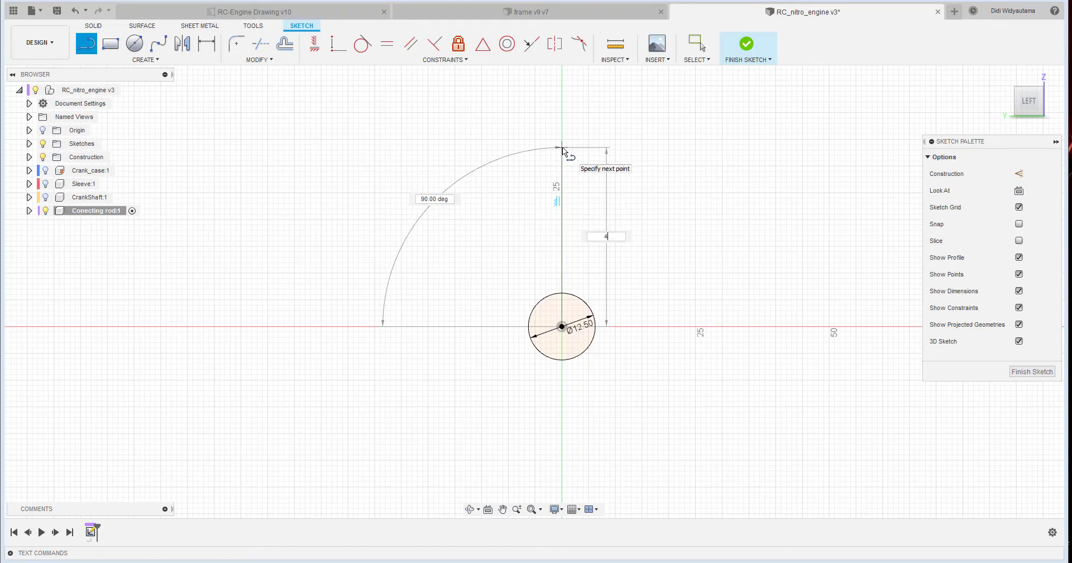
type("2.")
key("Tab")
type("2")
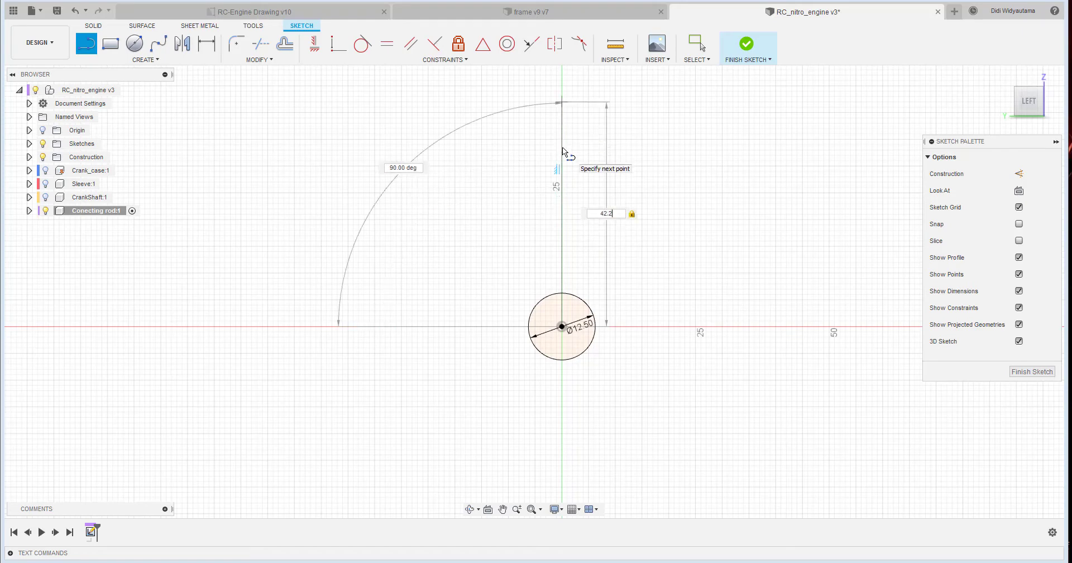
key("Return")
key("Escape")
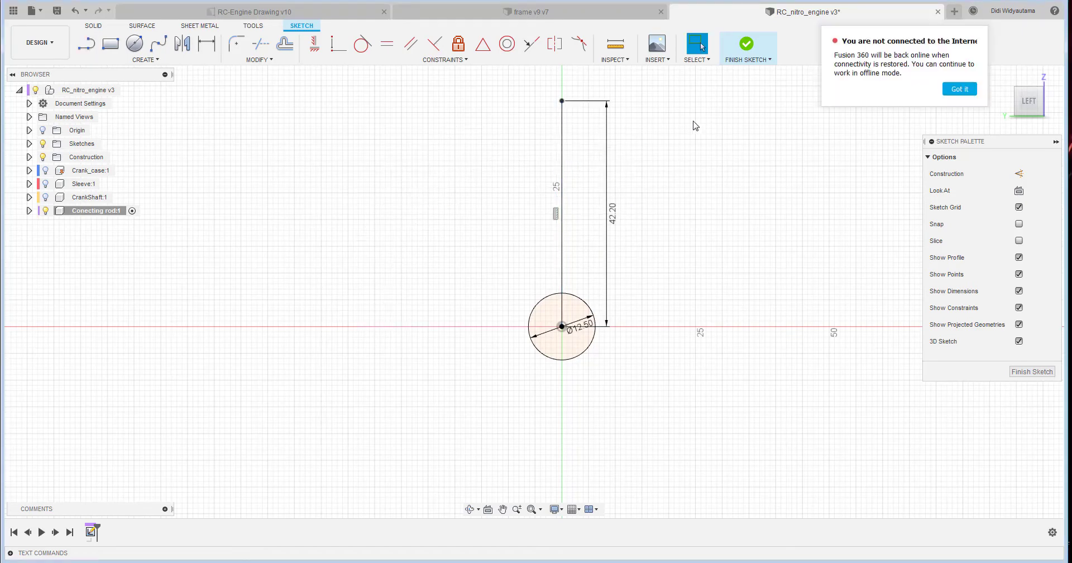
left_click(561, 144)
left_click(1020, 175)
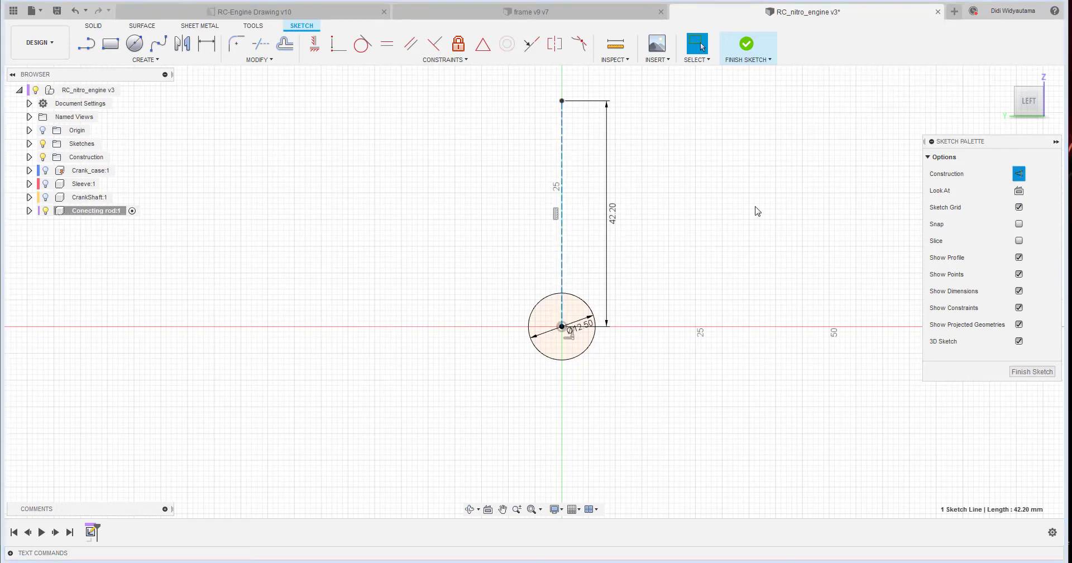
left_click(755, 207)
Draw a 9.375 mm diameter circle centred on the upper end of the construction line.
middle_click_drag(502, 201, 450, 263)
scroll(421, 206, "up", 1)
left_click(135, 43)
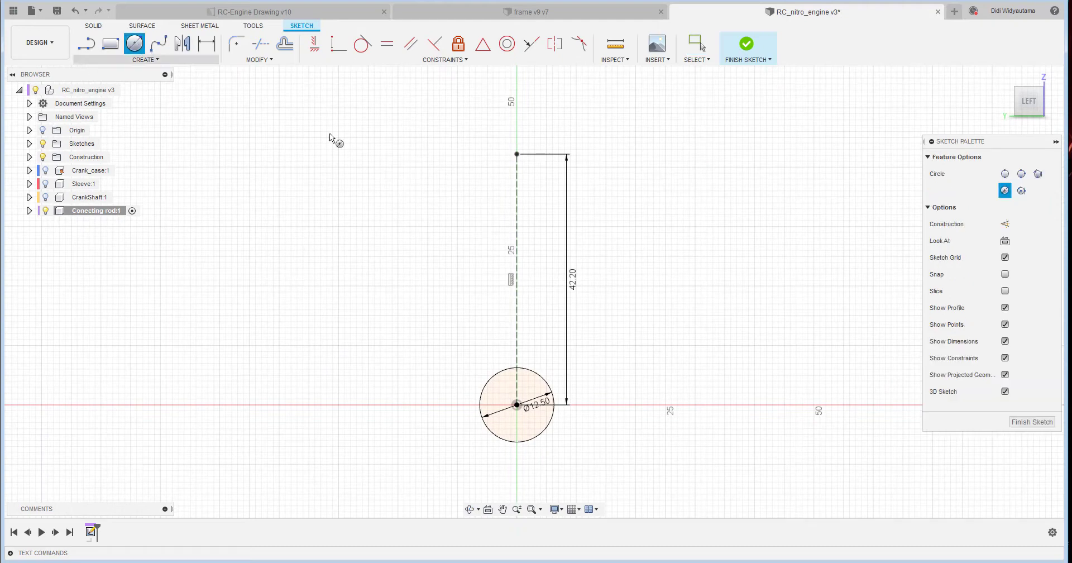
left_click(516, 154)
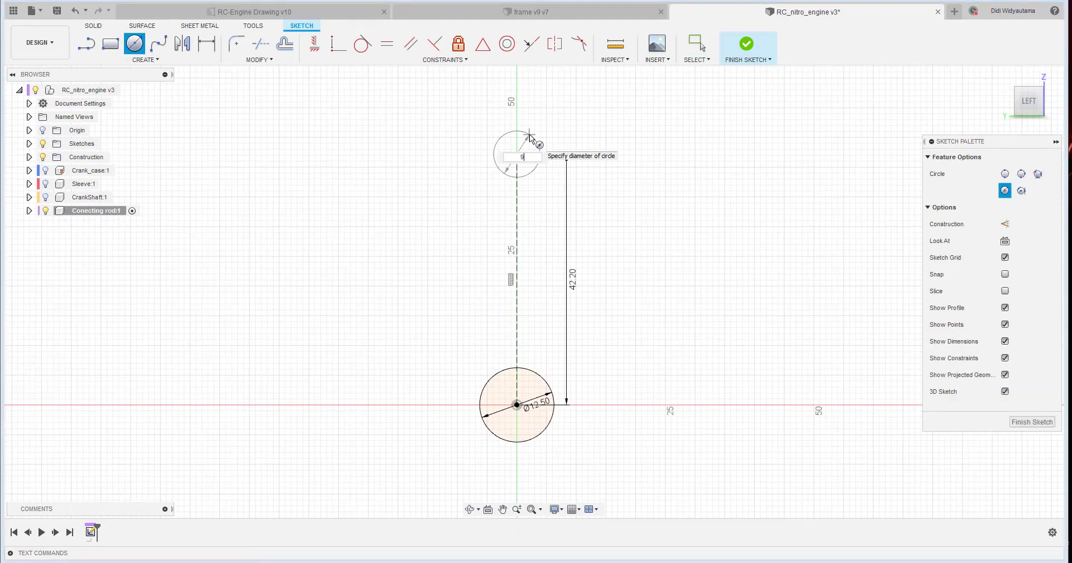
type("9.37")
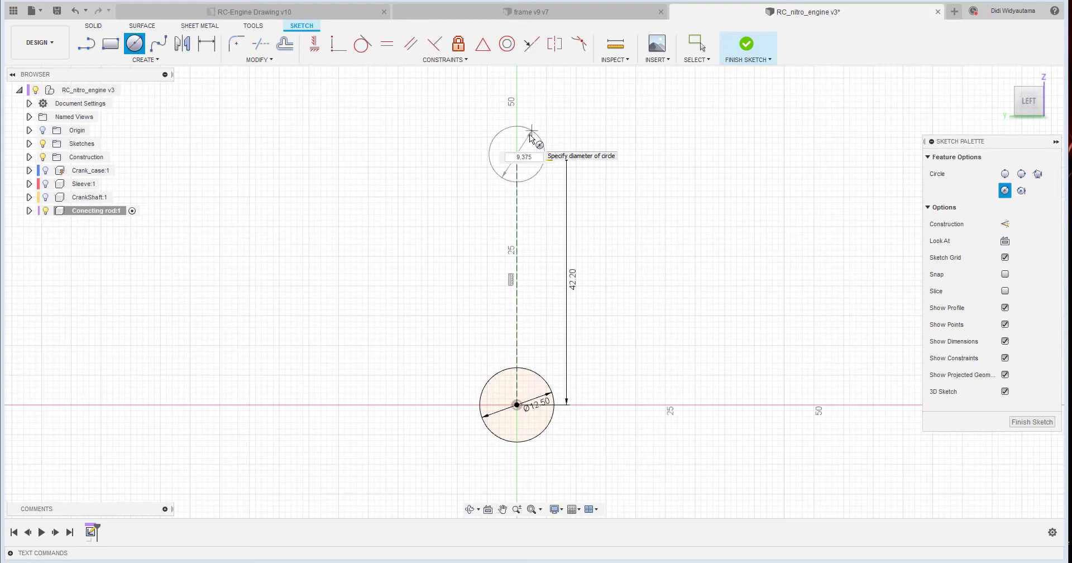
type("5")
key("Return")
key("Escape")
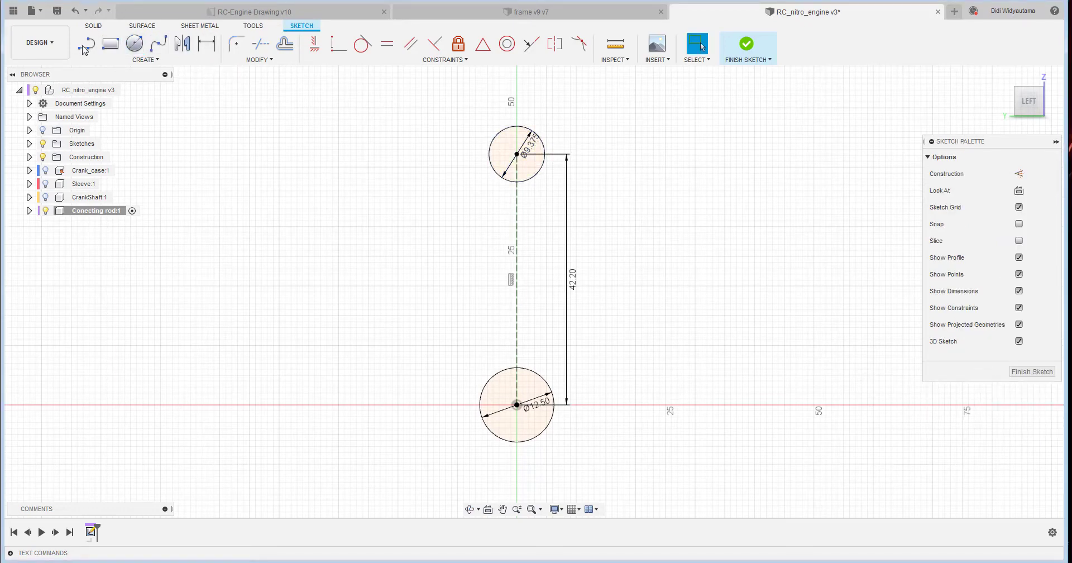
Draw two side lines connecting the outer edges of the small upper circle and the large lower circle.
left_click(84, 47)
left_click(489, 157)
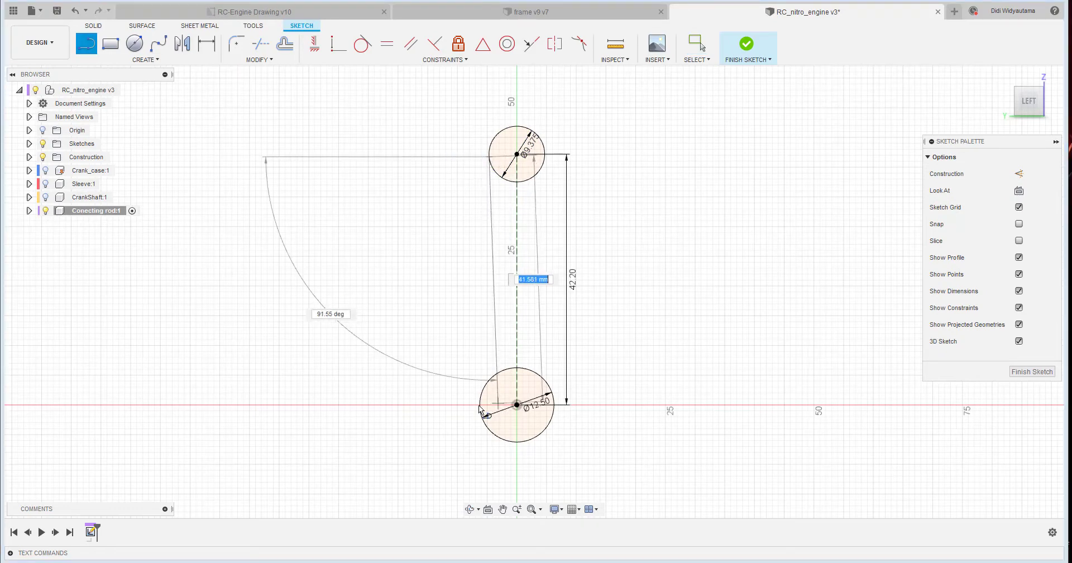
double_click(480, 396)
left_click(544, 158)
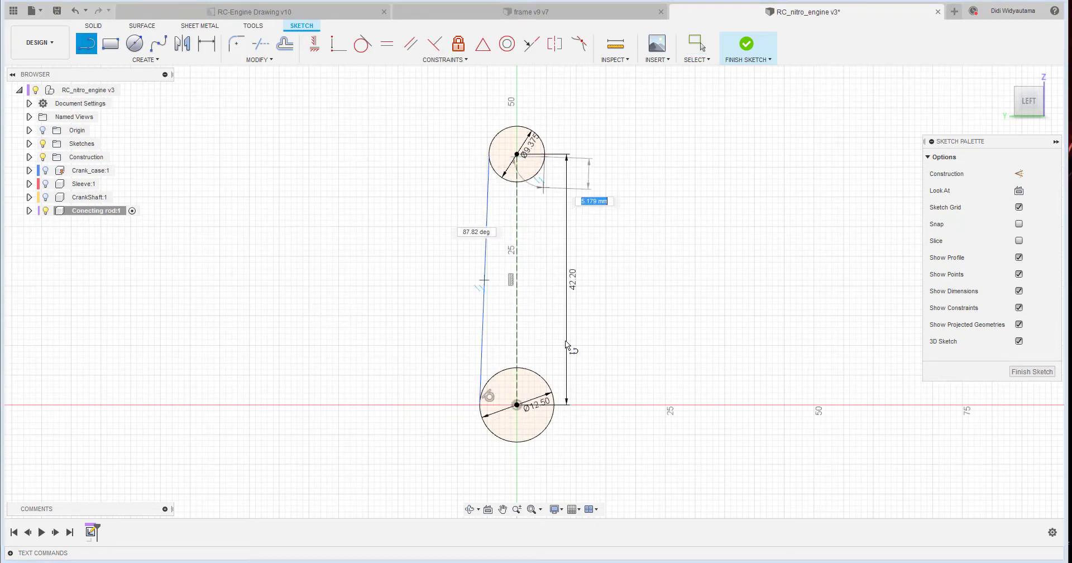
double_click(553, 396)
right_click(624, 298)
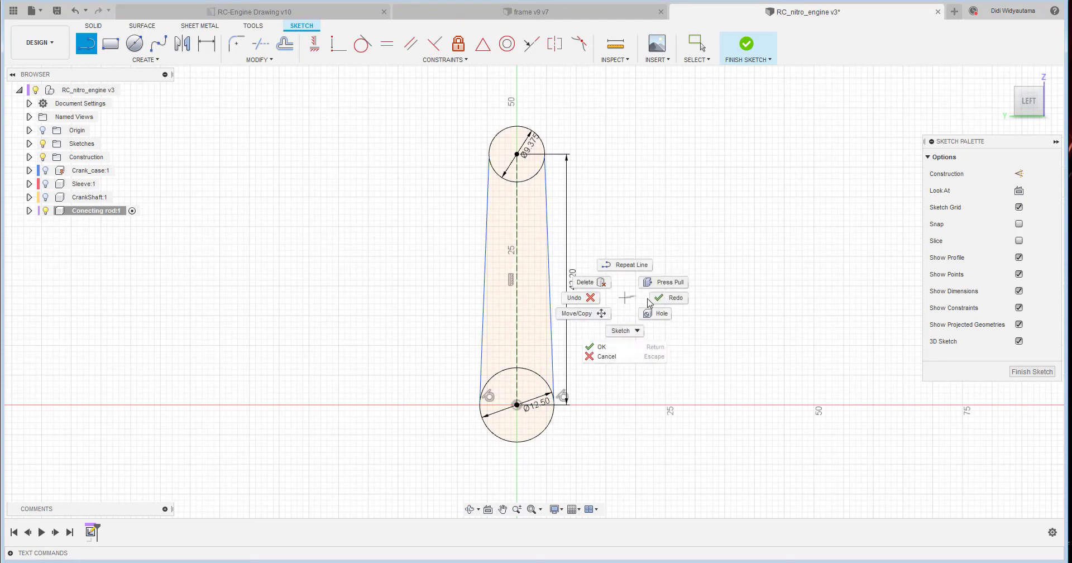
left_click(670, 297)
Apply tangent constraints between both side lines and the small upper circle, and finish the sketch.
left_click(356, 49)
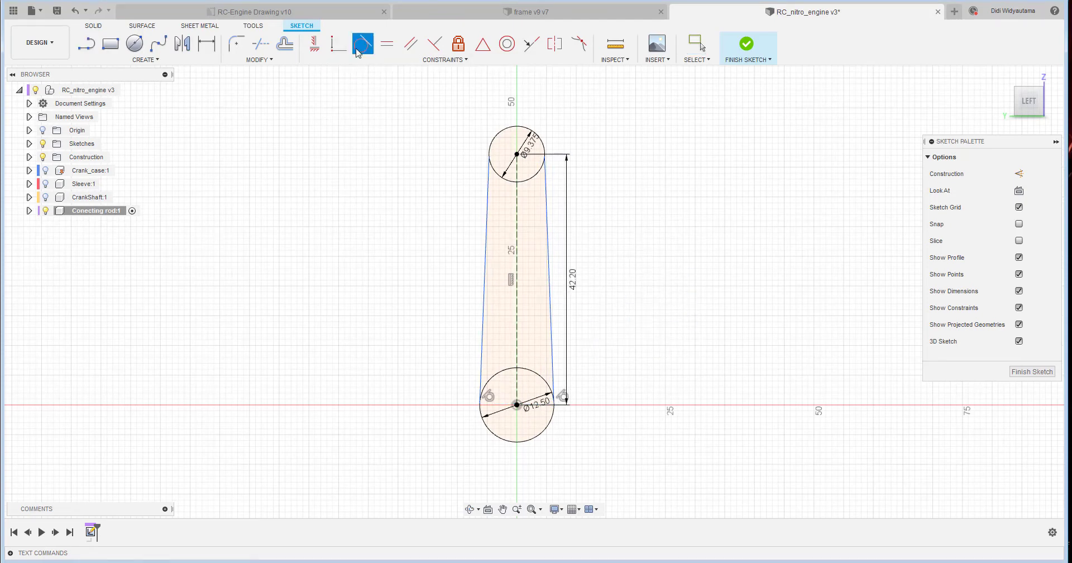
left_click(487, 187)
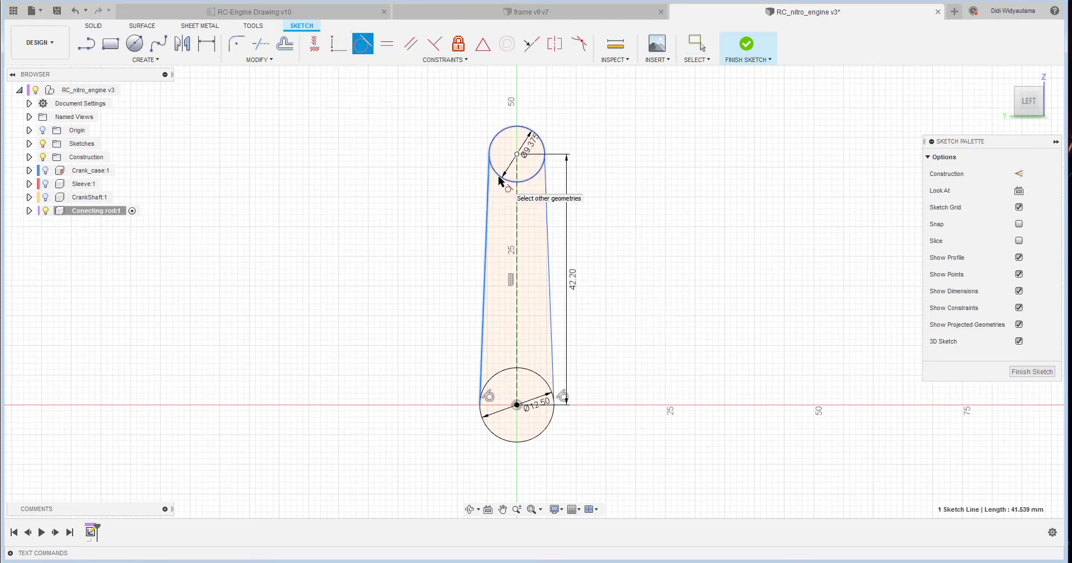
left_click(499, 180)
left_click(534, 179)
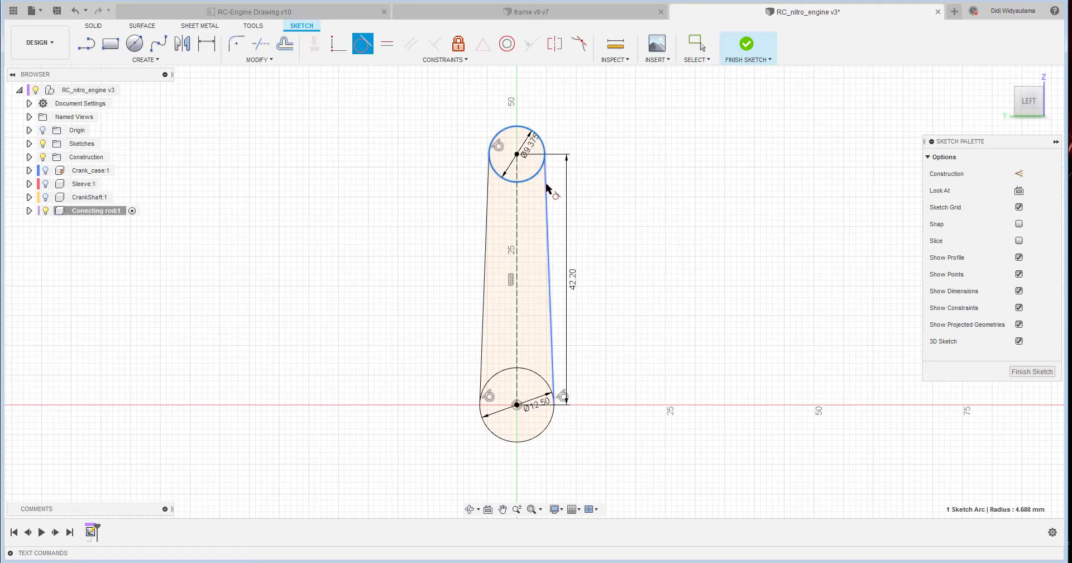
left_click(547, 188)
right_click(628, 162)
left_click(673, 146)
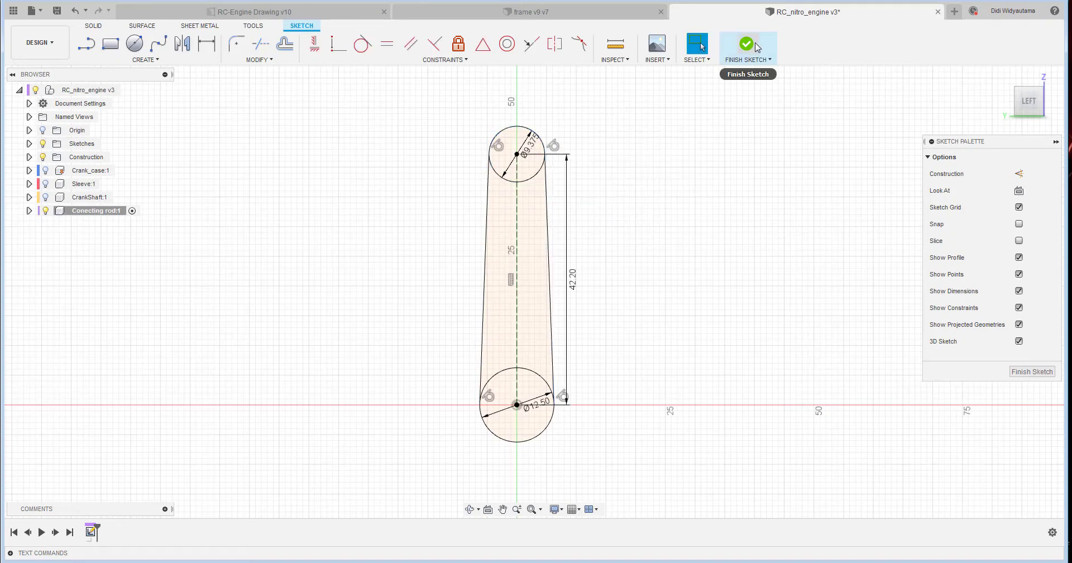
left_click(747, 45)
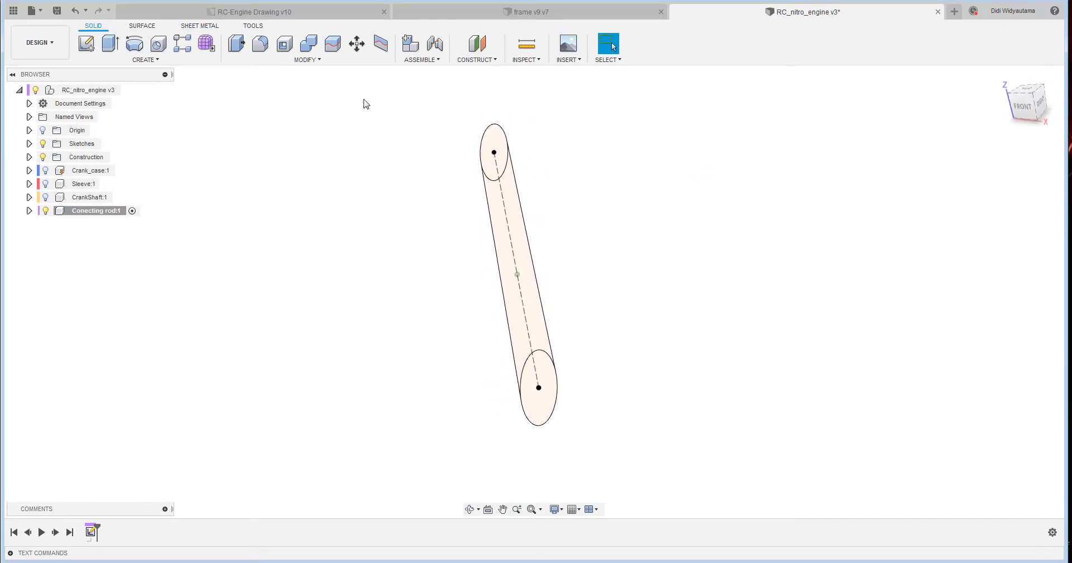
Examine the connecting rod's front view and section D-D dimensions in the RC-Engine drawing, and return to the RC_nitro_engine model.
left_click(319, 12)
middle_click_drag(622, 277, 376, 295)
scroll(375, 295, "down", 1)
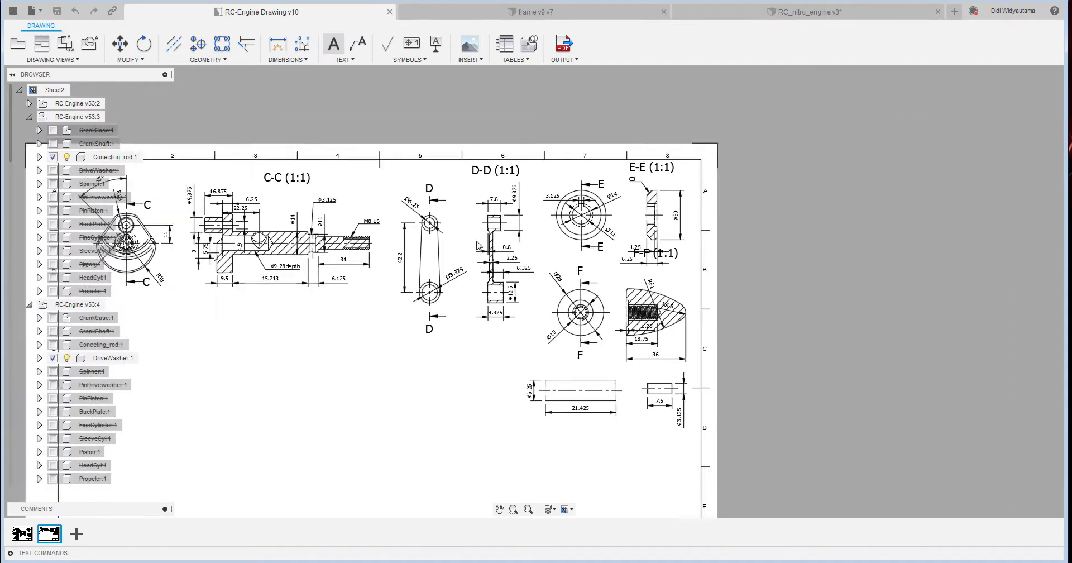
scroll(481, 245, "up", 8)
mouse_move(646, 247)
middle_mouse_down()
mouse_move(621, 255)
mouse_move(584, 234)
middle_mouse_up()
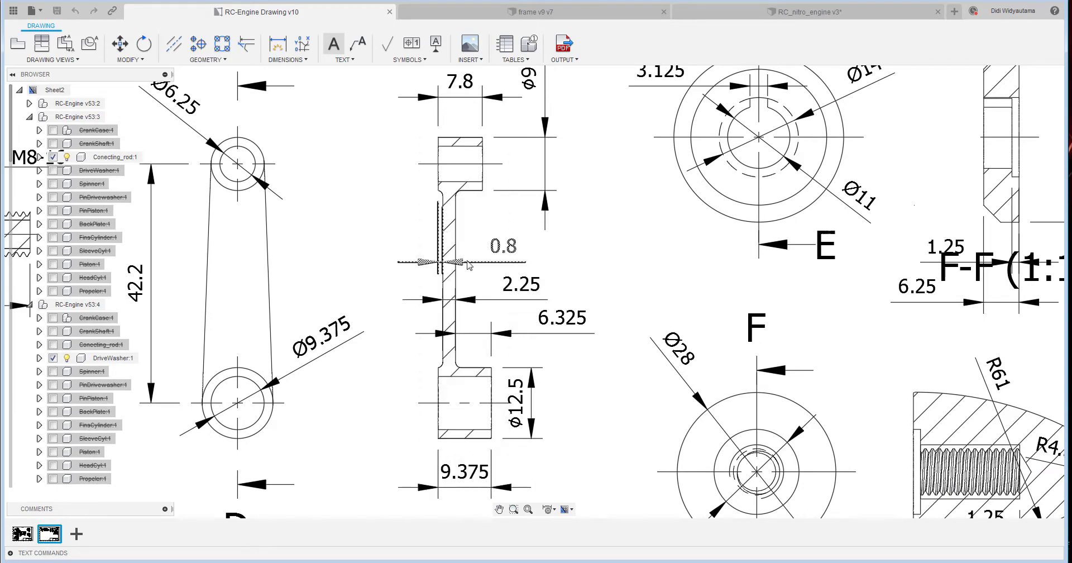
left_click(768, 18)
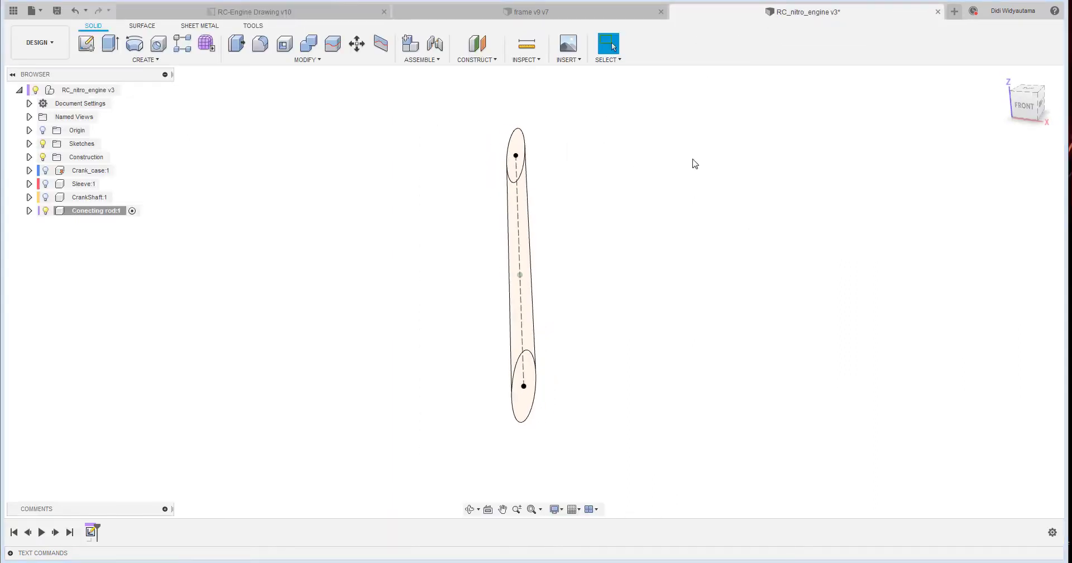
Extrude the small upper circle in two directions as a new body, 7 mm on side 1 and 0.8 mm on side 2.
left_click(110, 43)
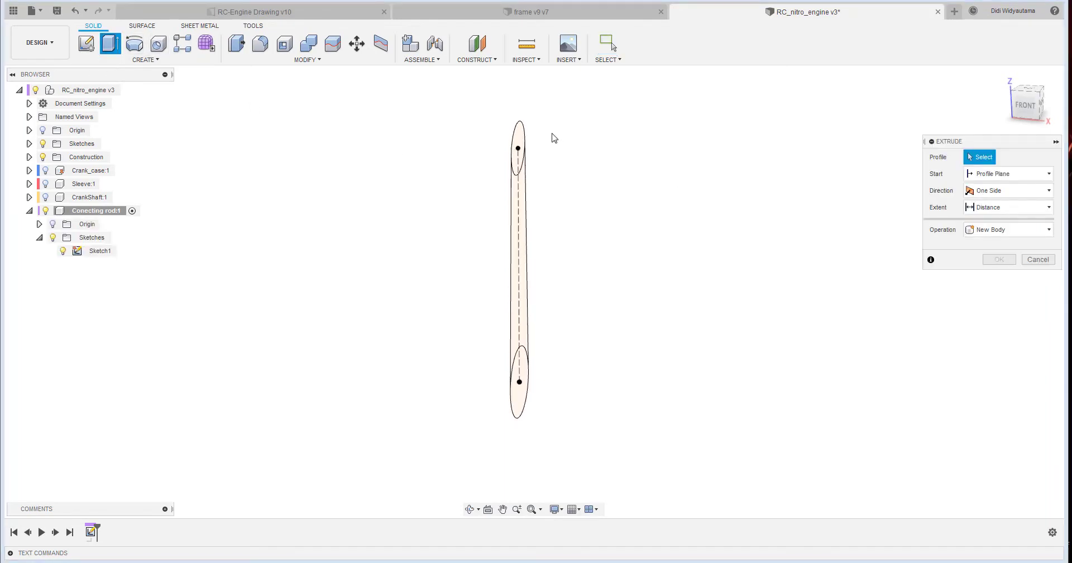
left_click(517, 140)
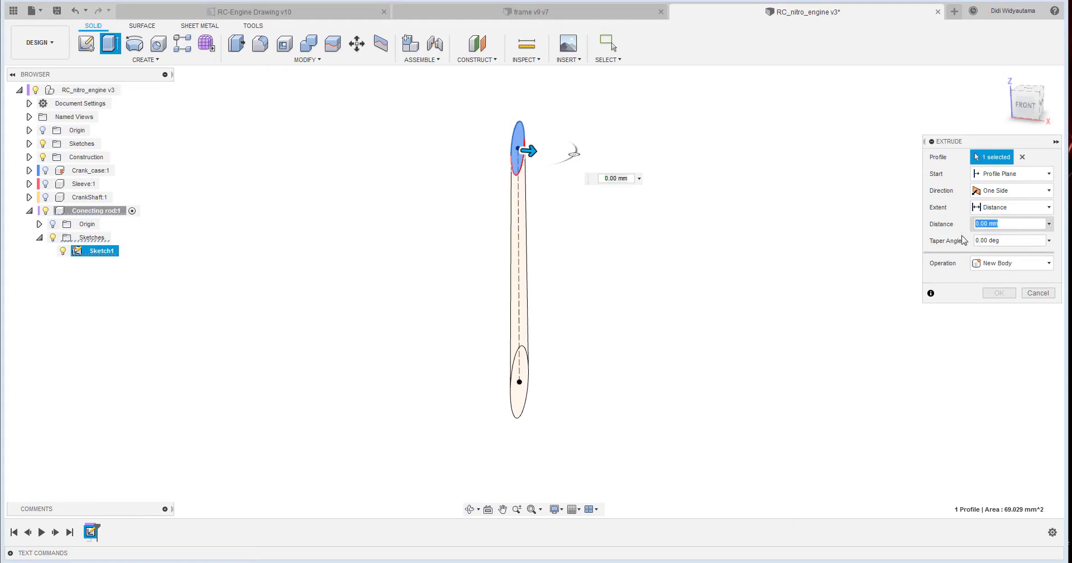
left_click(991, 193)
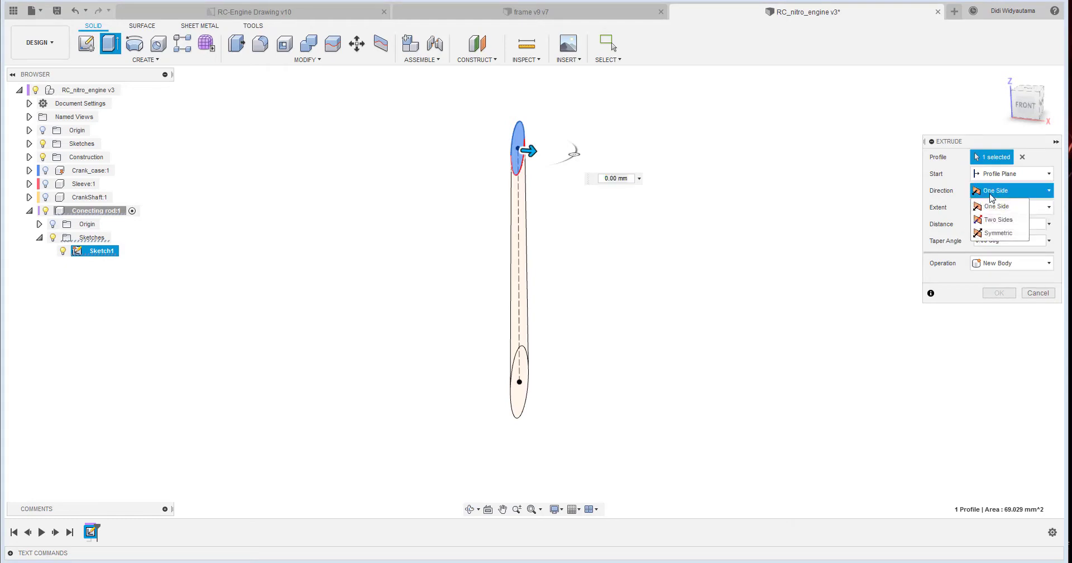
left_click(1004, 223)
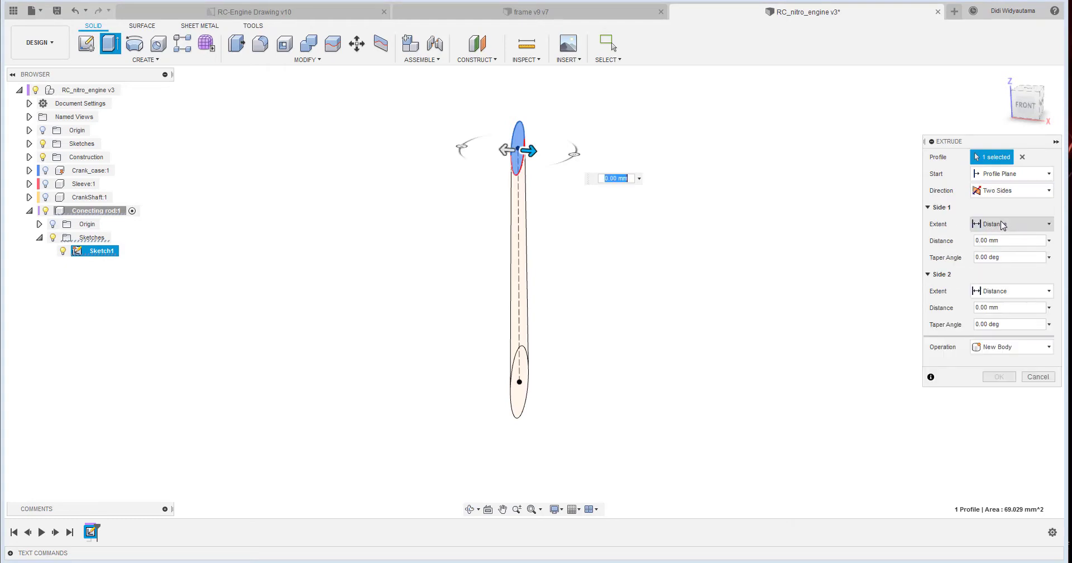
left_click(503, 149)
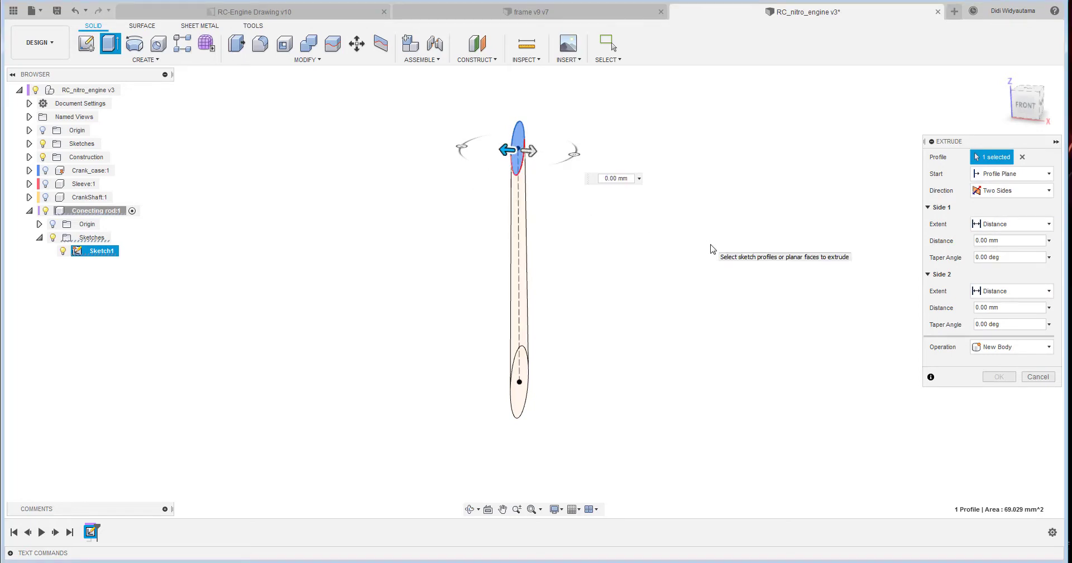
left_click(614, 178)
type("0.8")
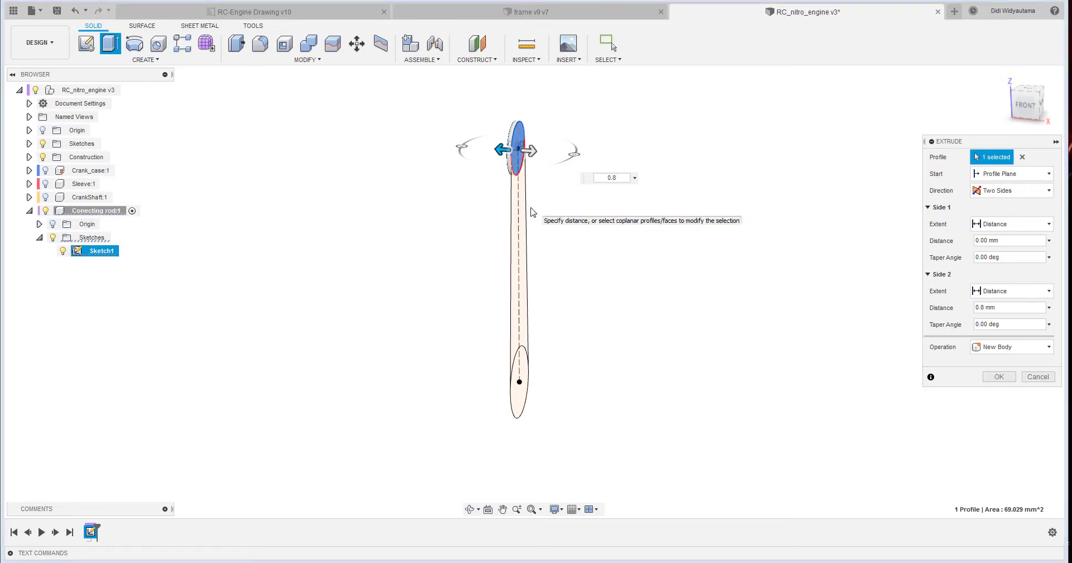
left_click(530, 152)
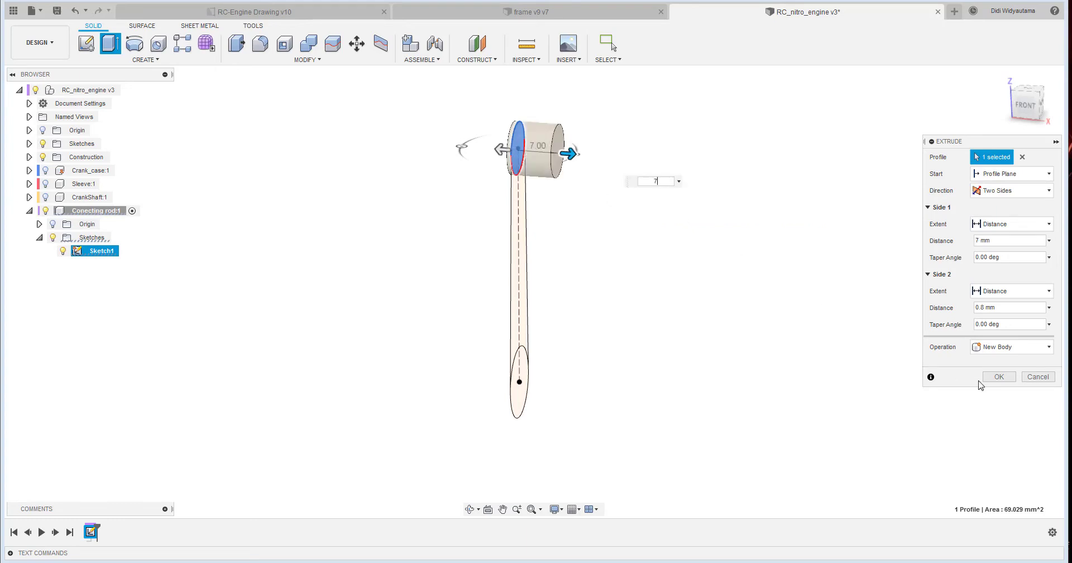
left_click(999, 376)
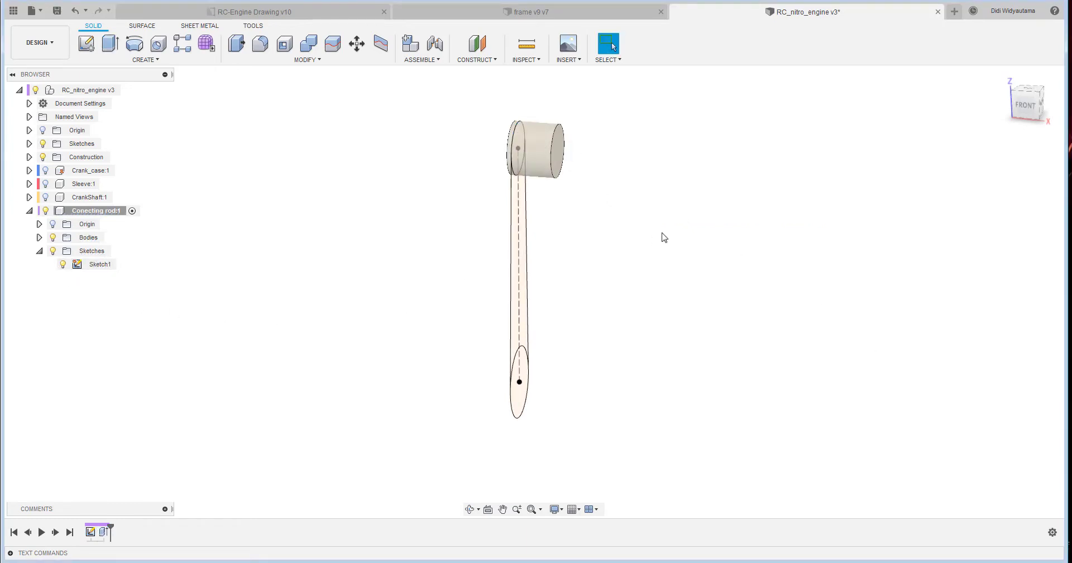
Extrude the large lower circle in two directions as a new body, 9.375-0.8 mm on side 1 and 0.8 mm on side 2.
left_click(349, 13)
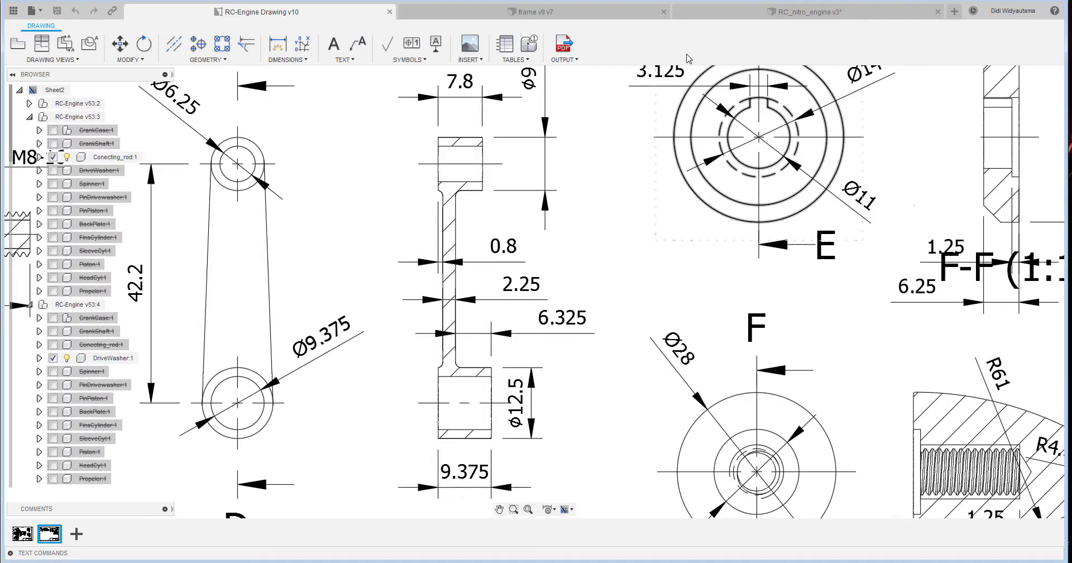
left_click(761, 11)
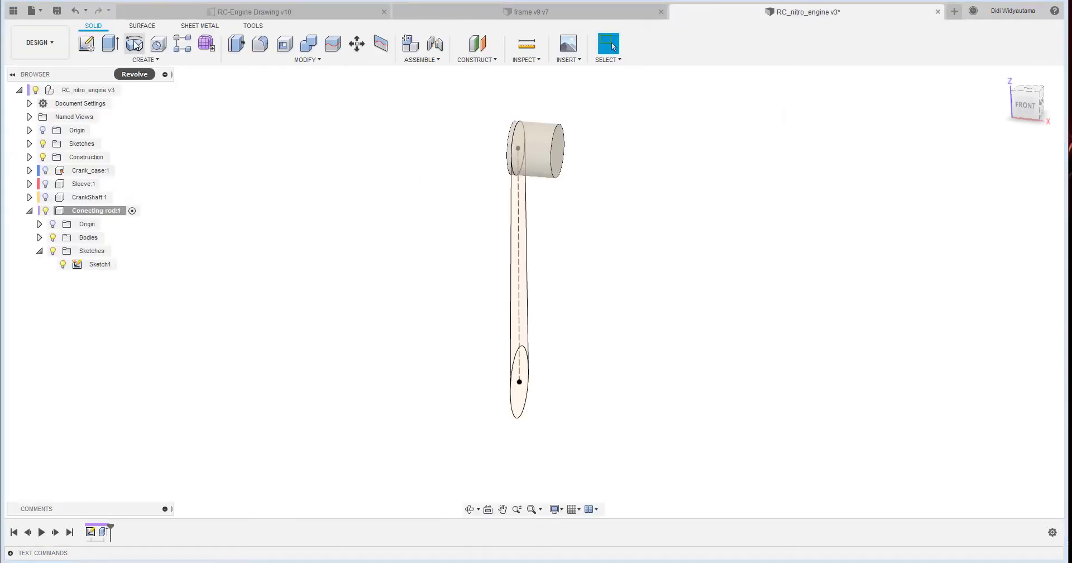
left_click(114, 40)
left_click(522, 385)
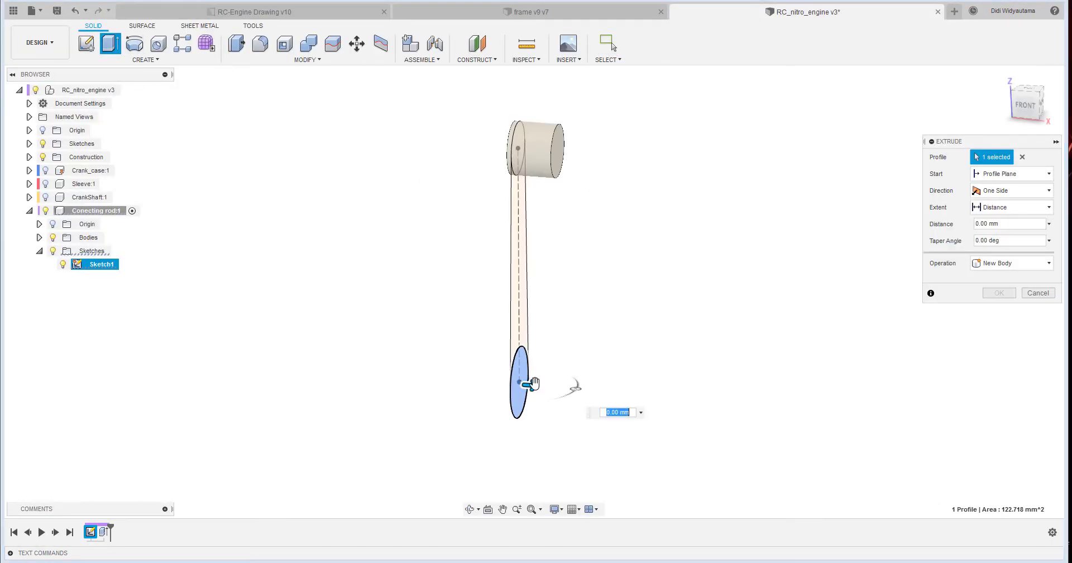
left_click(1027, 193)
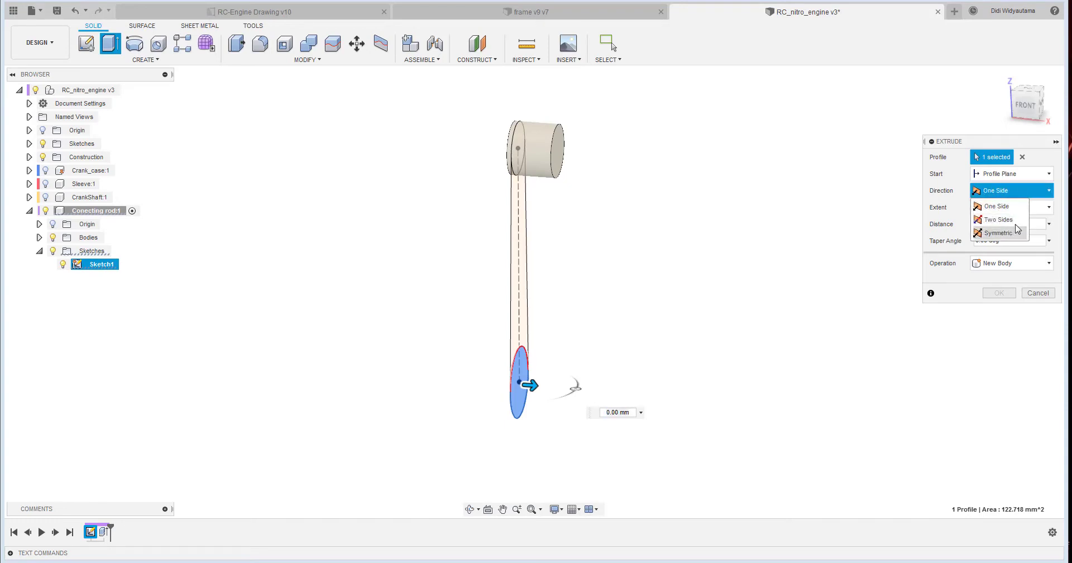
left_click(1015, 221)
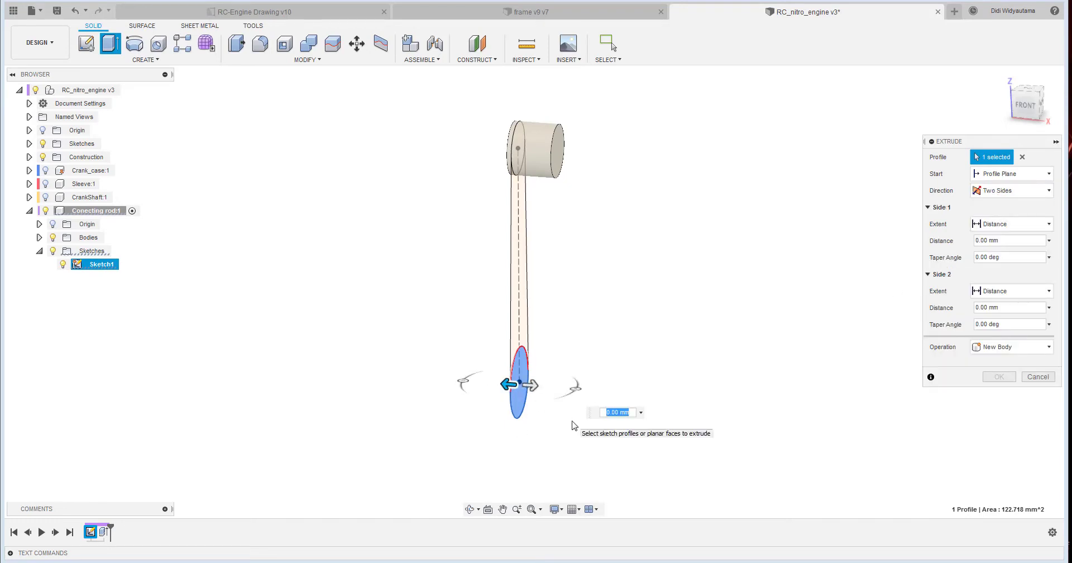
type(".8")
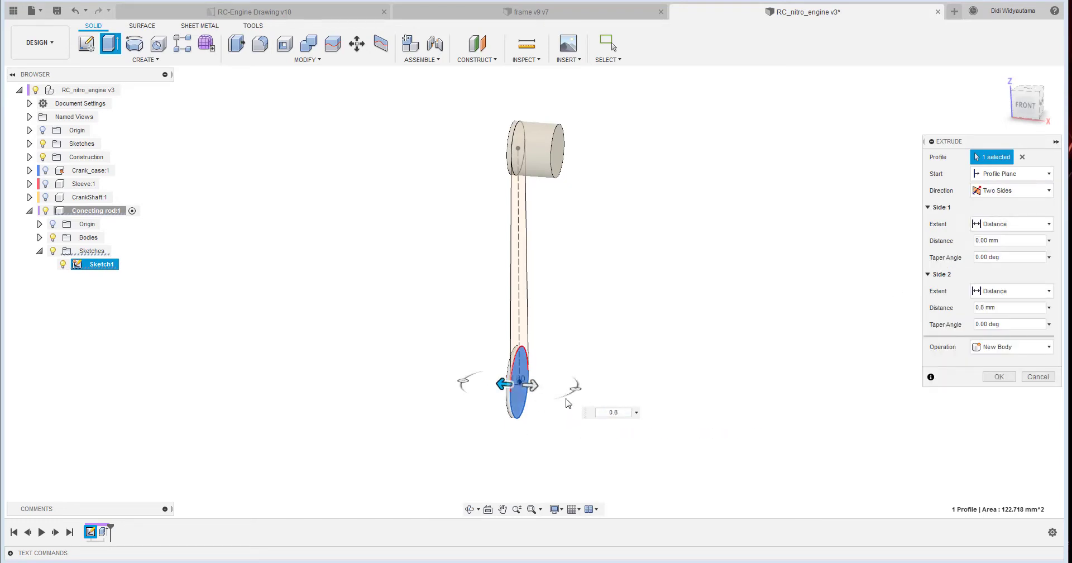
key("Tab")
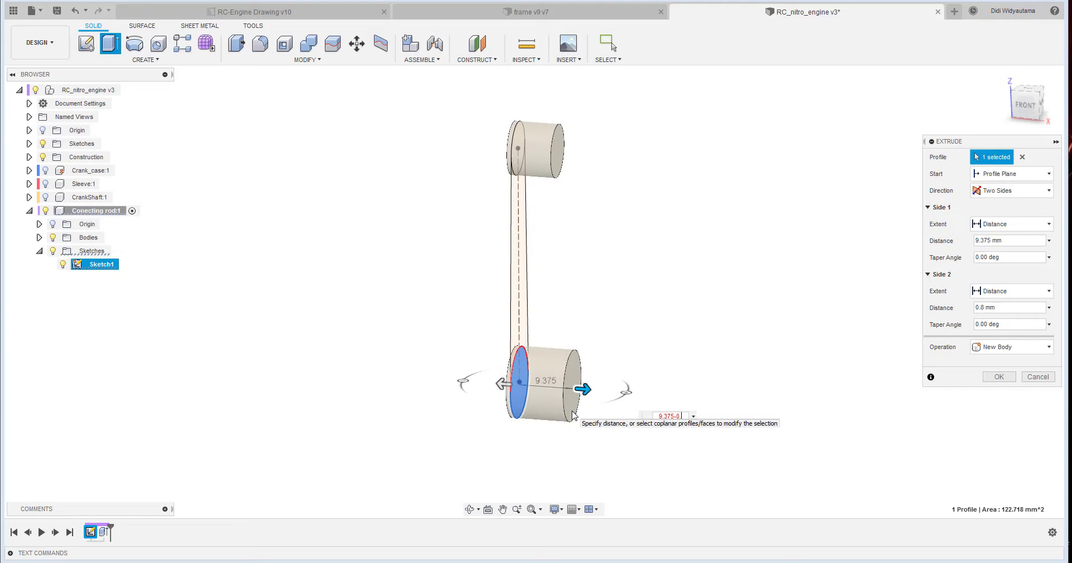
left_click(999, 377)
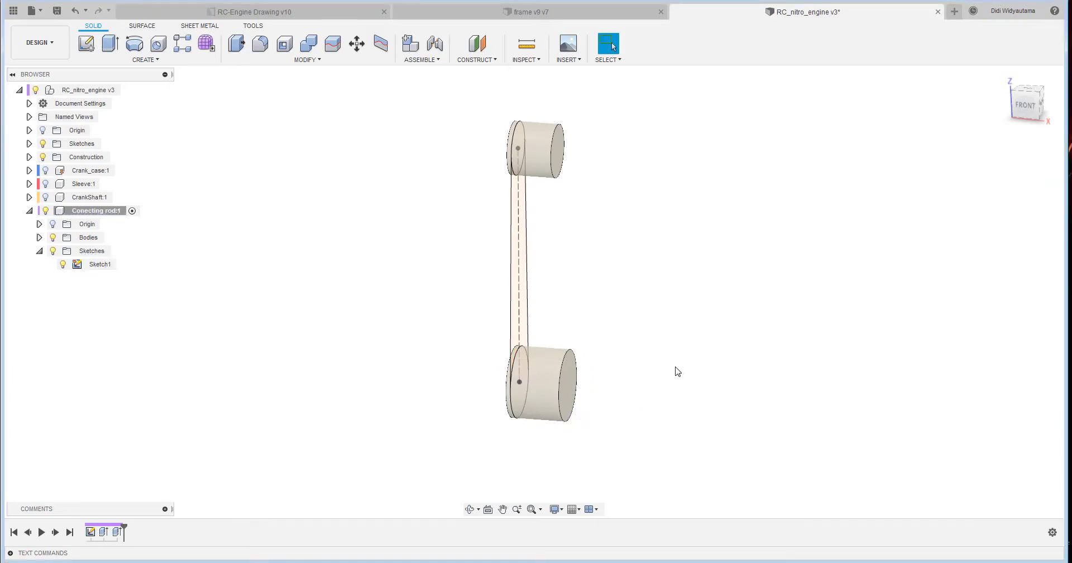
Check the web thickness in the RC-Engine drawing and extrude the rod profile between the two circles 2.25 mm in RC_nitro_engine.
left_click(312, 12)
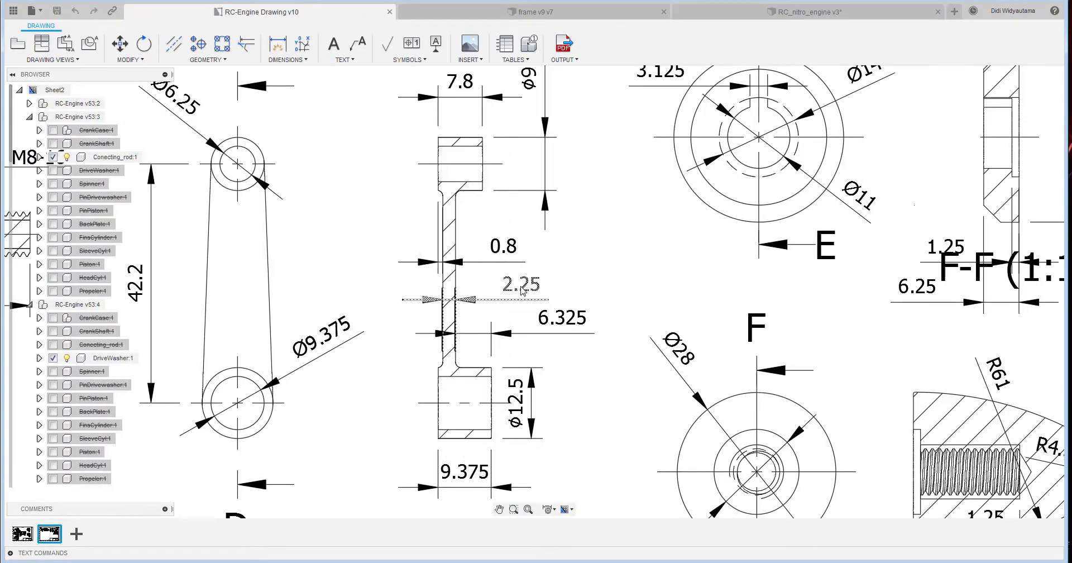
left_click(885, 10)
left_click(110, 43)
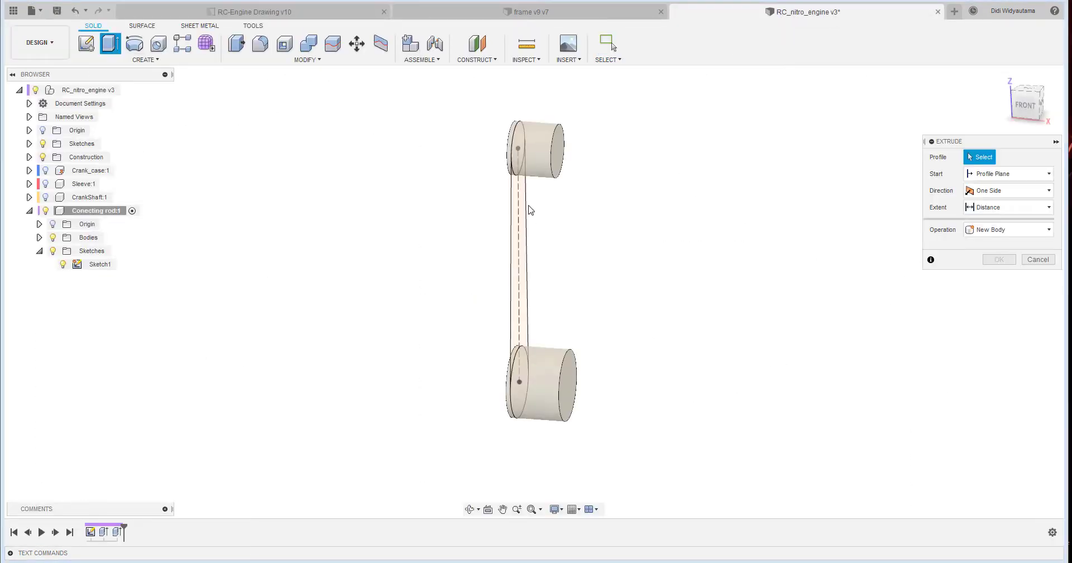
left_click(518, 256)
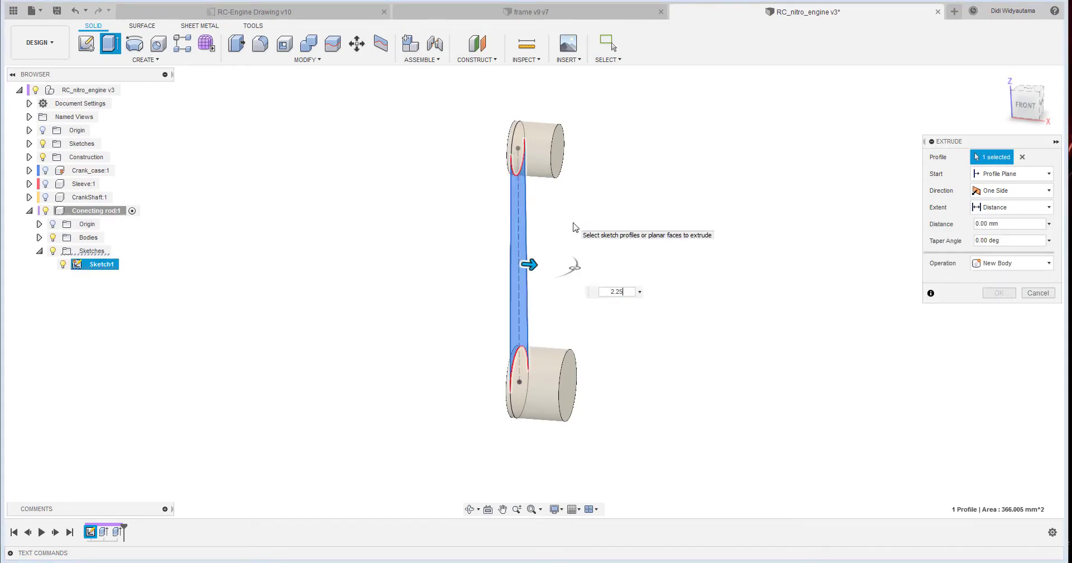
type("2.25")
key("Return")
left_click(999, 293)
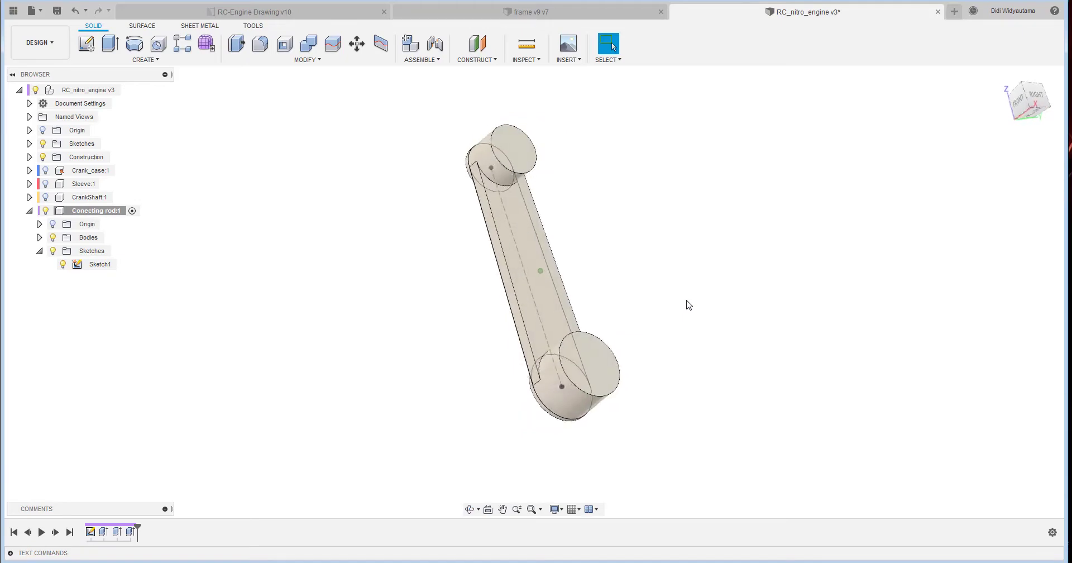
Check the bore sizes in the RC-Engine drawing, and cut a centred 9.375 mm hole through all of the large lower boss.
left_click(319, 12)
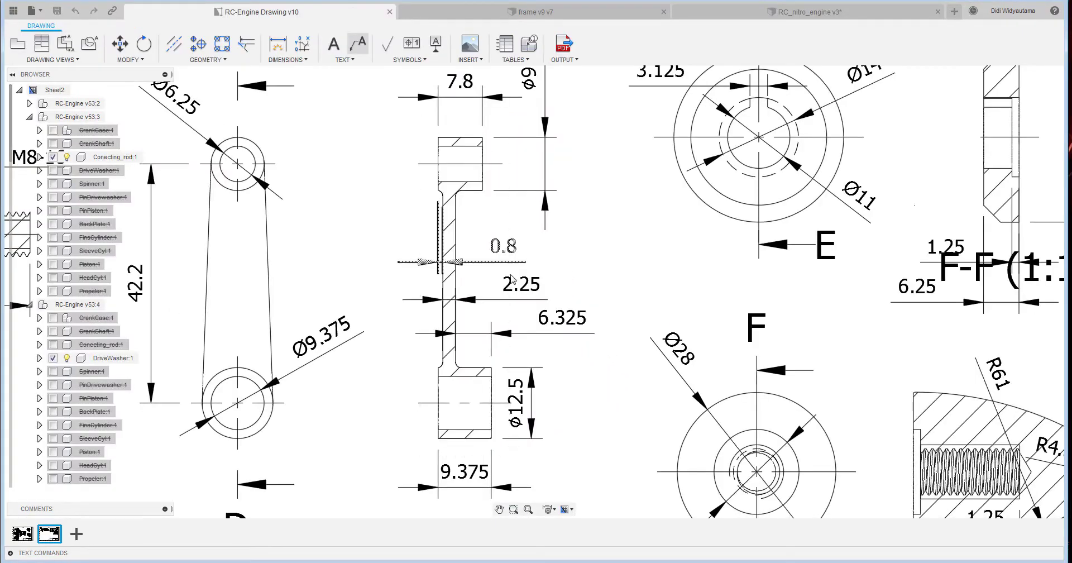
mouse_move(545, 314)
middle_mouse_down()
mouse_move(514, 352)
mouse_move(763, 337)
middle_mouse_up()
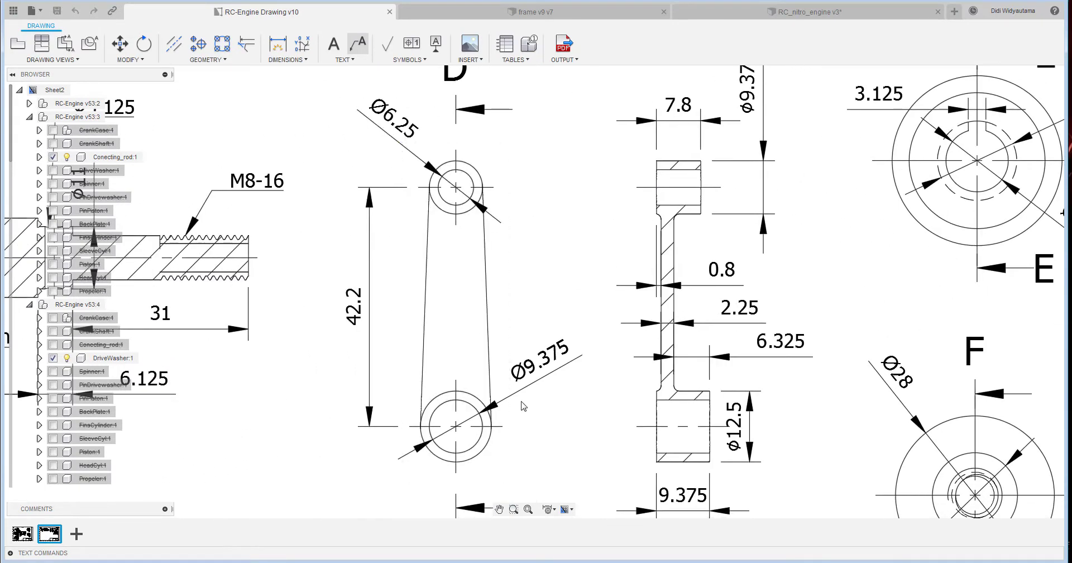
left_click(895, 19)
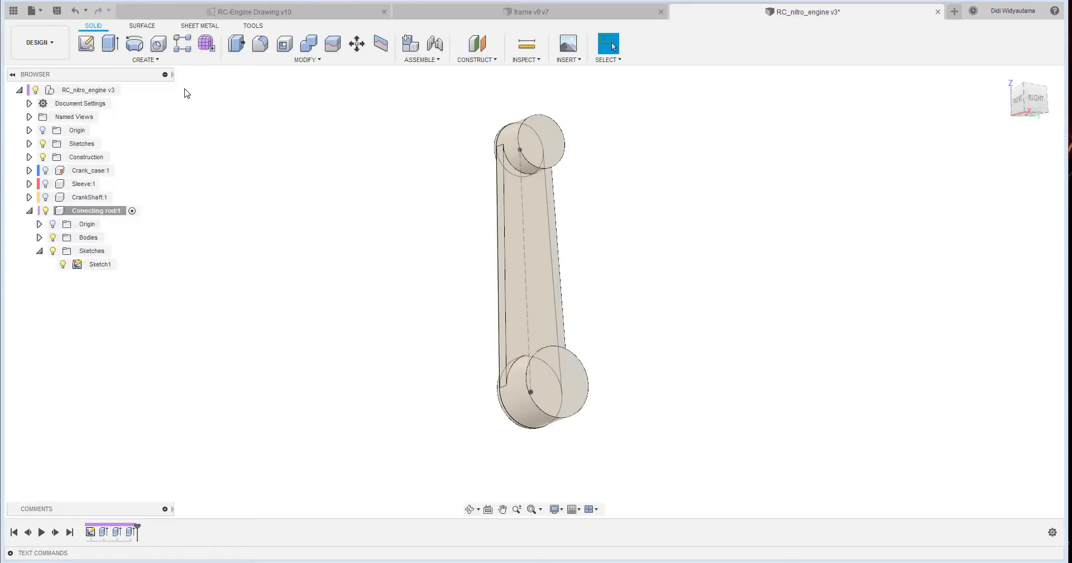
left_click(158, 44)
left_click(545, 383)
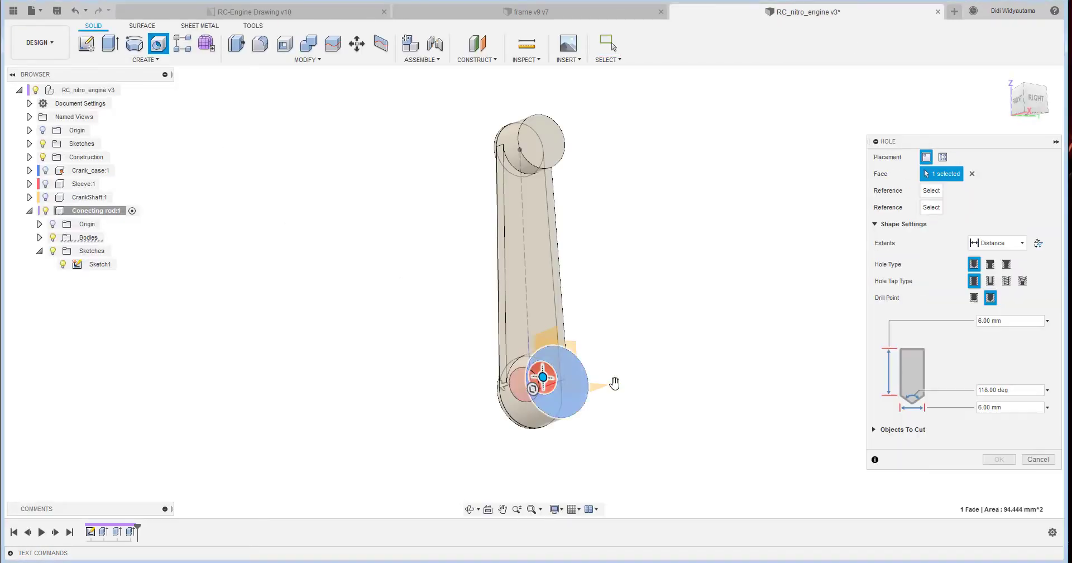
left_click(1008, 408)
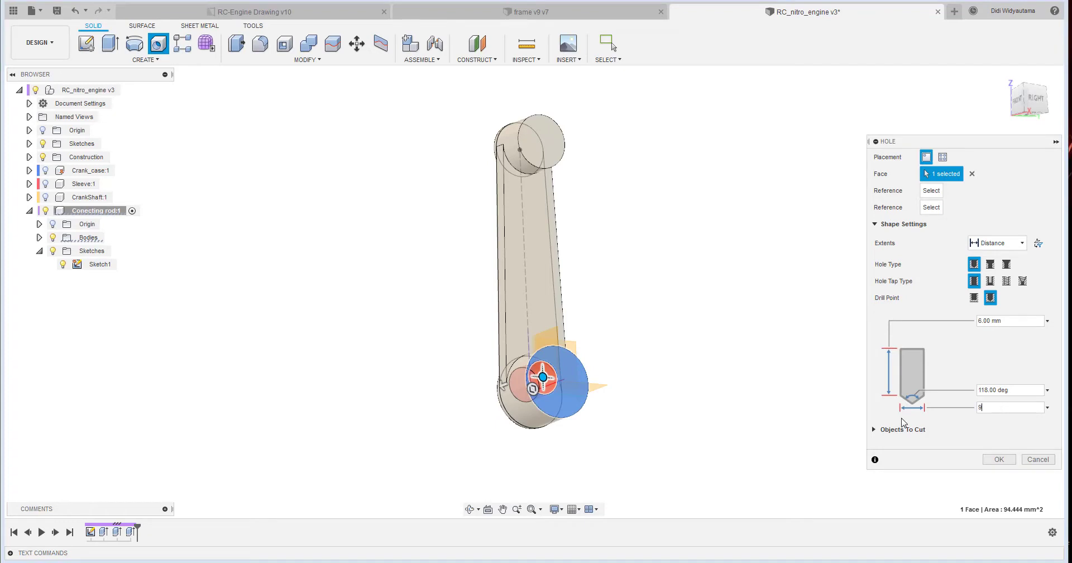
type("9.375")
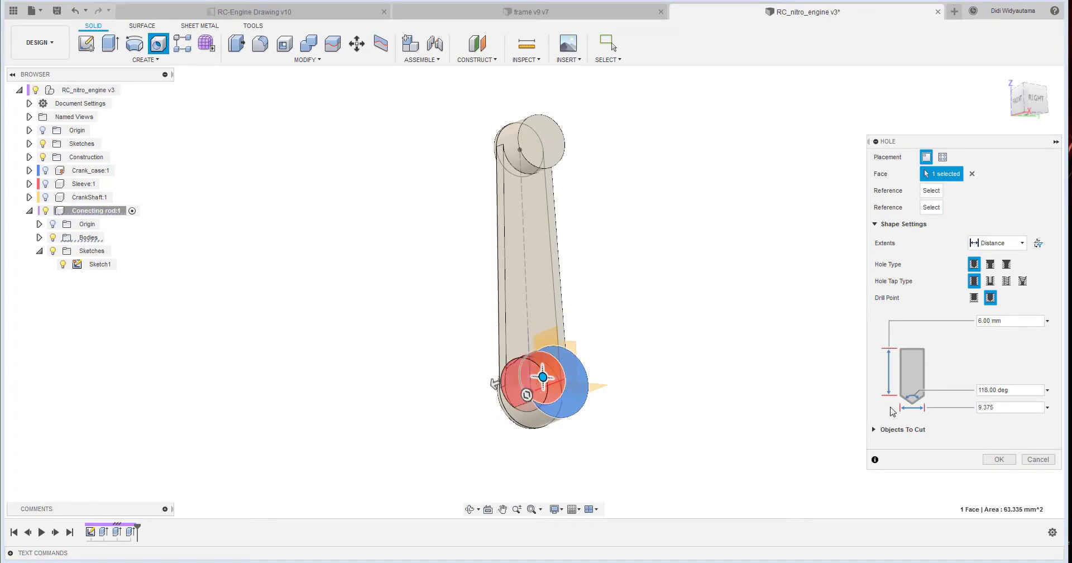
left_click_drag(543, 377, 558, 382)
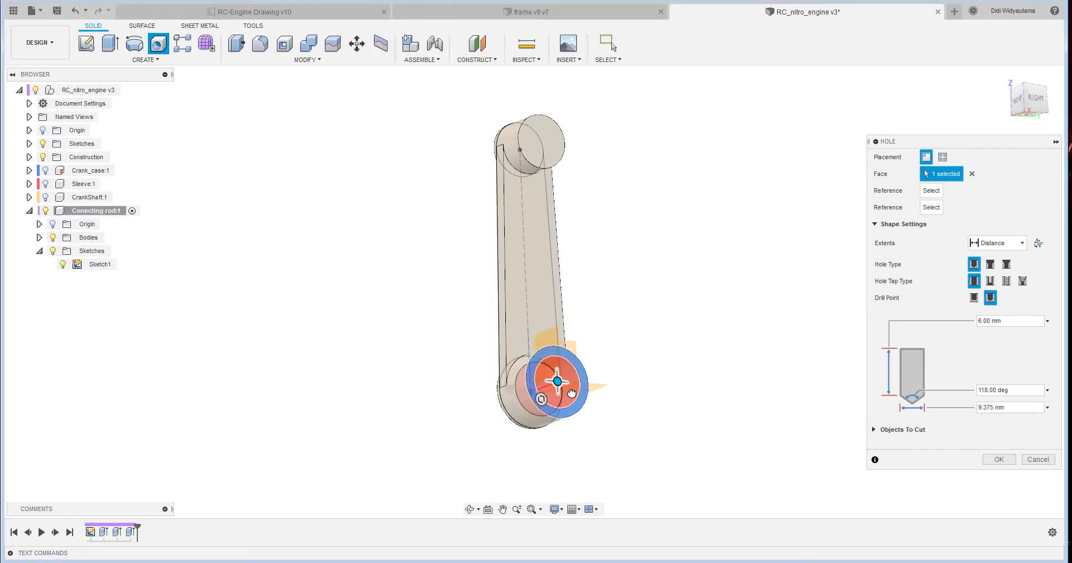
left_click(997, 243)
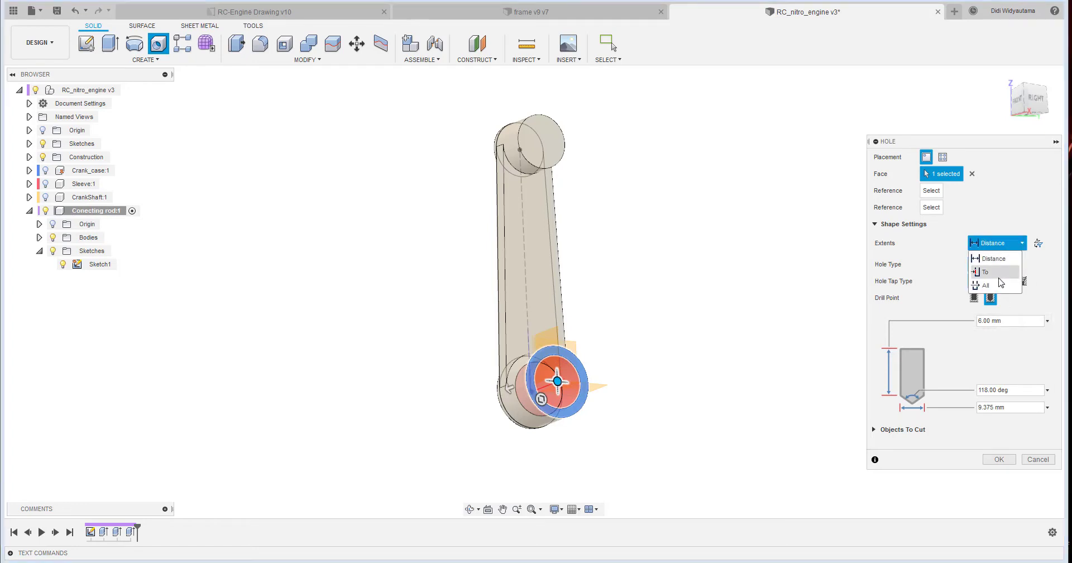
left_click(1000, 286)
left_click(1000, 460)
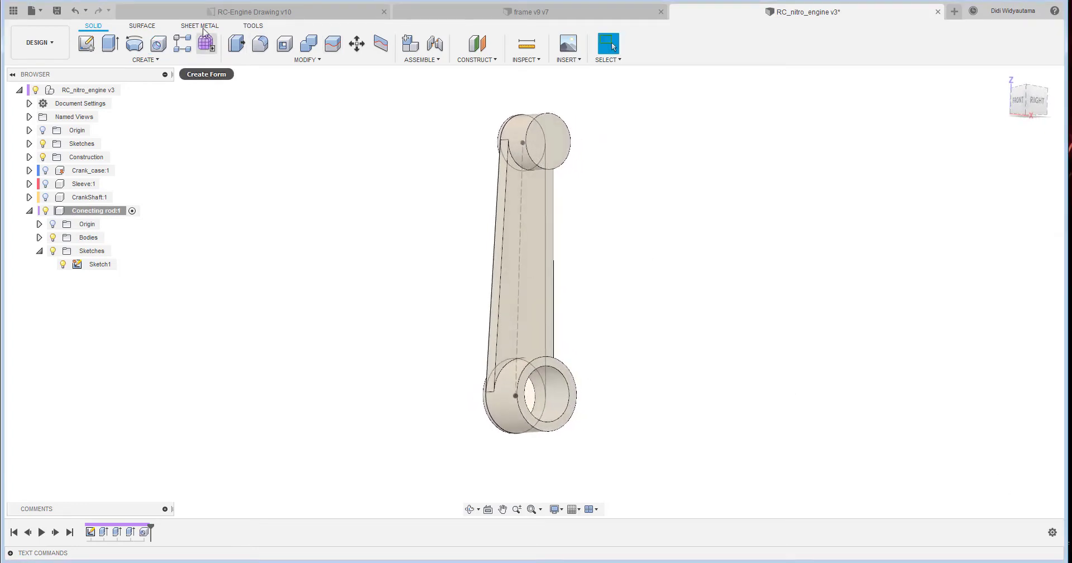
Define a 6.25 mm diameter hole with extents All at the small upper boss's sketch point, after checking the size in the drawing.
left_click(254, 11)
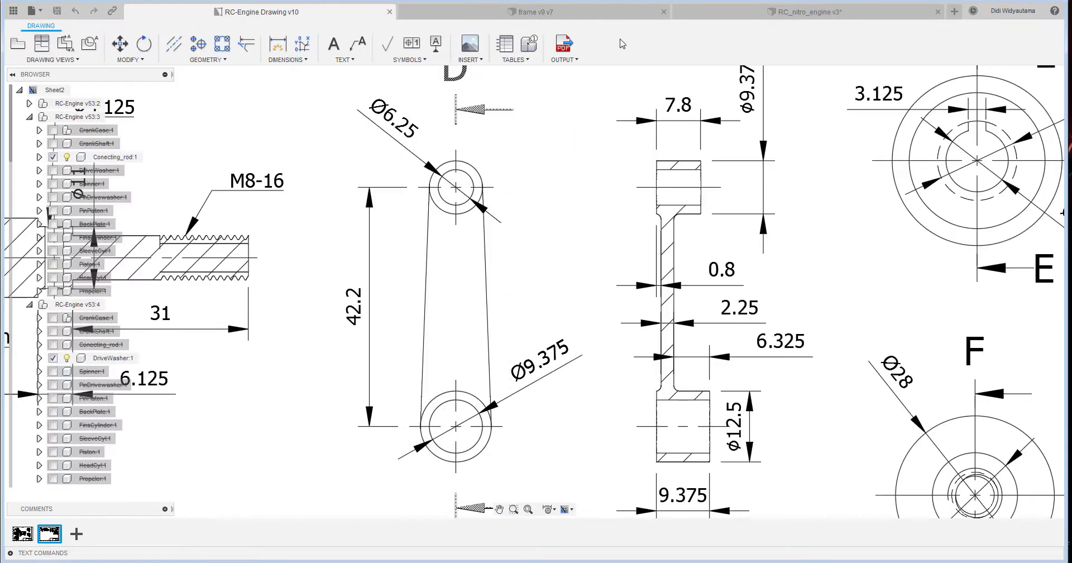
left_click(846, 14)
left_click(159, 48)
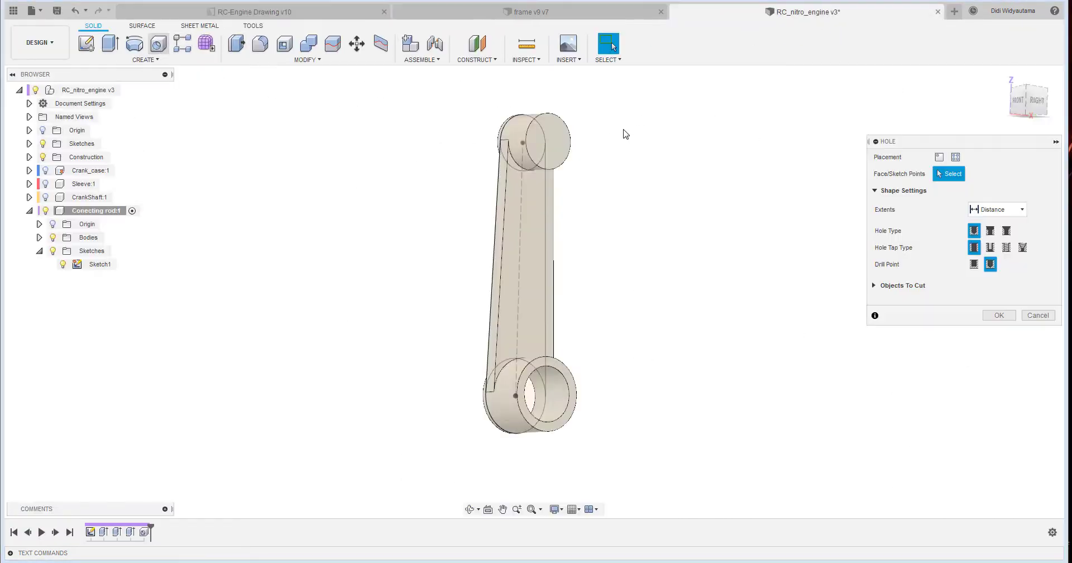
left_click(546, 143)
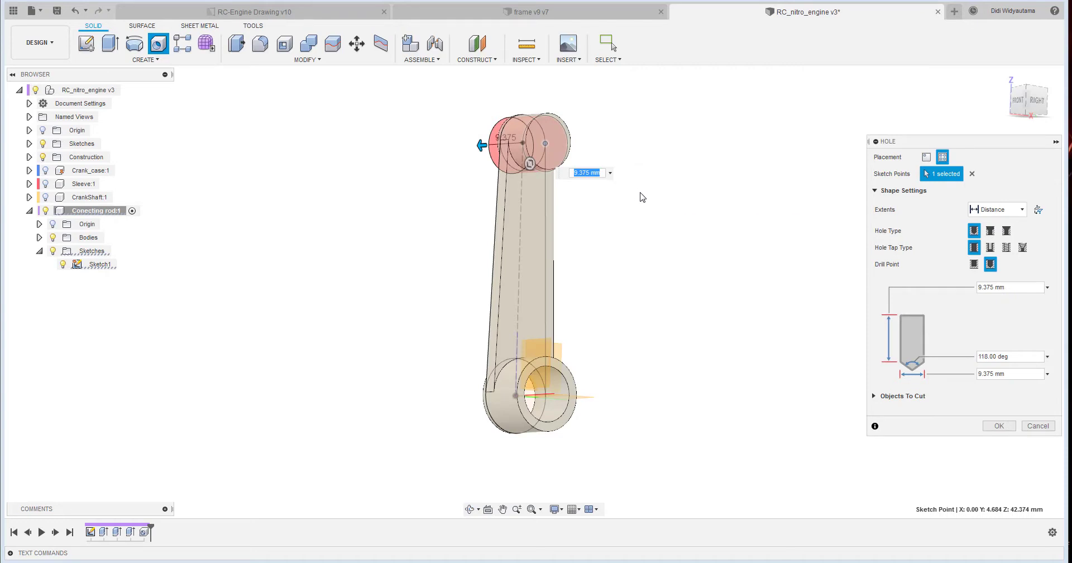
type("6.25")
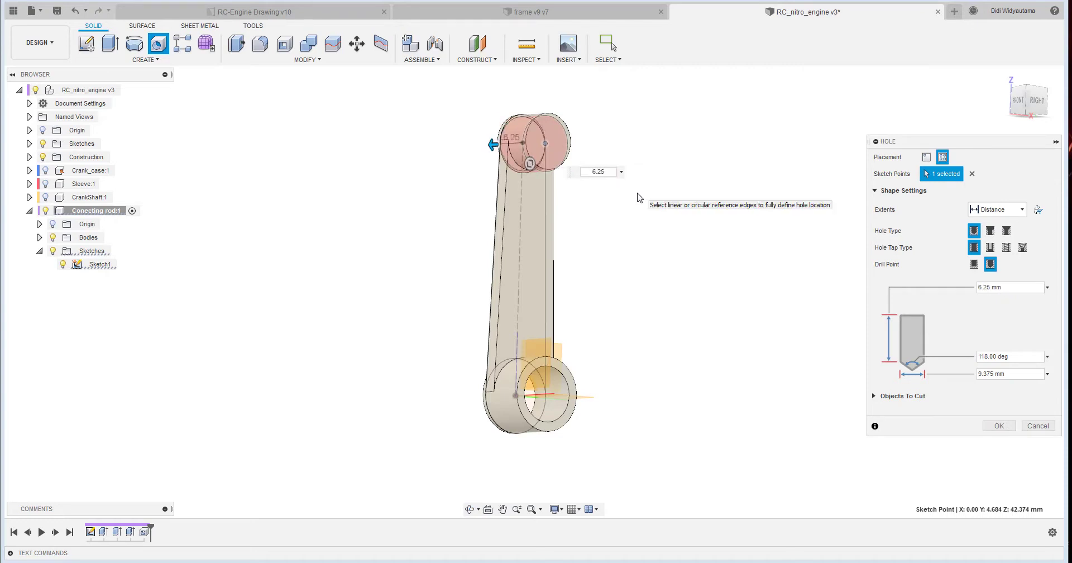
key("Tab")
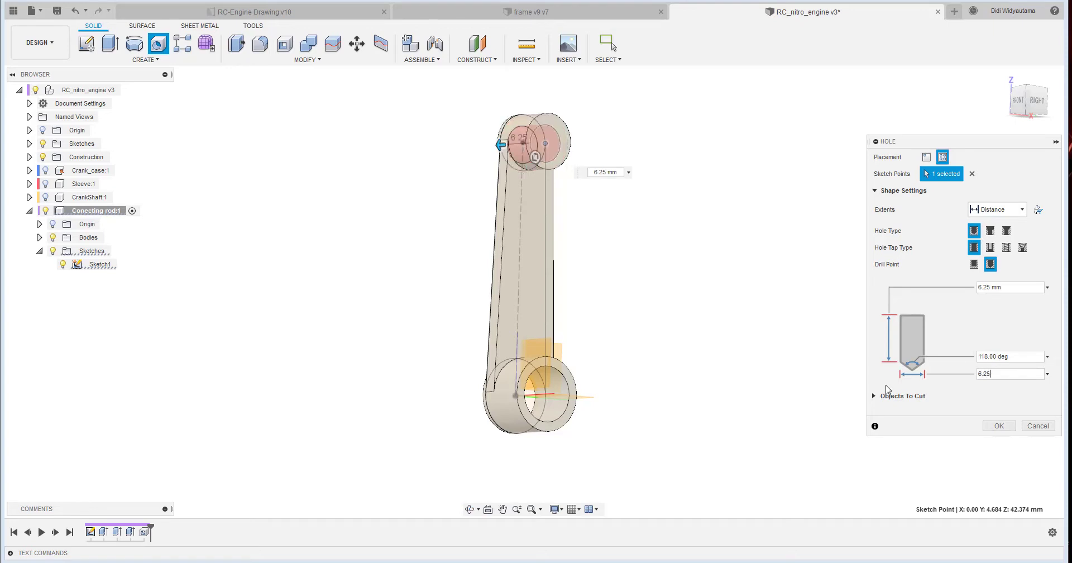
left_click(997, 209)
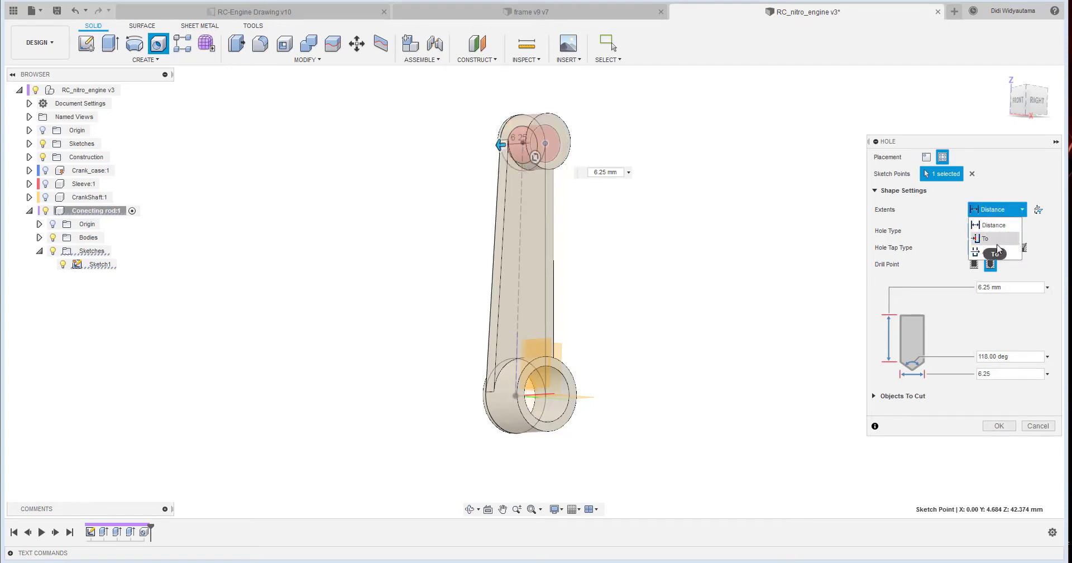
left_click(991, 256)
Replace the hole's sketch-point placement with a single hole centred on the small upper boss's end face, and create it.
scroll(547, 147, "up", 5)
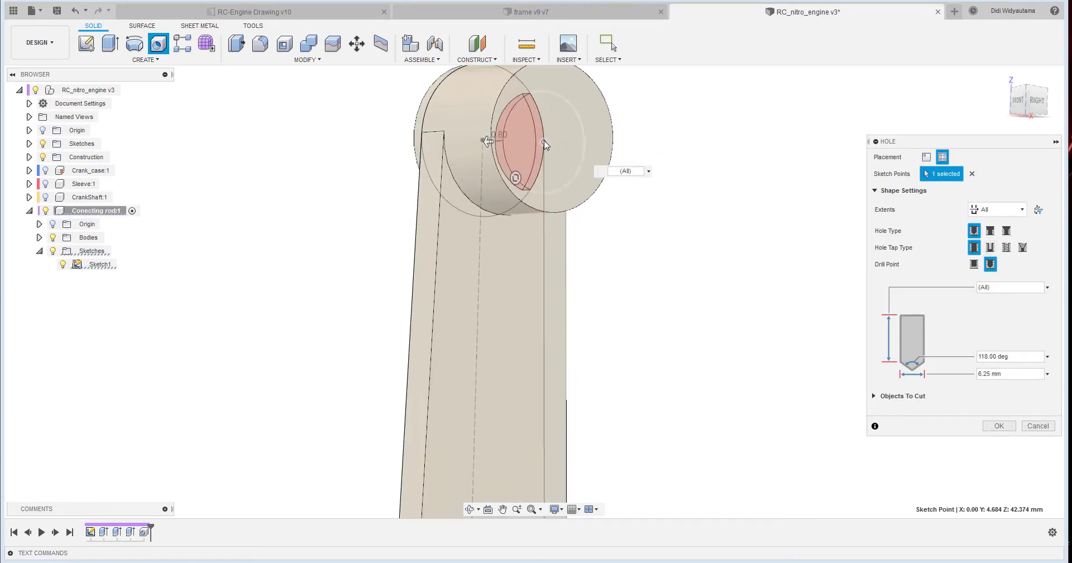
middle_click_drag(578, 158, 588, 213)
scroll(588, 213, "down", 1)
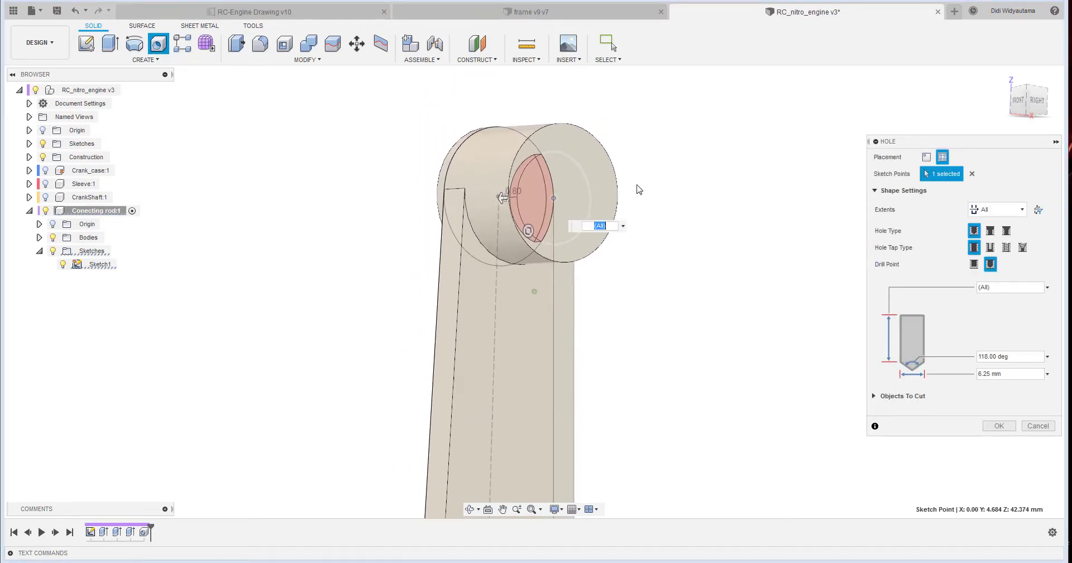
mouse_move(639, 189)
middle_mouse_down("shift")
mouse_move(555, 205)
mouse_move(634, 195)
middle_mouse_up("shift")
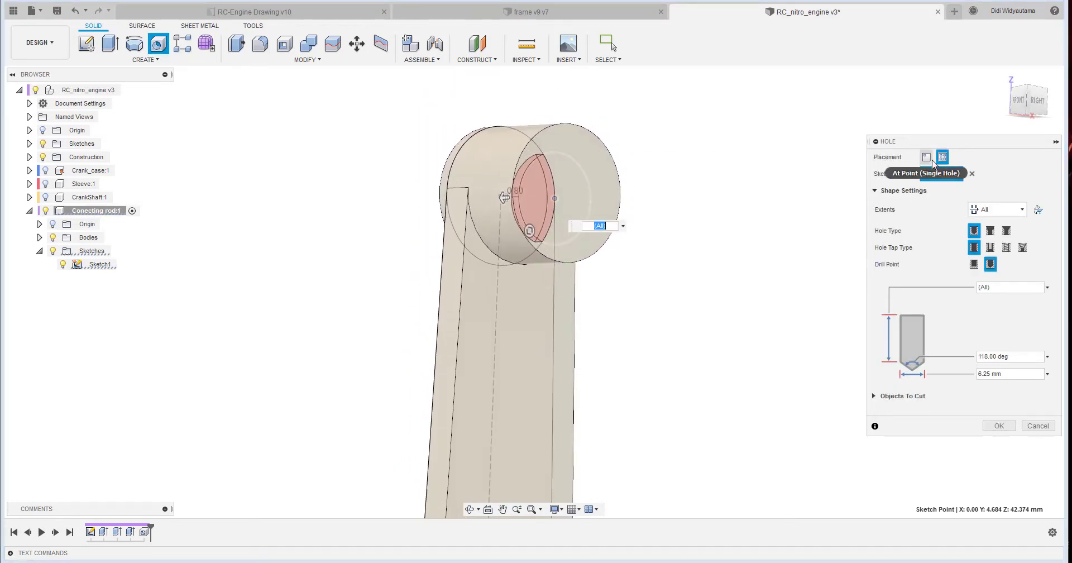
left_click(972, 174)
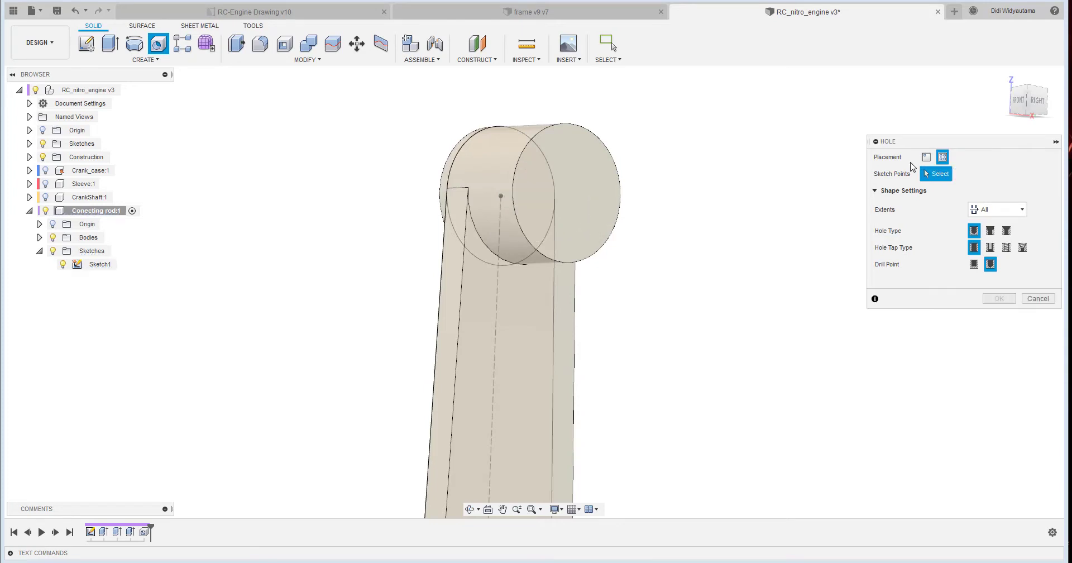
left_click(927, 157)
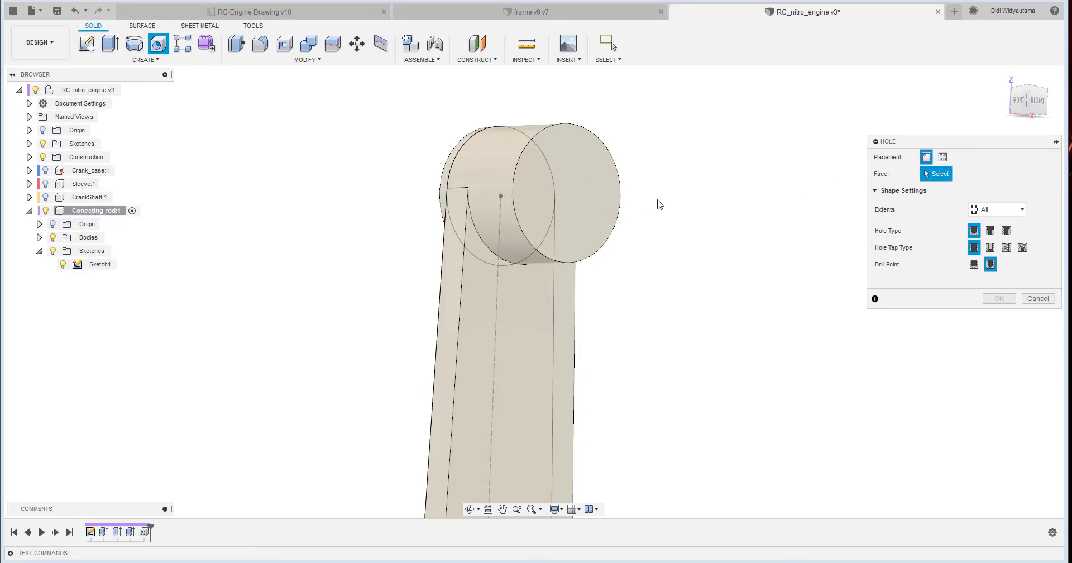
left_click(569, 180)
mouse_move(570, 176)
left_mouse_down()
mouse_move(582, 203)
mouse_move(567, 192)
left_mouse_up()
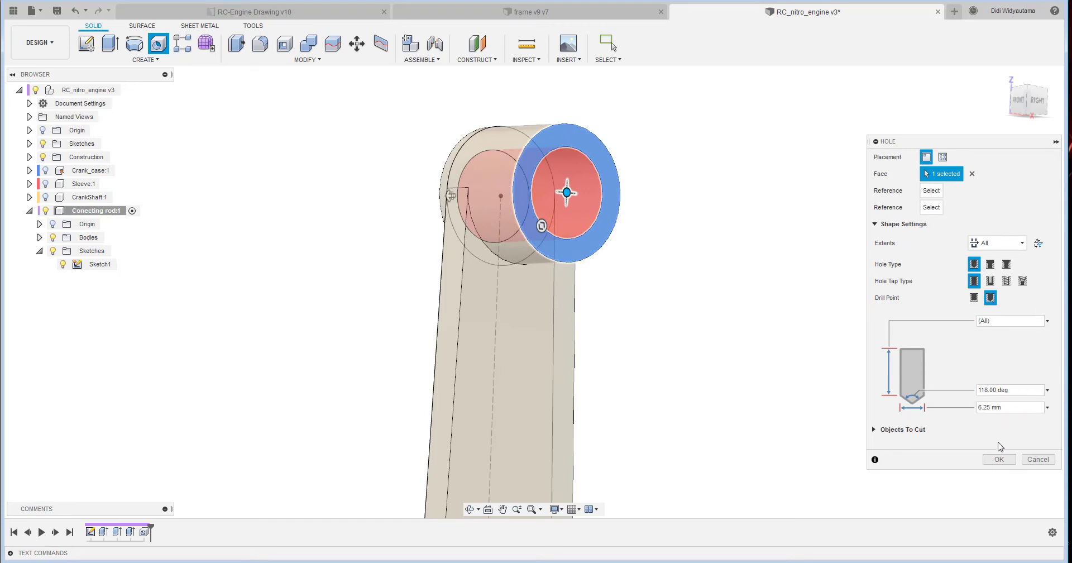
left_click(999, 459)
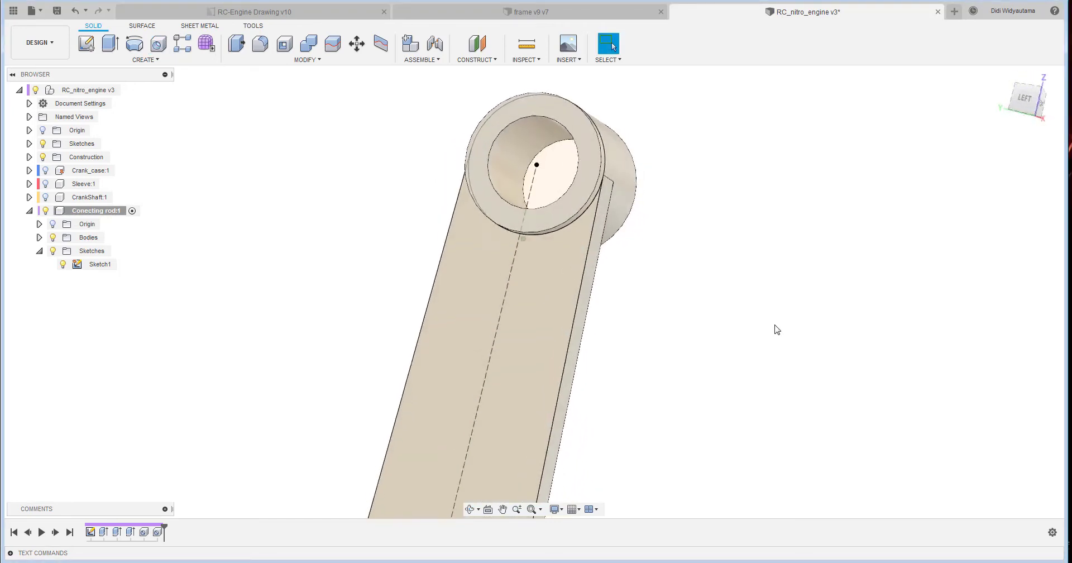
Fillet the four edges where the connecting rod's web meets the two bosses, on both faces, with a 0.5 mm radius.
left_click(261, 43)
left_click(508, 189)
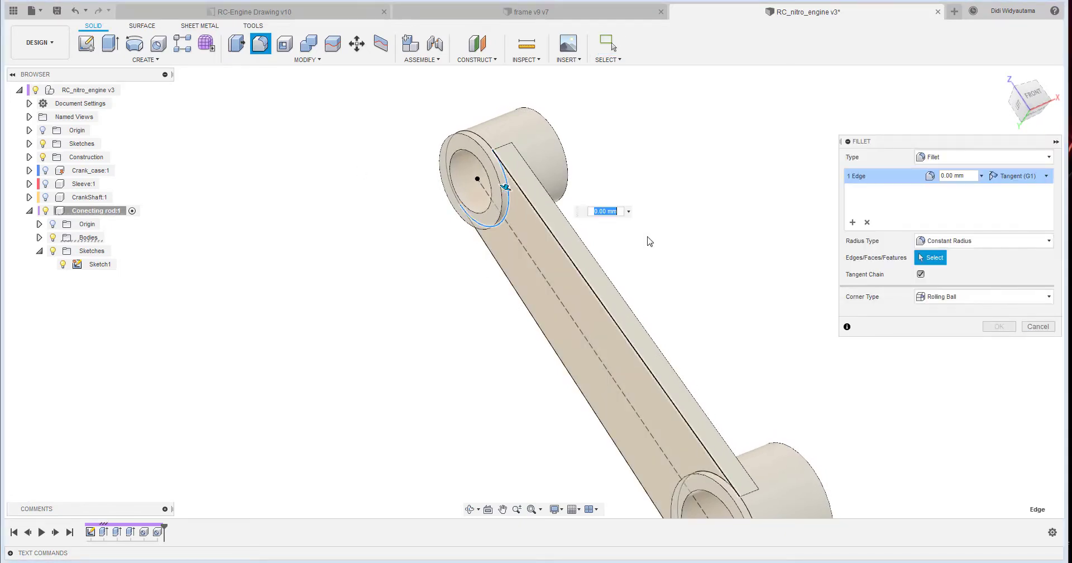
type("0.5")
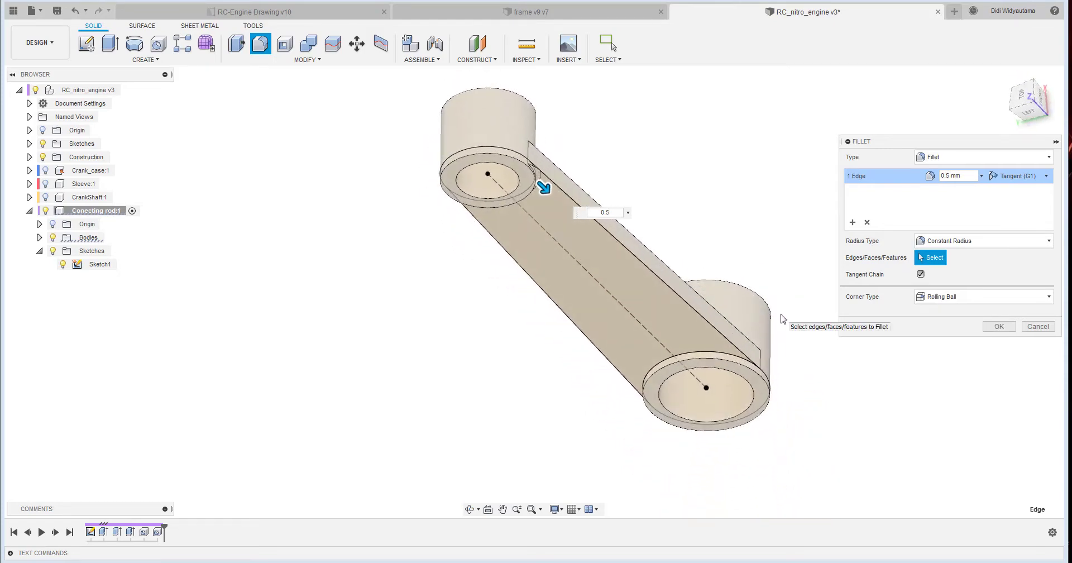
left_click(694, 358)
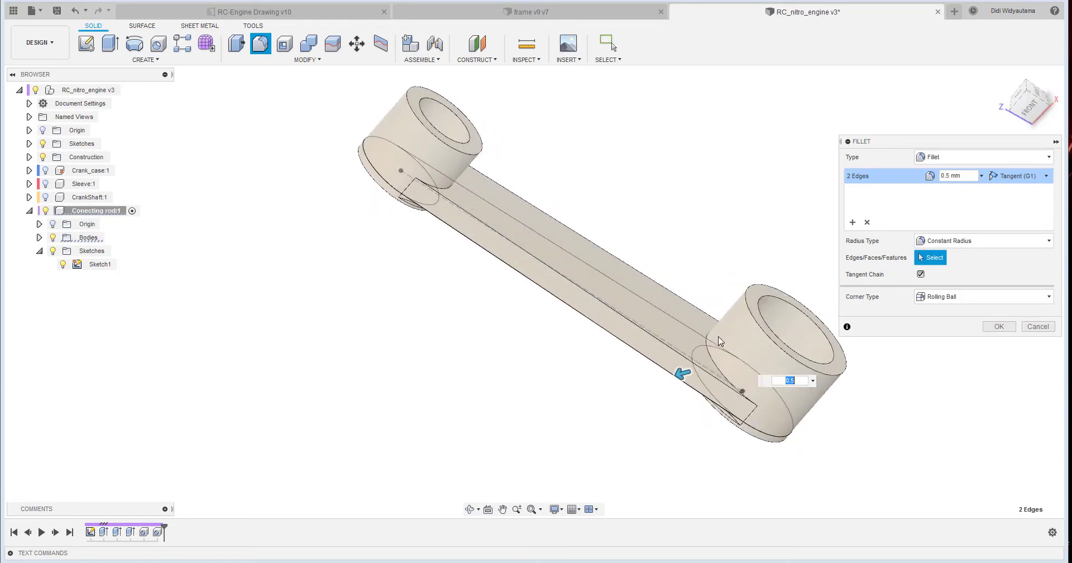
left_click(707, 347)
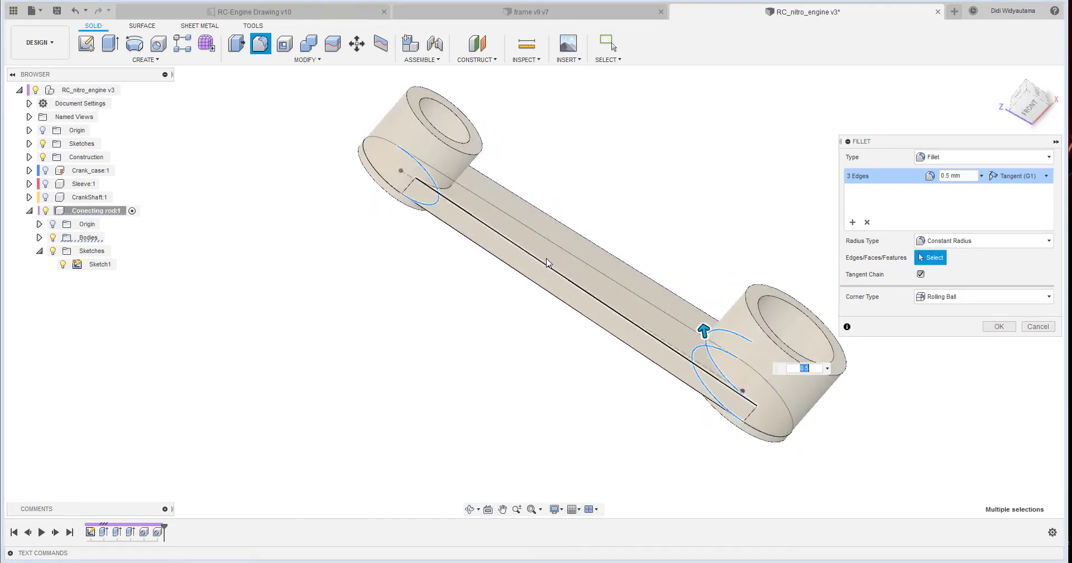
left_click(452, 185)
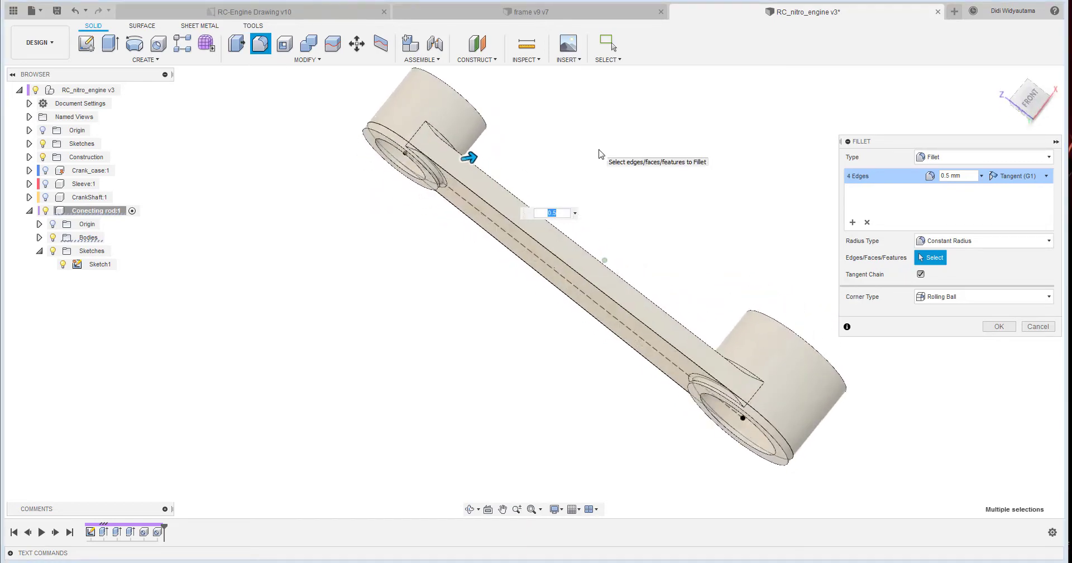
left_click(1014, 329)
Start another fillet and select the long edges along both sides of the connecting rod's web, on both faces.
left_click(264, 41)
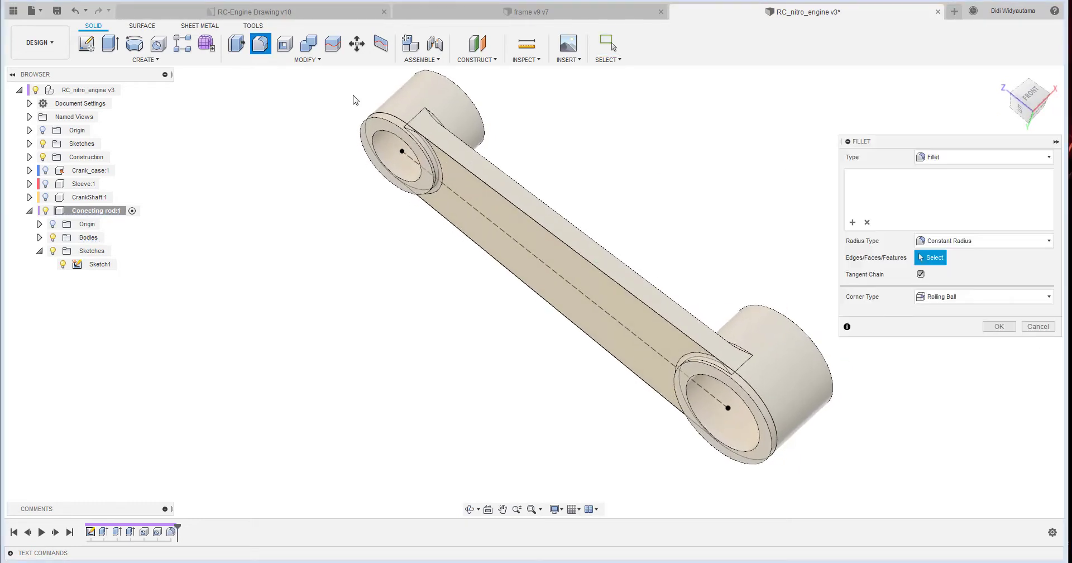
left_click(473, 150)
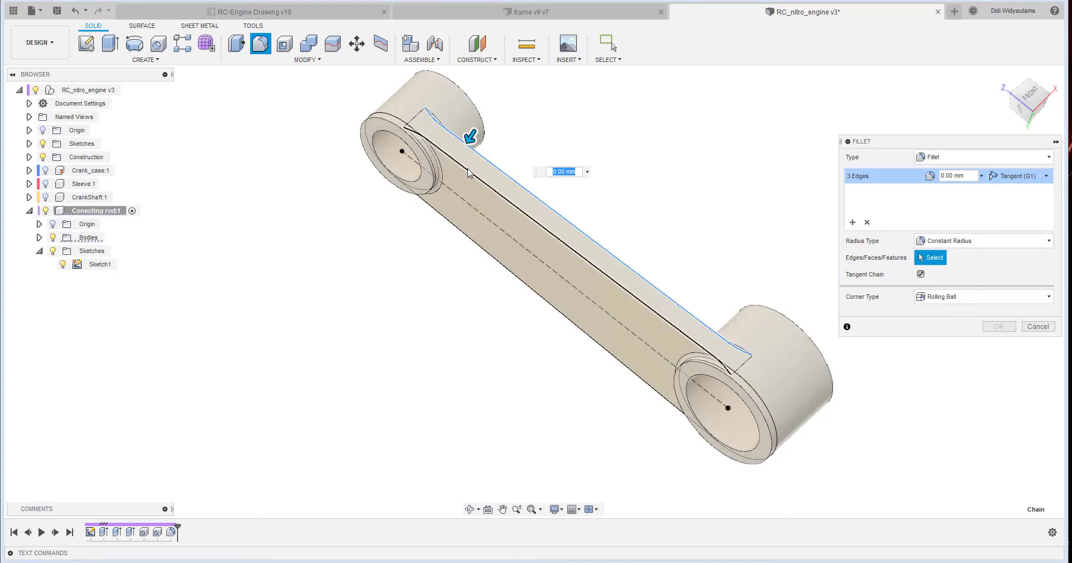
left_click(469, 169)
middle_click_drag(525, 285, 558, 244, "shift")
left_click(557, 240)
left_click(555, 217)
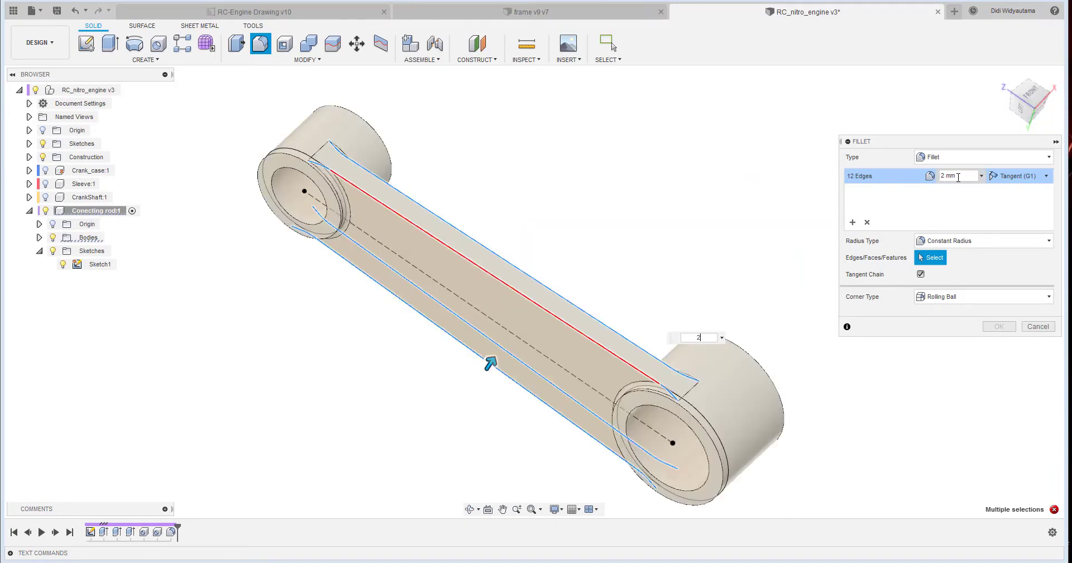
Set the fillet radius of the web's long edges to 1.125 mm and create the fillet.
left_click_drag(958, 176, 889, 207)
middle_click_drag(680, 277, 662, 268, "shift")
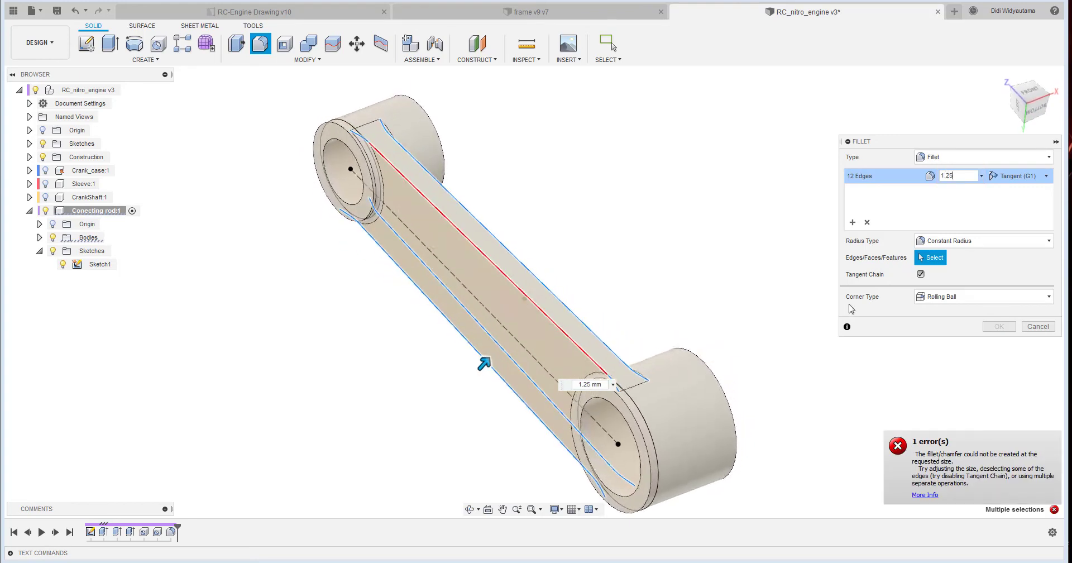
key("BackSpace")
key("BackSpace")
type("1")
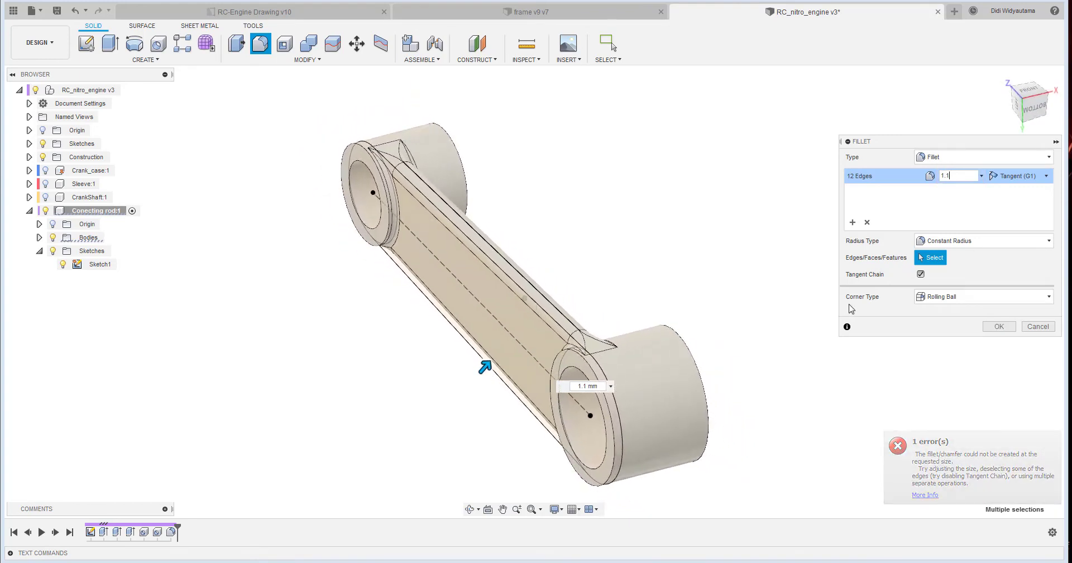
type("25")
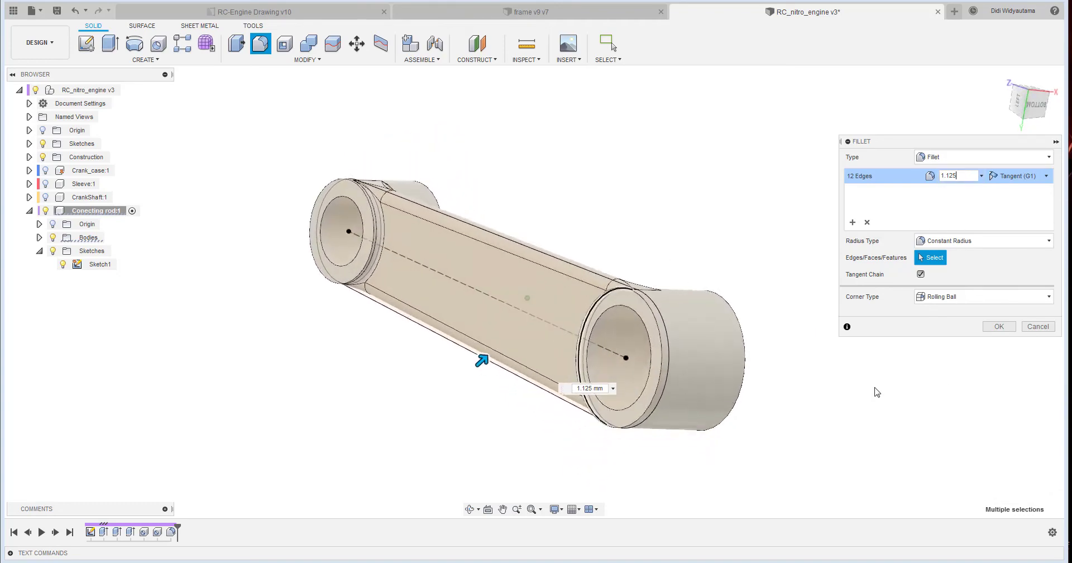
left_click(1000, 327)
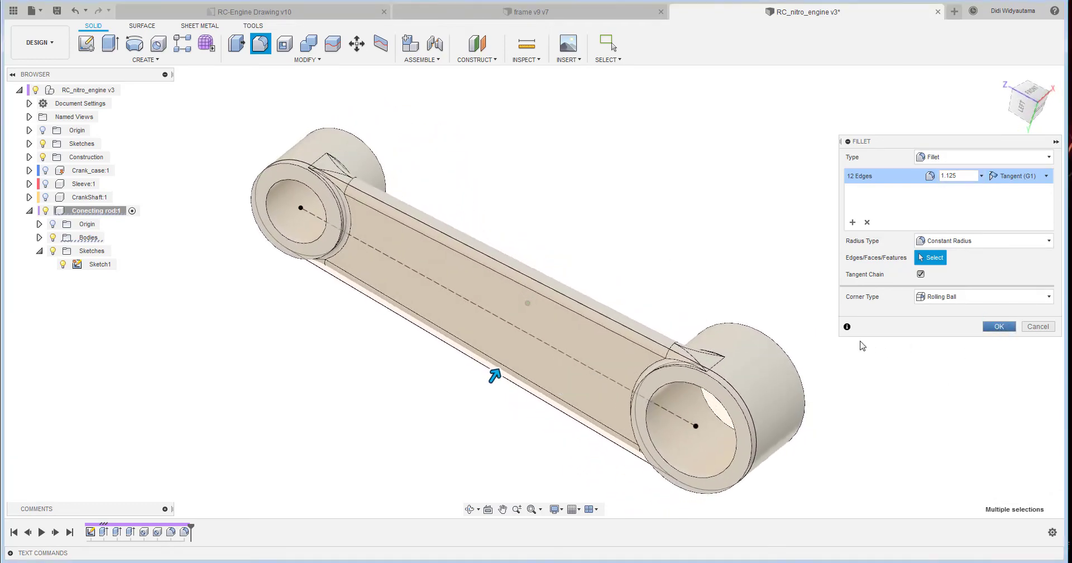
Hide the connecting rod's Sketch1, return to the home view, and activate the top-level RC_nitro_engine component.
left_click(63, 264)
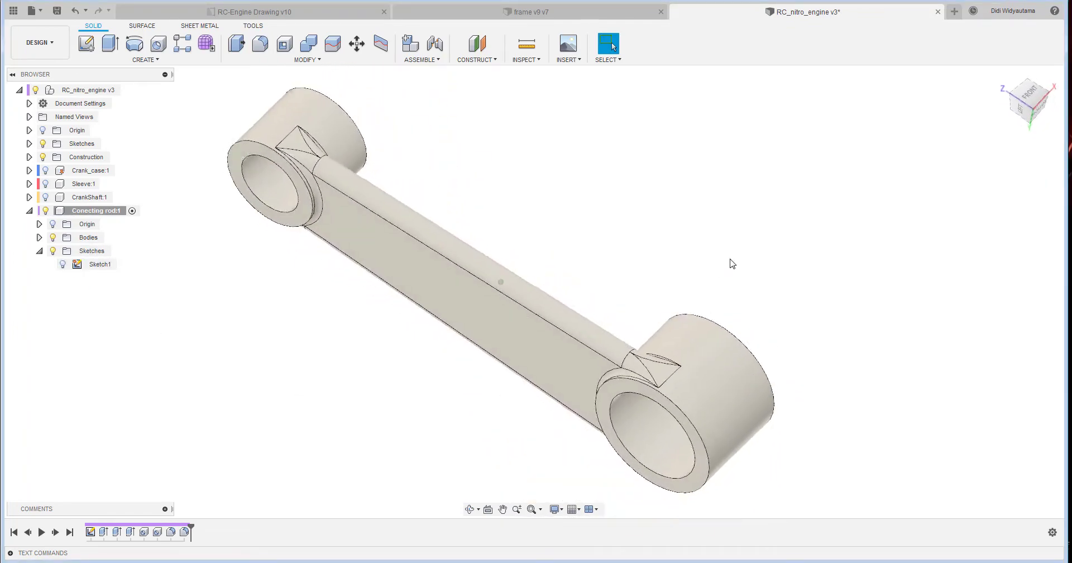
middle_click_drag(564, 250, 808, 173, "shift")
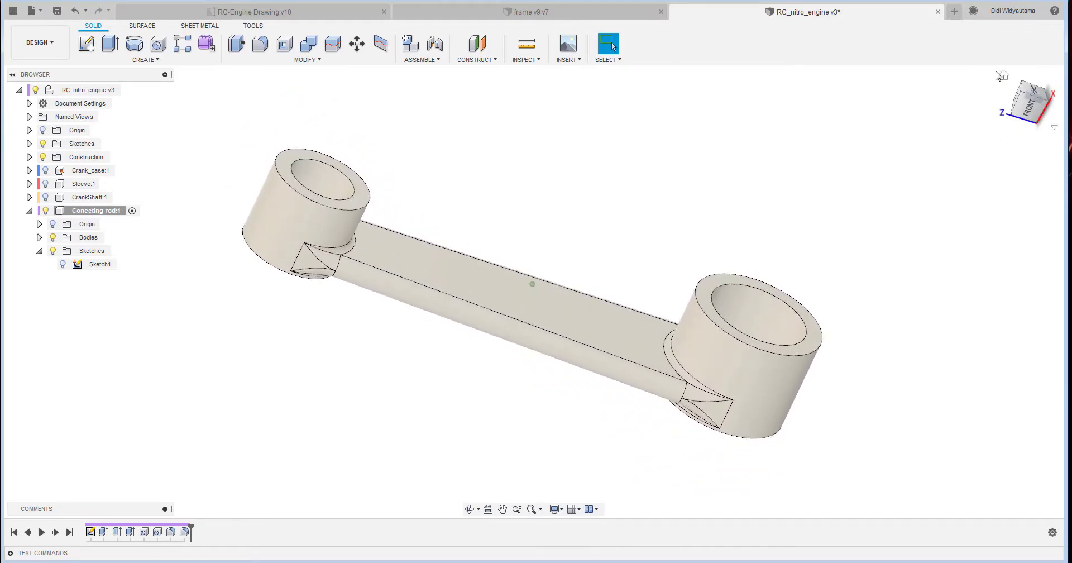
left_click(1005, 76)
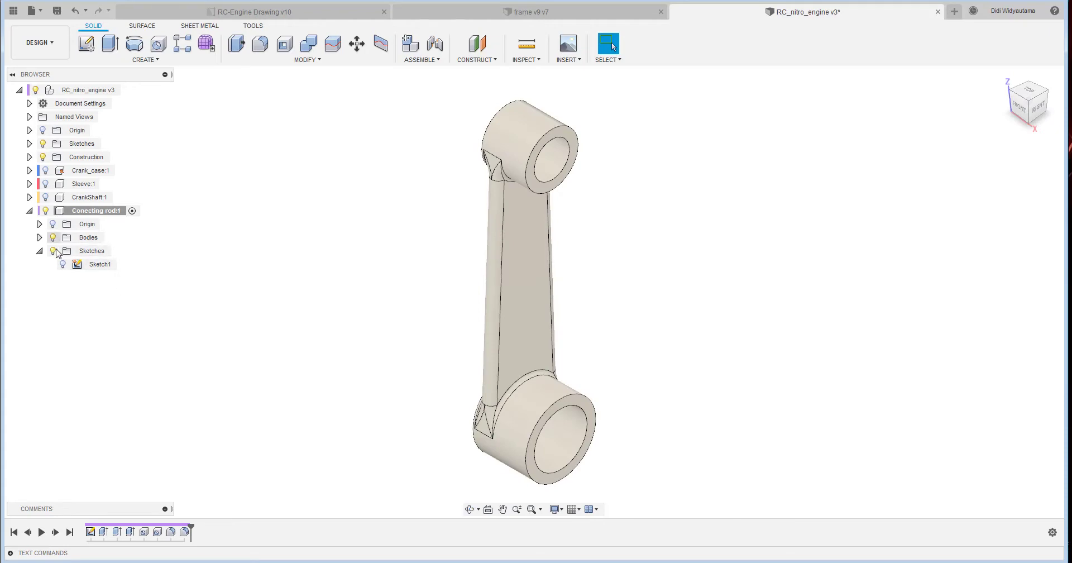
left_click(39, 250)
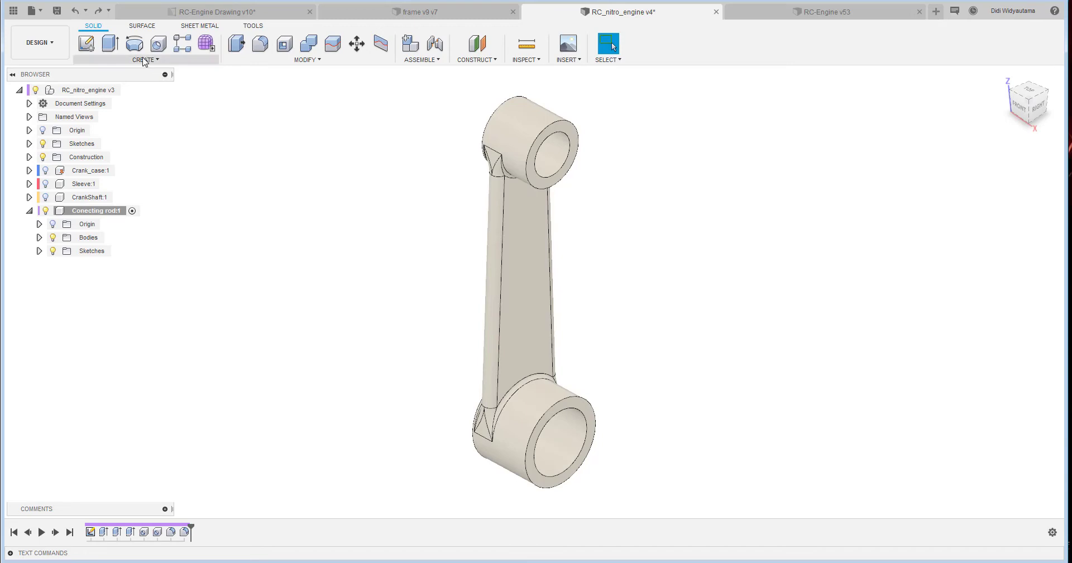
left_click(127, 92)
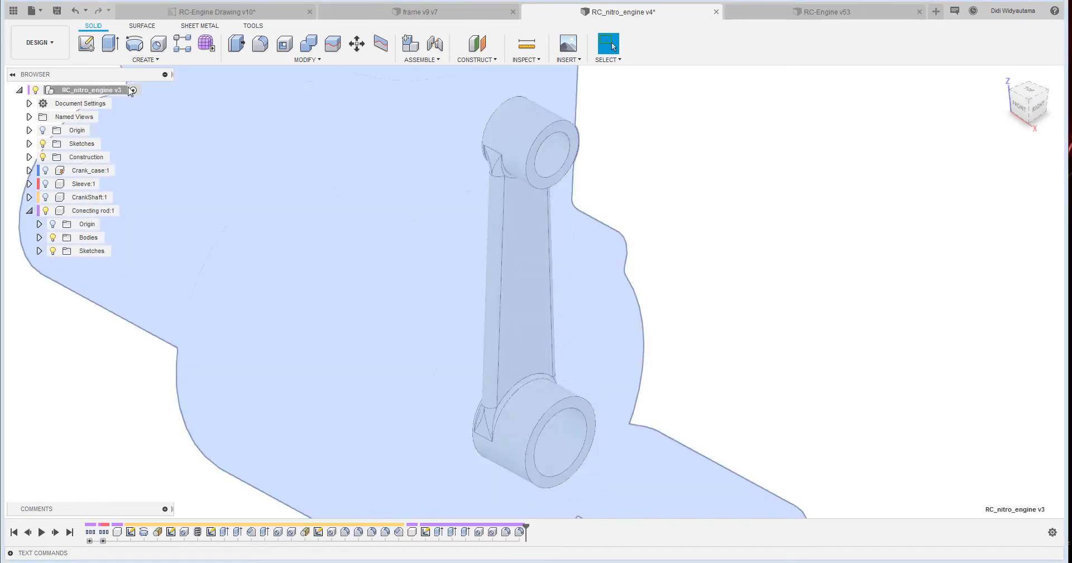
Create an empty, activated component named Drive washer and hide the Conecting rod component.
left_click(143, 60)
left_click(138, 73)
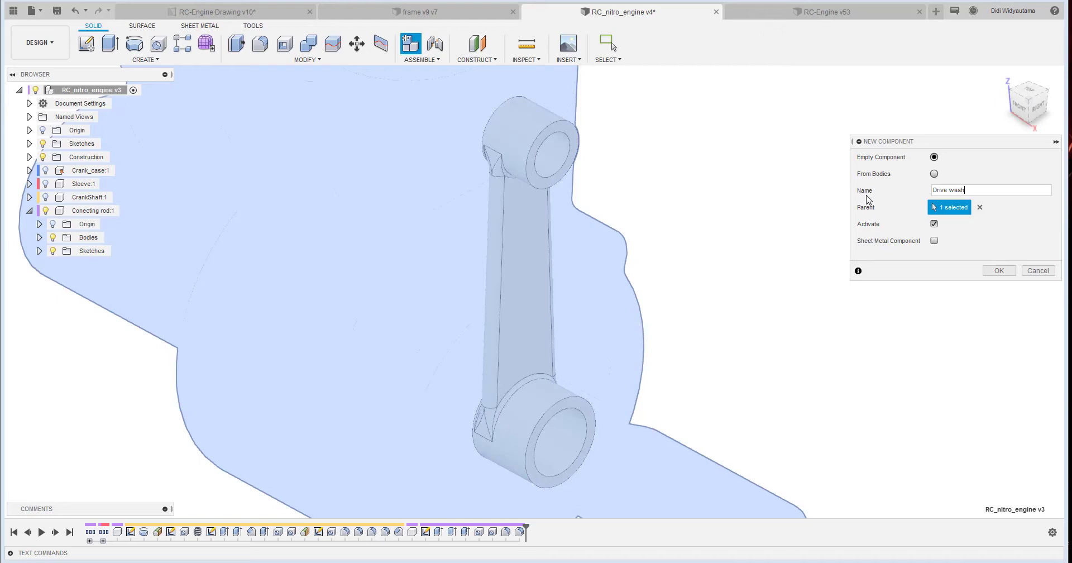
left_click(991, 272)
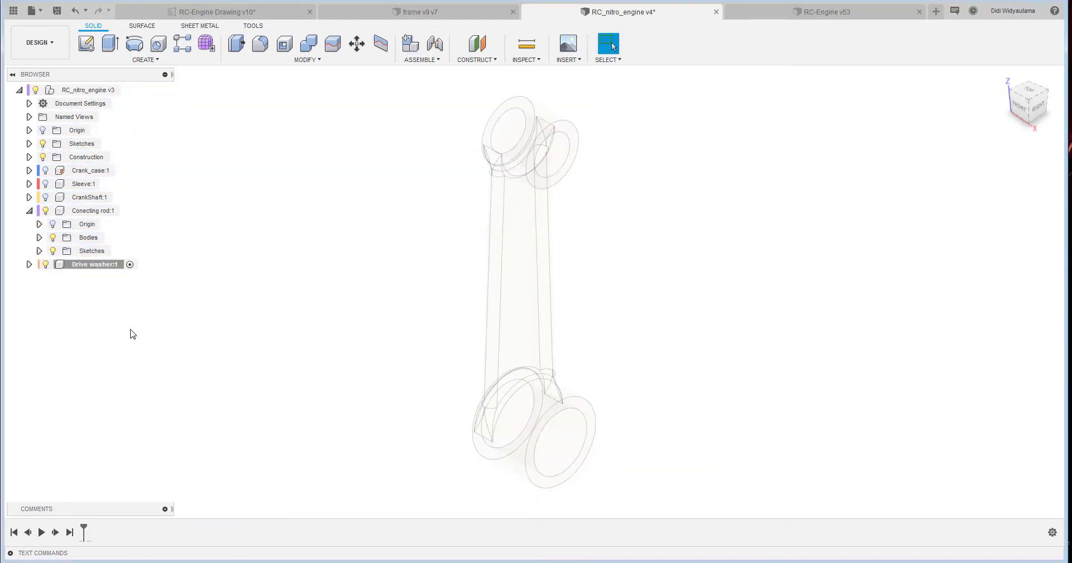
left_click(80, 212)
left_click(47, 210)
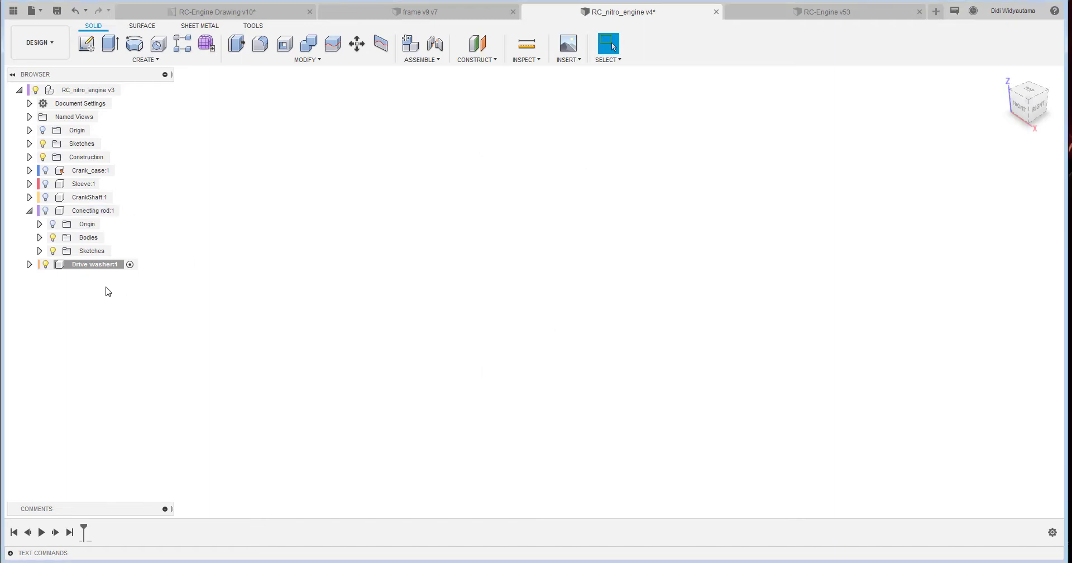
Sketch a 30 mm diameter circle centred on the origin on the vertical YZ plane and finish the sketch.
left_click(87, 43)
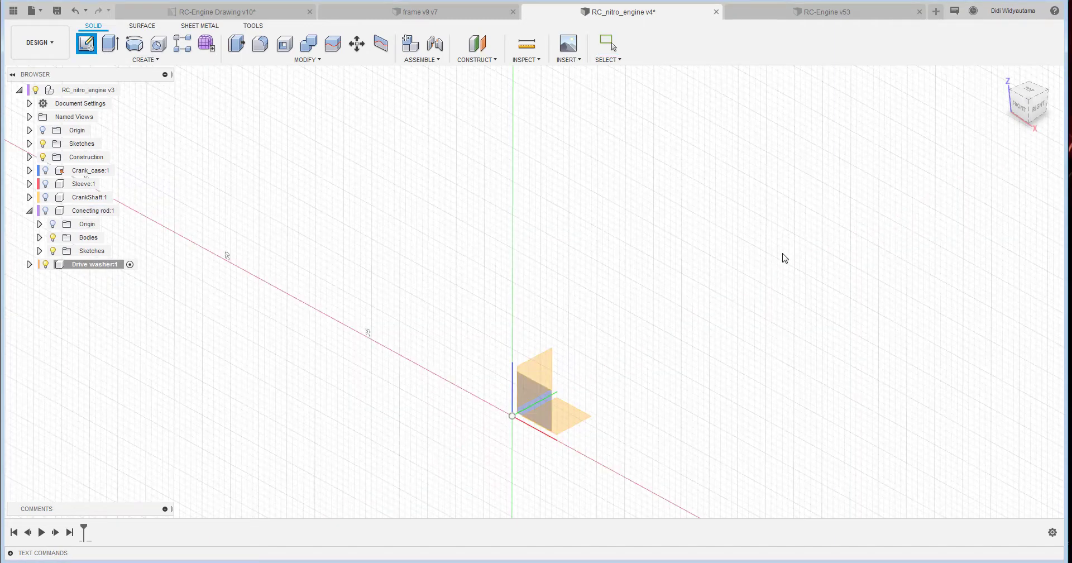
left_click(541, 379)
left_click(134, 43)
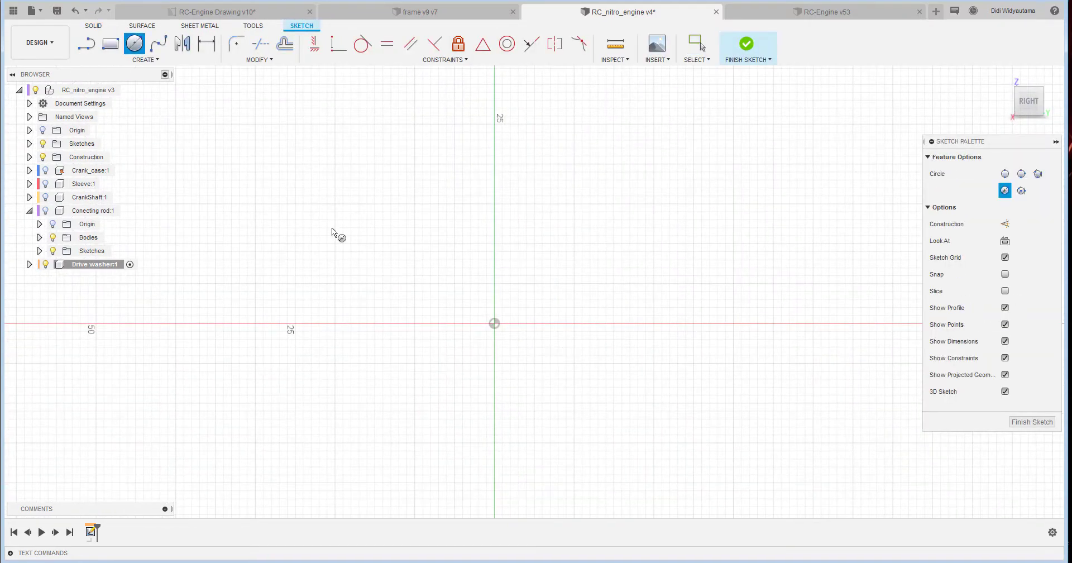
left_click(494, 323)
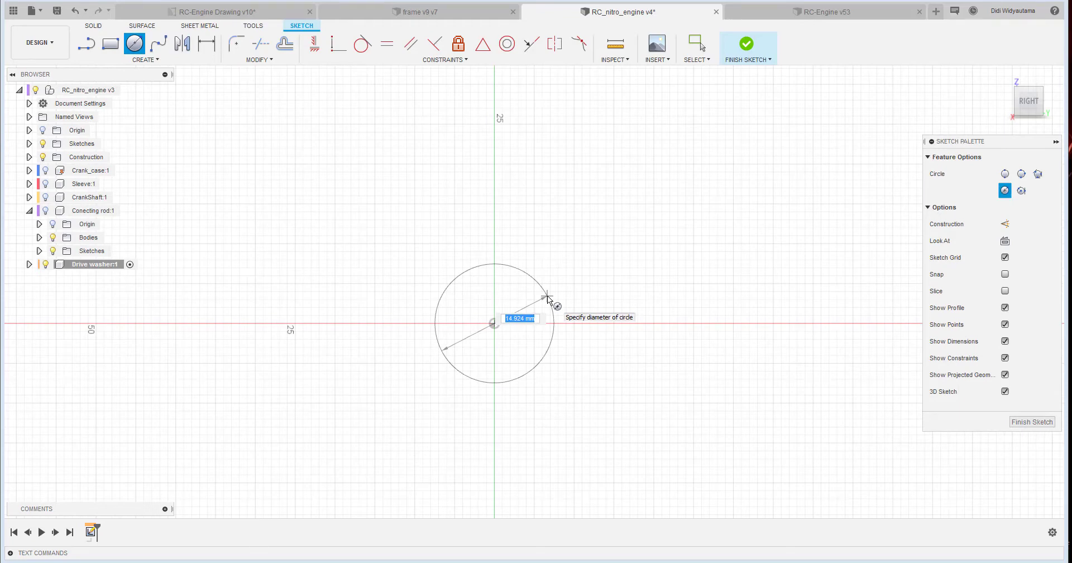
type("30")
key("Return")
key("Escape")
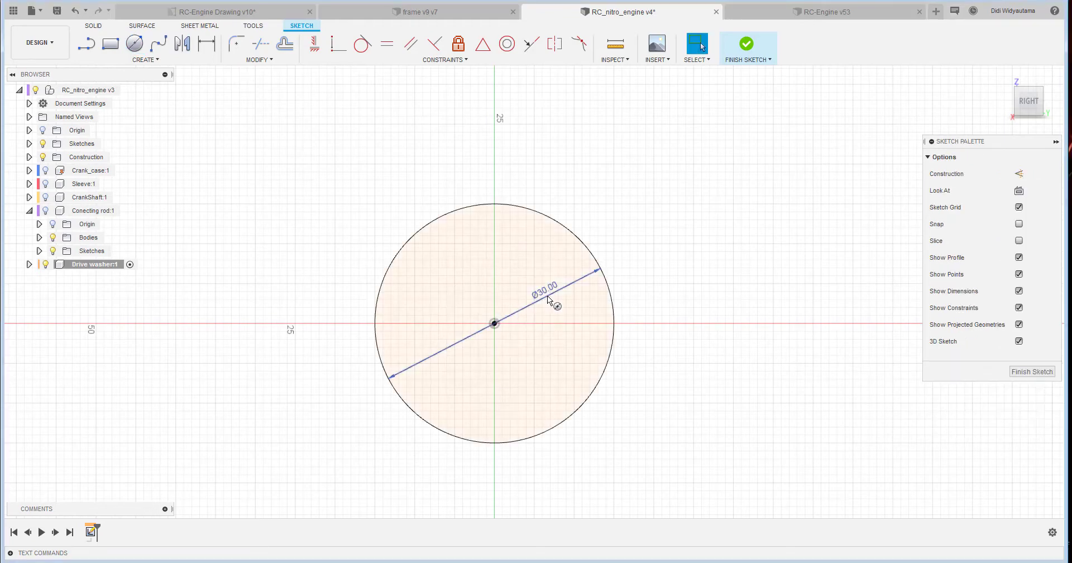
key("c")
left_click(748, 45)
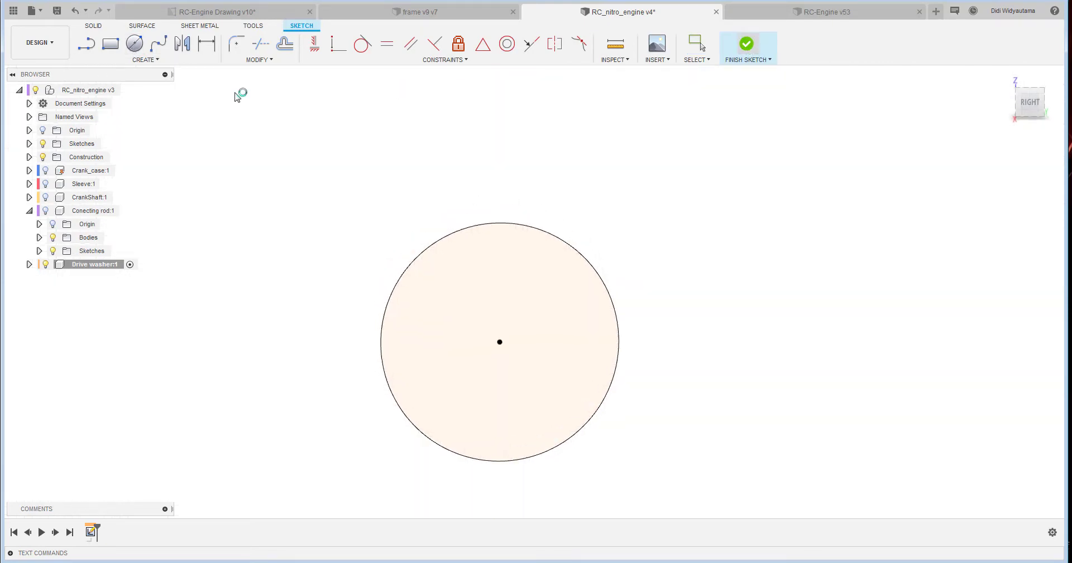
Extrude the circle profile 6.25 mm to one side as a new body.
key("e")
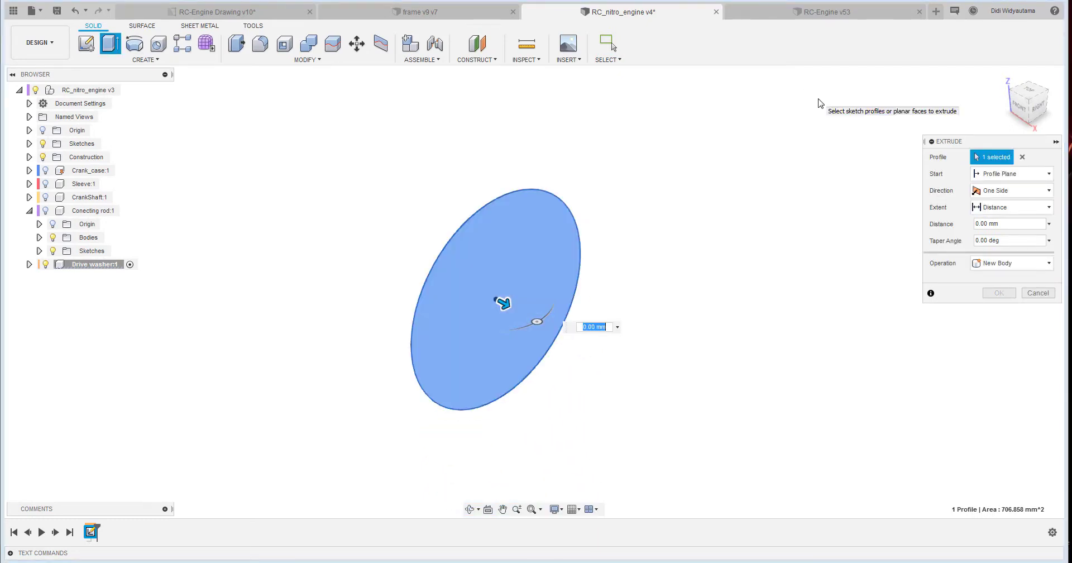
key("Escape")
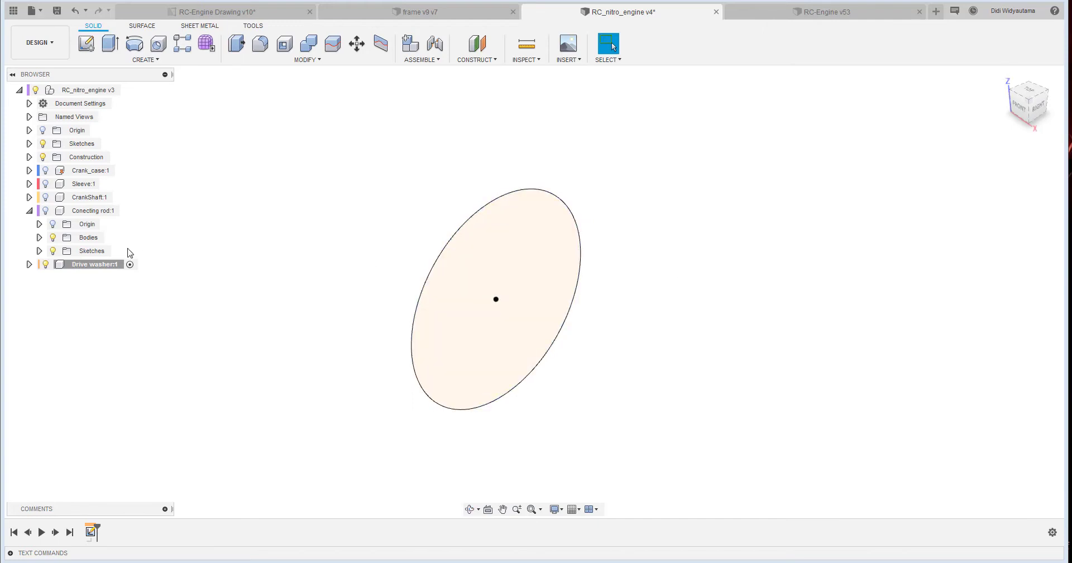
left_click(110, 43)
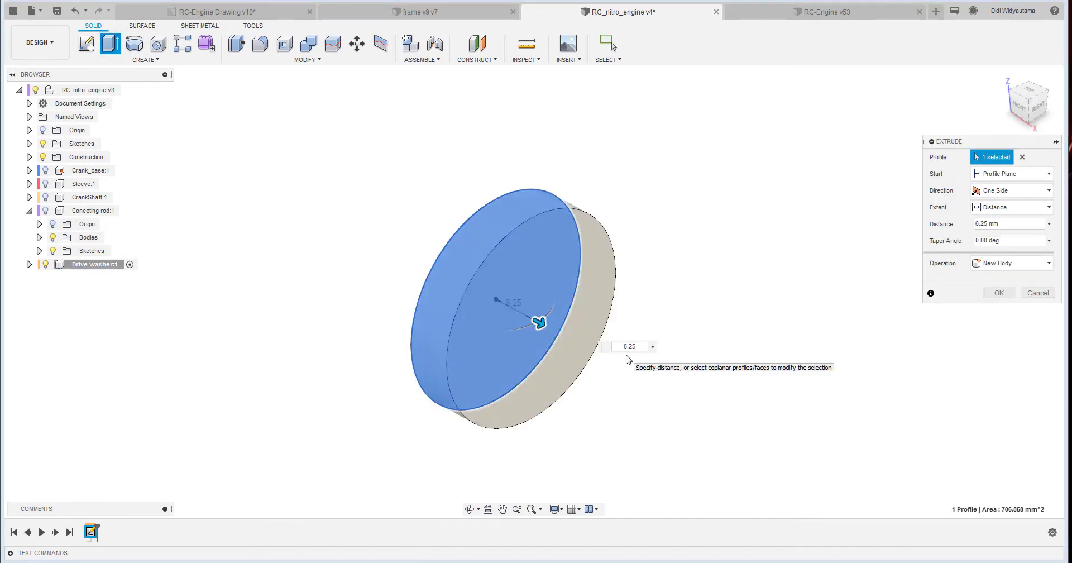
key("Return")
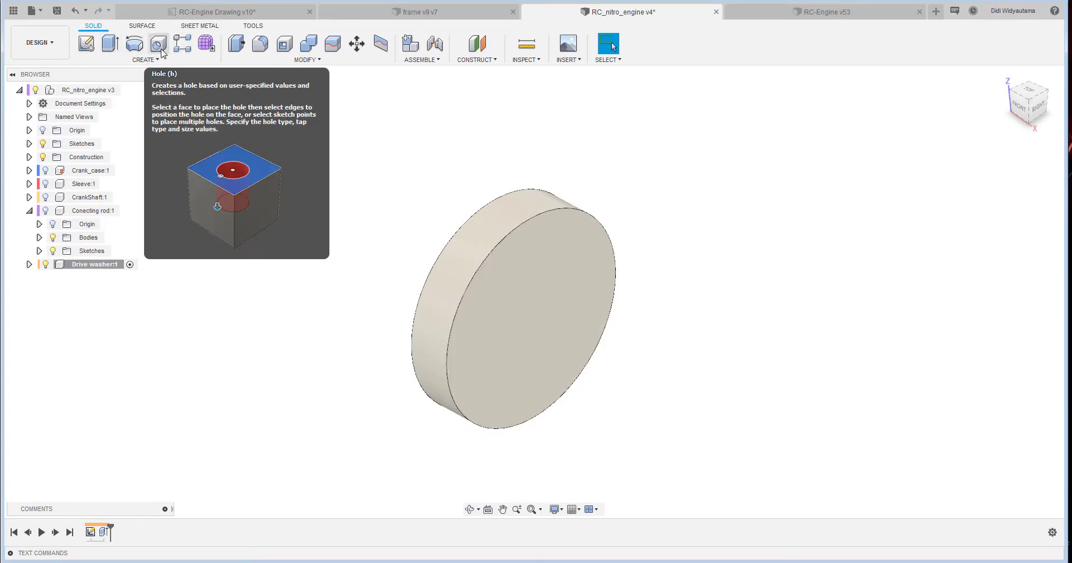
Chamfer the outer edge of the disc's extruded end face with an equal distance of 3 mm.
left_click(328, 60)
left_click(296, 101)
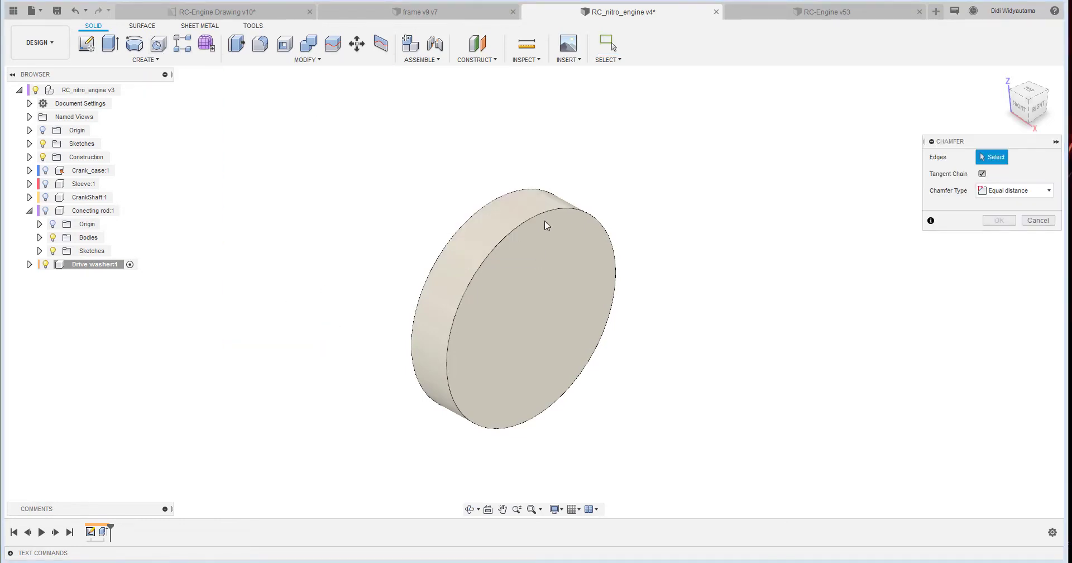
left_click(546, 217)
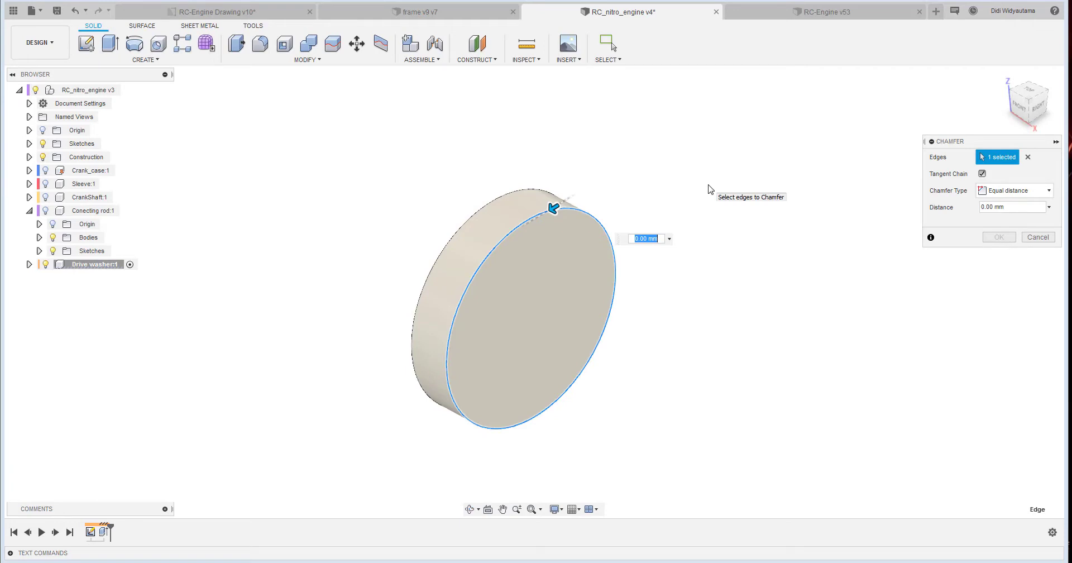
key("Return")
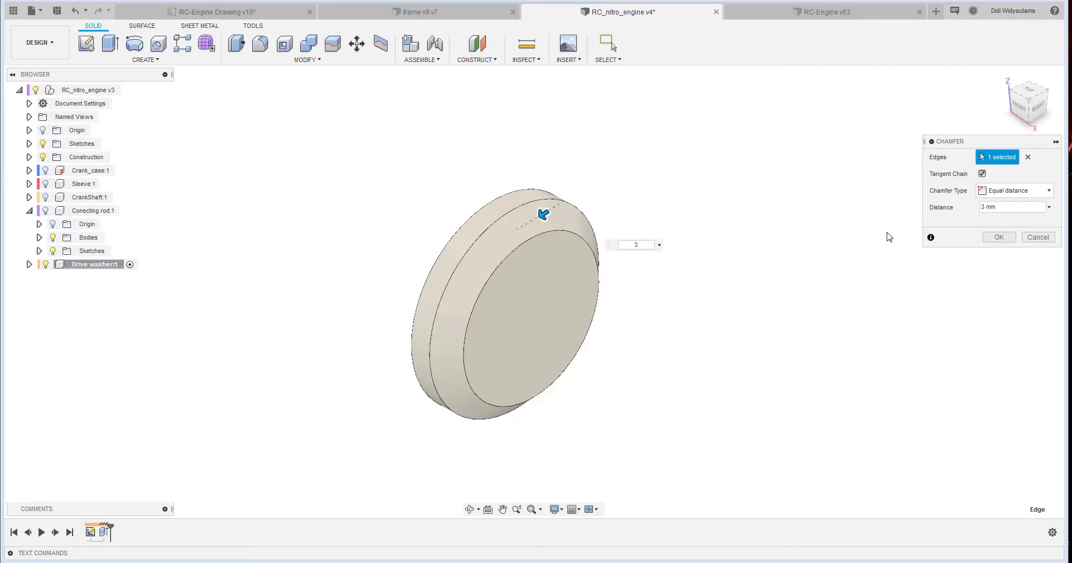
left_click(989, 241)
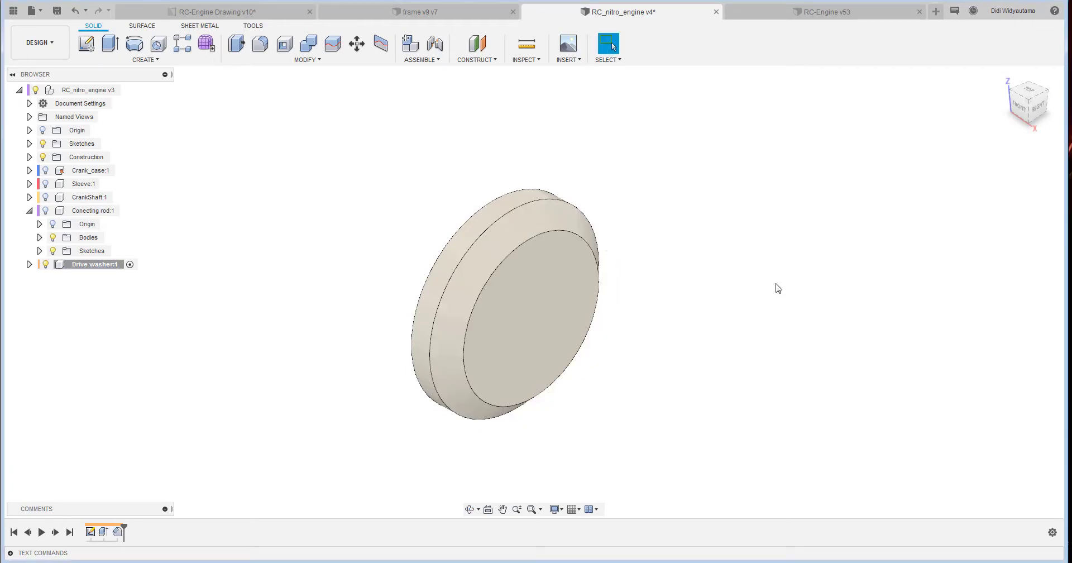
Cut a centred counterbore hole through all from the unchamfered face: 11 mm hole diameter, 14 mm counterbore diameter, 1.25 mm counterbore depth.
middle_click_drag(778, 289, 727, 290, "shift")
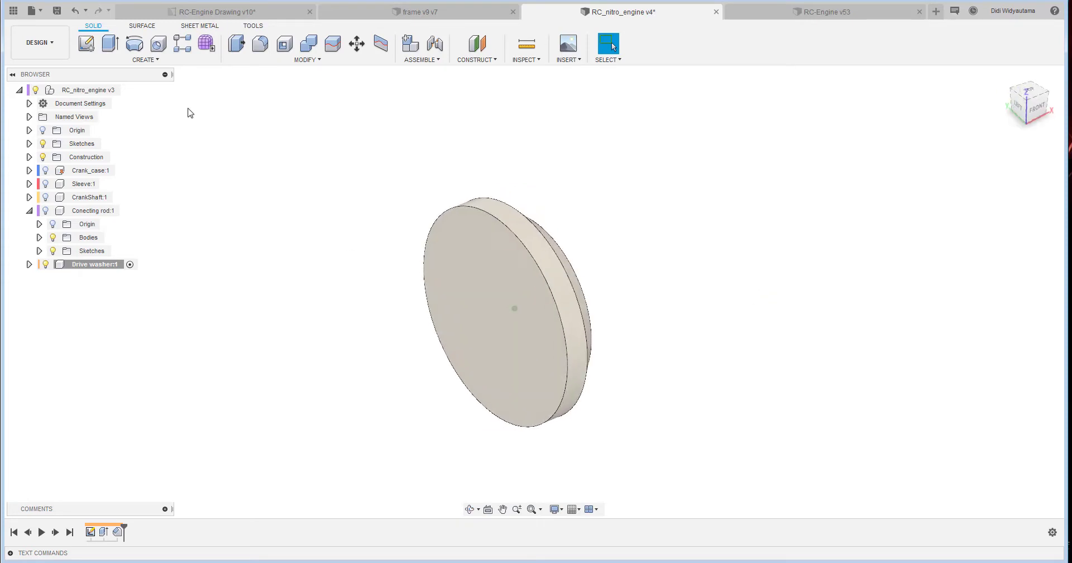
left_click(160, 45)
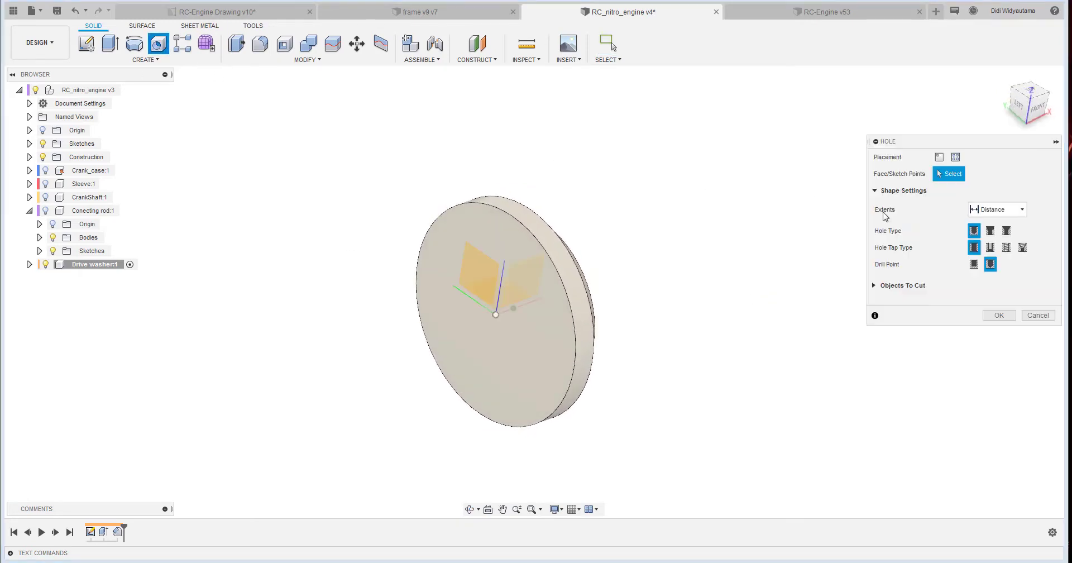
left_click(990, 231)
left_click(522, 341)
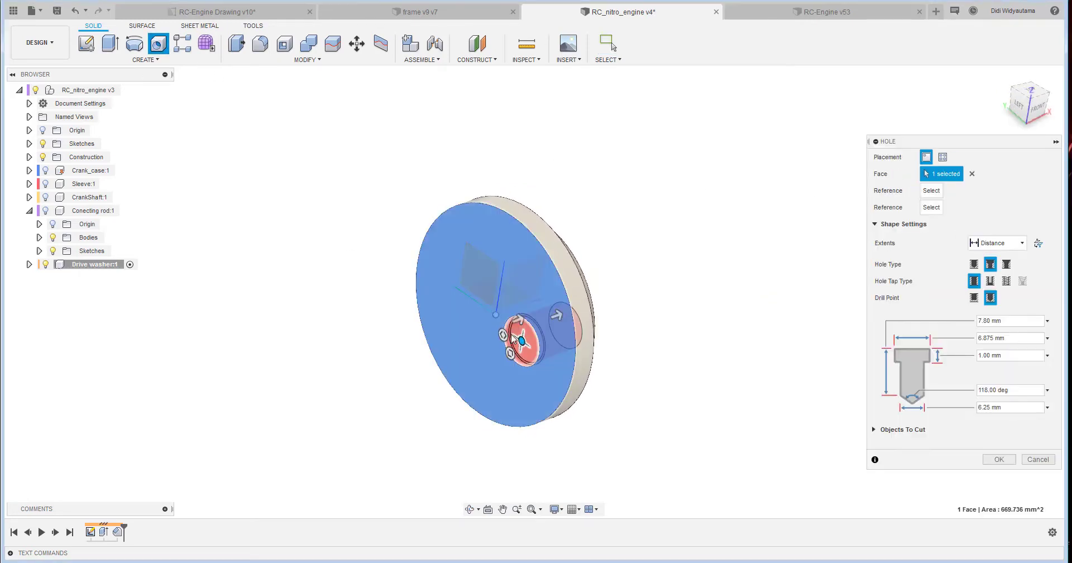
left_click_drag(520, 338, 496, 314)
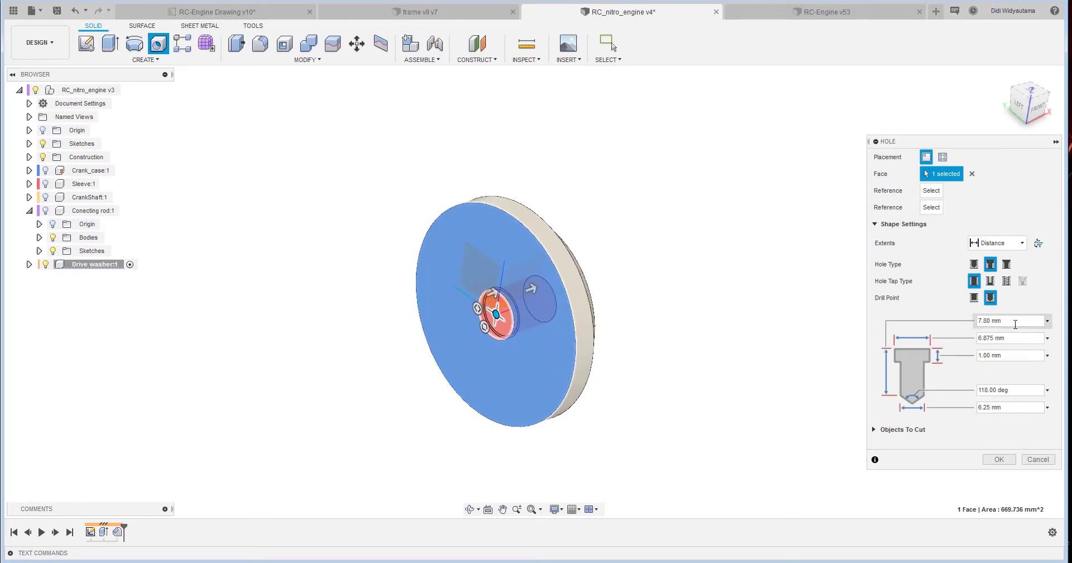
left_click(1005, 244)
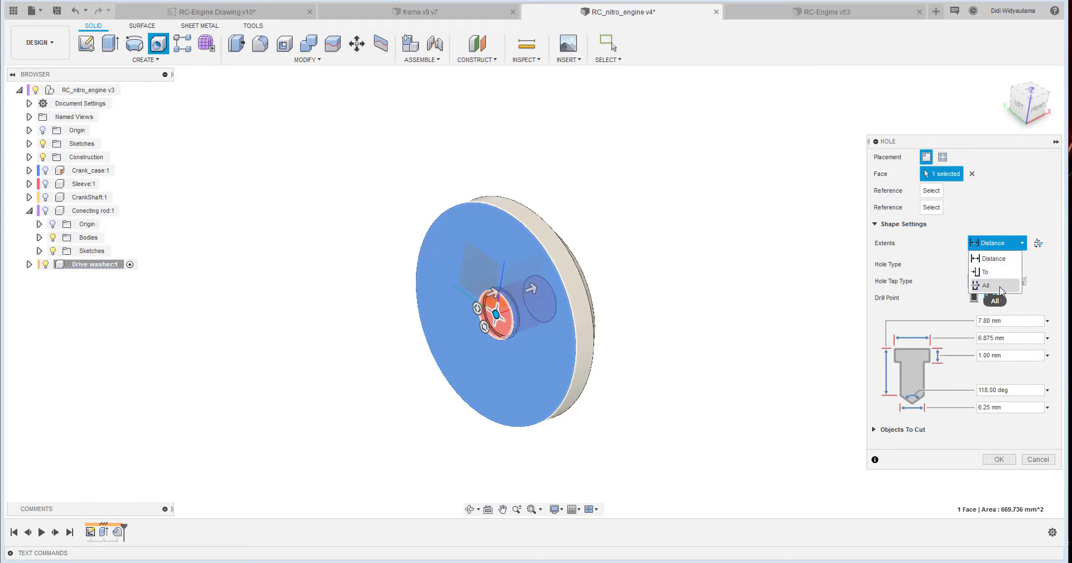
left_click(987, 284)
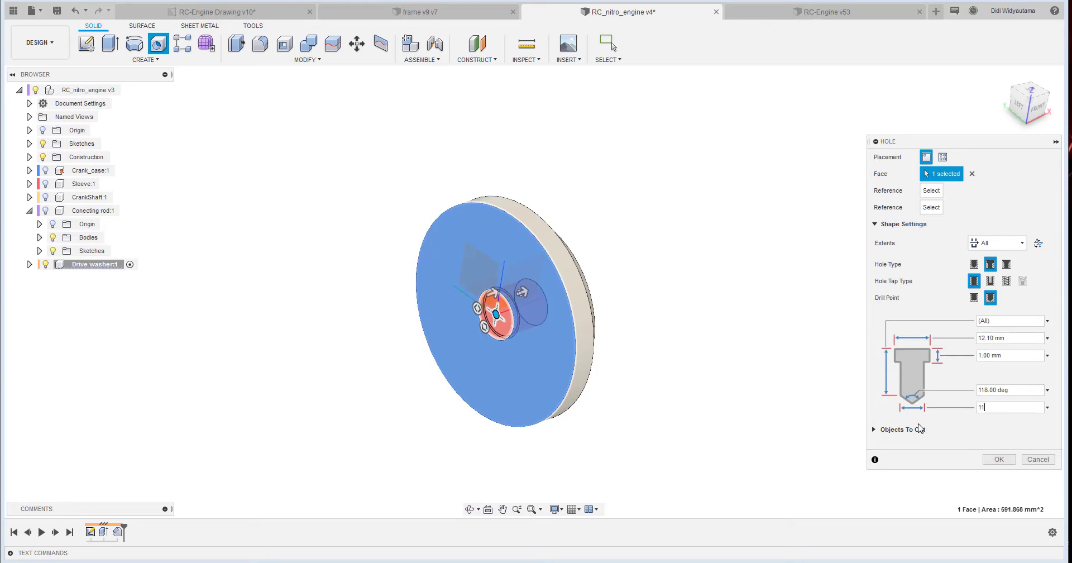
double_click(990, 339)
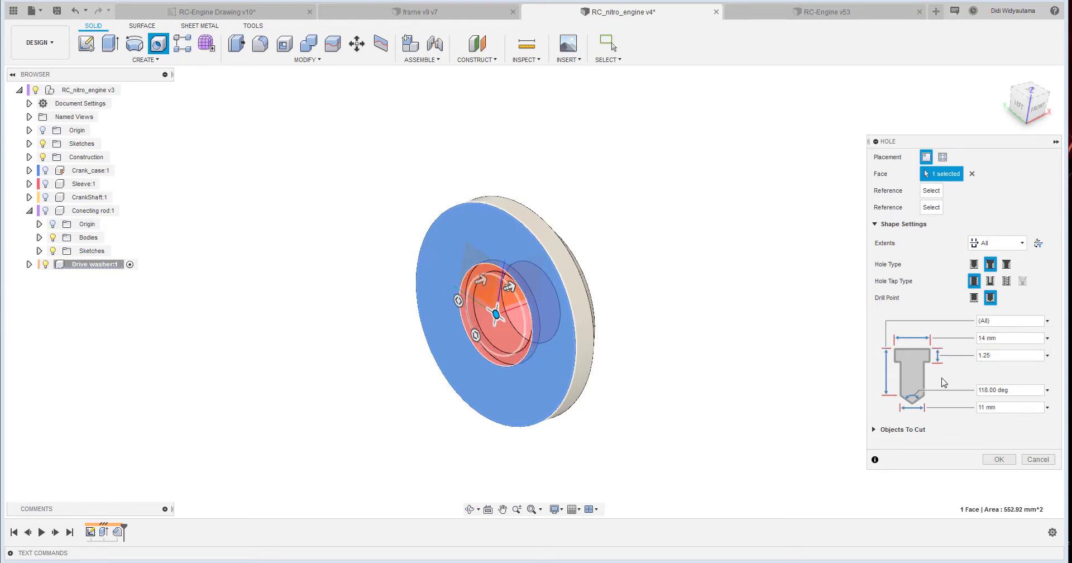
left_click(1000, 460)
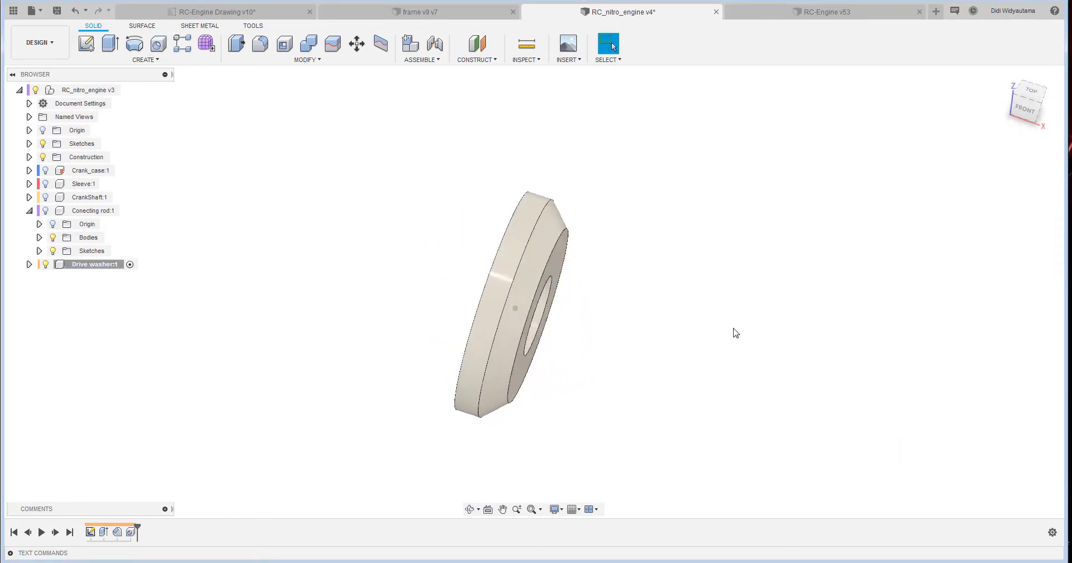
Start a sketch on the washer's counterbored face and project the bore and counterbore circular edges into it.
middle_click_drag(736, 333, 645, 314, "shift")
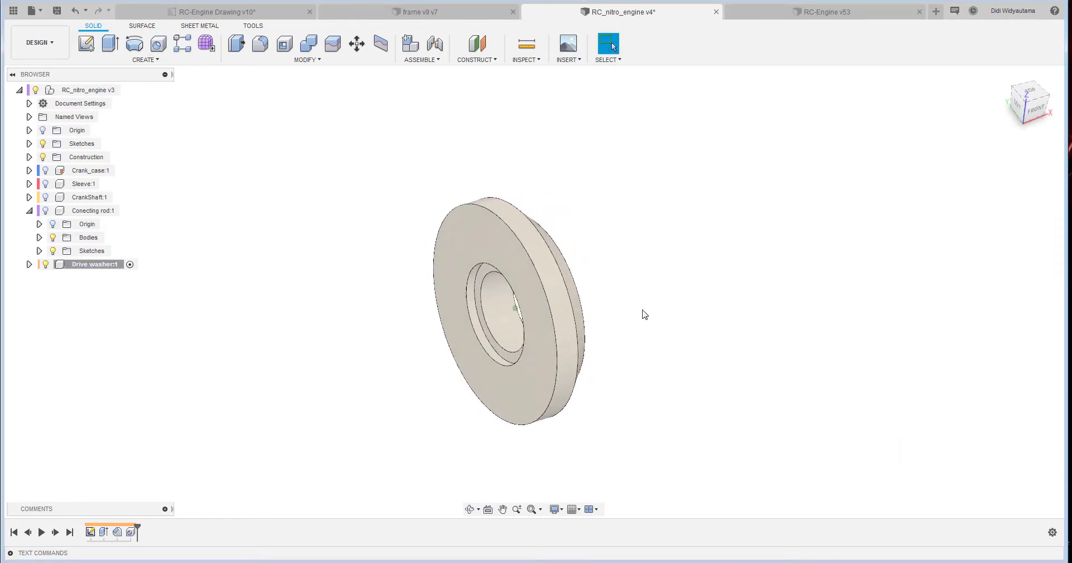
left_click(86, 44)
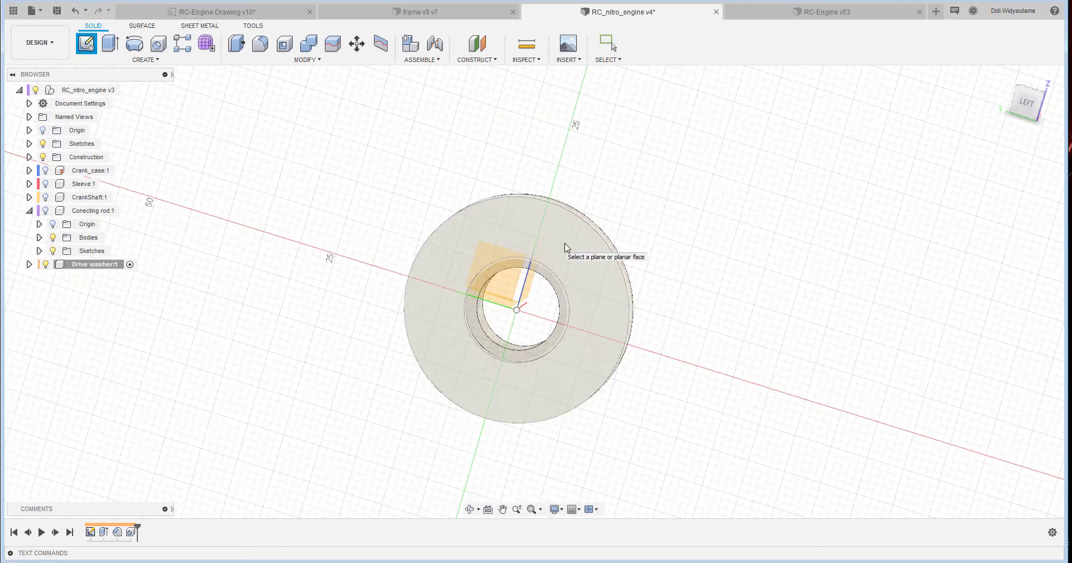
left_click(567, 249)
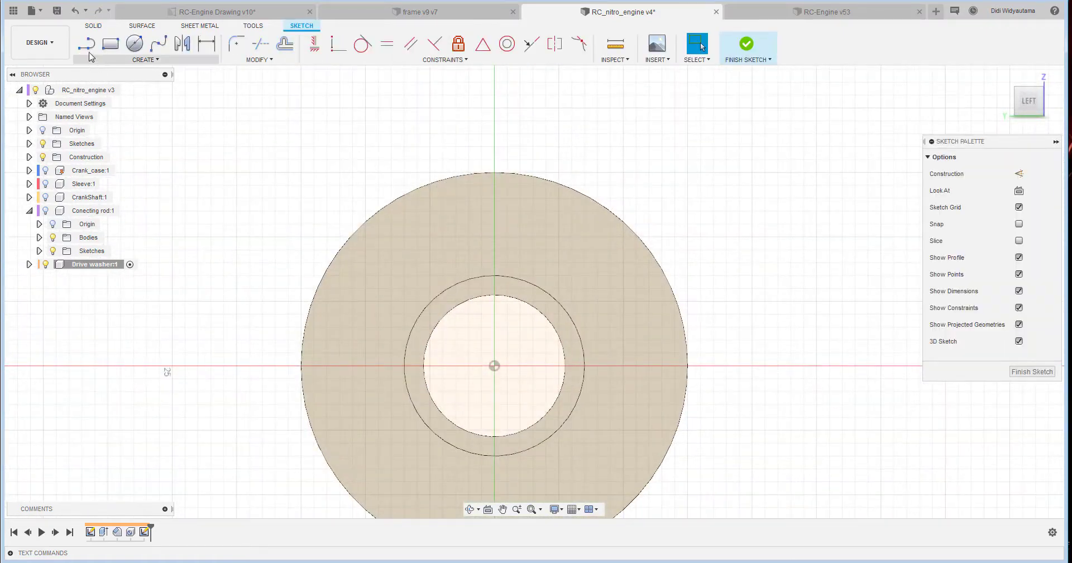
left_click(144, 59)
mouse_move(134, 268)
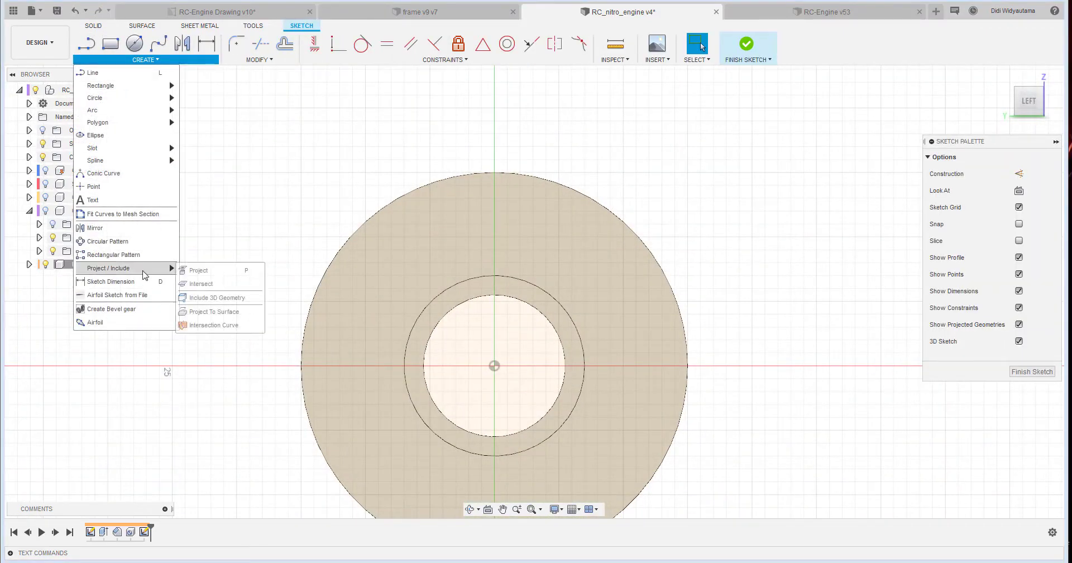
left_click(199, 270)
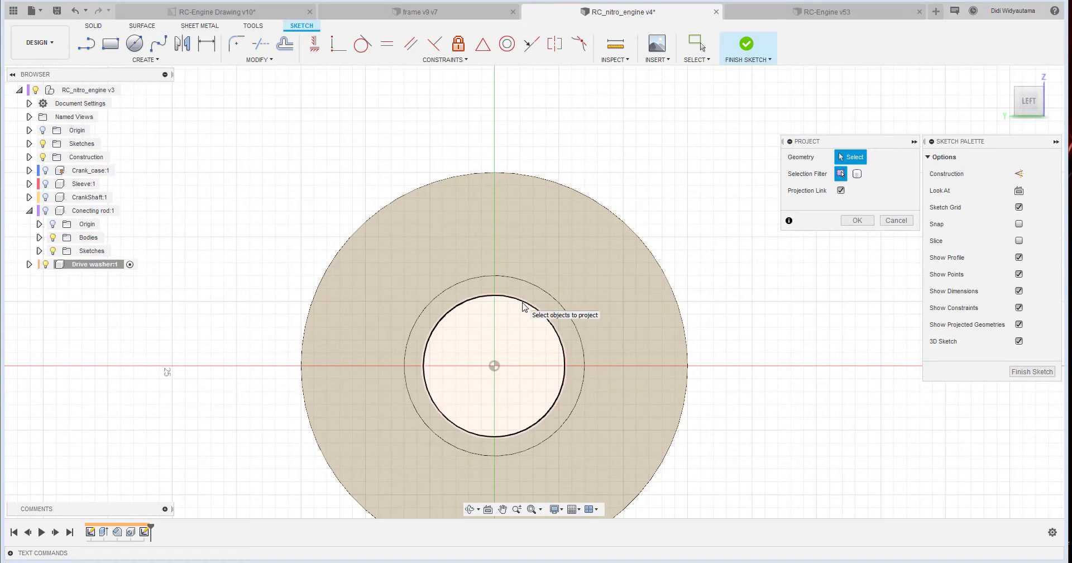
left_click(529, 307)
left_click(531, 284)
Draw two short vertical lines between the projected circles, one on each side of the vertical axis above the centre.
left_click(87, 44)
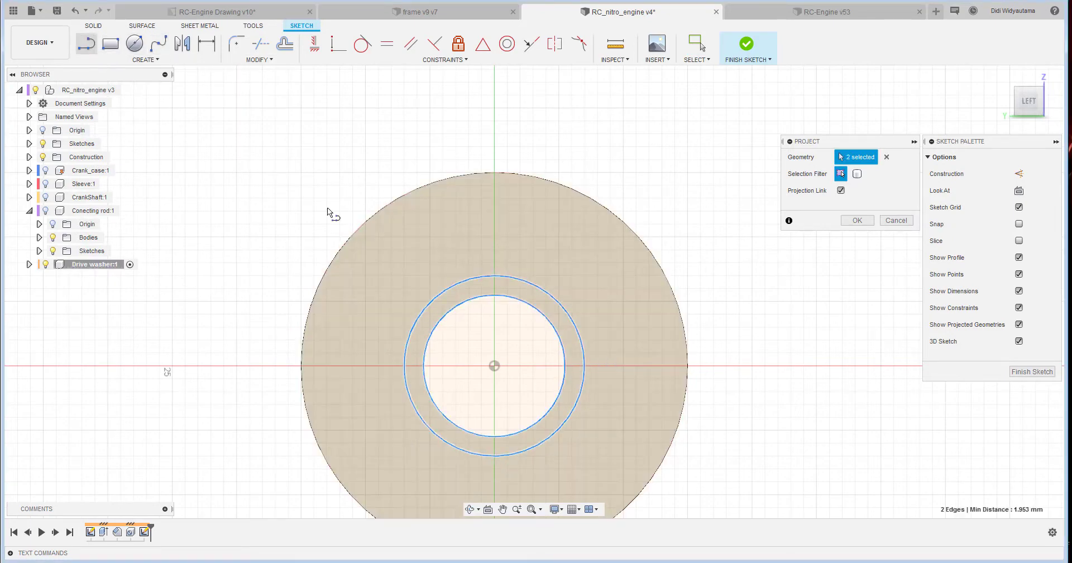
left_click(478, 278)
left_click(478, 297)
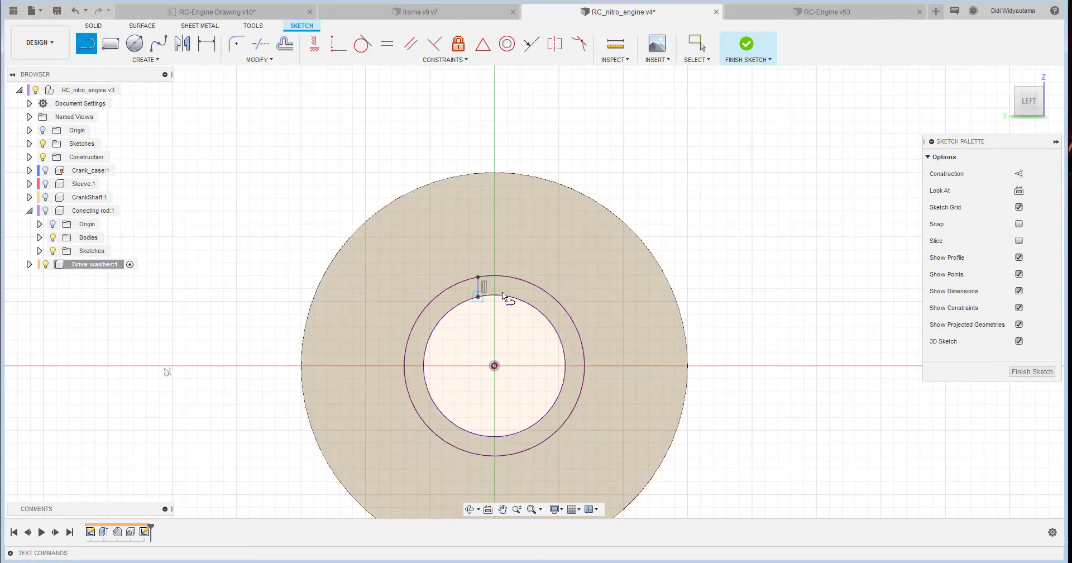
left_click(511, 277)
left_click(511, 296)
right_click(607, 135)
left_click(642, 139)
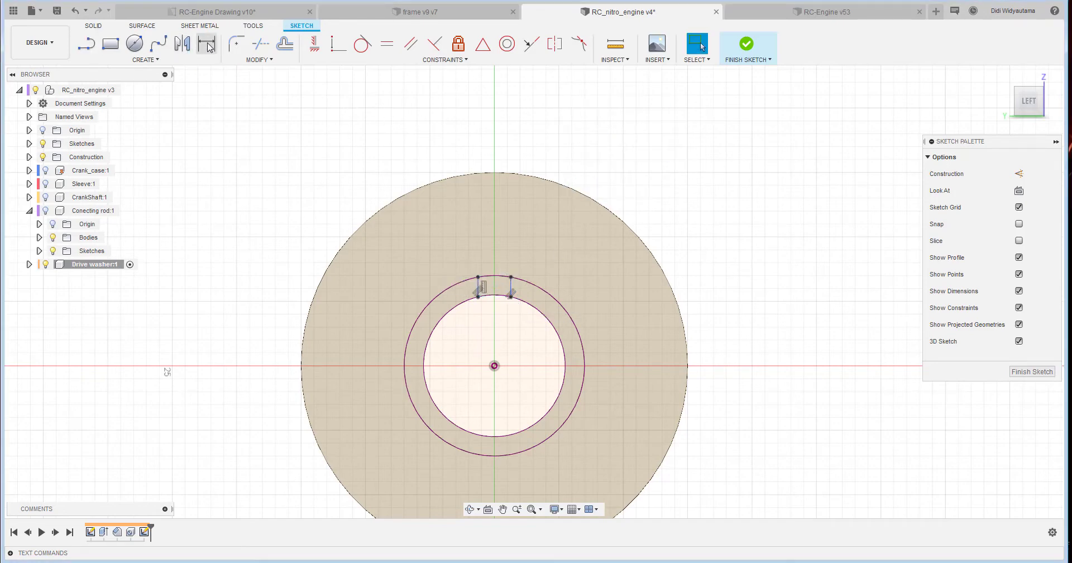
Dimension the spacing between the two short vertical lines as 3.125 mm.
key("d")
left_click(478, 287)
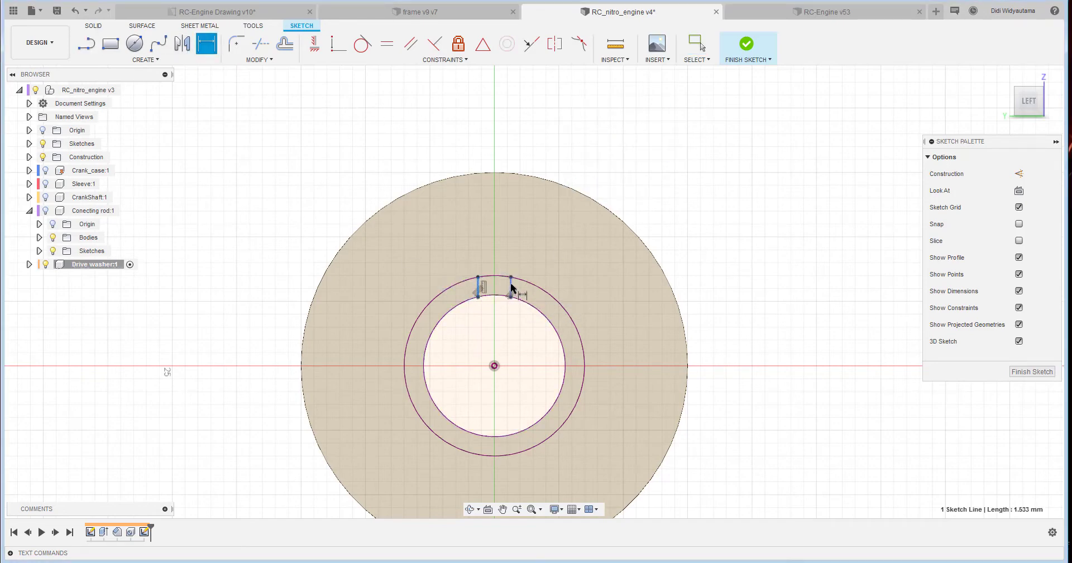
left_click(511, 288)
left_click(494, 251)
type("3.125")
key("Return")
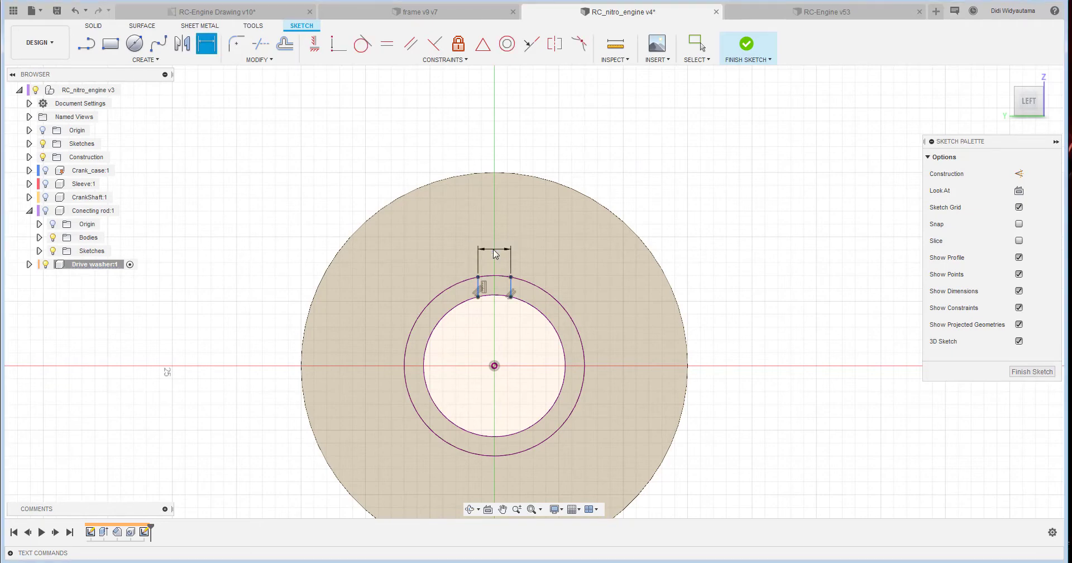
scroll(509, 271, "up", 3)
right_click(488, 391)
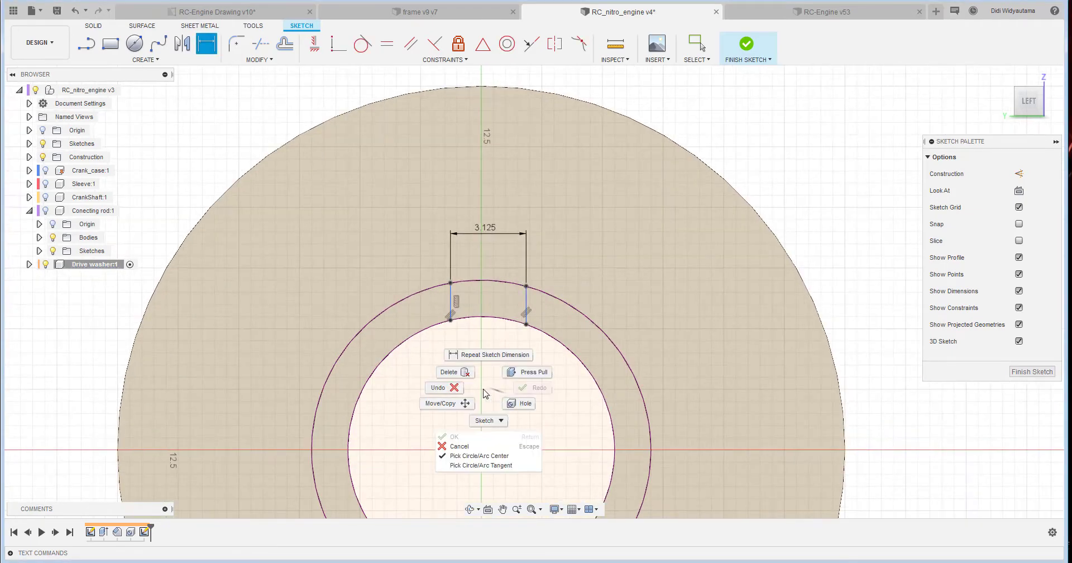
Dimension the left vertical line's horizontal distance from the circle centre as d195/2 and finish the sketch.
left_click(440, 388)
left_click(477, 351)
key("d")
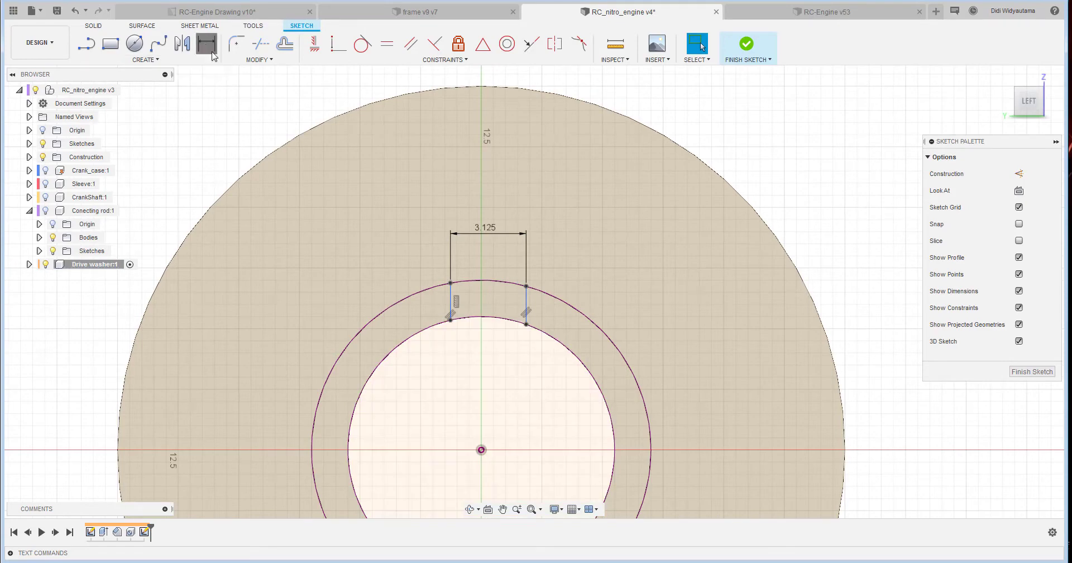
left_click(452, 313)
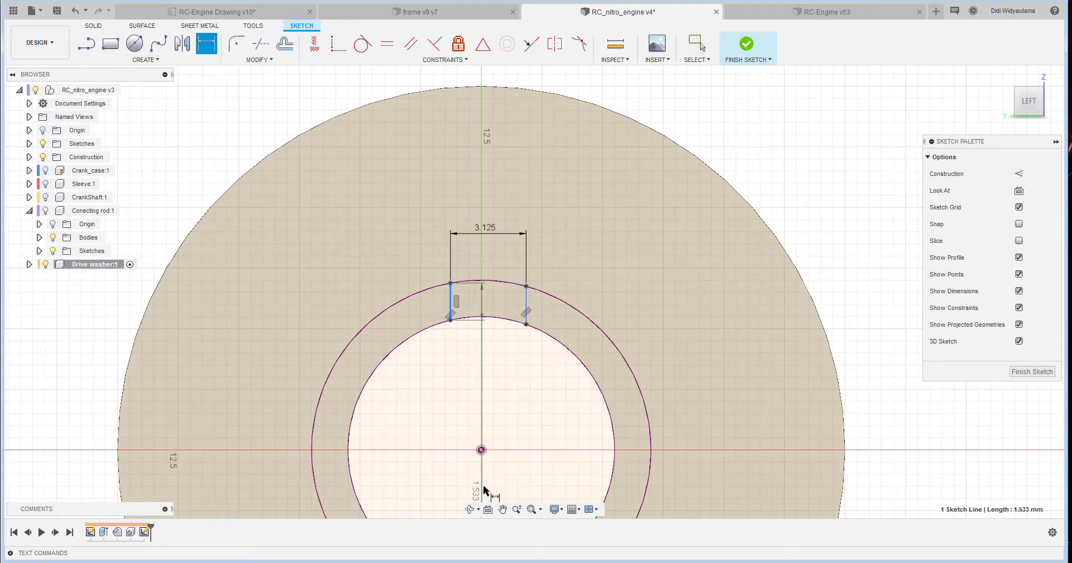
left_click(481, 450)
left_click(487, 250)
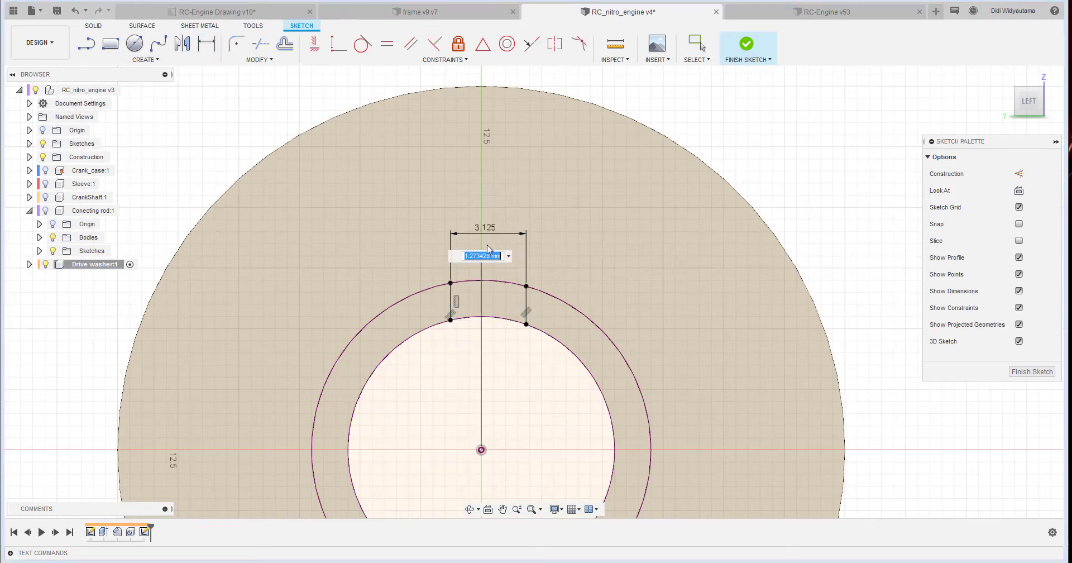
type("d195/2")
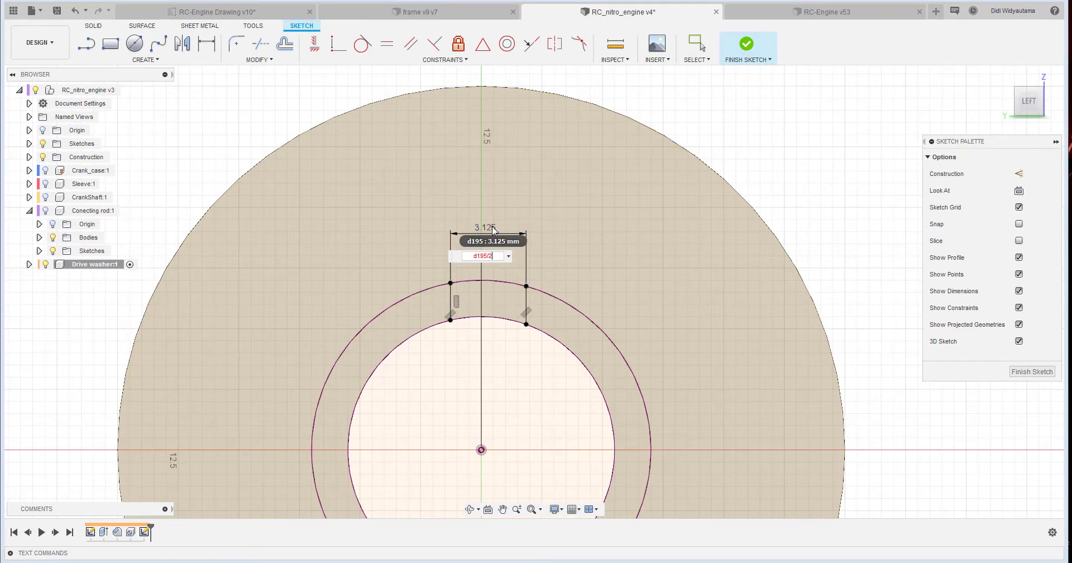
key("Return")
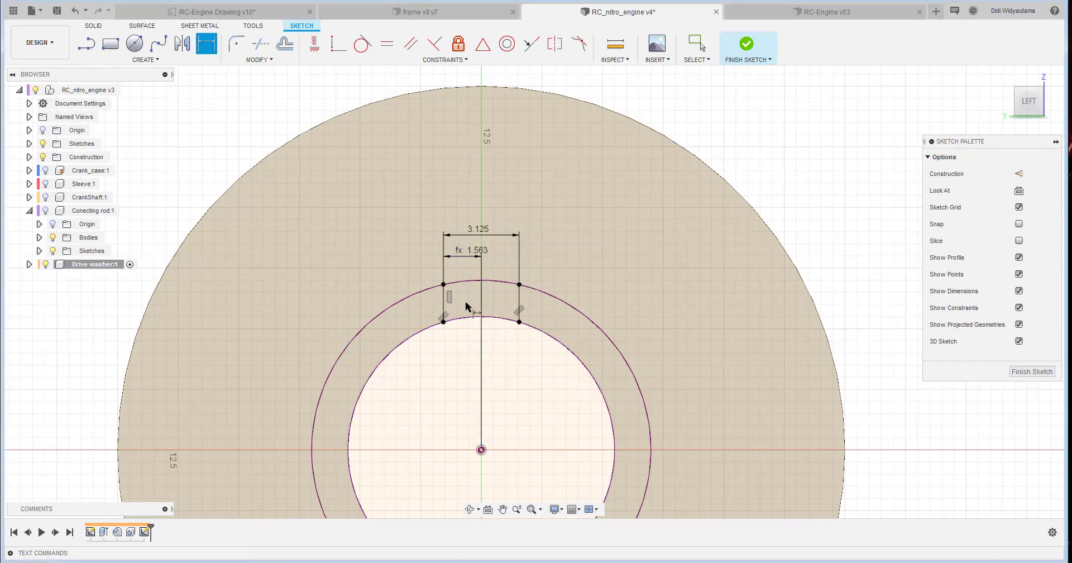
right_click(505, 338)
left_click(449, 335)
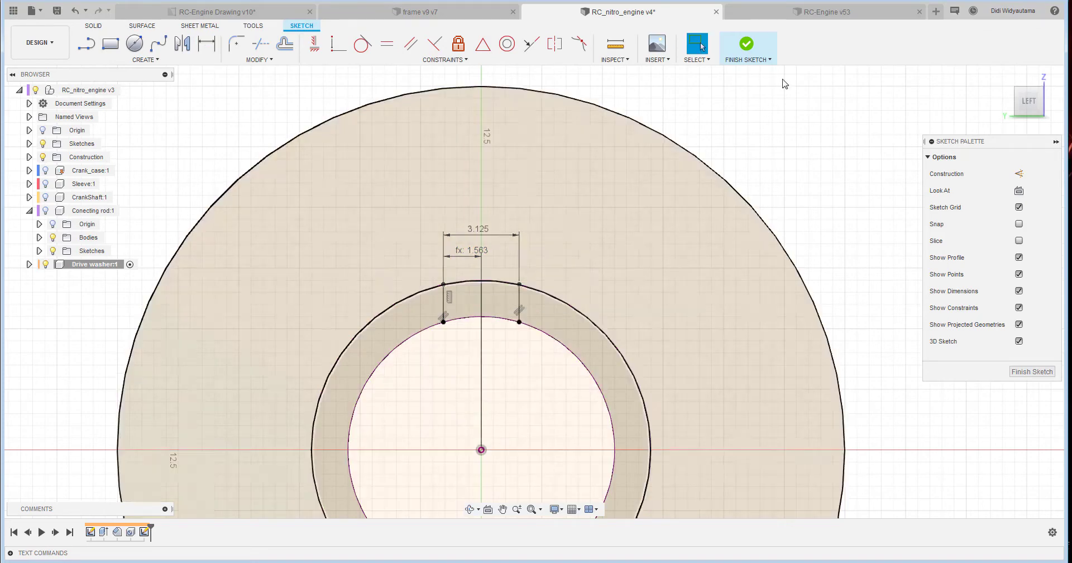
left_click(751, 45)
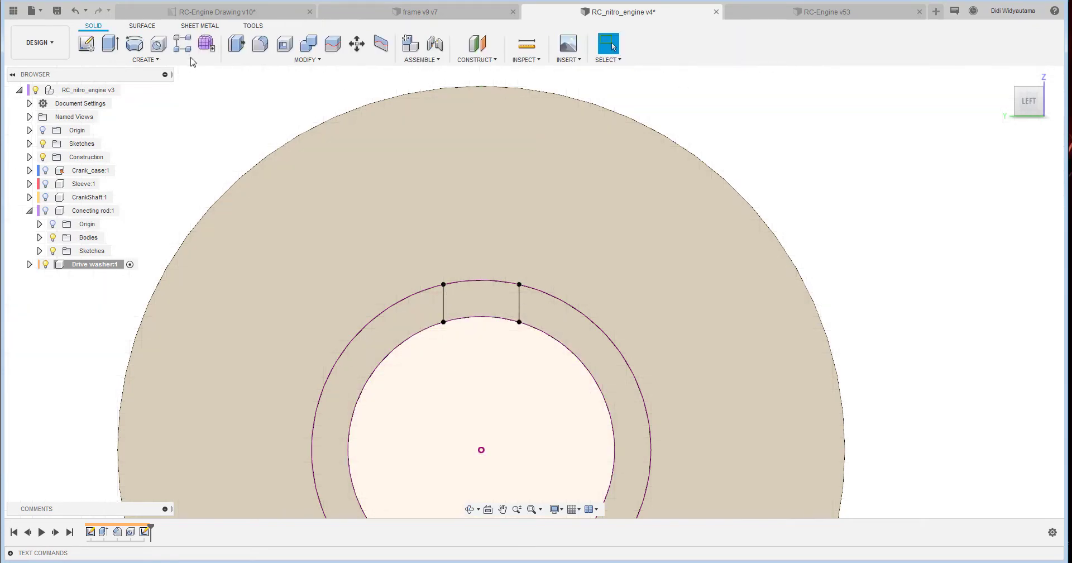
Extrude the keyway profile between the two short lines into the washer as a cut with extent All.
left_click(111, 43)
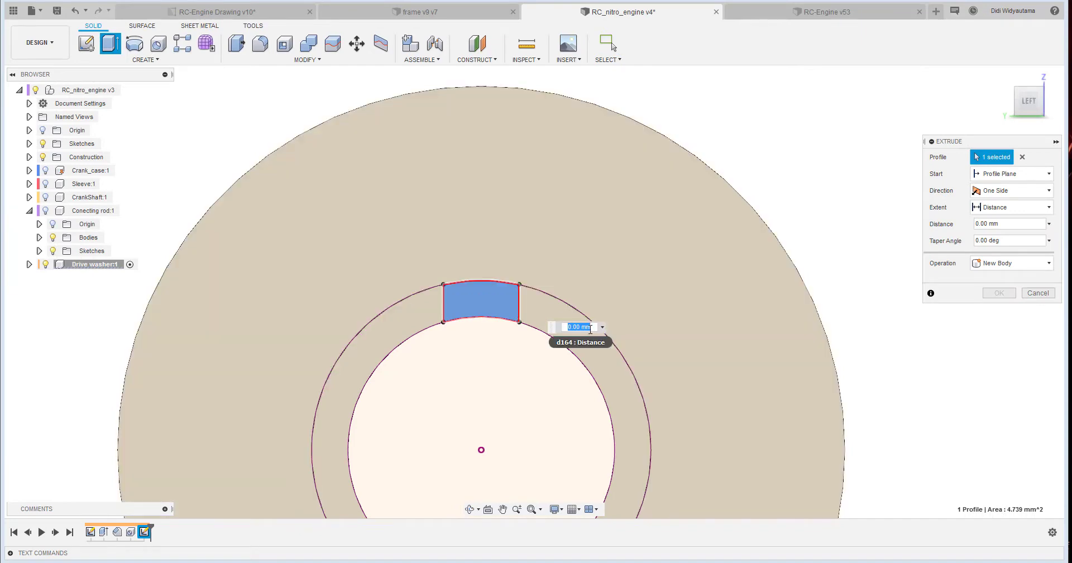
middle_click_drag(603, 380, 436, 347, "shift")
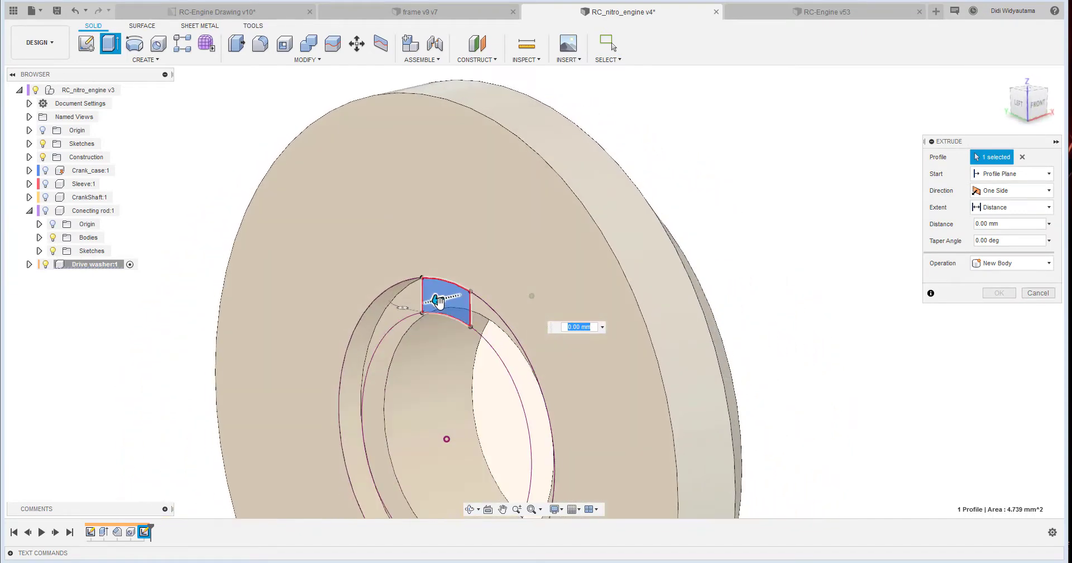
left_click_drag(439, 302, 747, 246)
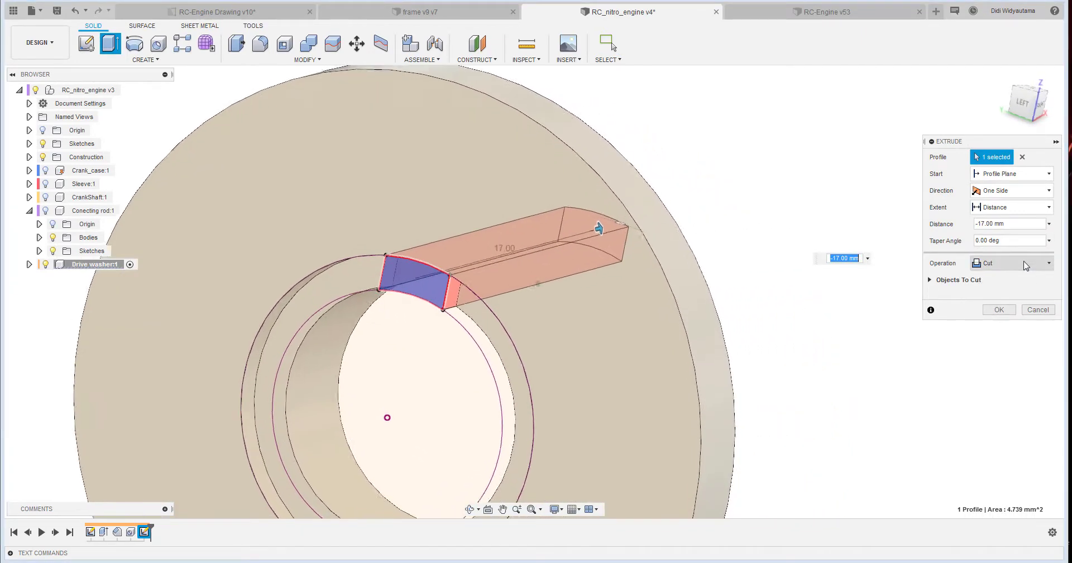
left_click(1003, 175)
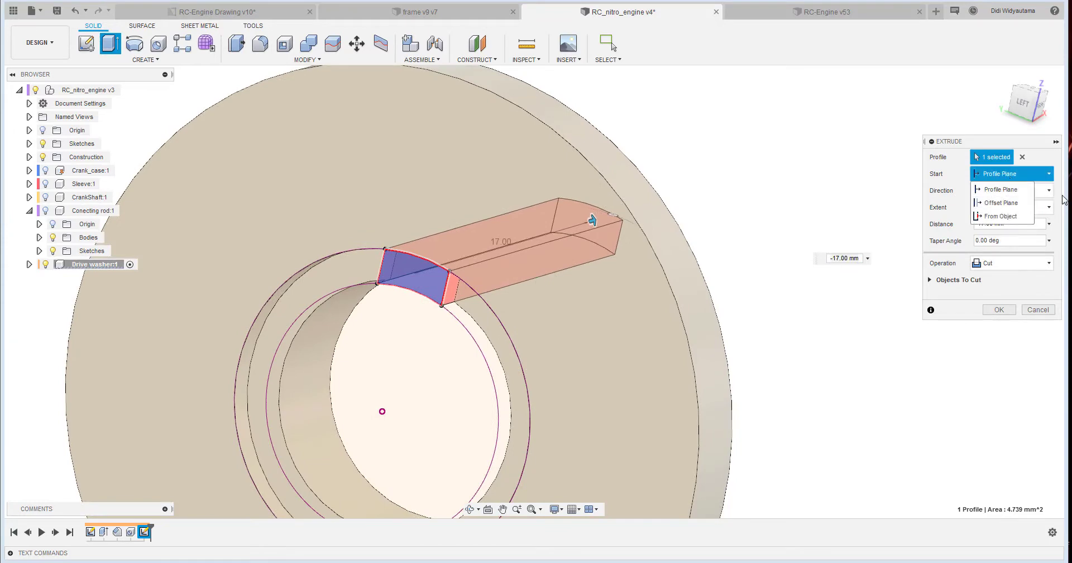
left_click(1001, 189)
left_click(1014, 208)
left_click(999, 249)
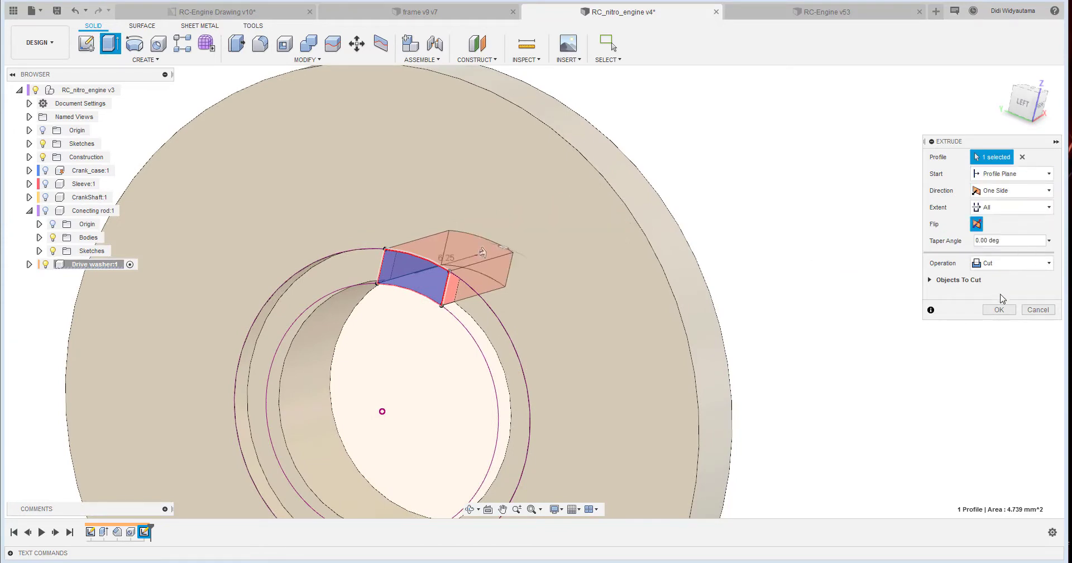
left_click(999, 310)
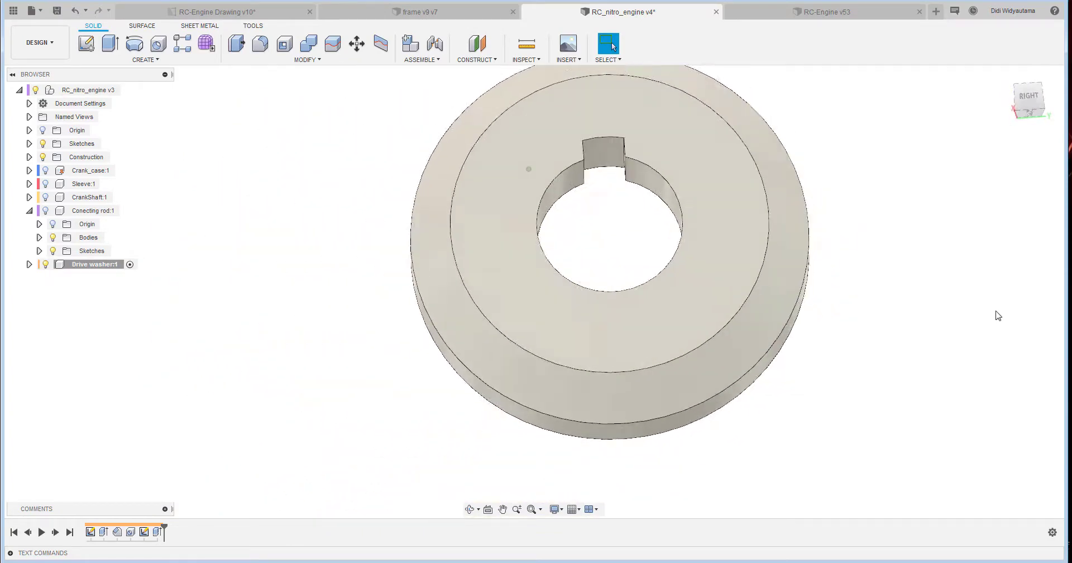
Collapse the connecting rod's contents, activate the top-level RC_nitro_engine component and hide the drive washer.
left_click(30, 212)
left_click(48, 224)
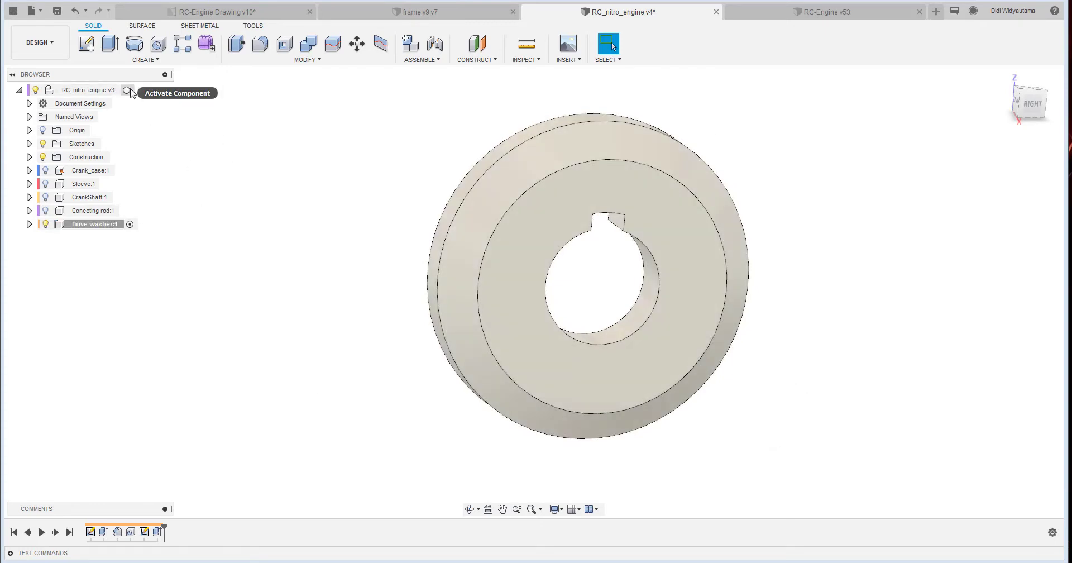
left_click(133, 89)
left_click(46, 224)
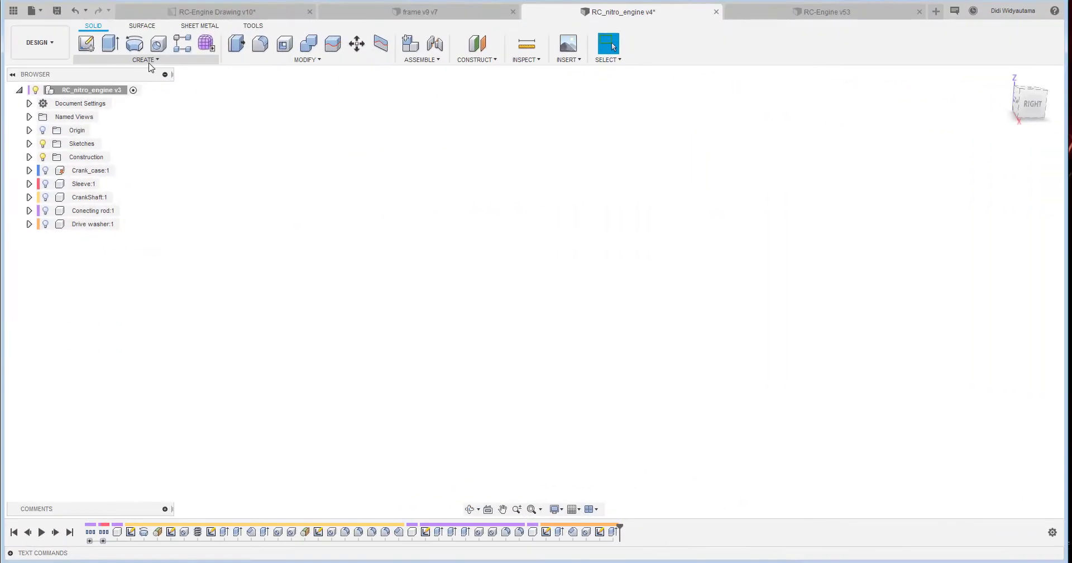
Check the spinner's F-F section in the engine drawing and create an activated empty component named Spinner in the RC_nitro_engine design.
left_click(148, 60)
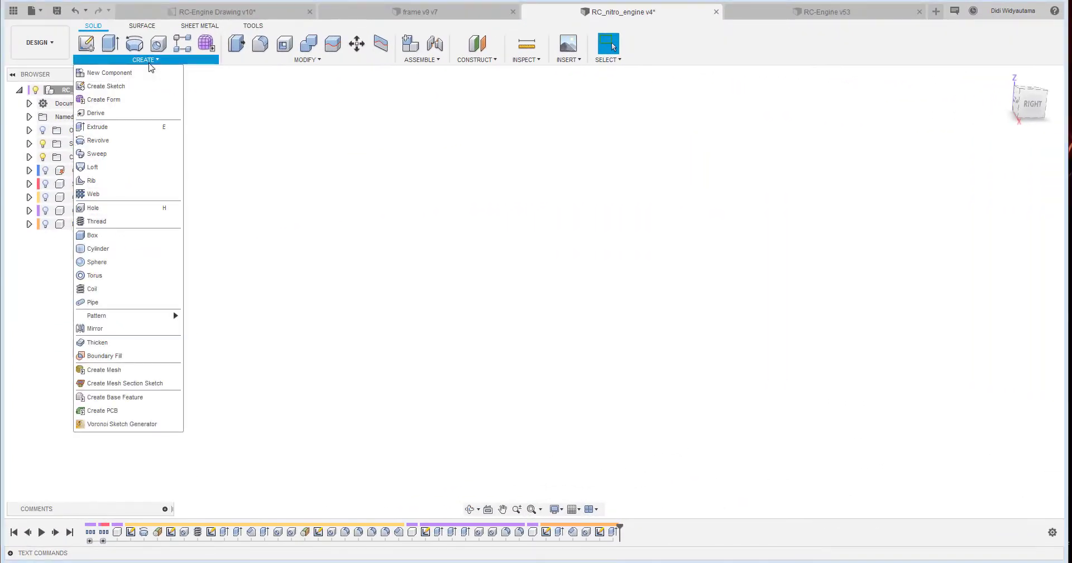
left_click(307, 60)
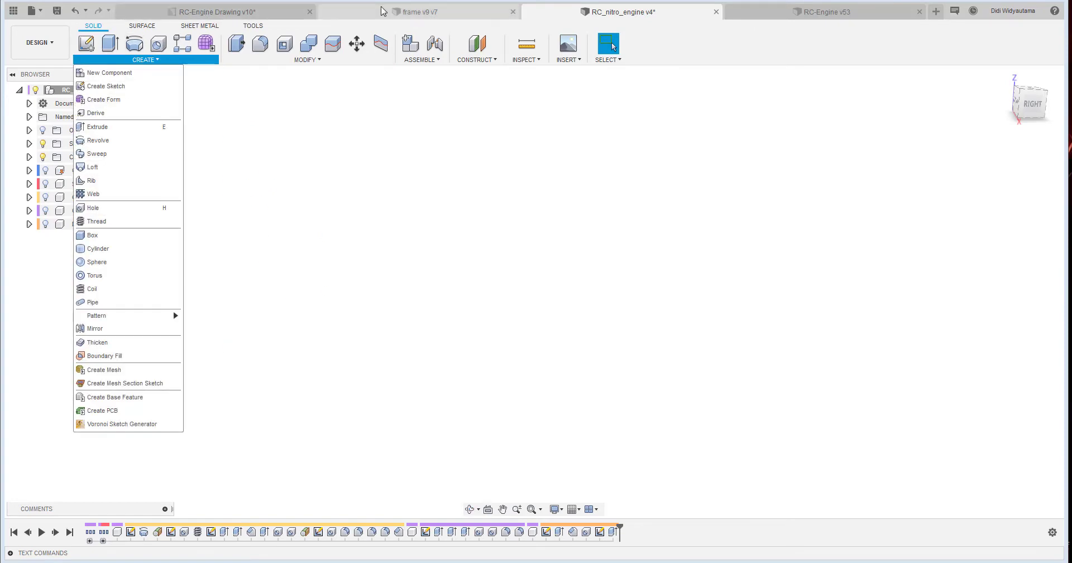
left_click(199, 13)
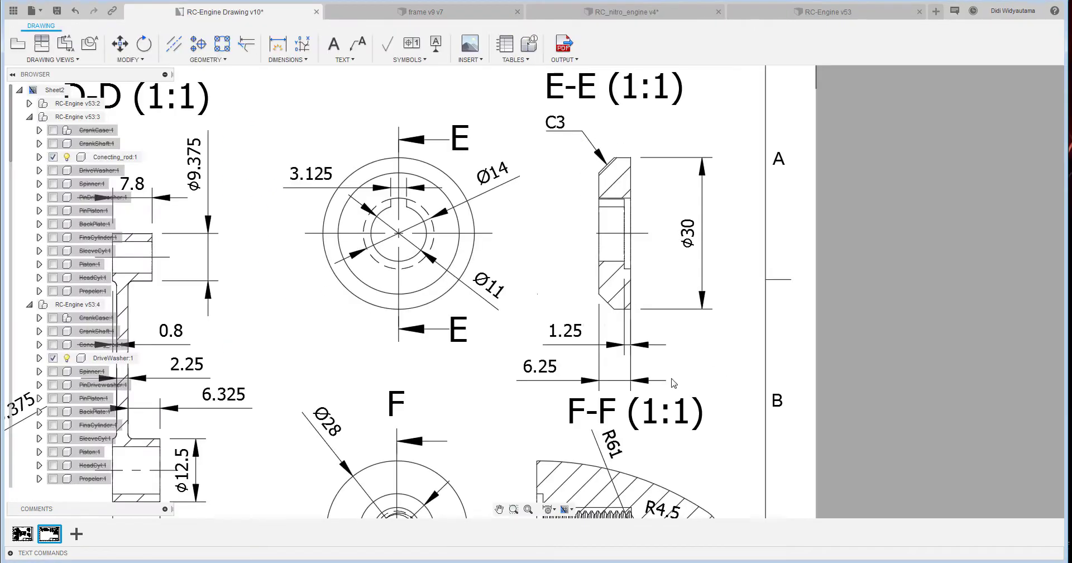
middle_click_drag(668, 359, 639, 93)
scroll(481, 230, "up", 1)
middle_click_drag(417, 257, 433, 267)
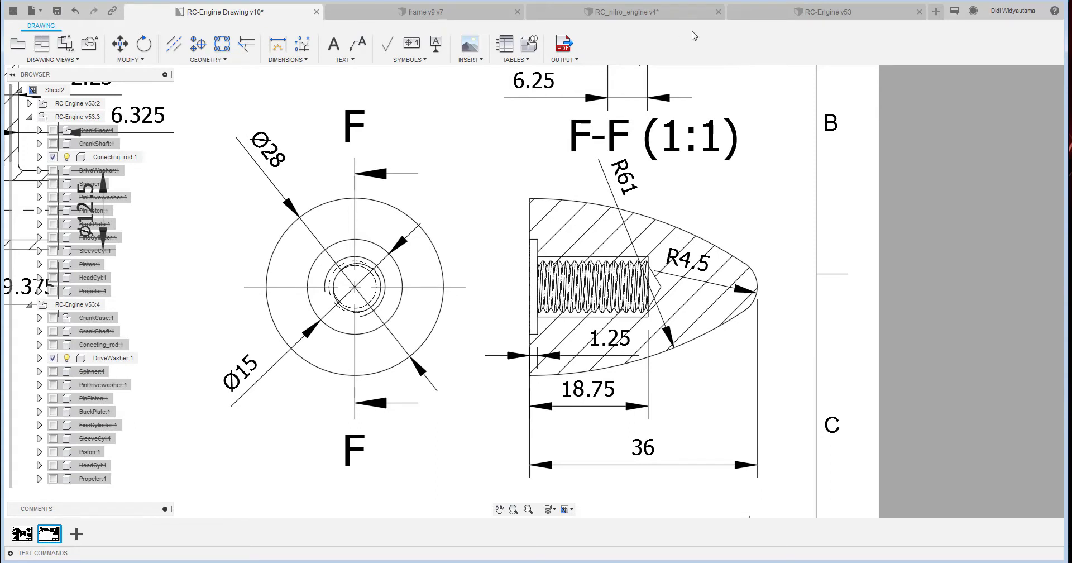
left_click(669, 13)
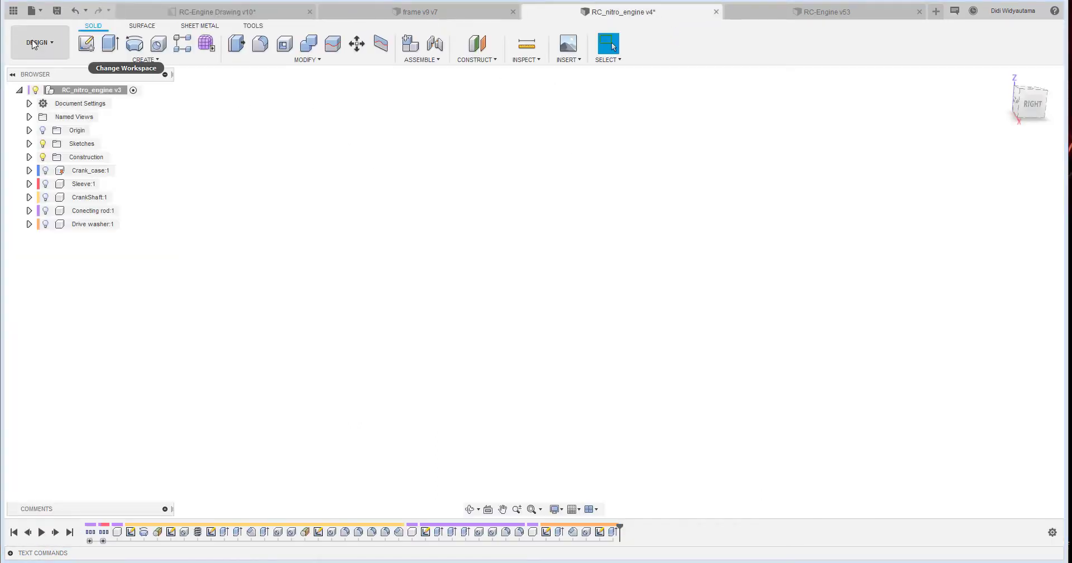
left_click(157, 59)
left_click(167, 73)
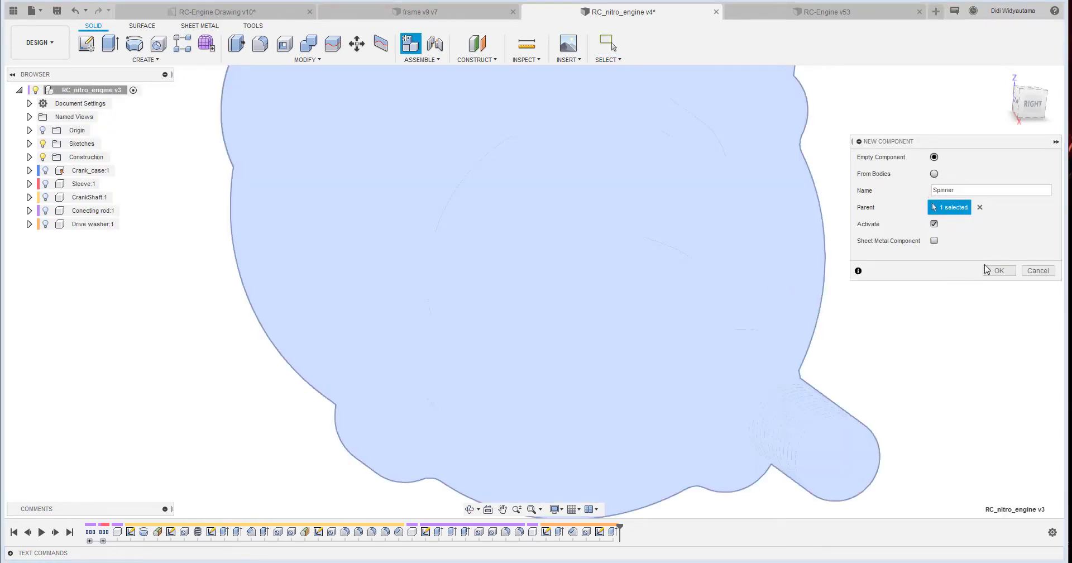
left_click(999, 271)
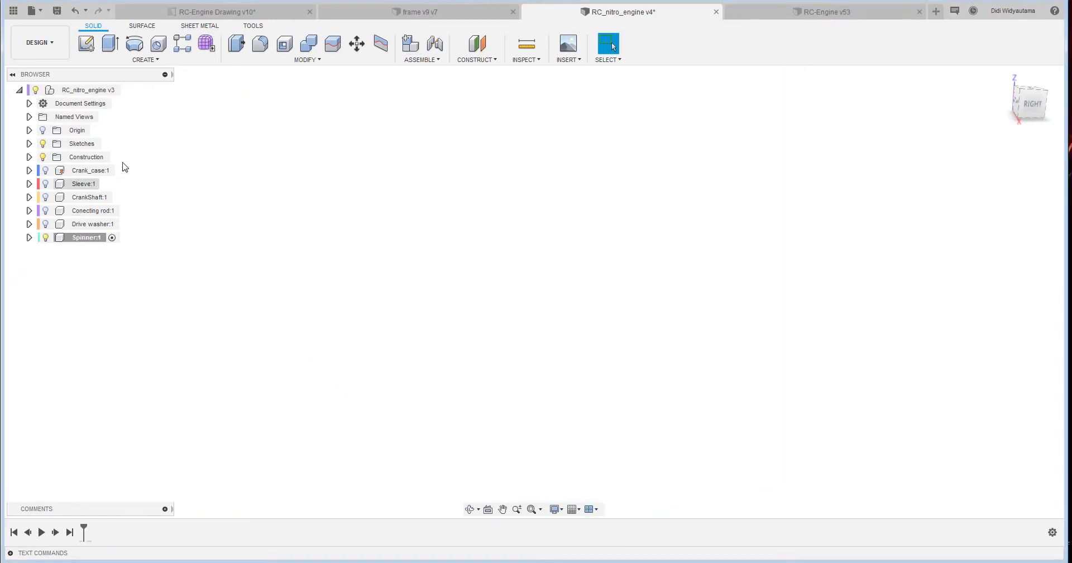
Start a sketch on the front (XZ) plane in the Spinner component and draw a vertical line upward from the origin.
left_click(86, 43)
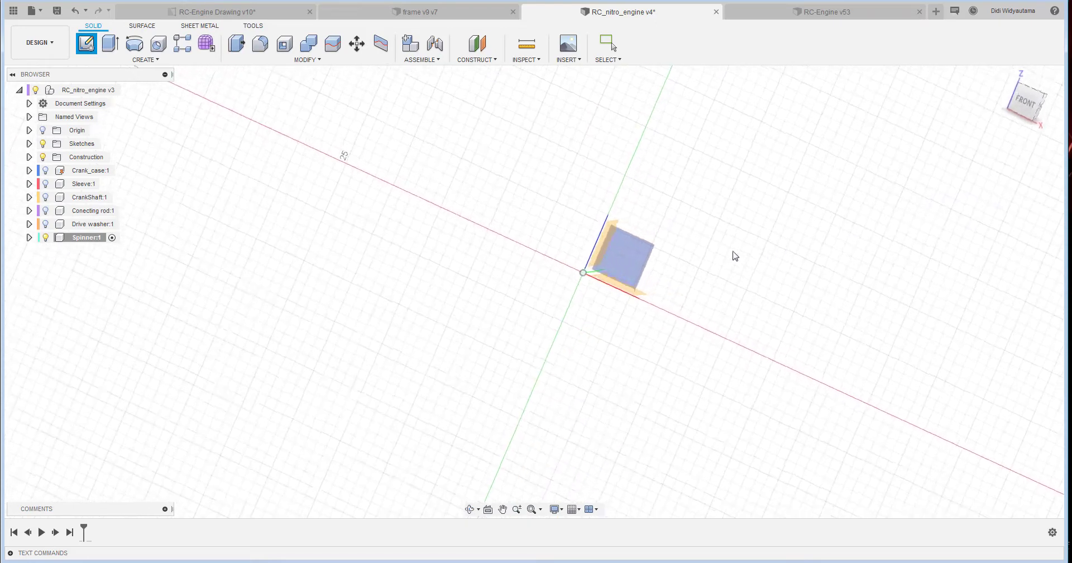
left_click(632, 260)
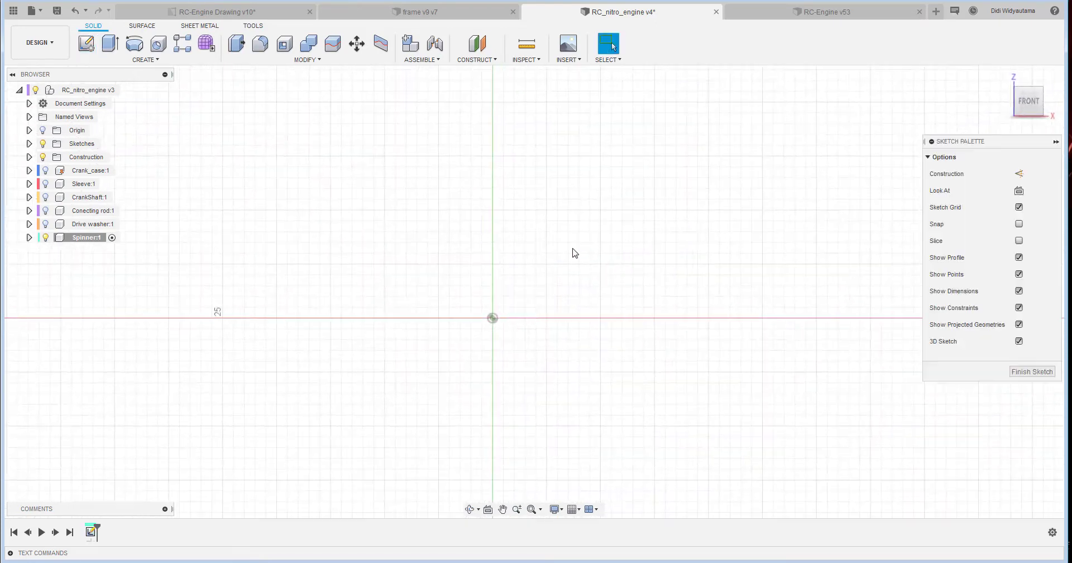
left_click(86, 43)
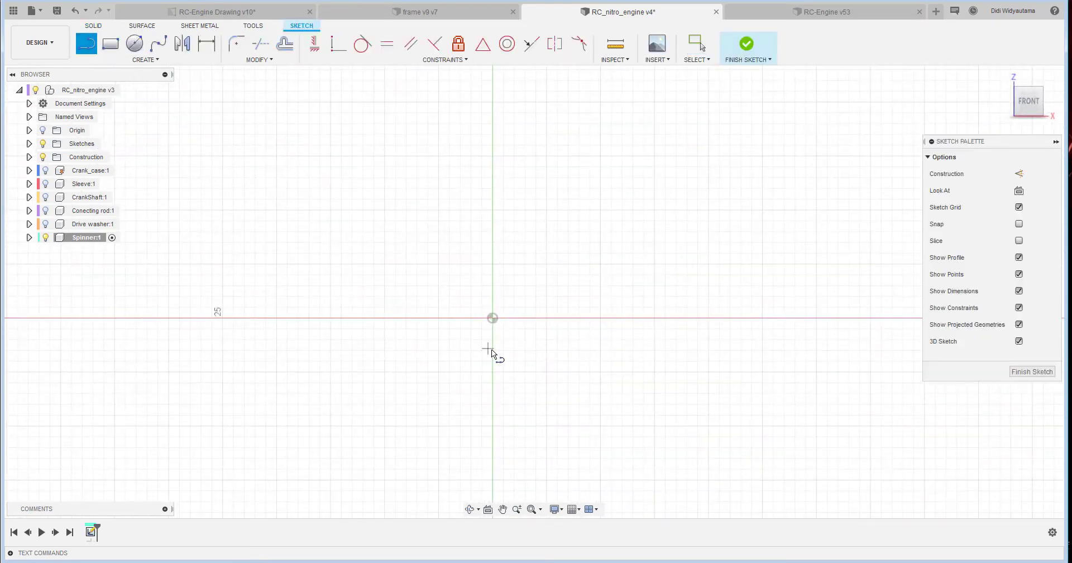
left_click(493, 318)
left_click(493, 222)
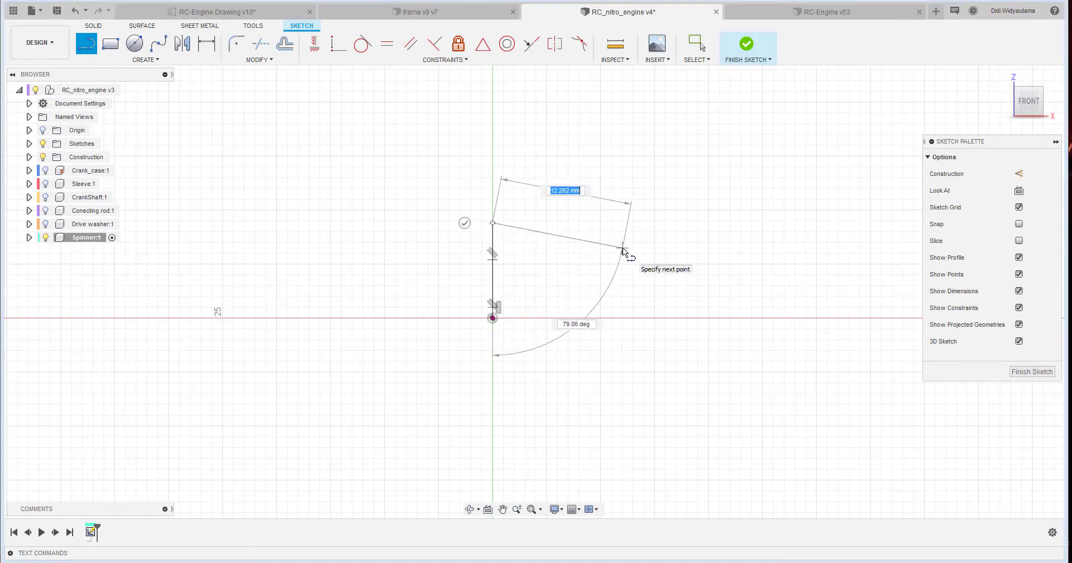
left_click(624, 248)
key("Escape")
left_click(523, 230)
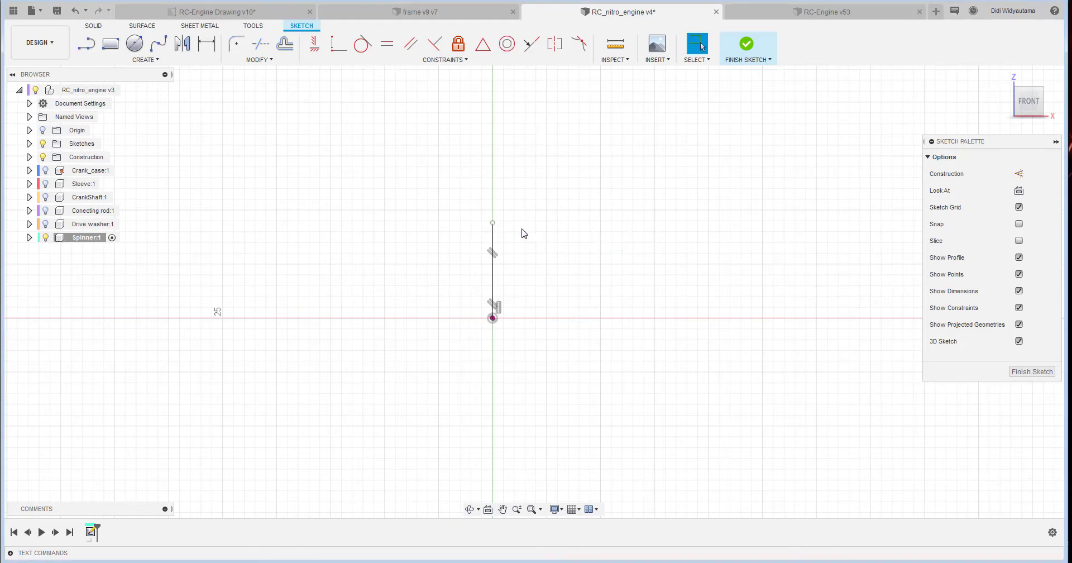
Draw a horizontal line about 21 mm long from the origin along the positive X axis.
left_click(87, 43)
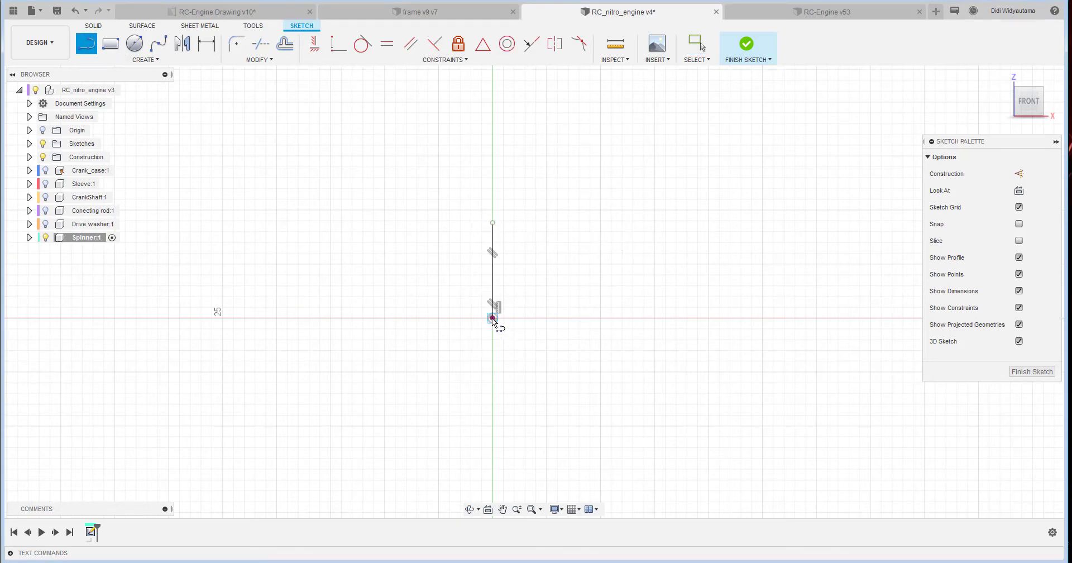
left_click(493, 319)
left_click(727, 317)
key("Escape")
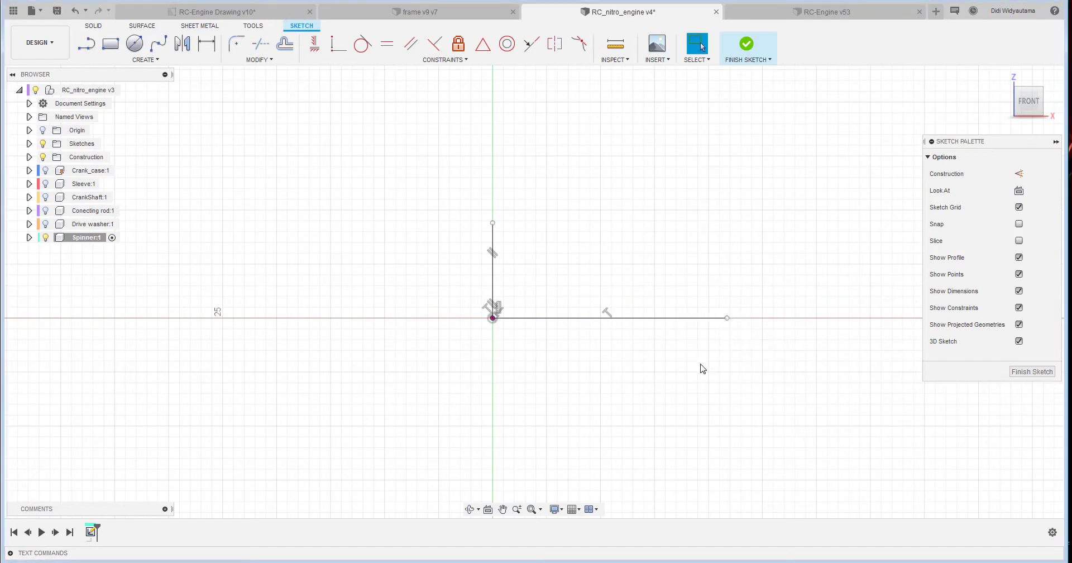
Check the spinner's overall length in the engine drawing and dimension the horizontal line as 36 mm.
middle_click_drag(702, 368, 525, 354)
scroll(449, 336, "up", 1)
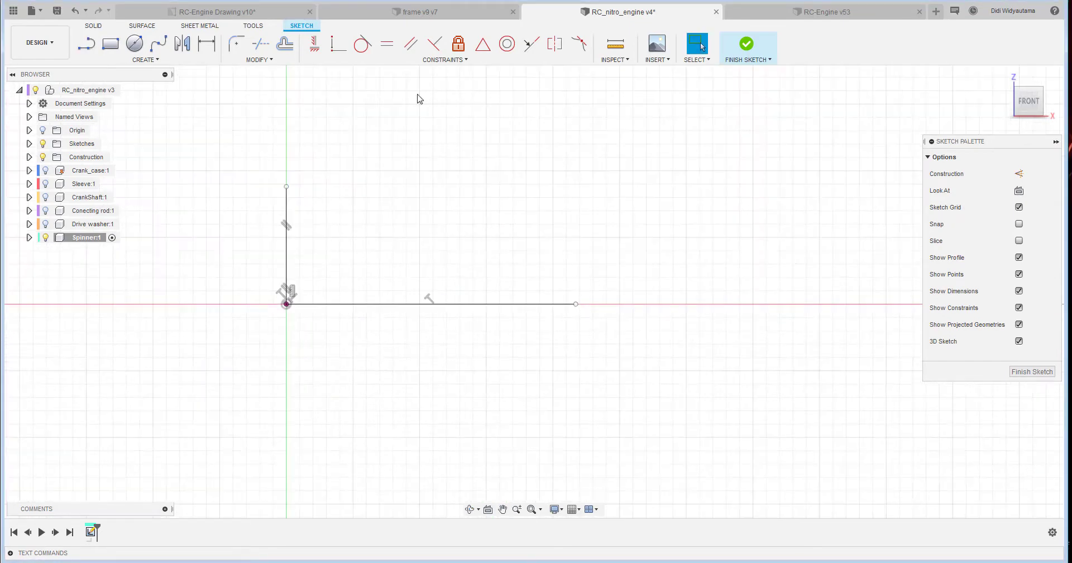
left_click(218, 12)
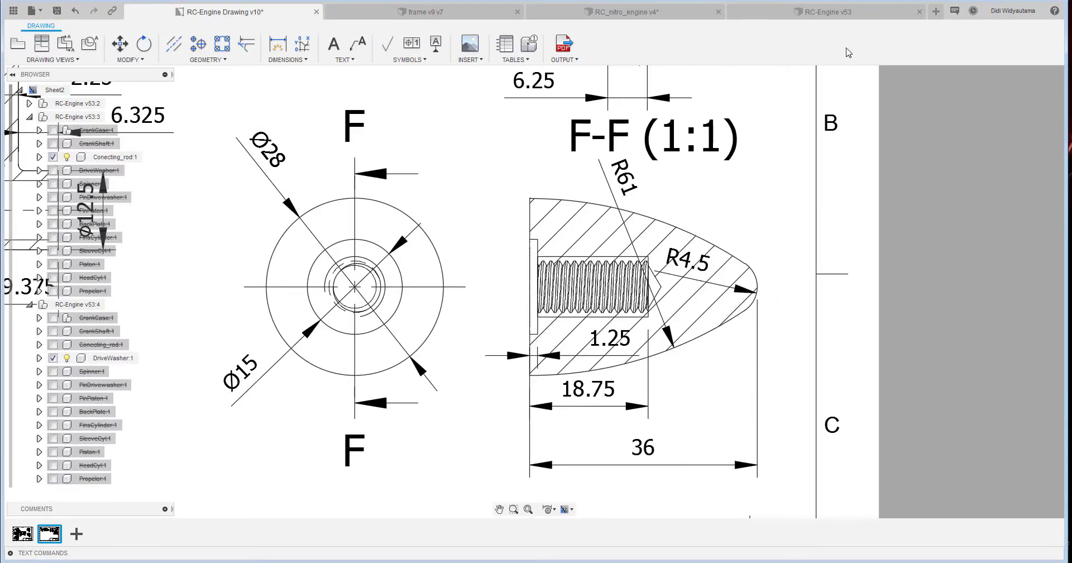
left_click(843, 12)
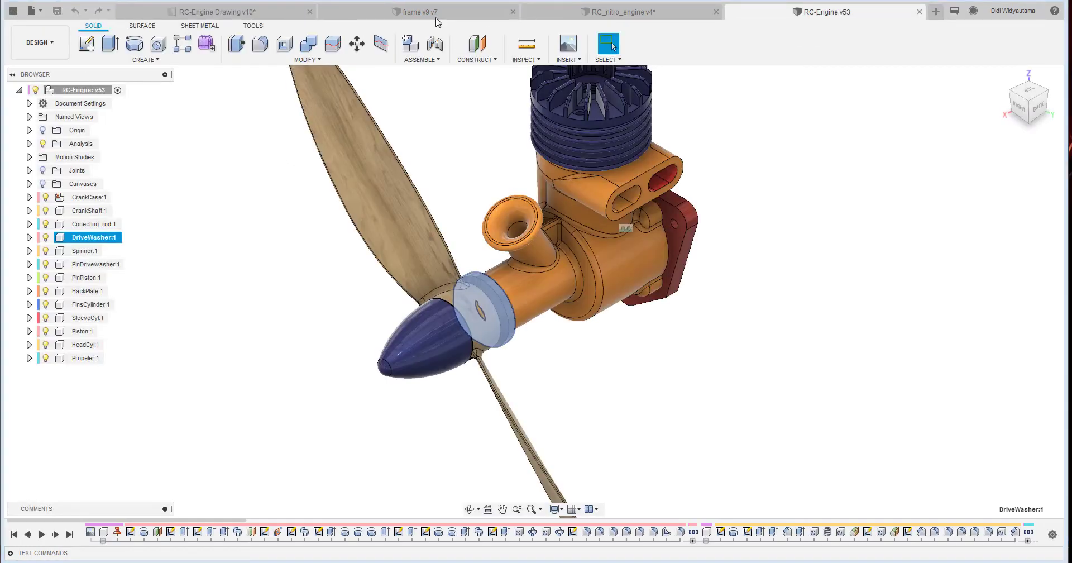
left_click(636, 13)
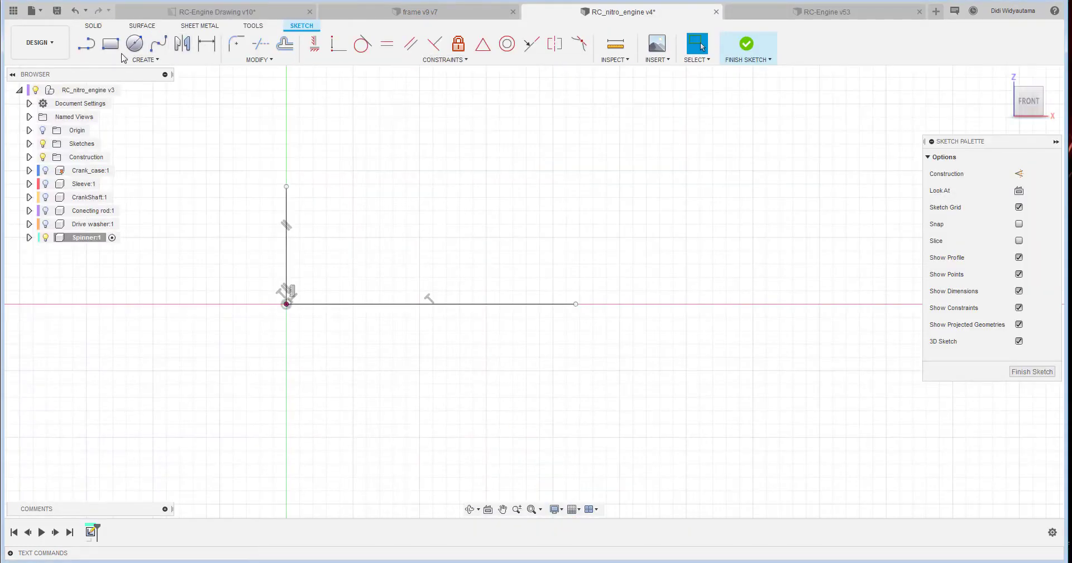
left_click(198, 48)
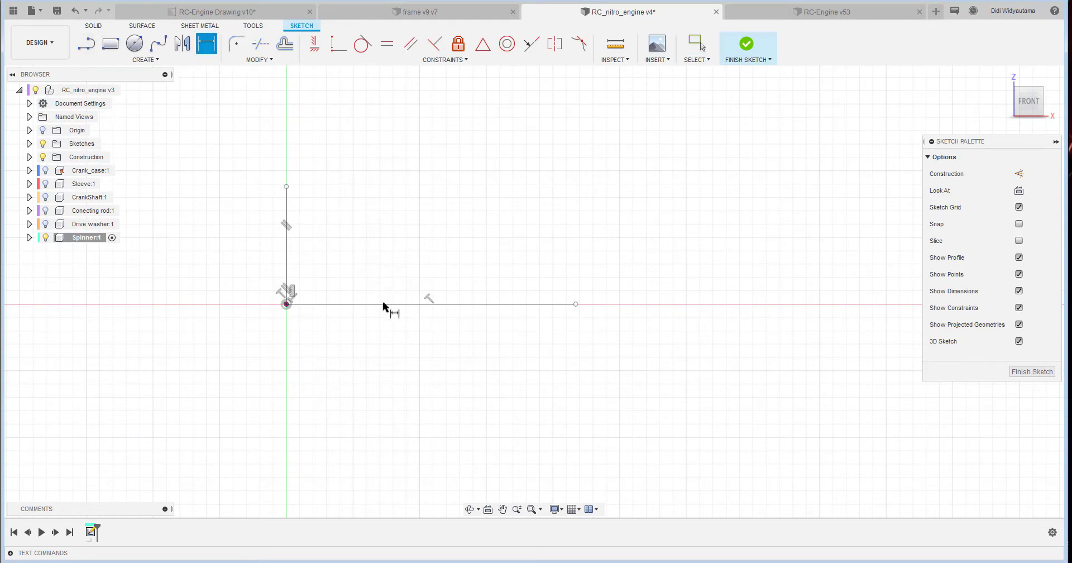
left_click(384, 304)
left_click(413, 395)
type("36")
key("Return")
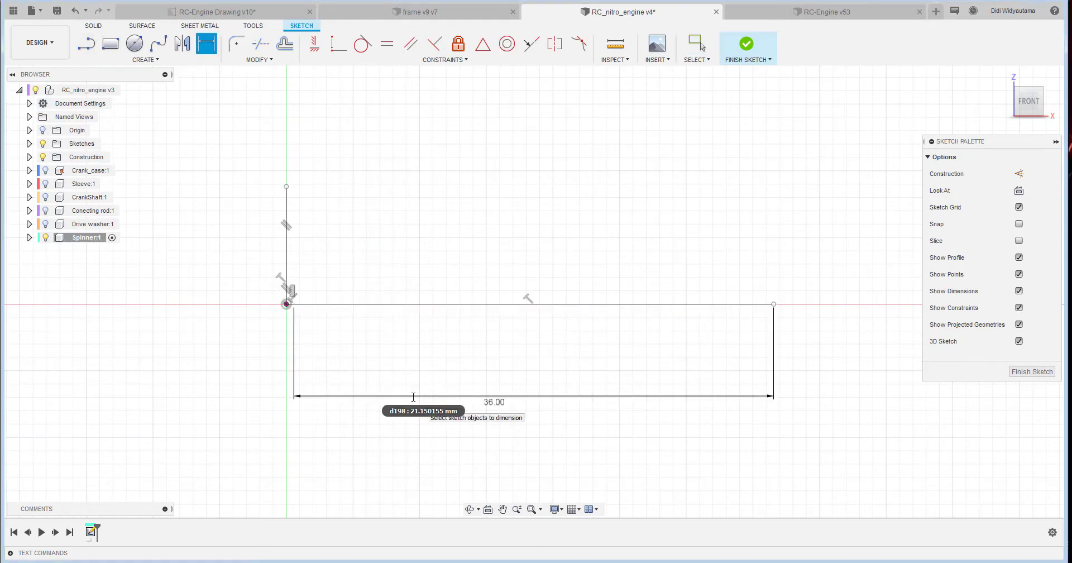
Make the horizontal line's loose start point coincident with the sketch origin.
key("Escape")
scroll(292, 305, "up", 3)
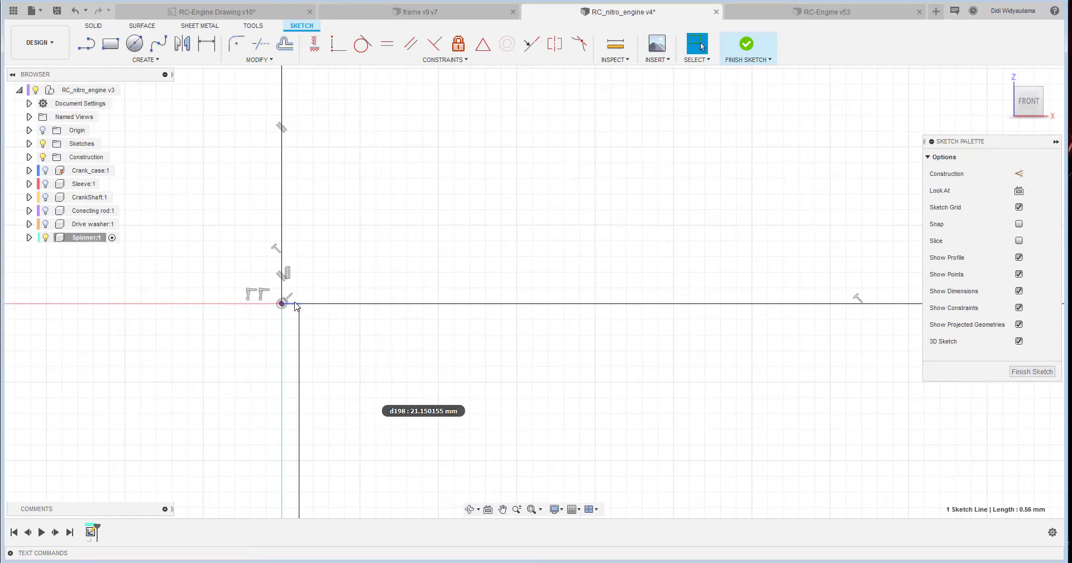
left_click(296, 305)
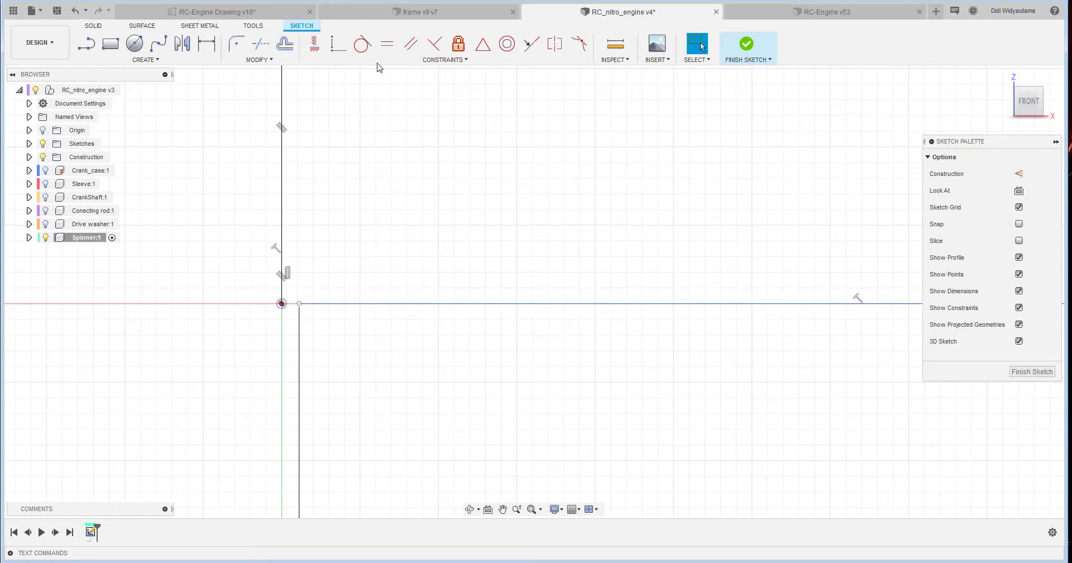
left_click(338, 44)
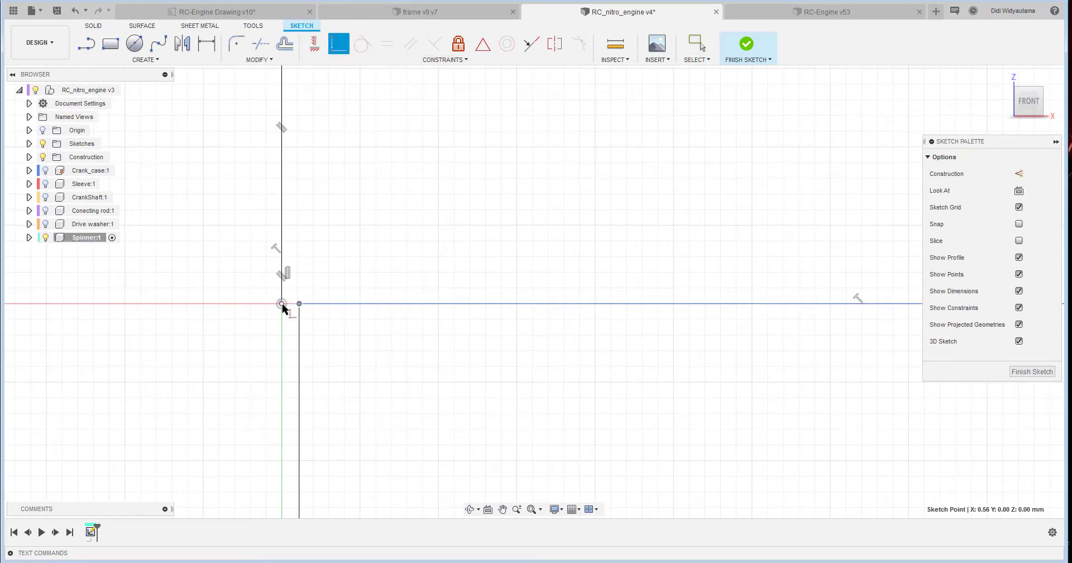
left_click(283, 304)
Check the spinner's nose radius in the engine drawing and draw a two-point circle about 5.6 mm across, ending at the horizontal line's far end.
scroll(397, 244, "down", 3)
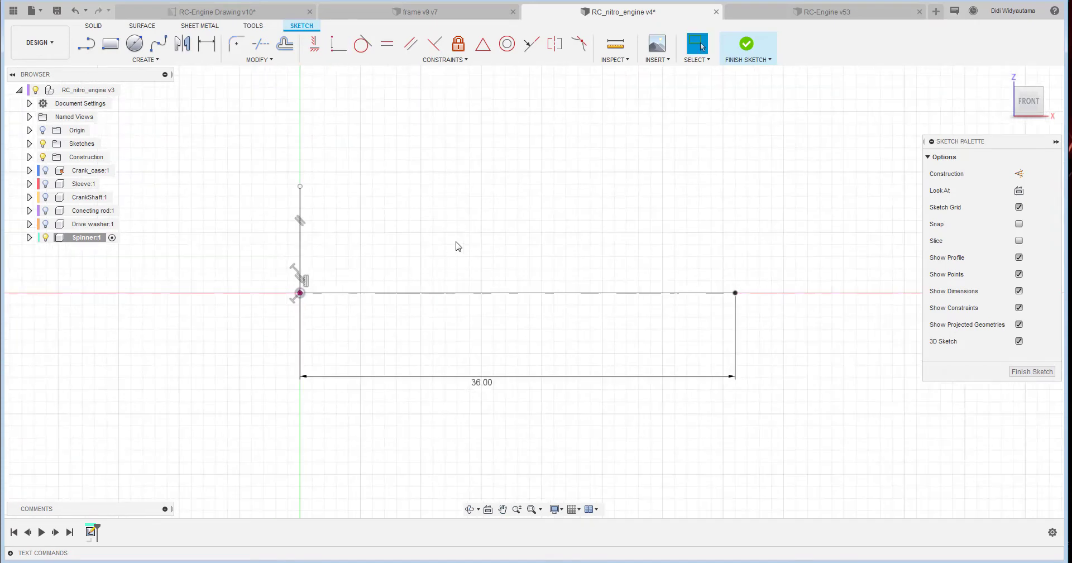
middle_click_drag(454, 215, 459, 241)
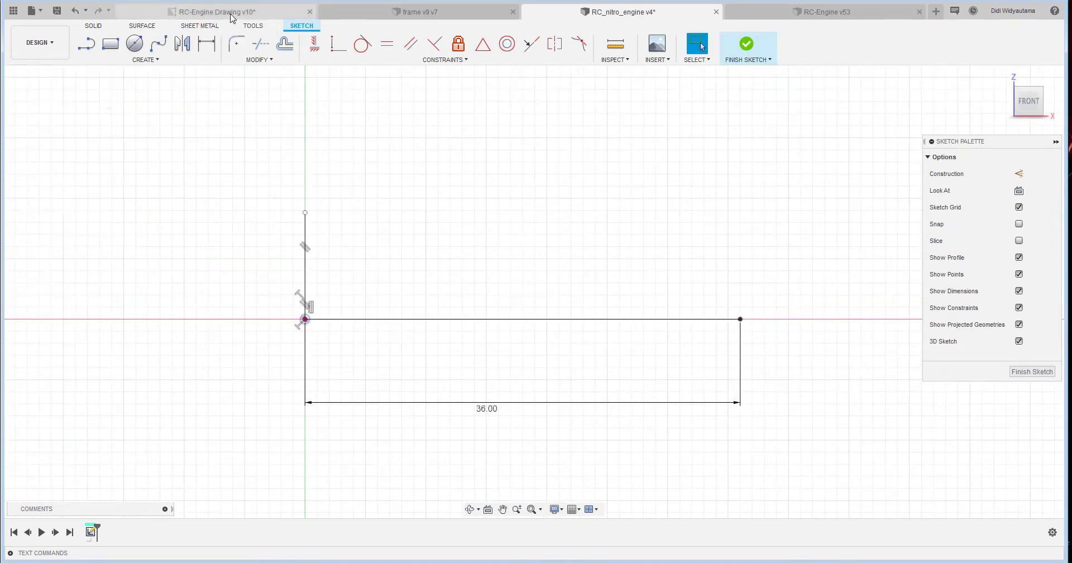
left_click(229, 11)
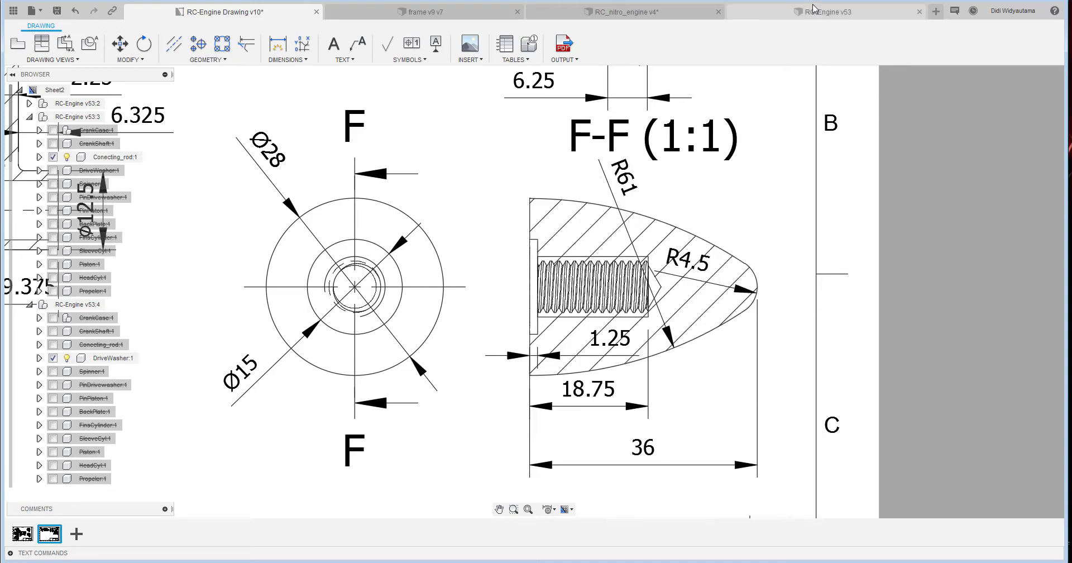
left_click(669, 20)
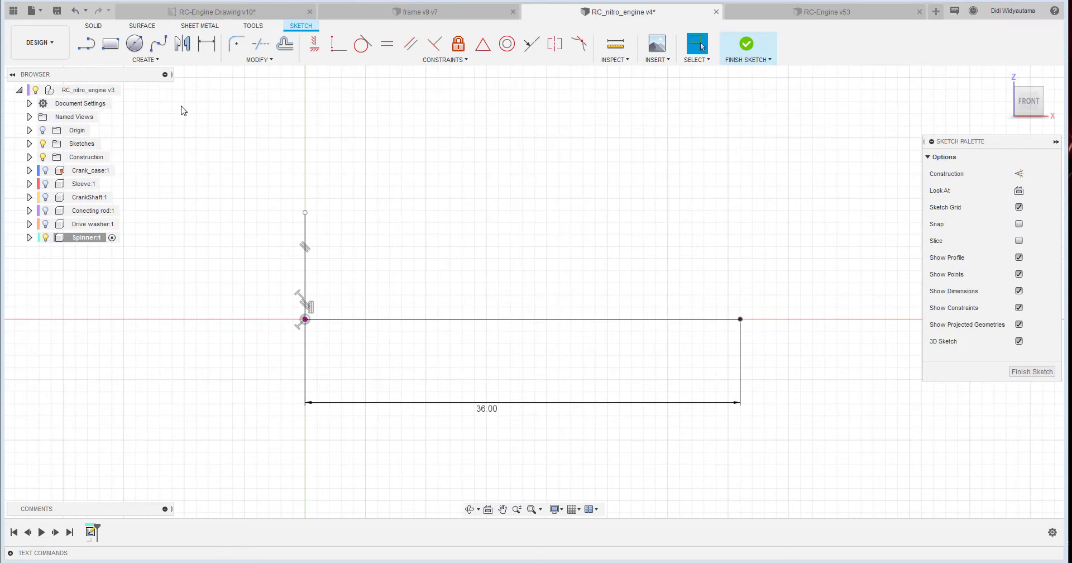
left_click(146, 60)
mouse_move(140, 100)
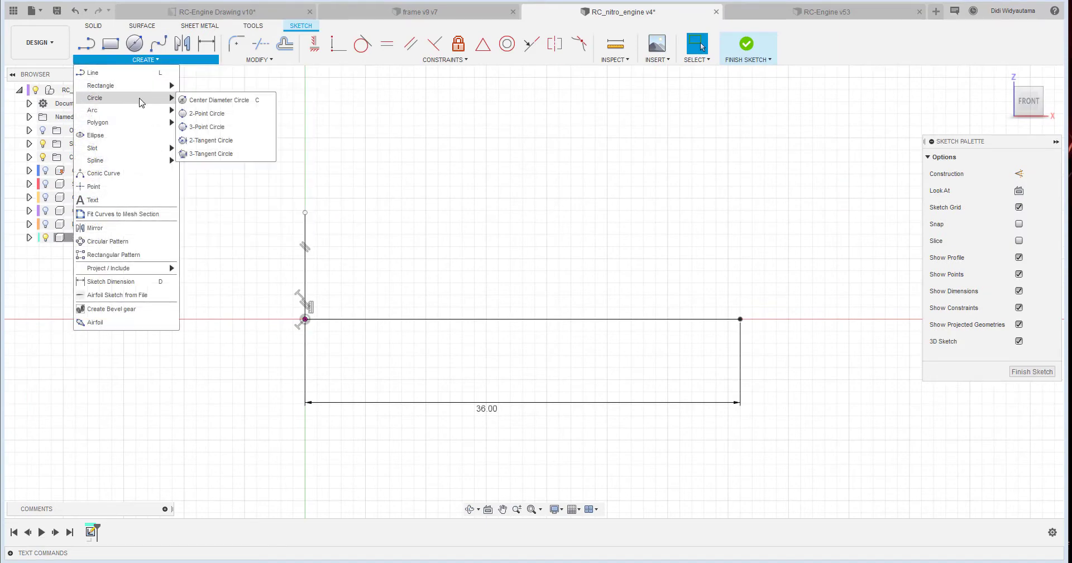
left_click(196, 113)
left_click(738, 318)
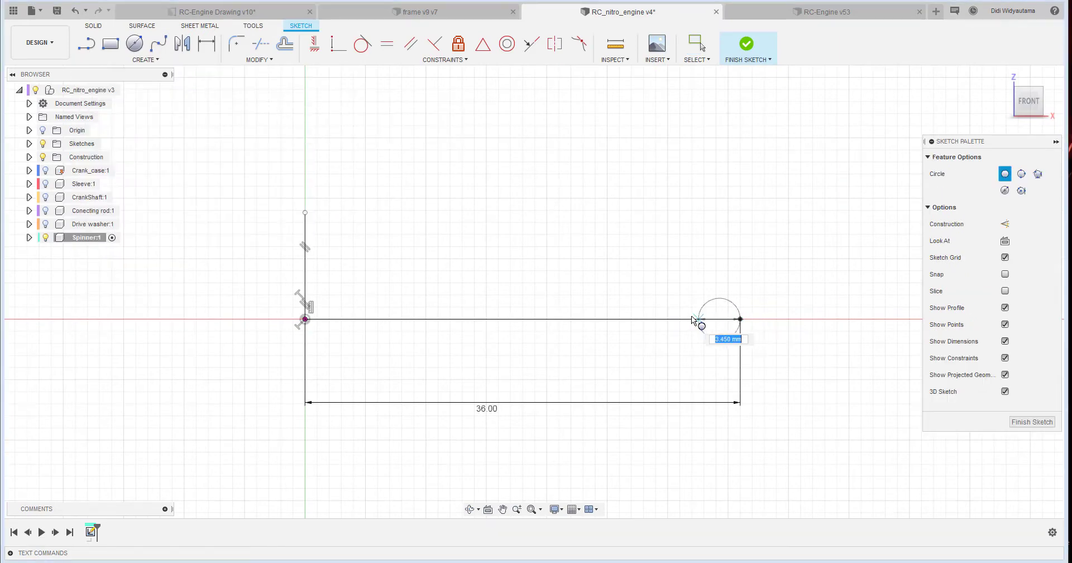
left_click(673, 319)
key("Escape")
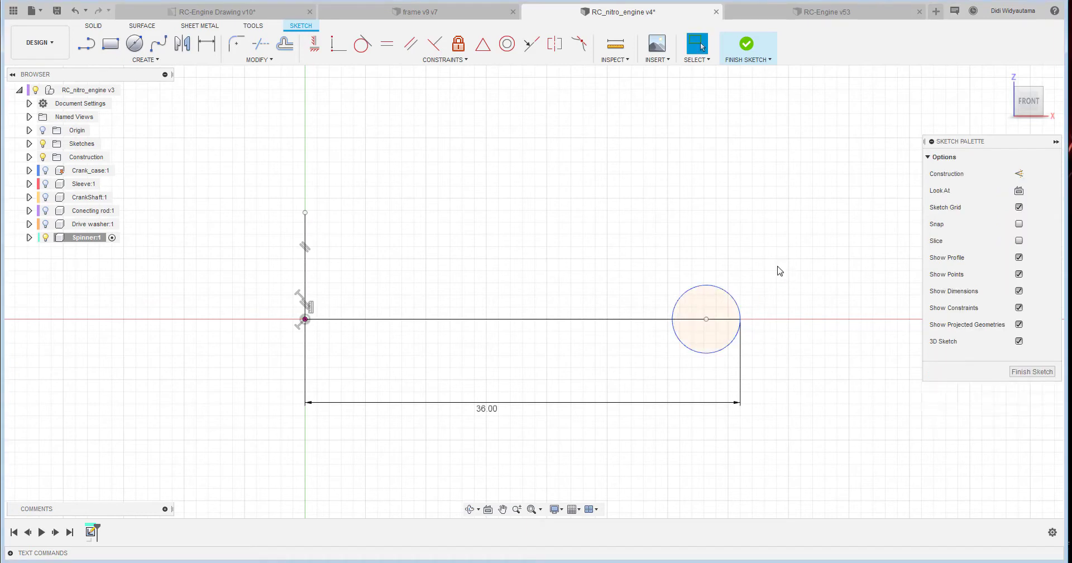
Dimension the nose circle's diameter as 9 mm.
key("d")
left_click(697, 290)
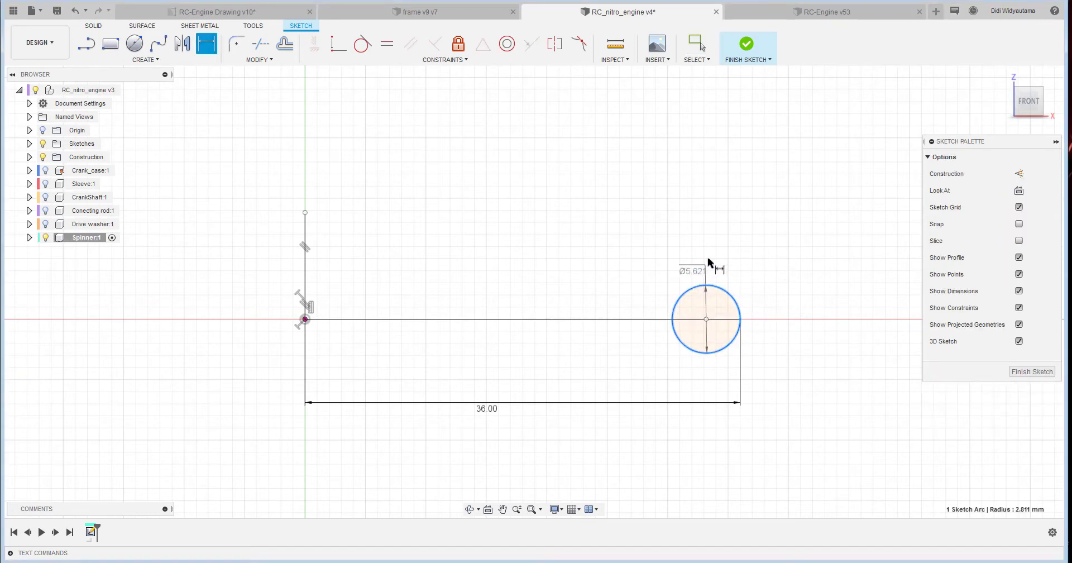
left_click(725, 254)
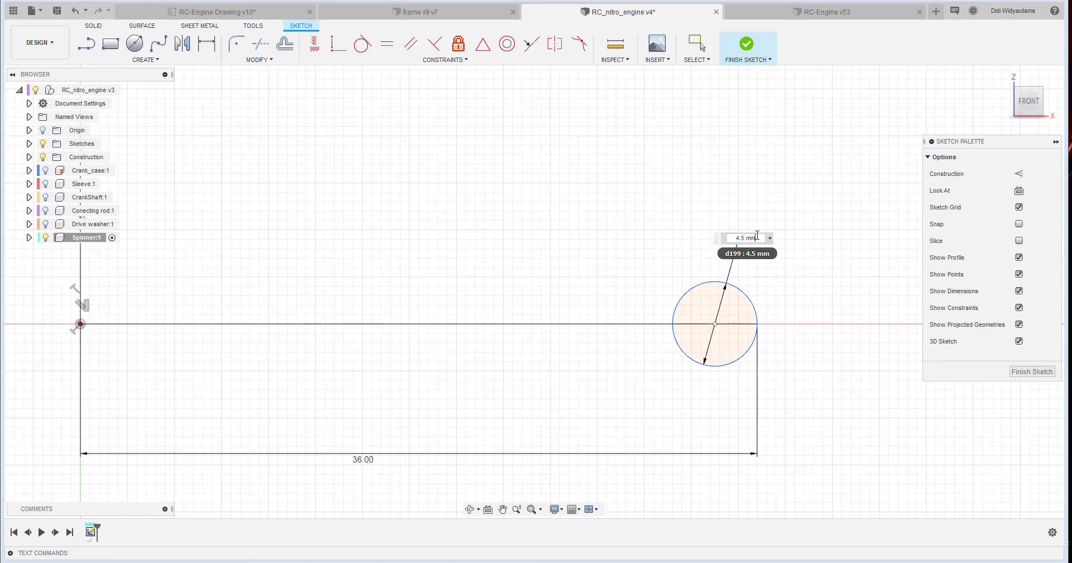
key("Return")
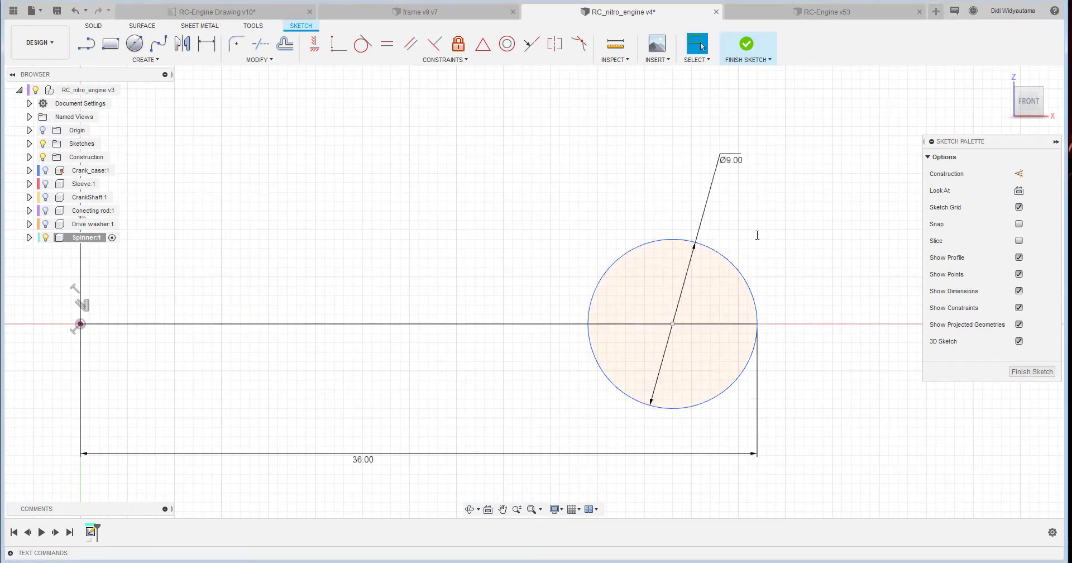
Check the spinner's base diameter in the engine drawing and dimension the vertical line's upper end as a 28 mm diameter about the horizontal line.
scroll(676, 262, "down", 2)
middle_click_drag(601, 283, 715, 297)
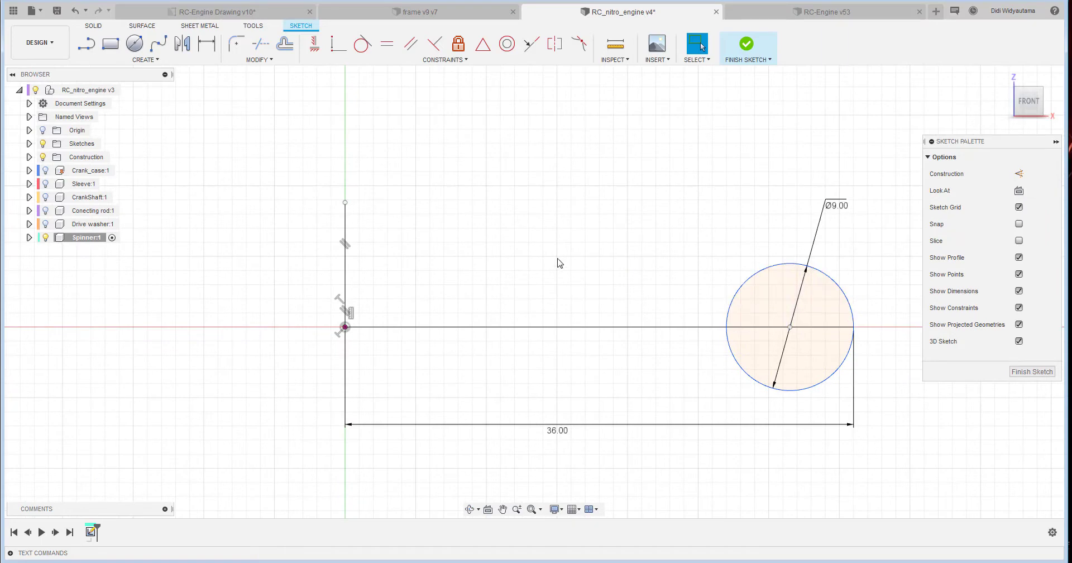
left_click(145, 60)
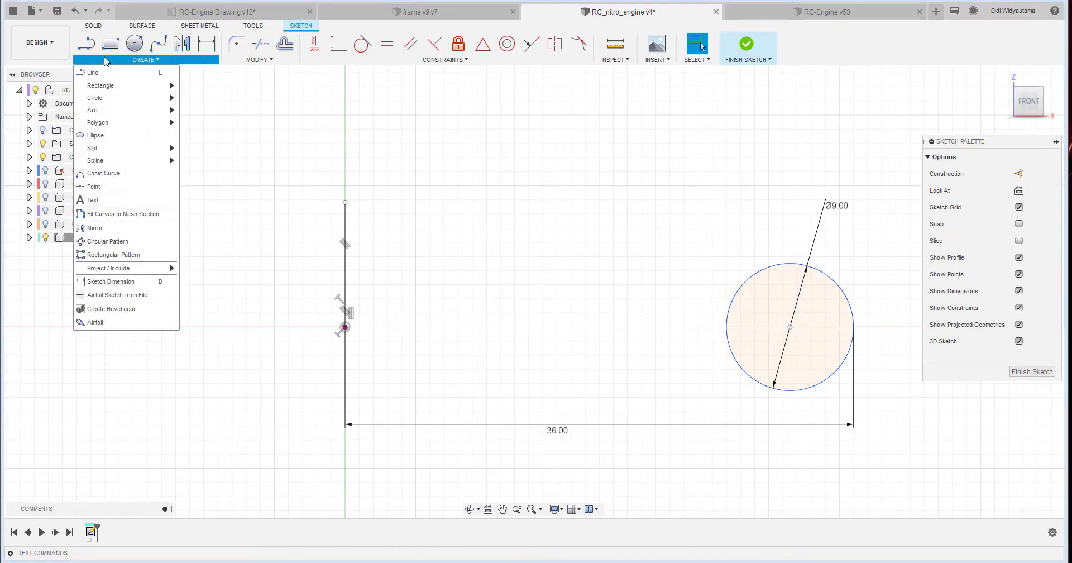
left_click(224, 13)
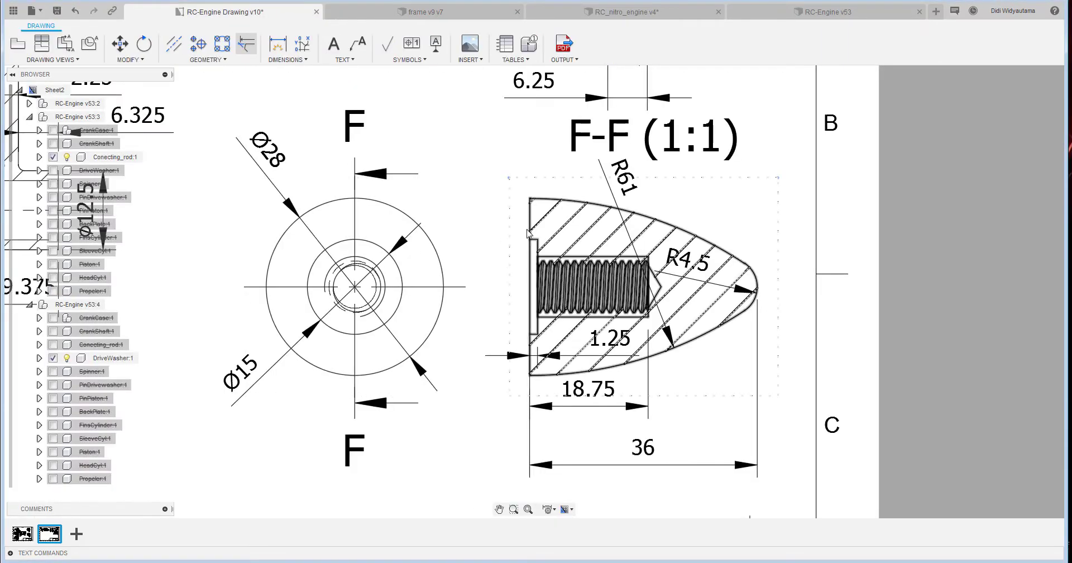
left_click(858, 13)
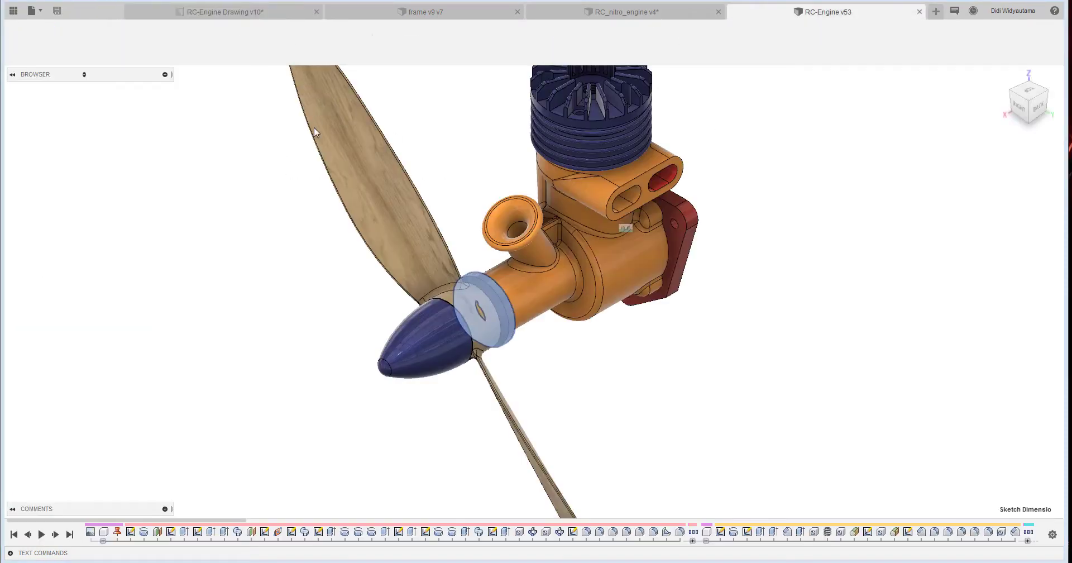
left_click(608, 11)
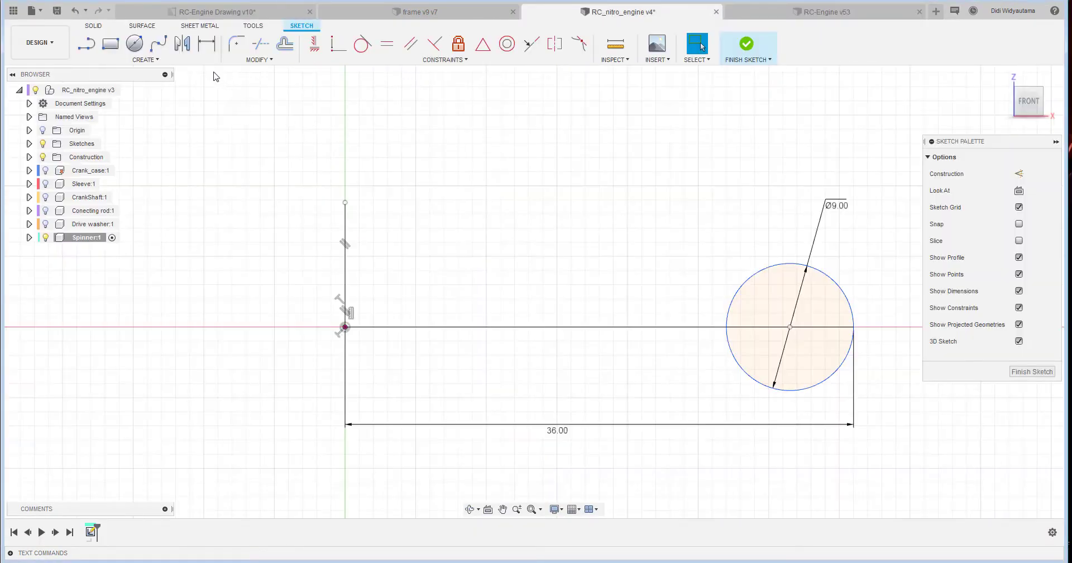
key("d")
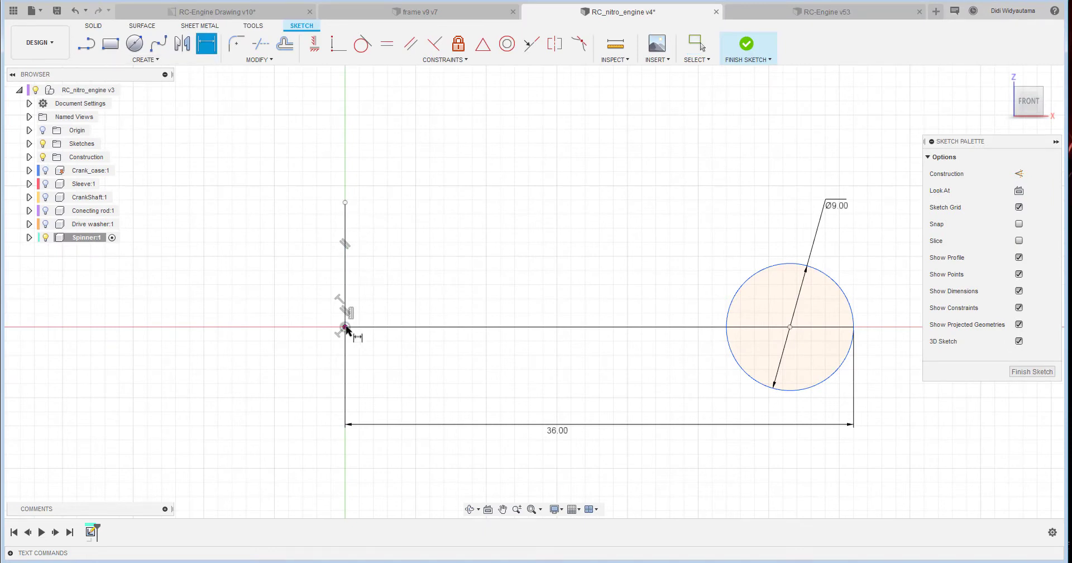
left_click(361, 327)
left_click(345, 203)
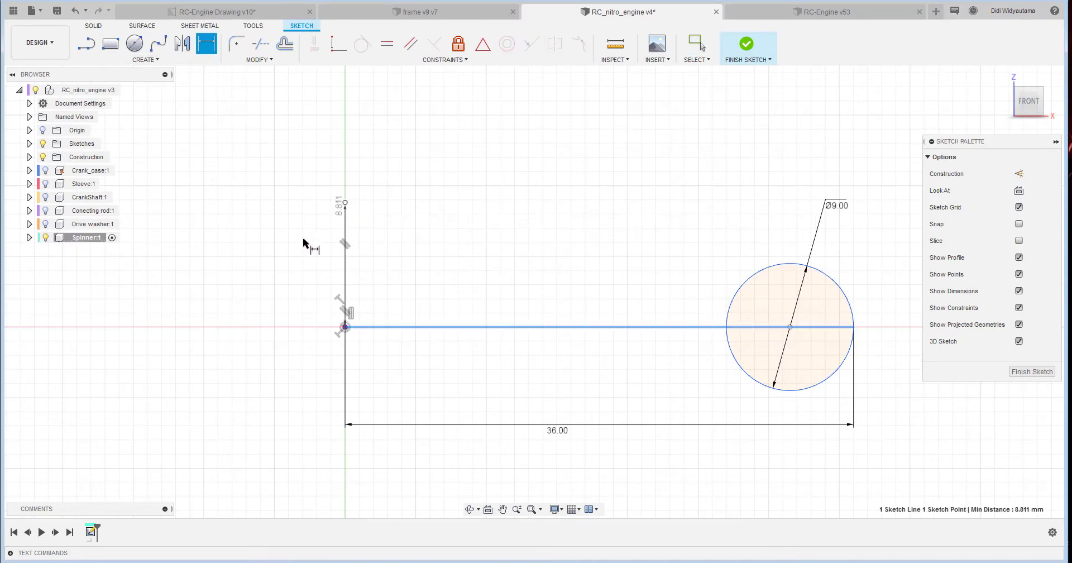
right_click(250, 269)
left_click(261, 337)
left_click(268, 269)
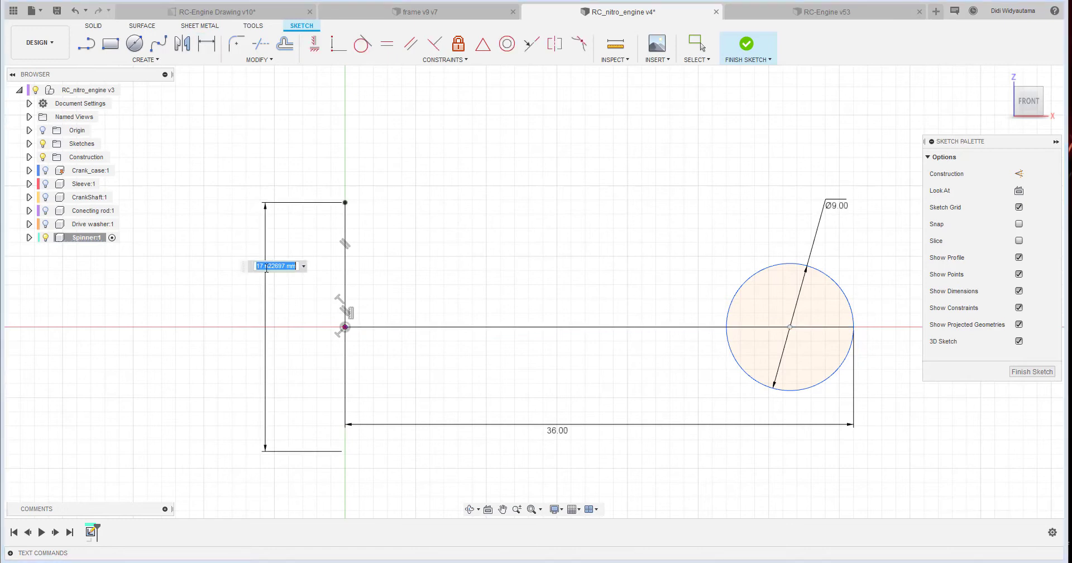
type("28")
key("Return")
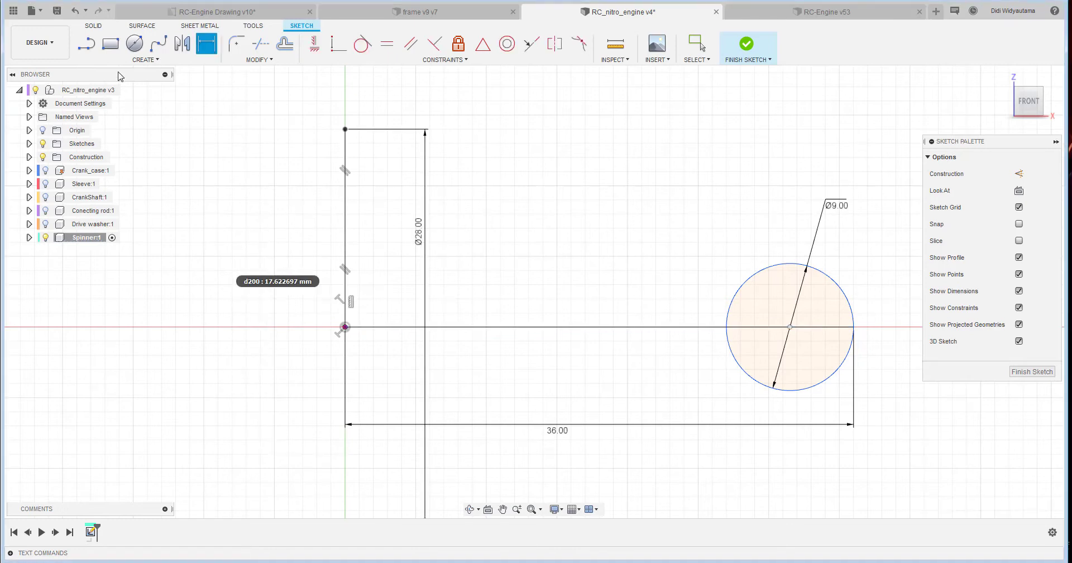
Draw a three-point arc of about 56 mm radius from the vertical line's upper end to the upper outer side of the nose circle.
left_click(144, 60)
mouse_move(175, 115)
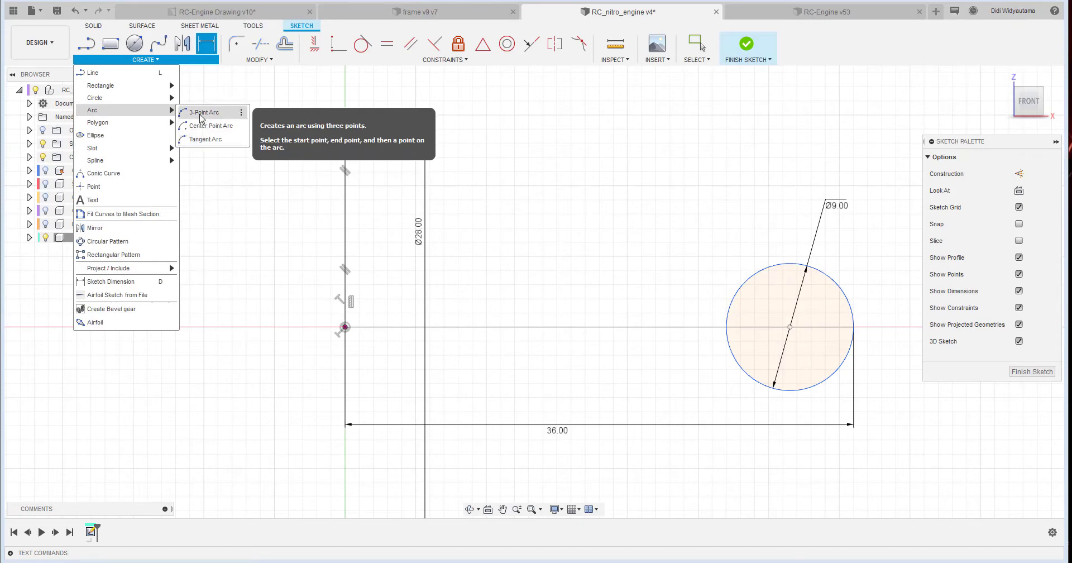
left_click(202, 112)
left_click(345, 129)
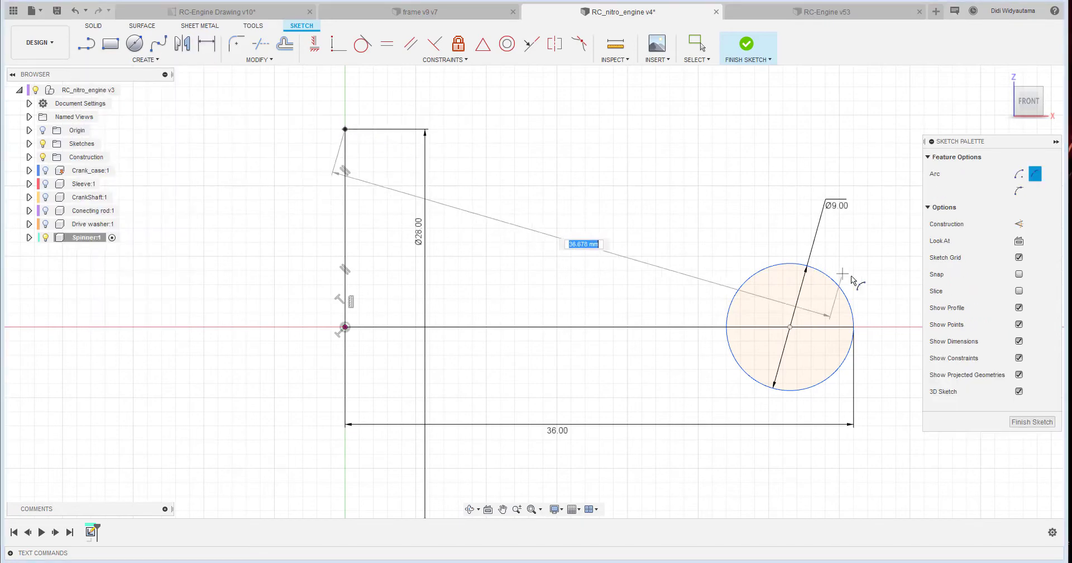
left_click(841, 288)
left_click(705, 209)
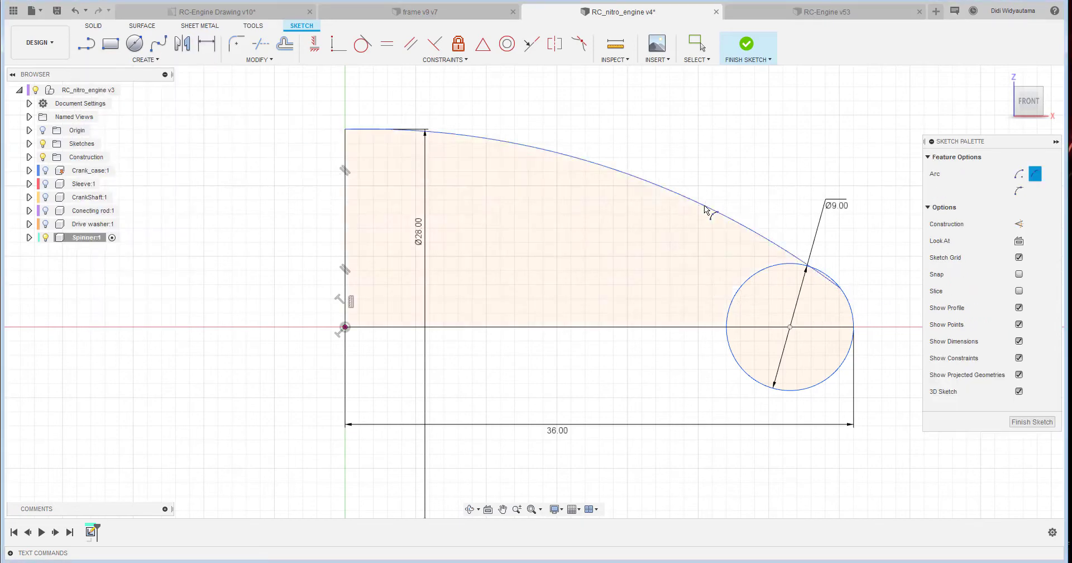
Make the long arc tangent to the nose circle.
left_click(363, 43)
left_click(768, 248)
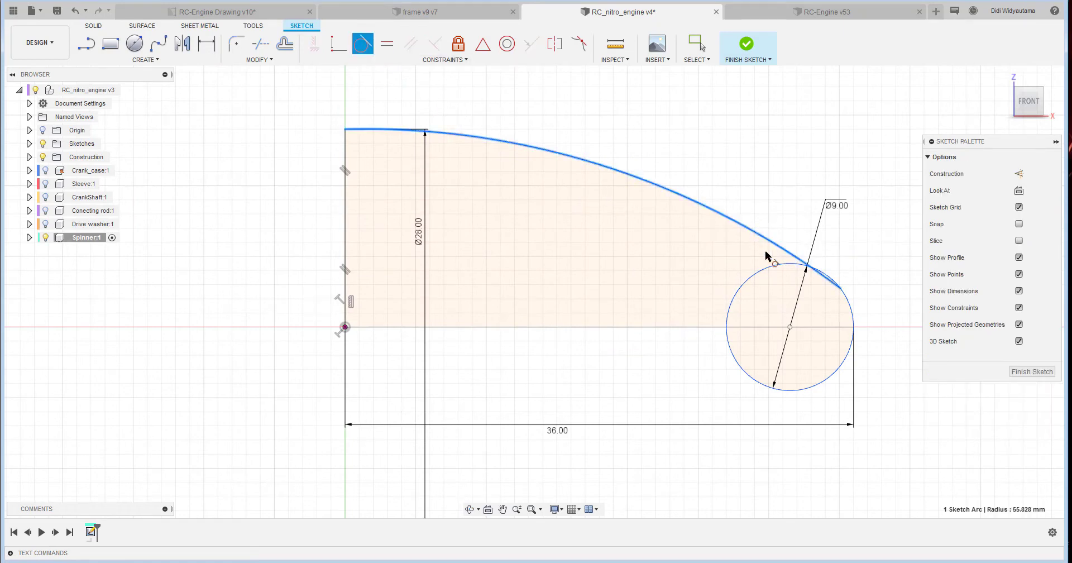
left_click(771, 269)
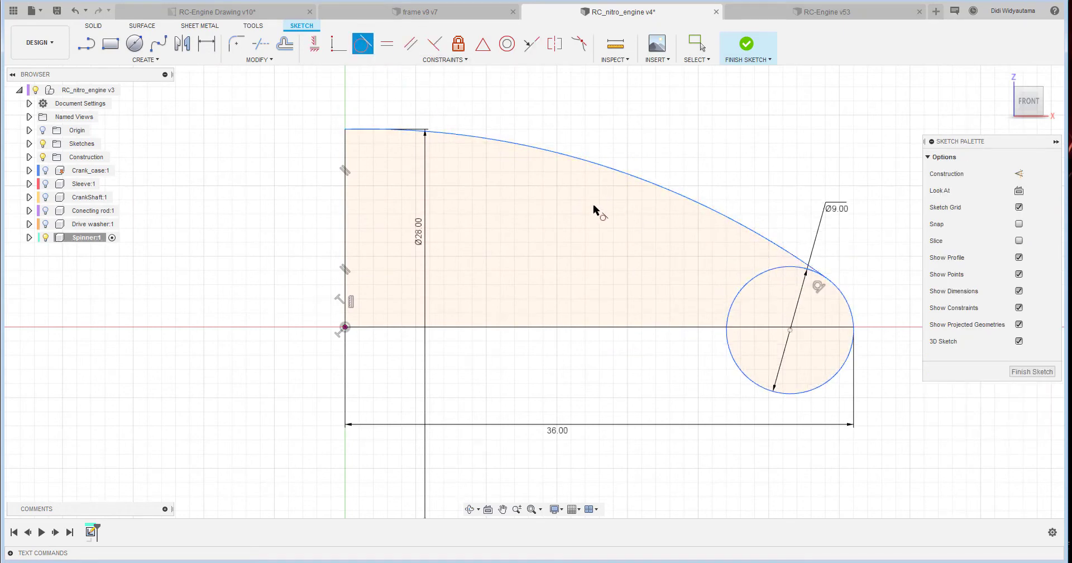
right_click(552, 236)
left_click(592, 233)
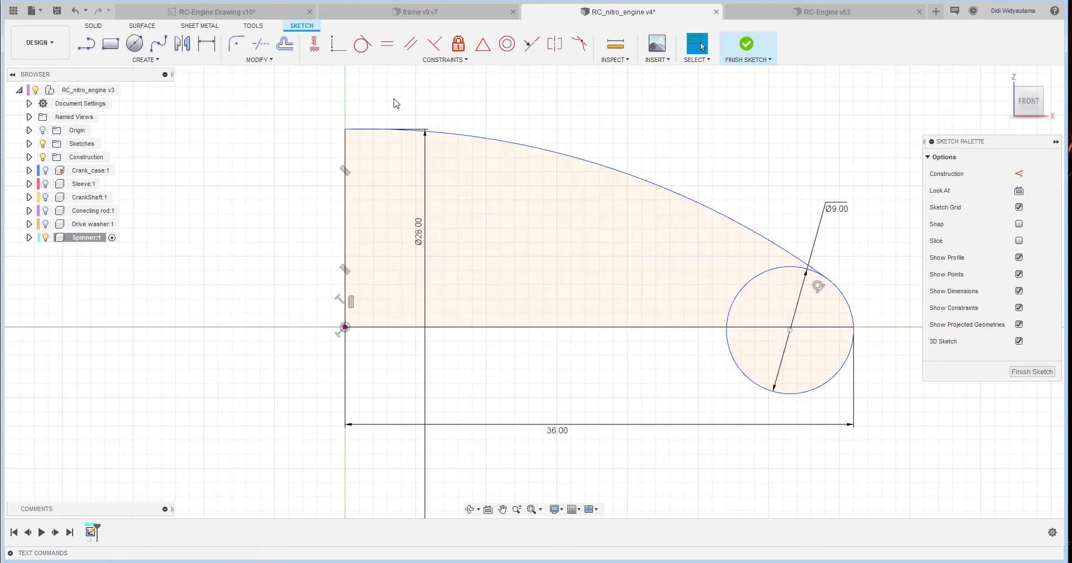
Constrain the nose circle's centre horizontally in line with the sketch origin.
left_click(320, 47)
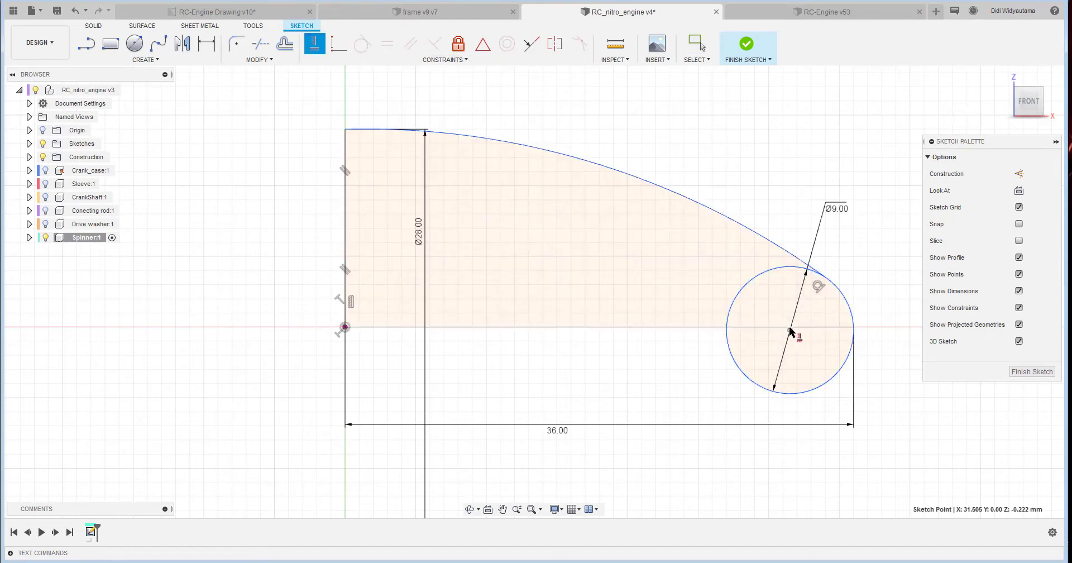
left_click(348, 329)
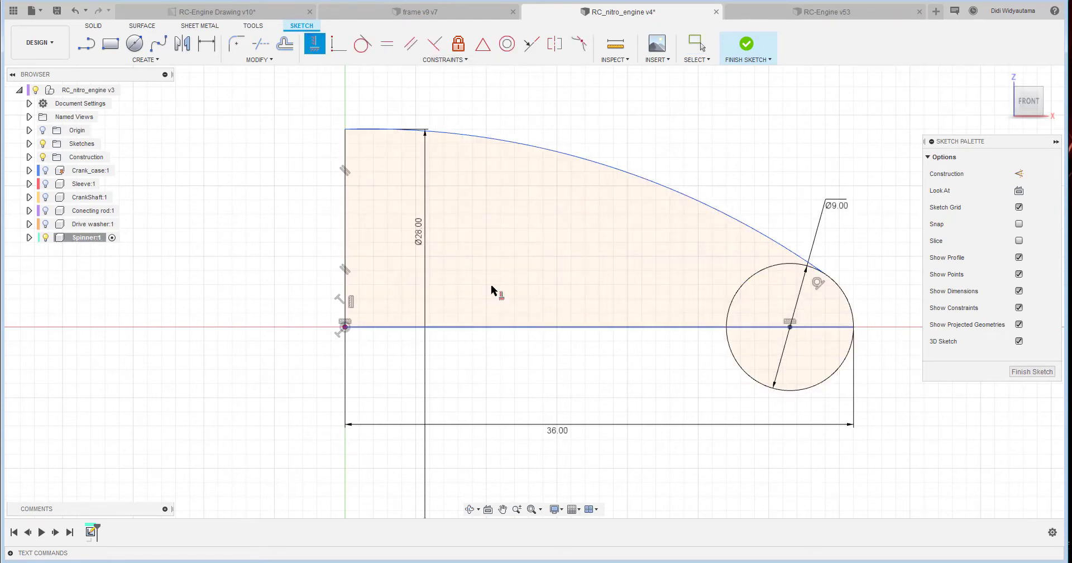
key("Escape")
Dimension the long profile arc's radius as 61 mm.
scroll(494, 215, "down", 2)
scroll(547, 160, "up", 3)
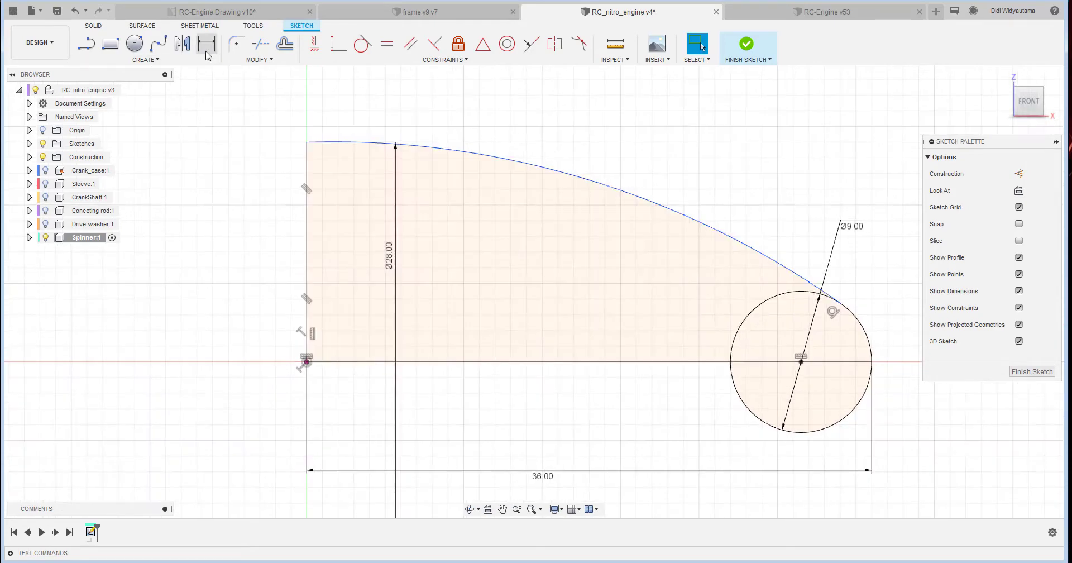
left_click(207, 51)
left_click(554, 173)
left_click(559, 226)
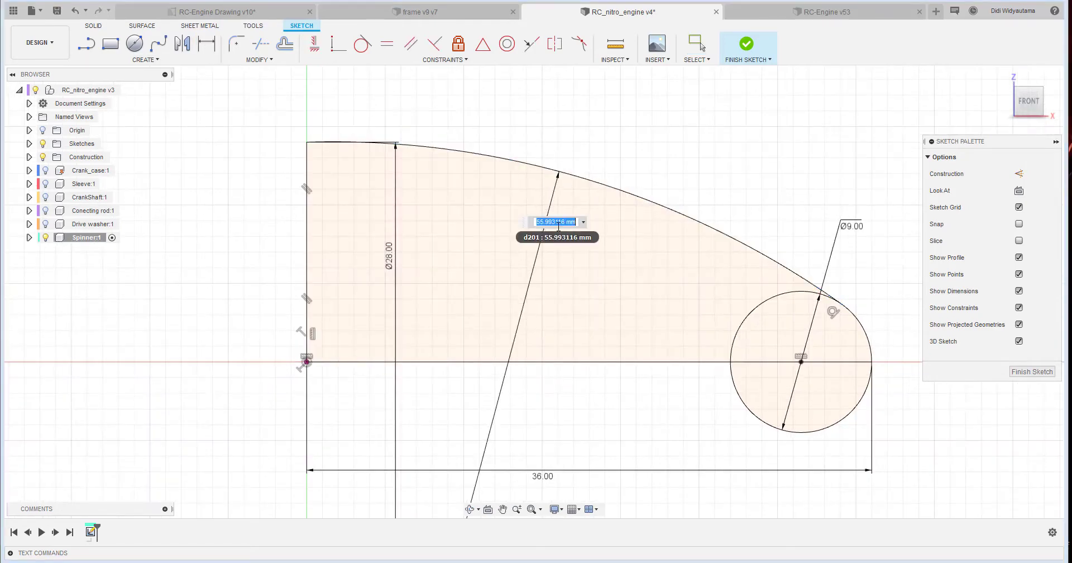
type("61")
key("Return")
key("Escape")
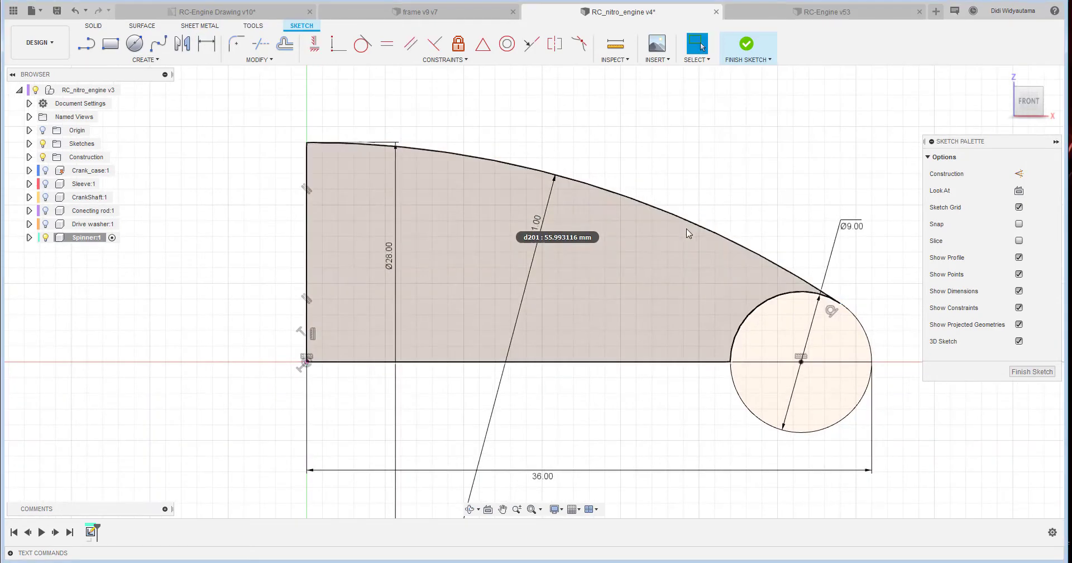
scroll(288, 141, "up", 3)
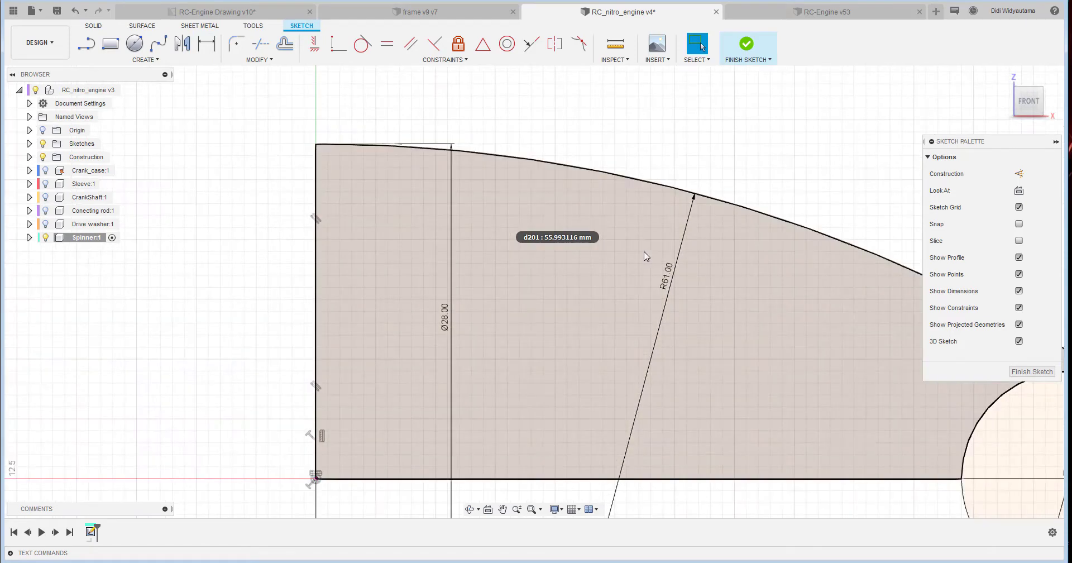
scroll(648, 258, "down", 2)
middle_click_drag(779, 357, 638, 268)
scroll(611, 291, "down", 1)
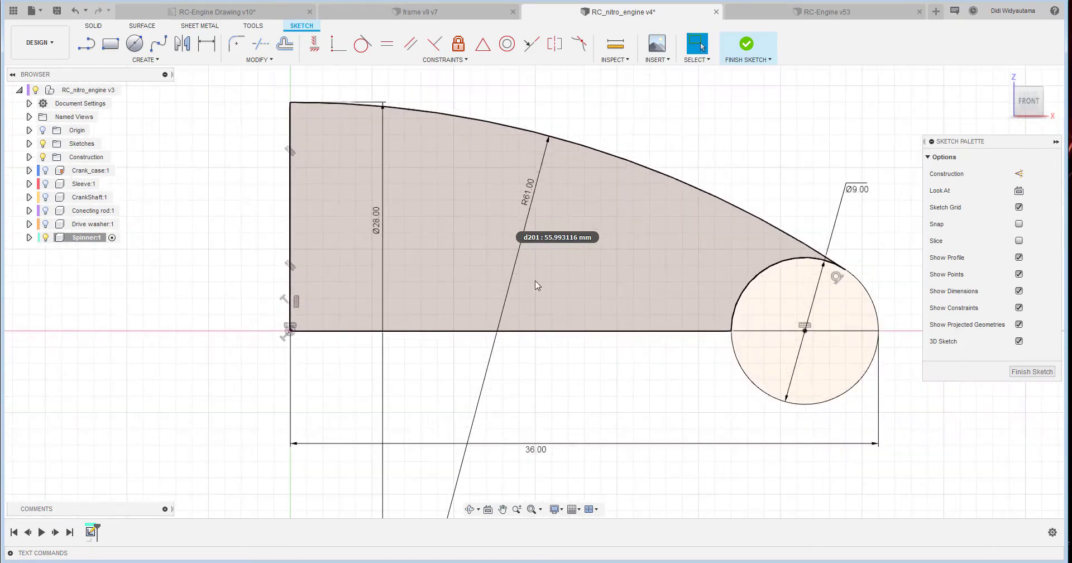
Finish the sketch and revolve the spinner profile plus the nose circle's upper half about the horizontal base line as a new body.
left_click(746, 45)
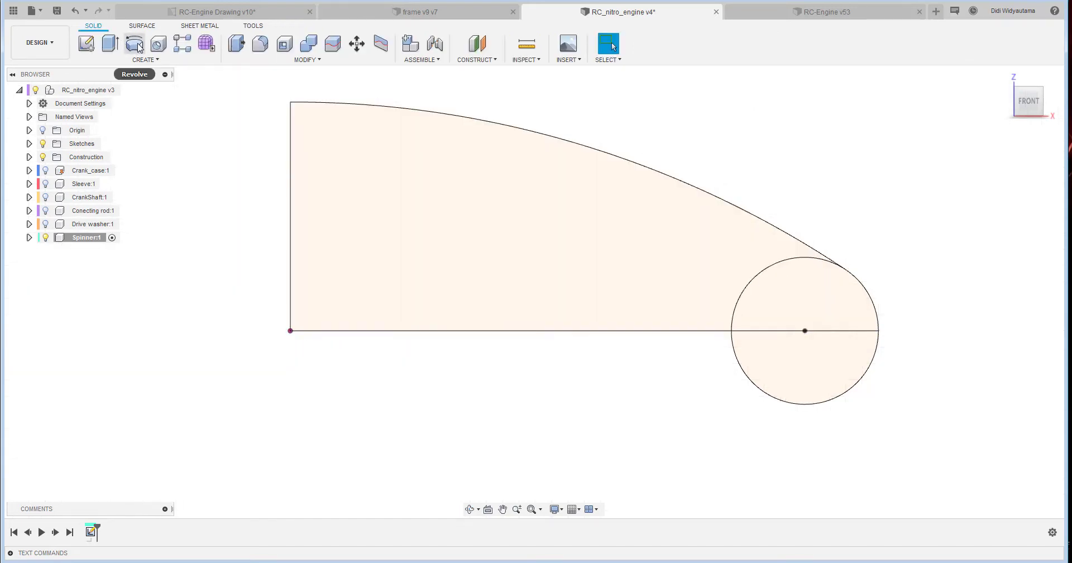
left_click(135, 45)
left_click(595, 297)
left_click(804, 296)
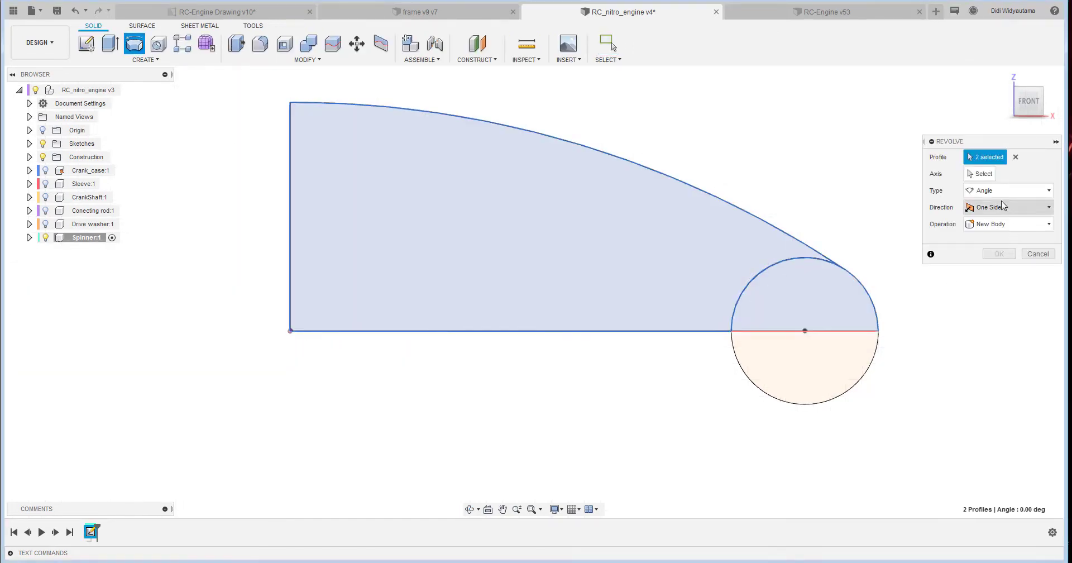
left_click(981, 174)
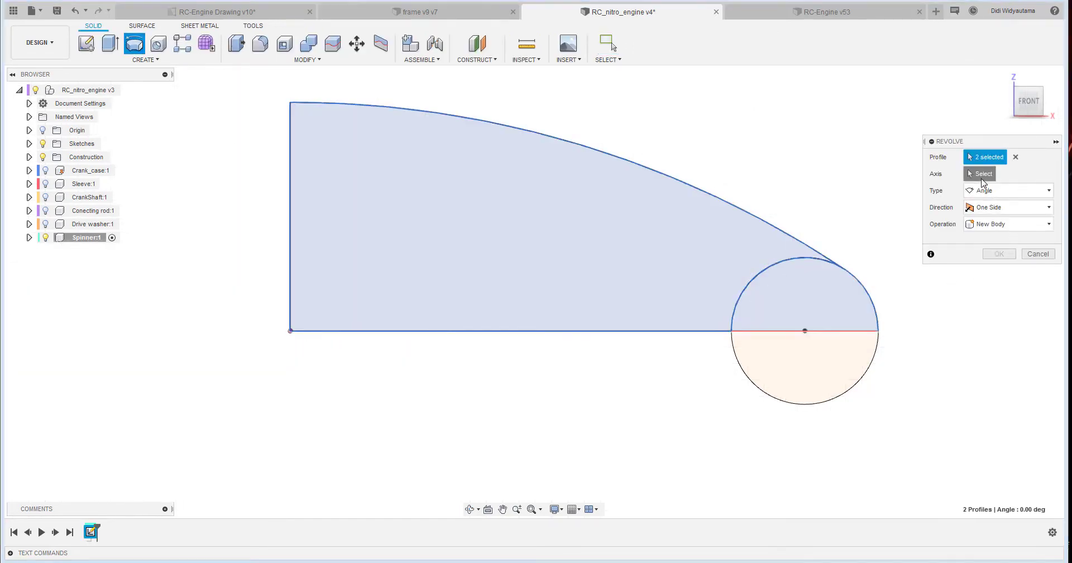
left_click(336, 331)
left_click(999, 270)
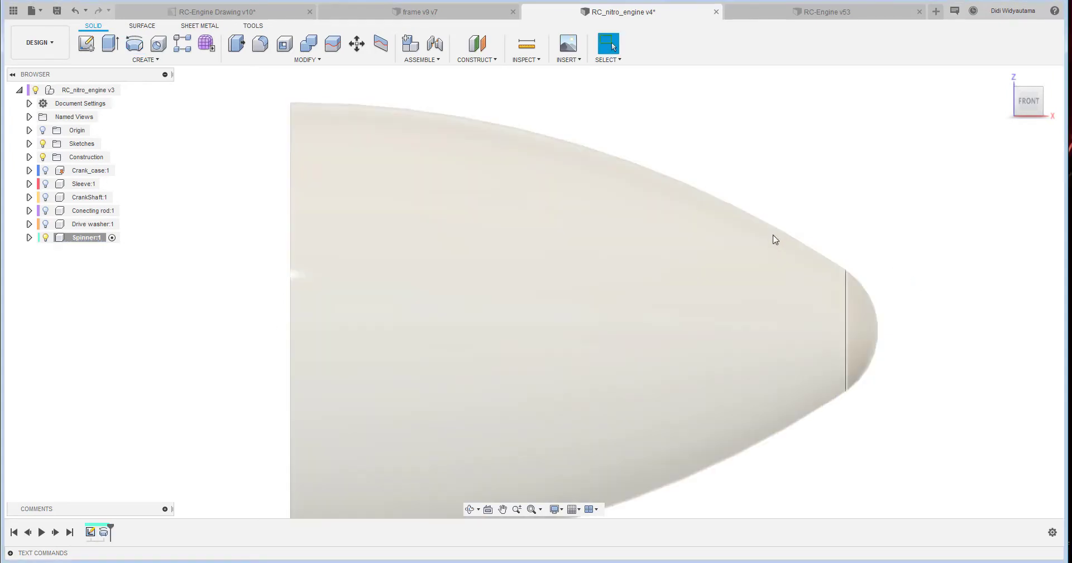
Place a counterbored hole at the centre of the spinner's flat face and make it a tapped hole.
scroll(378, 283, "down", 3)
middle_click_drag(547, 262, 533, 181, "shift")
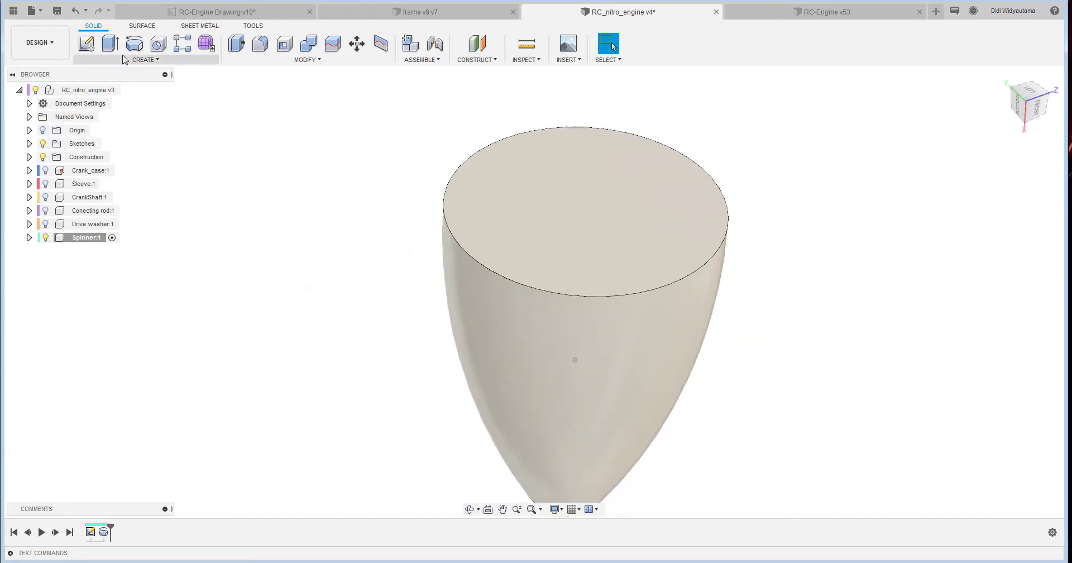
left_click(201, 12)
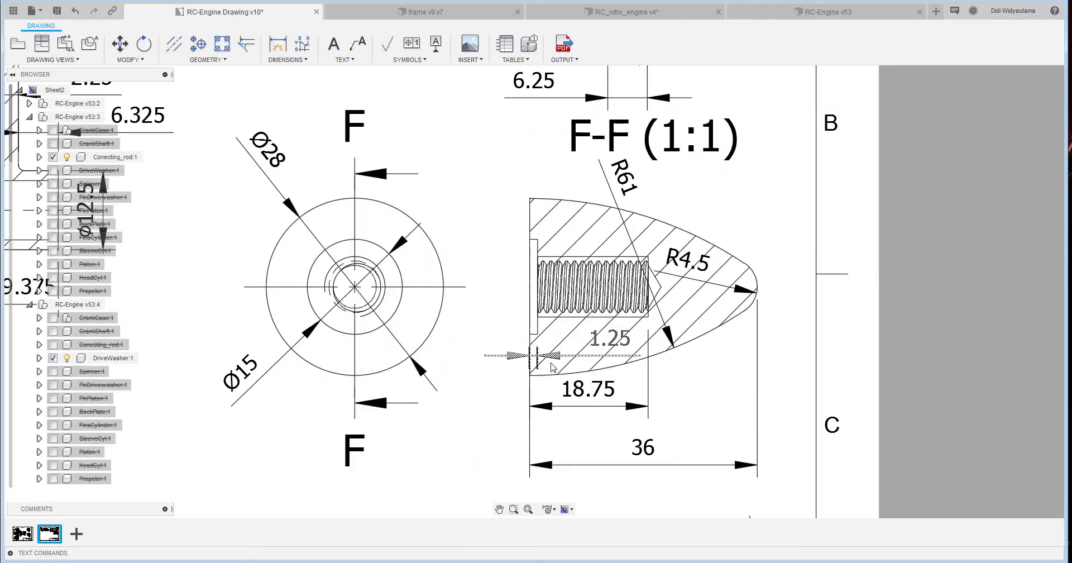
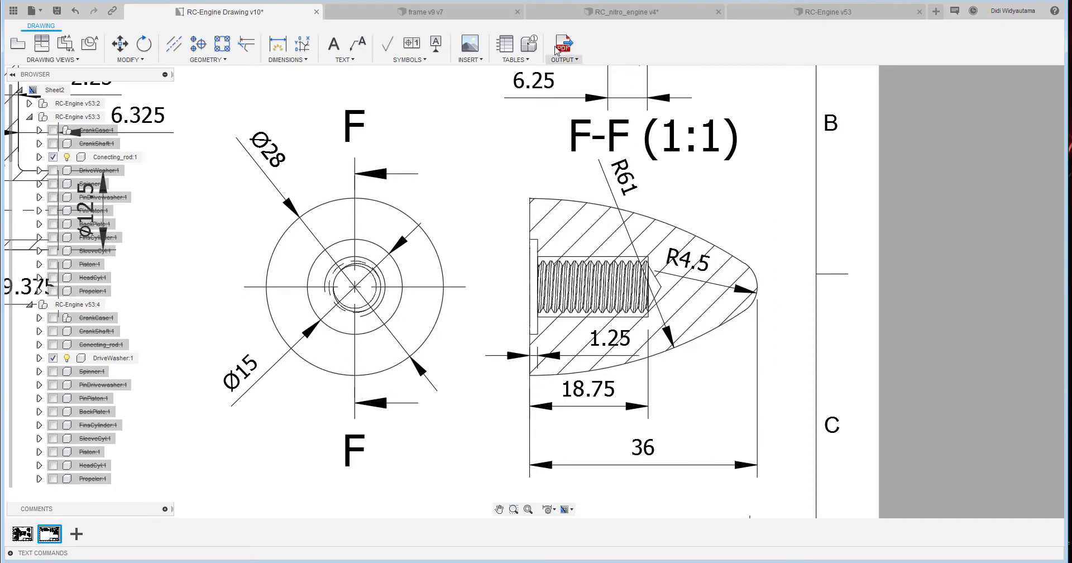
left_click(673, 13)
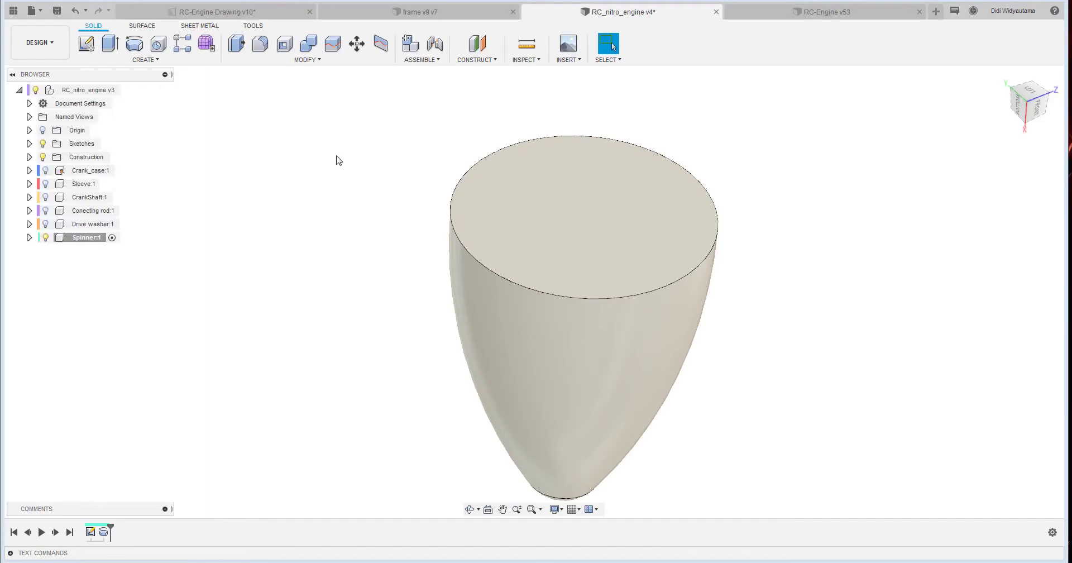
left_click(158, 43)
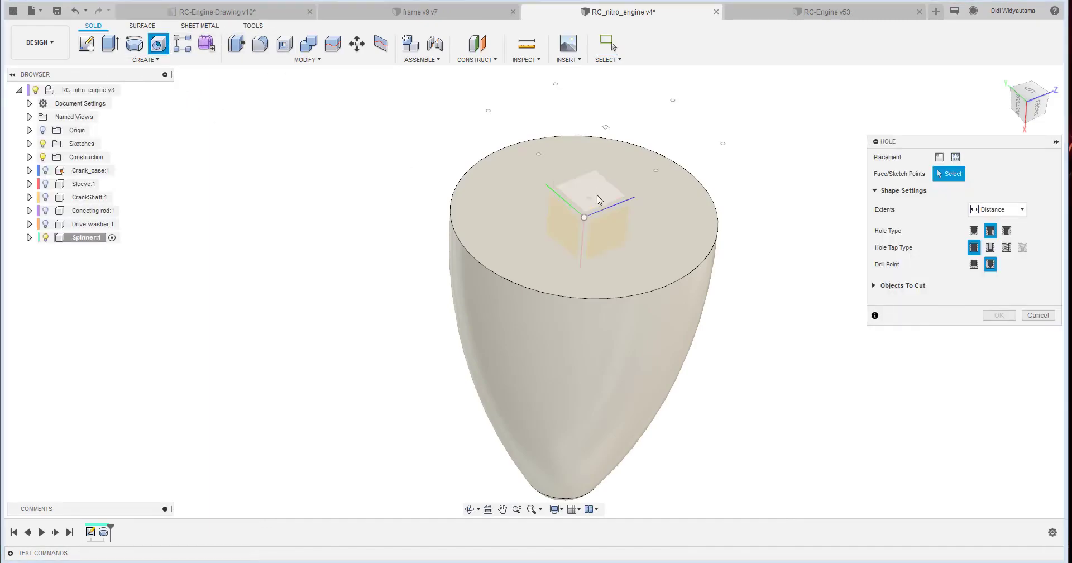
left_click(661, 230)
left_click_drag(658, 228, 567, 216)
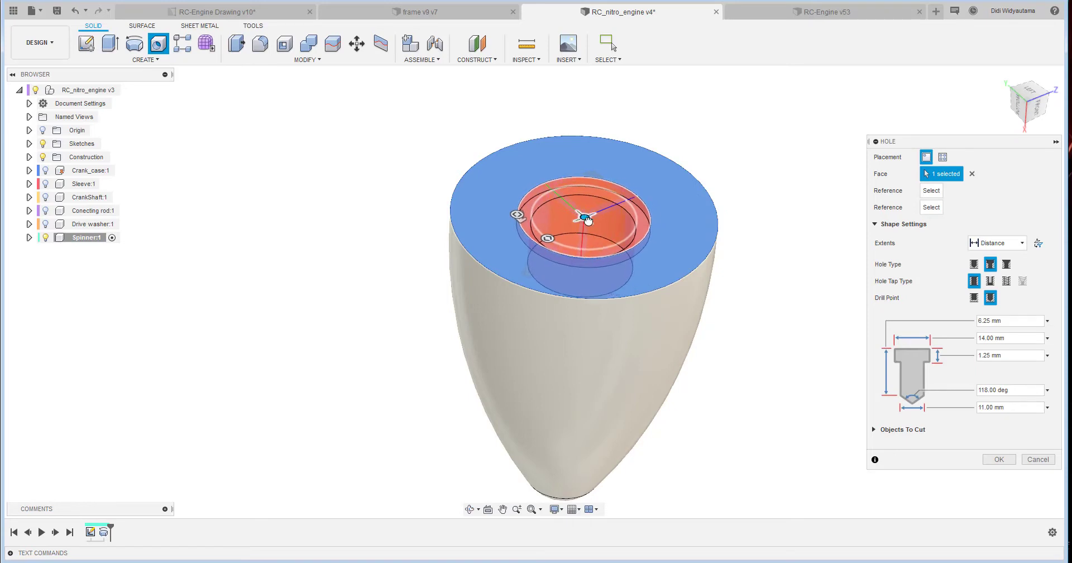
left_click(1006, 281)
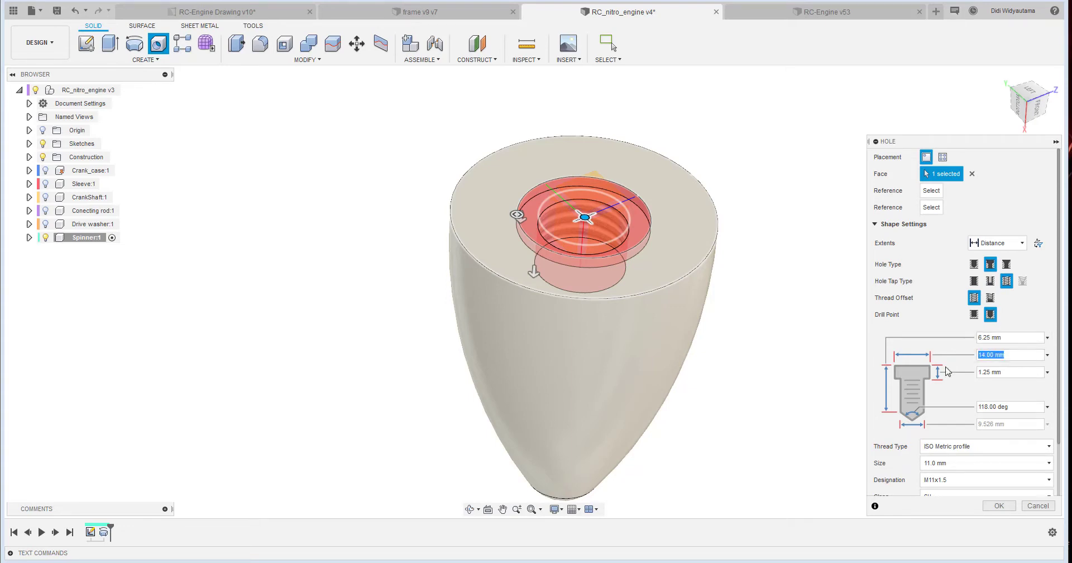
Check the drawing and edit the hole to a 15 mm counterbore diameter and an 8.0 mm ISO Metric thread size.
left_click(243, 12)
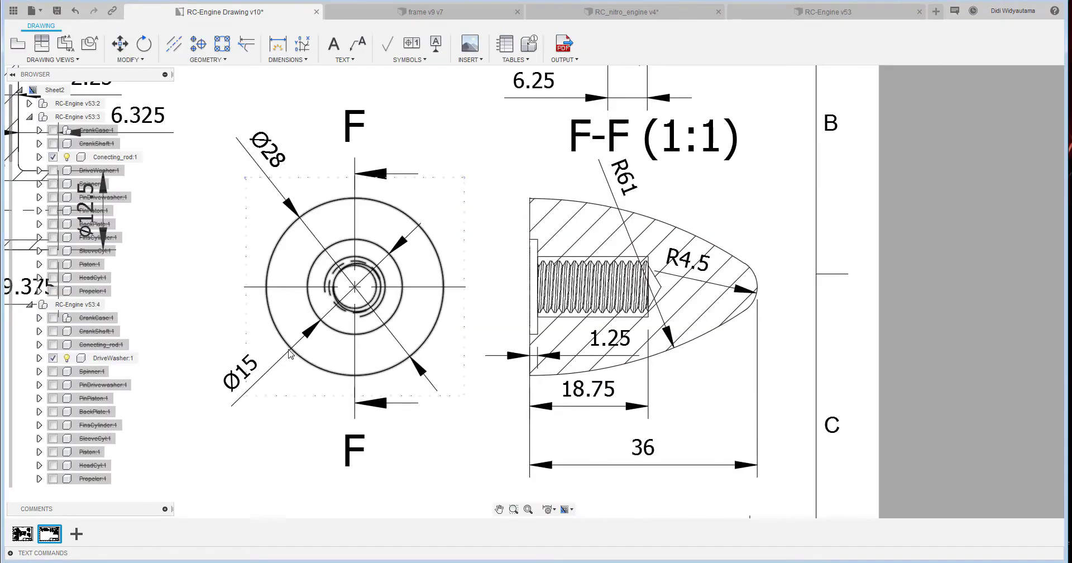
left_click(679, 13)
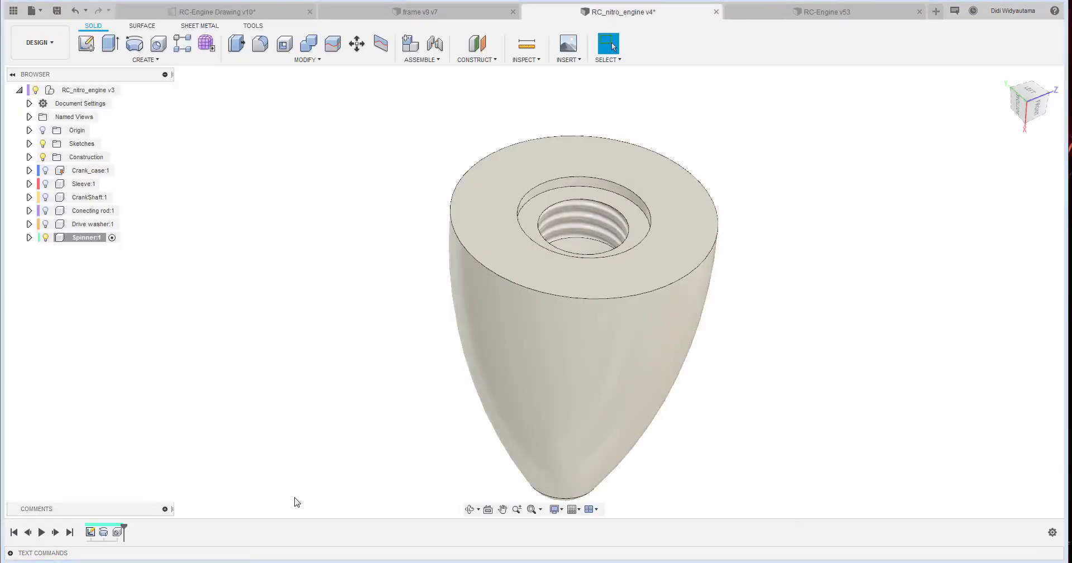
double_click(116, 534)
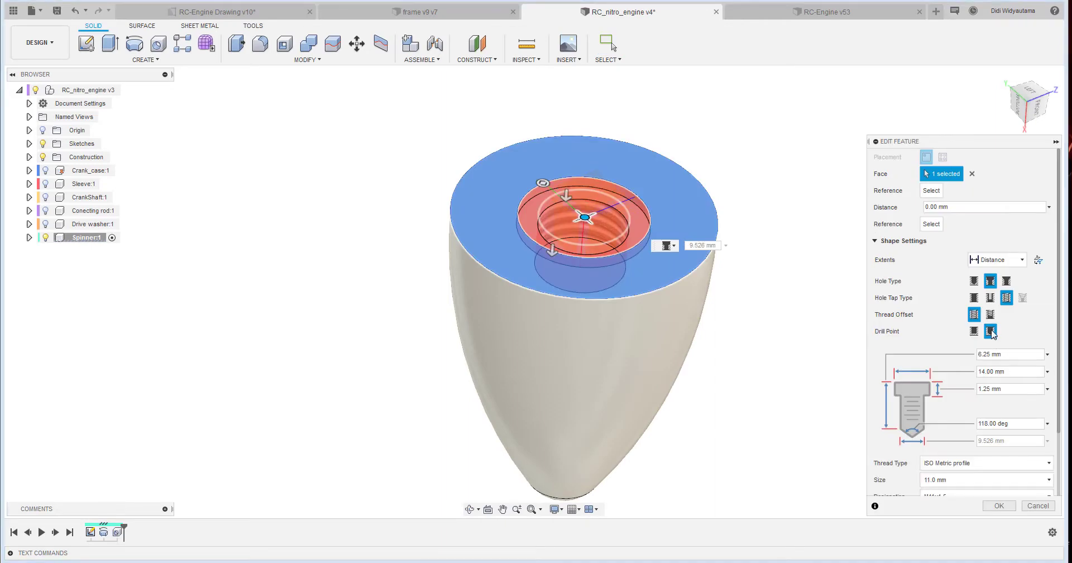
left_click(1013, 372)
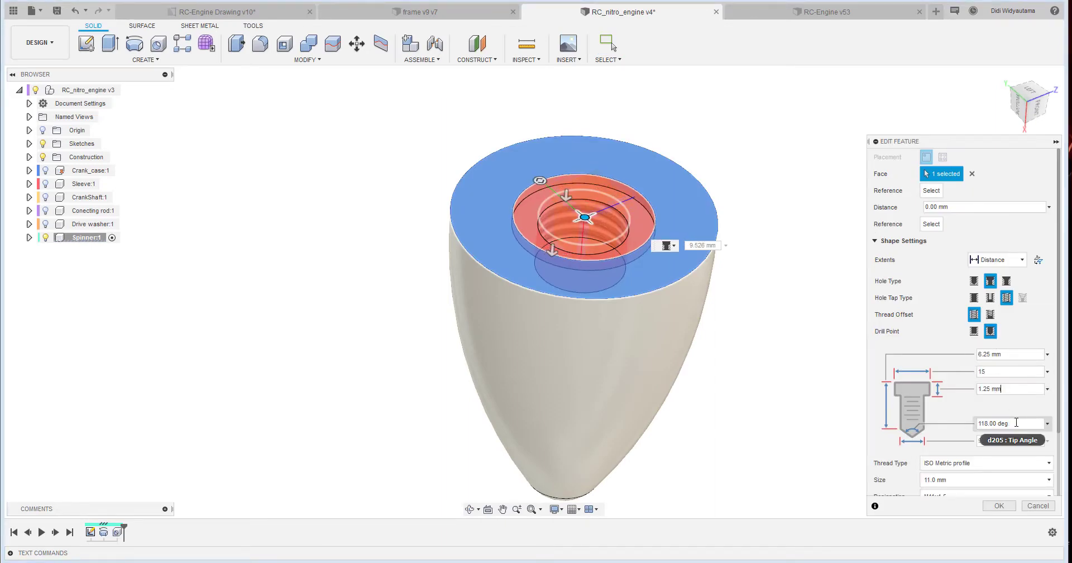
left_click(1000, 480)
left_click(993, 387)
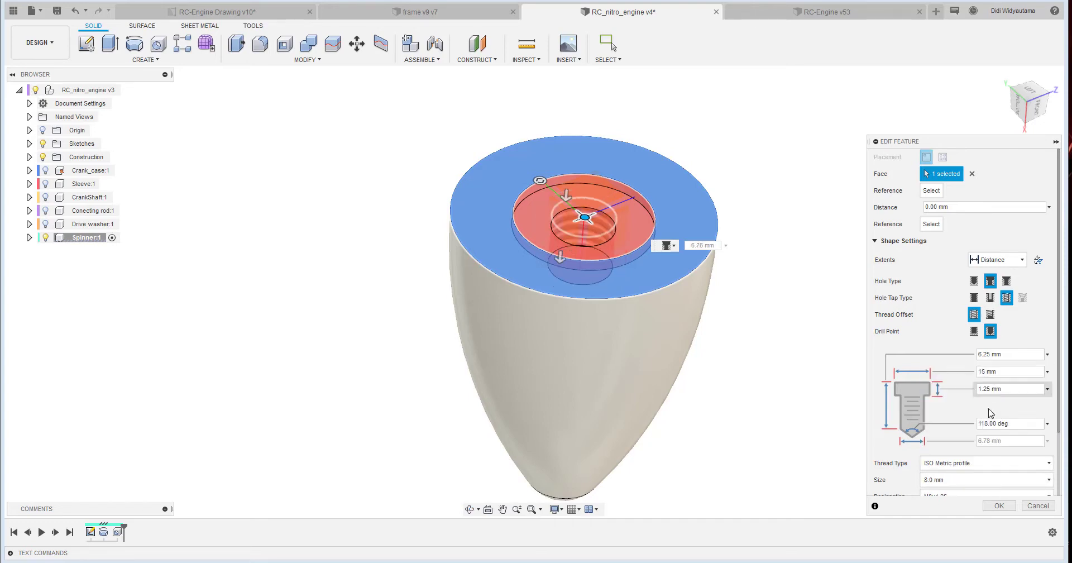
Set the spinner hole's depth to 16 mm.
left_click(1040, 110)
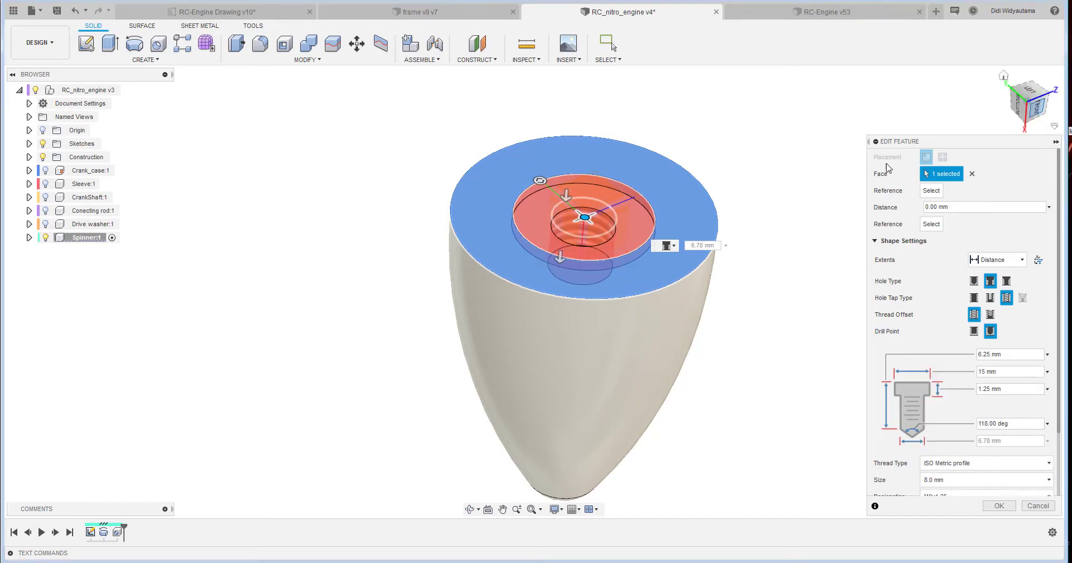
left_click_drag(546, 241, 542, 342)
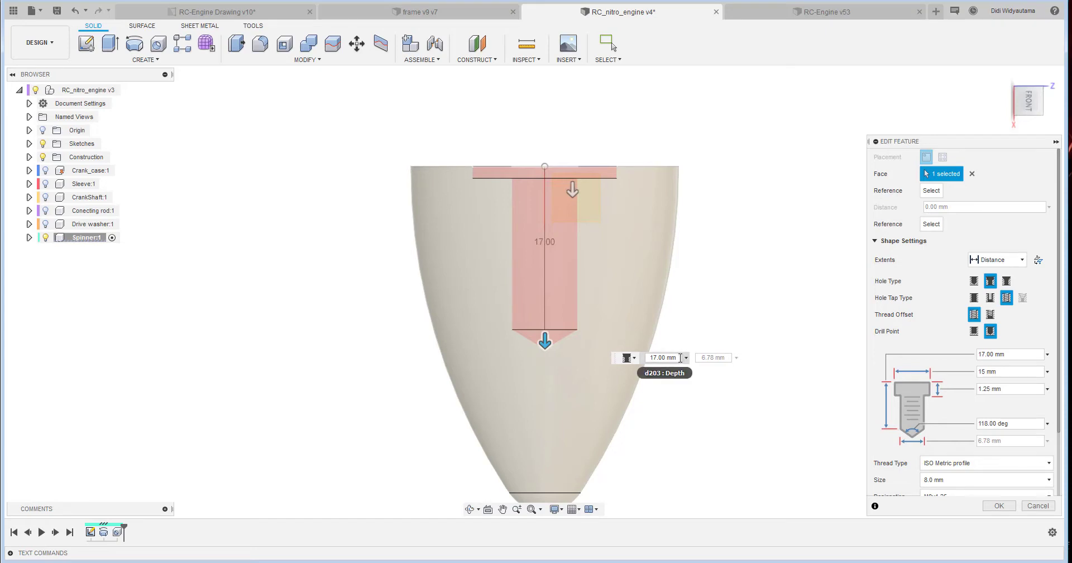
key("Tab")
type("16")
key("Return")
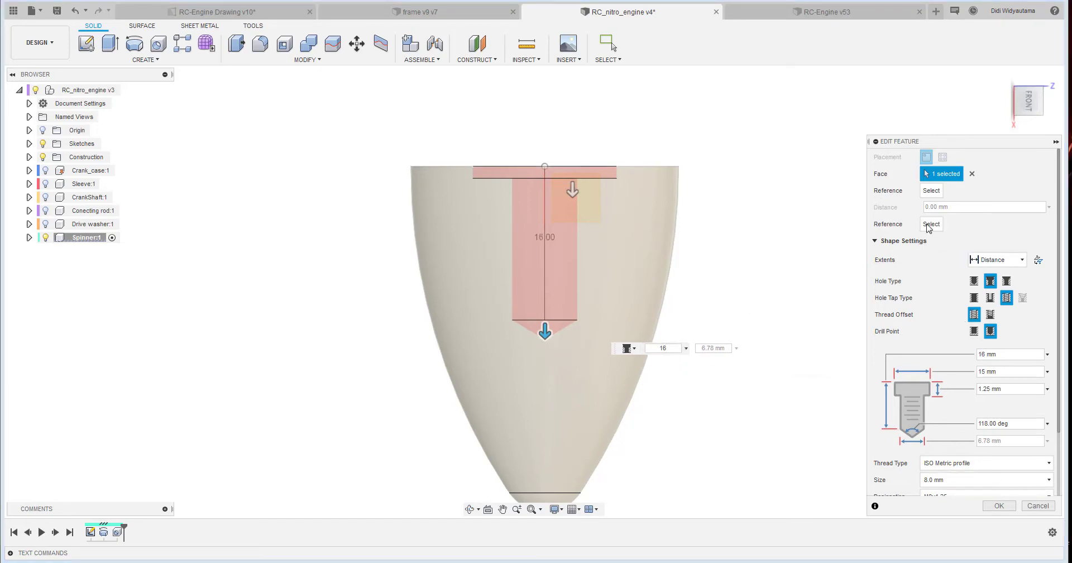
Enable modeled threads for the M8x1.25 hole and apply the hole edit.
middle_click_drag(886, 242, 1059, 280, "shift")
scroll(1059, 269, "down", 3)
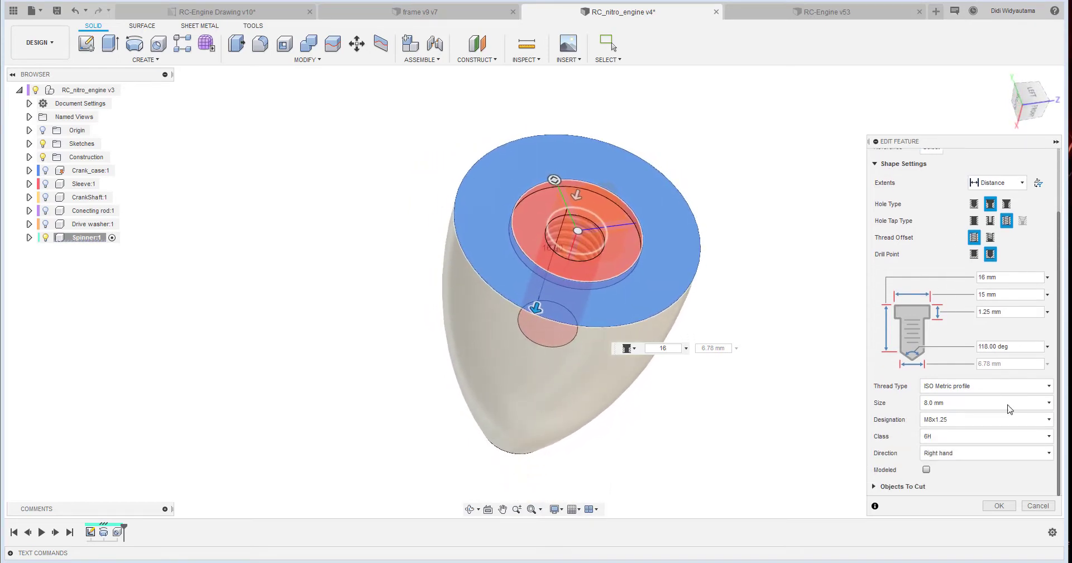
left_click(927, 471)
middle_click_drag(670, 313, 623, 282, "shift")
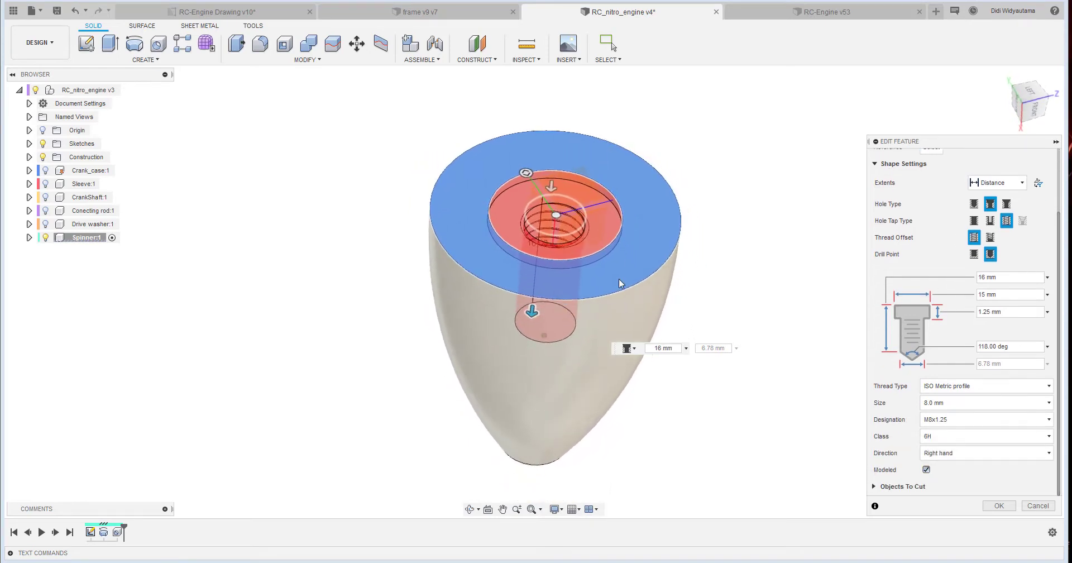
scroll(528, 251, "up", 2)
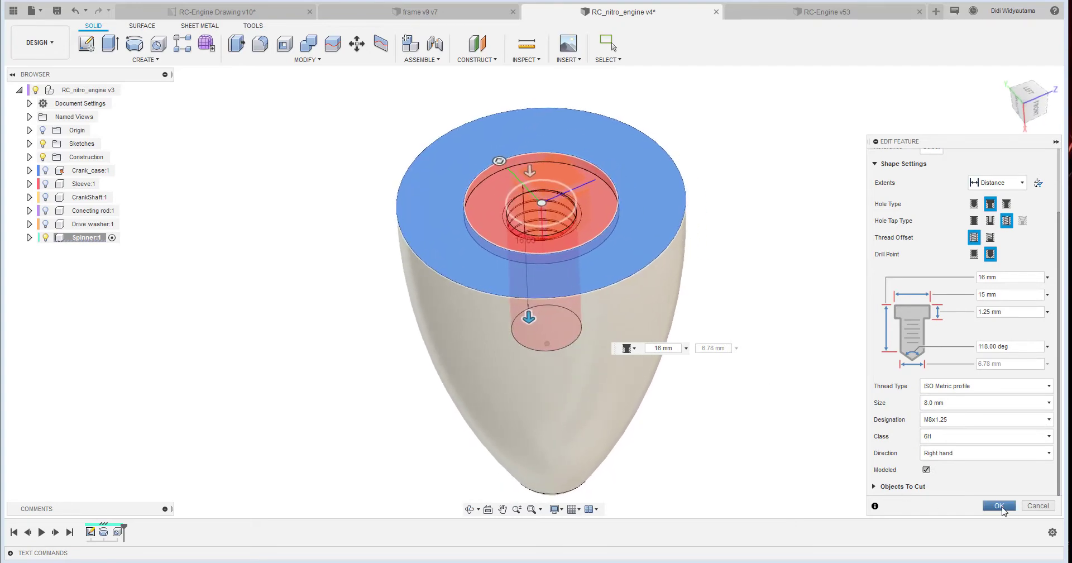
left_click(1003, 506)
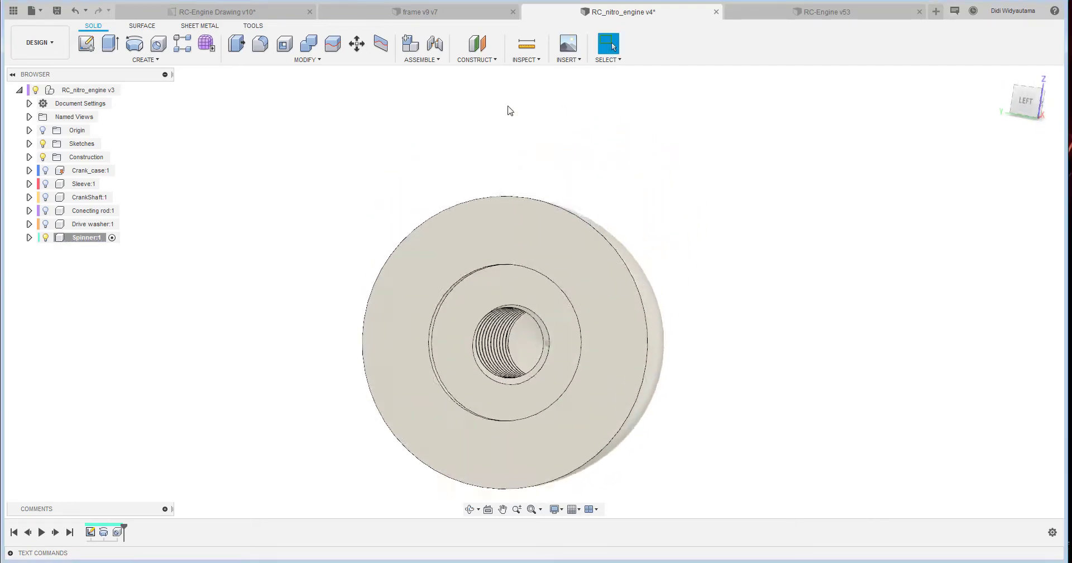
Check the hole depth in the drawing and set the spinner's threaded hole depth to 18.75 mm.
left_click(193, 13)
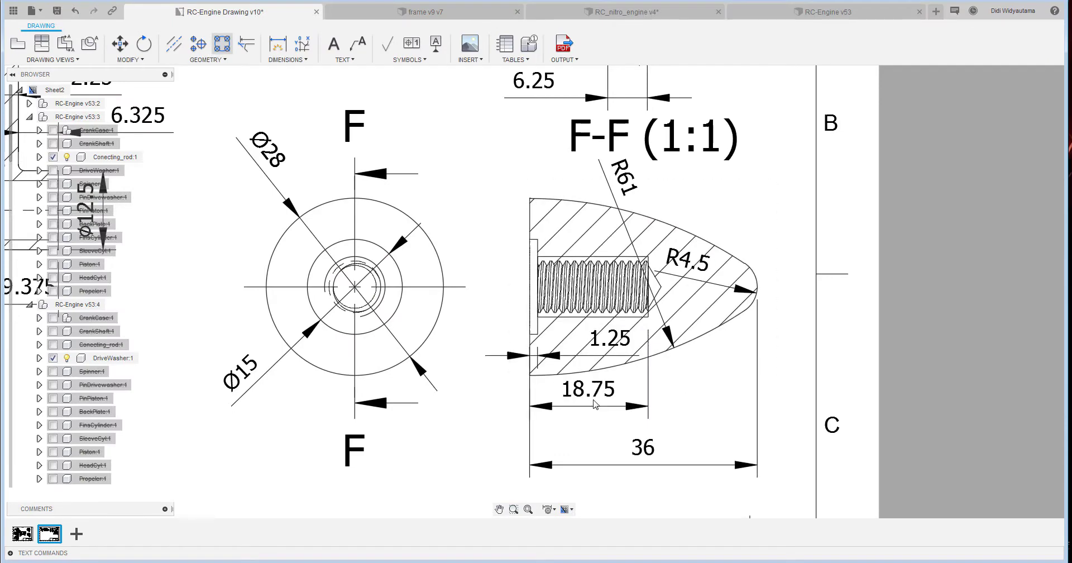
left_click(642, 11)
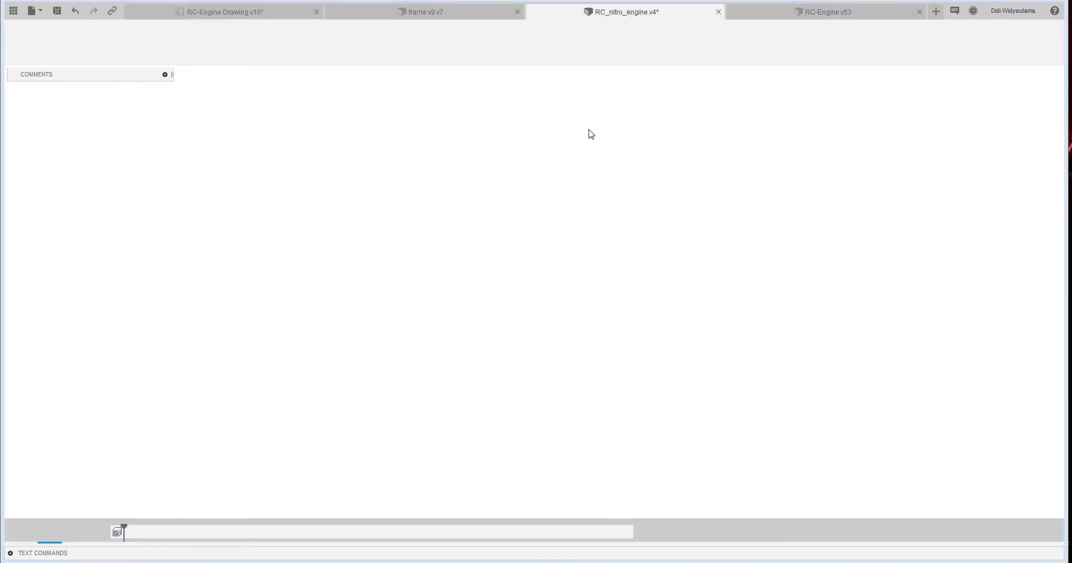
double_click(118, 532)
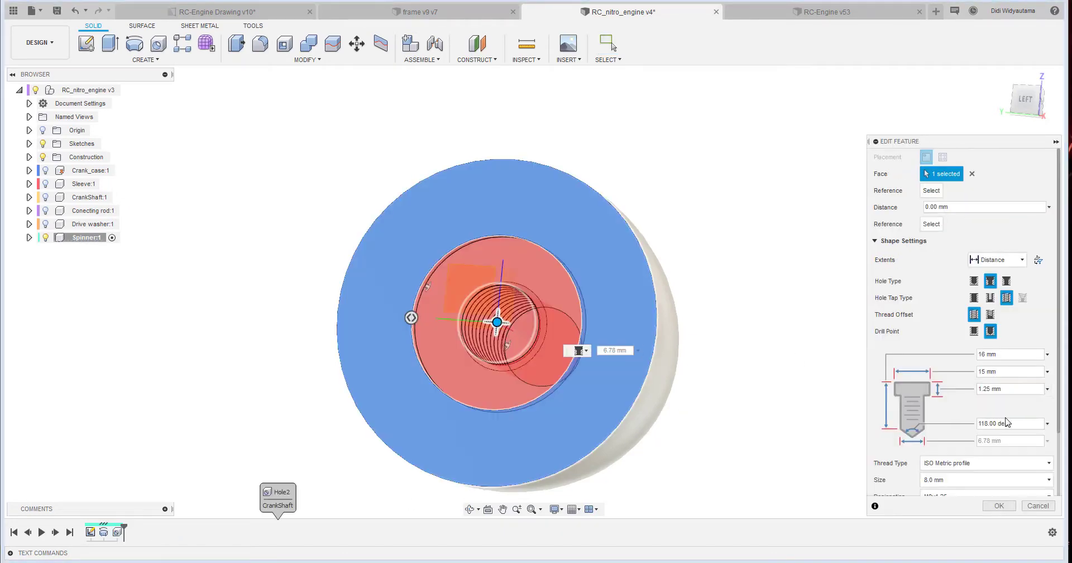
left_click(1010, 359)
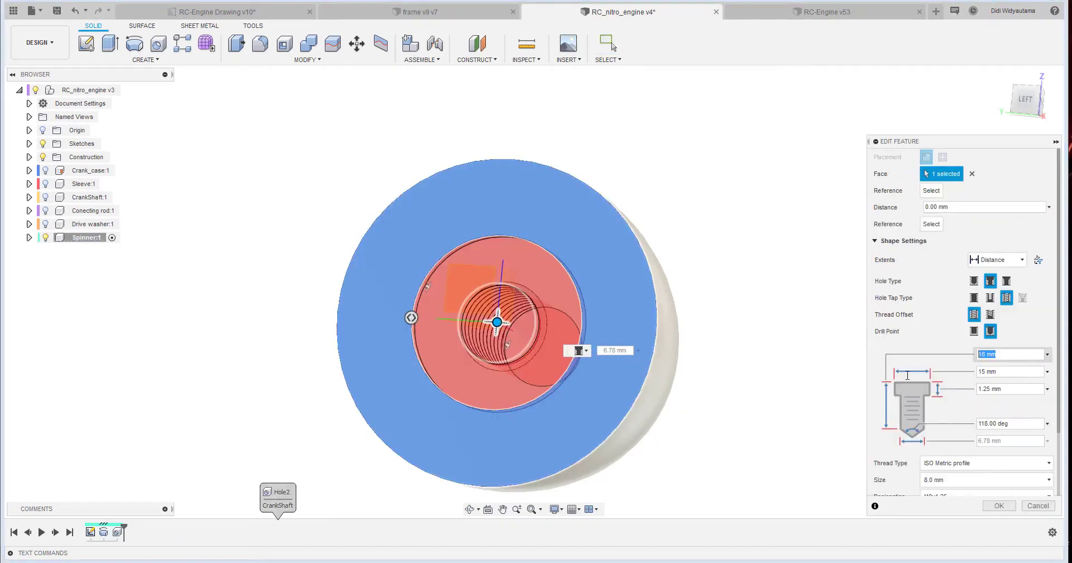
type("18")
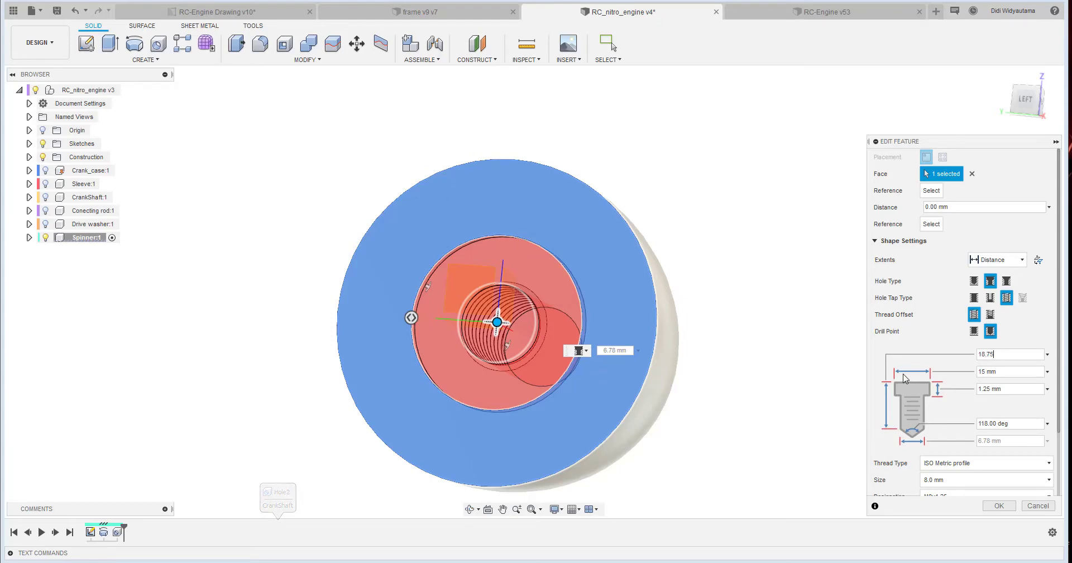
type(".75")
left_click(999, 506)
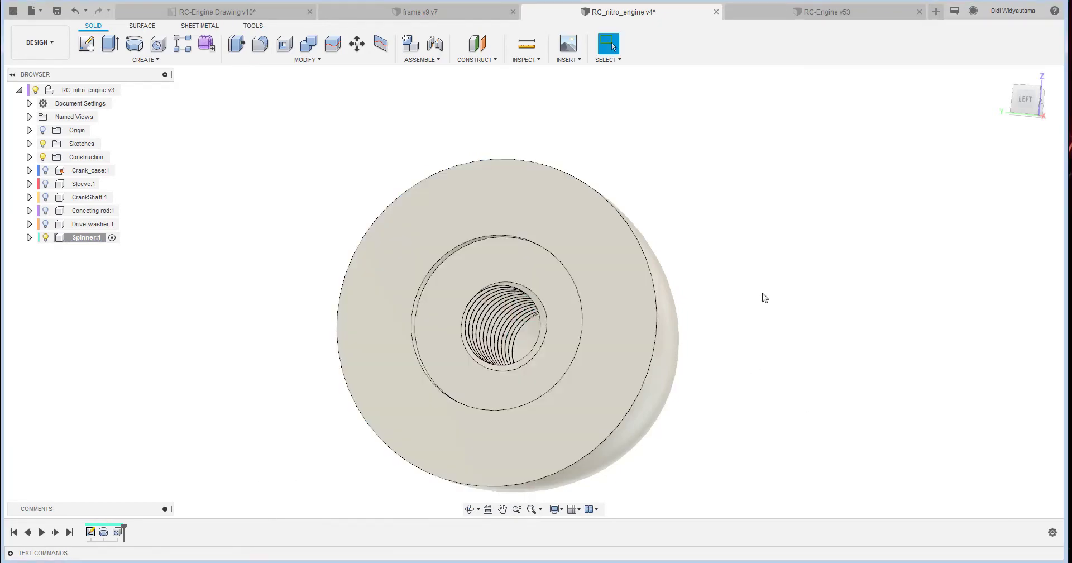
middle_click_drag(765, 297, 828, 229, "shift")
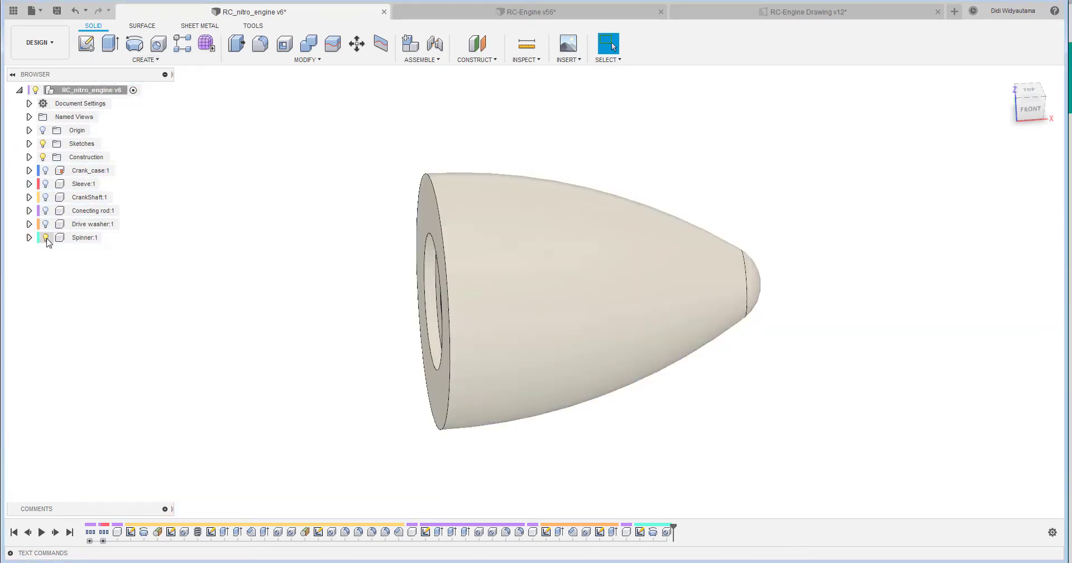
Hide the Spinner component and show the Crank_case component.
left_click(46, 238)
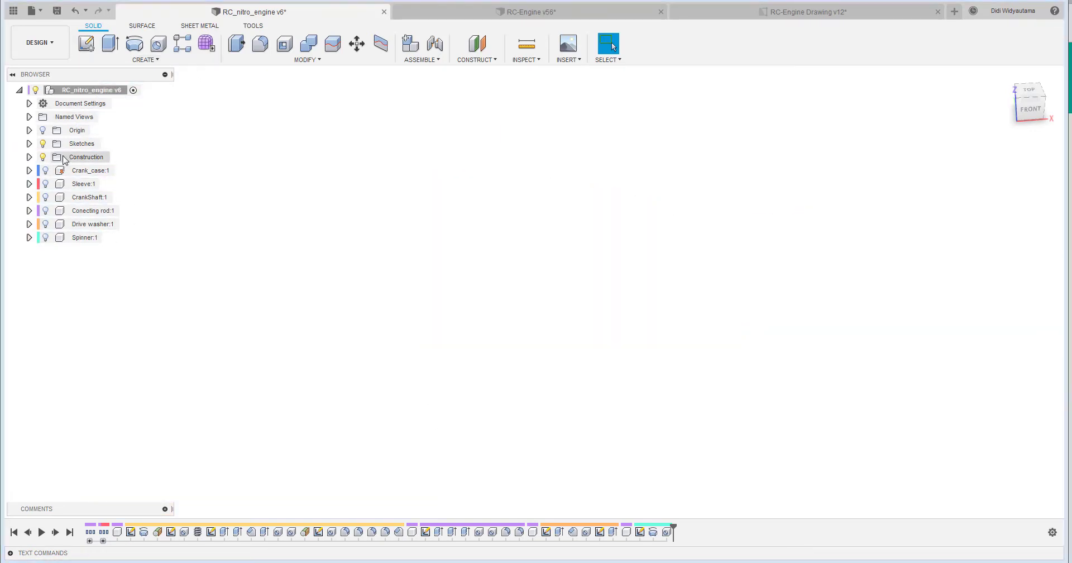
left_click(46, 171)
scroll(670, 237, "down", 5)
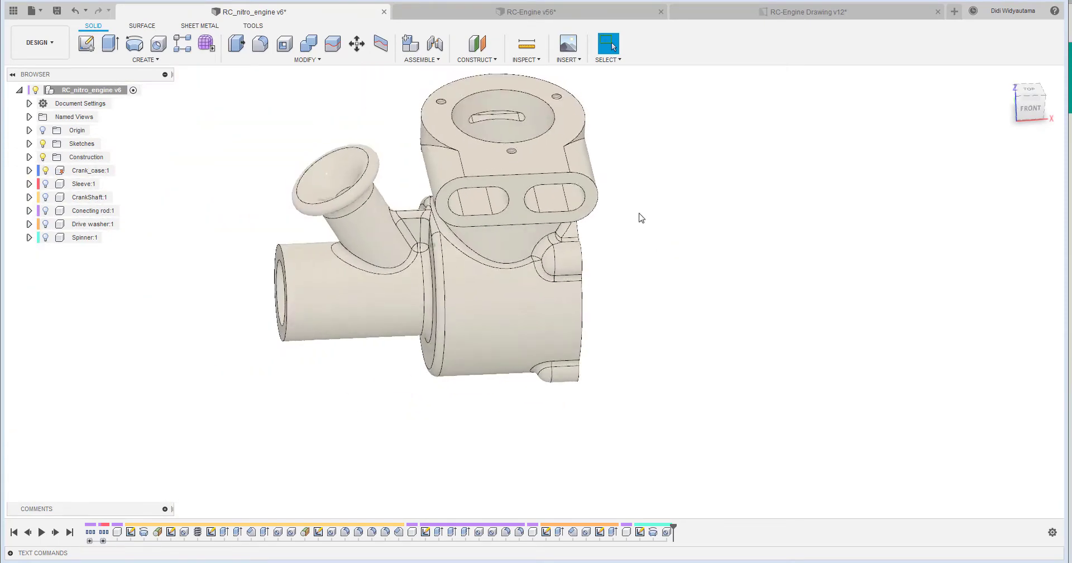
middle_click_drag(639, 218, 431, 144, "shift")
scroll(623, 179, "up", 3)
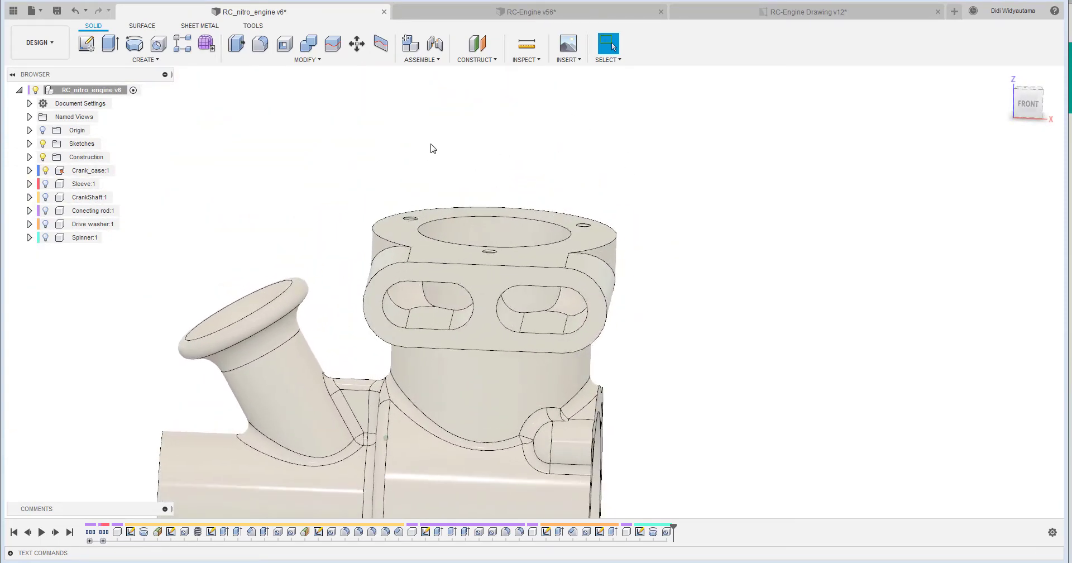
Create a new empty, activated component named Cyl_fins under the main assembly.
left_click(144, 60)
left_click(157, 72)
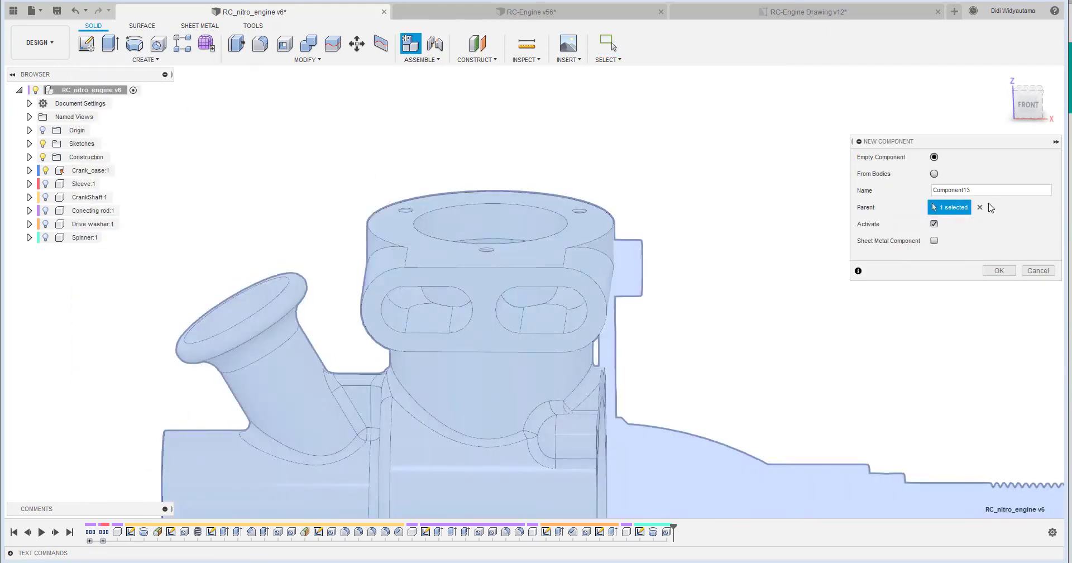
type("Cyl_fins")
left_click(1014, 271)
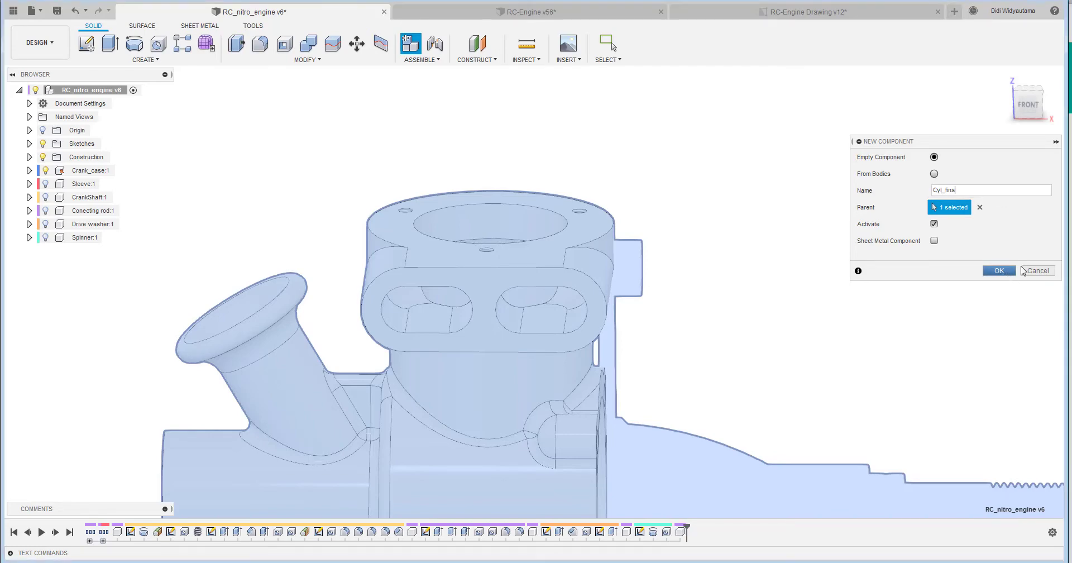
Start a sketch on the front origin plane for Cyl_fins and turn on the slice display.
left_click(86, 44)
left_click(632, 472)
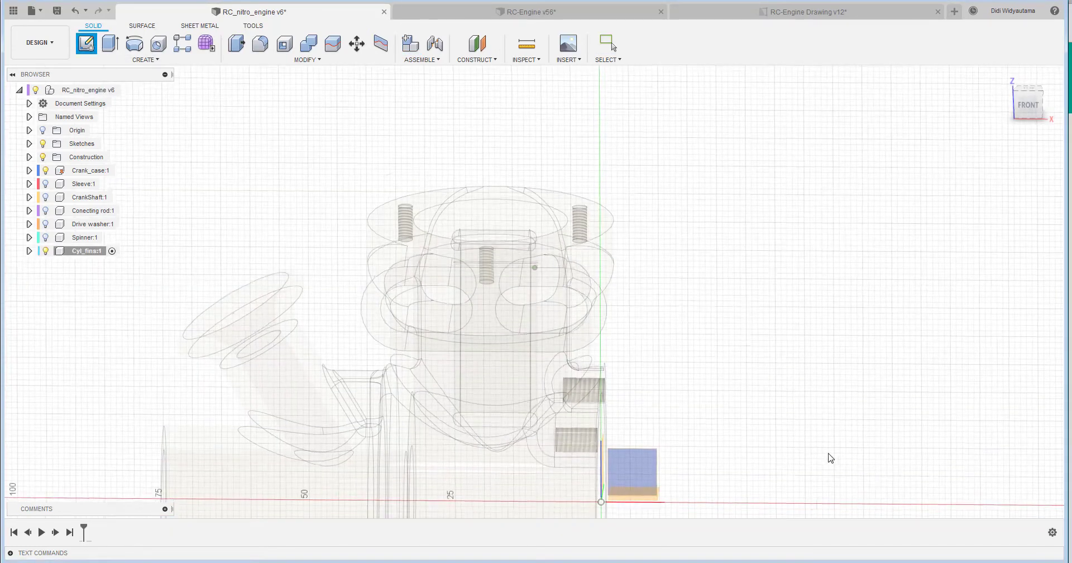
middle_click_drag(828, 454, 682, 428, "shift")
left_click(643, 439)
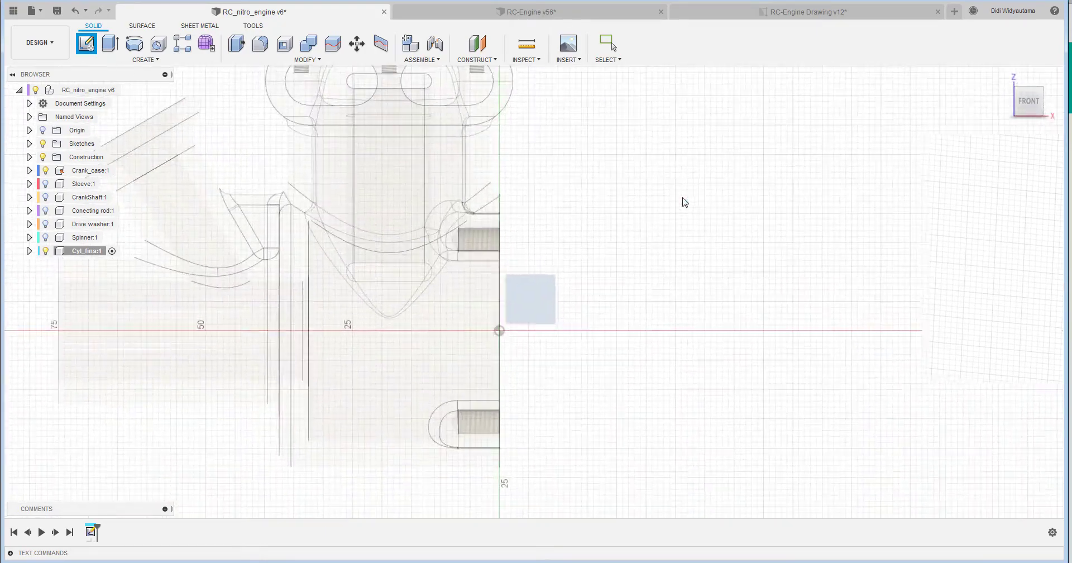
left_click(1019, 240)
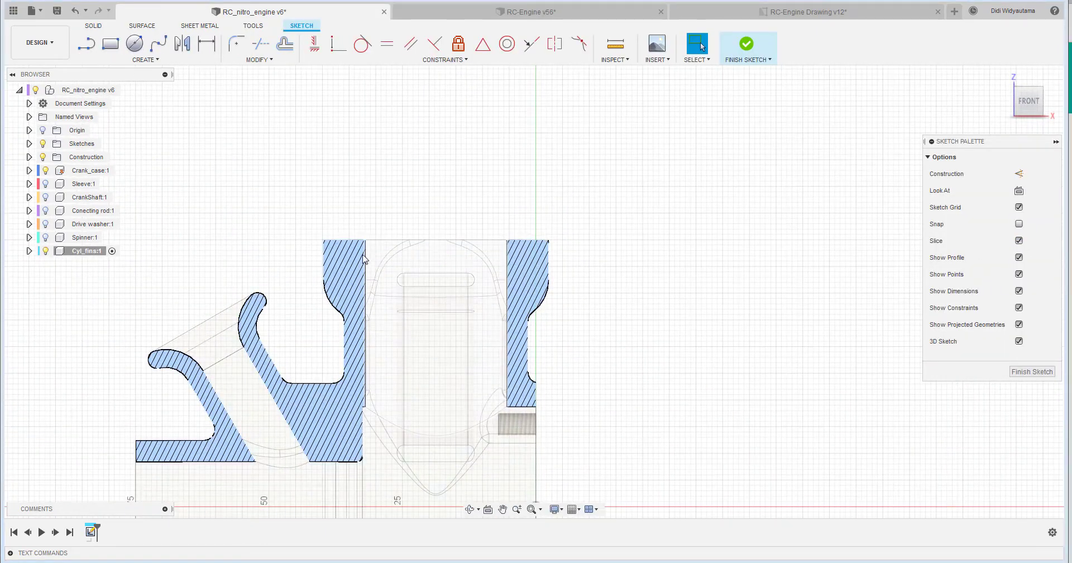
Intersect the crank case body with the sketch plane to bring its section outline into the sketch.
scroll(391, 248, "up", 5)
left_click(145, 59)
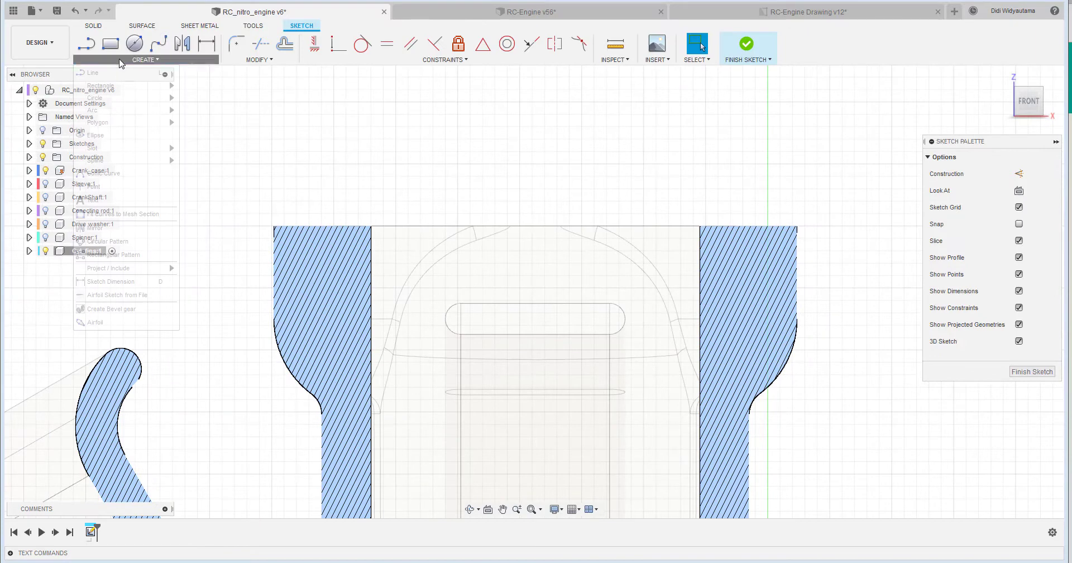
mouse_move(162, 268)
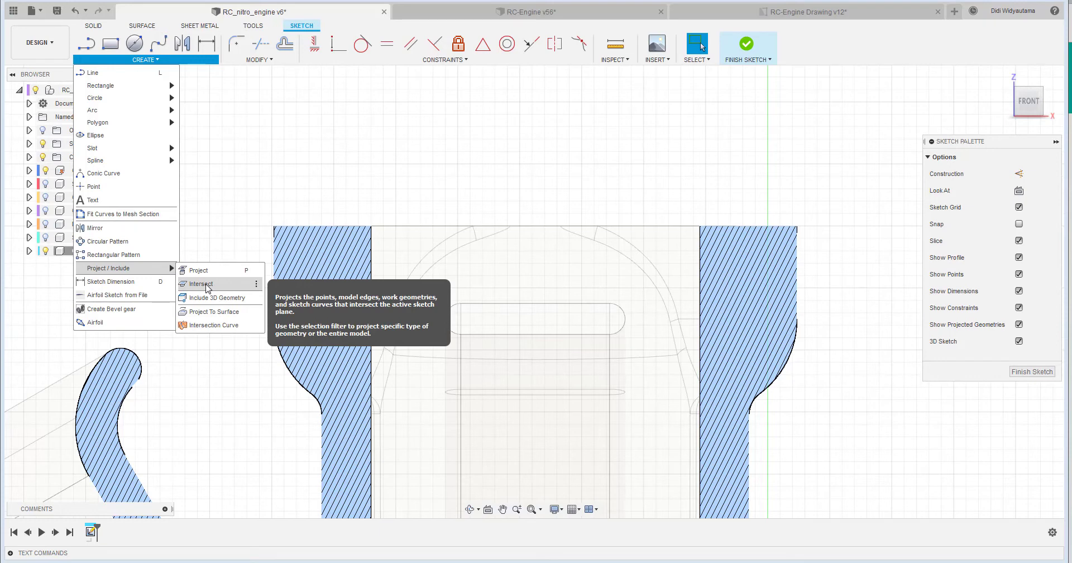
left_click(201, 283)
left_click(750, 234)
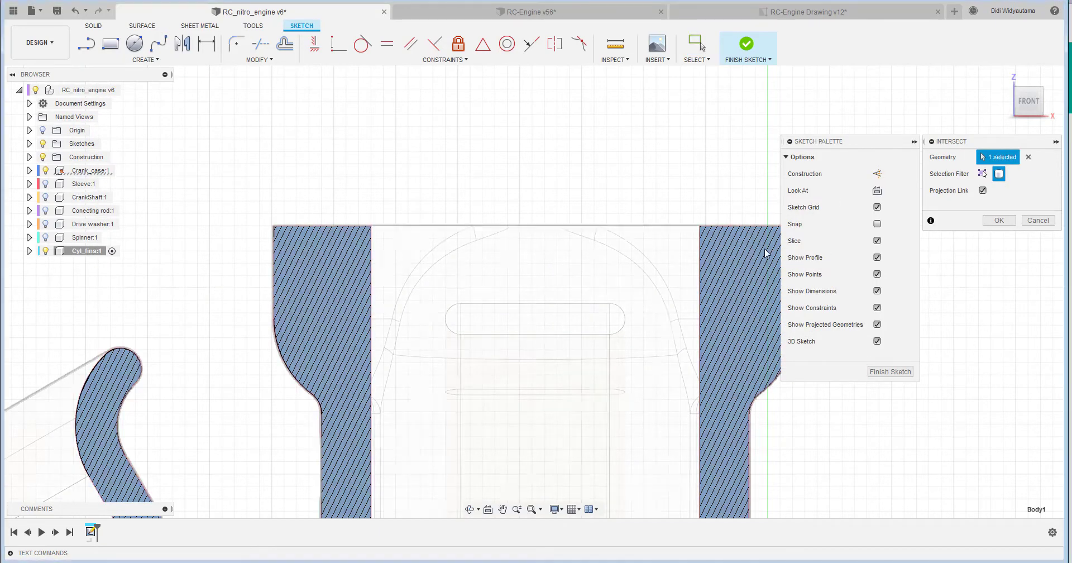
left_click(996, 221)
scroll(397, 166, "down", 3)
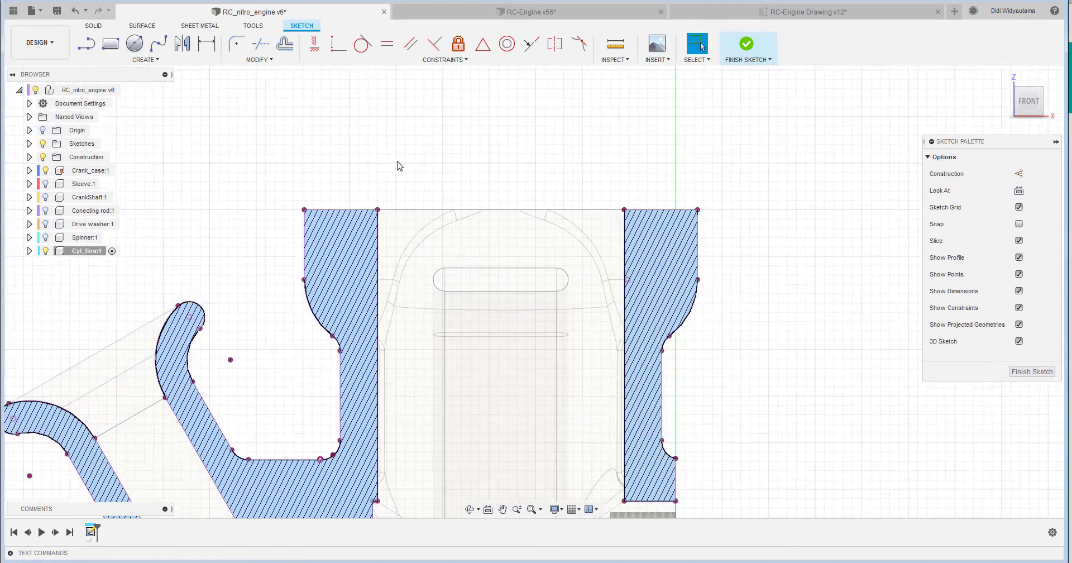
Draw a line across the top opening of the crank case bore between its two inner corners and make it construction.
left_click(111, 44)
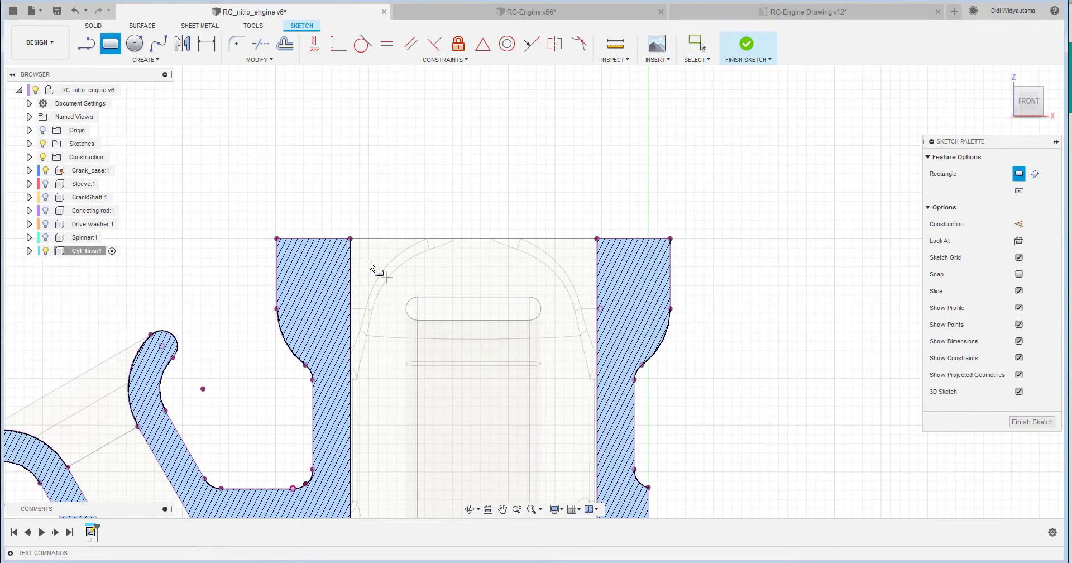
key("l")
left_click(350, 238)
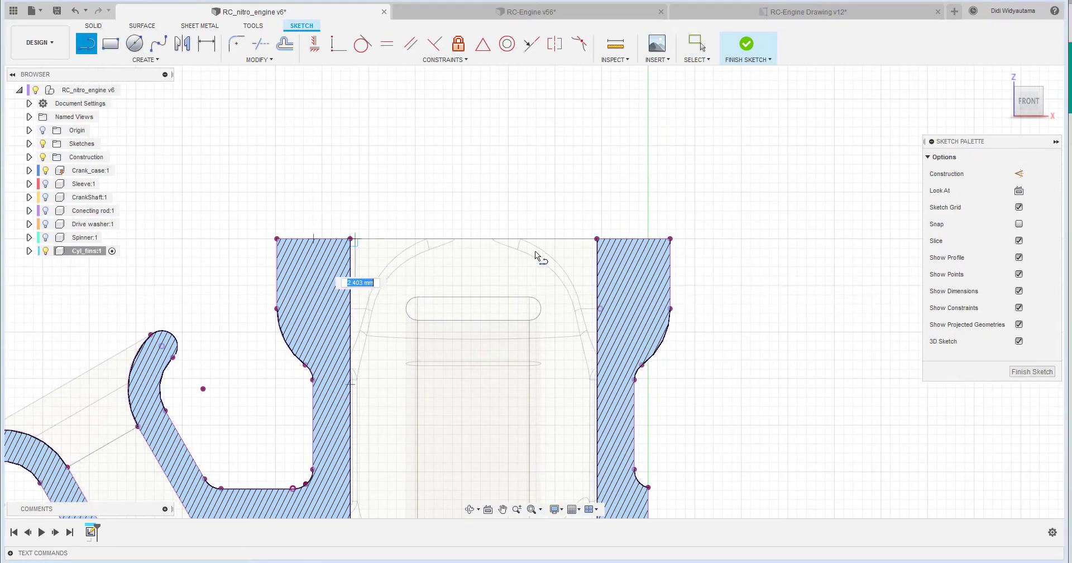
left_click(597, 238)
right_click(491, 207)
left_click(528, 202)
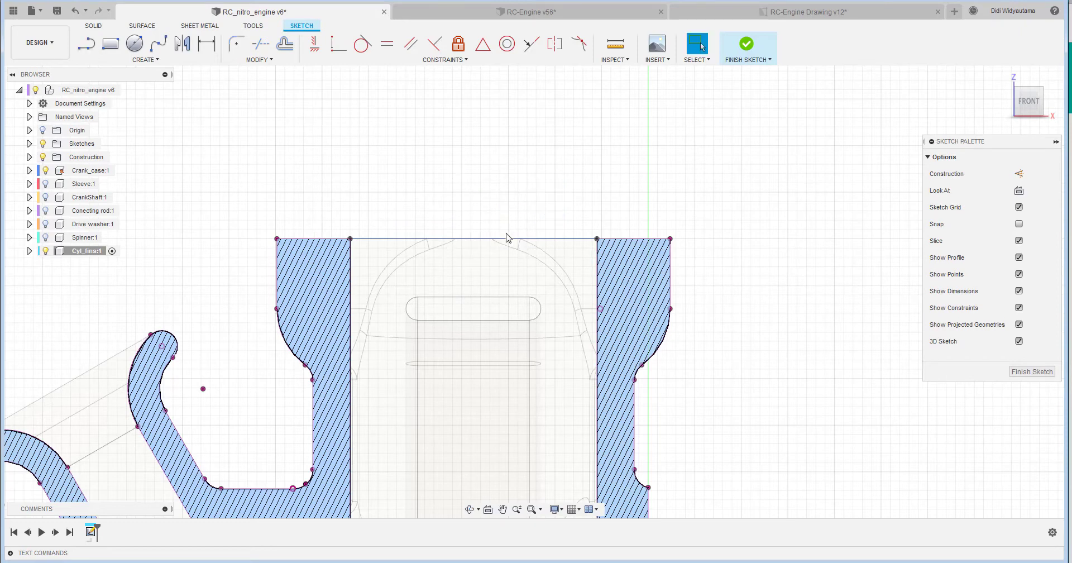
left_click(507, 239)
left_click(1020, 173)
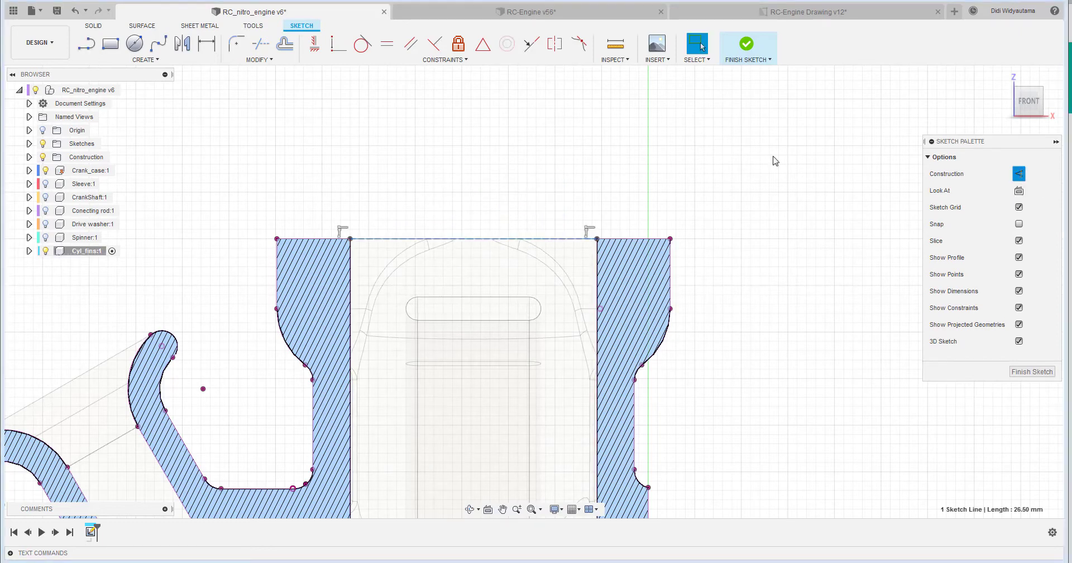
key("Escape")
Draw a 21 mm vertical line upward from the midpoint of the bore line and make it construction.
left_click(91, 44)
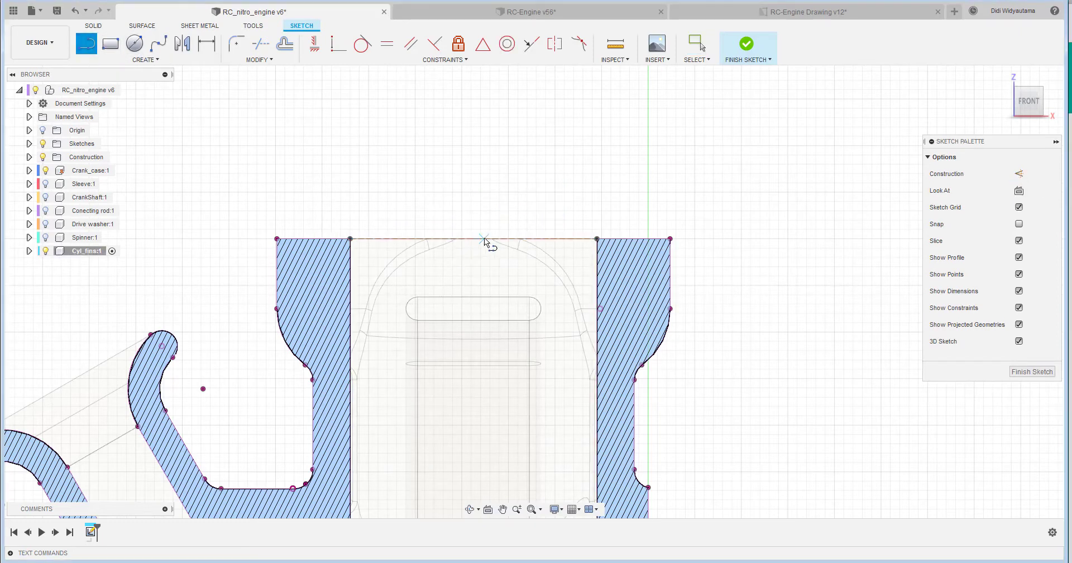
left_click(473, 237)
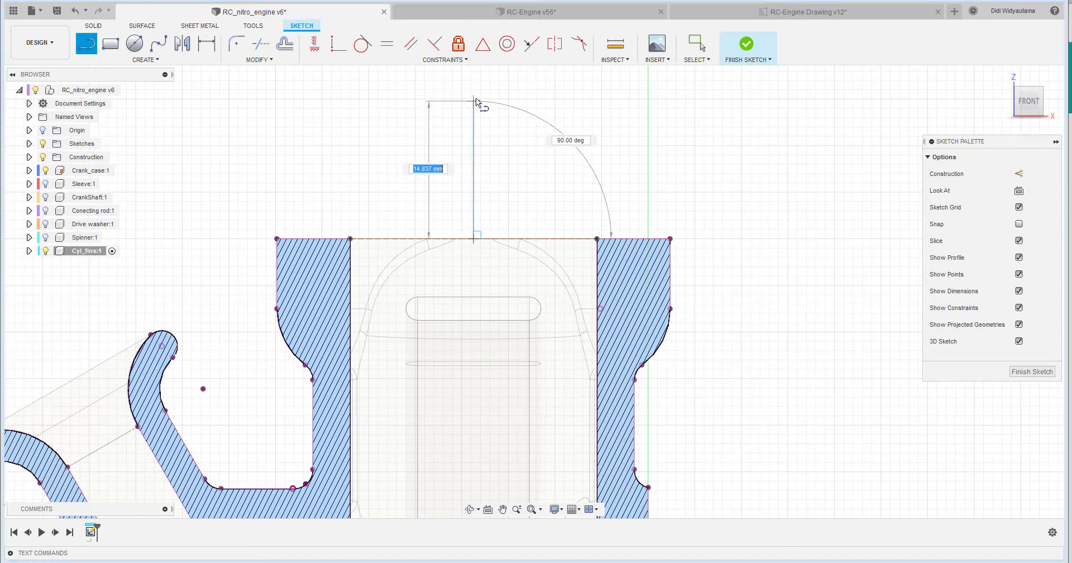
type("21")
key("Return")
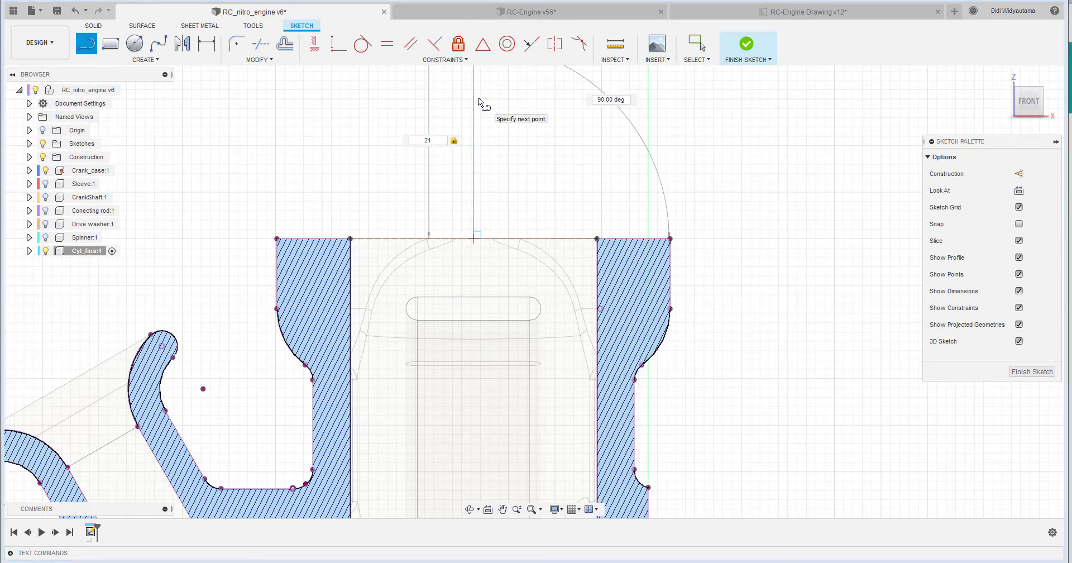
key("Escape")
scroll(506, 136, "down", 1)
middle_click_drag(506, 136, 459, 261)
left_click(433, 213)
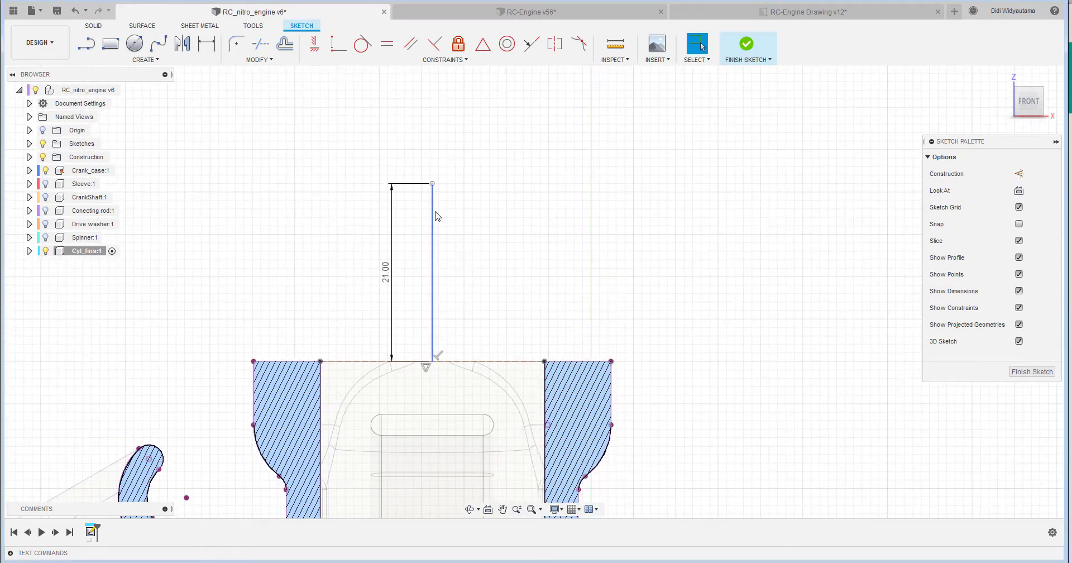
left_click(1019, 174)
Sketch a narrow wall rectangle from the bore's top-left corner outward and up to the centerline's 21 mm height.
left_click(110, 44)
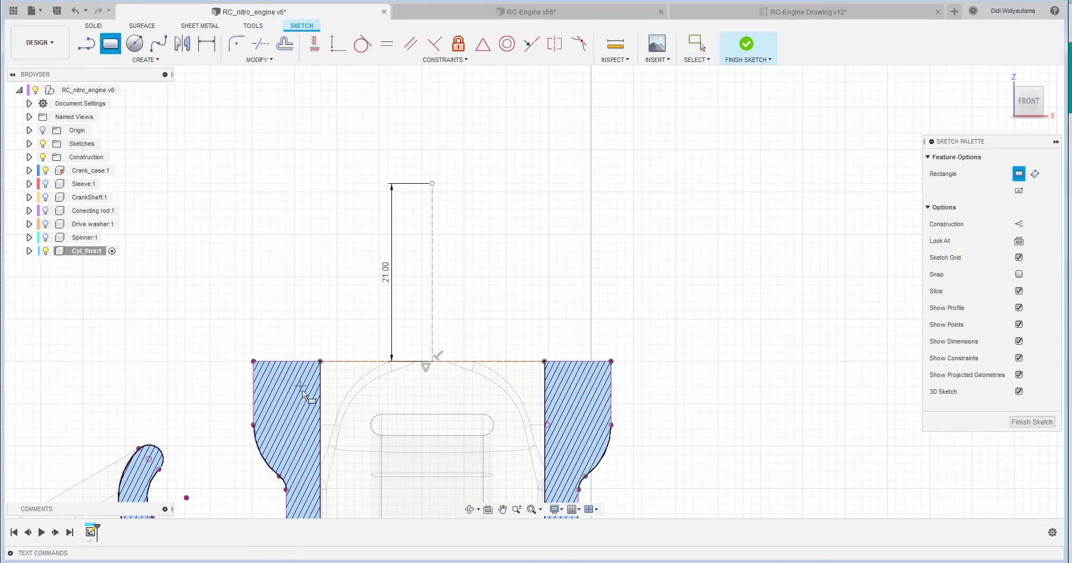
left_click(321, 362)
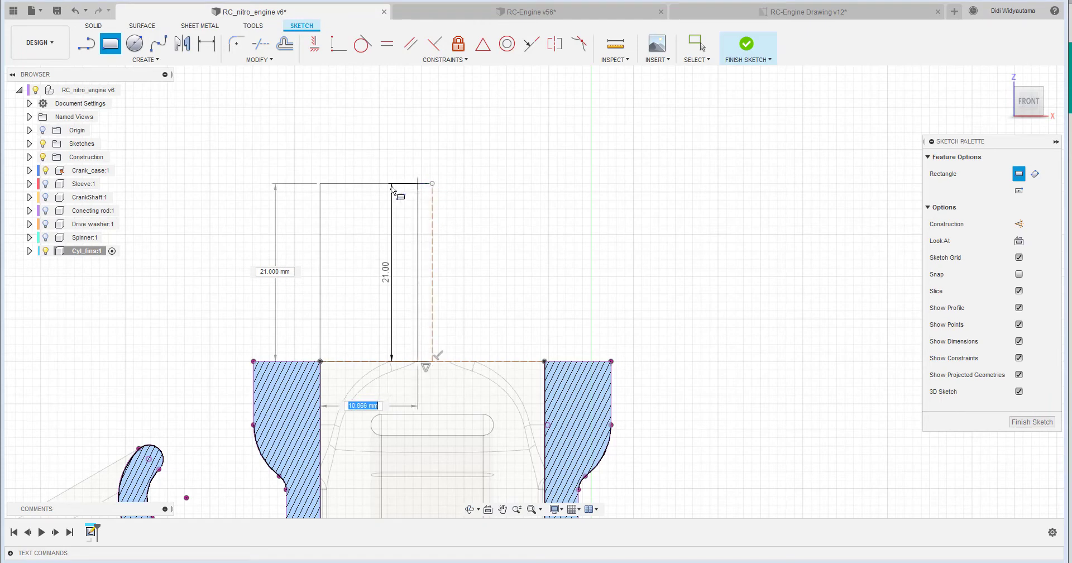
left_click(300, 184)
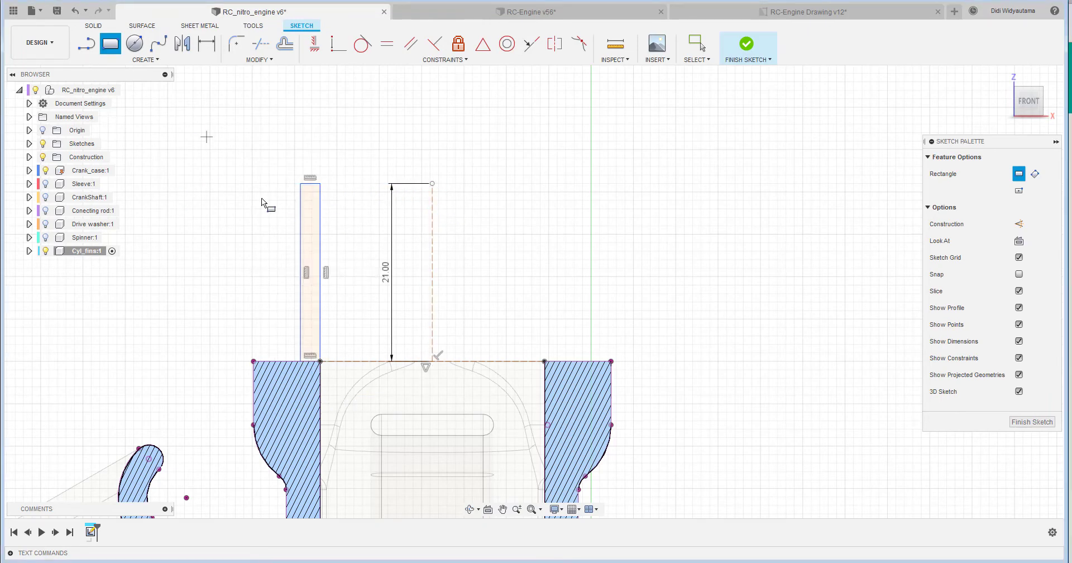
Sketch a top fin rectangle of about 7.7 by 1.9 mm outward from the wall and a shorter rectangle directly beneath it.
left_click(301, 185)
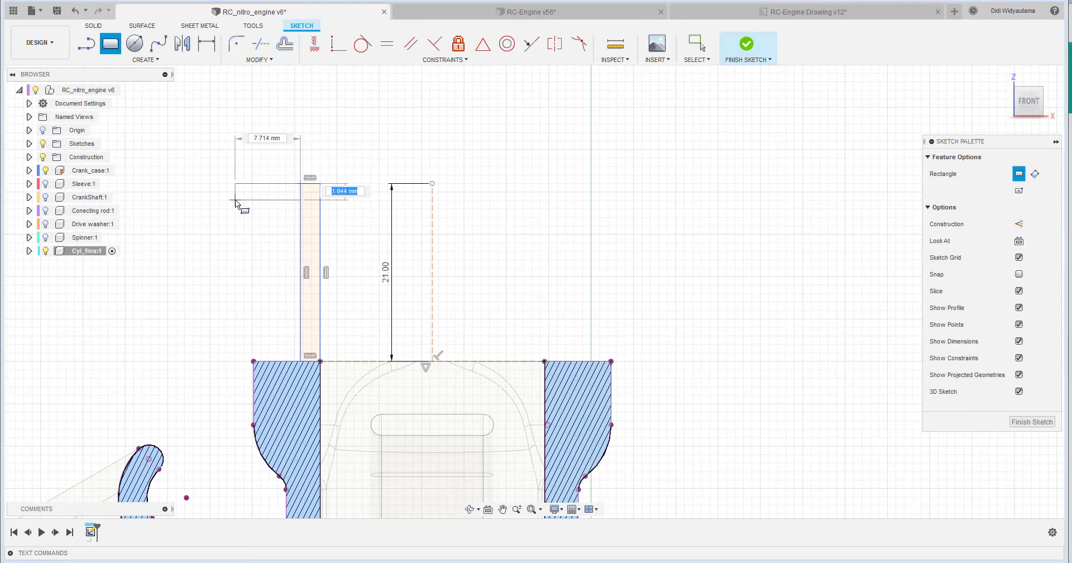
left_click(235, 199)
left_click(301, 200)
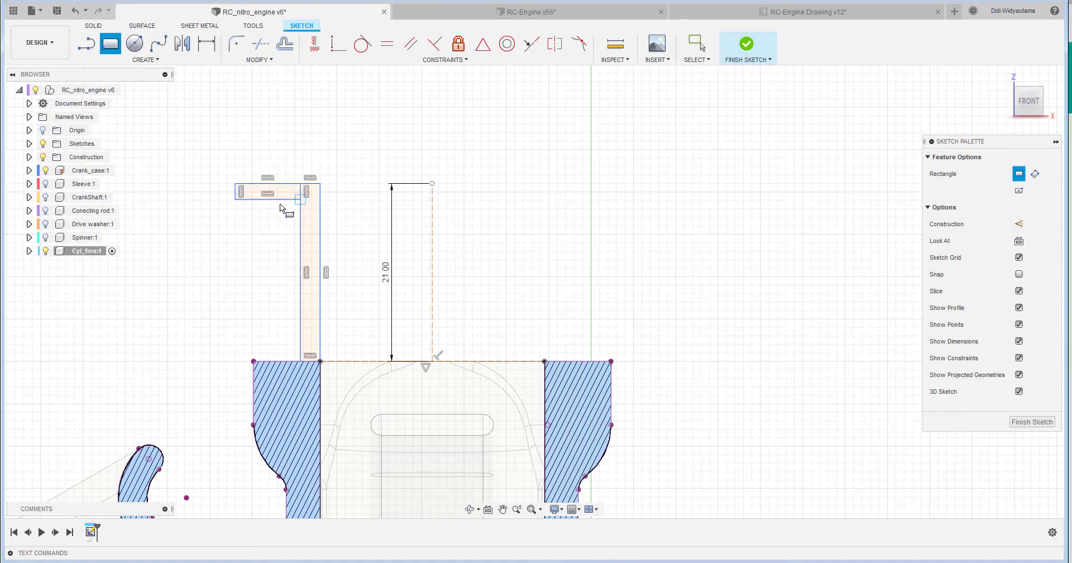
left_click(267, 217)
right_click(330, 156)
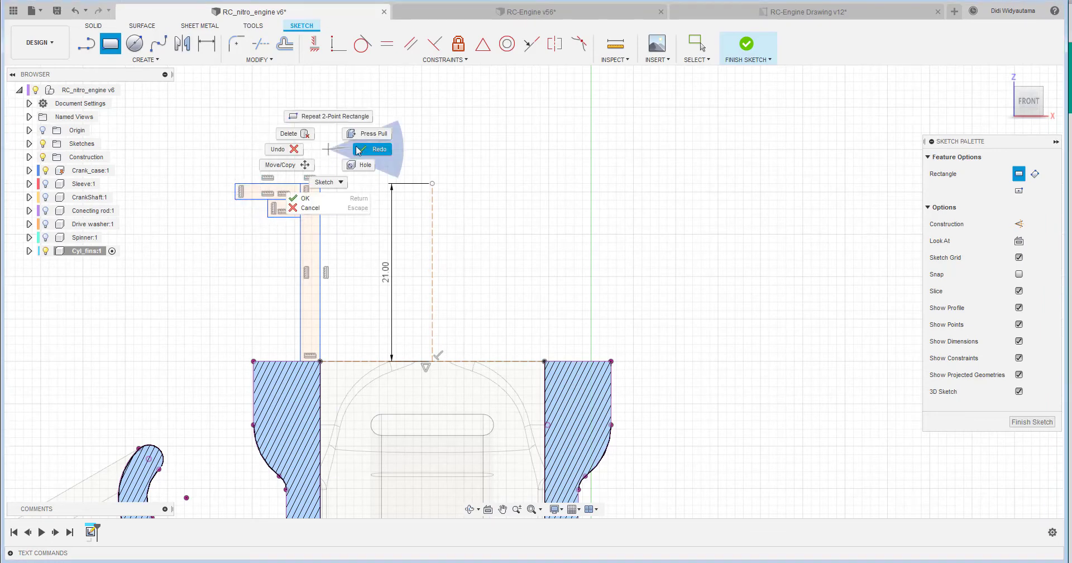
left_click(380, 148)
Add a 31.25 mm diameter dimension between the vertical centerline and the wall rectangle's outer edge.
left_click(208, 51)
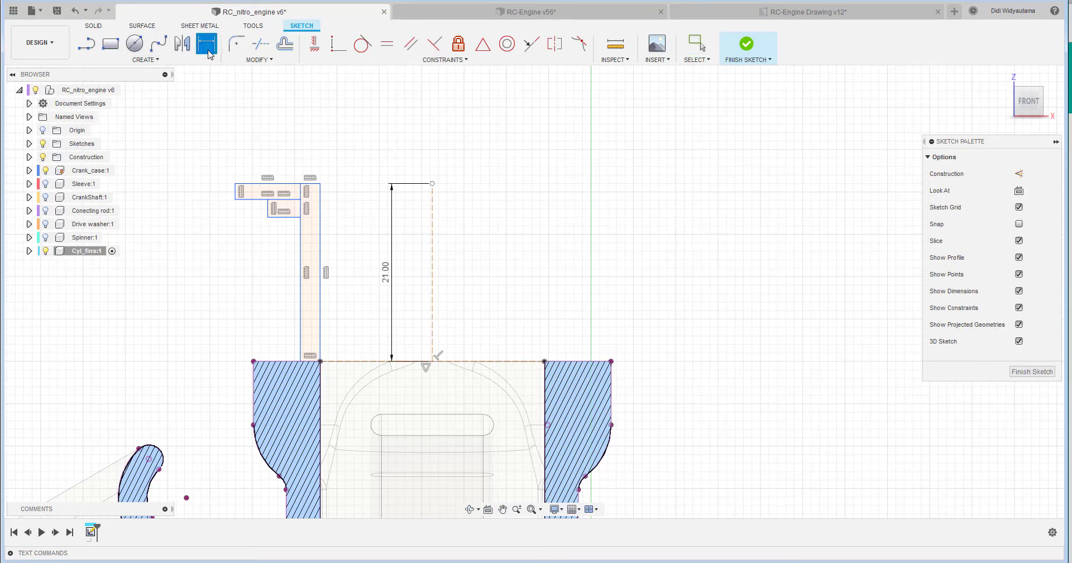
left_click(433, 210)
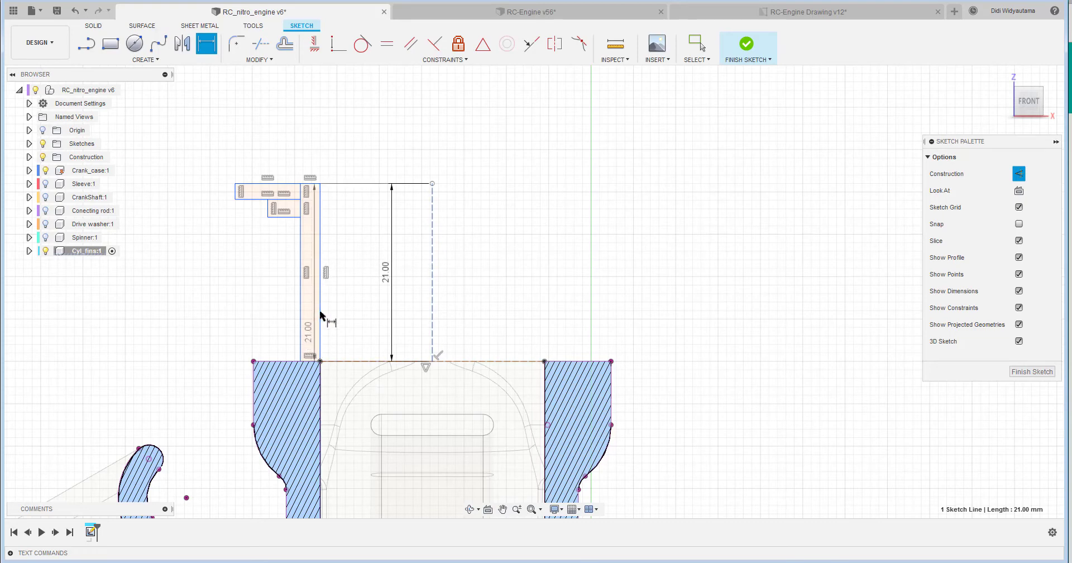
left_click(319, 257)
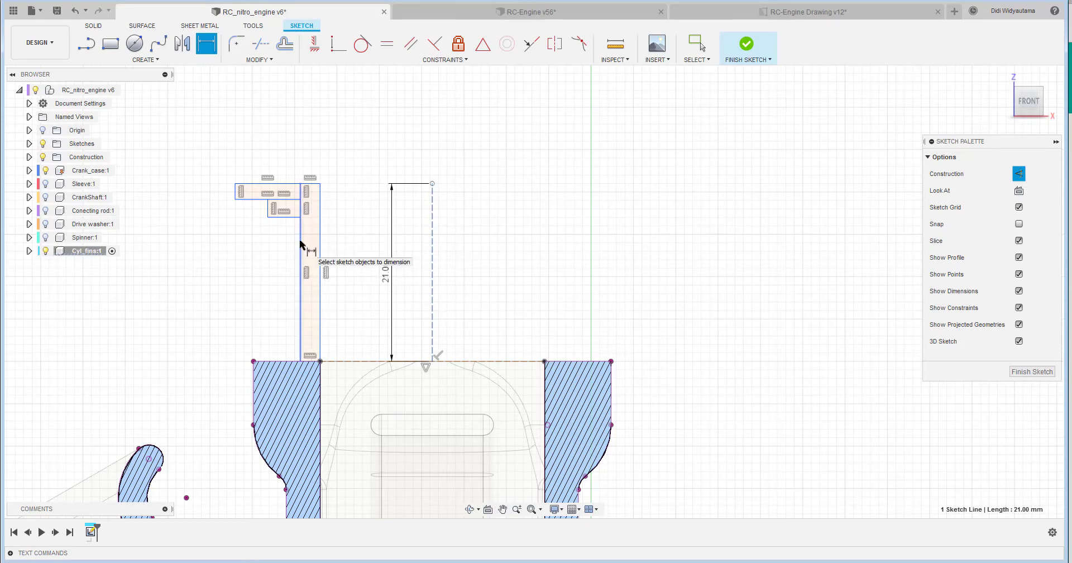
left_click(302, 240)
right_click(373, 222)
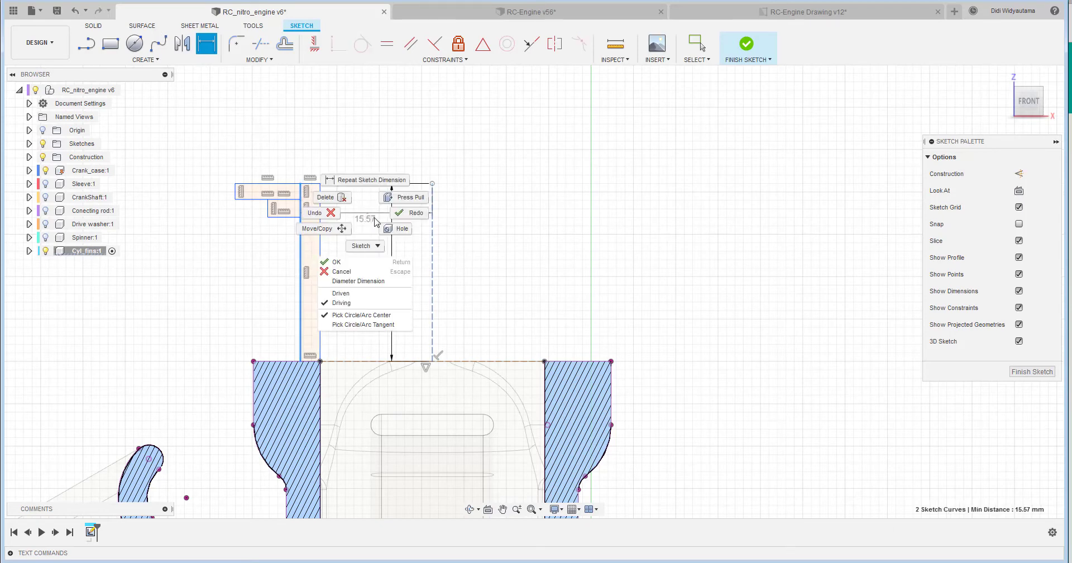
left_click(368, 286)
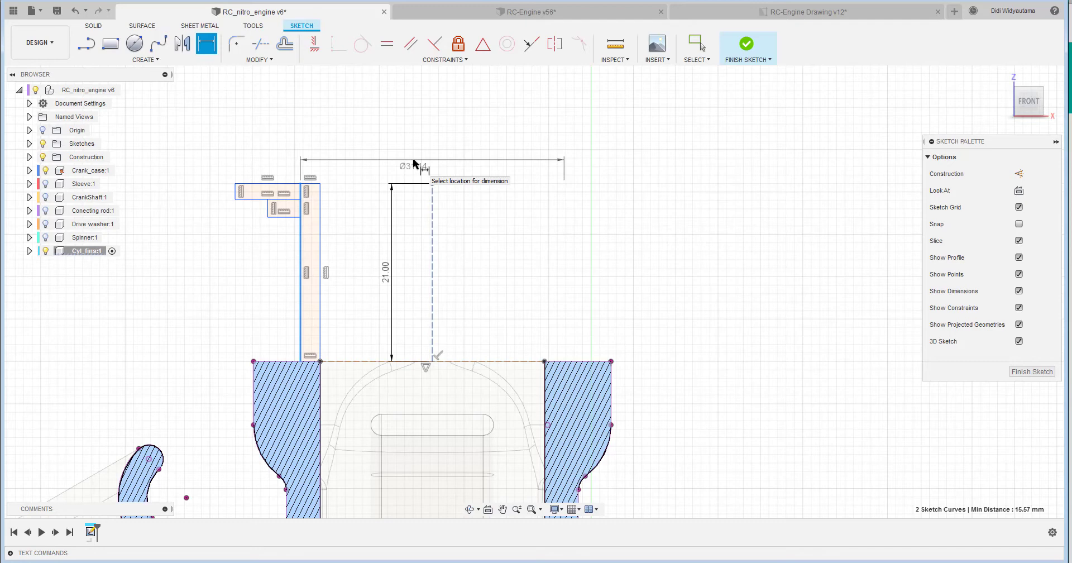
left_click(415, 166)
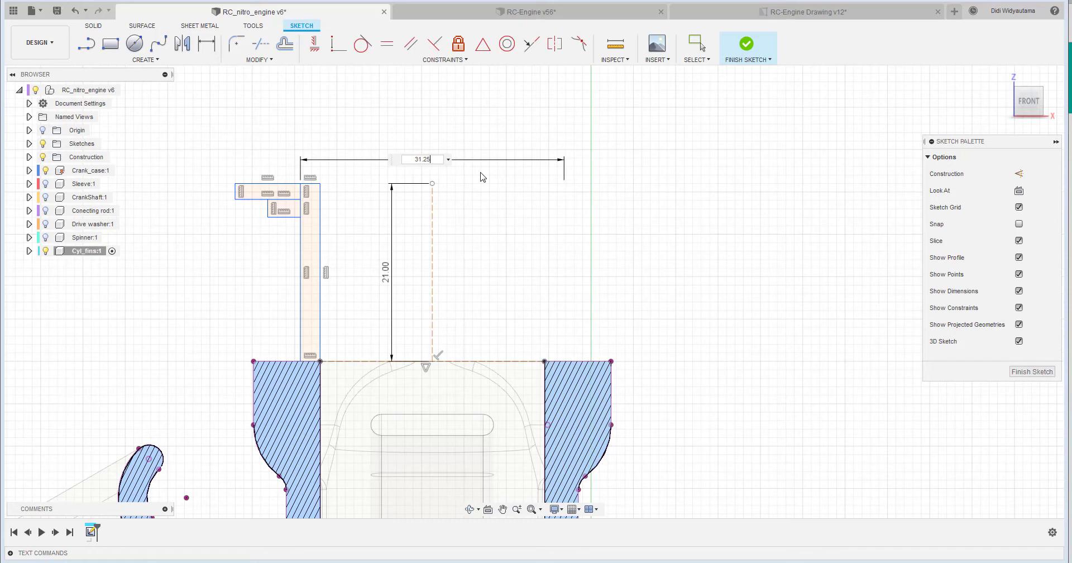
type("31.25")
key("Return")
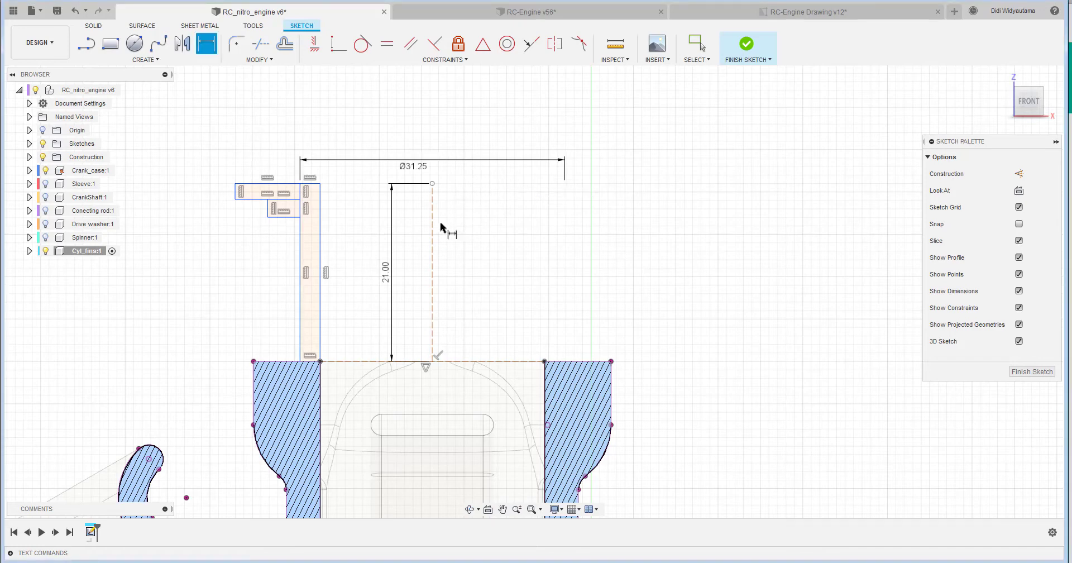
Add a 48 mm diameter dimension between the vertical centerline and the top fin's outer edge.
left_click(431, 247)
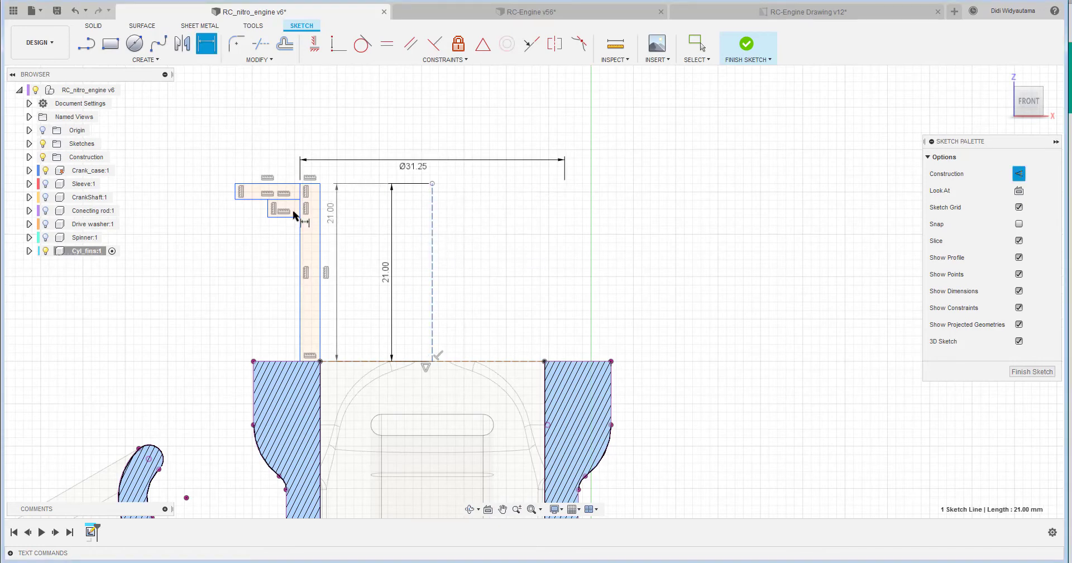
left_click(235, 191)
right_click(352, 133)
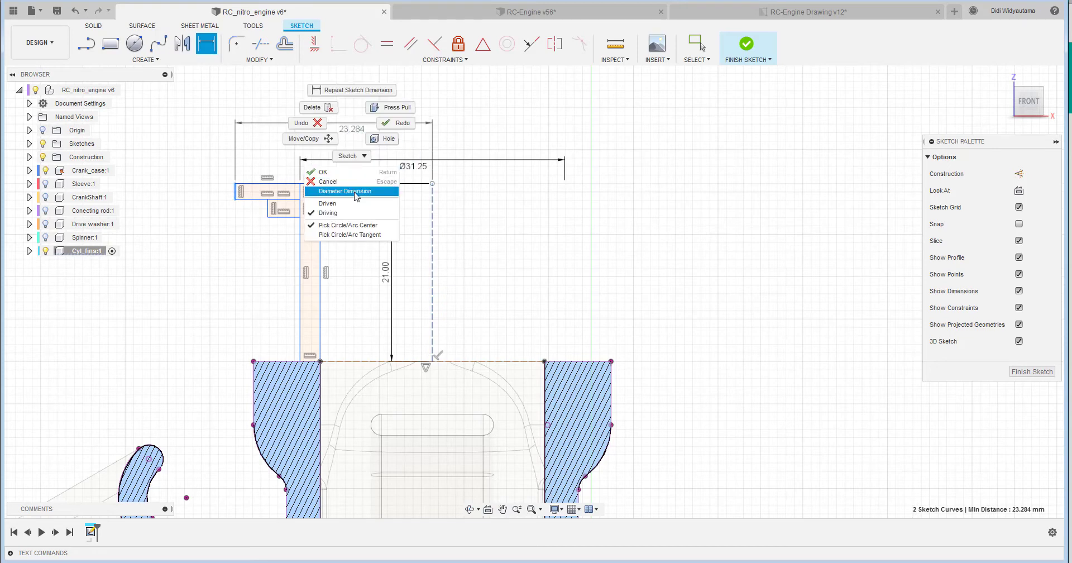
left_click(348, 189)
left_click(430, 123)
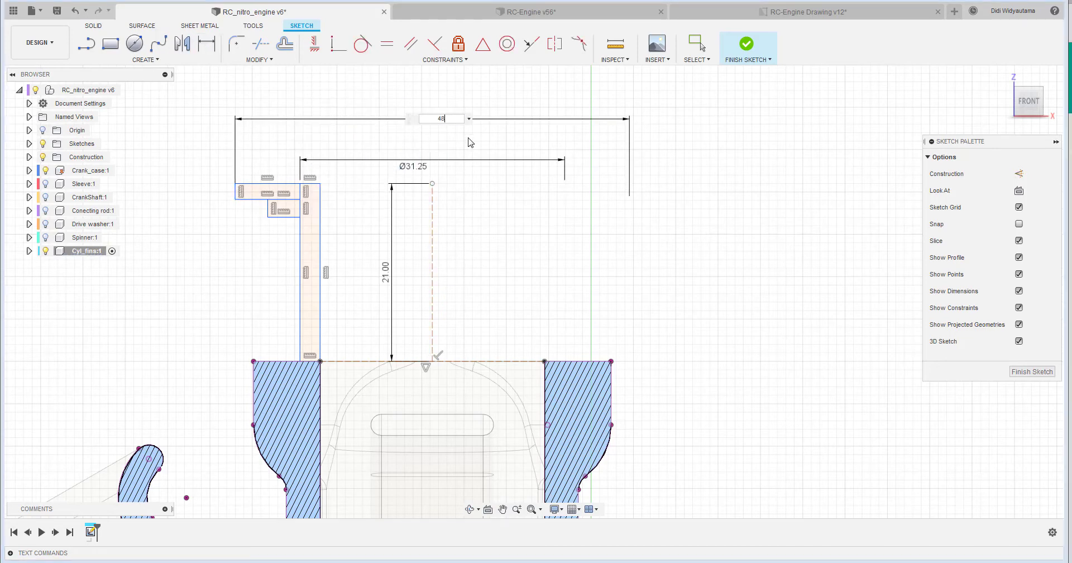
key("Return")
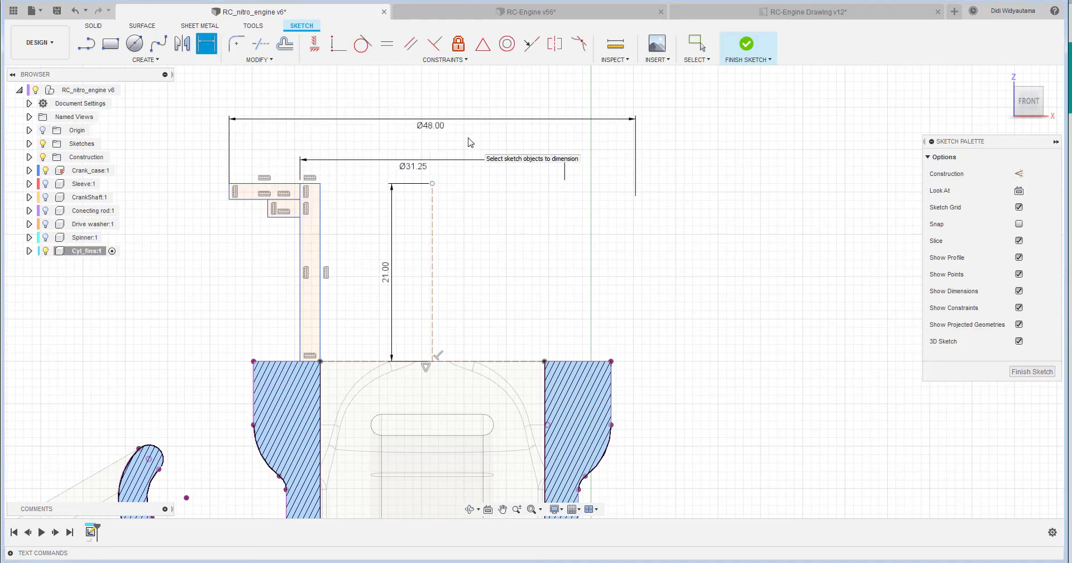
Add a 40.75 mm diameter dimension between the vertical centerline and the shorter rectangle's outer edge.
left_click(432, 209)
left_click(268, 211)
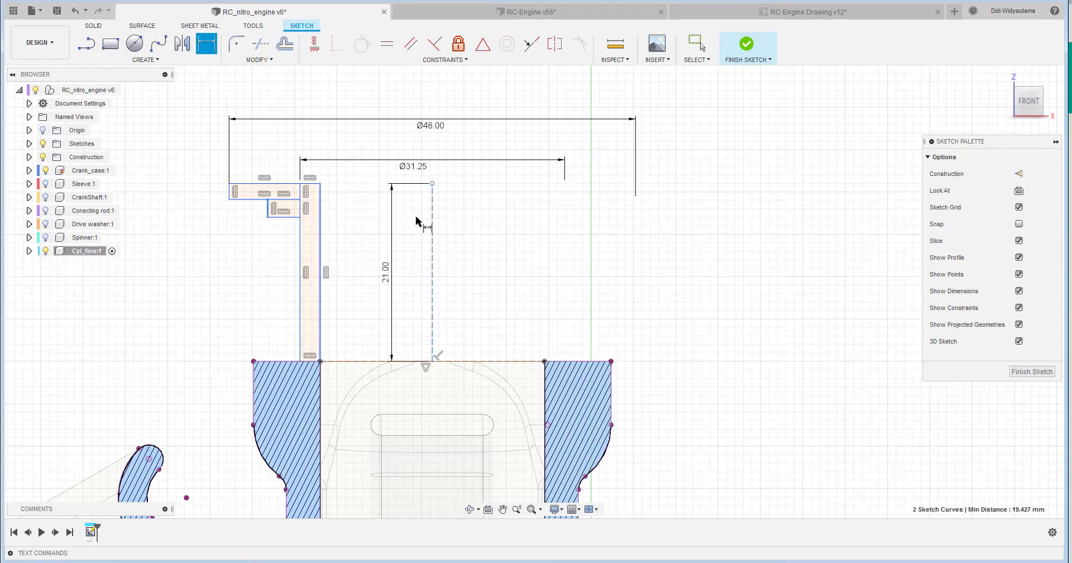
right_click(360, 147)
left_click(363, 204)
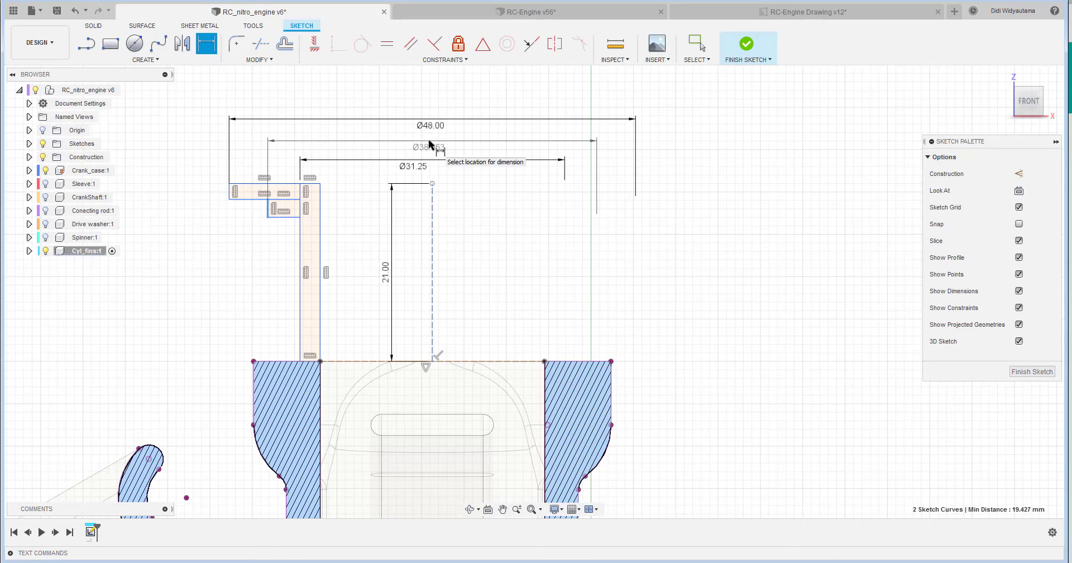
left_click(431, 144)
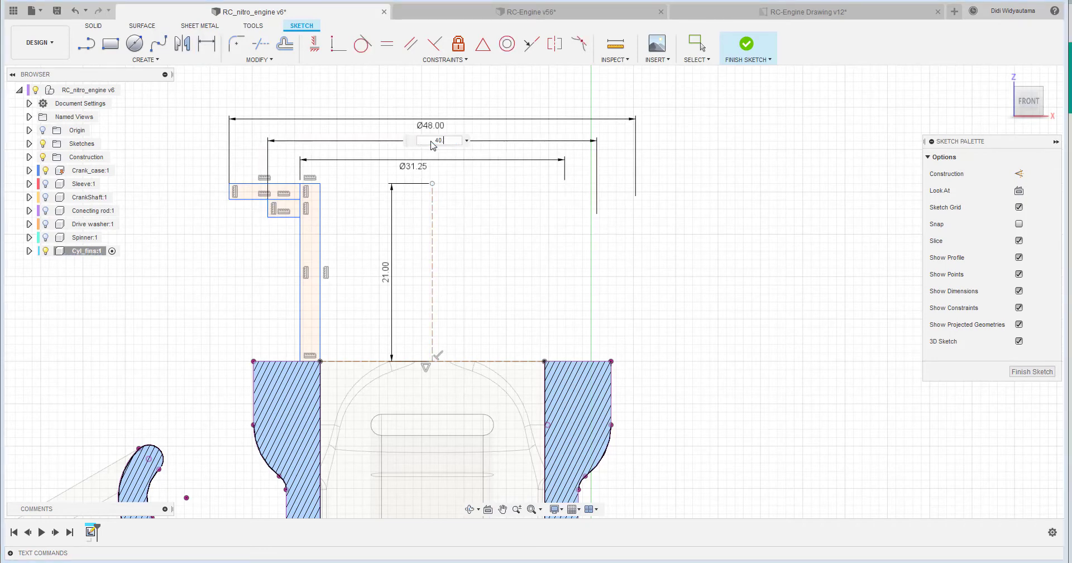
type("40.75")
key("Return")
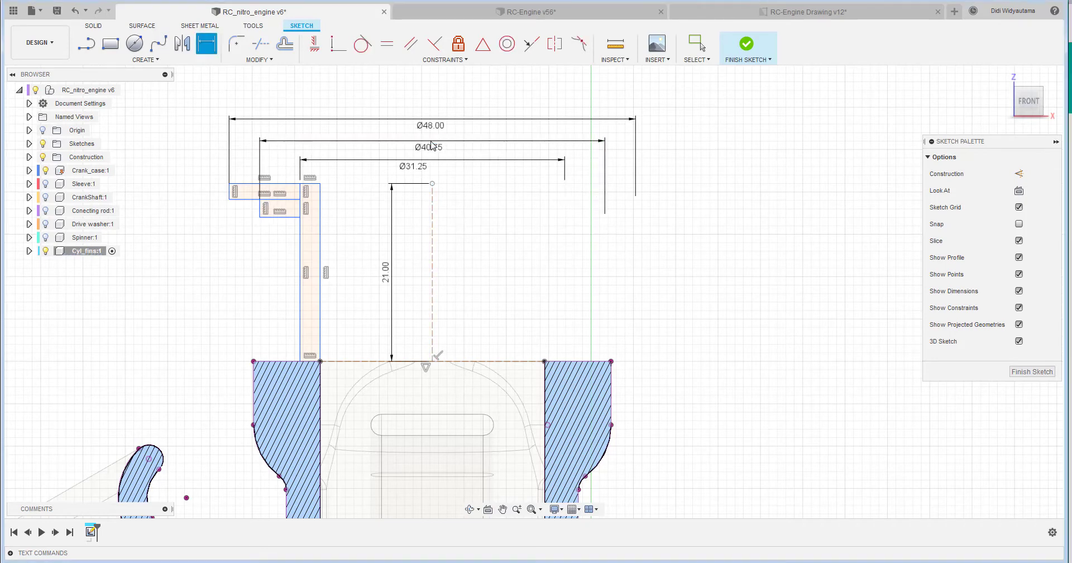
Dimension the top fin's thickness as 1.75 mm at its outer edge and leave the dimension command.
scroll(240, 206, "up", 2)
scroll(239, 205, "up", 2)
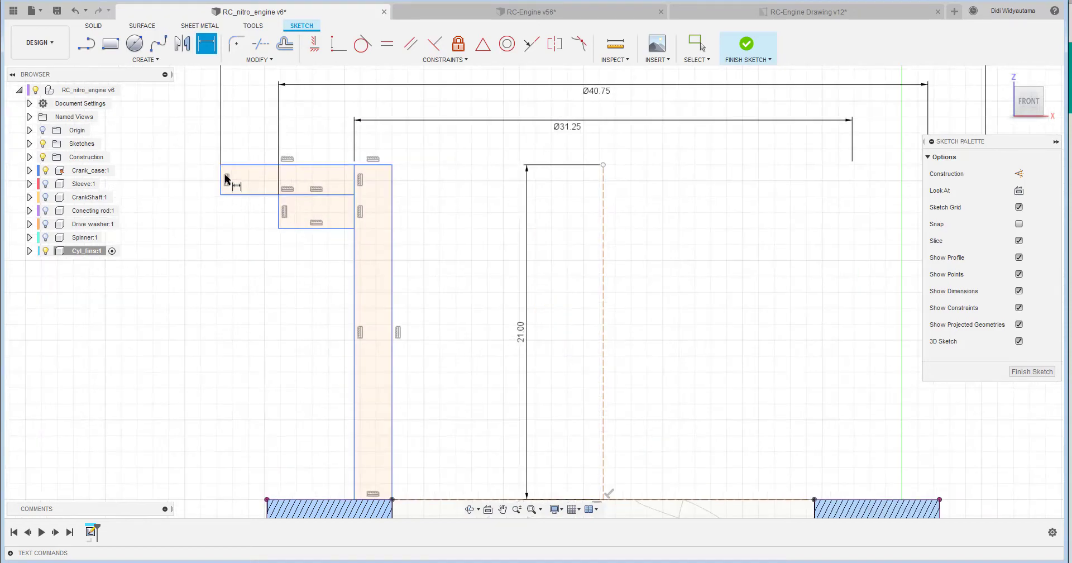
left_click(226, 185)
left_click(208, 186)
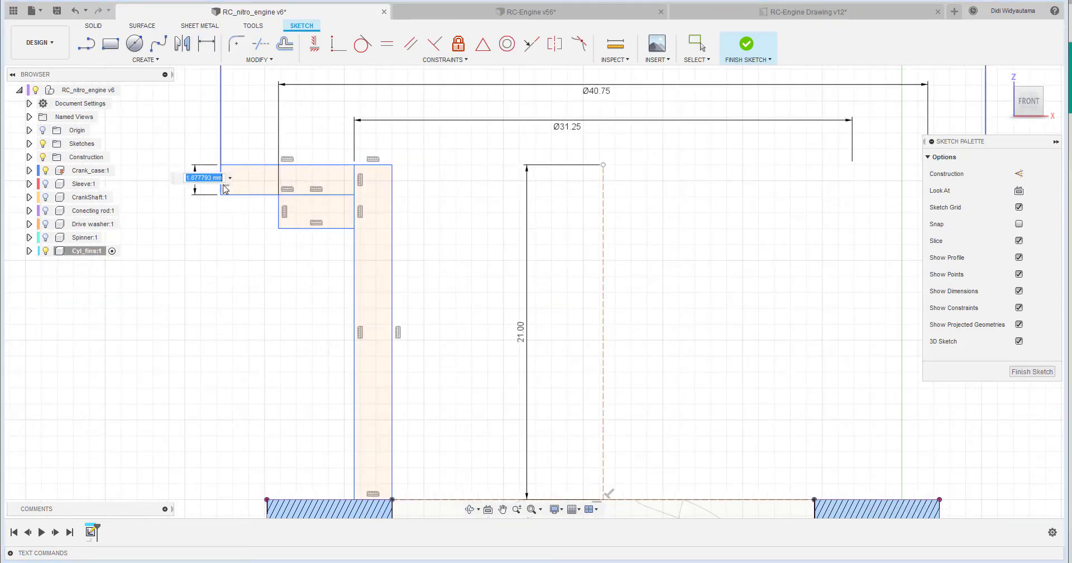
type("1.75")
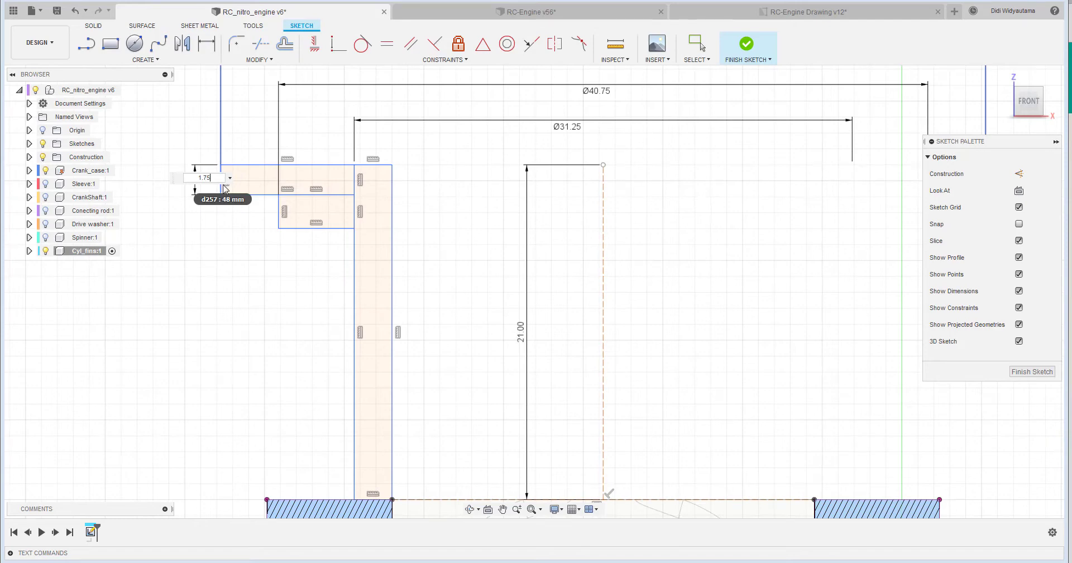
key("Return")
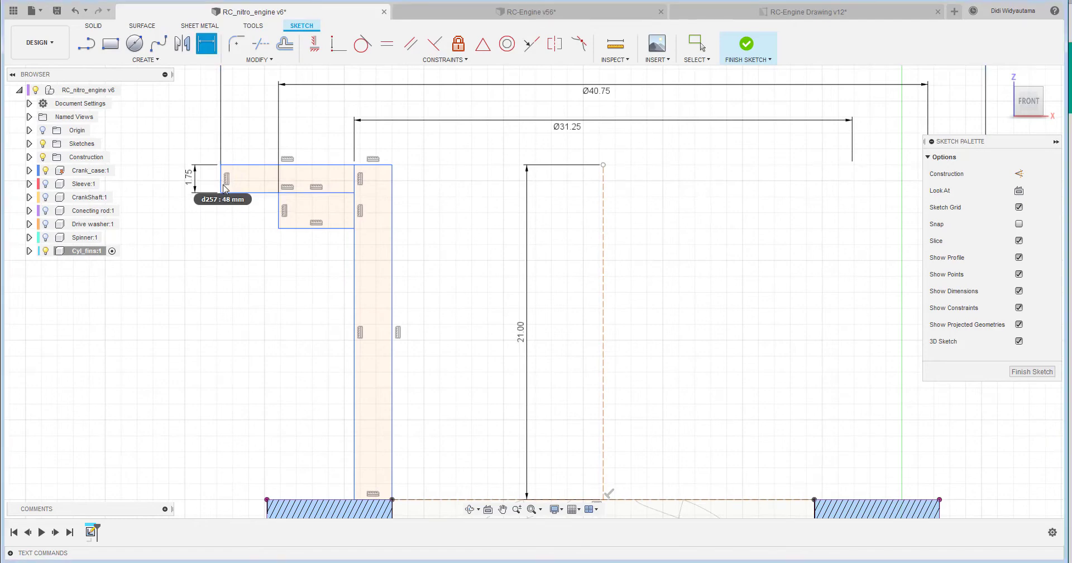
right_click(291, 208)
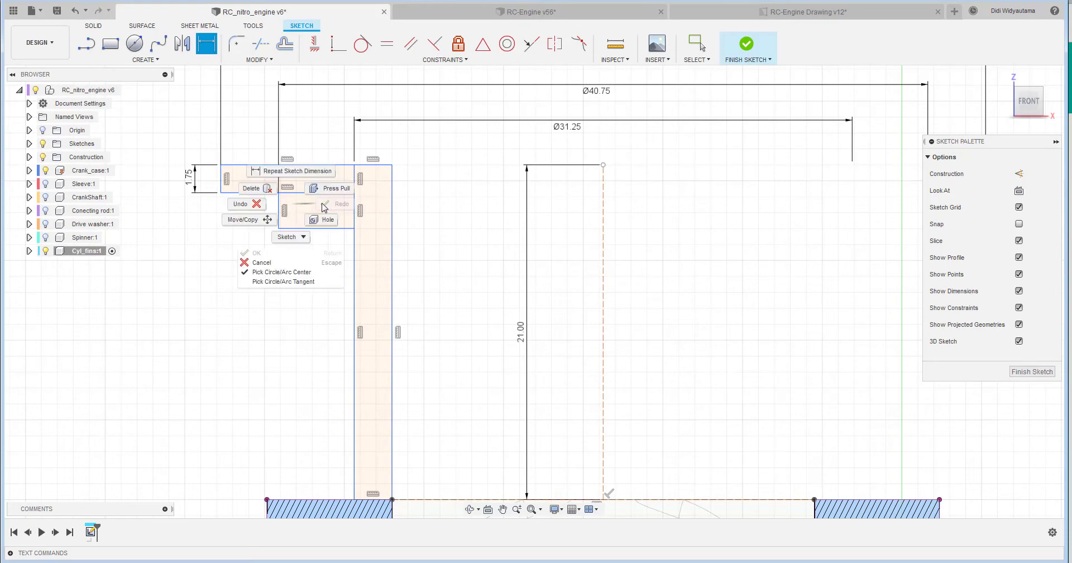
left_click(242, 208)
Start a rectangular sketch pattern with only the four lines of the top fin rectangle as its objects.
scroll(356, 211, "down", 2)
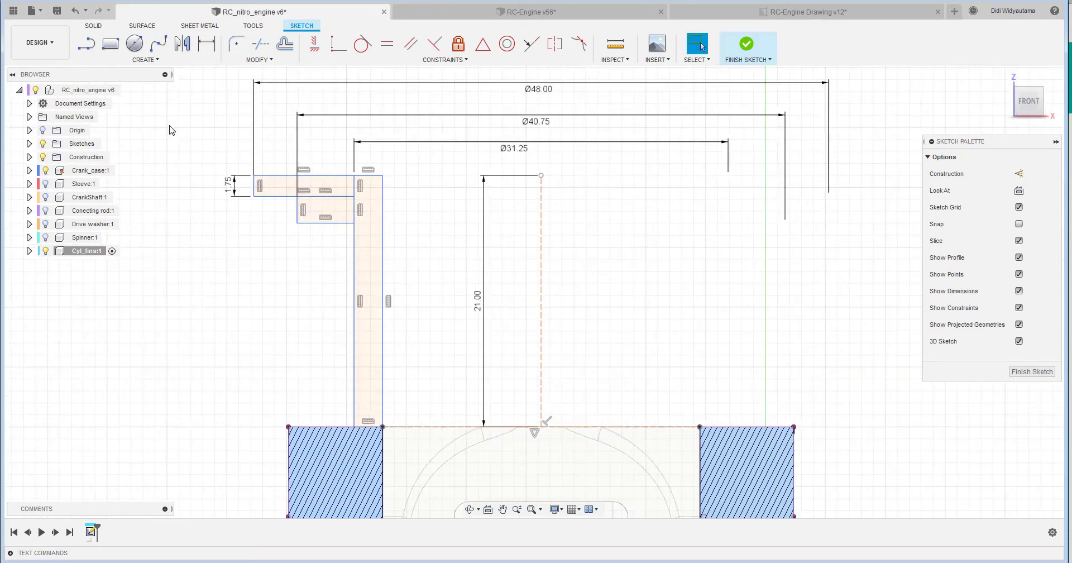
left_click(148, 60)
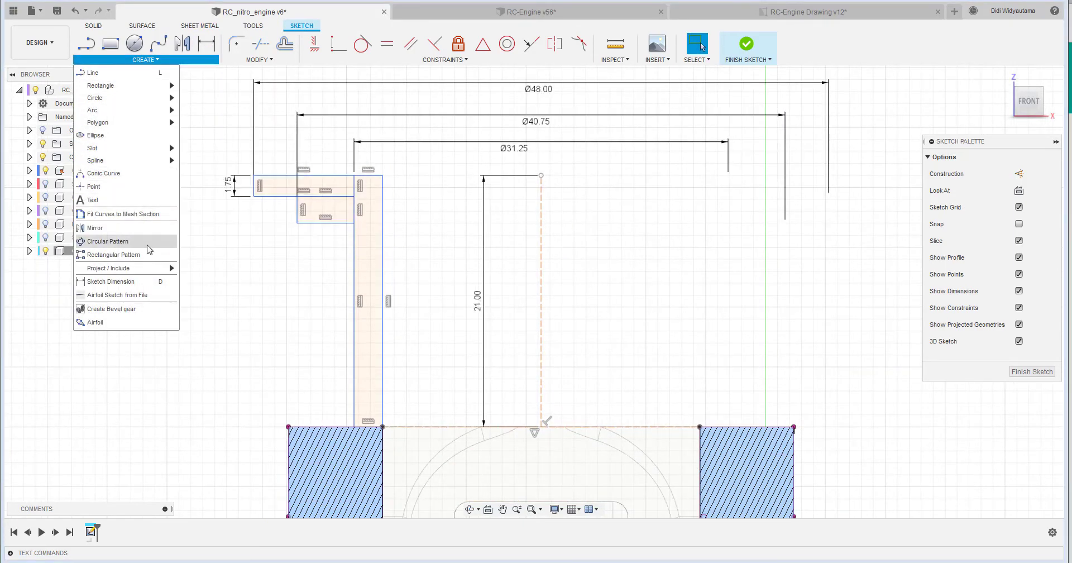
left_click(123, 254)
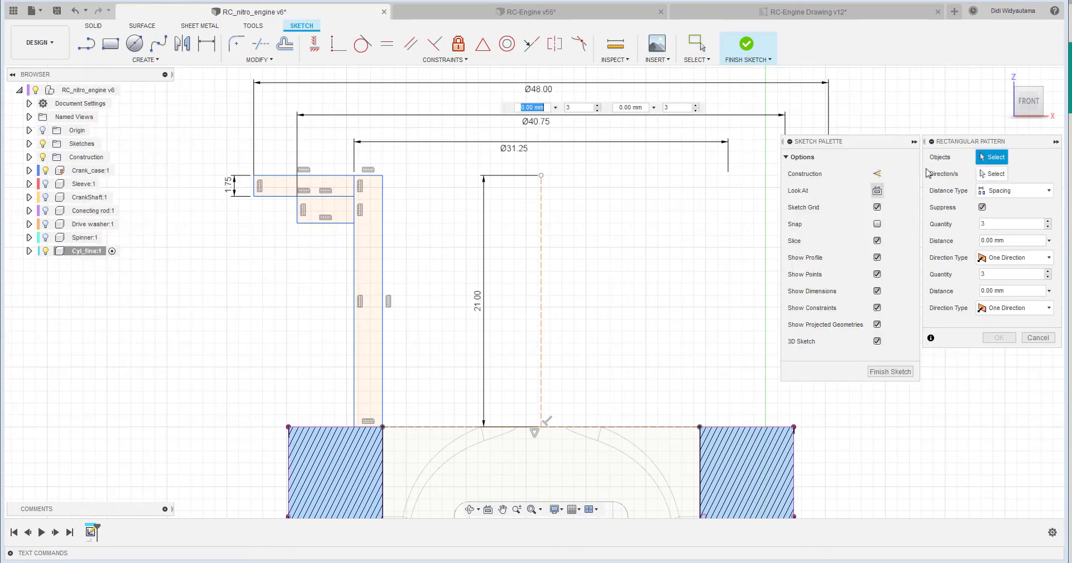
left_click(258, 177)
left_click(291, 215)
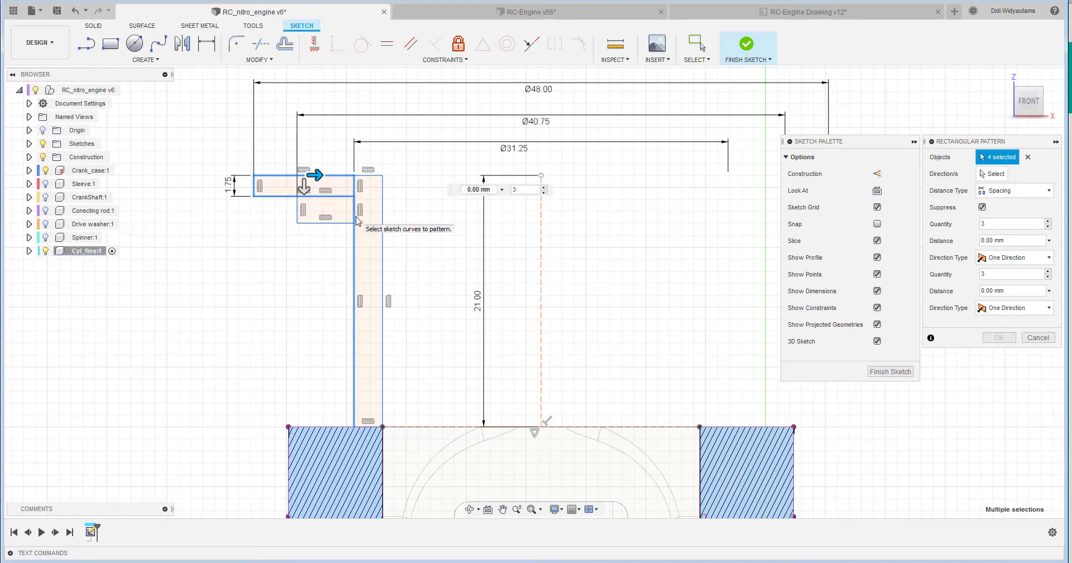
left_click(371, 192)
left_click(358, 215)
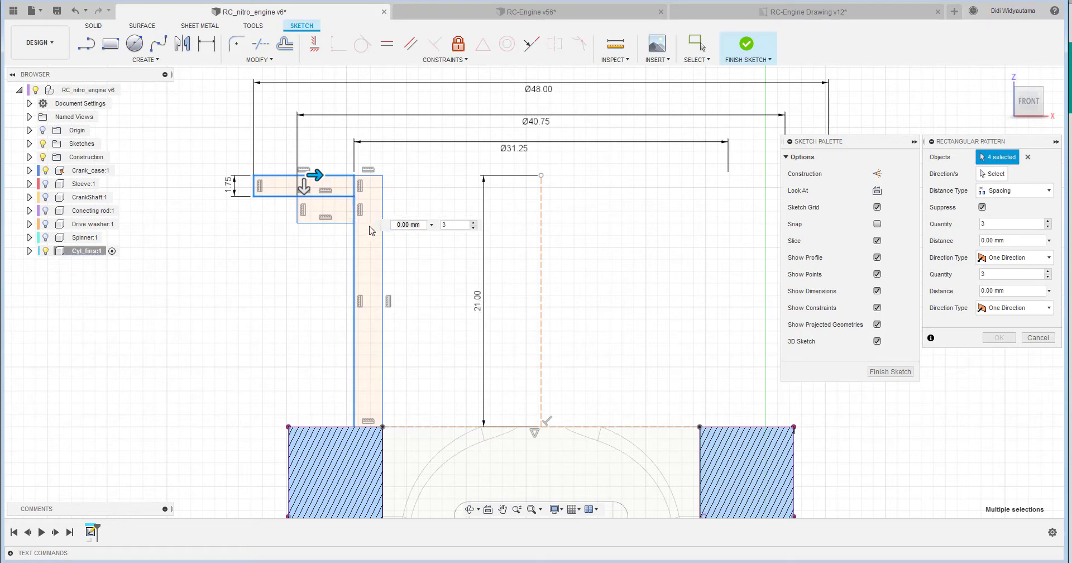
left_click(355, 257)
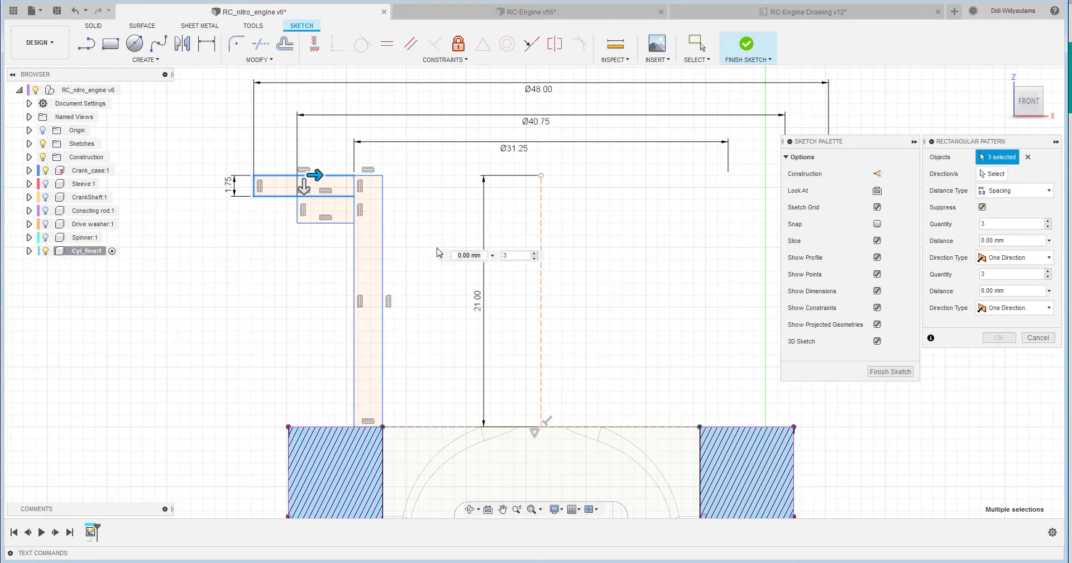
left_click(357, 190)
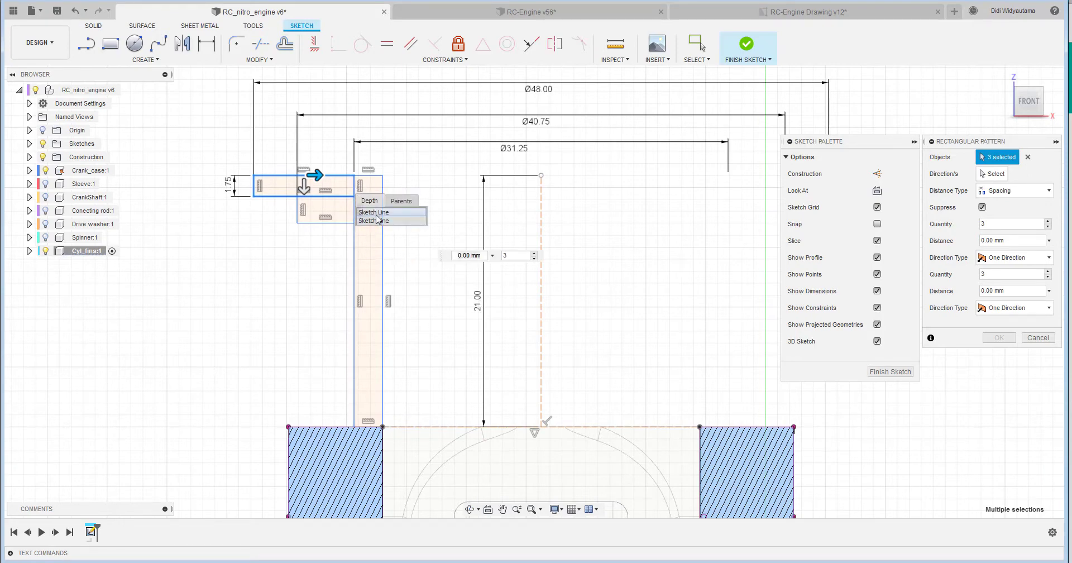
left_click(377, 214)
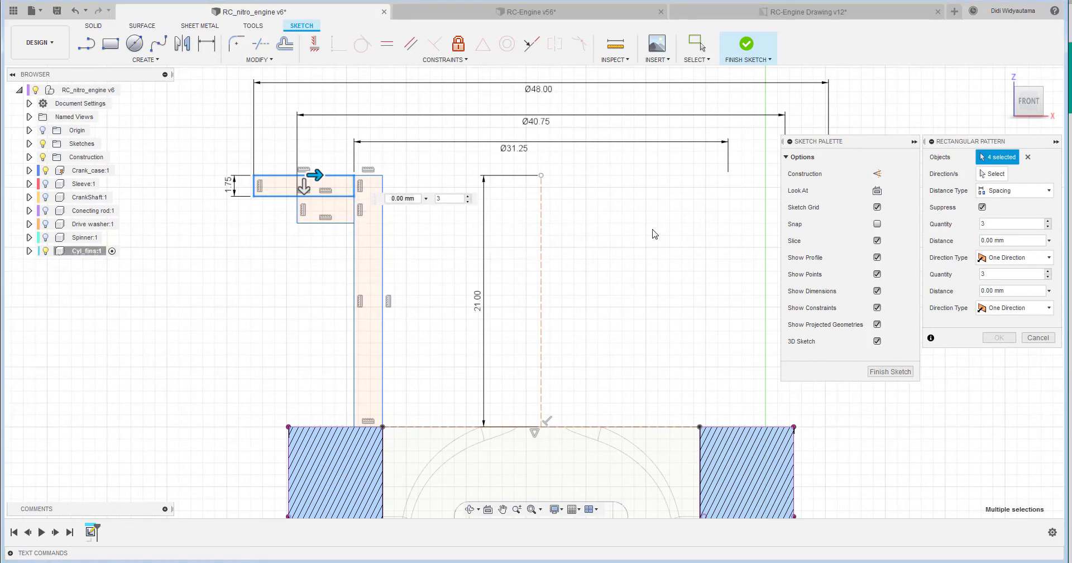
Pattern the fin downward along the wall's vertical edge with quantity 5 and 4.25 mm spacing, and quantity 1 in the second direction.
left_click(987, 174)
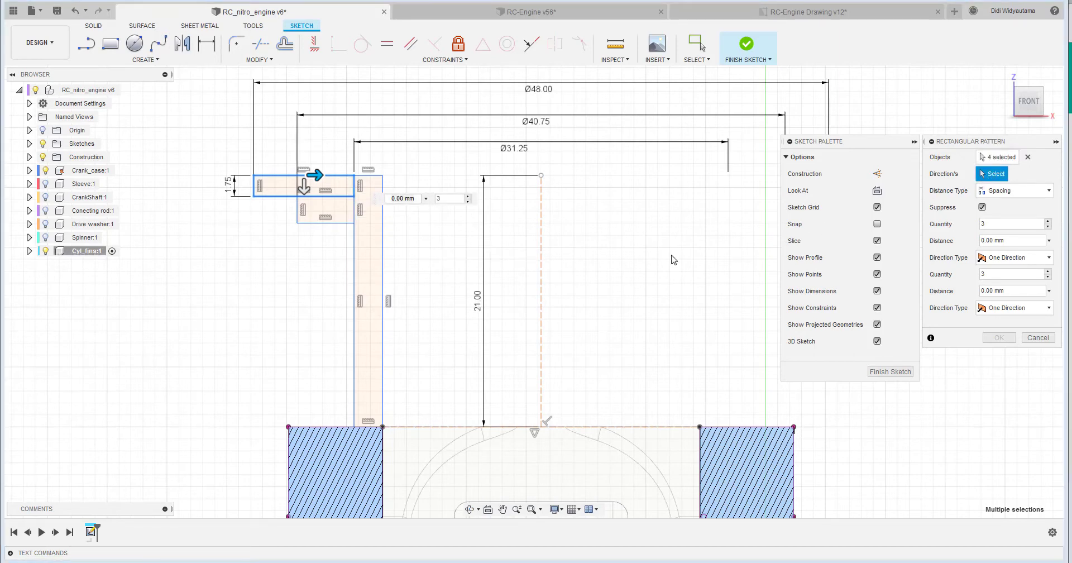
left_click(383, 253)
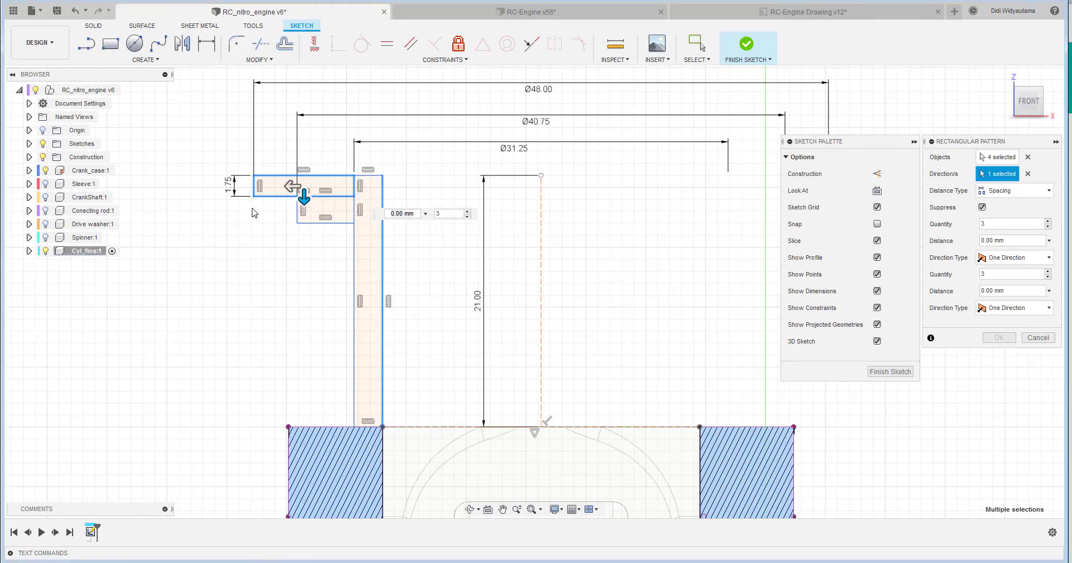
key("Tab")
left_click(1022, 191)
left_click(1000, 213)
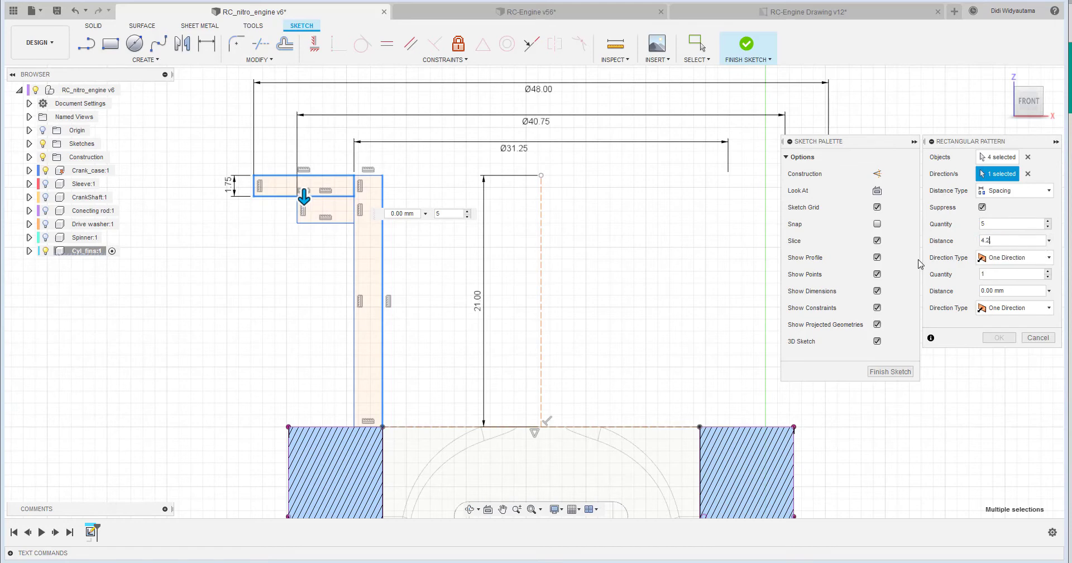
key("Return")
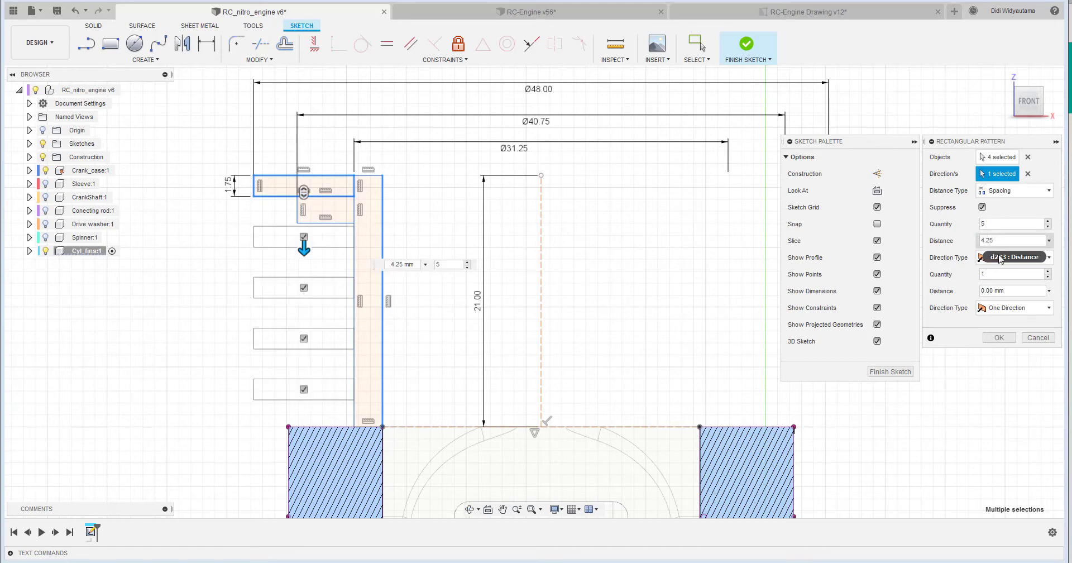
left_click(999, 338)
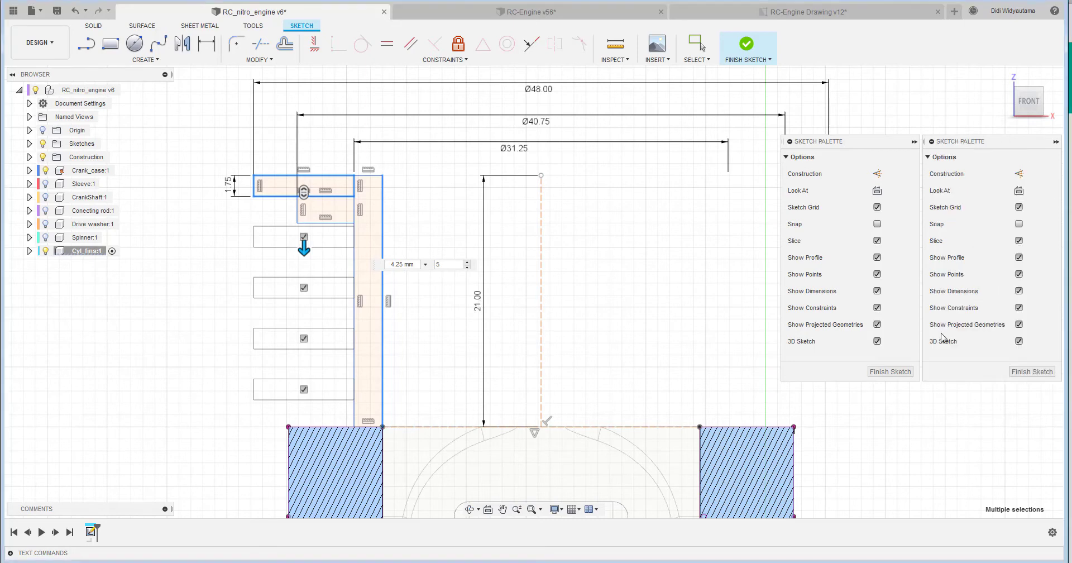
Stretch the shorter rectangle's lower edge down into the second fin and finish the sketch.
scroll(321, 215, "up", 5)
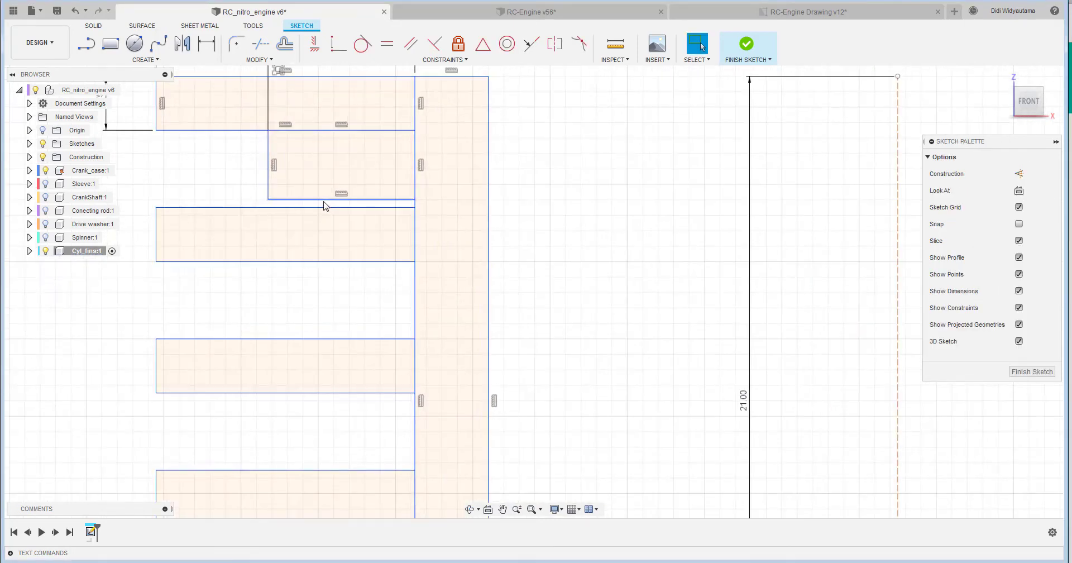
left_click_drag(325, 200, 327, 243)
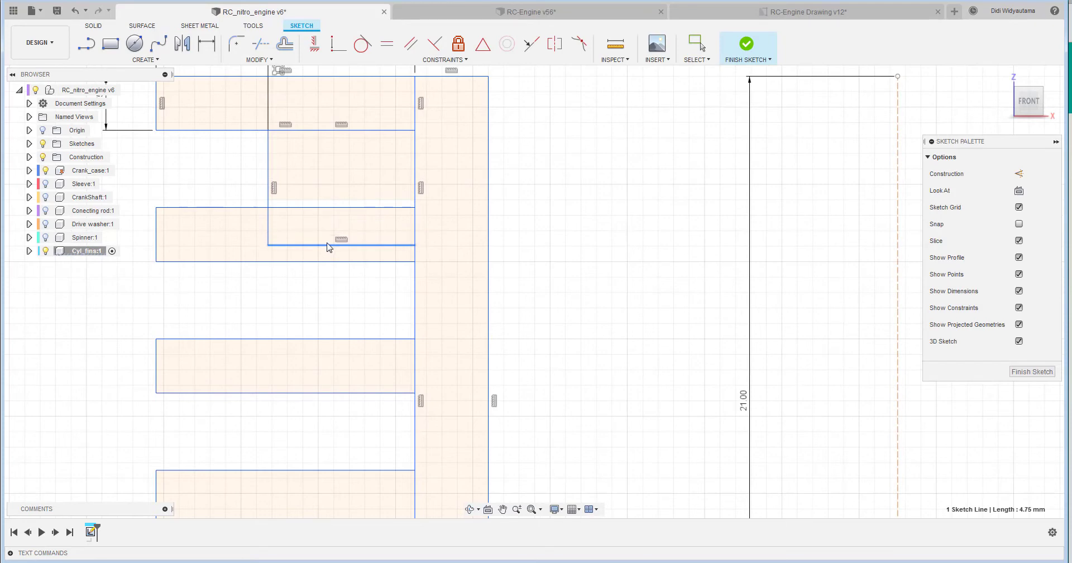
scroll(659, 169, "down", 3)
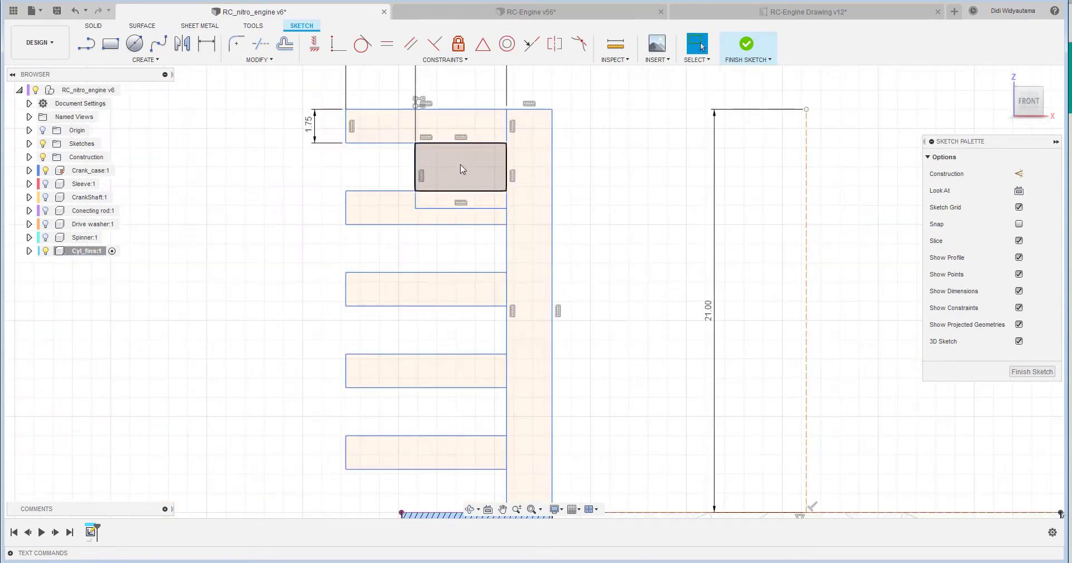
scroll(670, 189, "down", 1)
scroll(670, 188, "down", 2)
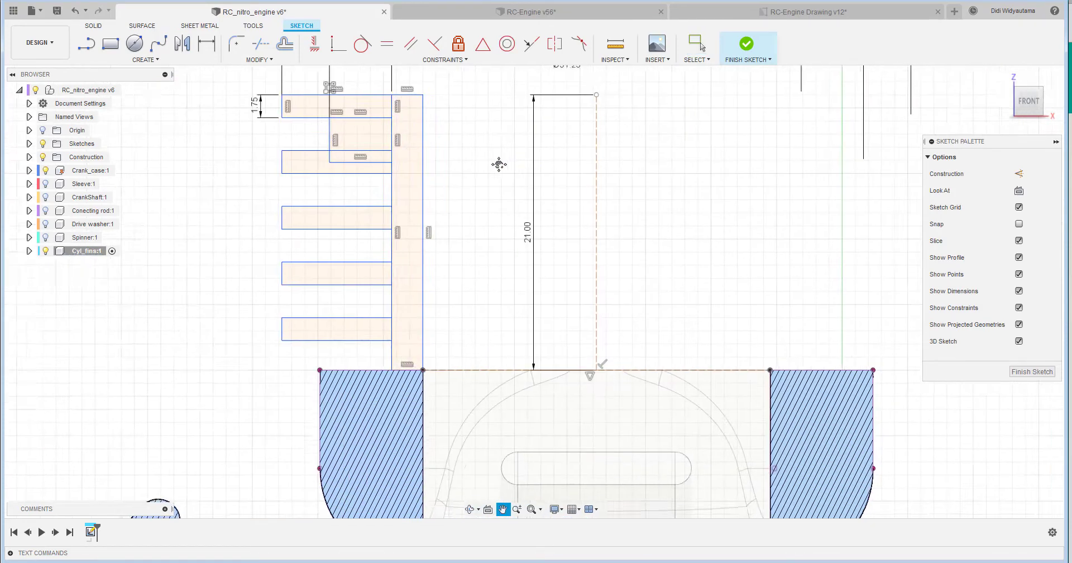
left_click(1020, 372)
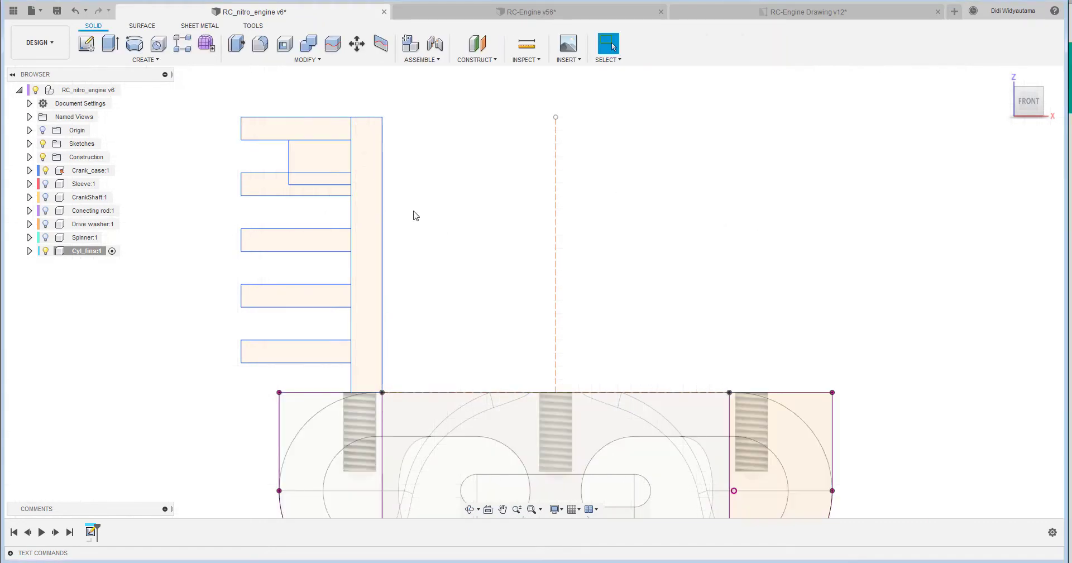
Revolve all wall, fin and filler profiles 360 degrees about the vertical centerline as a new body.
left_click(135, 46)
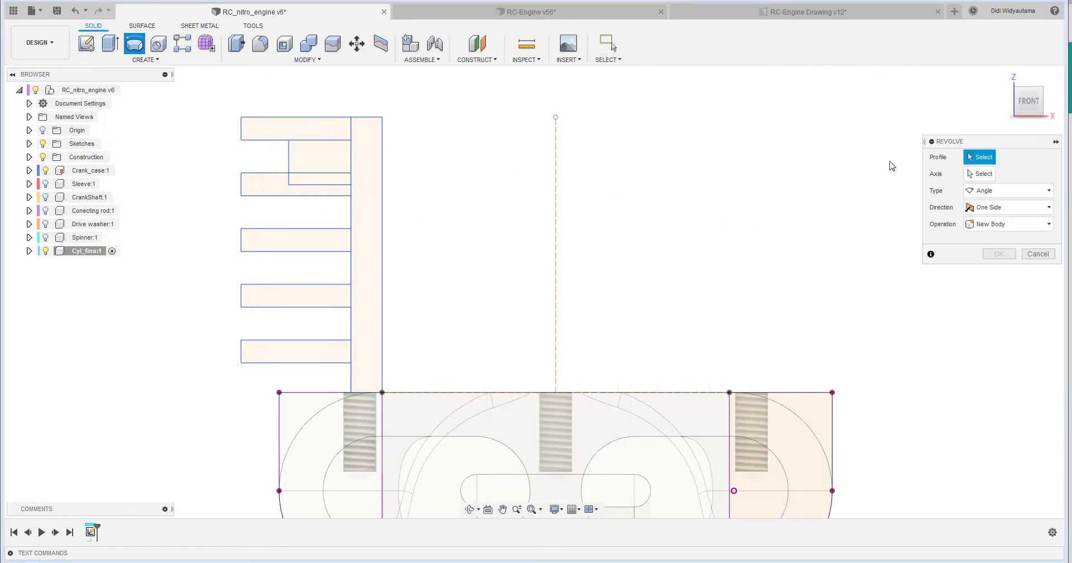
left_click(354, 139)
left_click(342, 126)
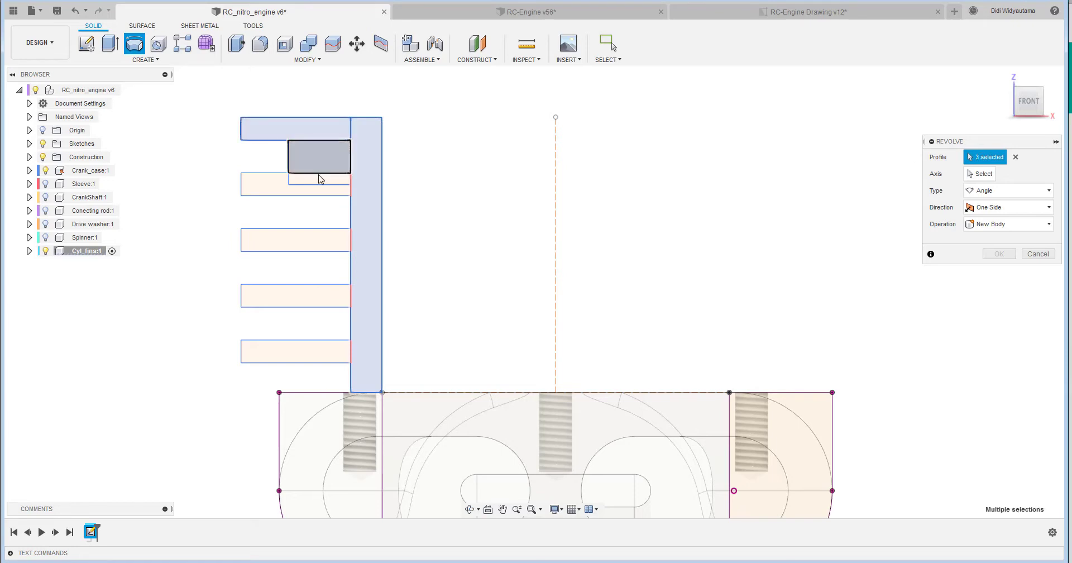
left_click(326, 157)
left_click(304, 189)
left_click(296, 240)
left_click(289, 296)
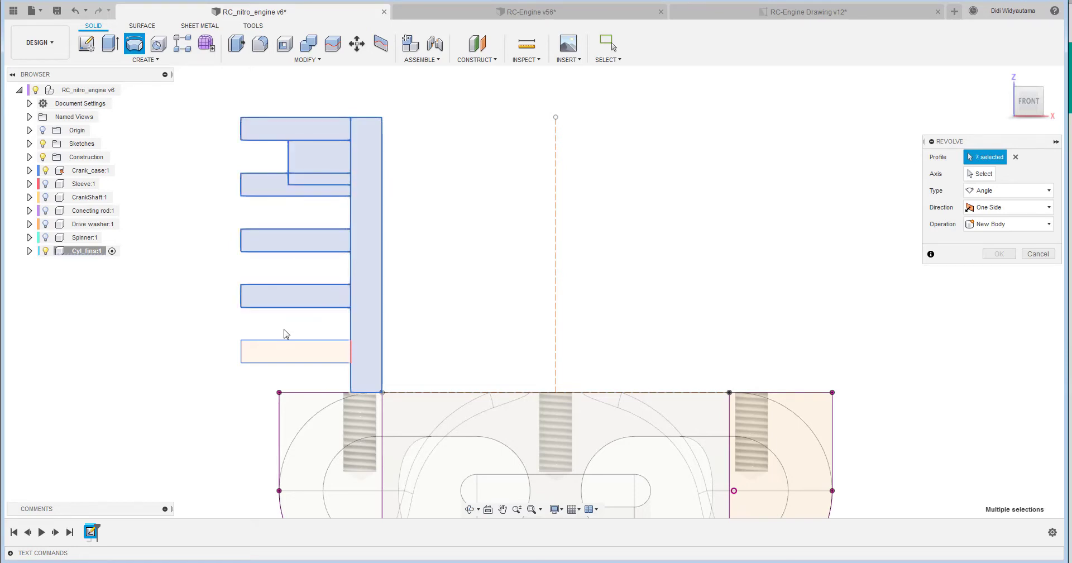
left_click(317, 352)
left_click(981, 174)
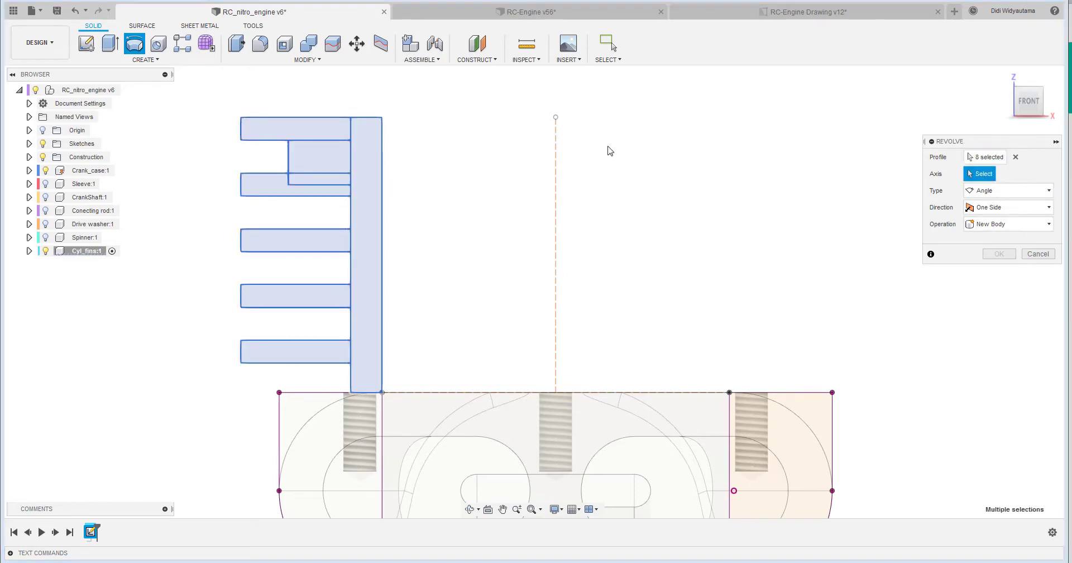
left_click(557, 130)
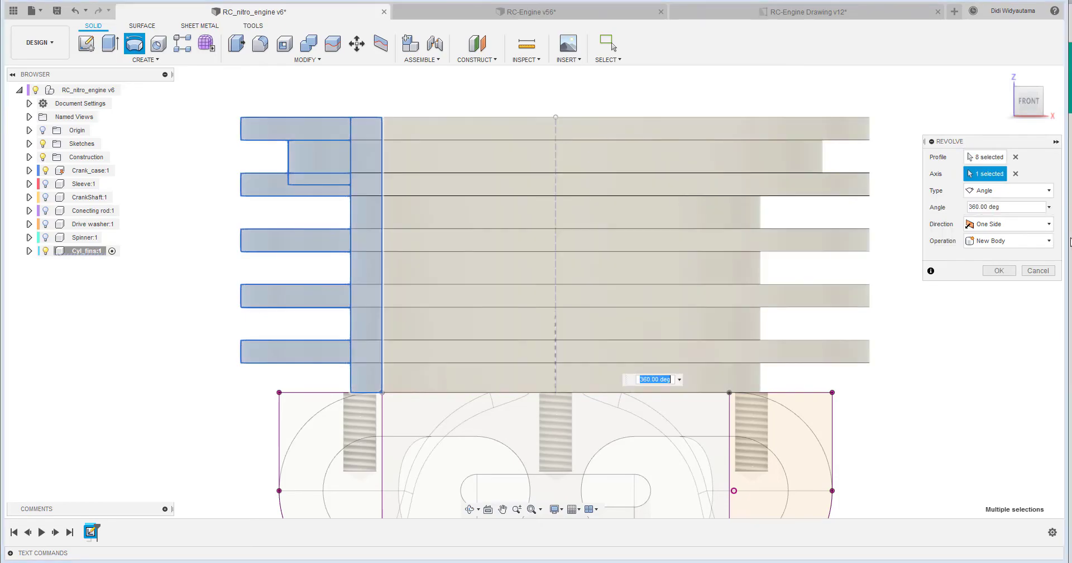
left_click(999, 270)
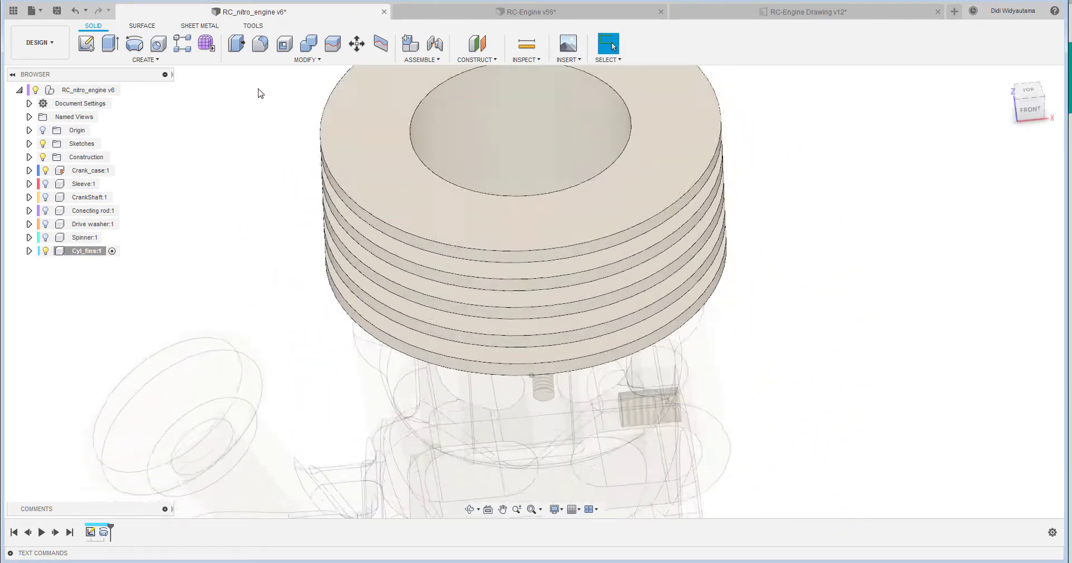
Start a sketch on the top face of the finned cylinder and project the bore's edge into it.
left_click(86, 43)
left_click(500, 120)
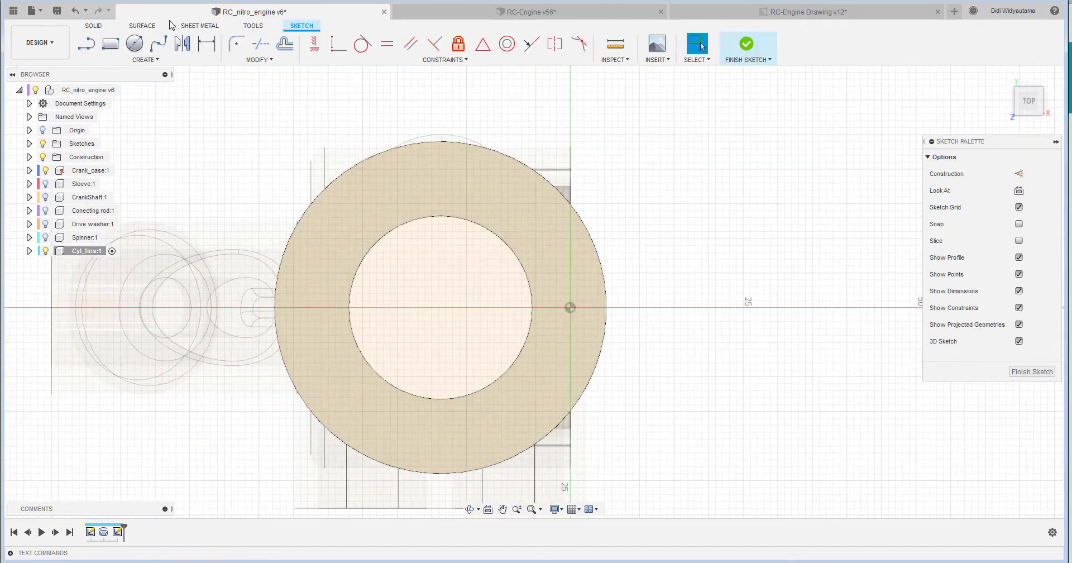
left_click(138, 60)
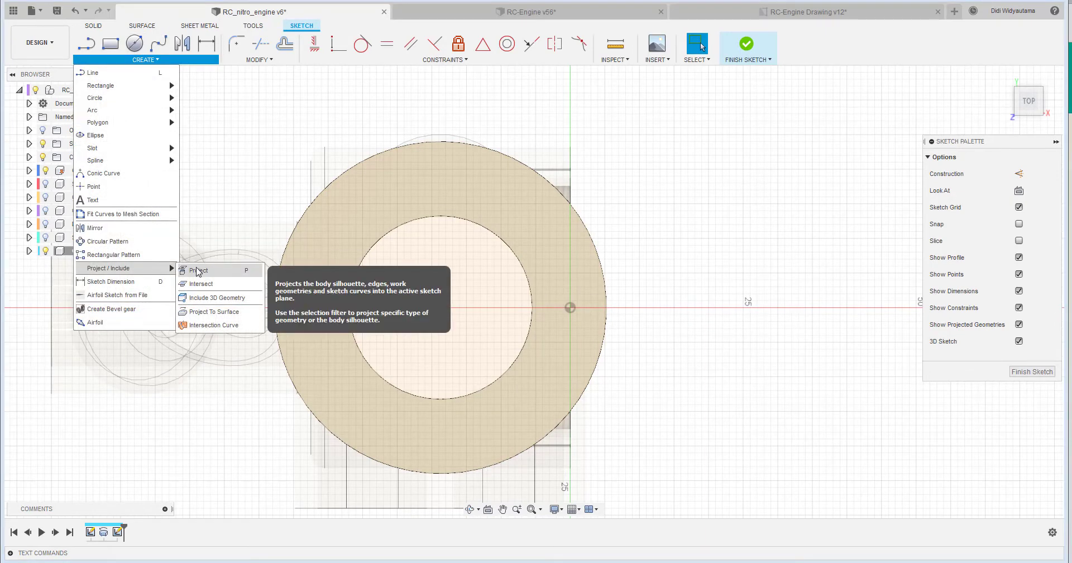
left_click(201, 270)
left_click(456, 218)
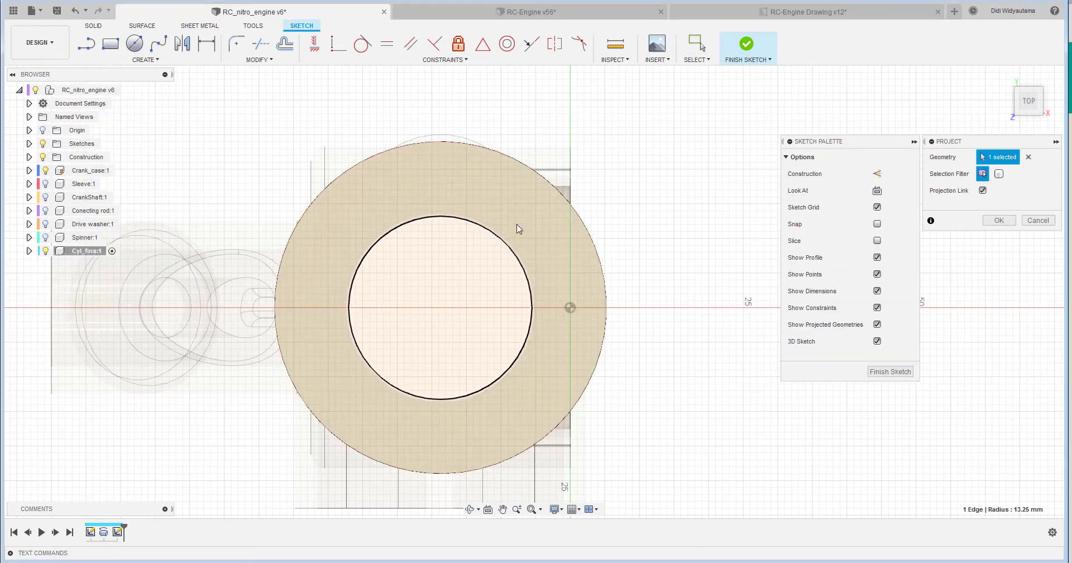
left_click(999, 220)
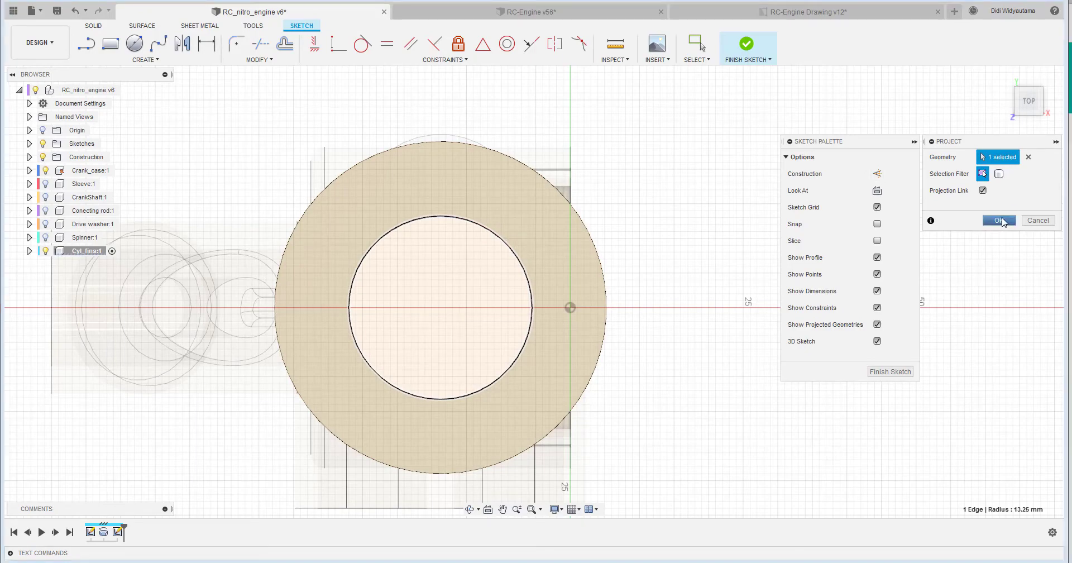
Project the circular edge of the crankcase's front threaded screw hole into the top-face sketch.
middle_click_drag(601, 172, 416, 87, "shift")
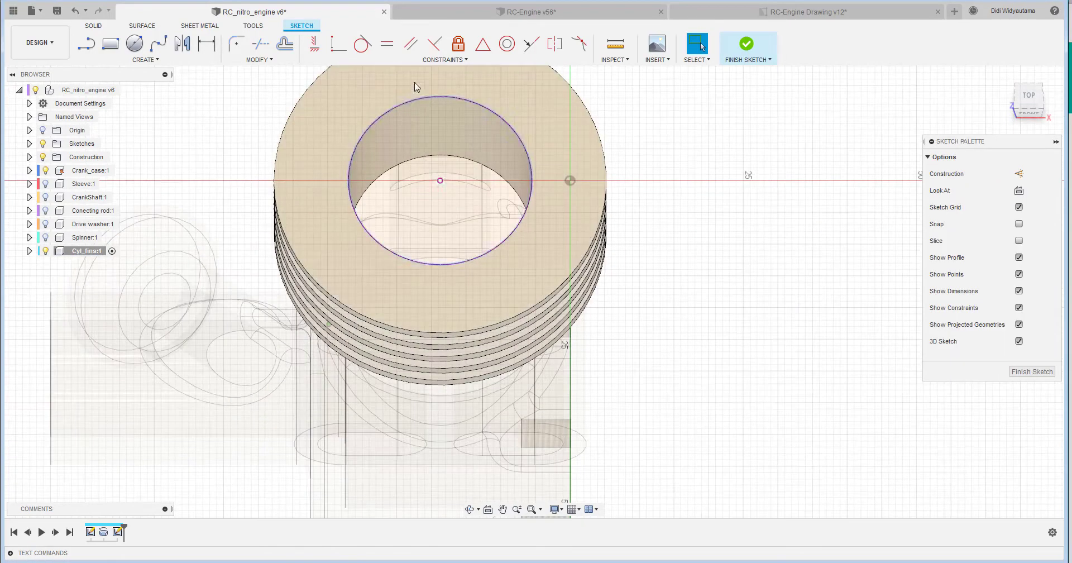
left_click(144, 58)
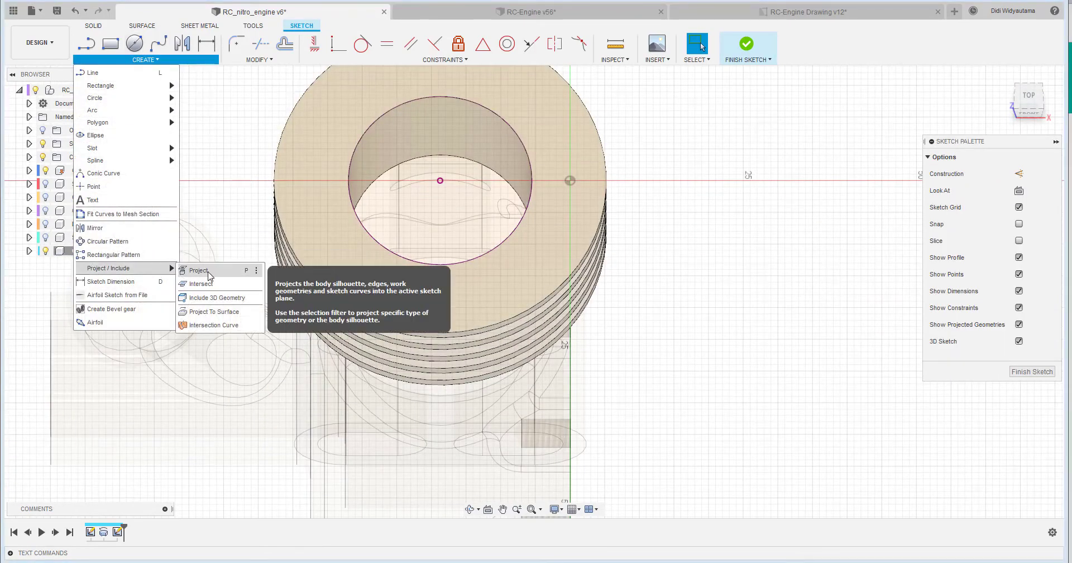
left_click(208, 269)
middle_click_drag(598, 364, 409, 345, "shift")
scroll(442, 291, "up", 3)
scroll(409, 345, "up", 3)
scroll(316, 396, "up", 1)
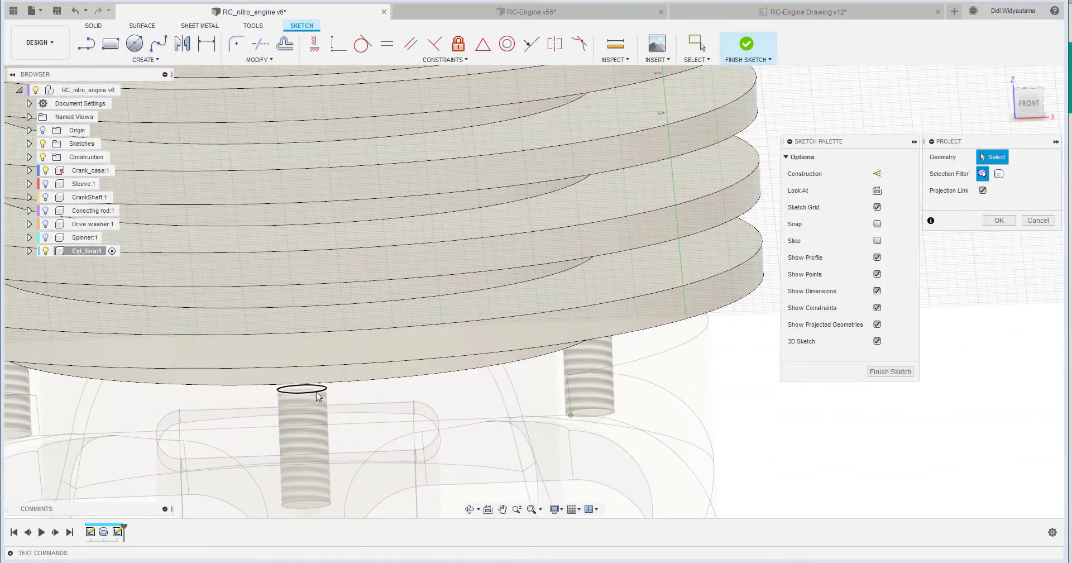
left_click(316, 395)
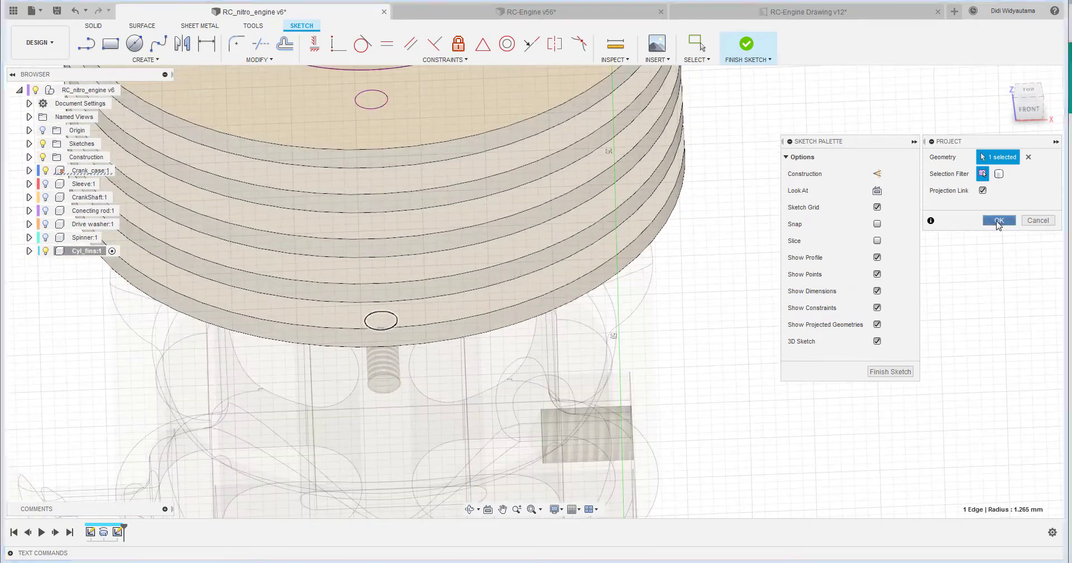
left_click(999, 221)
Draw a circle centred on the bore and passing through the projected screw hole's centre.
middle_click_drag(459, 263, 606, 131, "shift")
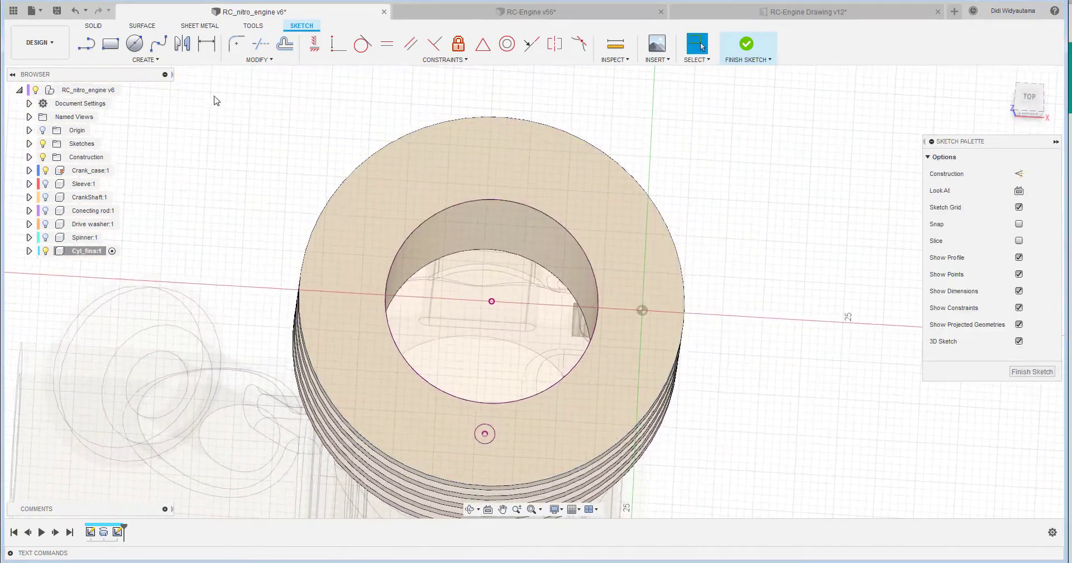
left_click(134, 59)
left_click(132, 49)
left_click(486, 269)
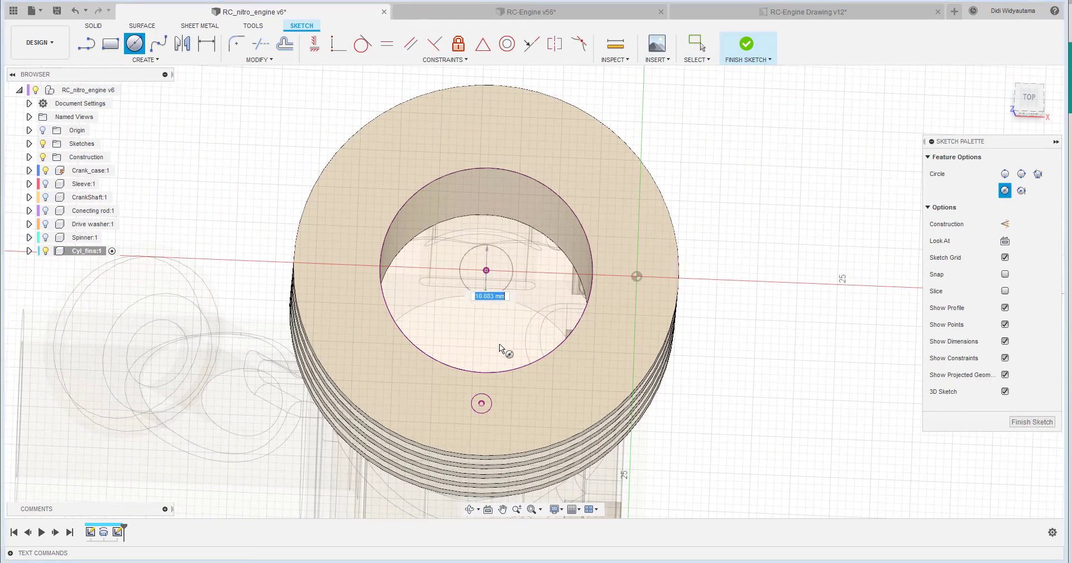
left_click(483, 409)
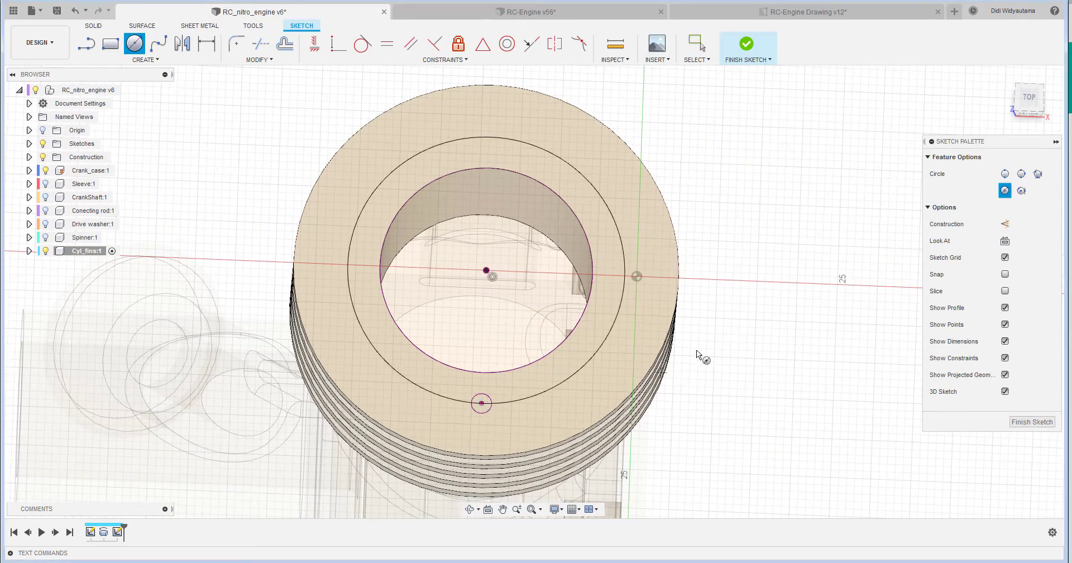
right_click(799, 237)
left_click(846, 284)
Place a sketch point on the new circle, roughly opposite the projected screw hole.
left_click(145, 59)
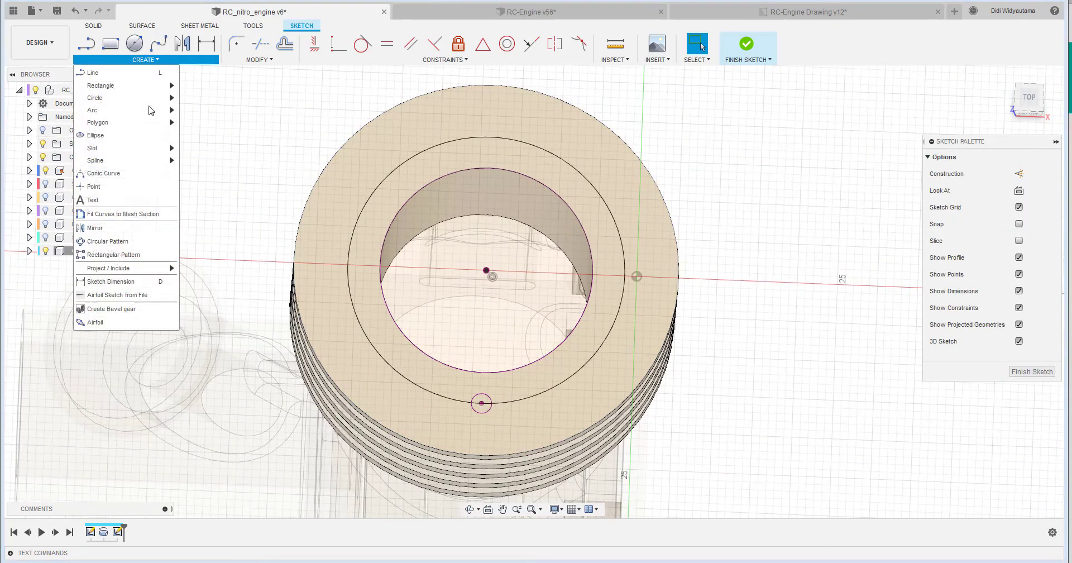
left_click(140, 189)
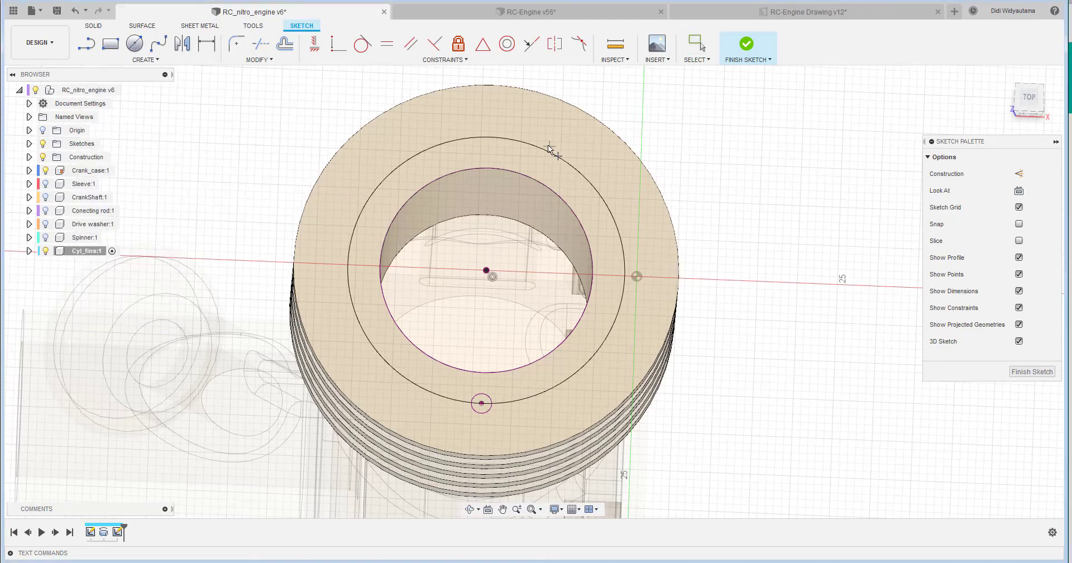
left_click(494, 138)
right_click(679, 112)
left_click(721, 112)
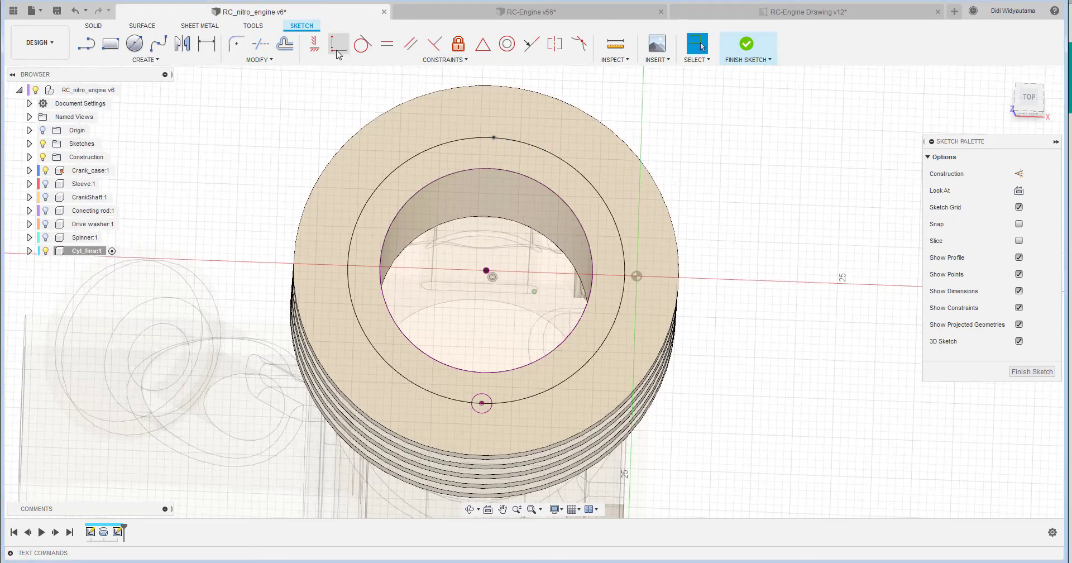
Constrain the new point vertically in line with the circle's centre and finish the sketch.
left_click(1028, 96)
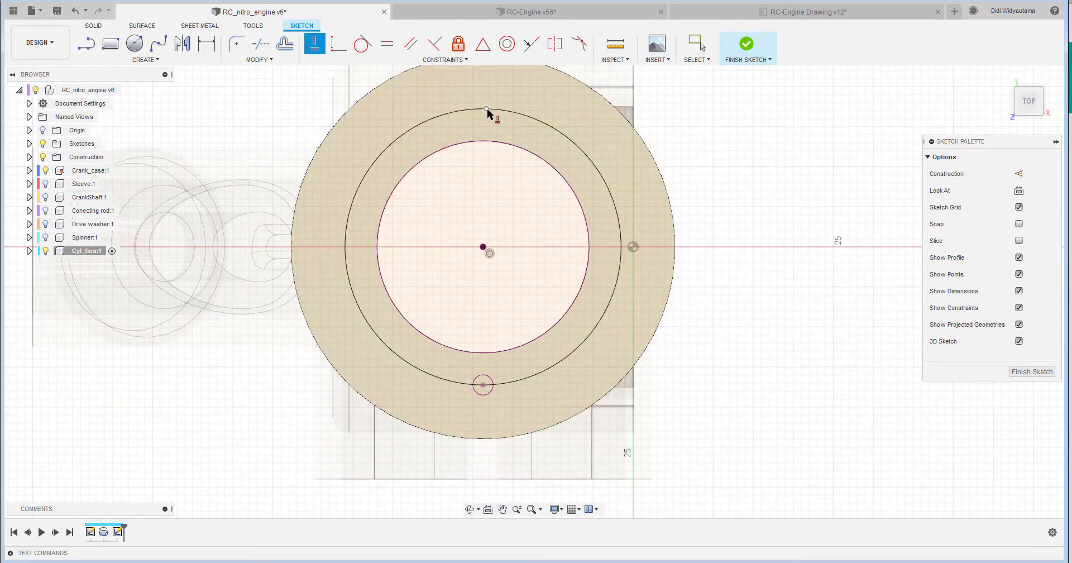
left_click(486, 110)
right_click(742, 119)
left_click(778, 119)
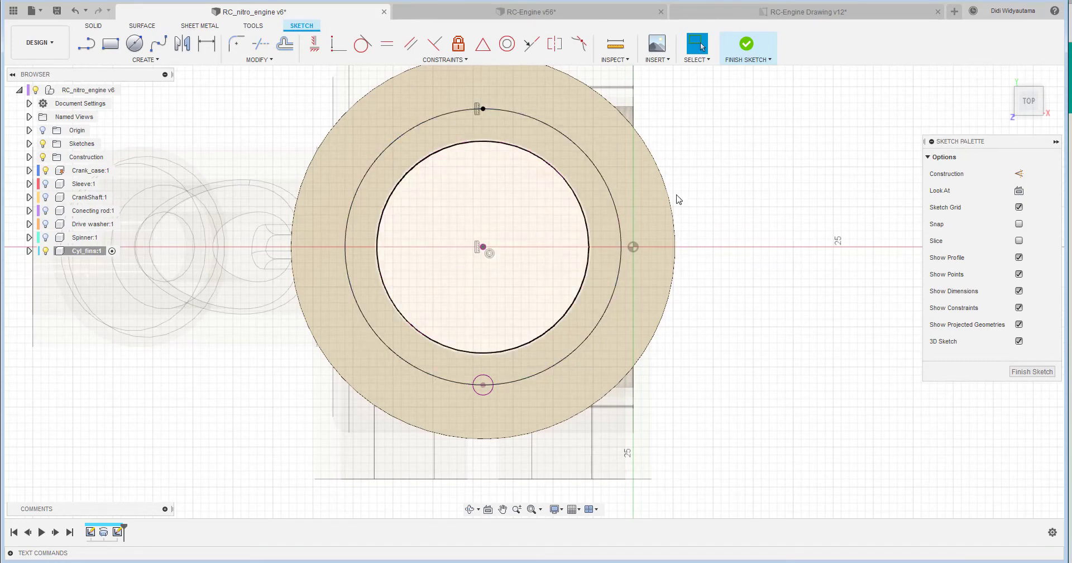
middle_click_drag(676, 196, 681, 223)
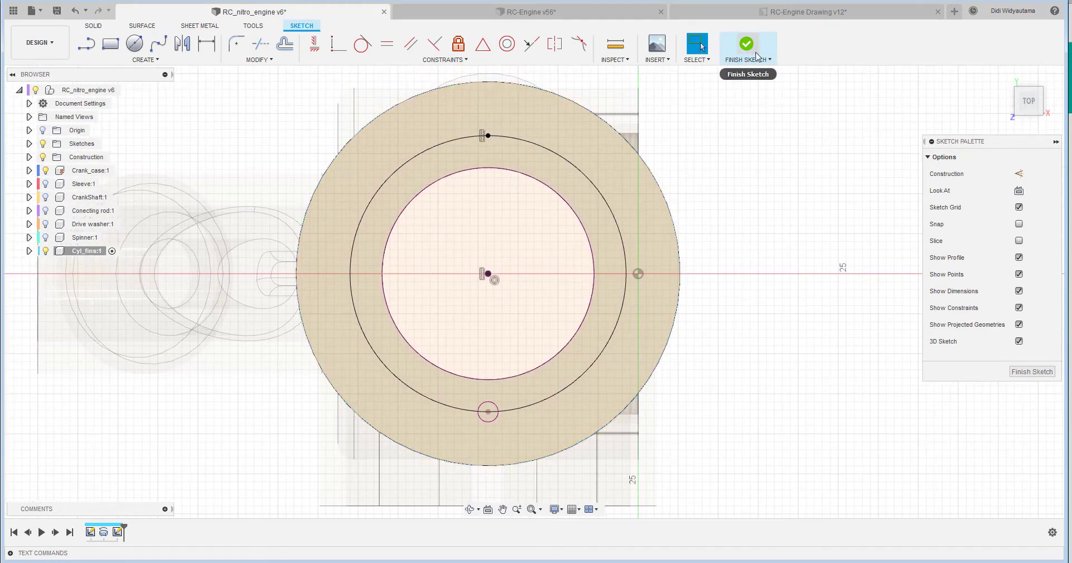
left_click(1032, 371)
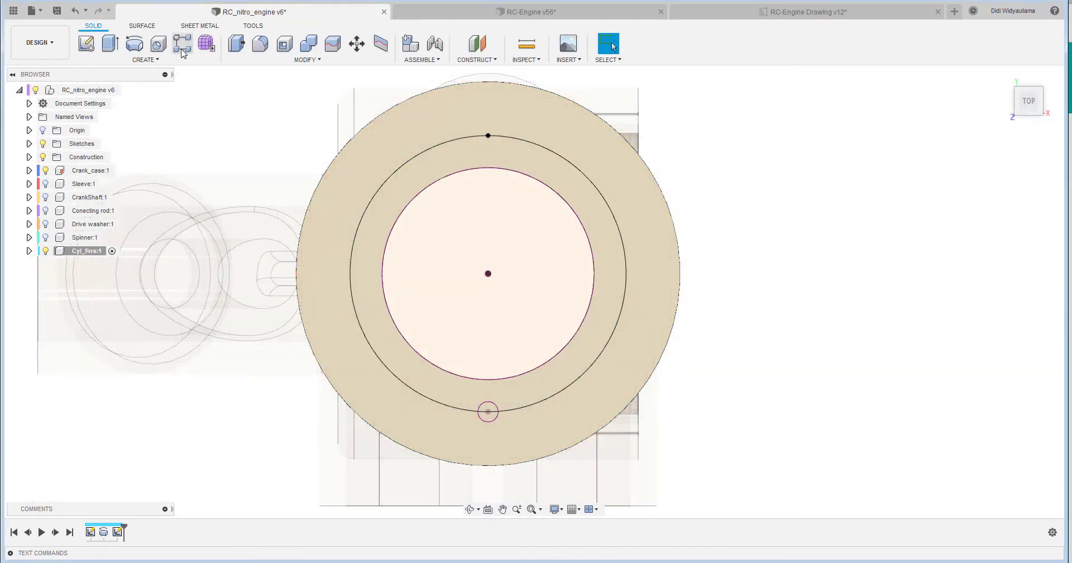
Cut a simple 3.5 mm hole at the projected screw hole's centre, extending to the cylinder's bottom ring face, with Crank_case hidden for access.
left_click(163, 47)
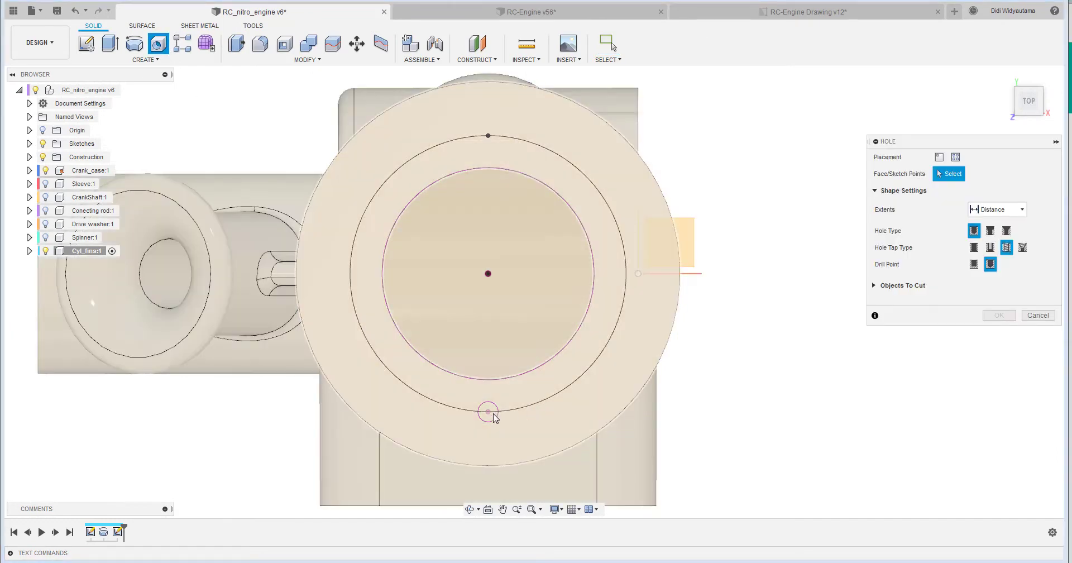
left_click(489, 415)
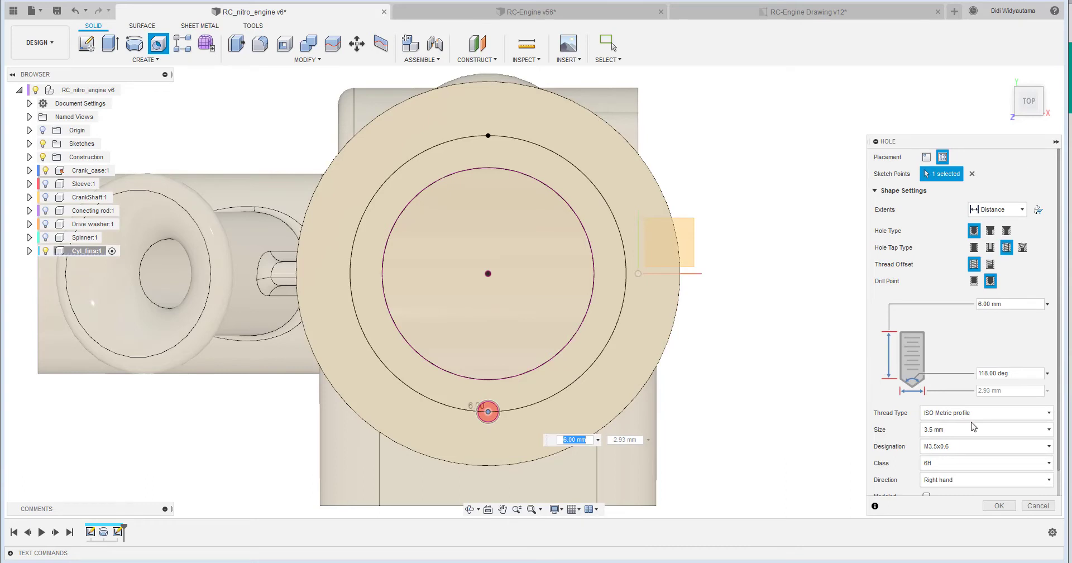
left_click(978, 249)
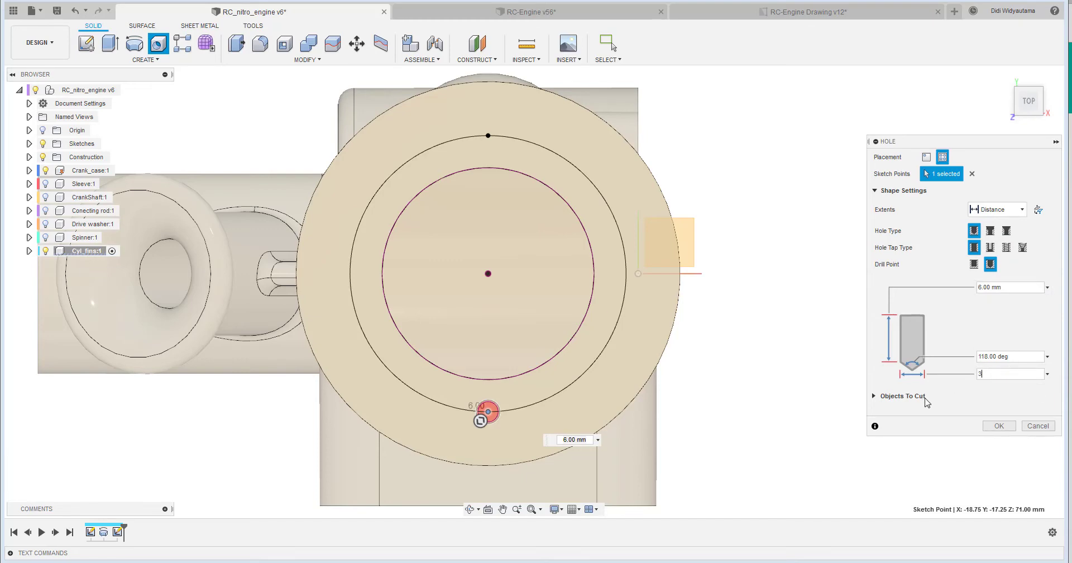
scroll(502, 429, "up", 5)
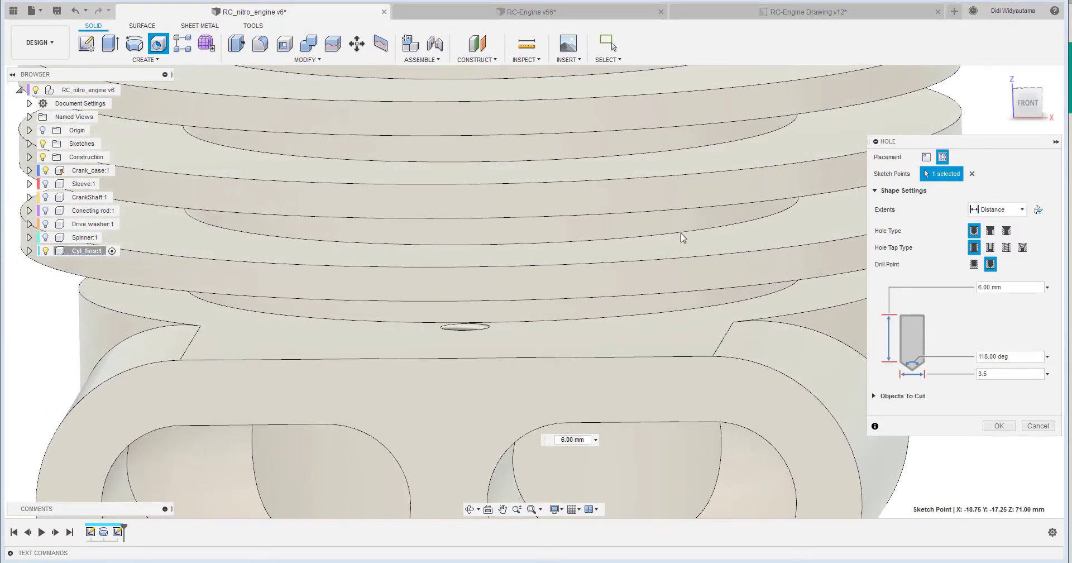
left_click(1023, 210)
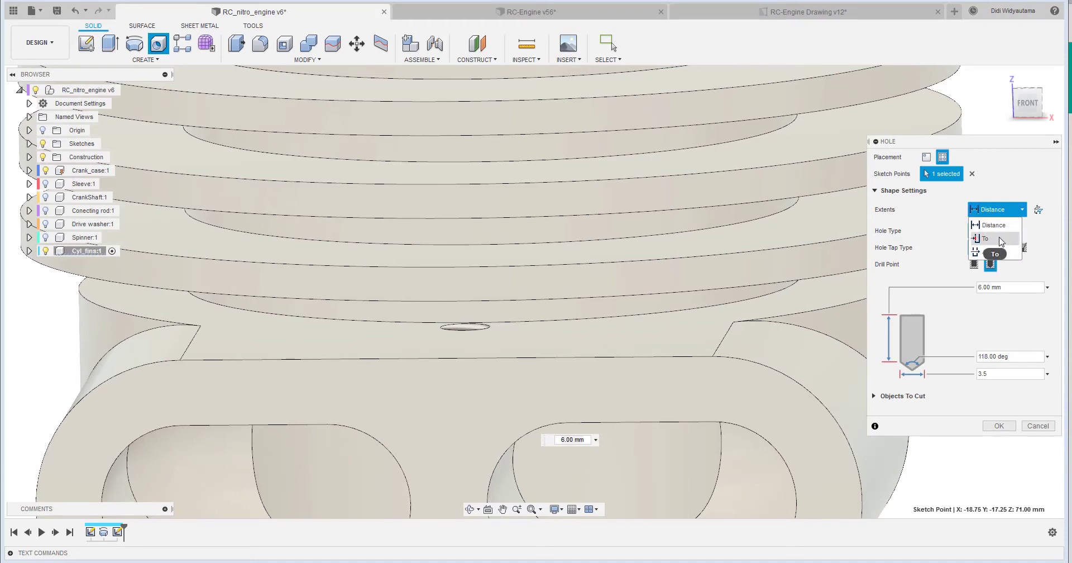
left_click(997, 236)
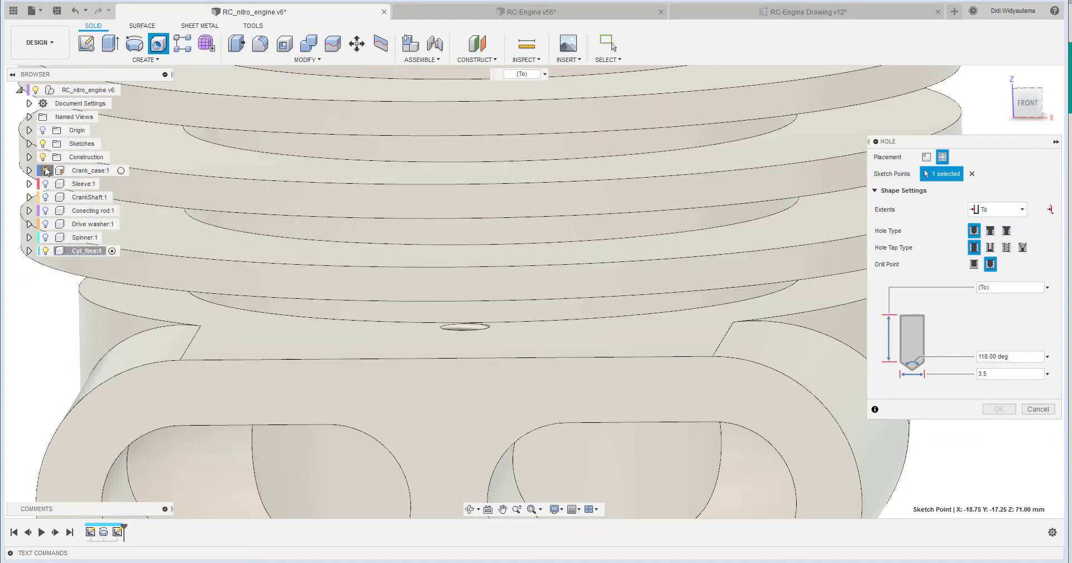
left_click(46, 169)
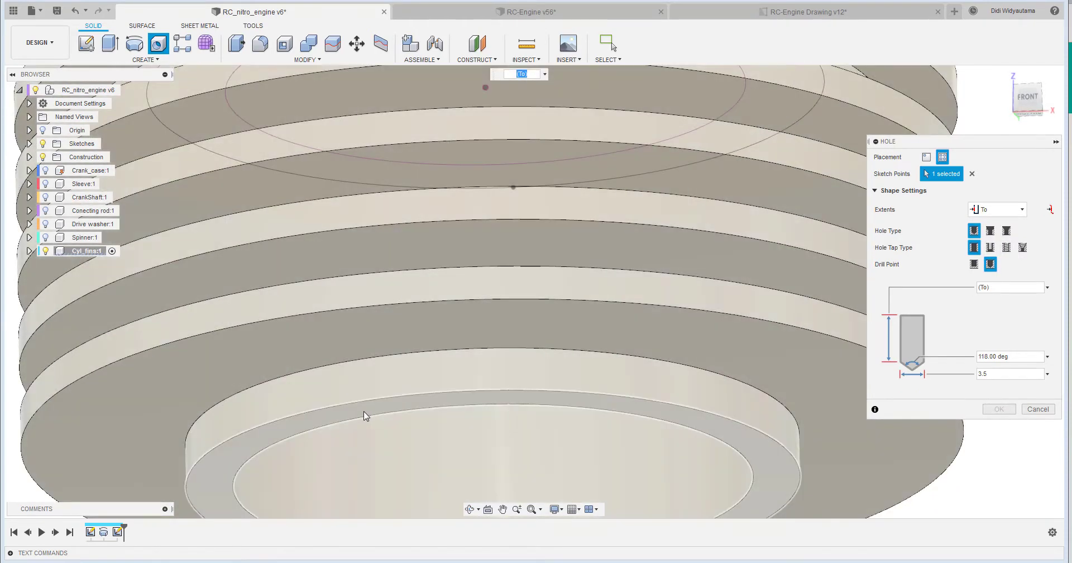
left_click(324, 415)
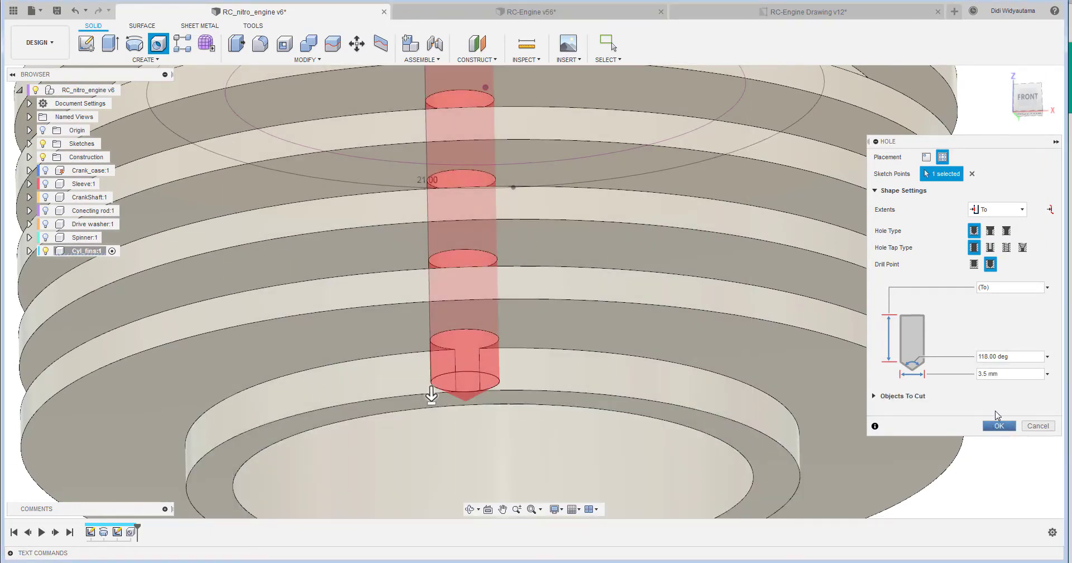
left_click(999, 425)
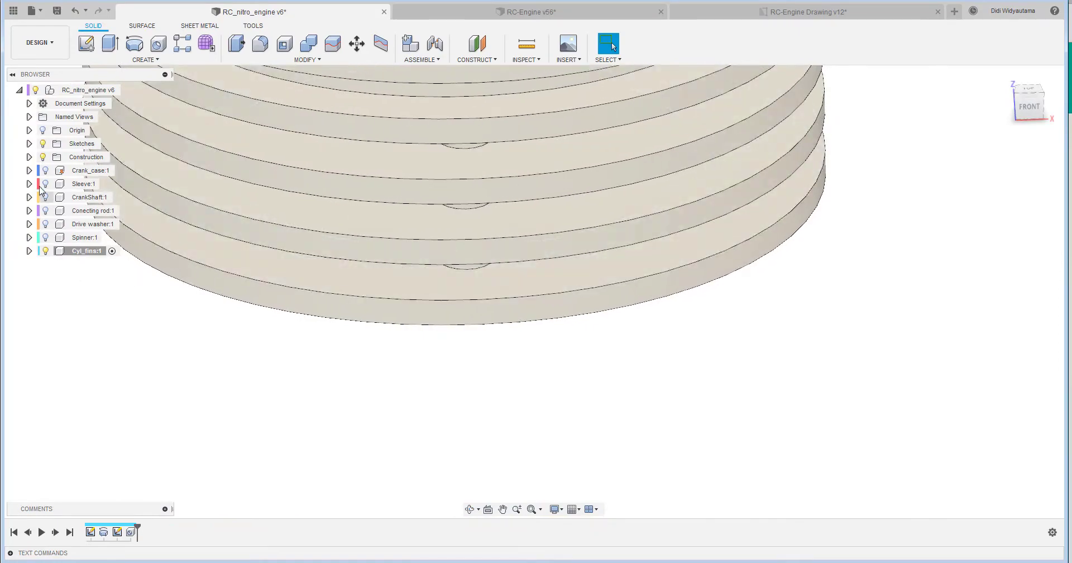
Show the Crank_case component again and make Sketch2 of Cyl_fins visible.
left_click(45, 170)
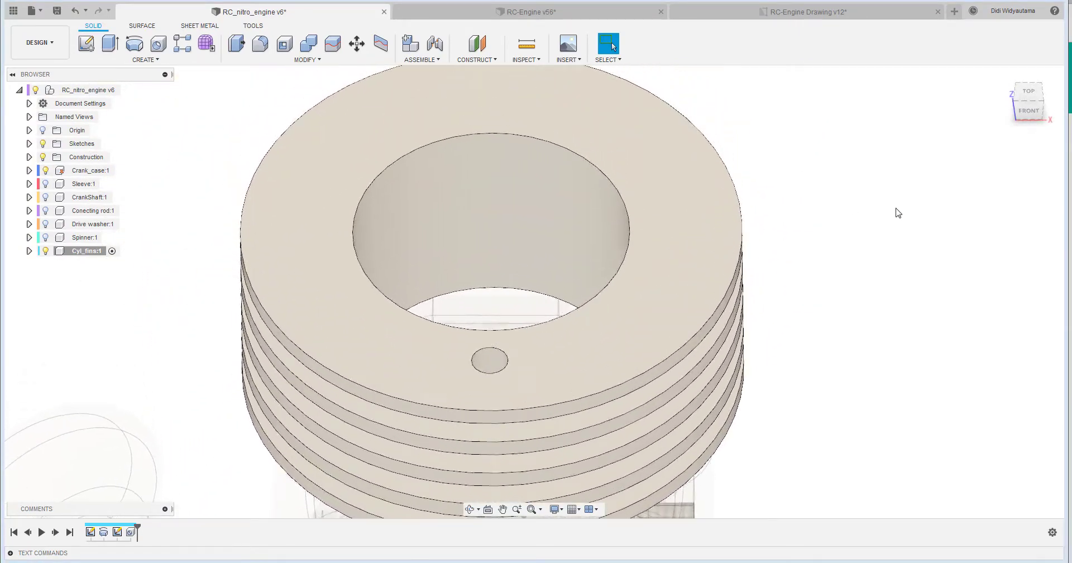
left_click(30, 250)
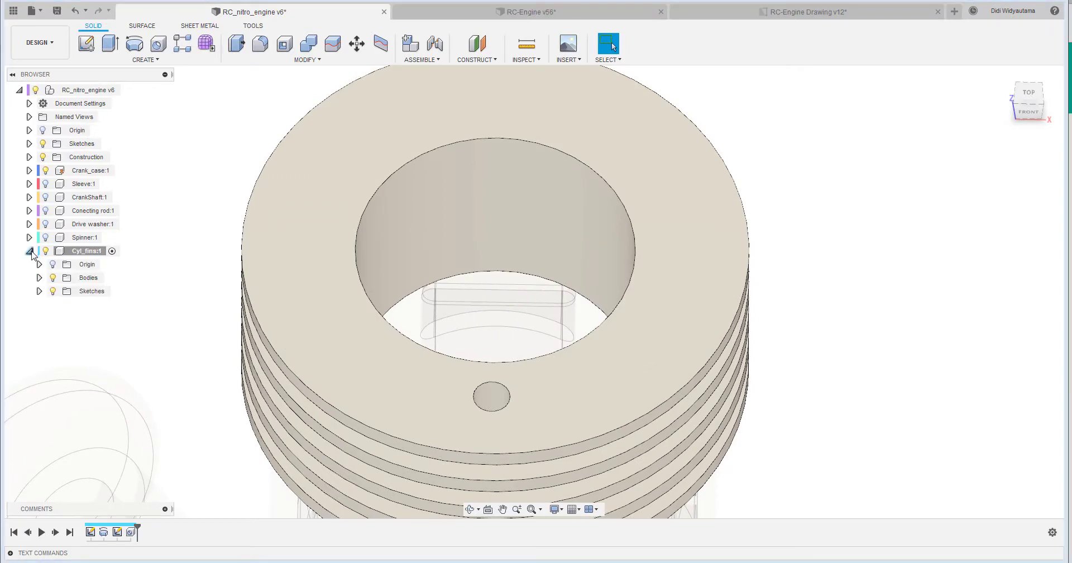
left_click(63, 318)
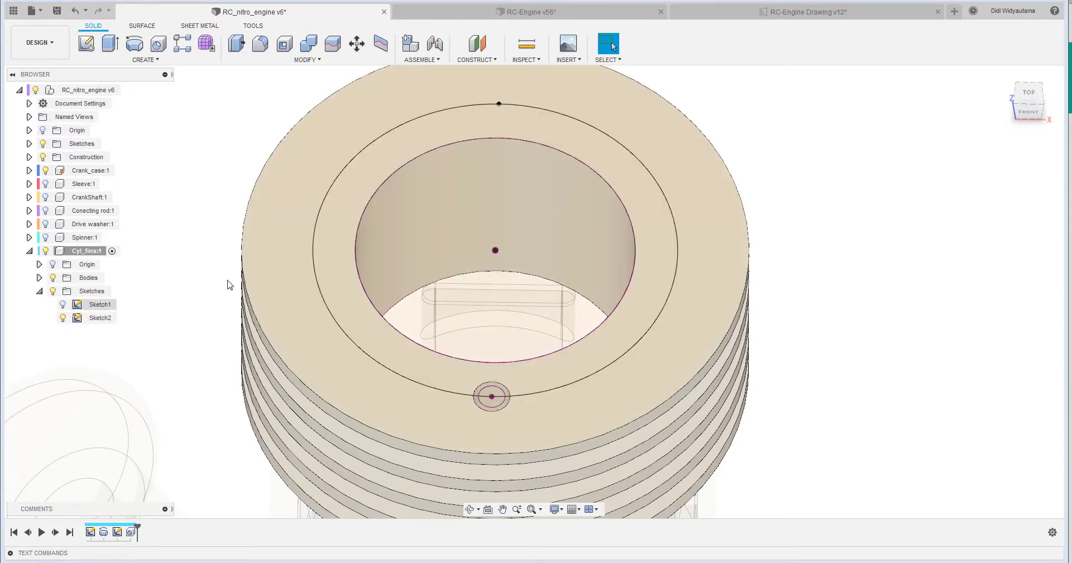
Cut a tapped M3.5x0.6 ISO Metric hole at the sketch point opposite the first hole, extending to the underside of the second fin.
left_click(158, 43)
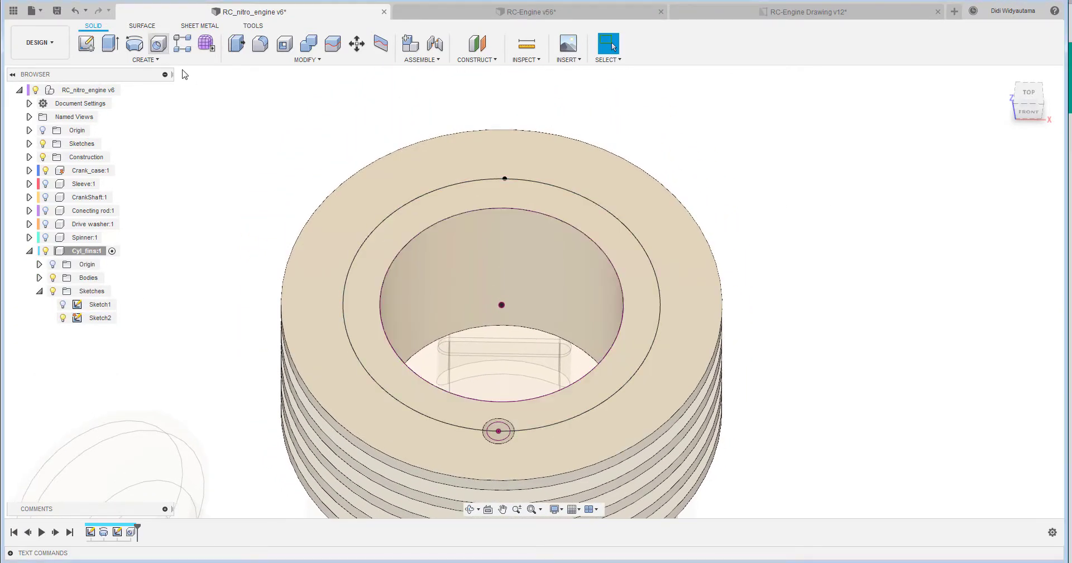
left_click(505, 179)
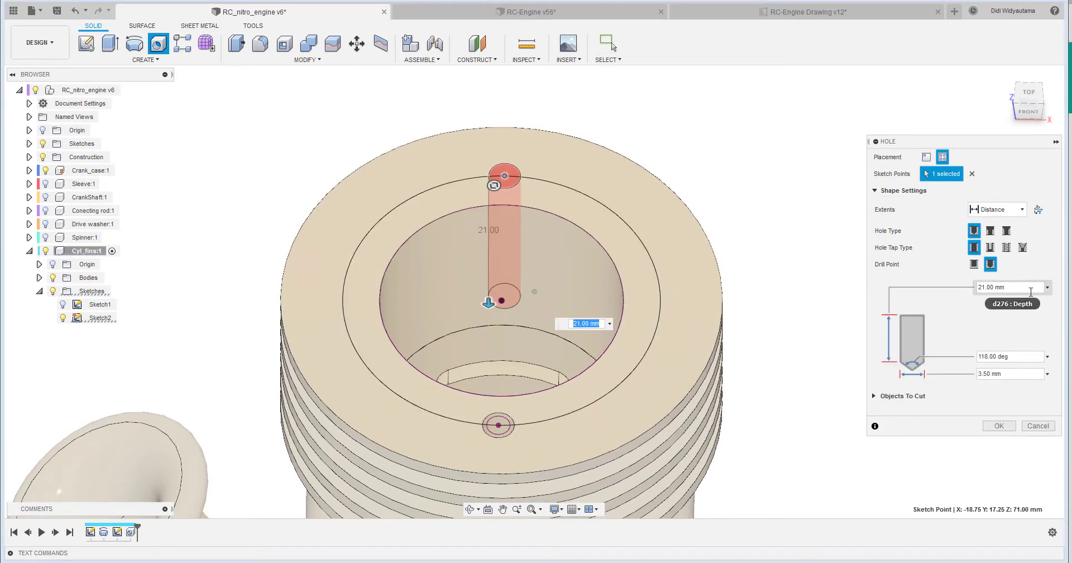
left_click(1023, 210)
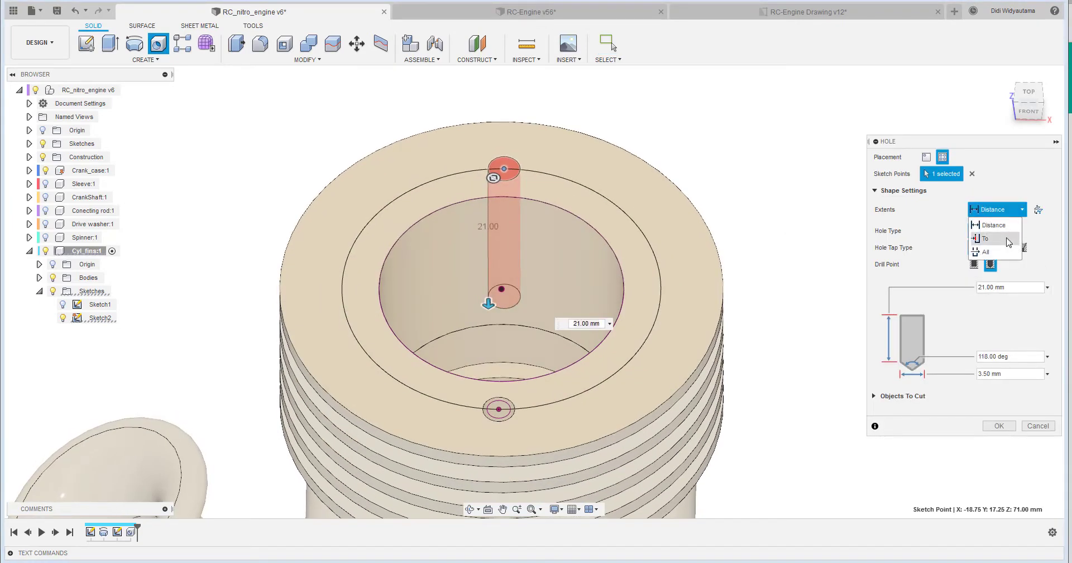
left_click(991, 245)
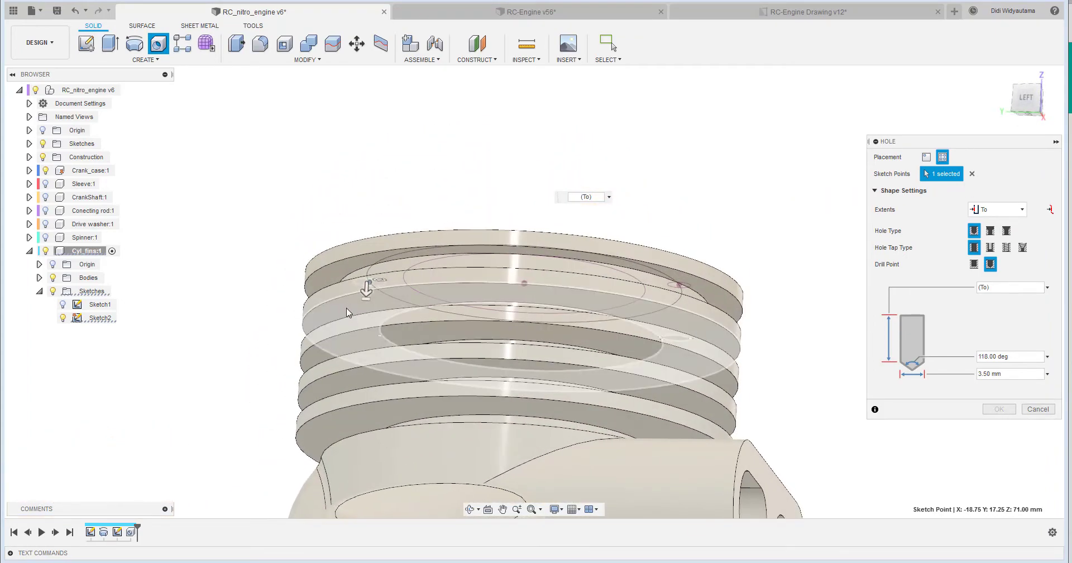
left_click(347, 312)
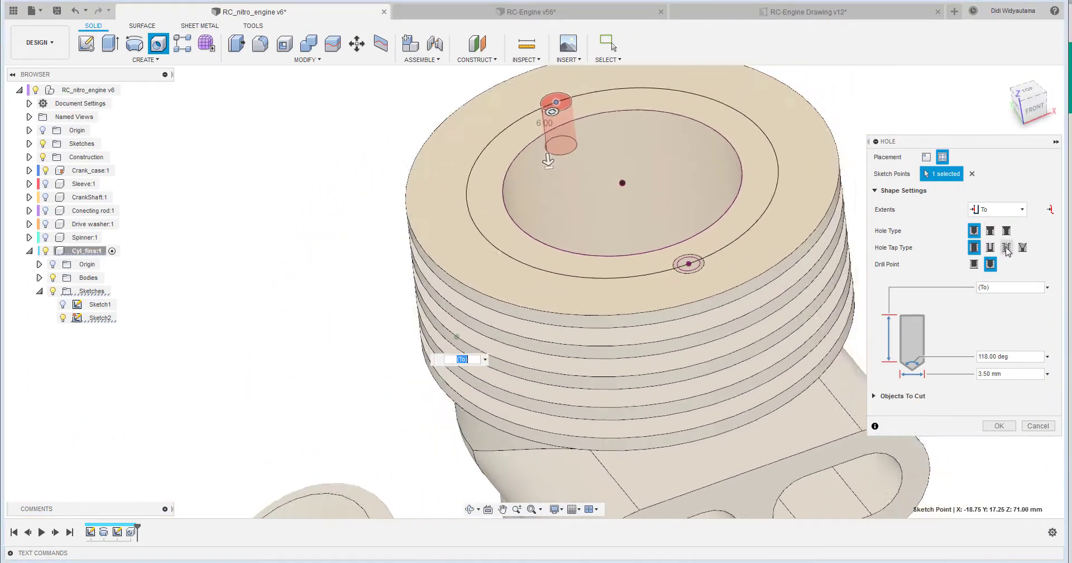
left_click(1007, 248)
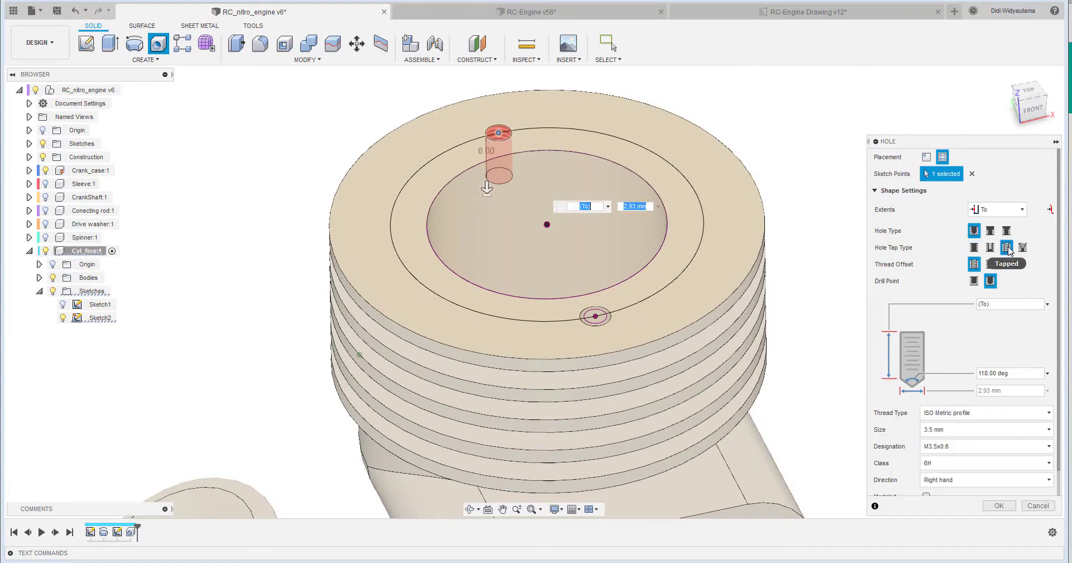
left_click(966, 429)
left_click(960, 484)
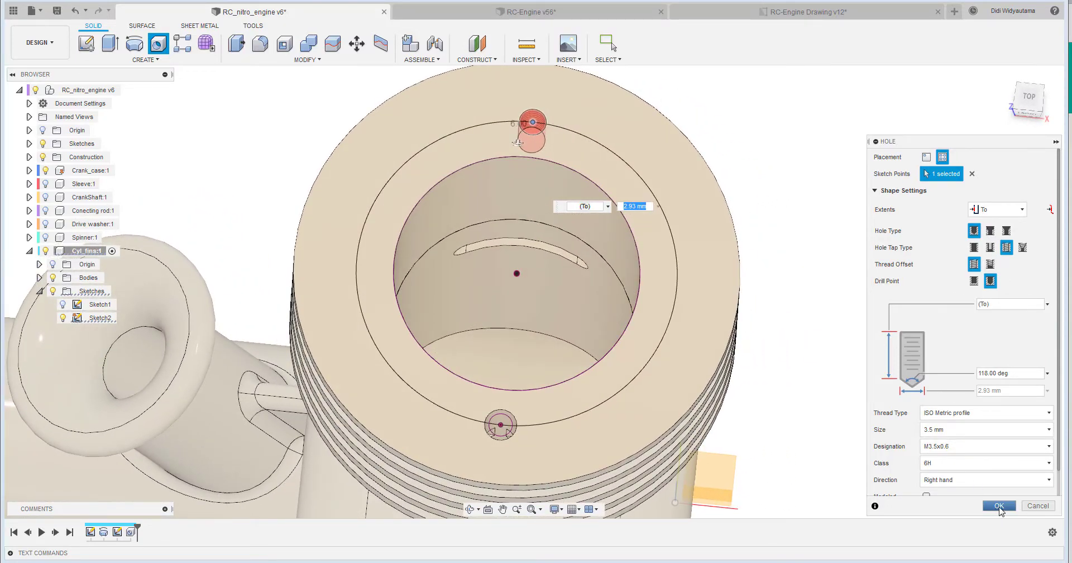
left_click(999, 506)
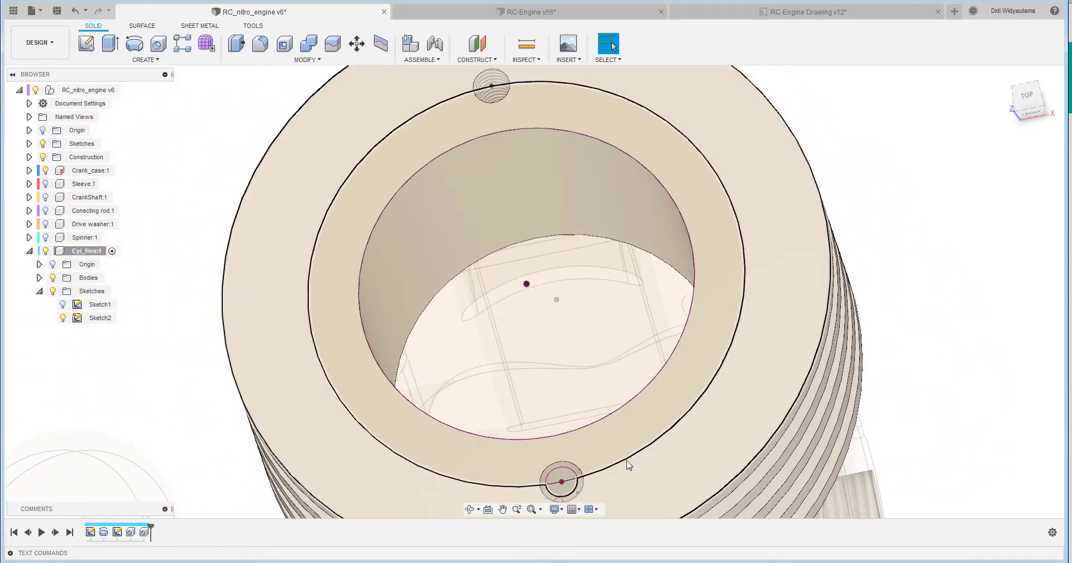
middle_click_drag(627, 461, 584, 465, "shift")
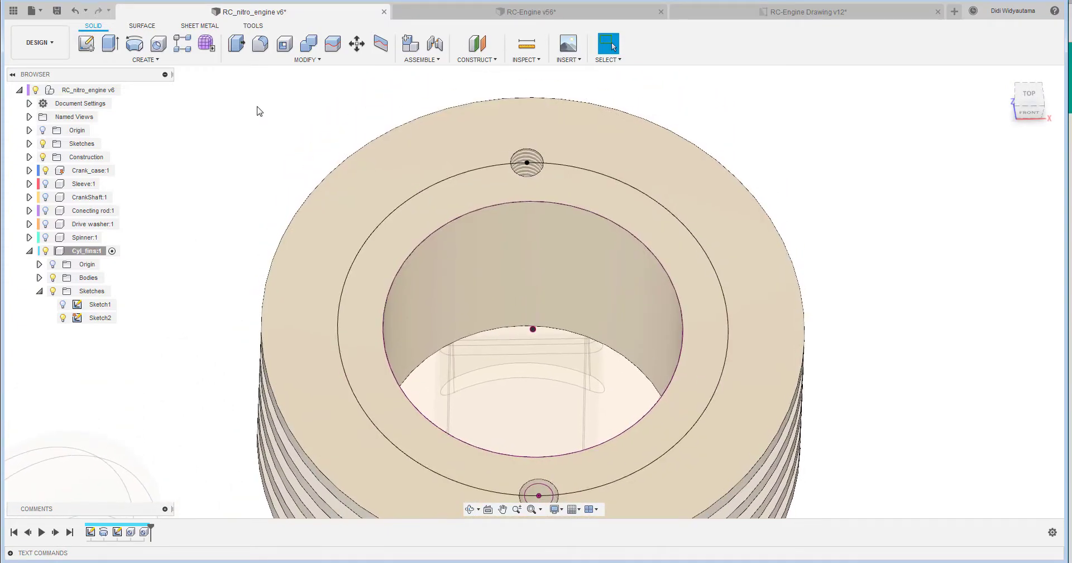
Circular-pattern both hole features around the cylinder bore's axis, using a full pattern with quantity 3.
left_click(145, 59)
mouse_move(155, 318)
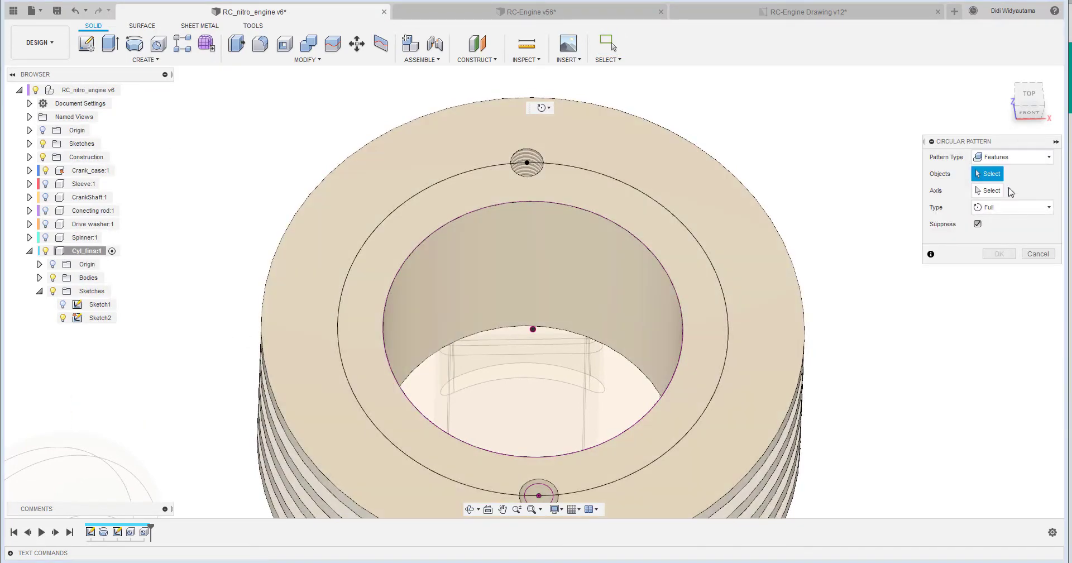
left_click(1008, 157)
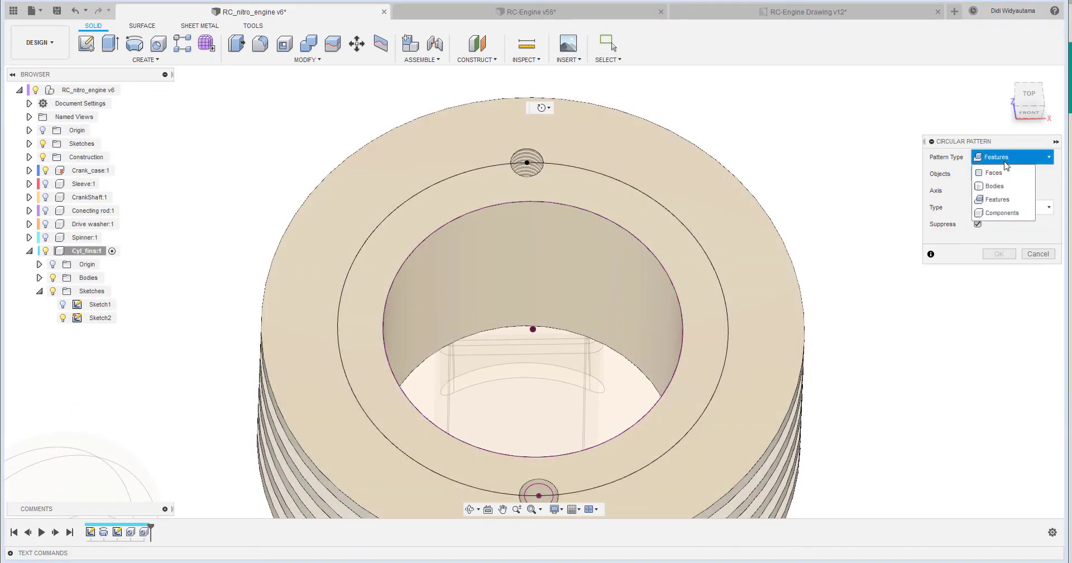
left_click(1000, 199)
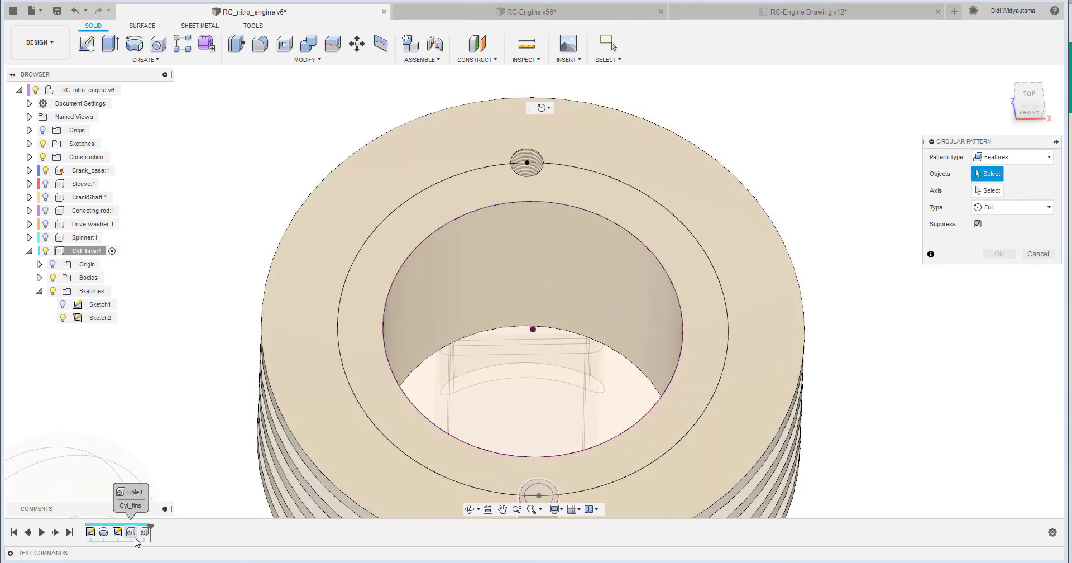
left_click(133, 534)
left_click(145, 534)
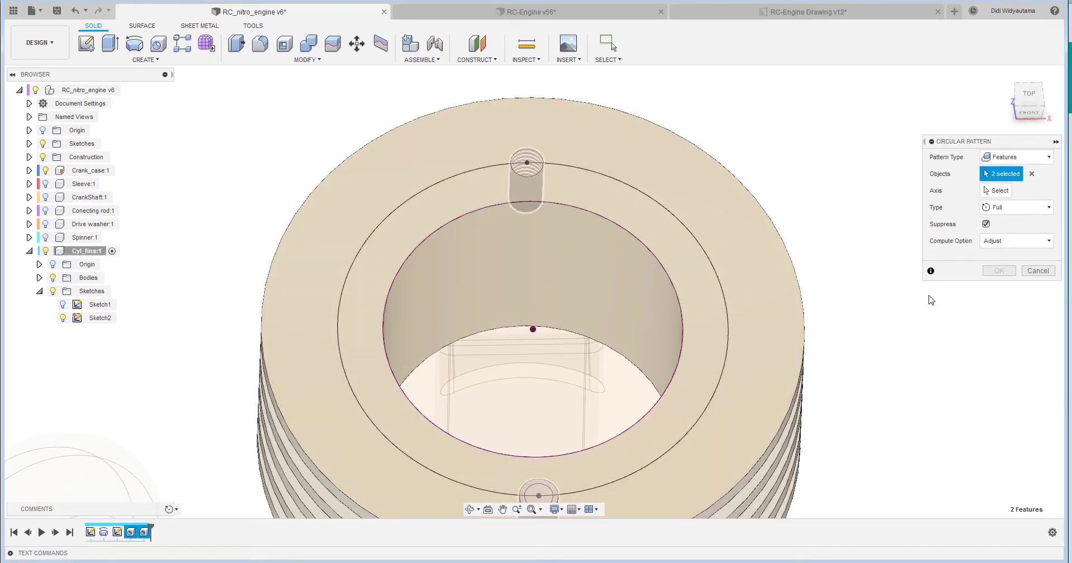
left_click(987, 193)
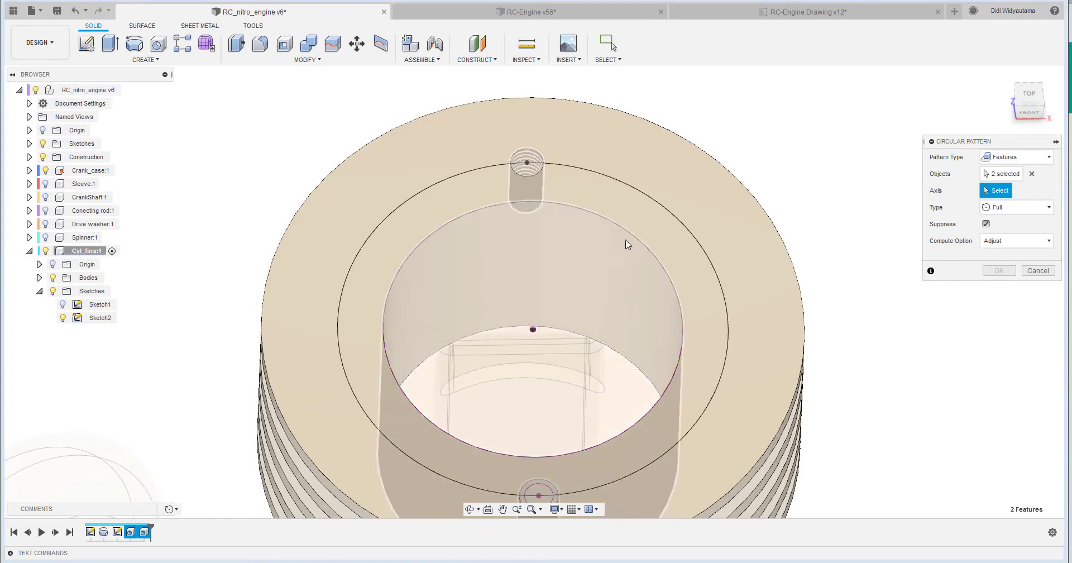
left_click(611, 258)
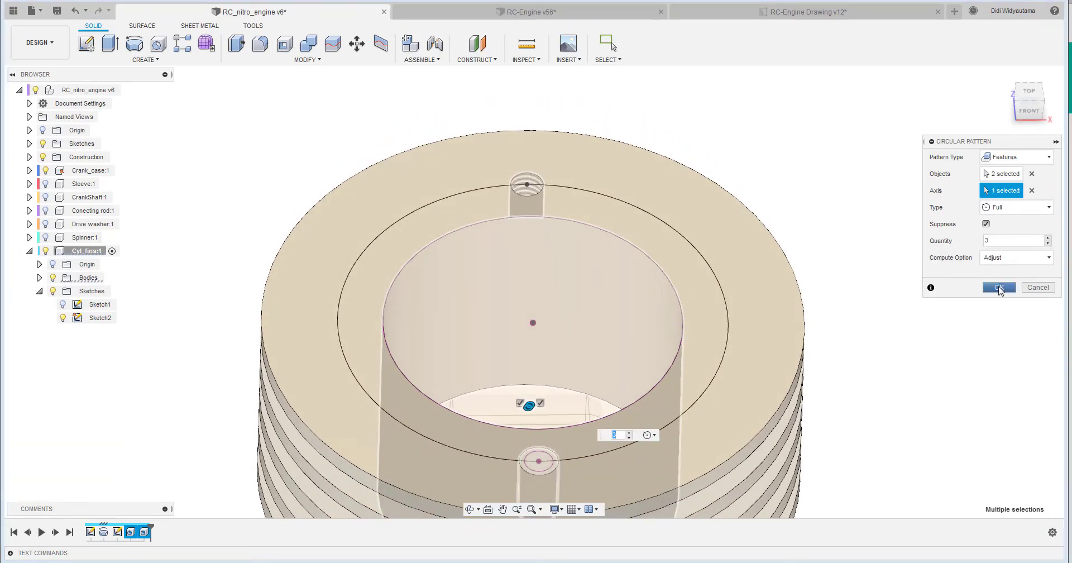
left_click(999, 288)
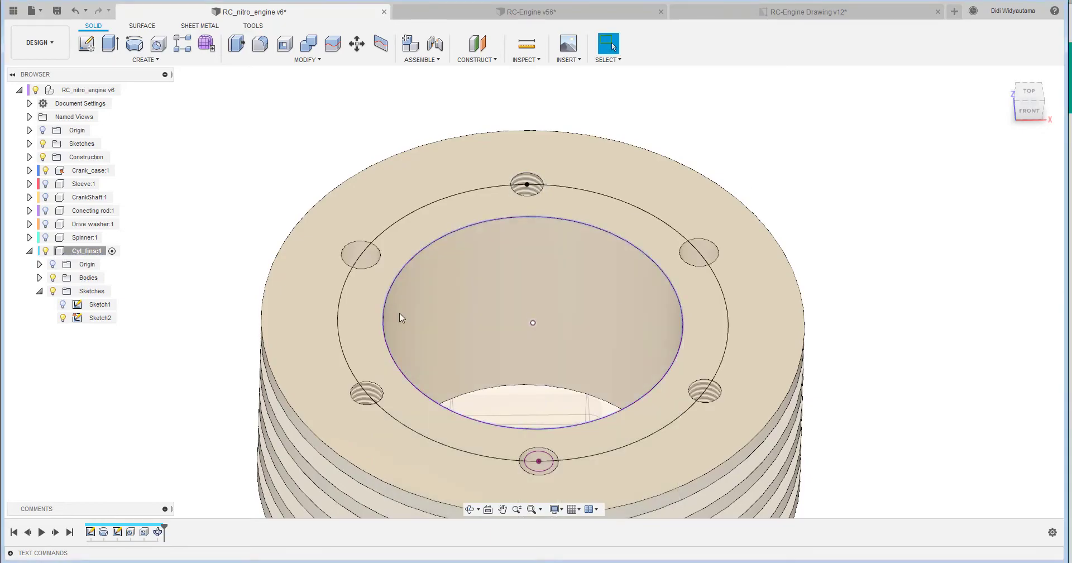
middle_click_drag(400, 317, 748, 246, "shift")
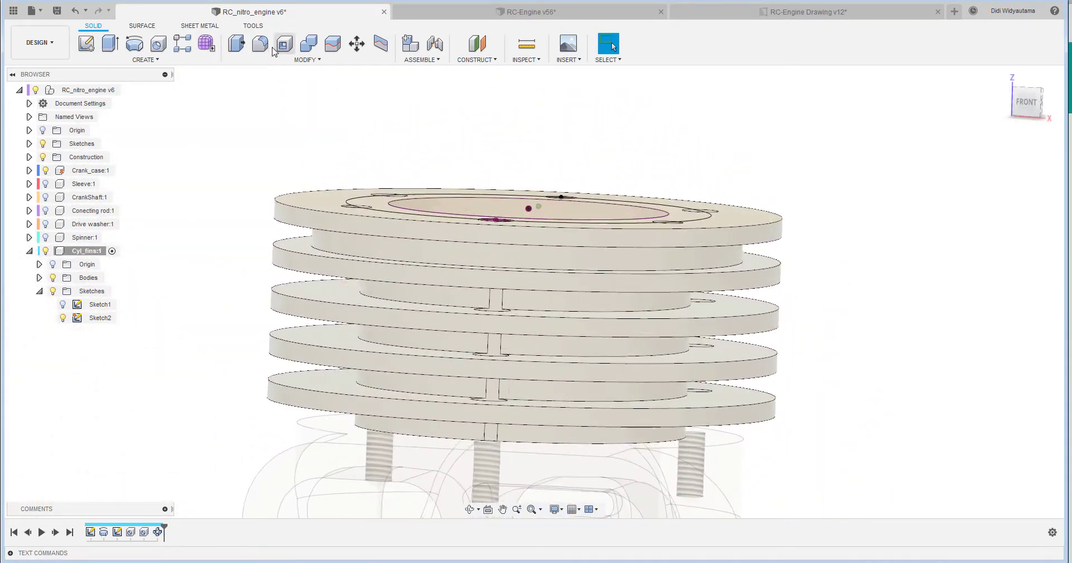
Fillet the upper and lower outer edges of all five fins with a constant radius of 1.75/2 mm.
left_click(260, 44)
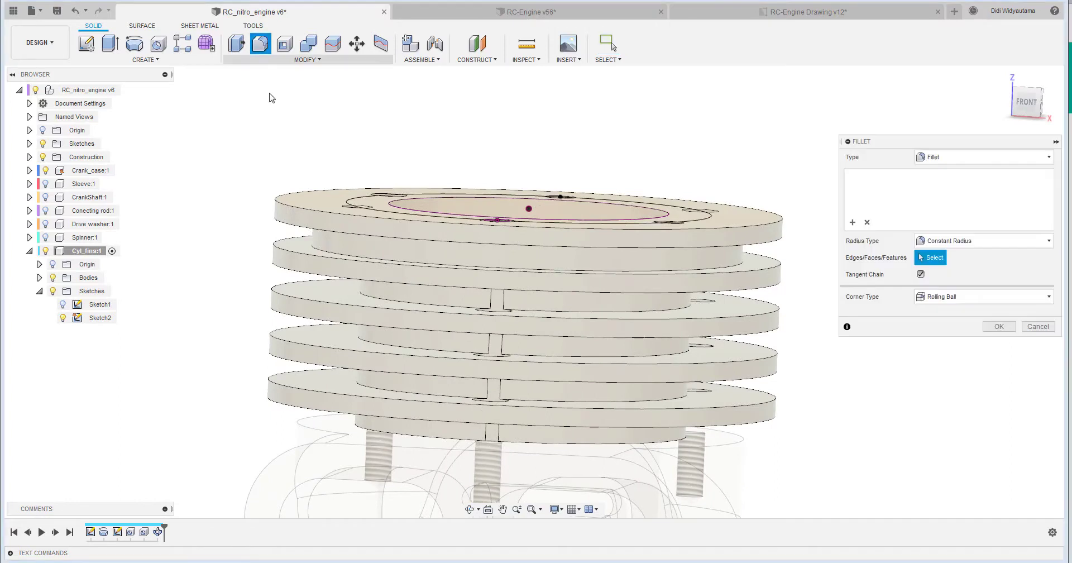
left_click(293, 208)
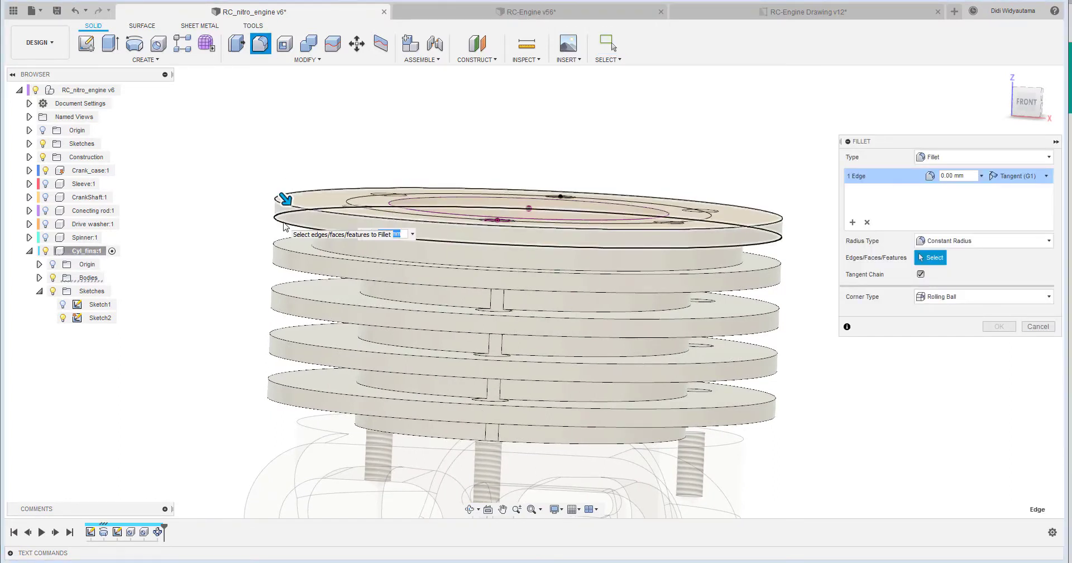
left_click(282, 226)
left_click(275, 258)
left_click(276, 295)
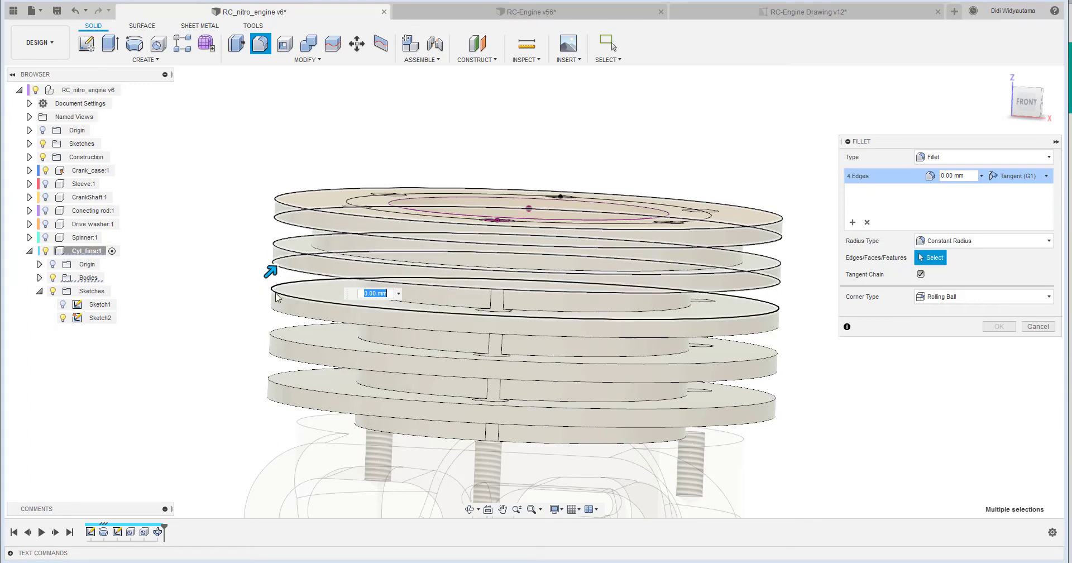
left_click(272, 308)
left_click(271, 334)
left_click(276, 355)
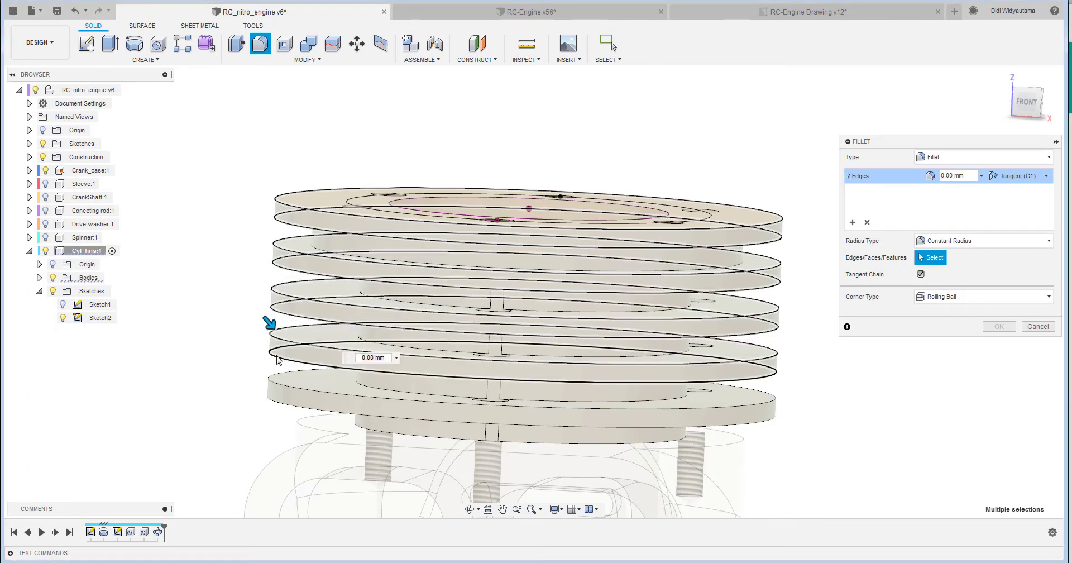
left_click(271, 370)
left_click(269, 388)
left_click(269, 401)
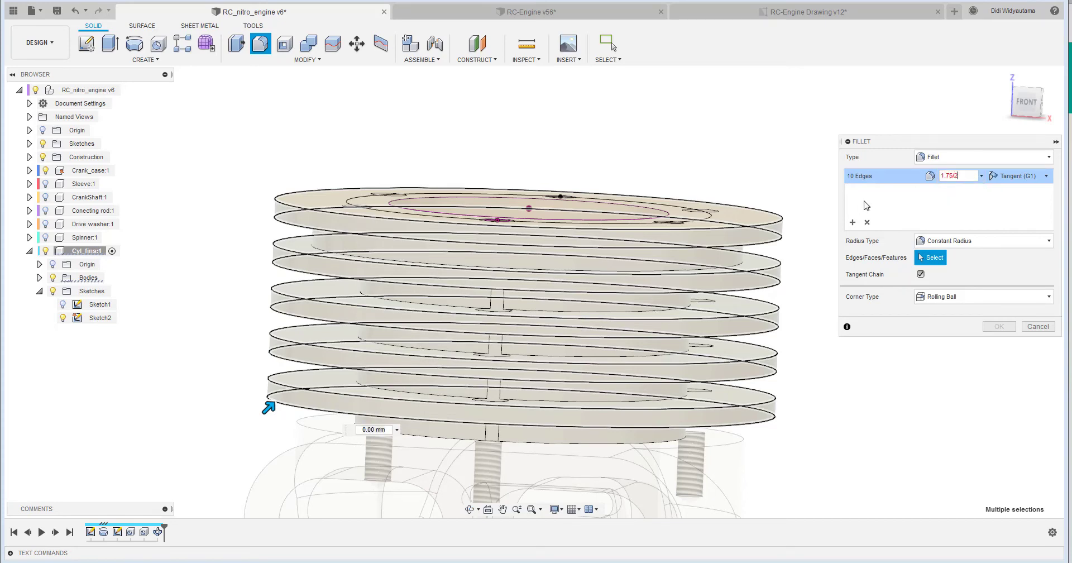
key("Return")
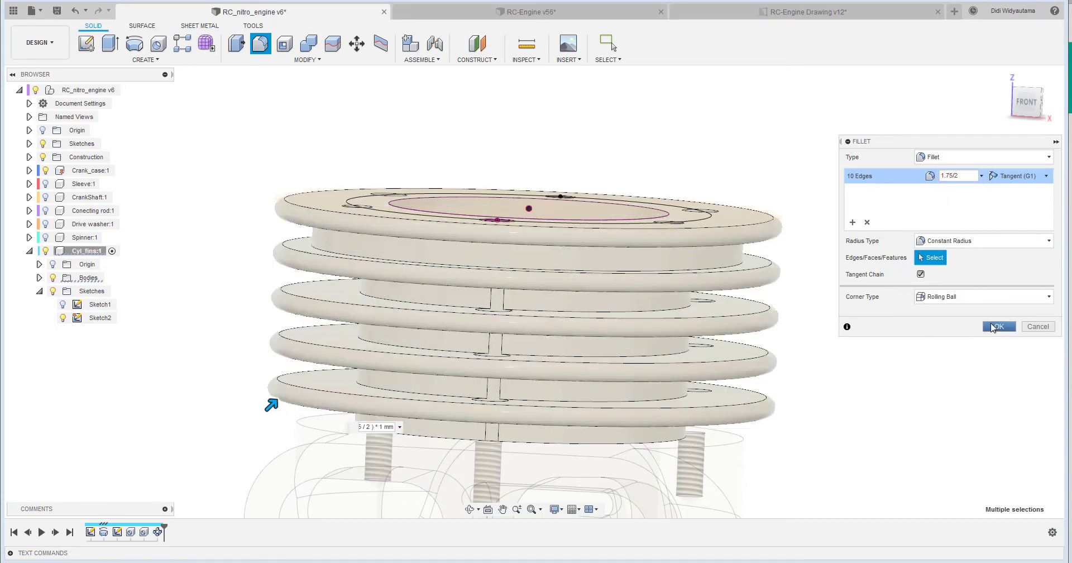
left_click(998, 326)
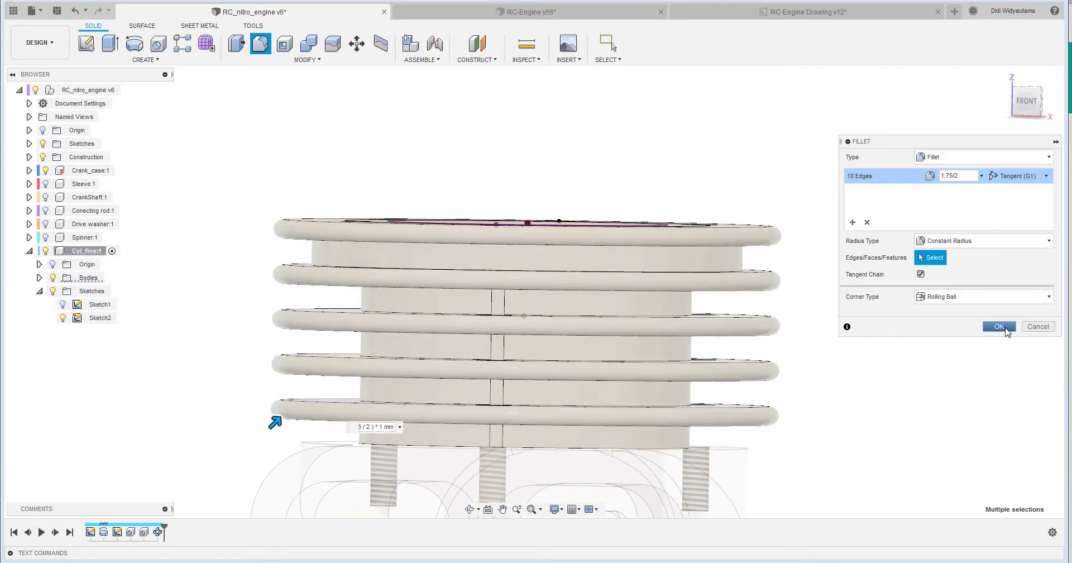
left_click(1000, 326)
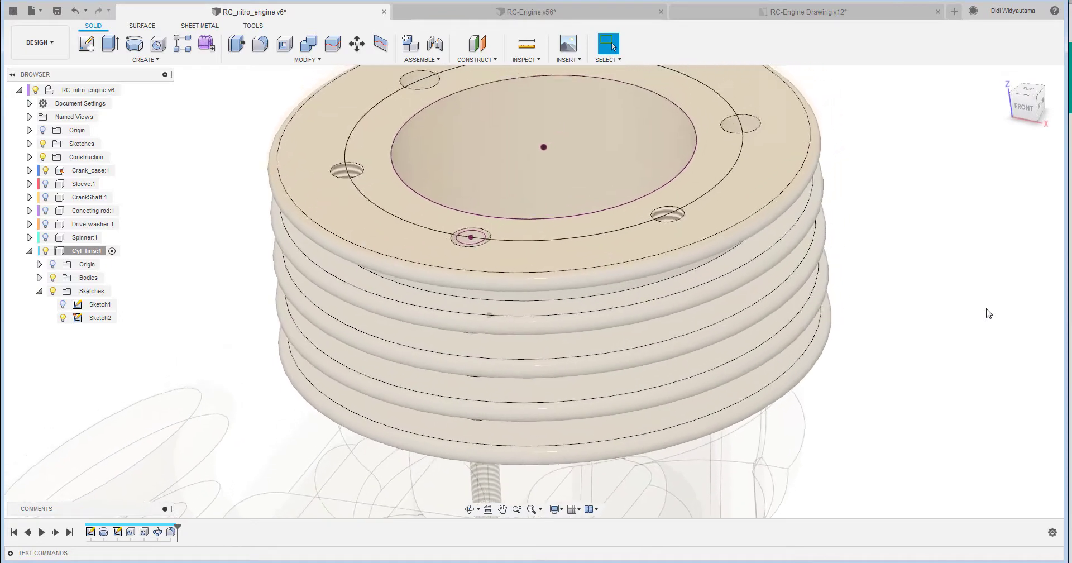
Activate the top-level RC_nitro_engine component and hide Sketch2 of Cyl_fins.
left_click(40, 291)
left_click(30, 252)
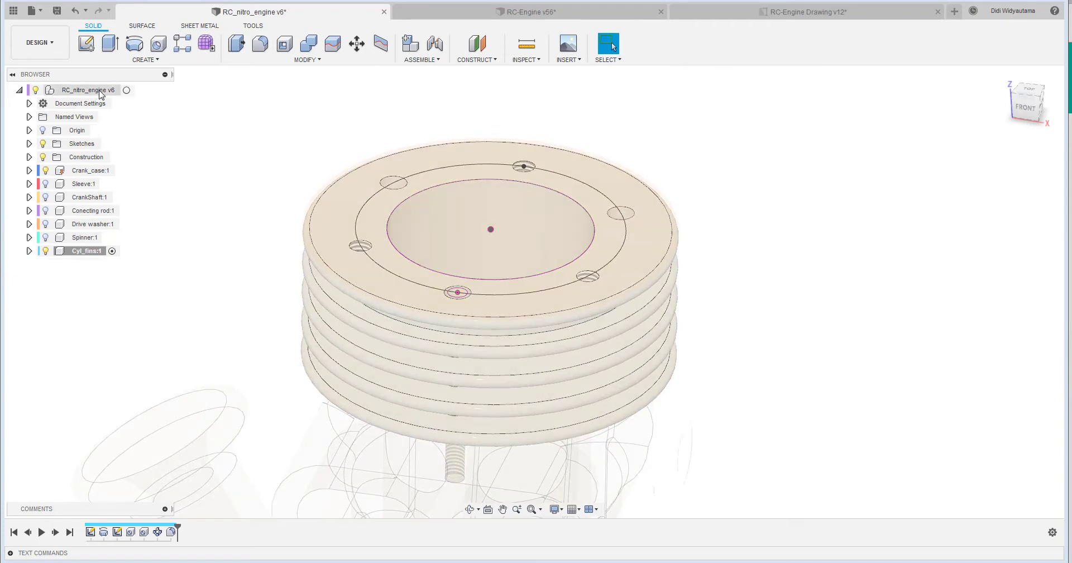
left_click(133, 90)
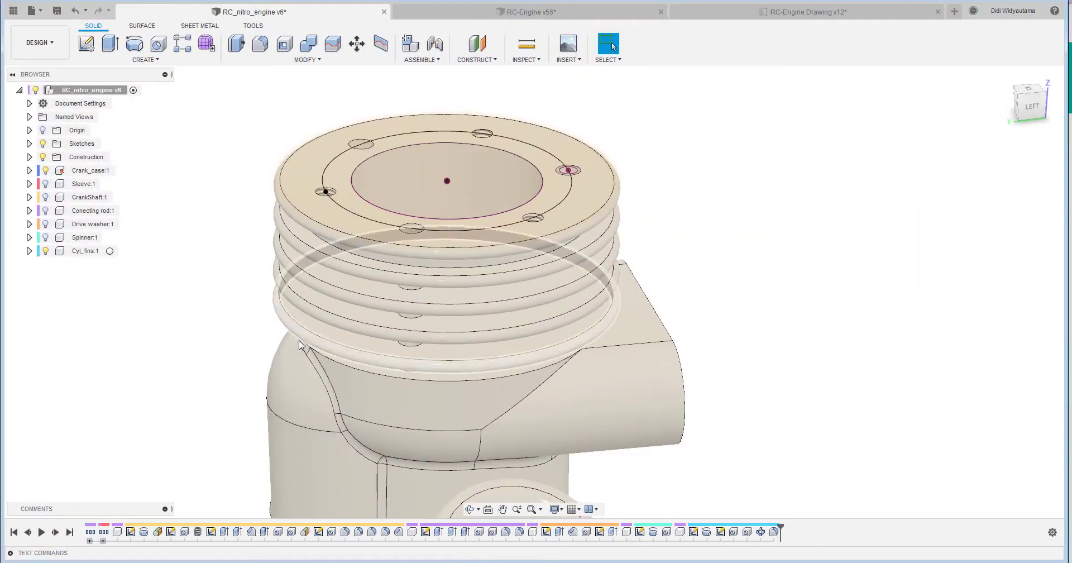
left_click(29, 250)
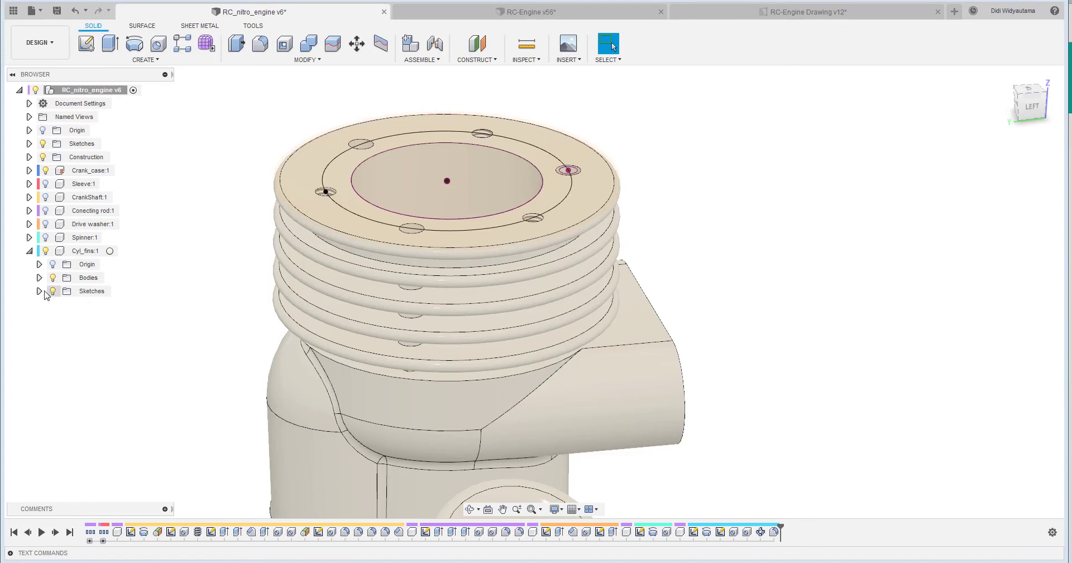
left_click(40, 291)
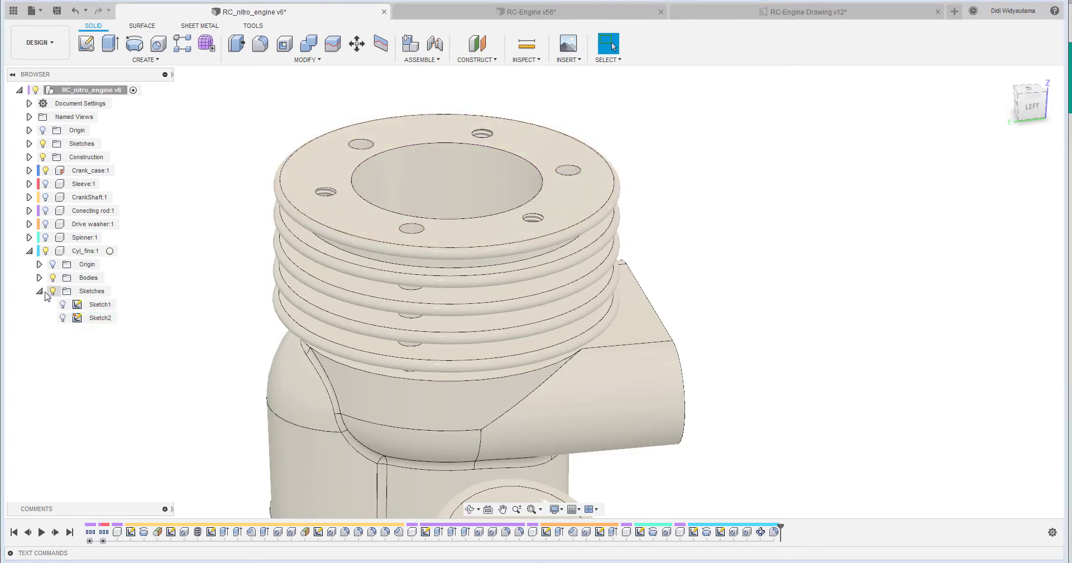
left_click(39, 291)
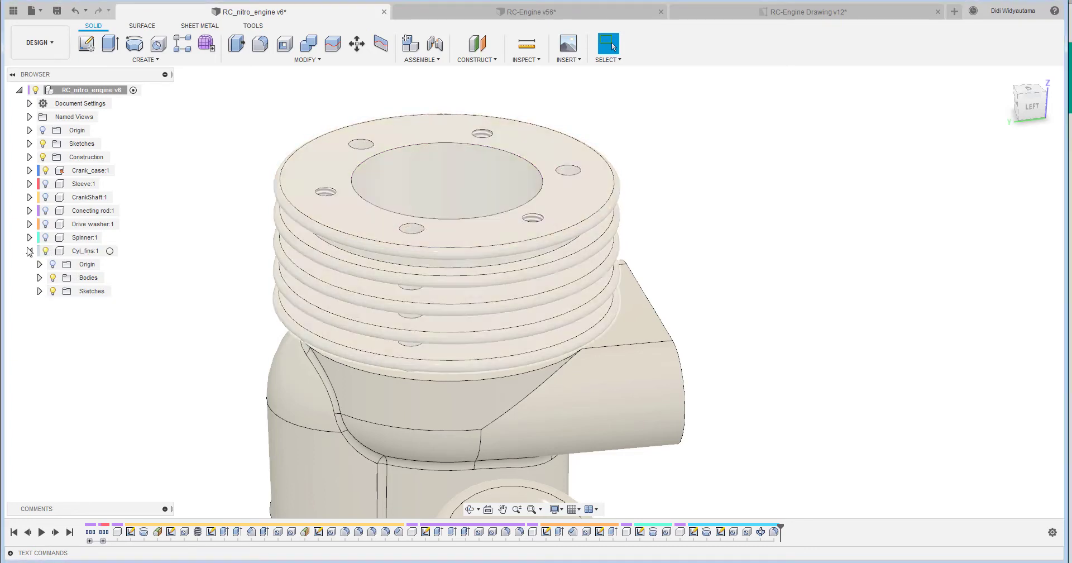
left_click(29, 251)
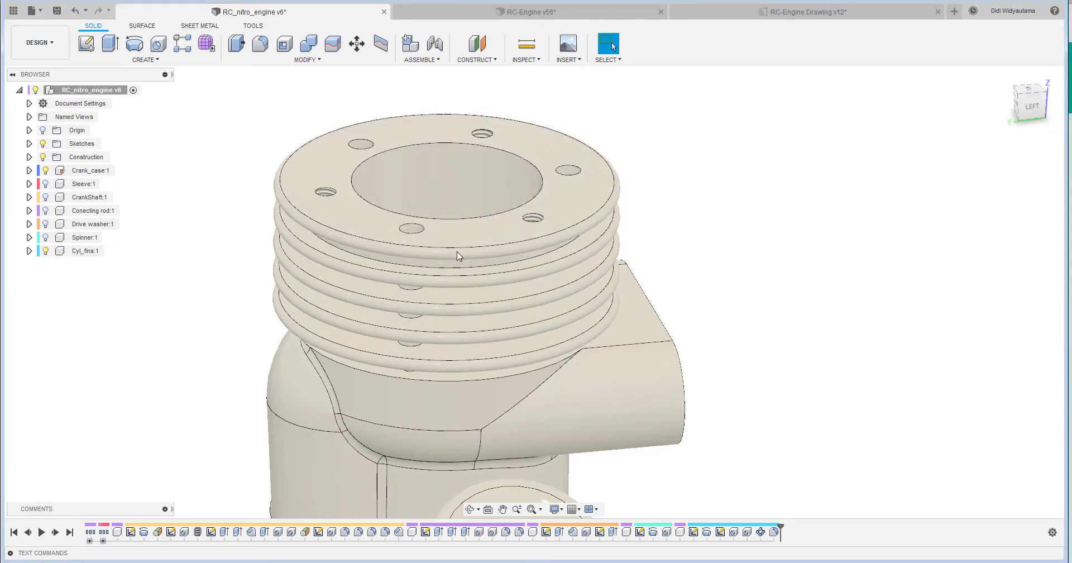
Create and activate a new empty component named Cyl_sleeve under the top-level assembly.
left_click(135, 63)
left_click(139, 73)
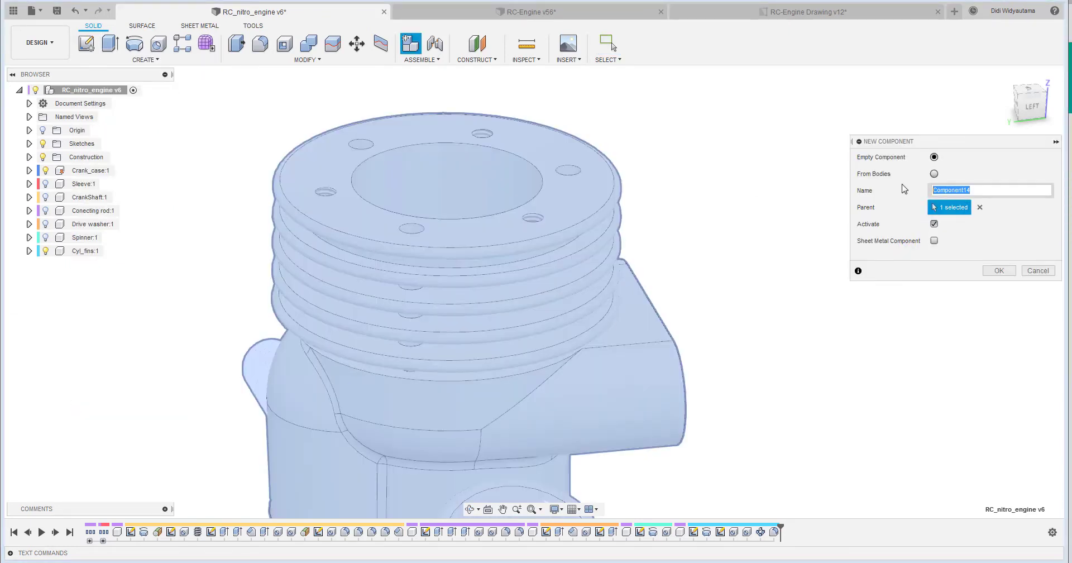
type("ly")
left_click(999, 271)
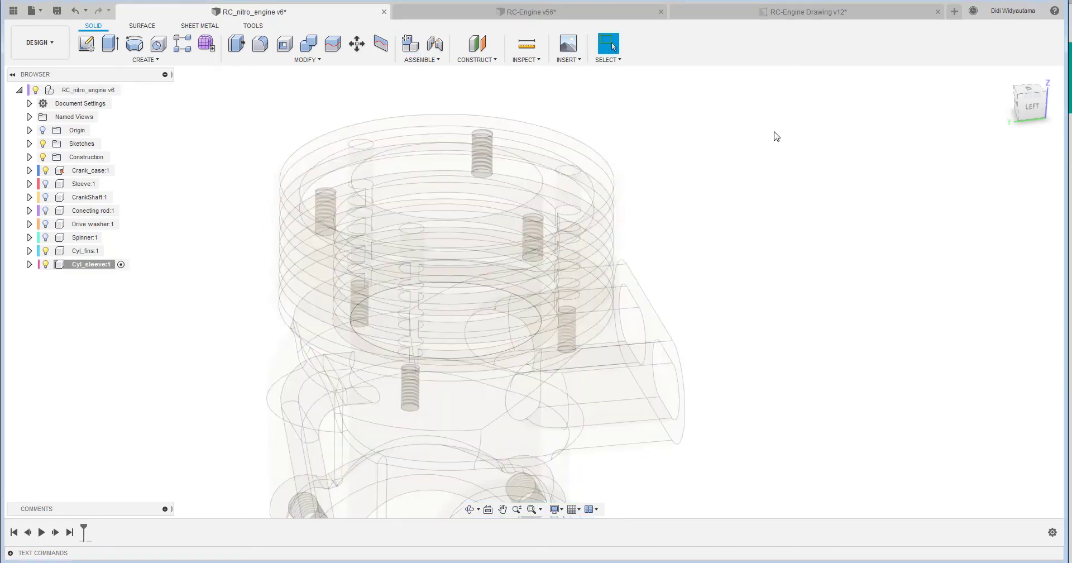
Start a new sketch in Cyl_sleeve on the front XZ plane.
left_click(86, 43)
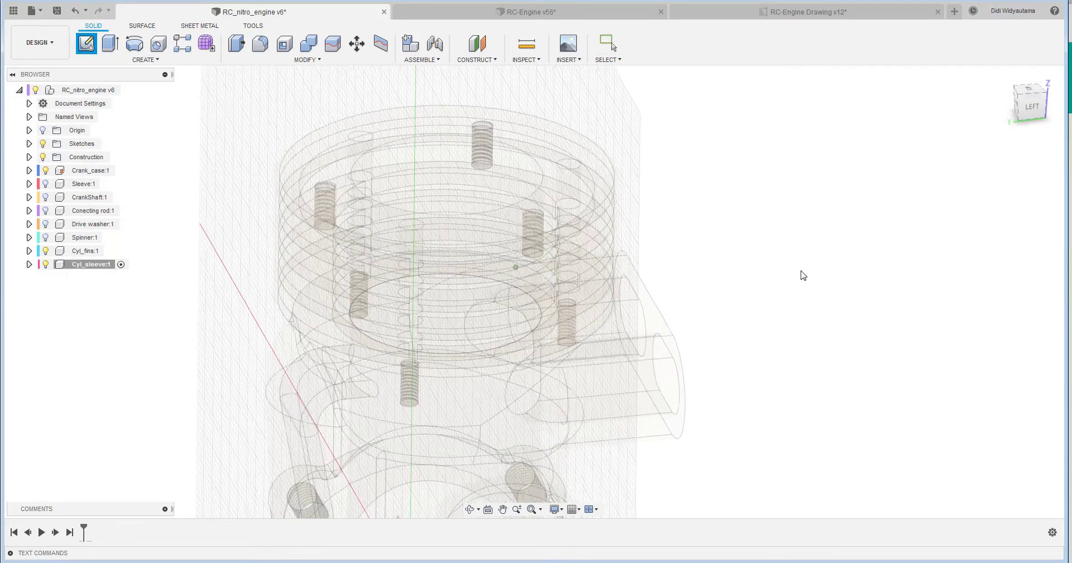
middle_click_drag(779, 357, 932, 249, "shift")
left_click(718, 258)
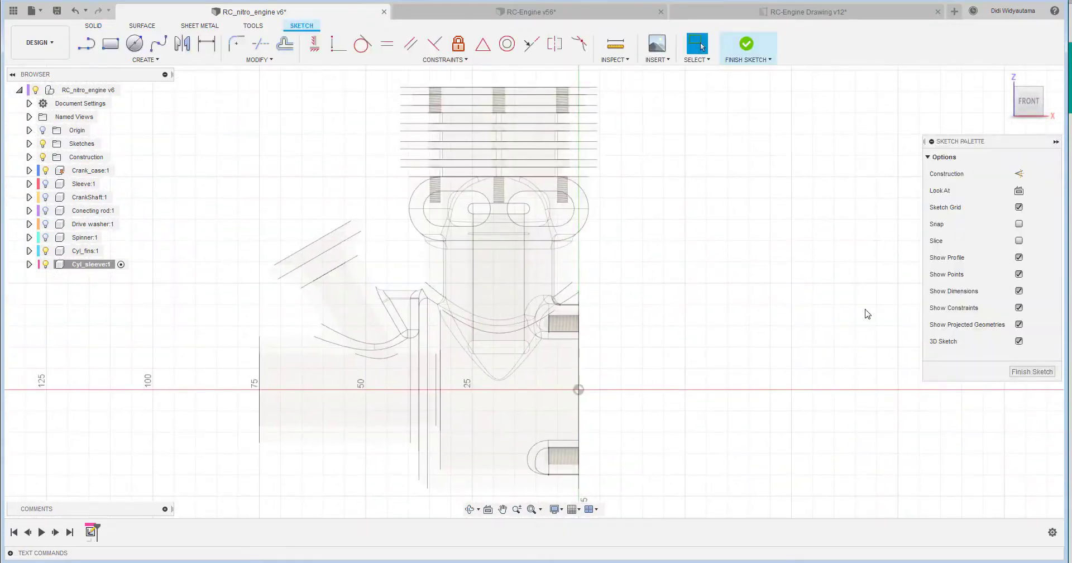
Slice the view at the sketch plane and project the intersection of the Crank_case and Cyl_fins bodies into the sketch.
scroll(540, 161, "up", 5)
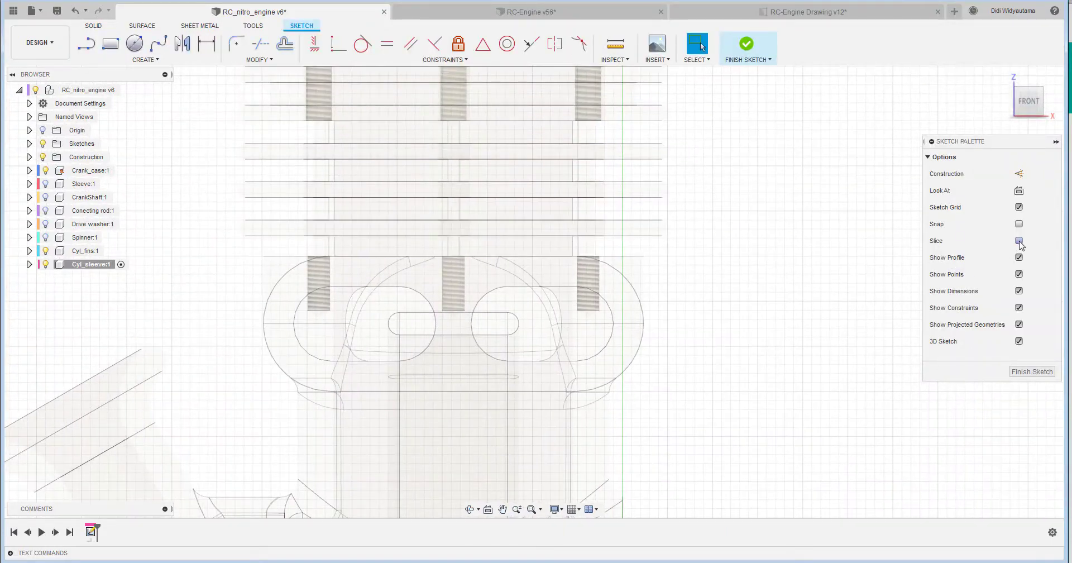
left_click(1019, 241)
left_click(145, 59)
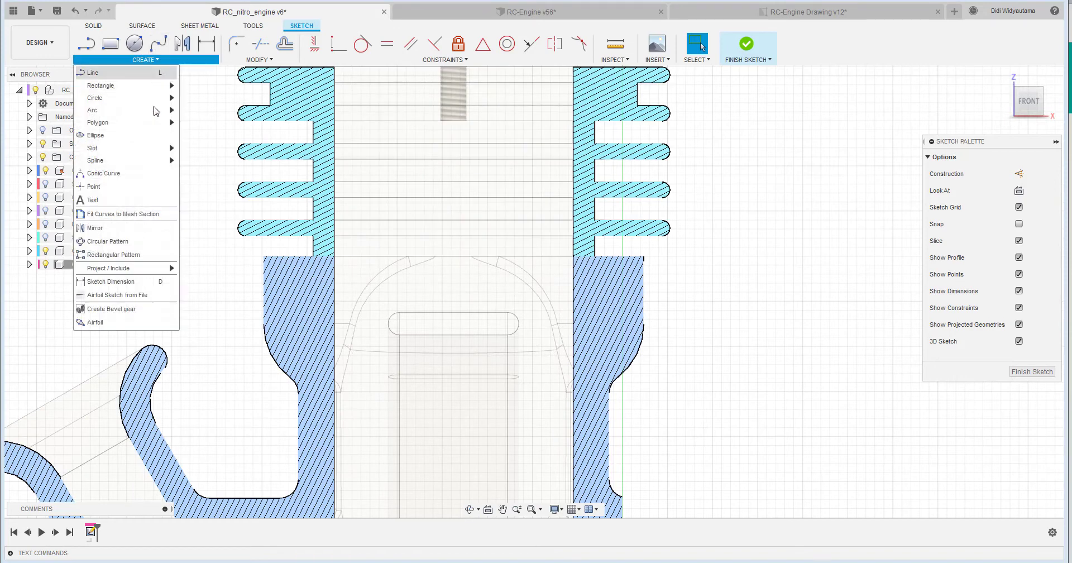
mouse_move(165, 269)
left_click(198, 284)
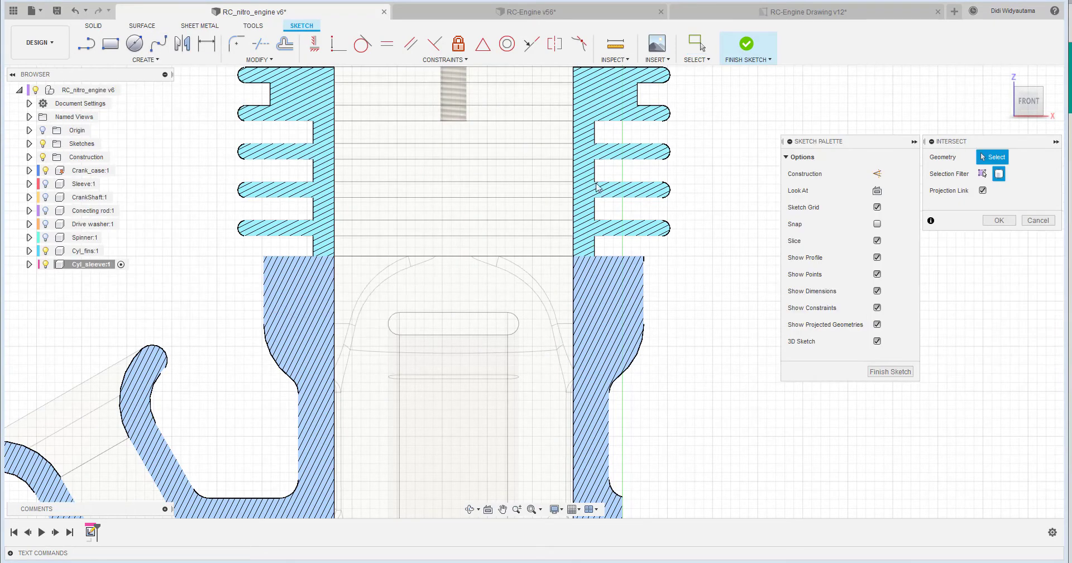
left_click(603, 290)
left_click(603, 289)
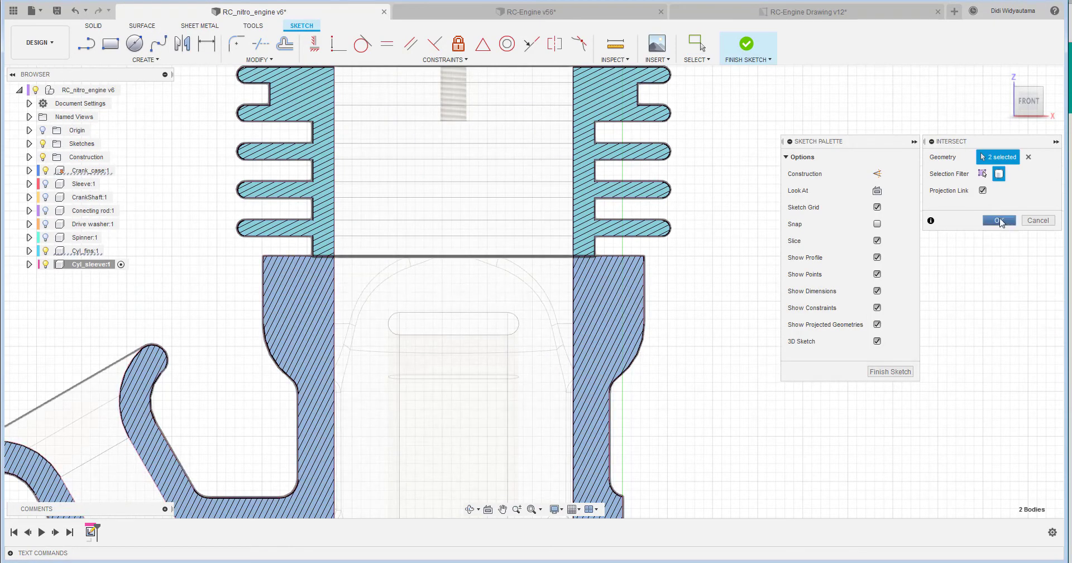
left_click(999, 221)
scroll(427, 336, "up", 3)
scroll(405, 306, "down", 3)
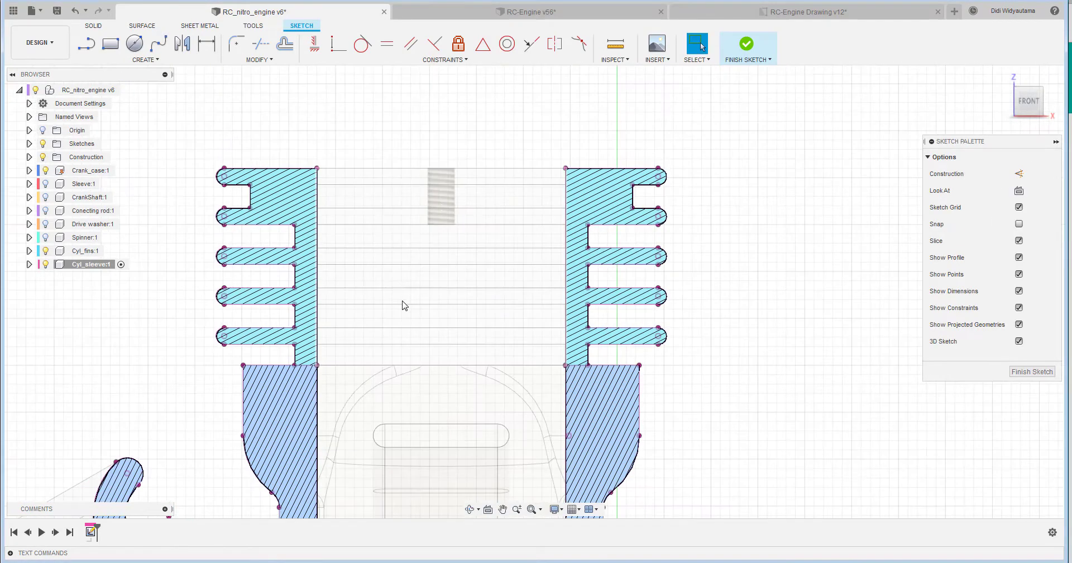
Draw a horizontal line across the top of the Cyl_fins bore between its upper corners and make it a construction line.
key("l")
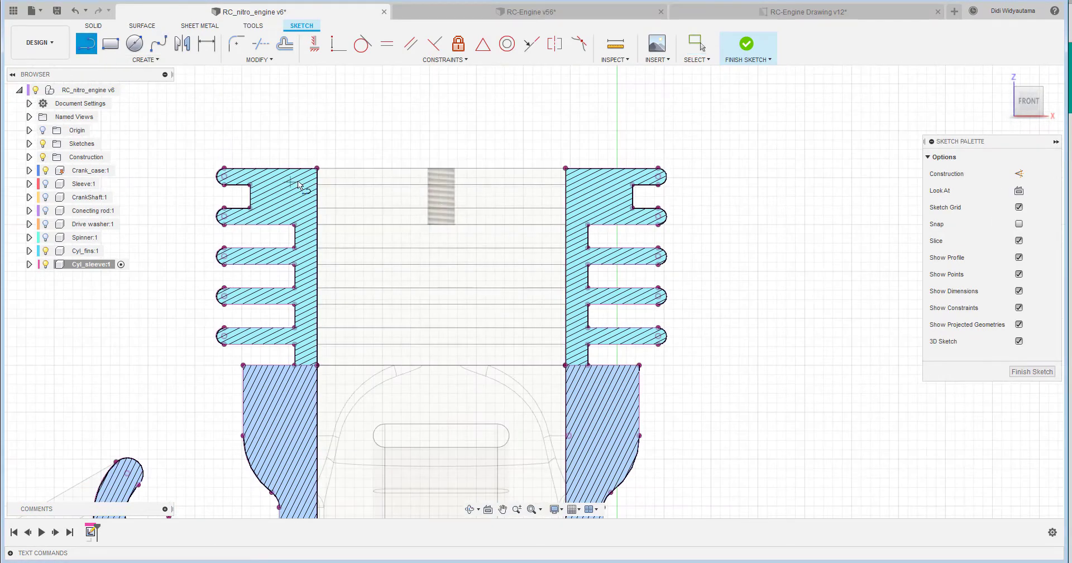
left_click(317, 169)
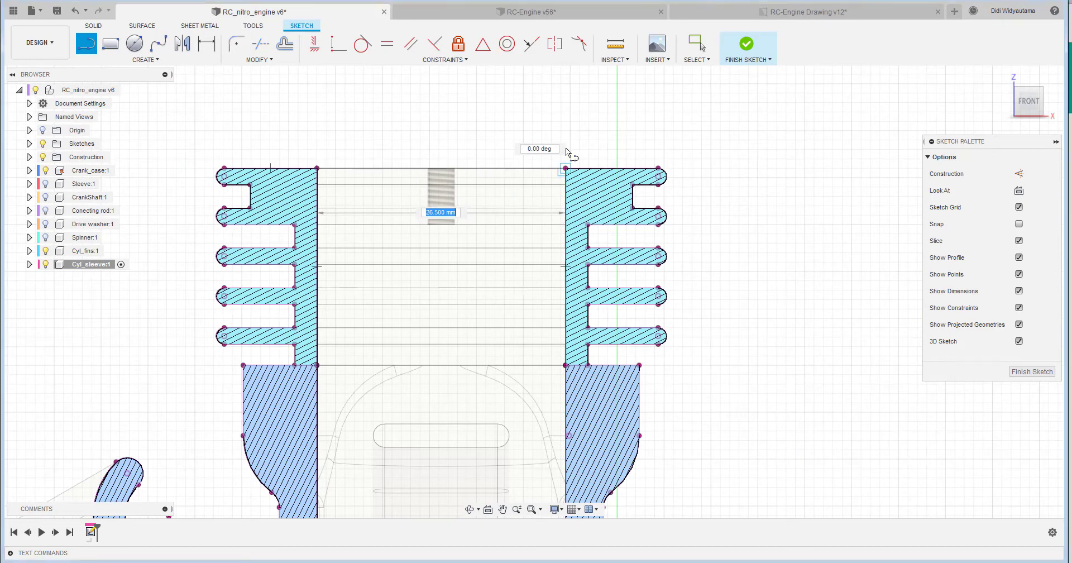
right_click(552, 105)
left_click(529, 154)
left_click(485, 169)
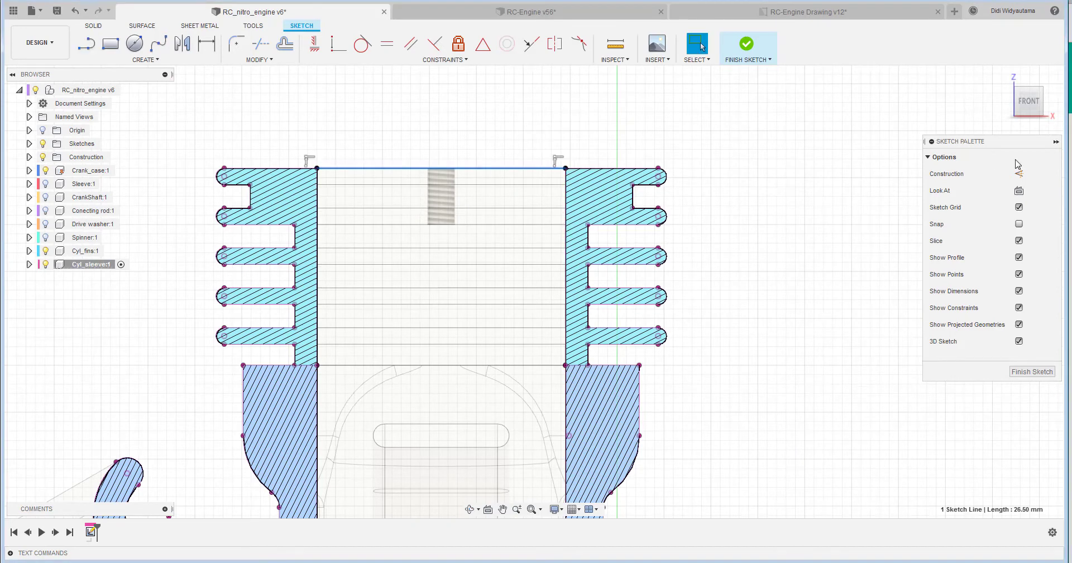
left_click(1019, 174)
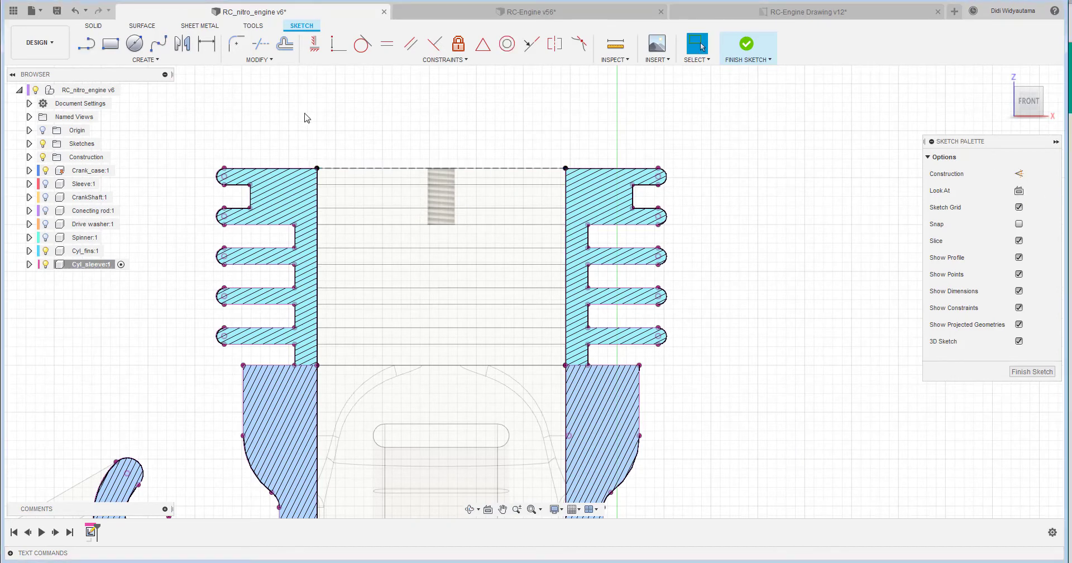
Draw a vertical construction centerline about 28.5 mm long downward from the midpoint of the horizontal construction line.
left_click(87, 44)
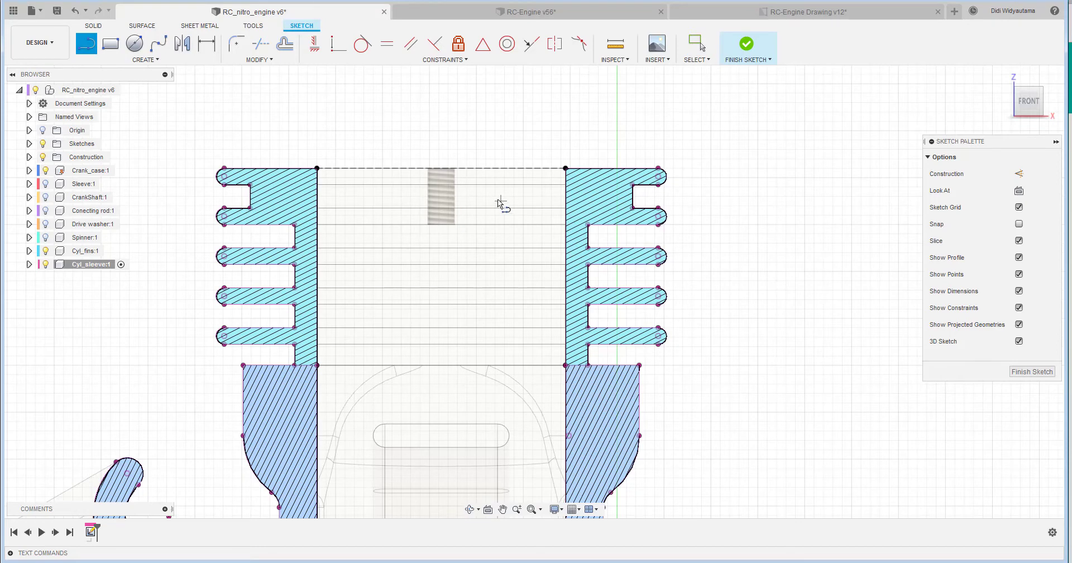
left_click(441, 169)
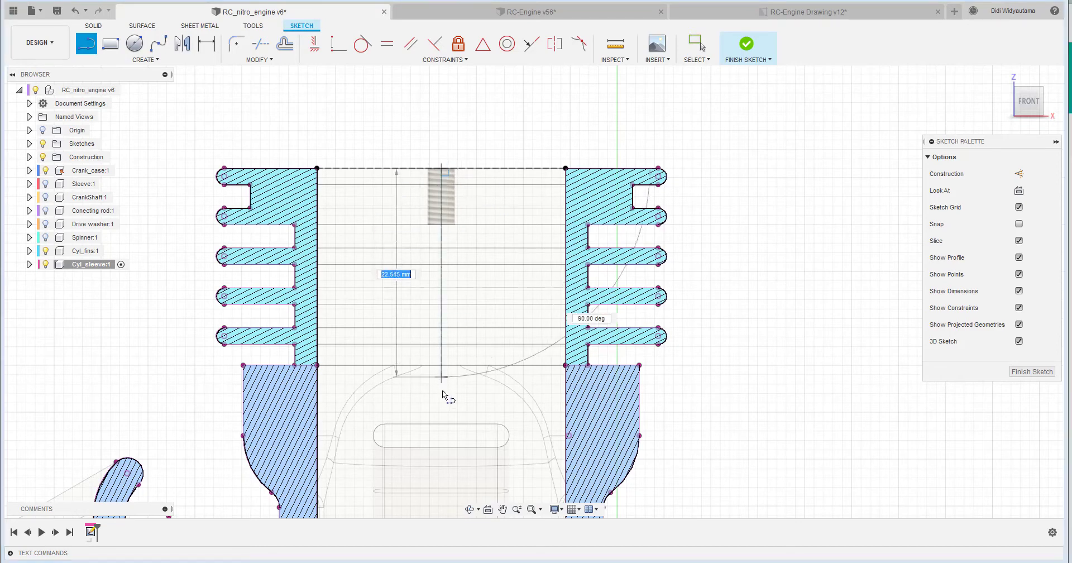
left_click(443, 436)
right_click(481, 402)
left_click(523, 403)
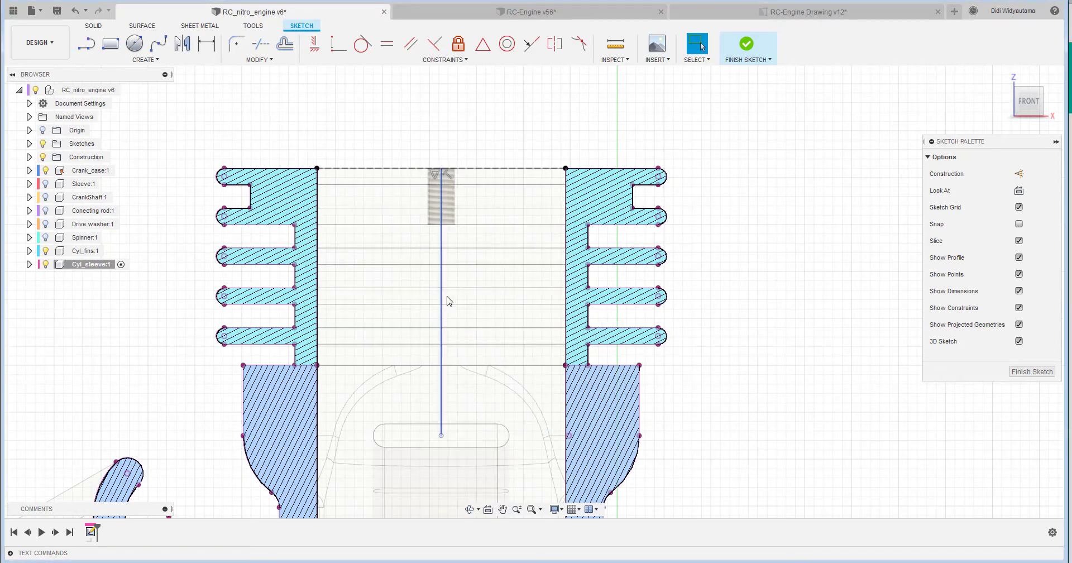
left_click(441, 287)
left_click(1020, 173)
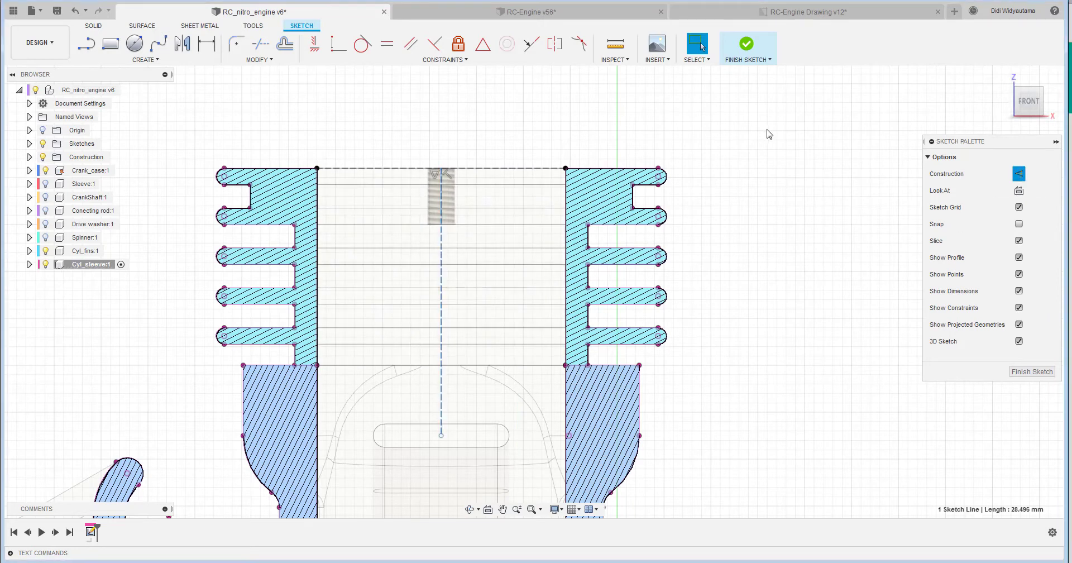
left_click(769, 132)
Sketch the sleeve's flange outline about 2.15 mm above the top fin, continuing into a 50 mm vertical inner wall inside the bore.
left_click(86, 44)
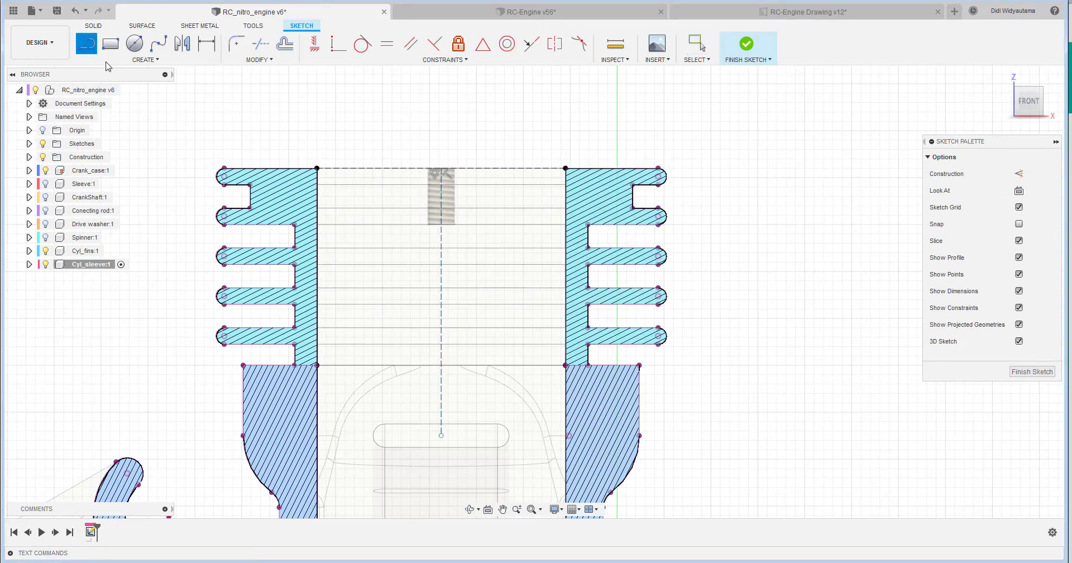
left_click(285, 148)
middle_click_drag(371, 360, 347, 136)
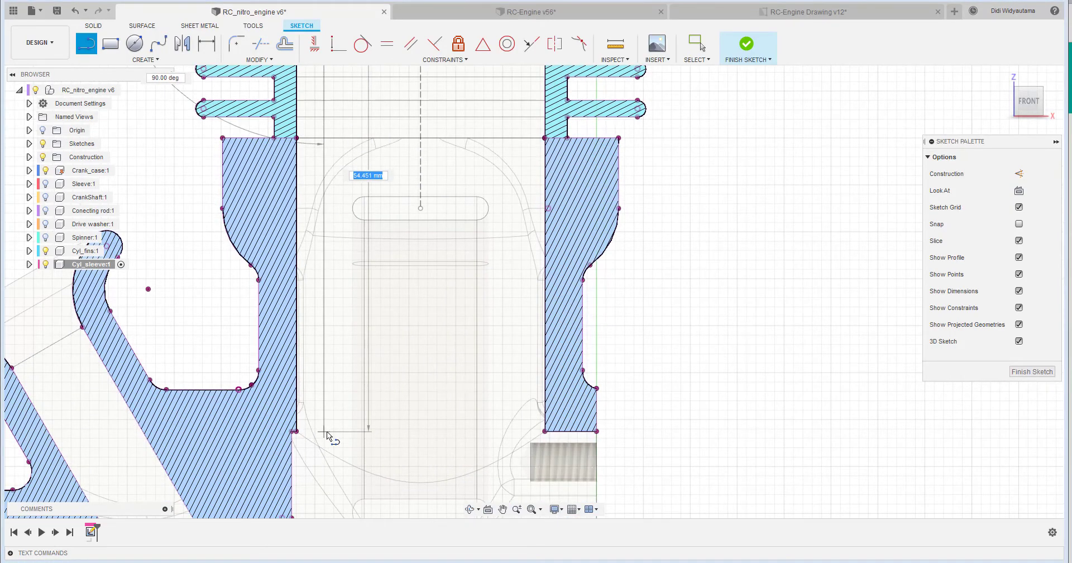
scroll(327, 433, "down", 2)
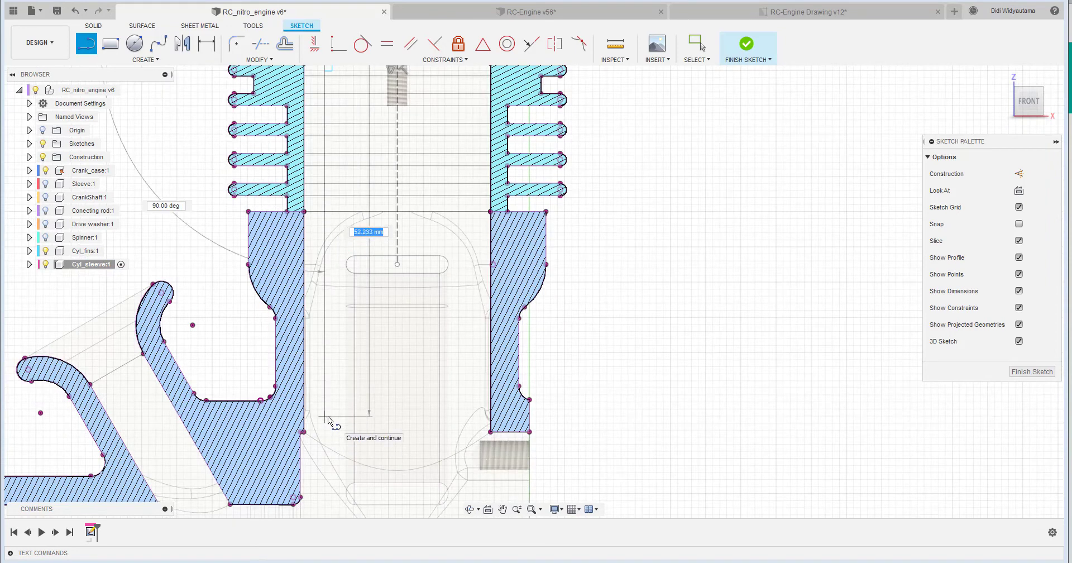
key("Return")
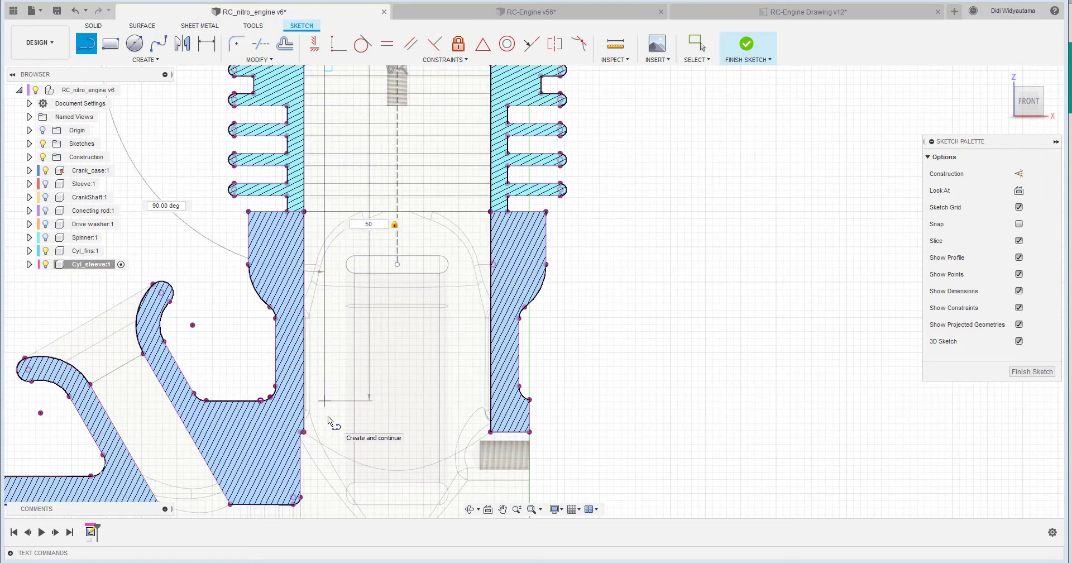
key("Return")
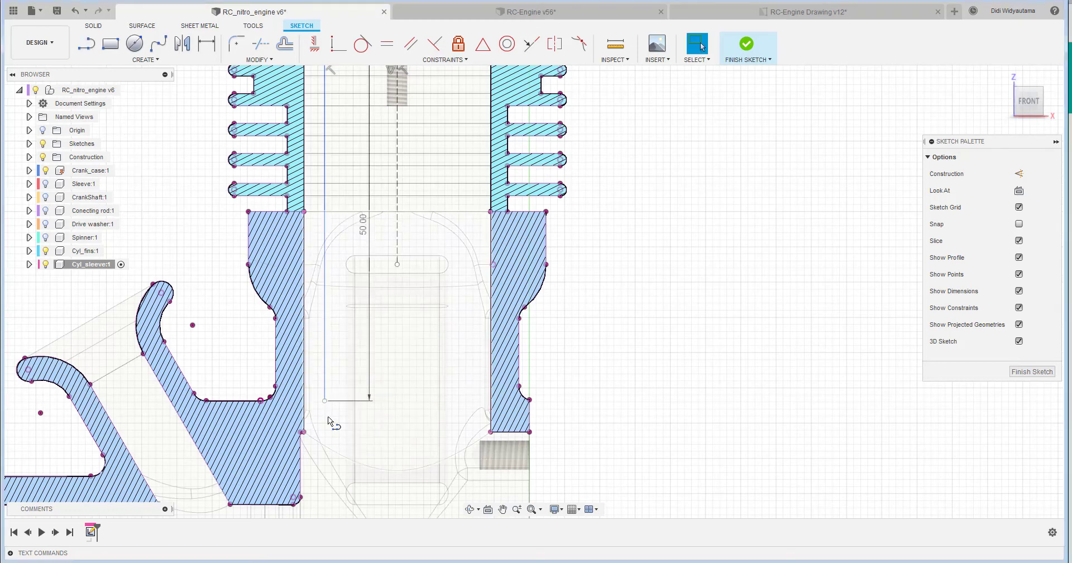
Close the sleeve profile with a horizontal line from the inner wall's lower end to the crankcase bore wall.
left_click(96, 49)
scroll(309, 422, "up", 3)
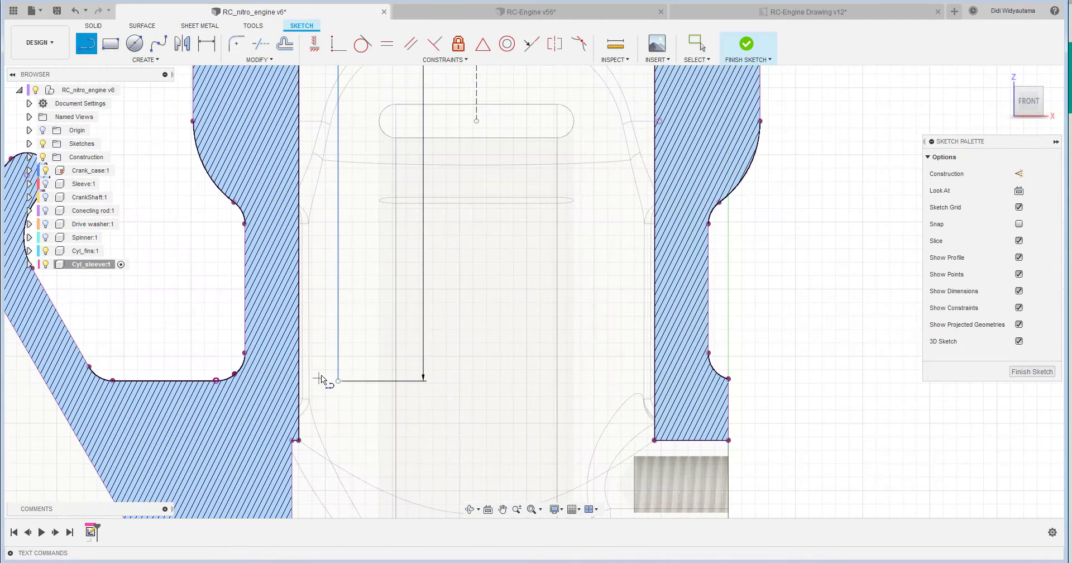
left_click(337, 381)
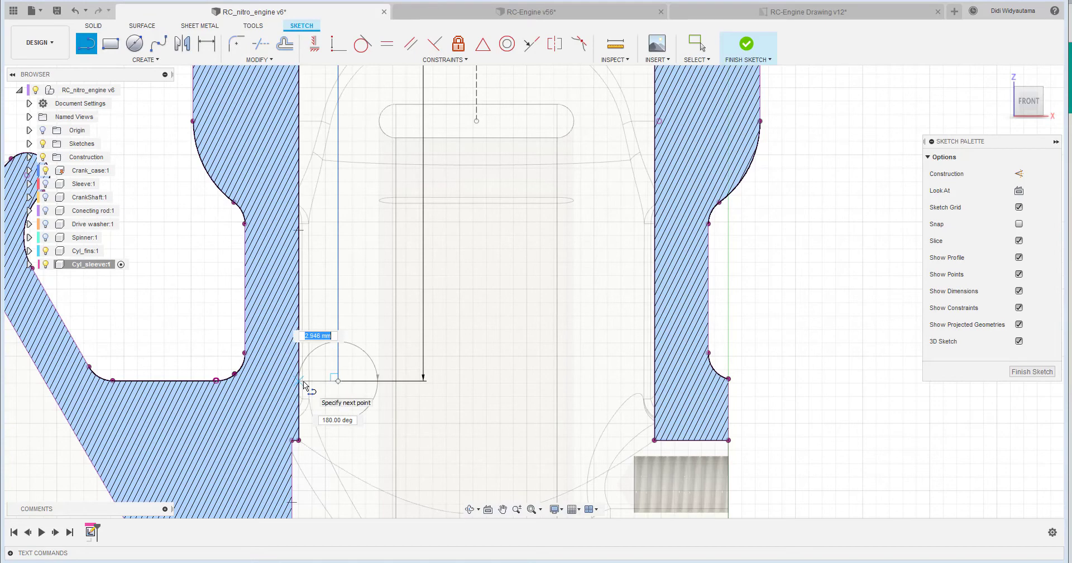
left_click(299, 381)
right_click(406, 297)
left_click(449, 296)
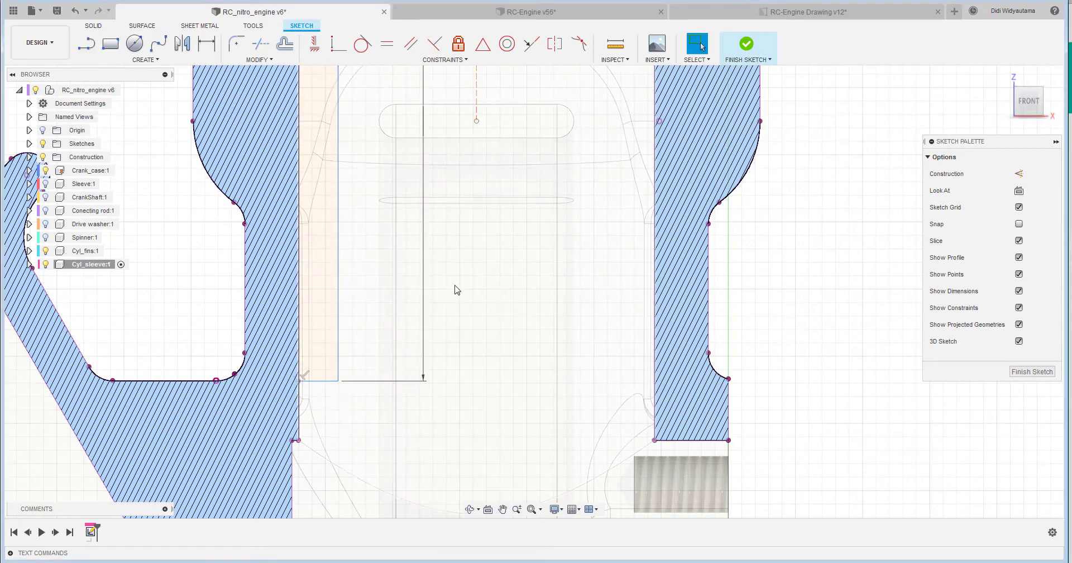
Dimension the sleeve's inner wall about the centerline as a 23.45 mm diameter.
scroll(463, 313, "down", 3)
middle_click_drag(471, 338, 451, 484)
scroll(451, 484, "down", 2)
scroll(429, 236, "up", 4)
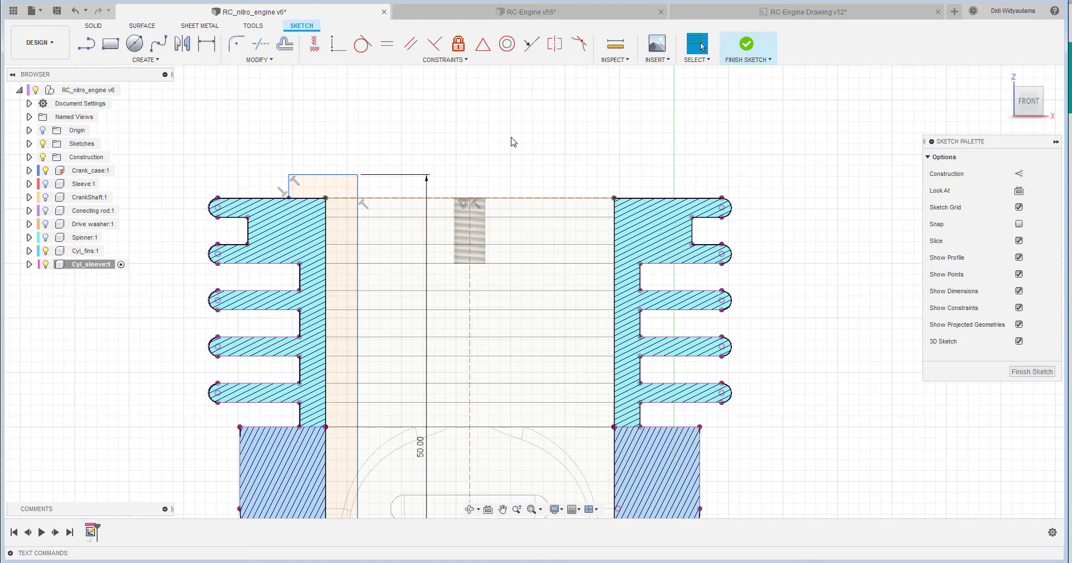
left_click(206, 43)
left_click(470, 230)
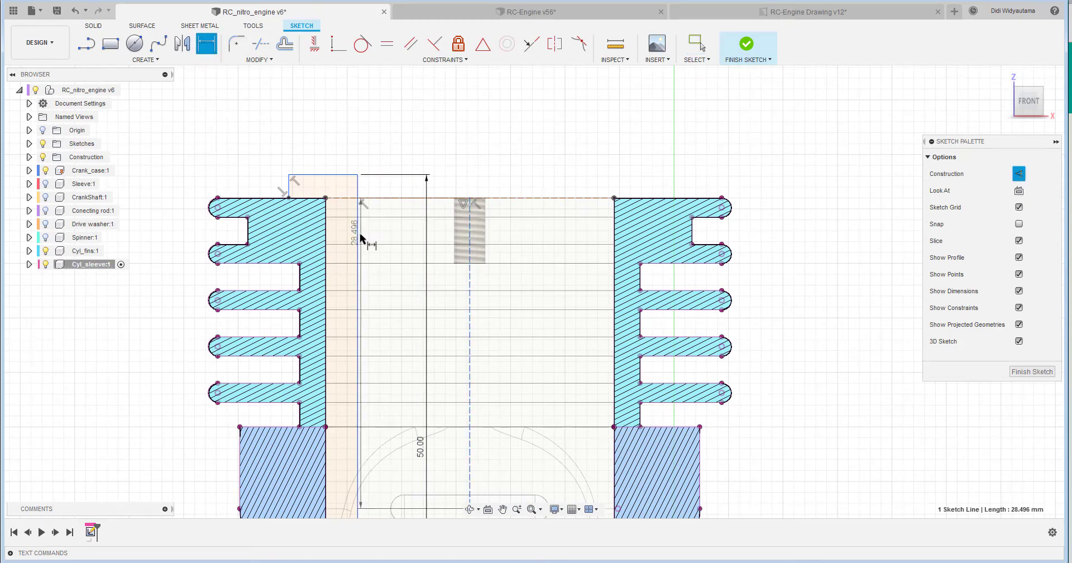
left_click(360, 237)
right_click(445, 135)
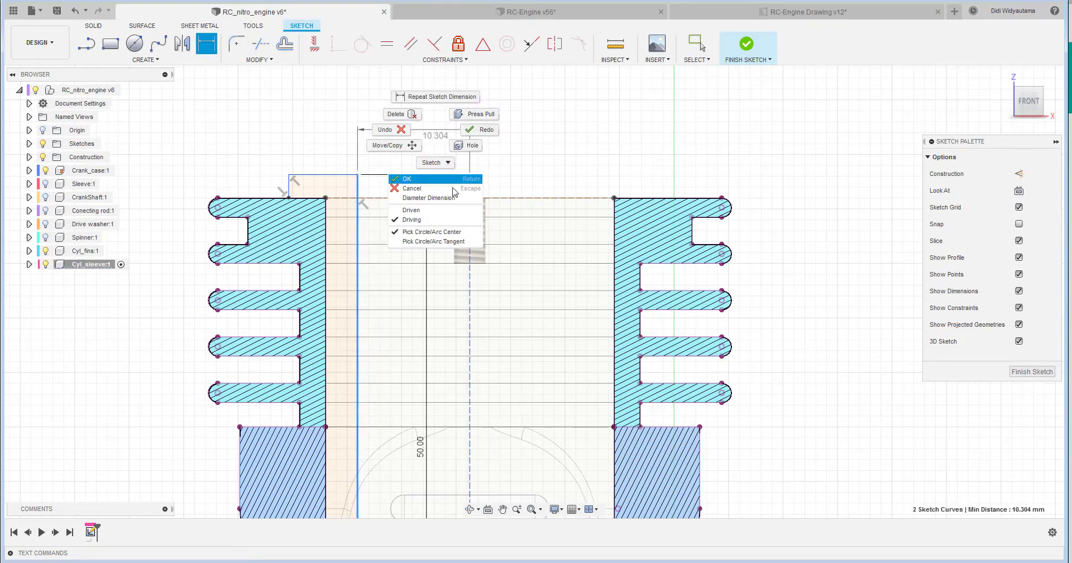
left_click(416, 194)
left_click(460, 134)
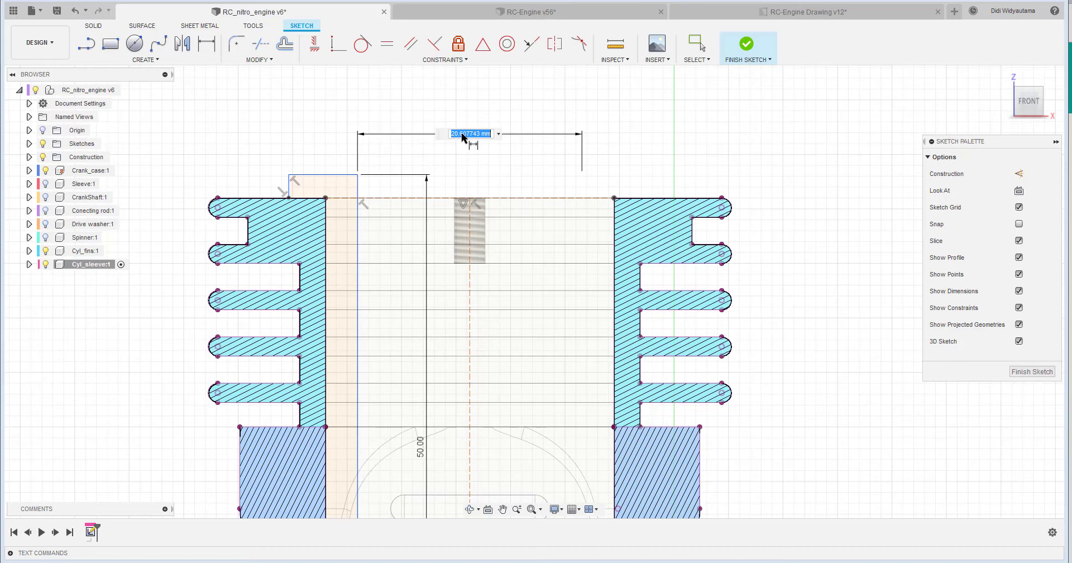
type("23.45")
key("Return")
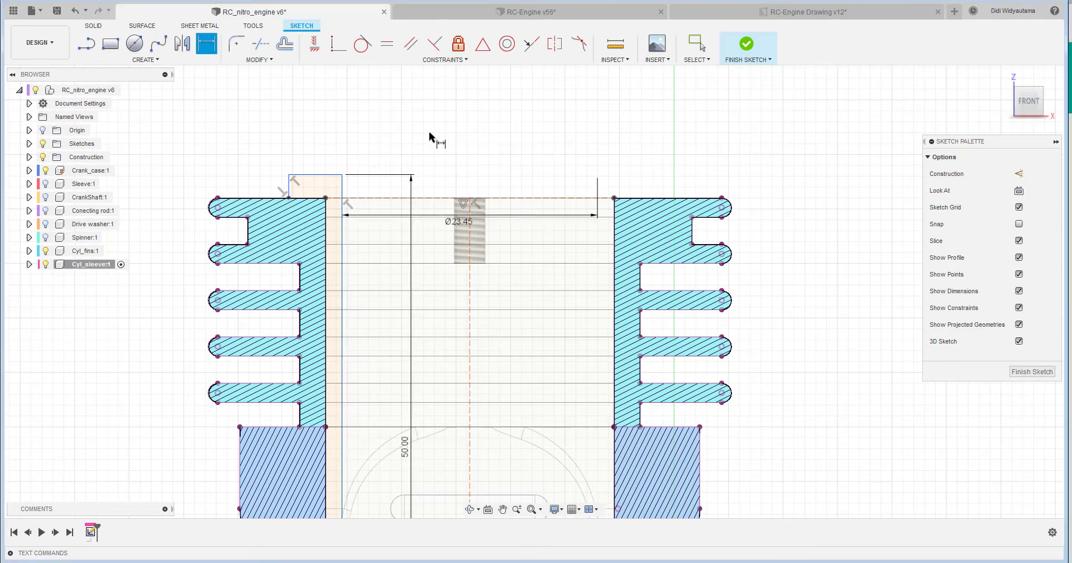
Dimension the height of the sleeve's flange above the top fin as 1.5 mm.
left_click(290, 185)
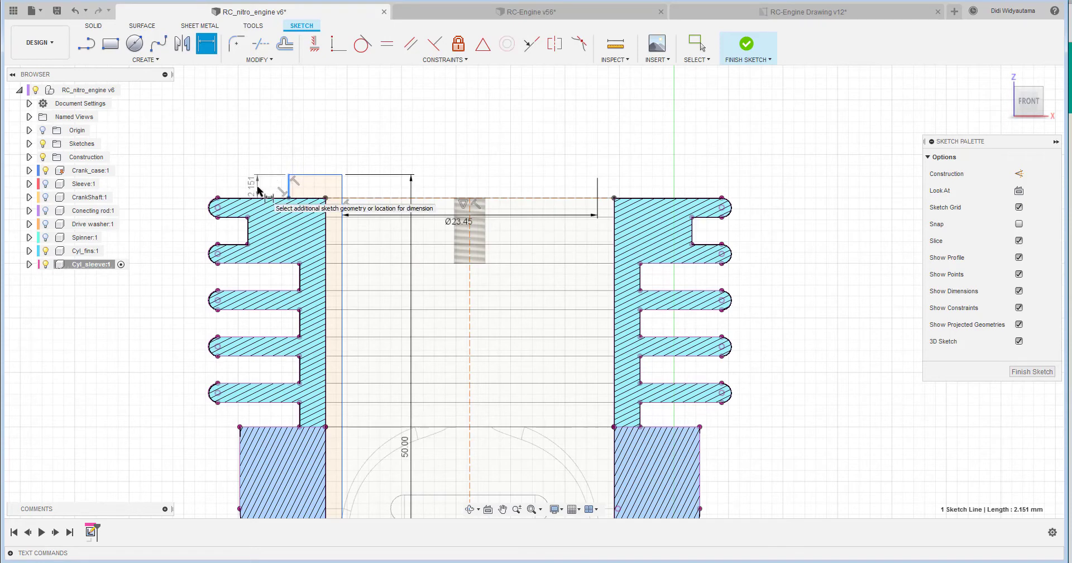
key("Escape")
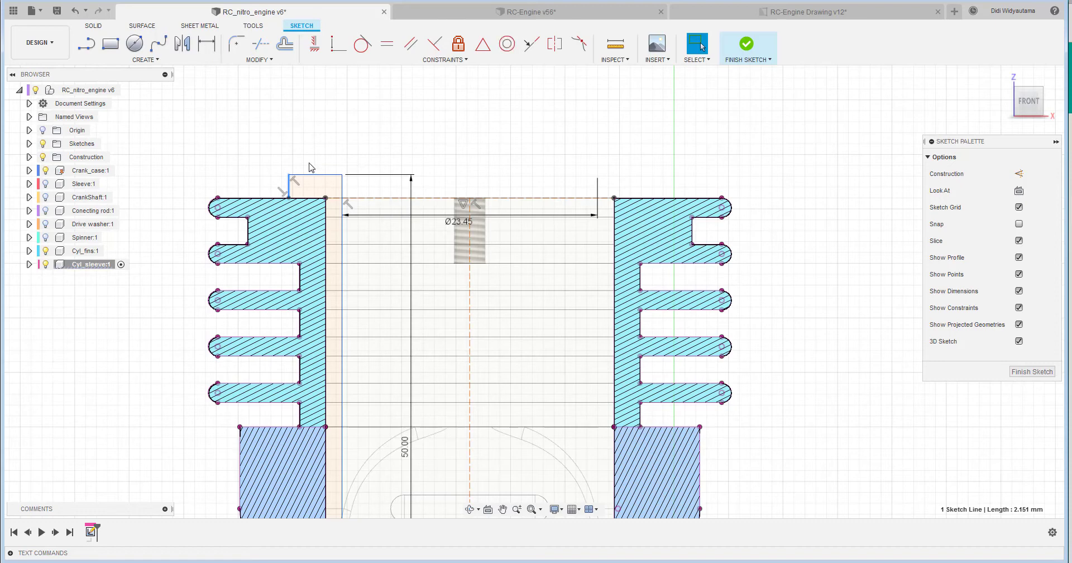
left_click(210, 50)
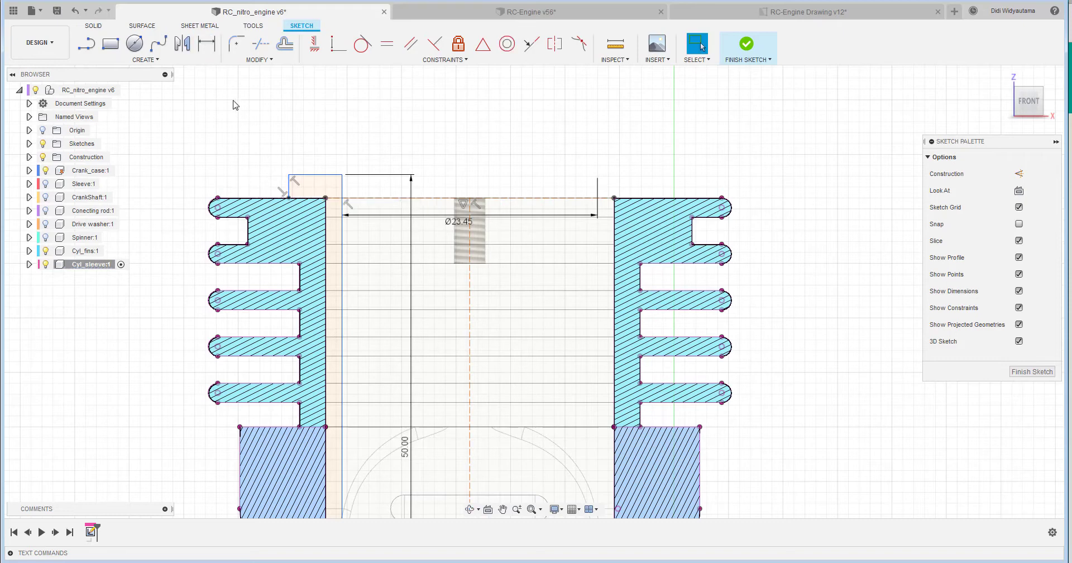
left_click(289, 187)
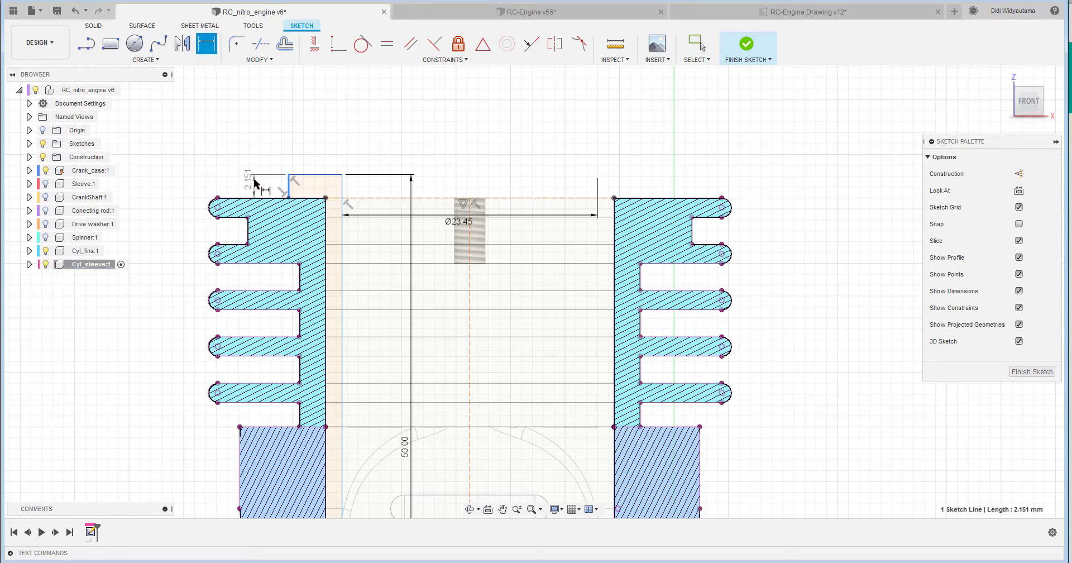
left_click(254, 183)
type("1.5")
key("Return")
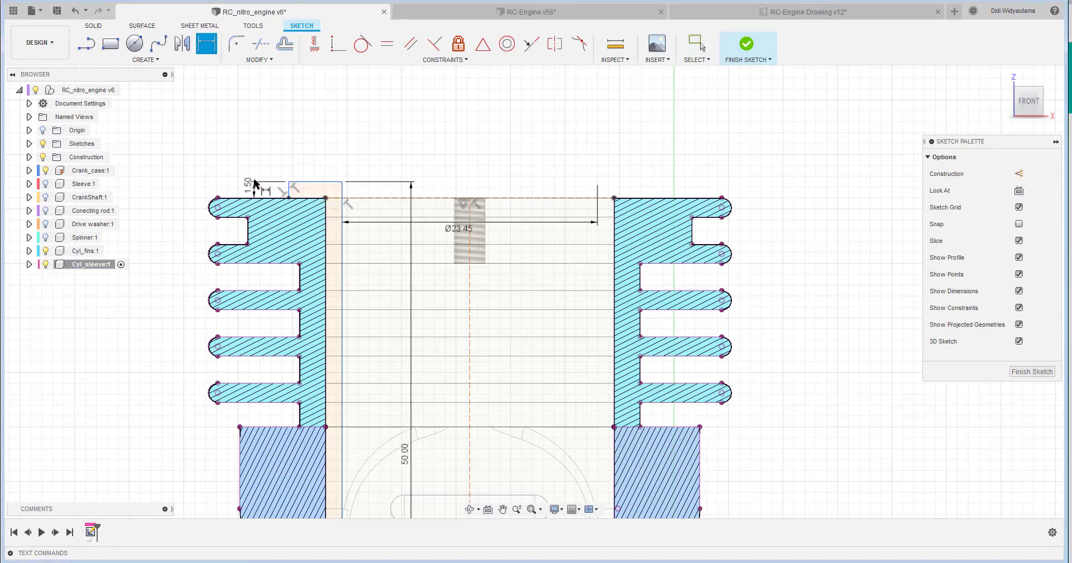
Dimension the flange's outer edge about the centerline as a 32 mm diameter.
left_click(469, 212)
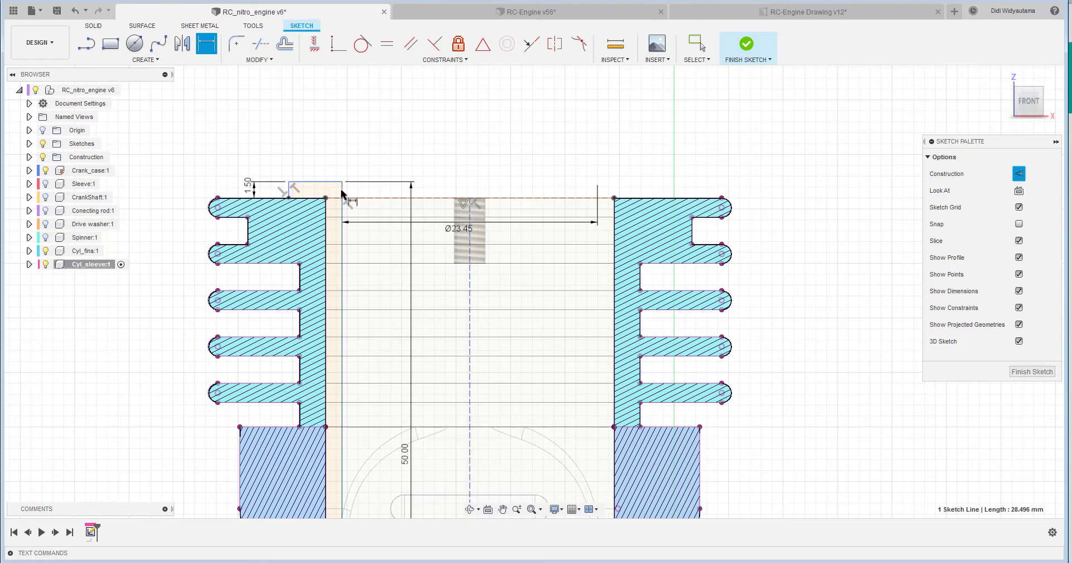
left_click(288, 188)
right_click(389, 141)
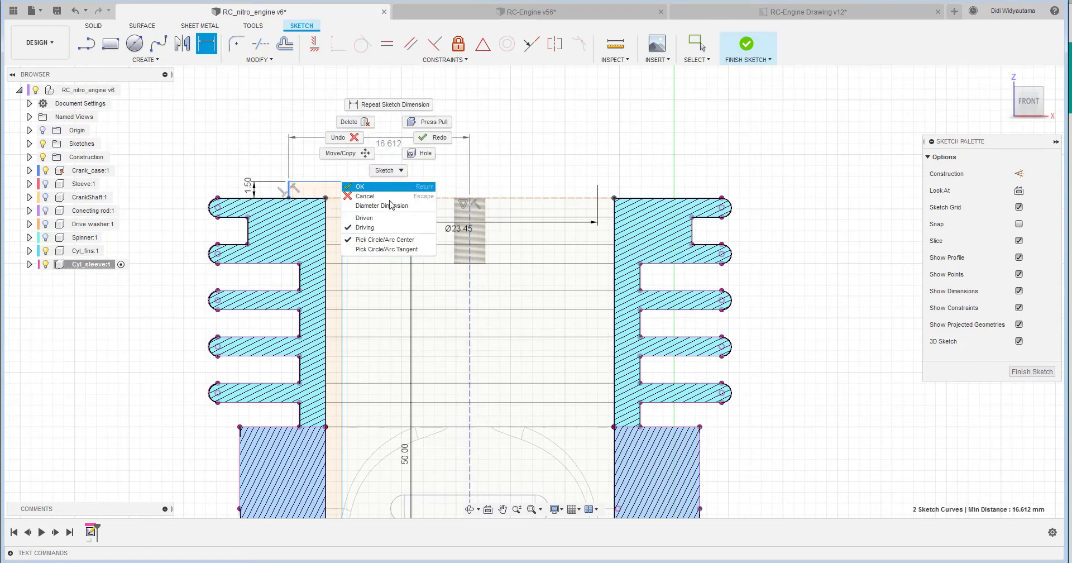
left_click(394, 235)
left_click(472, 130)
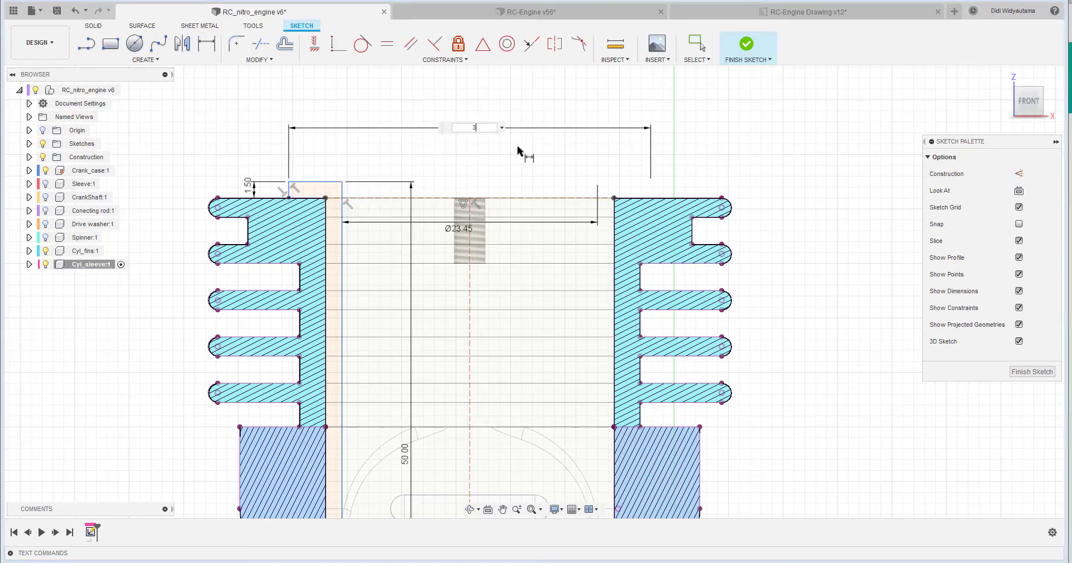
type("32")
key("Return")
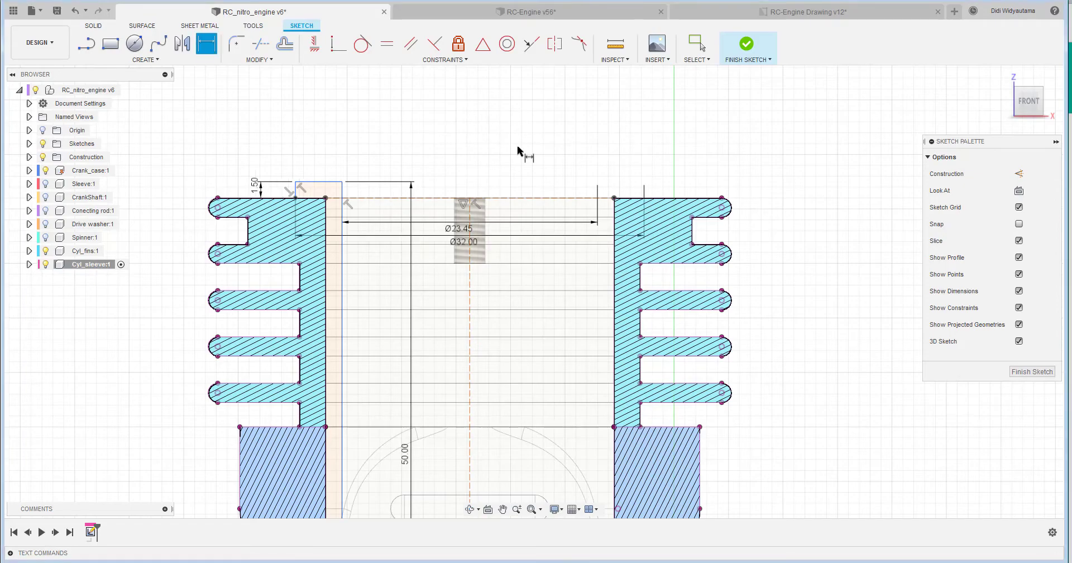
Finish the sleeve sketch and revolve its profile 360° about the vertical centerline as a new body.
right_click(444, 119)
left_click(415, 116)
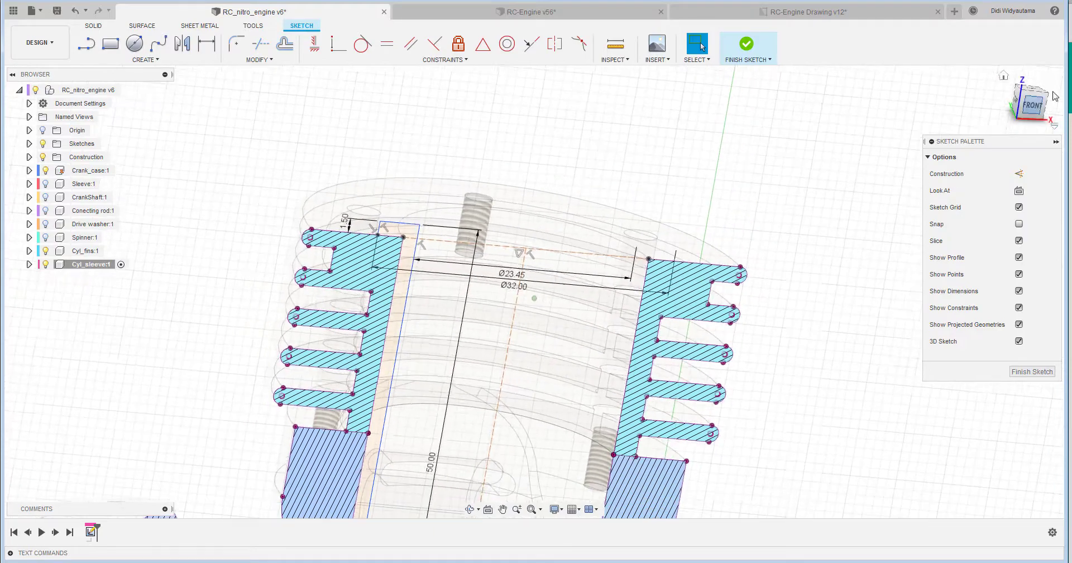
left_click(1033, 372)
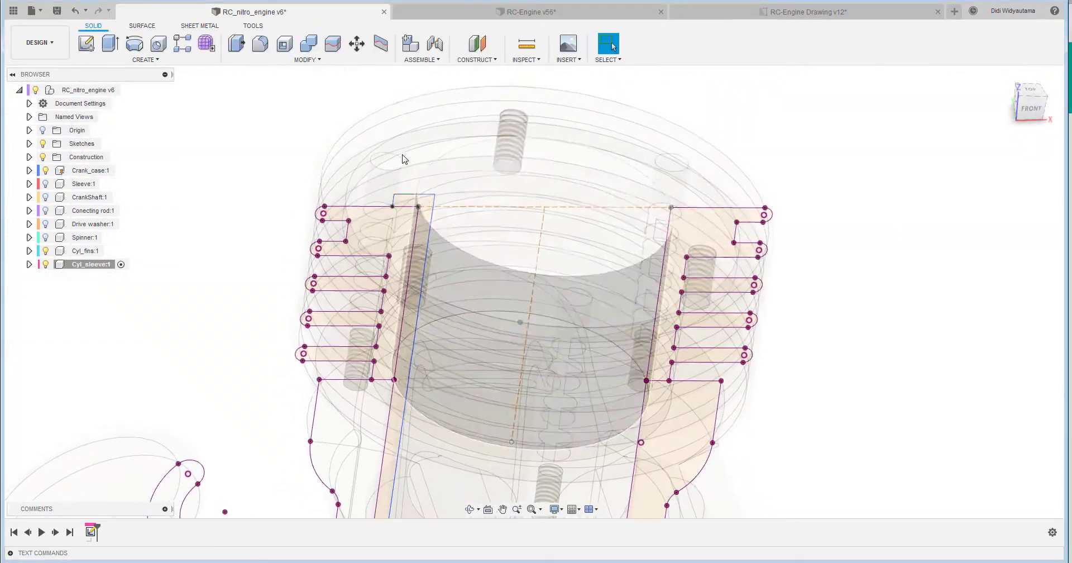
left_click(134, 44)
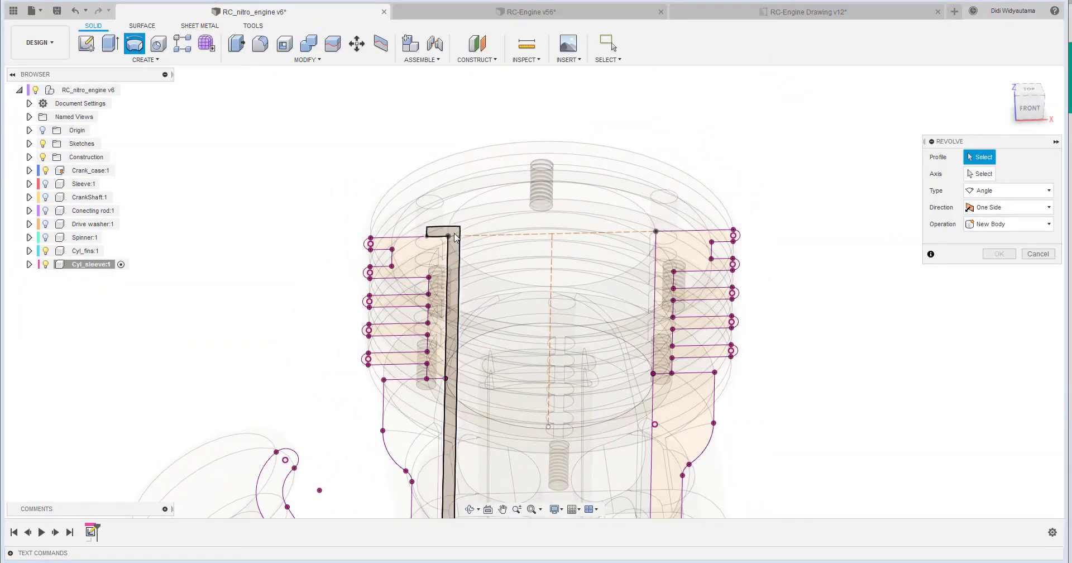
left_click(449, 336)
left_click(982, 174)
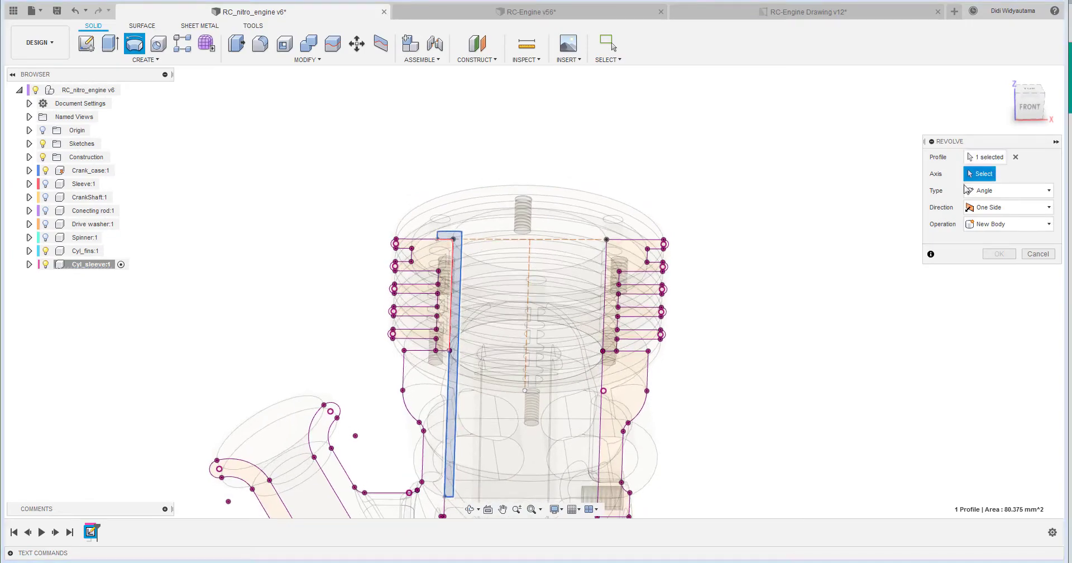
left_click(530, 252)
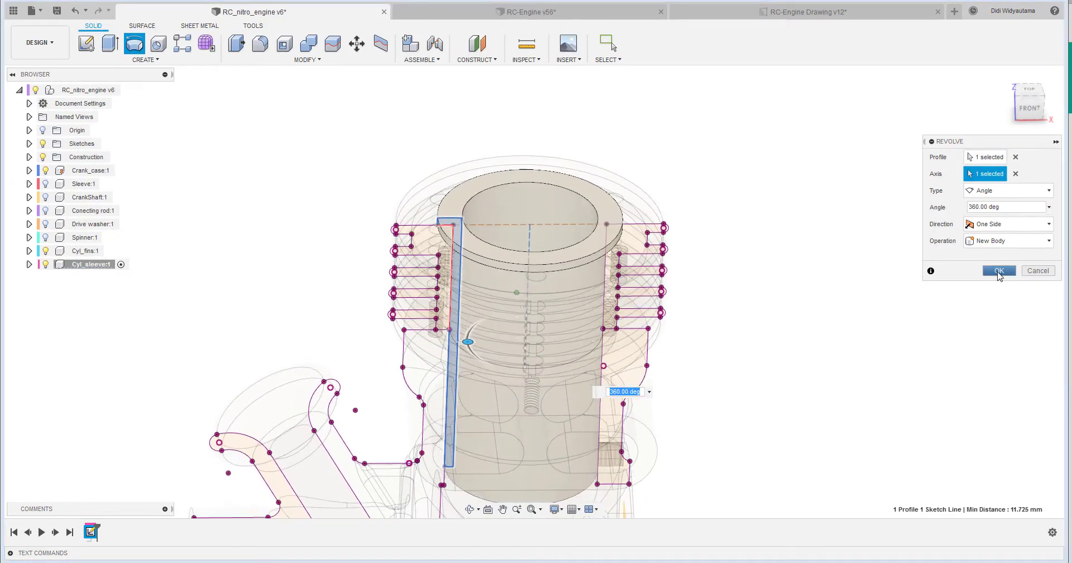
left_click(997, 272)
Check the flange against the threaded holes and set its outer diameter to 31 mm in the sleeve sketch.
middle_click_drag(853, 198, 838, 223, "shift")
scroll(464, 168, "up", 5)
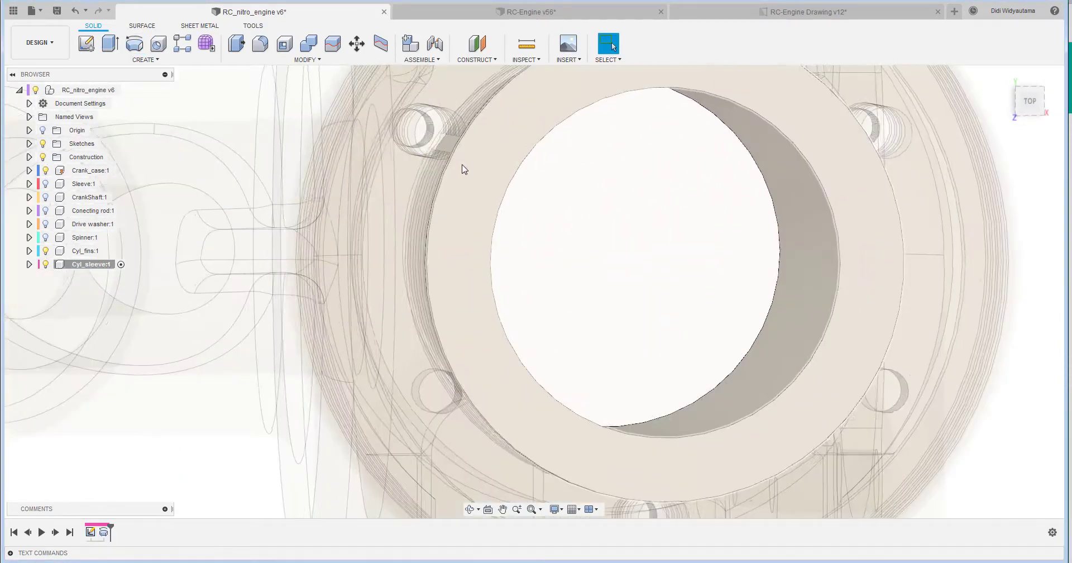
middle_click_drag(462, 168, 389, 352, "shift")
scroll(377, 288, "up", 5)
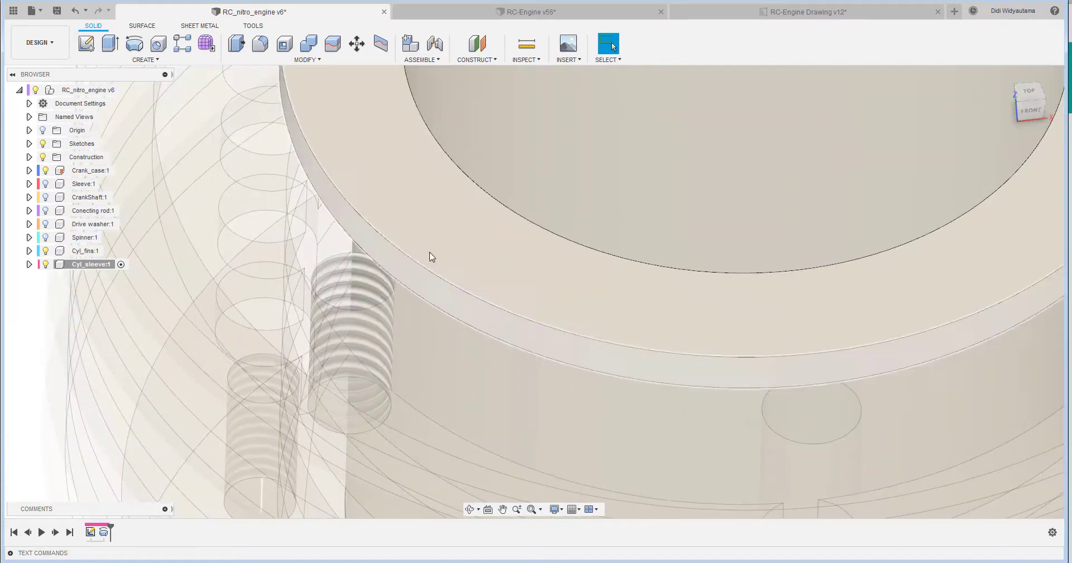
middle_click_drag(429, 254, 385, 219, "shift")
scroll(384, 206, "down", 1)
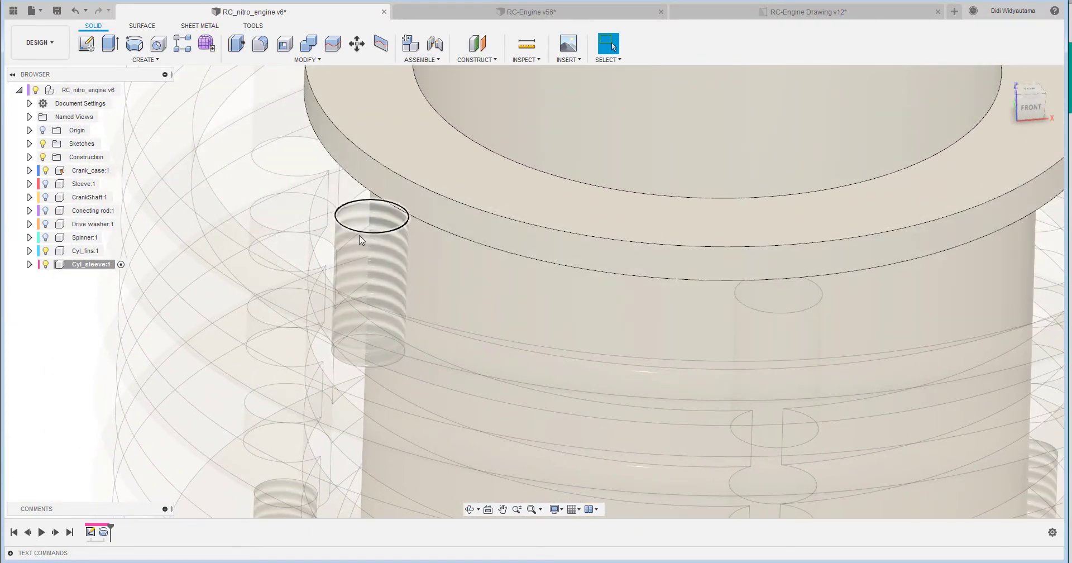
scroll(359, 234, "down", 4)
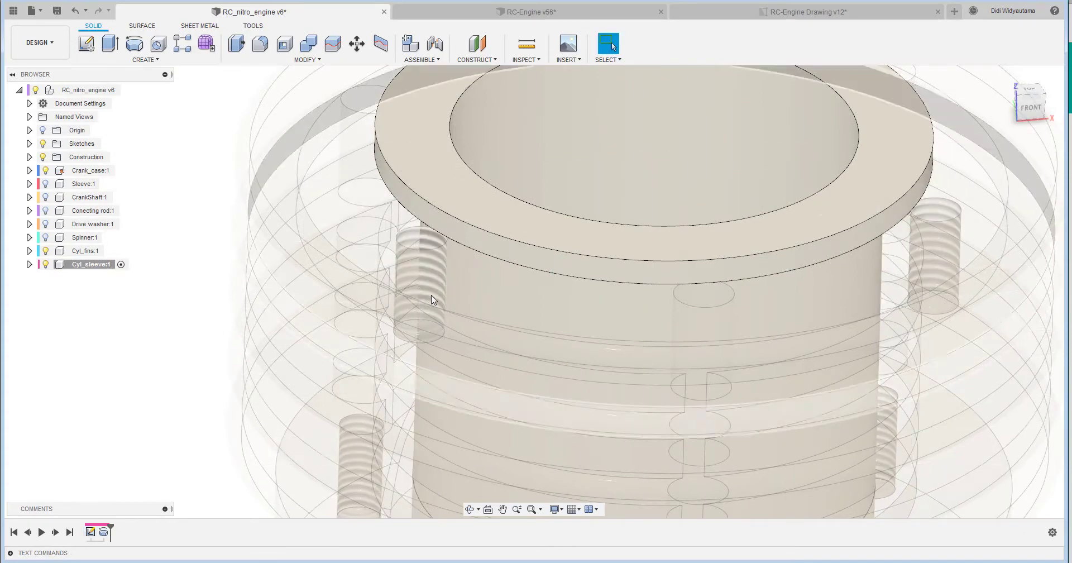
double_click(91, 532)
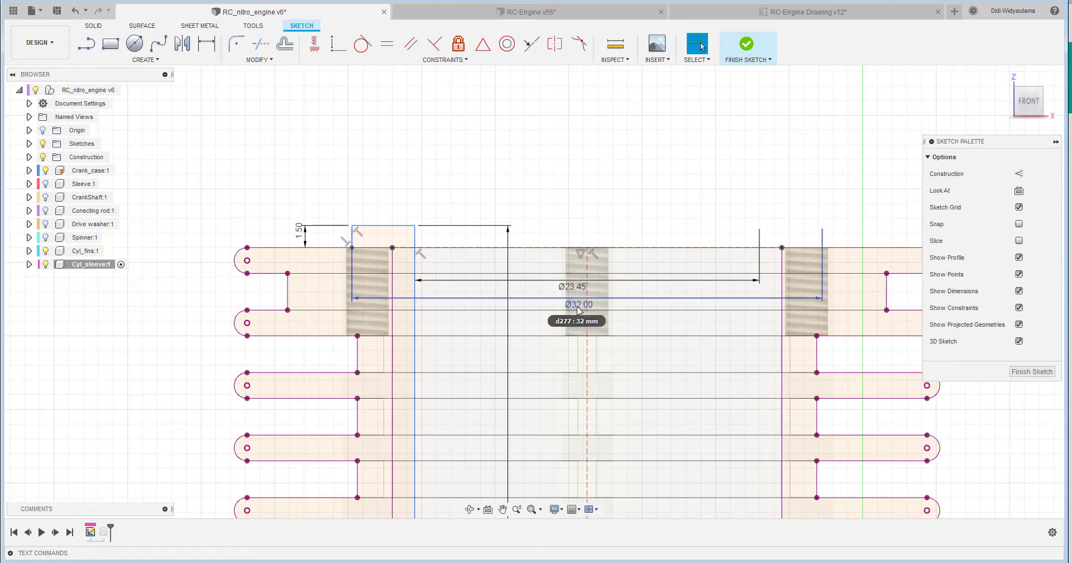
double_click(579, 311)
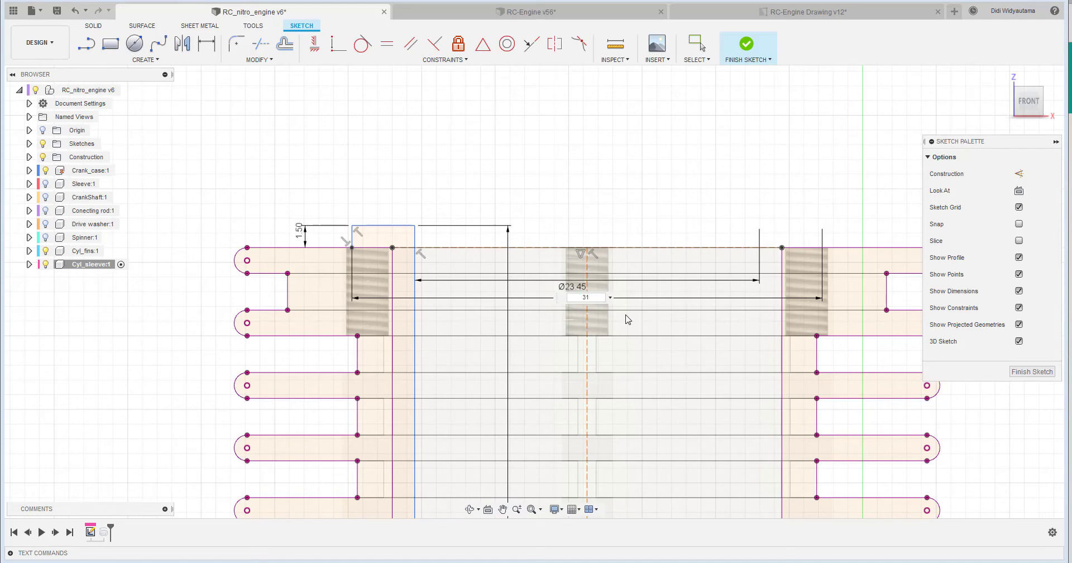
type("31")
key("Return")
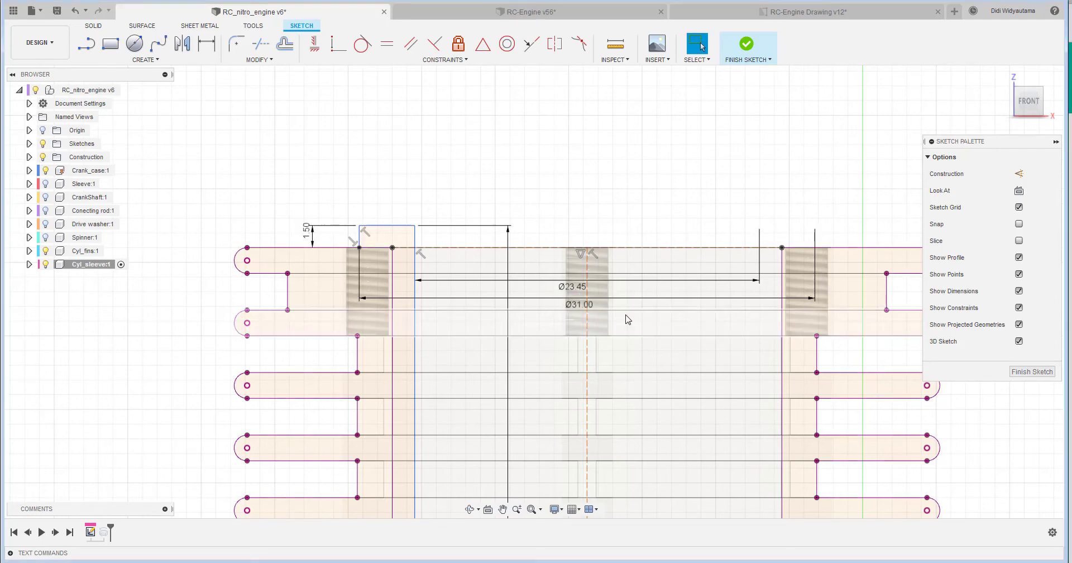
left_click(746, 46)
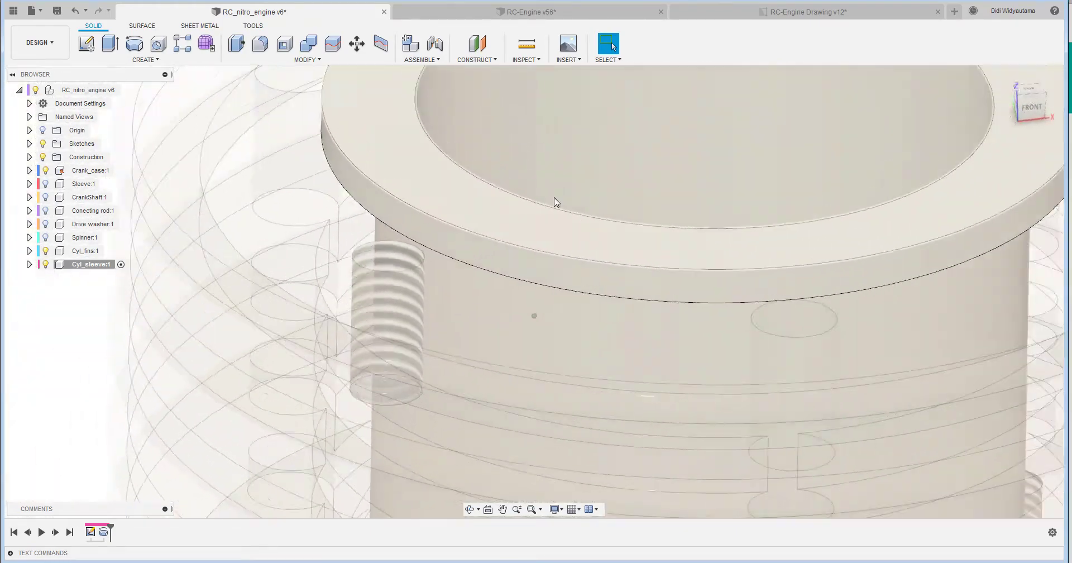
Examine the sleeve flange's clearance to the threaded holes and the crankcase port openings behind the sleeve sketch.
scroll(556, 203, "down", 5)
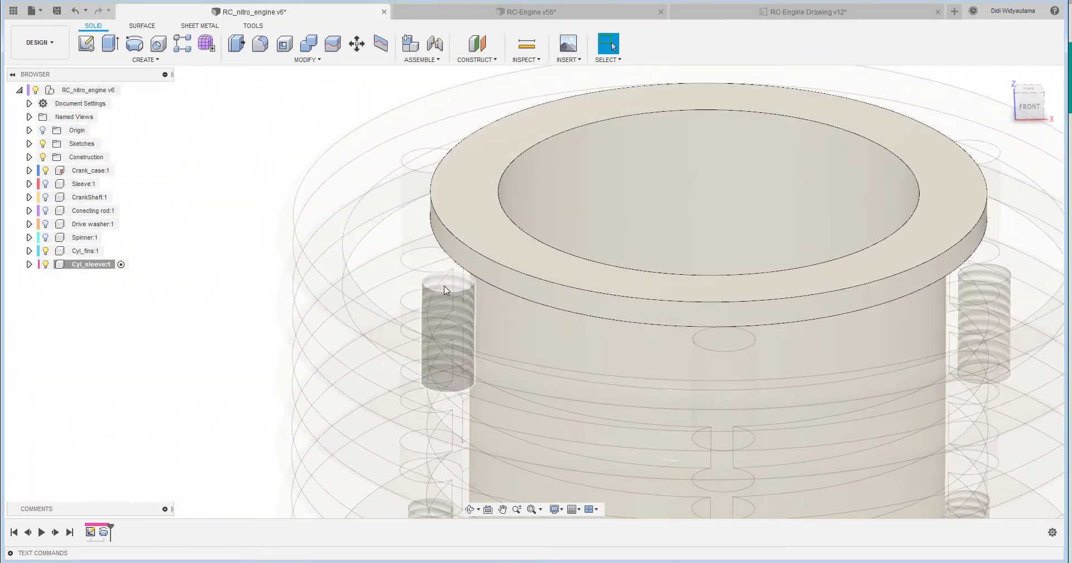
middle_click_drag(447, 290, 527, 161, "shift")
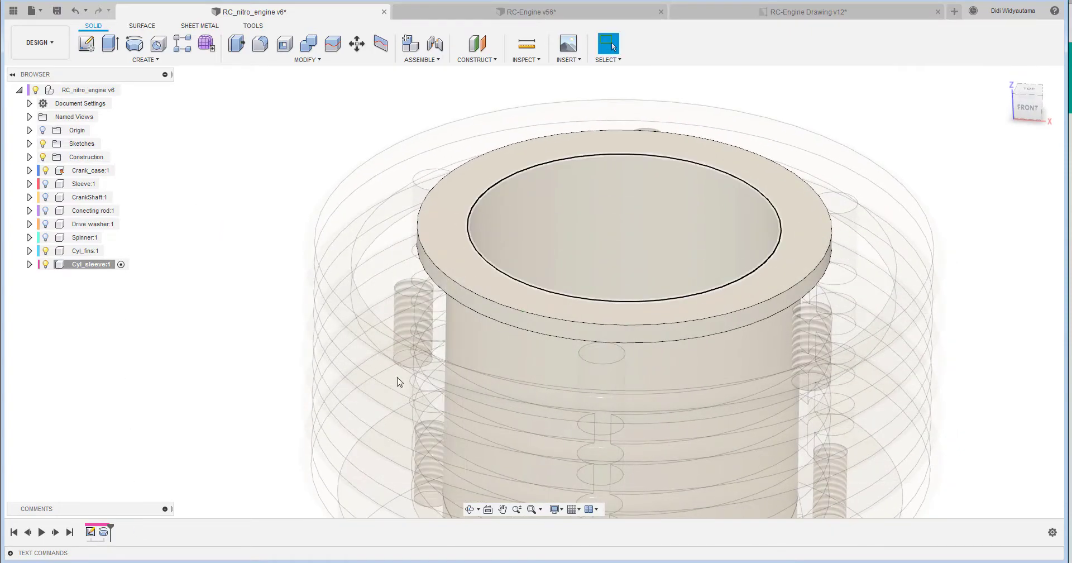
left_click(90, 533)
double_click(90, 533)
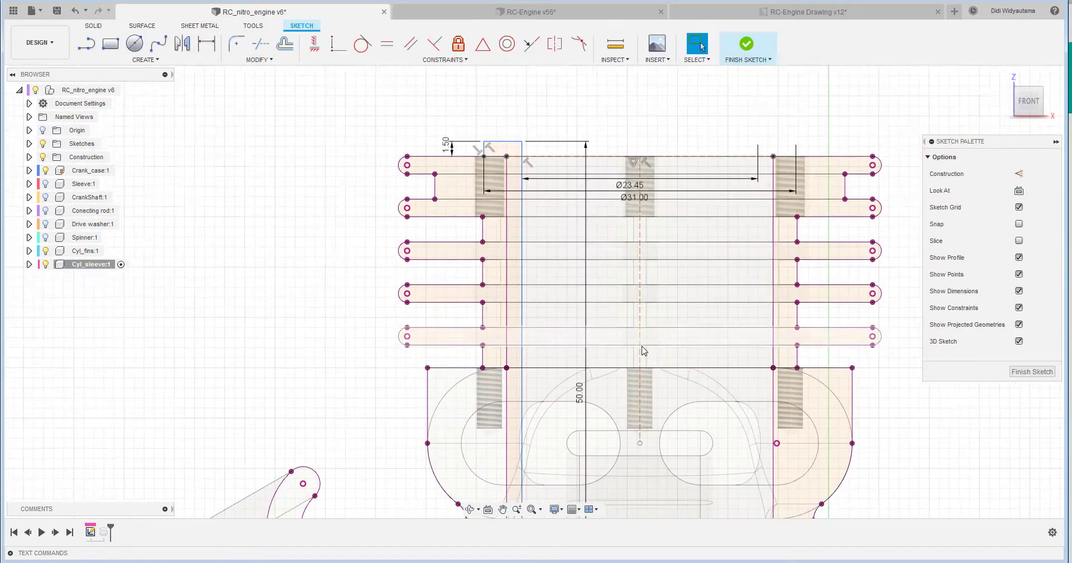
middle_click_drag(643, 352, 500, 270)
scroll(494, 385, "up", 4)
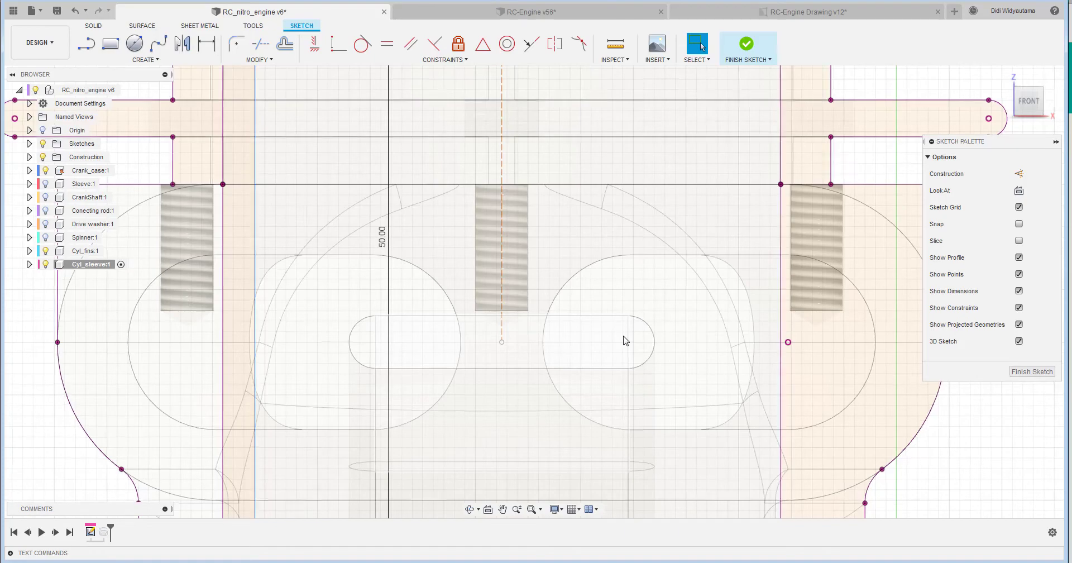
scroll(625, 341, "down", 5)
middle_click_drag(625, 340, 897, 341, "shift")
left_click(1032, 372)
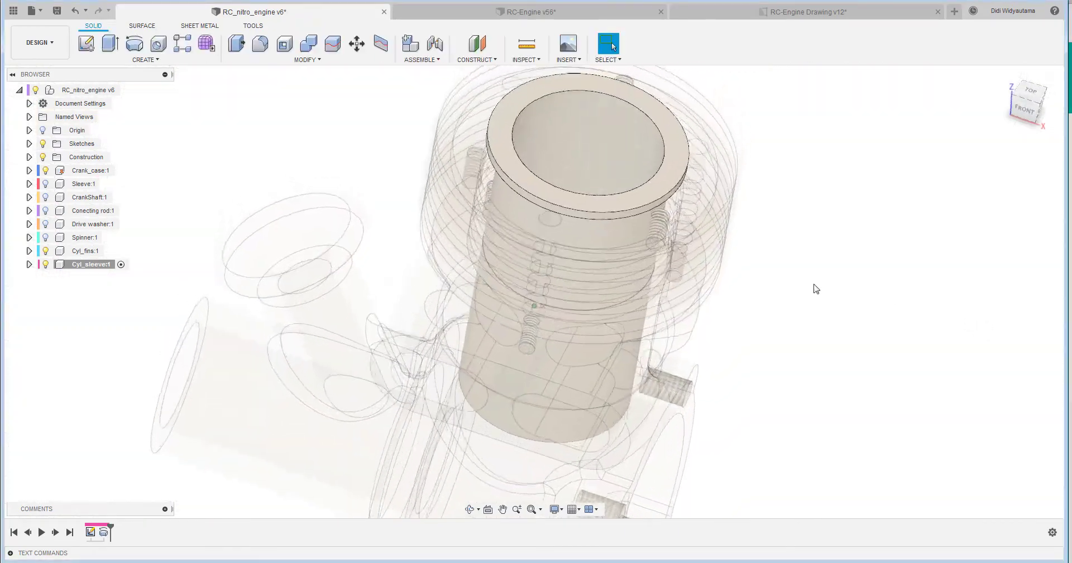
left_click(133, 90)
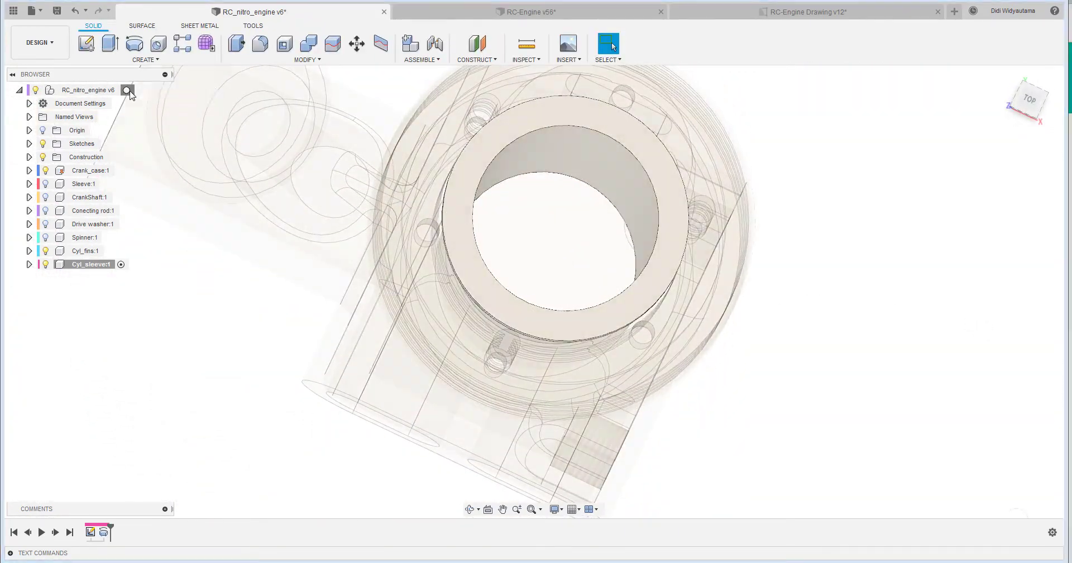
middle_click_drag(882, 261, 85, 275, "shift")
left_click(123, 264)
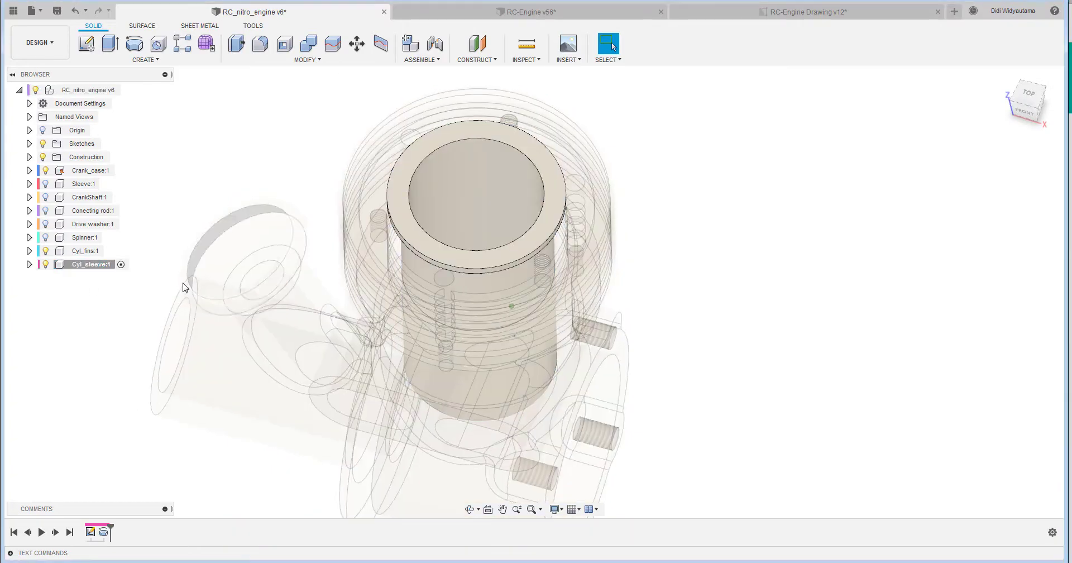
Reopen the sleeve sketch and project the four edges of the crankcase's narrow central slot into it.
double_click(90, 531)
middle_click_drag(616, 235, 552, 513)
scroll(537, 240, "up", 6)
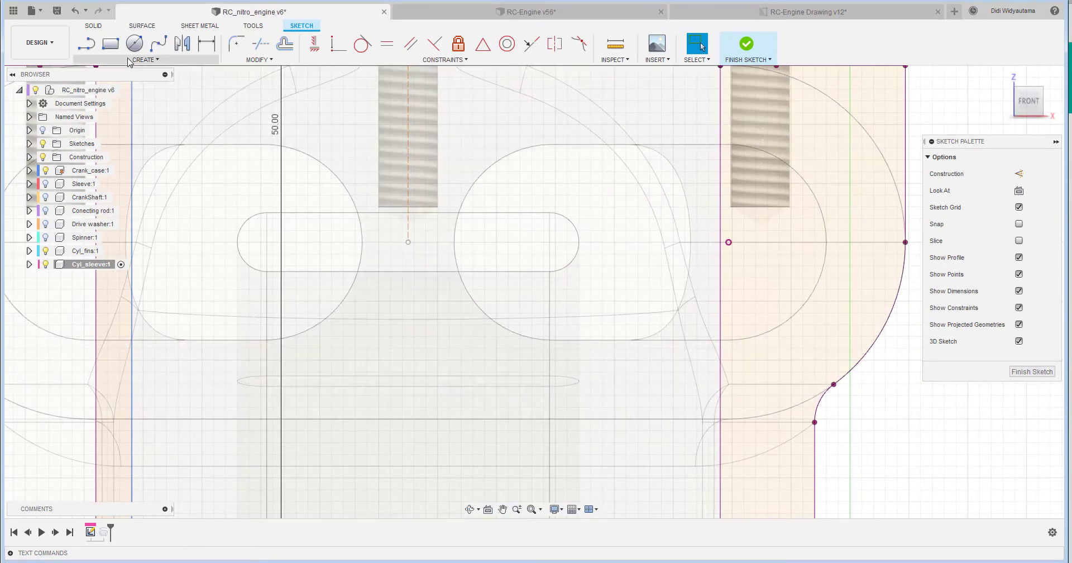
left_click(145, 59)
mouse_move(151, 272)
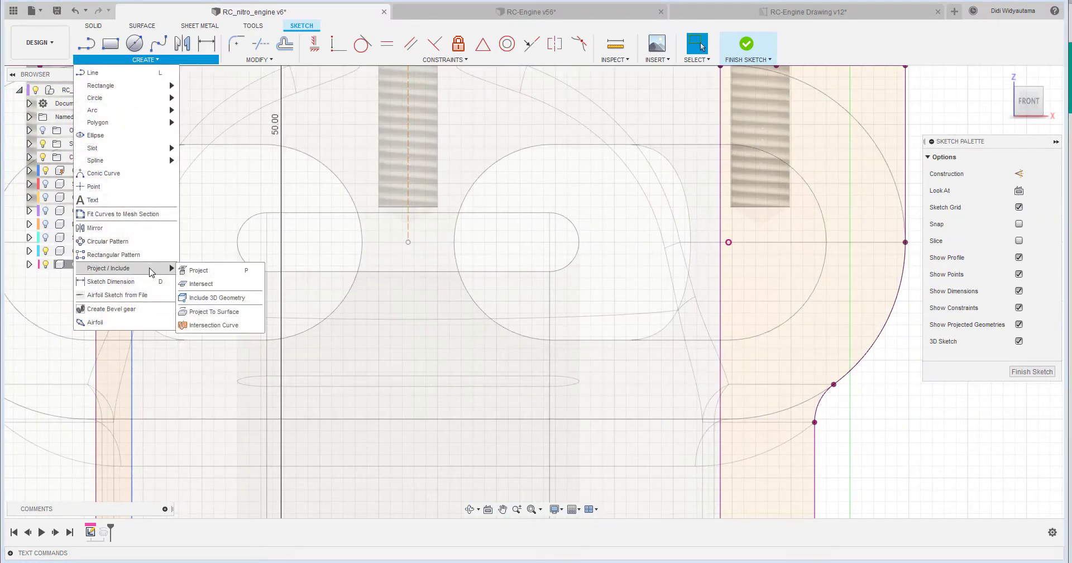
left_click(194, 271)
left_click(245, 222)
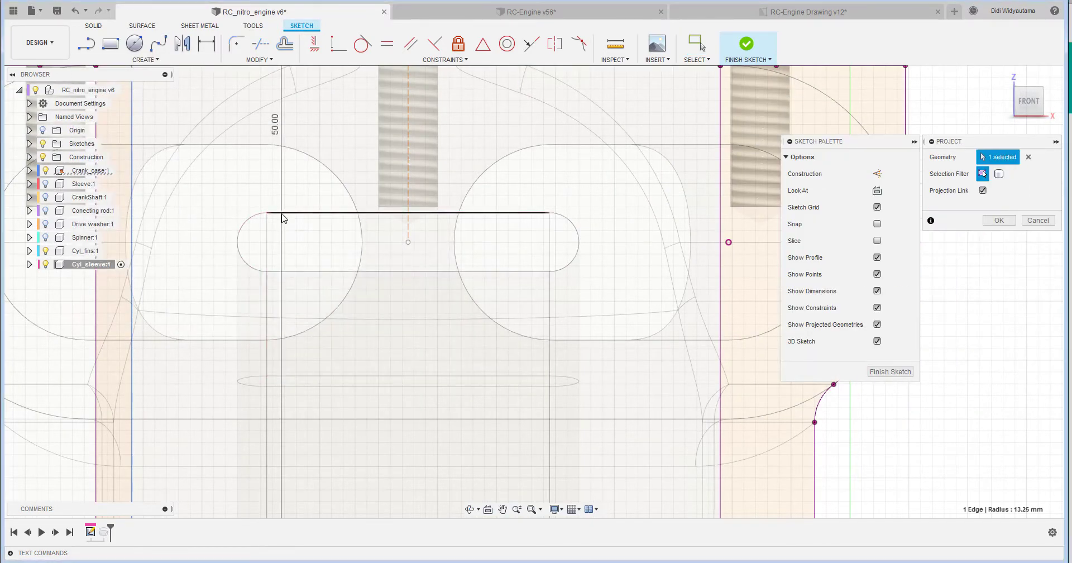
left_click(250, 222)
left_click(299, 272)
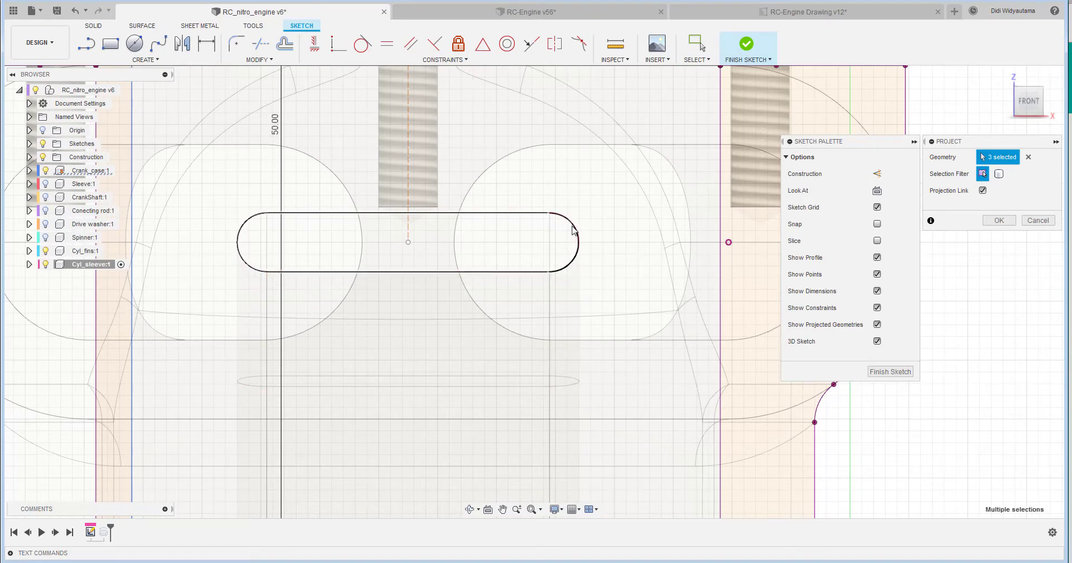
left_click(573, 225)
left_click(1013, 221)
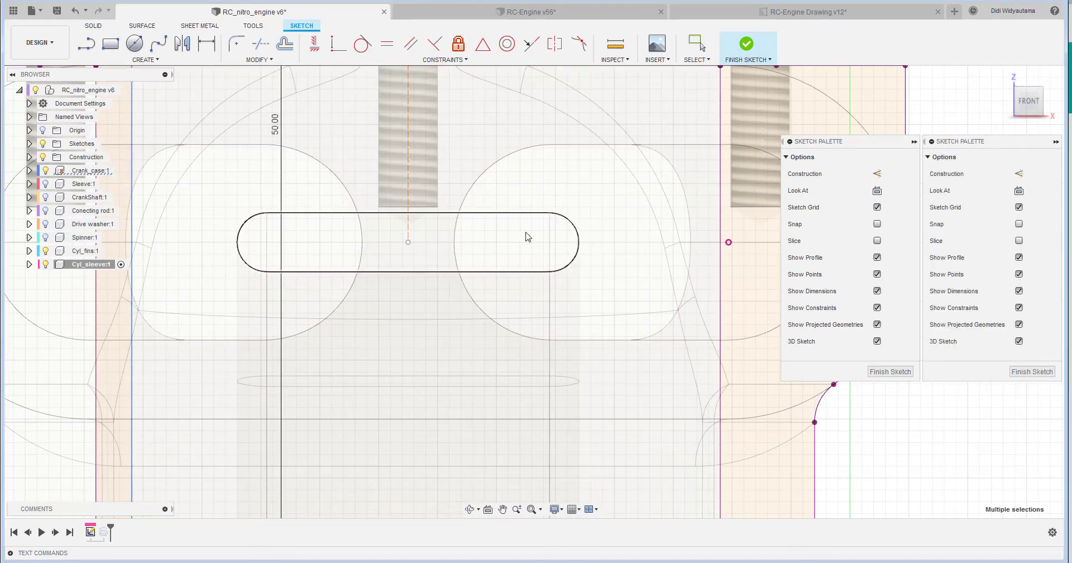
Draw a horizontal center-to-center slot with about 1.25 mm end radius, overlapping the left end of the projected slot.
left_click(129, 60)
mouse_move(130, 153)
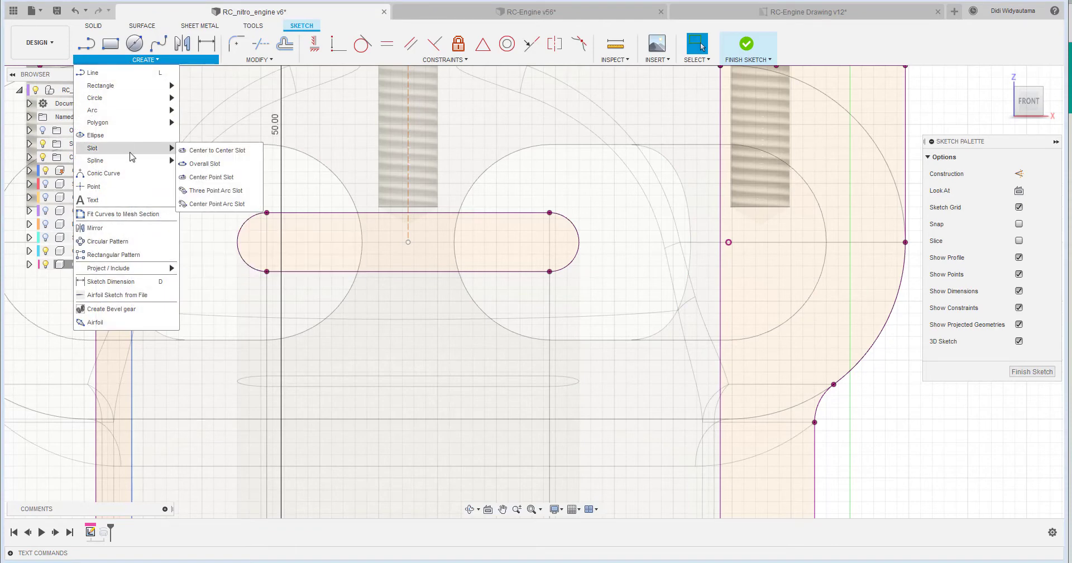
left_click(213, 151)
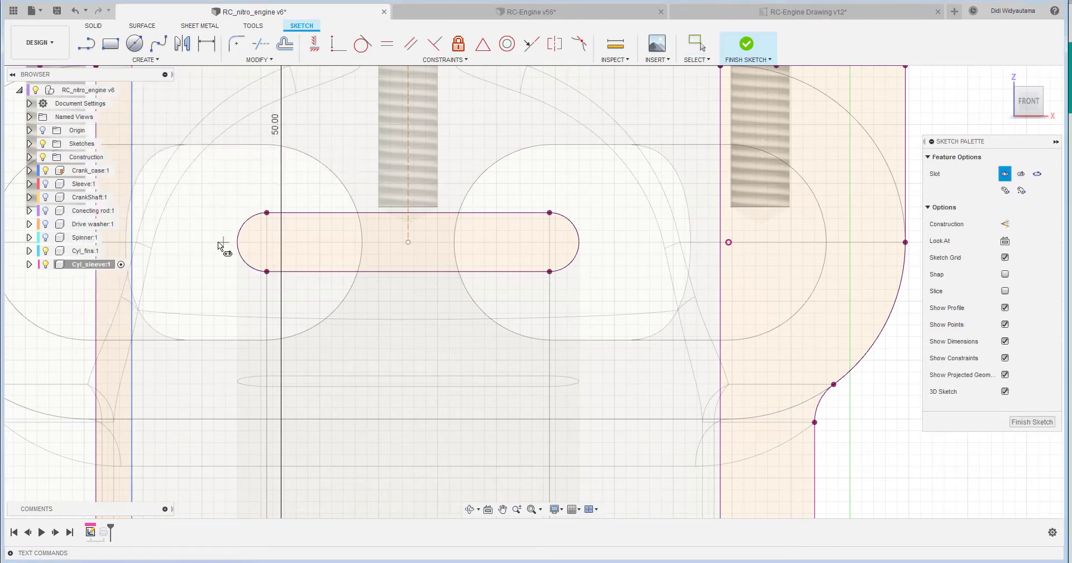
scroll(222, 245, "down", 3)
middle_click_drag(220, 244, 353, 250)
scroll(353, 251, "up", 1)
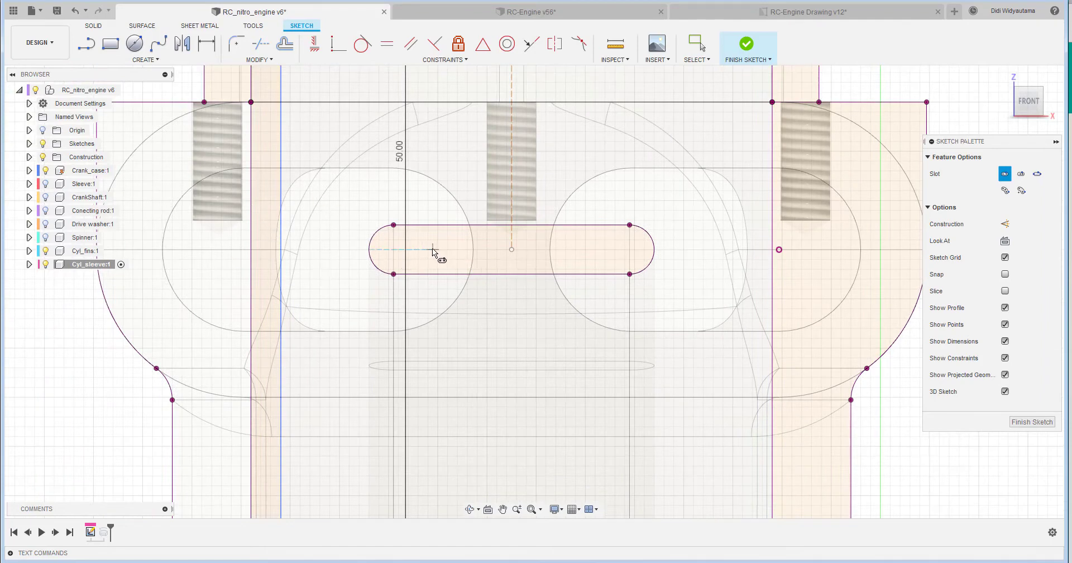
left_click(329, 249)
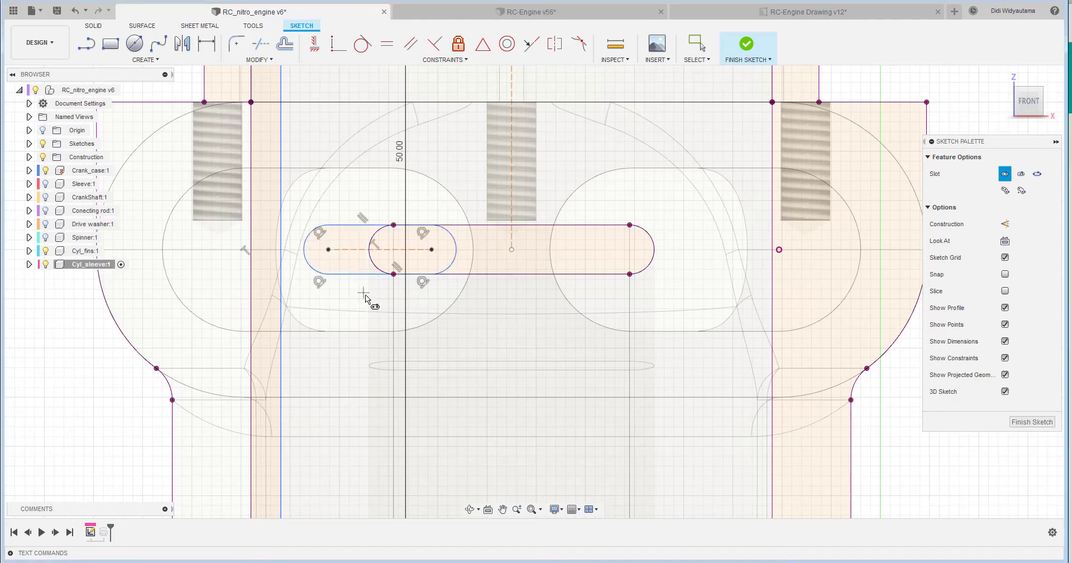
Dimension the new slot's left end arc with a 1.25 mm radius.
left_click(212, 48)
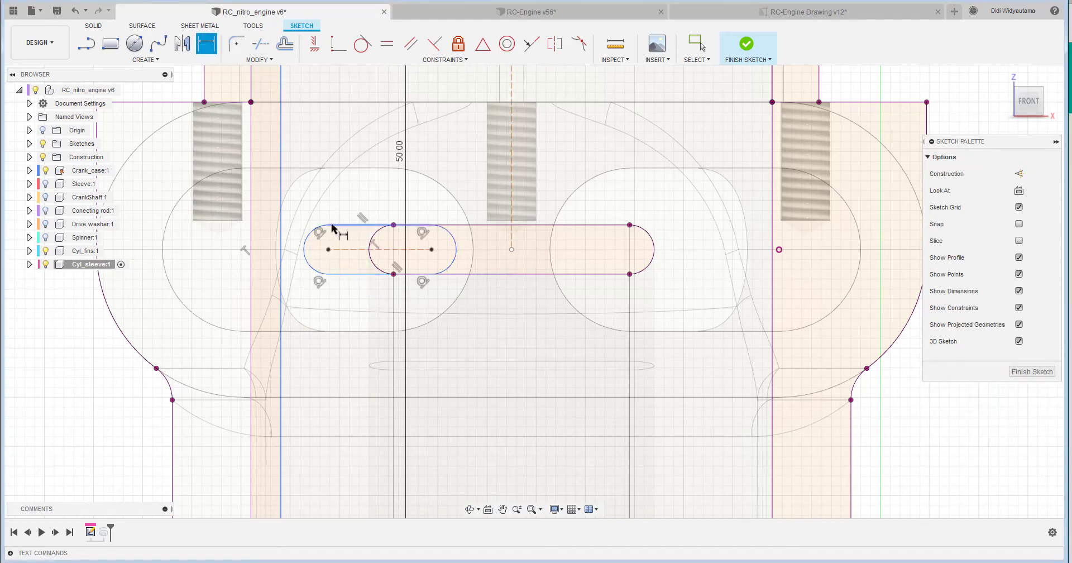
left_click(317, 228)
left_click(313, 210)
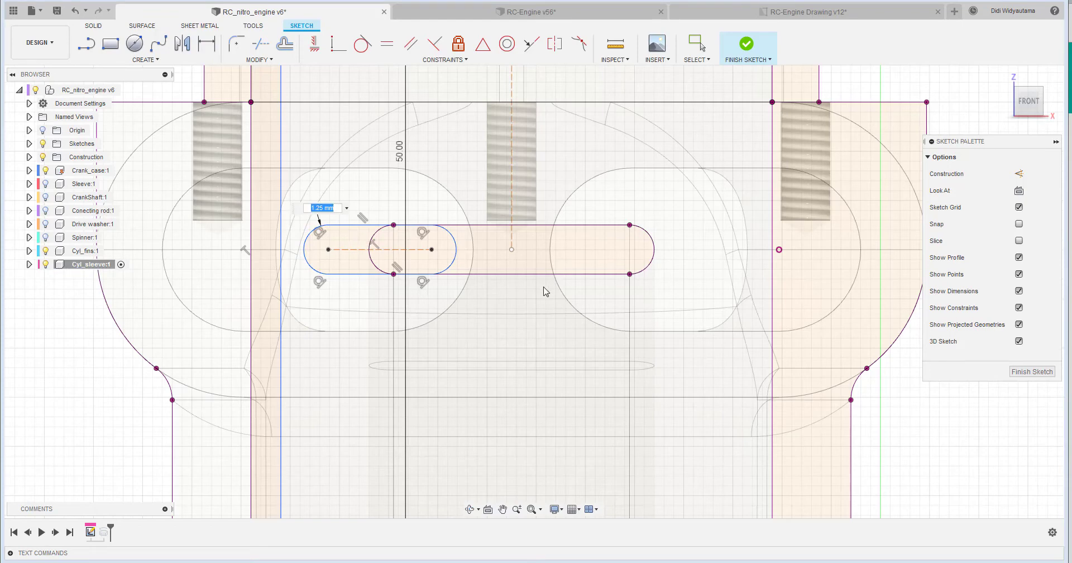
key("Return")
Draw a second horizontal center-to-center slot about 2.1 mm wide, level with the first and overlapping the right end of the projected slot.
scroll(615, 236, "up", 5)
scroll(531, 270, "down", 3)
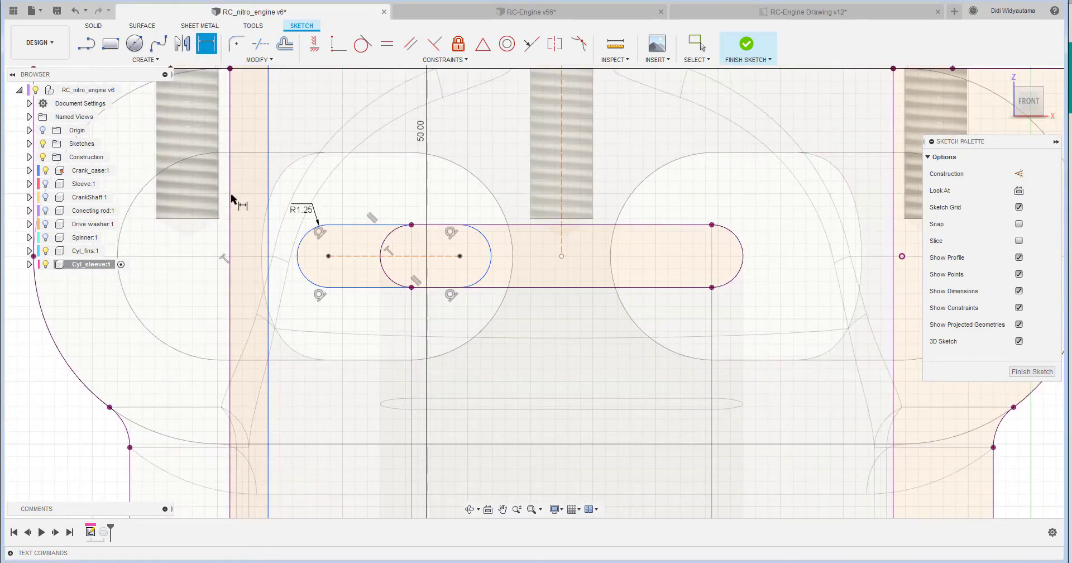
scroll(285, 246, "down", 1)
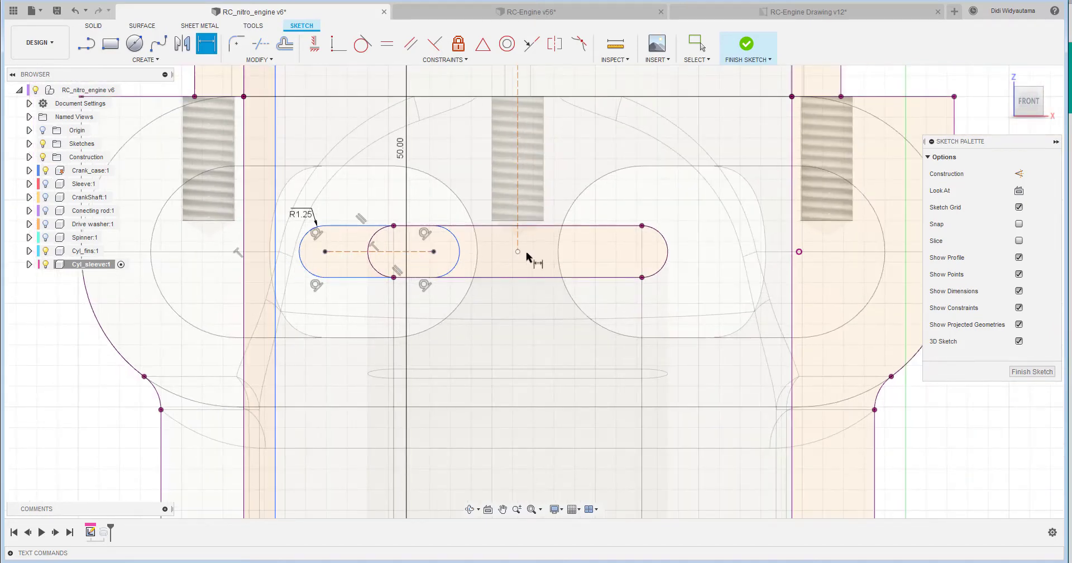
left_click(145, 59)
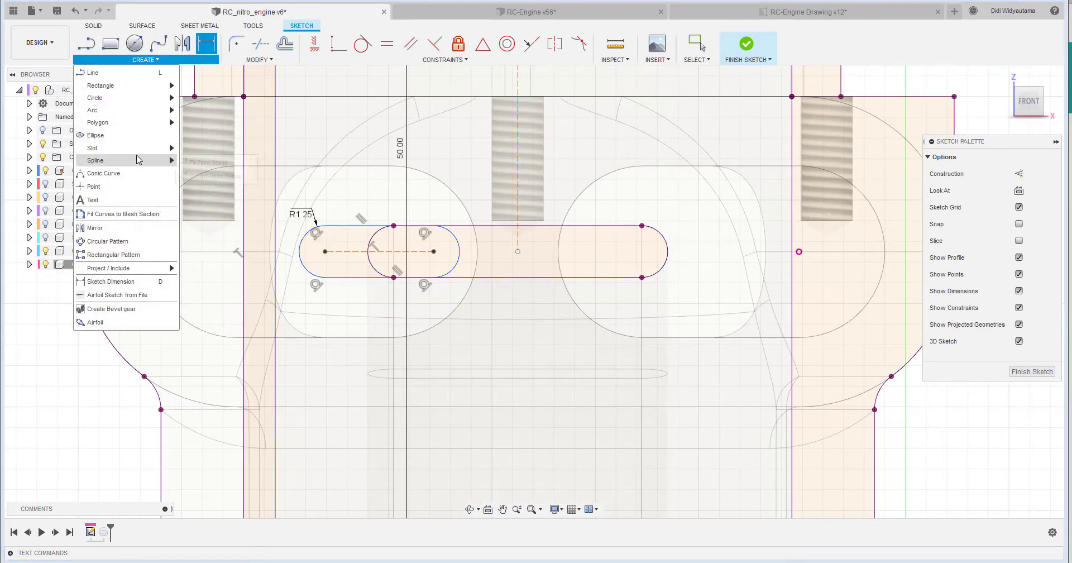
mouse_move(143, 148)
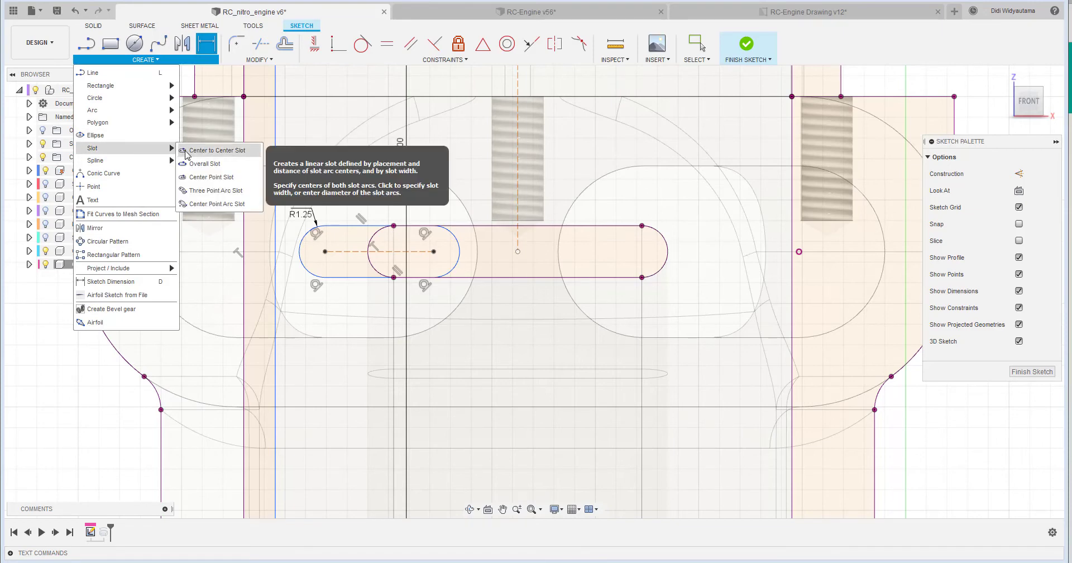
left_click(198, 148)
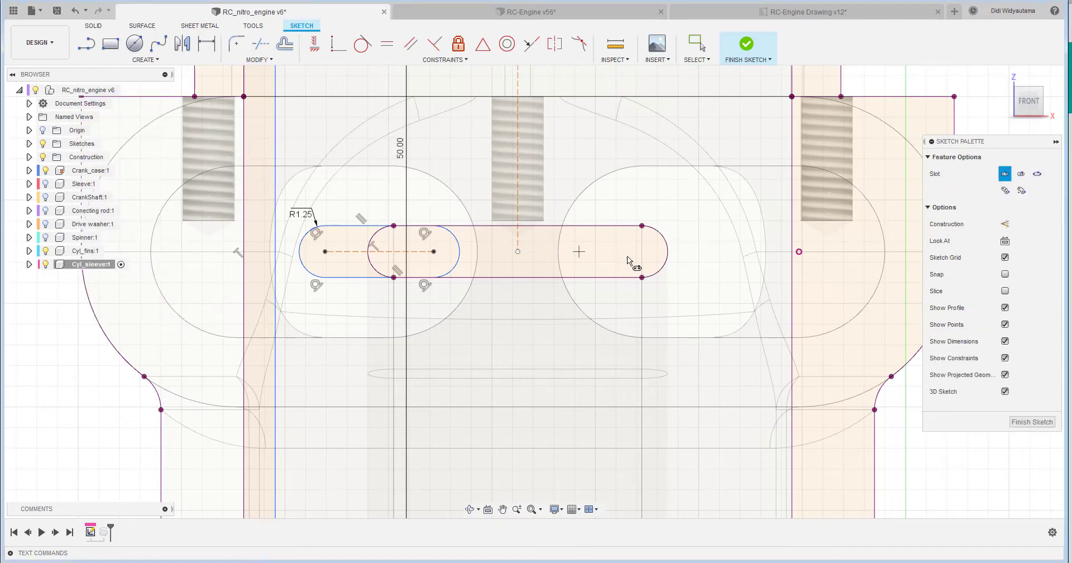
left_click(690, 252)
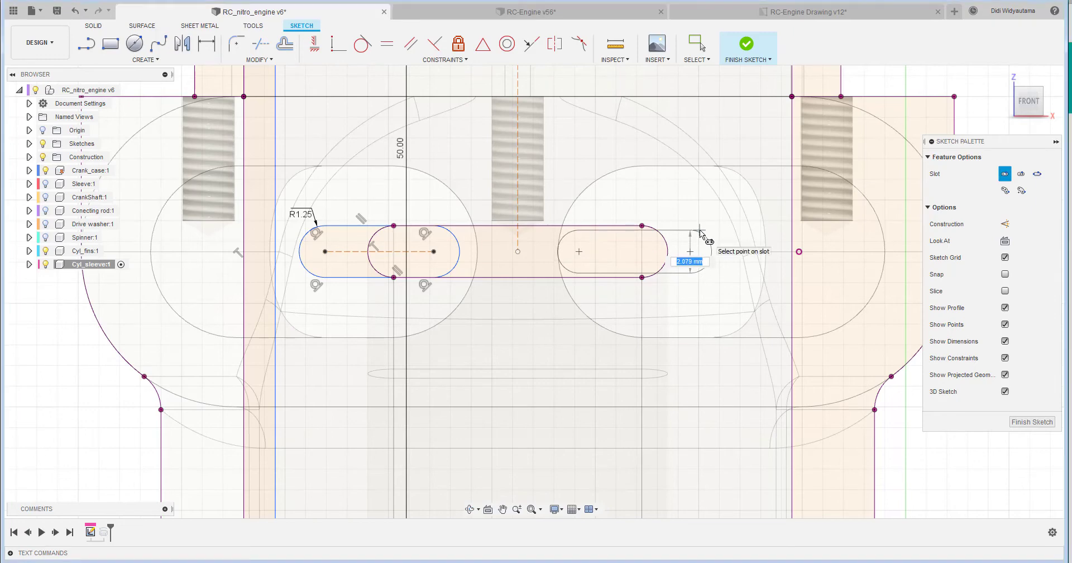
left_click(700, 230)
right_click(709, 218)
left_click(745, 221)
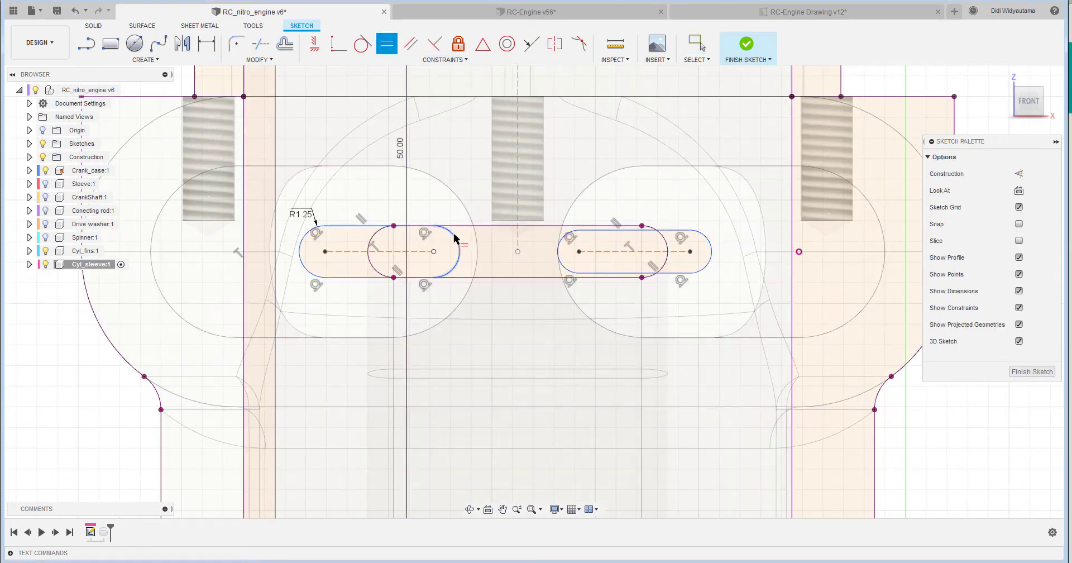
Make the two drawn slots equal in end radius and centerline length, and set the left slot's center-to-center distance to 5.25 mm.
left_click(690, 261)
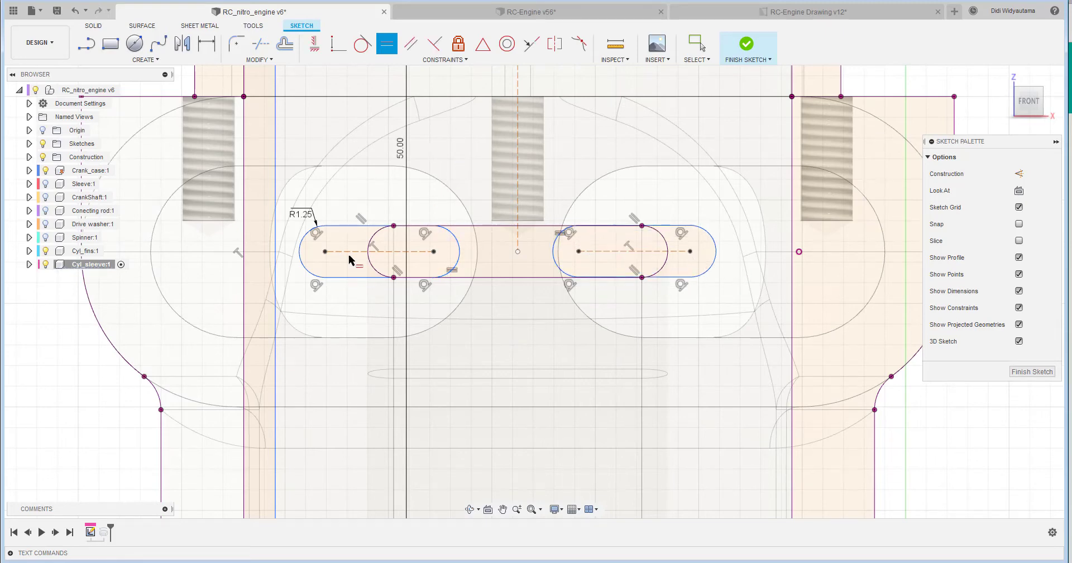
left_click(652, 252)
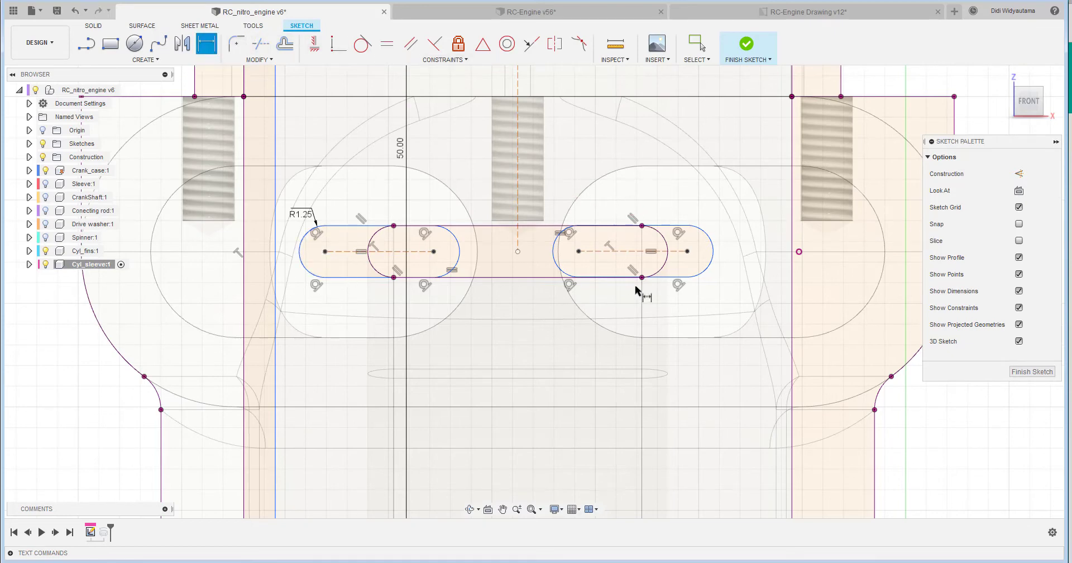
left_click(345, 252)
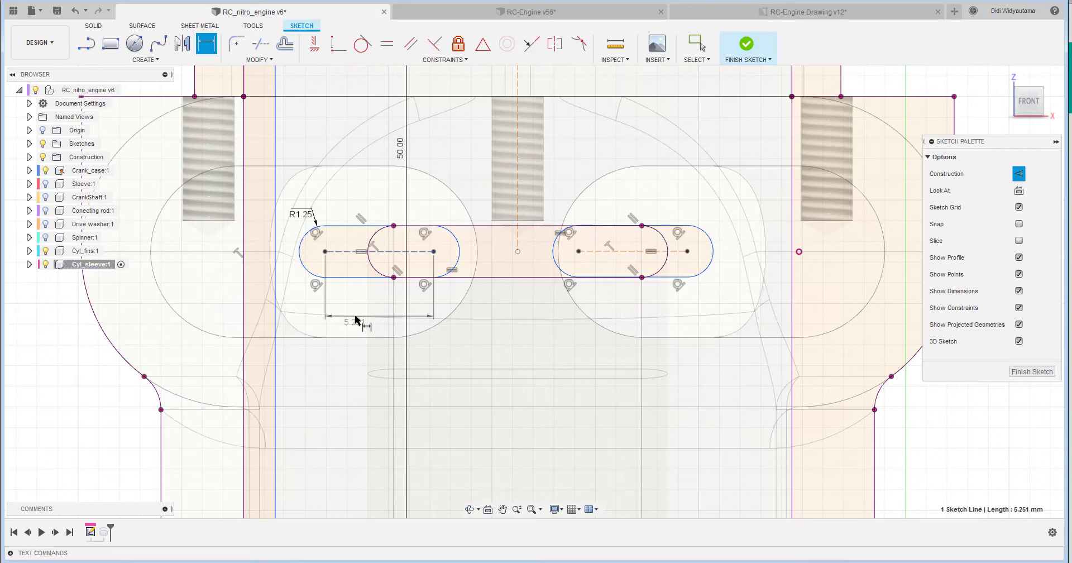
left_click(443, 347)
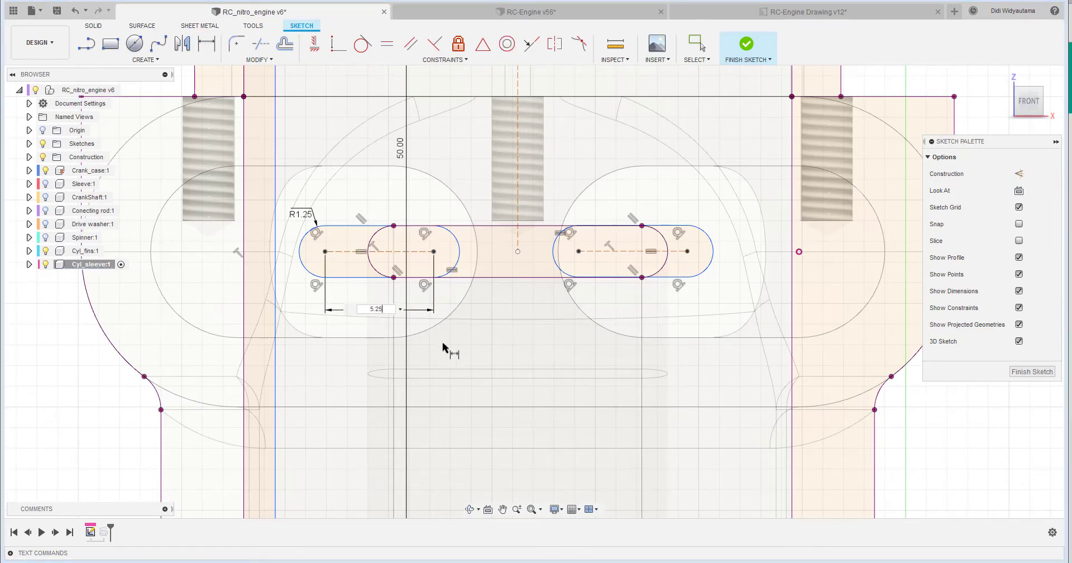
Set the left slot's centre-to-centre distance to 5.25 mm and its inner centre 4 mm from the vertical centreline.
key("Return")
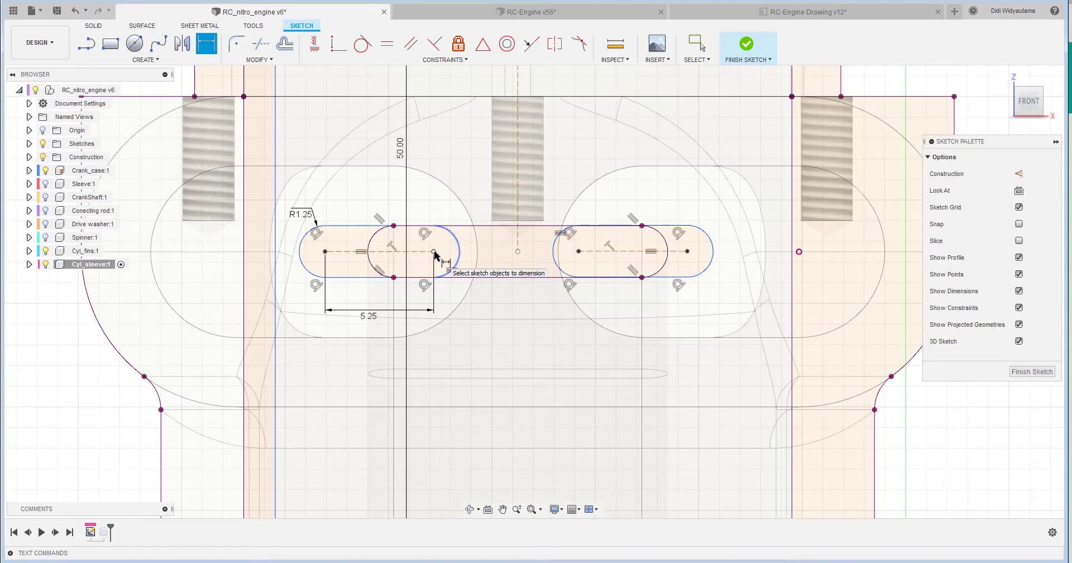
left_click(434, 252)
left_click(518, 239)
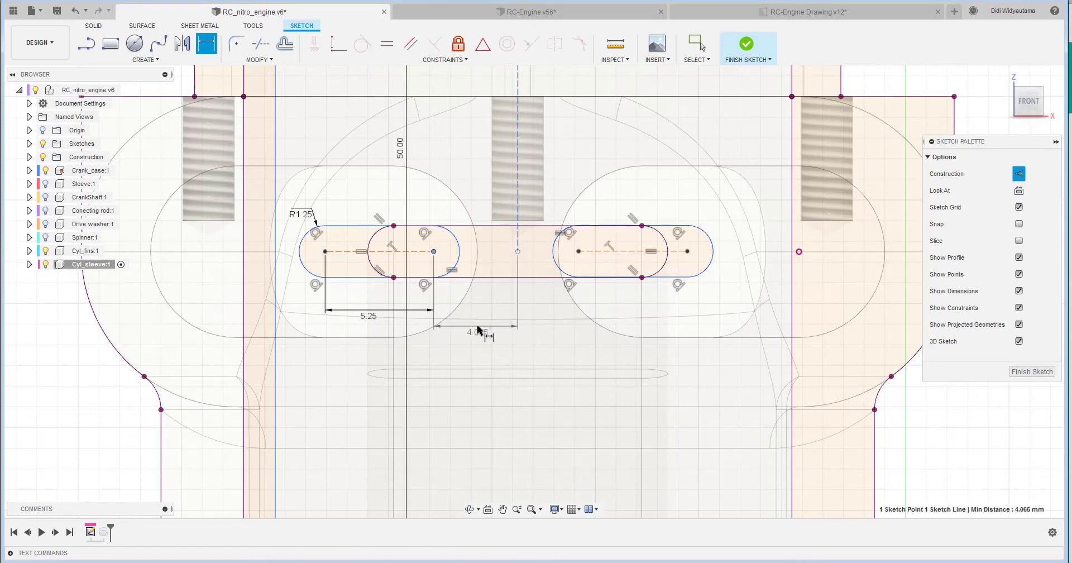
left_click(477, 329)
type("4")
key("Return")
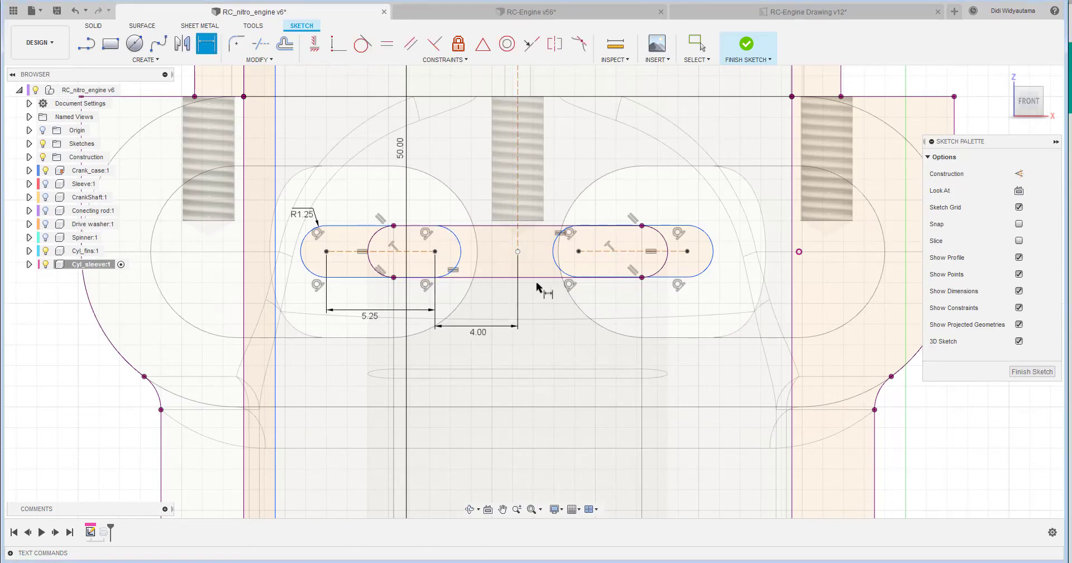
Dimension the right slot's inner centre from the centreline, linked to the left slot's 4 mm dimension, and finish the sketch.
left_click(579, 251)
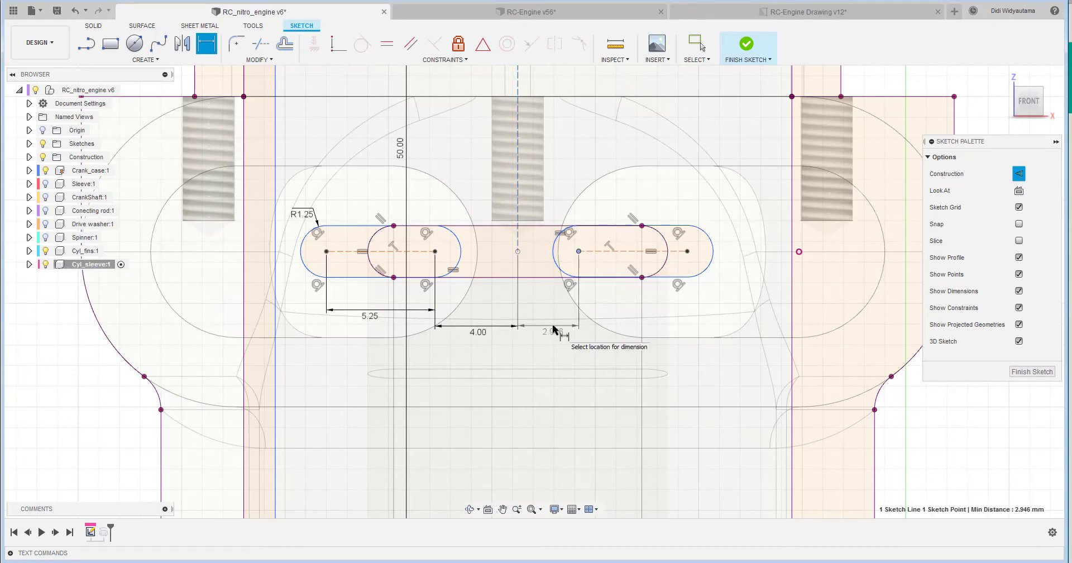
left_click(554, 326)
left_click(484, 335)
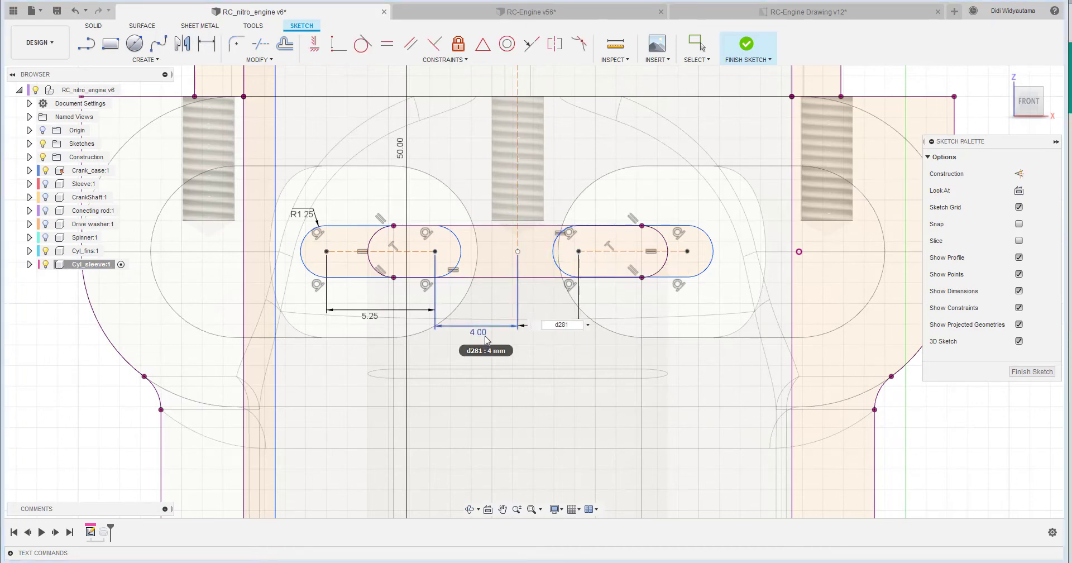
key("Return")
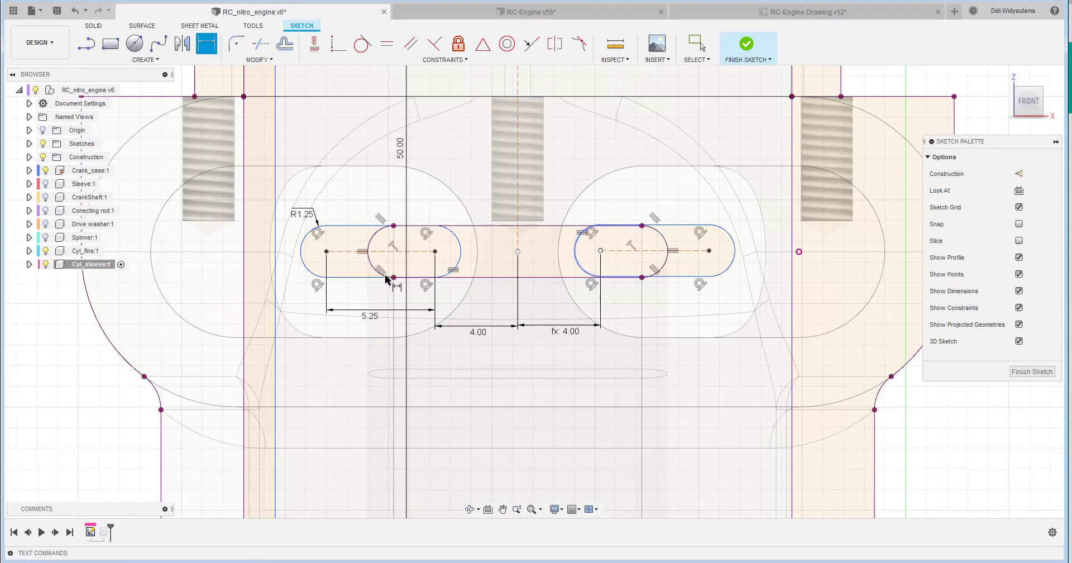
right_click(360, 199)
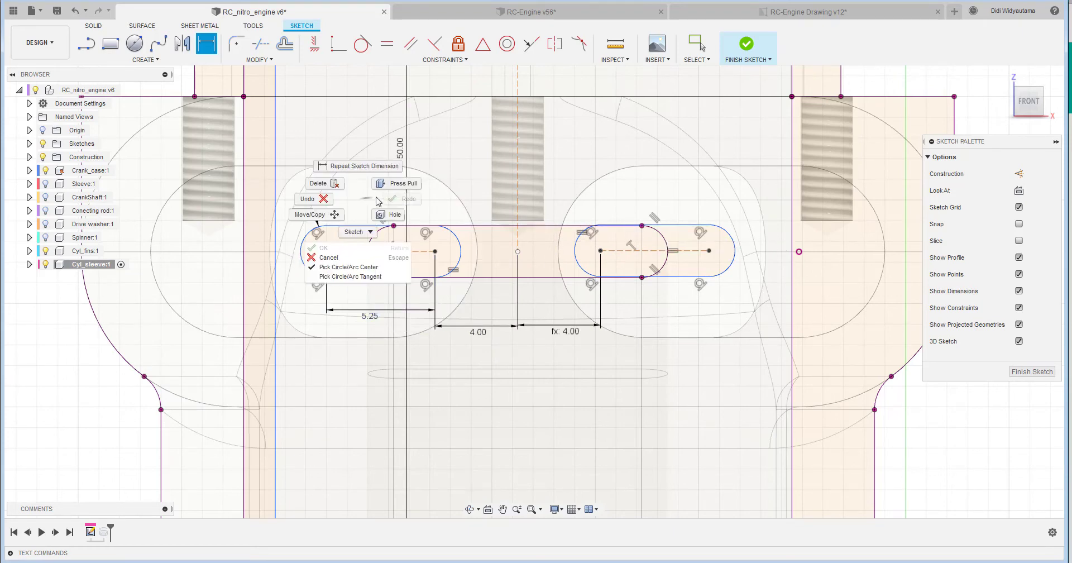
left_click(325, 200)
mouse_move(869, 201)
middle_mouse_down("shift")
mouse_move(848, 183)
mouse_move(631, 296)
mouse_move(278, 371)
middle_mouse_up("shift")
scroll(603, 301, "down", 2)
left_click(1032, 371)
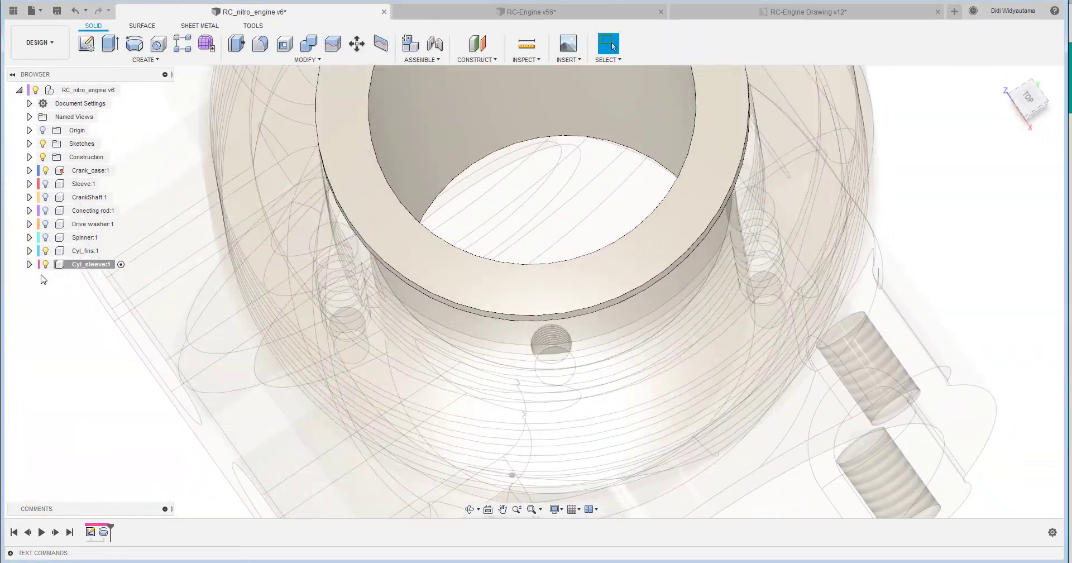
Show the Cyl_sleeve component's Sketch1 and extrude the three profiles of the wide middle slot by 18 mm.
left_click(29, 264)
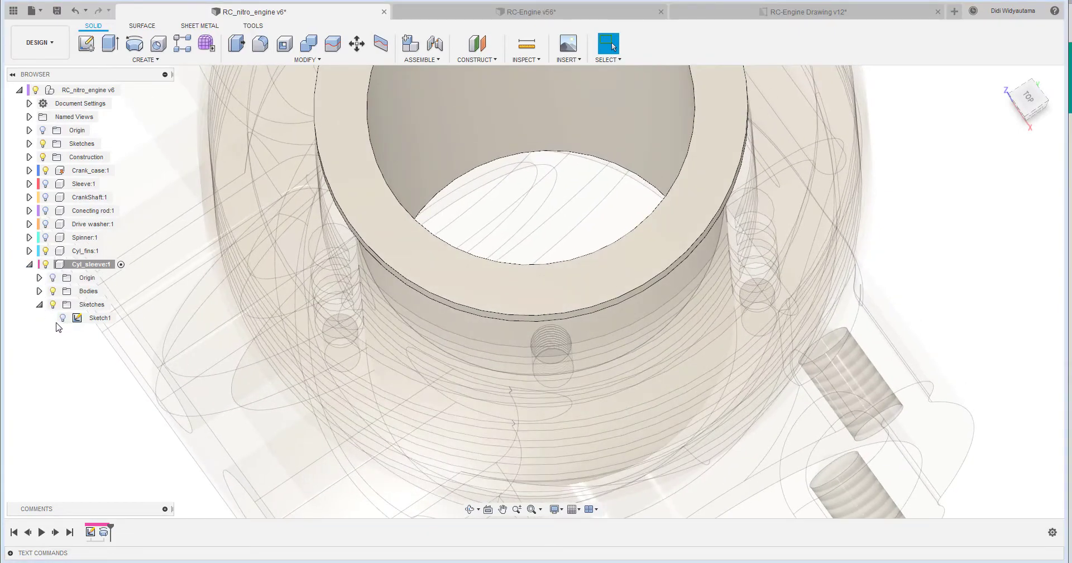
left_click(63, 318)
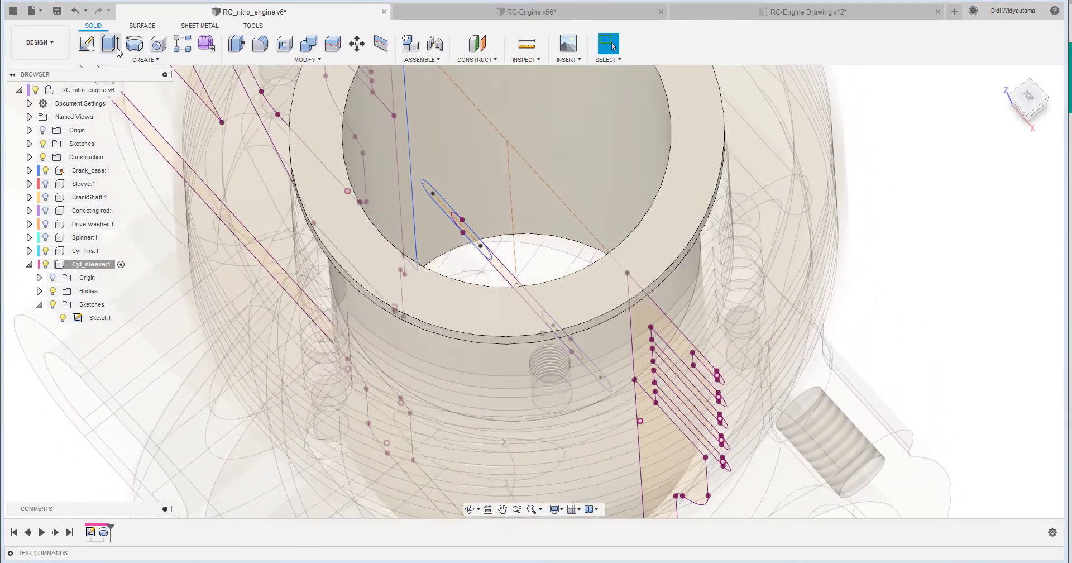
left_click(111, 44)
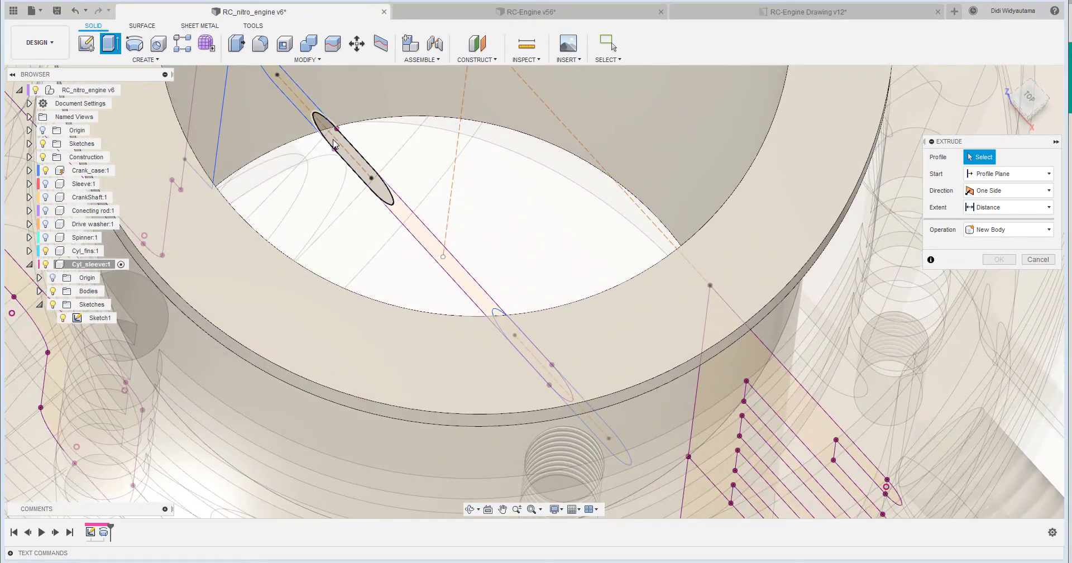
left_click(334, 144)
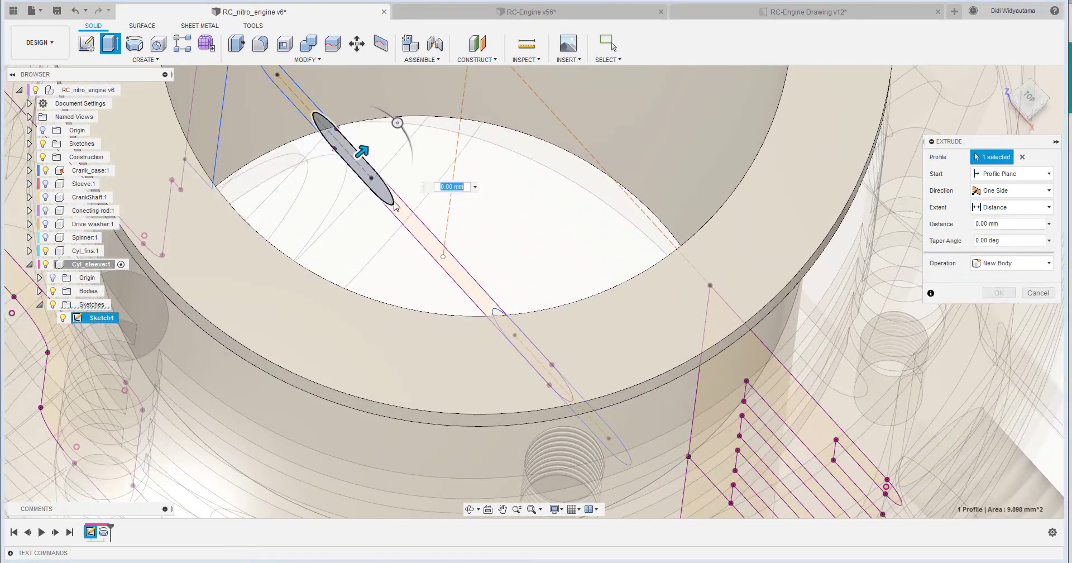
left_click(477, 292)
left_click(478, 282)
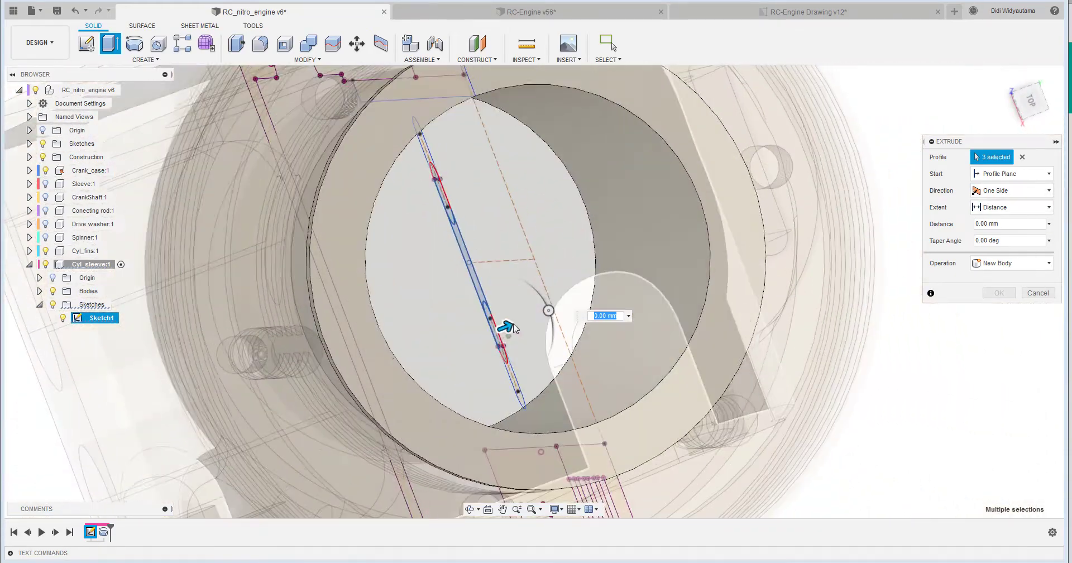
left_click_drag(505, 325, 744, 237)
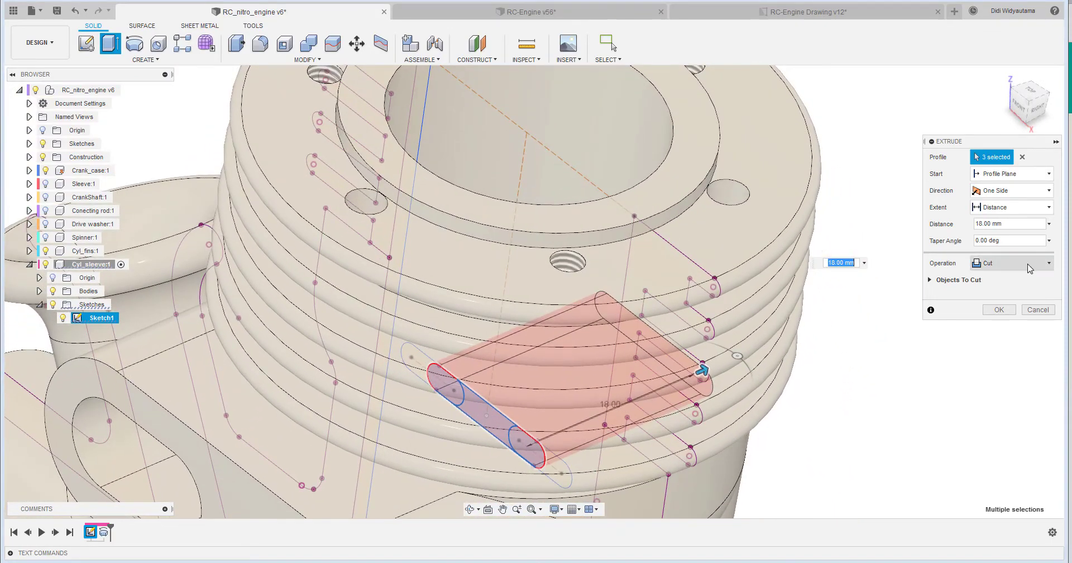
Exclude the Crank_case body from the middle slot's cut and apply it to Cyl_sleeve only.
left_click(931, 281)
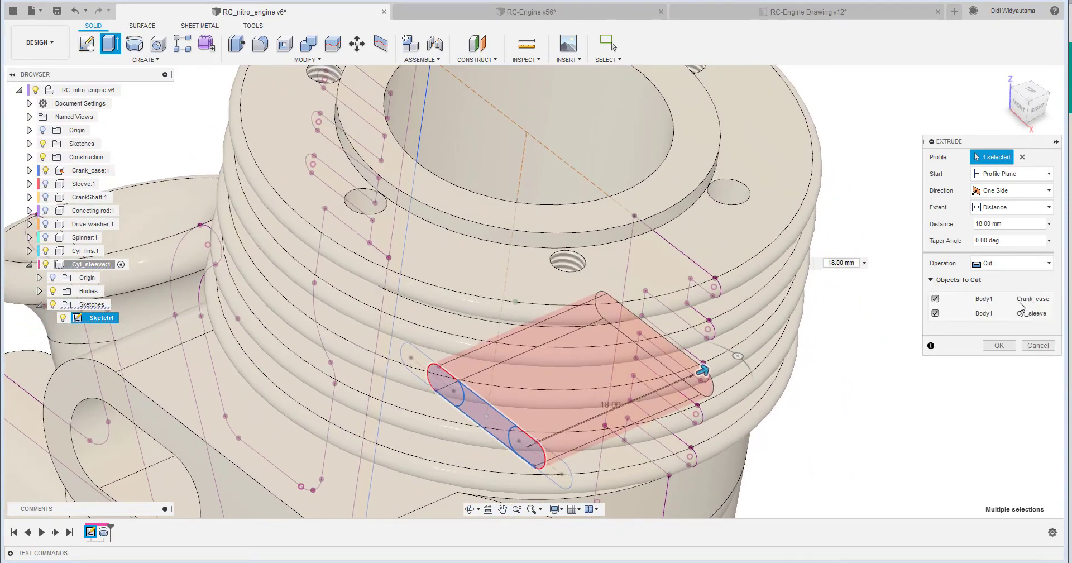
left_click(936, 300)
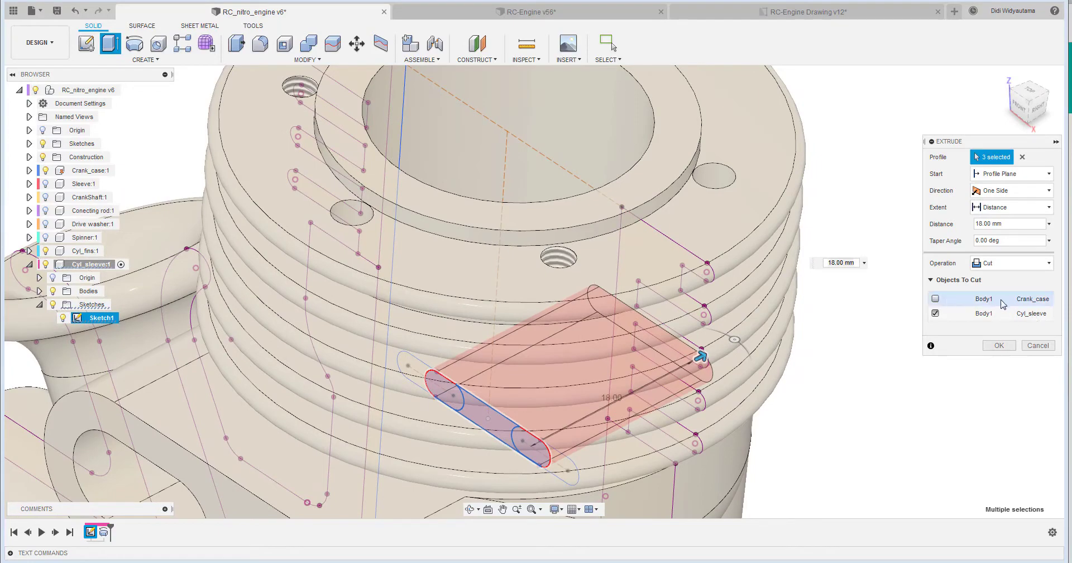
left_click(1000, 345)
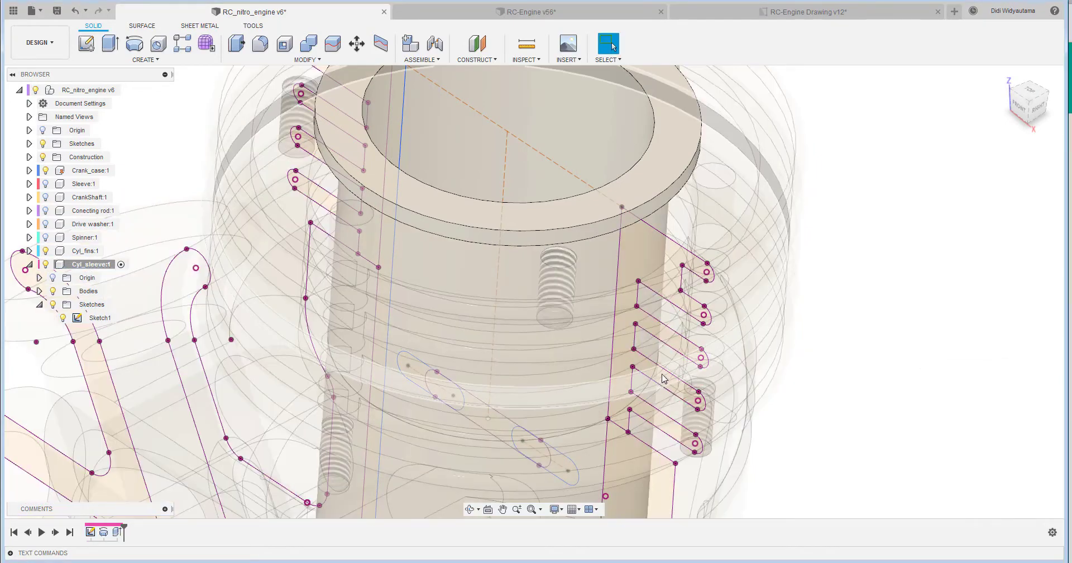
Extrude the four profiles forming the two separate slots by -16 mm, towards the opposite side of the sleeve.
middle_click_drag(480, 200, 583, 148, "shift")
scroll(589, 156, "down", 4)
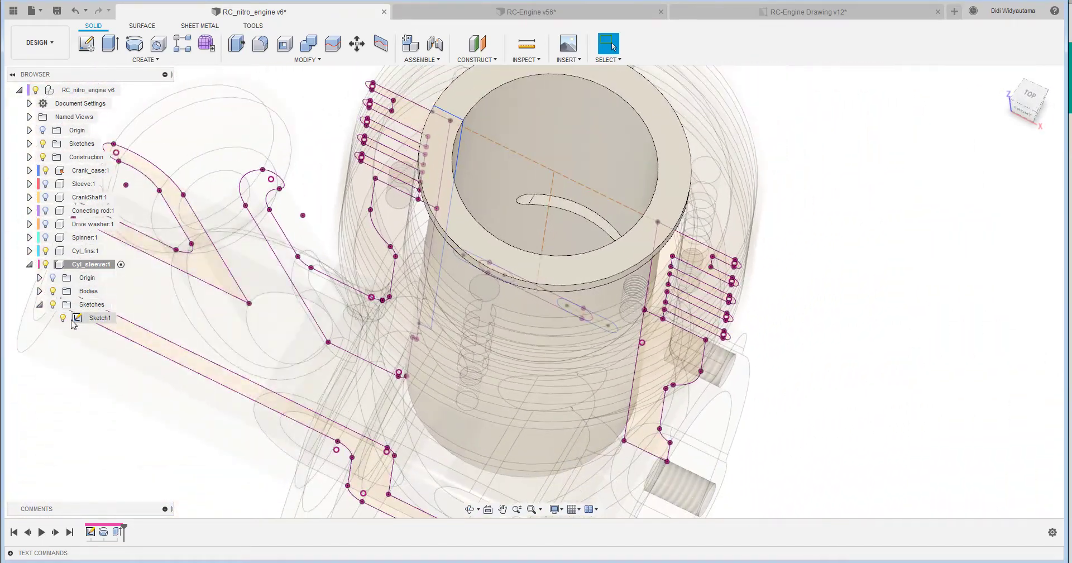
left_click(89, 319)
left_click(927, 228)
mouse_move(926, 228)
middle_mouse_down("shift")
mouse_move(810, 181)
mouse_move(821, 177)
middle_mouse_up("shift")
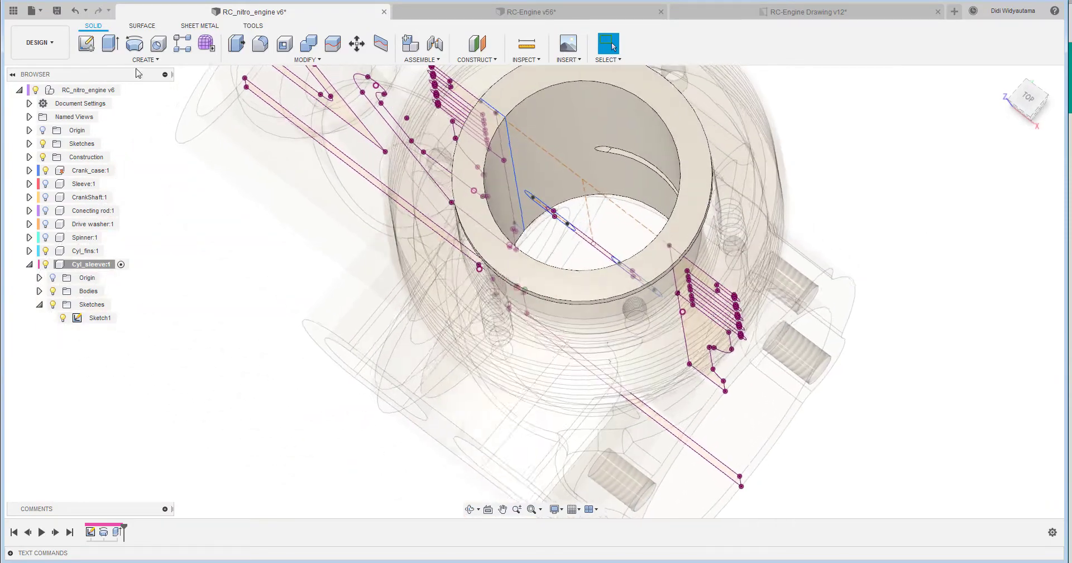
key("e")
scroll(528, 221, "up", 5)
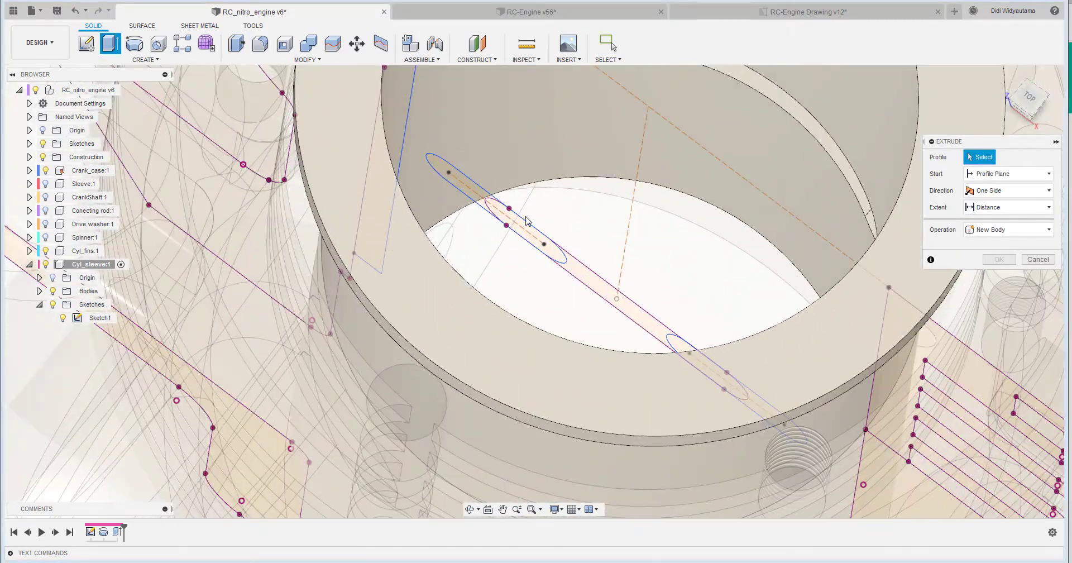
left_click(520, 226)
left_click(472, 192)
middle_click_drag(573, 221, 399, 137)
middle_click_drag(520, 227, 567, 289, "shift")
left_click(473, 219)
left_click(520, 246)
left_click_drag(568, 291, 309, 349)
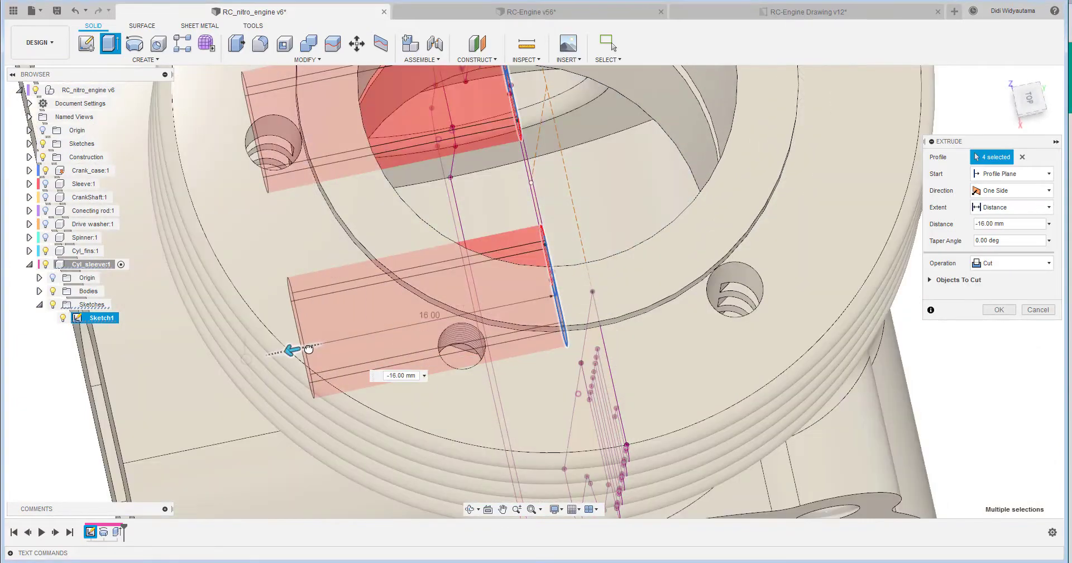
Apply the two-slot extrusion as a cut on the Cyl_sleeve body, checking the objects it cuts.
middle_click_drag(568, 243, 578, 231, "shift")
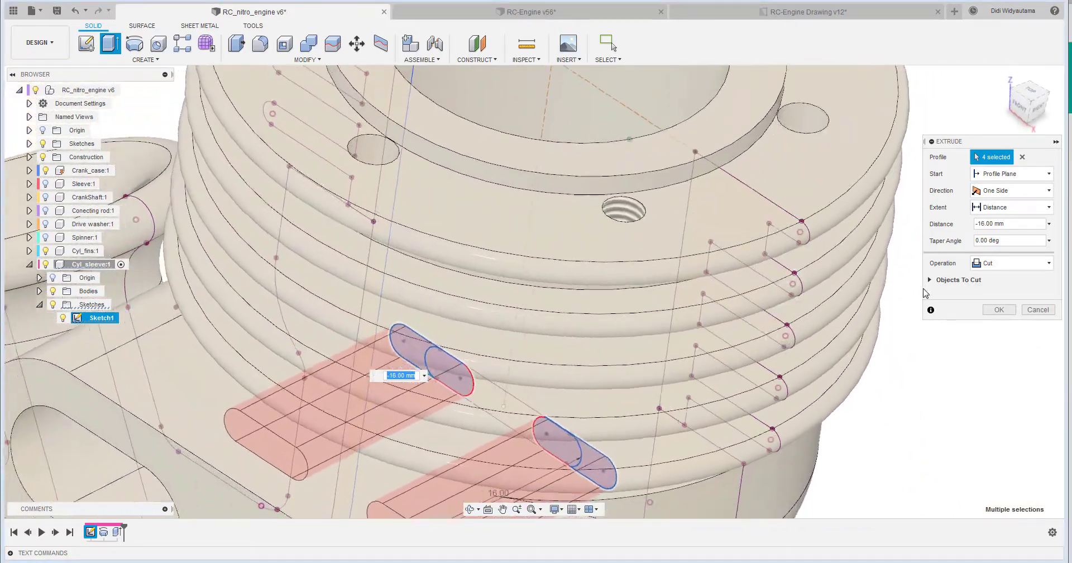
left_click(1016, 259)
left_click(1016, 260)
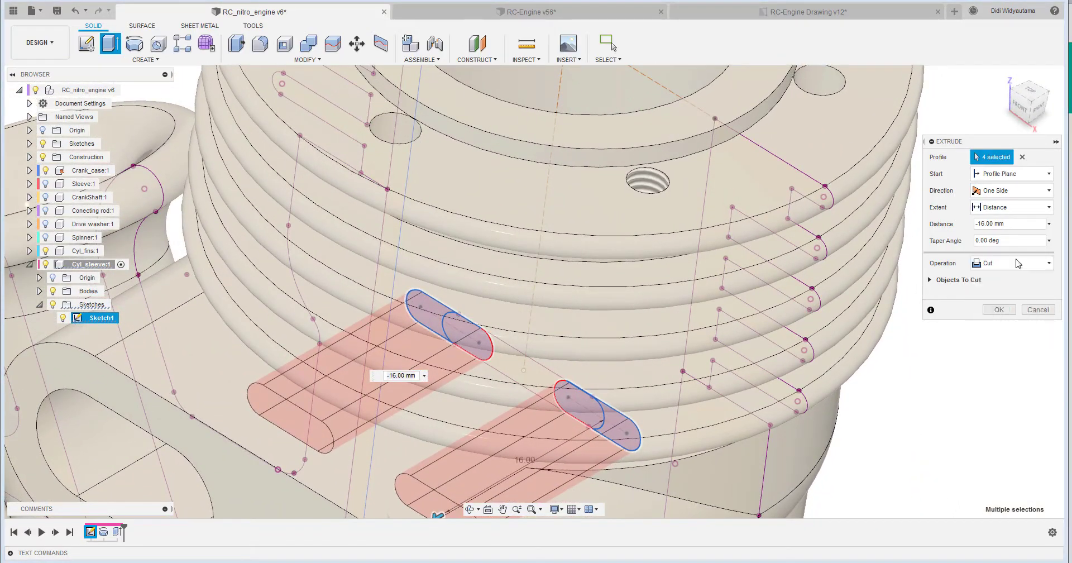
left_click(931, 280)
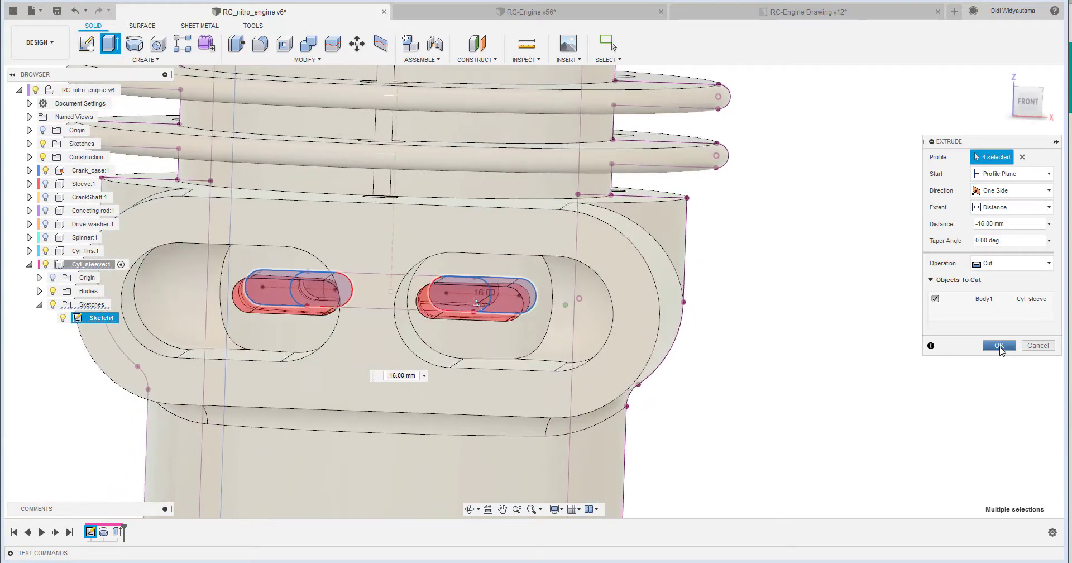
left_click(997, 350)
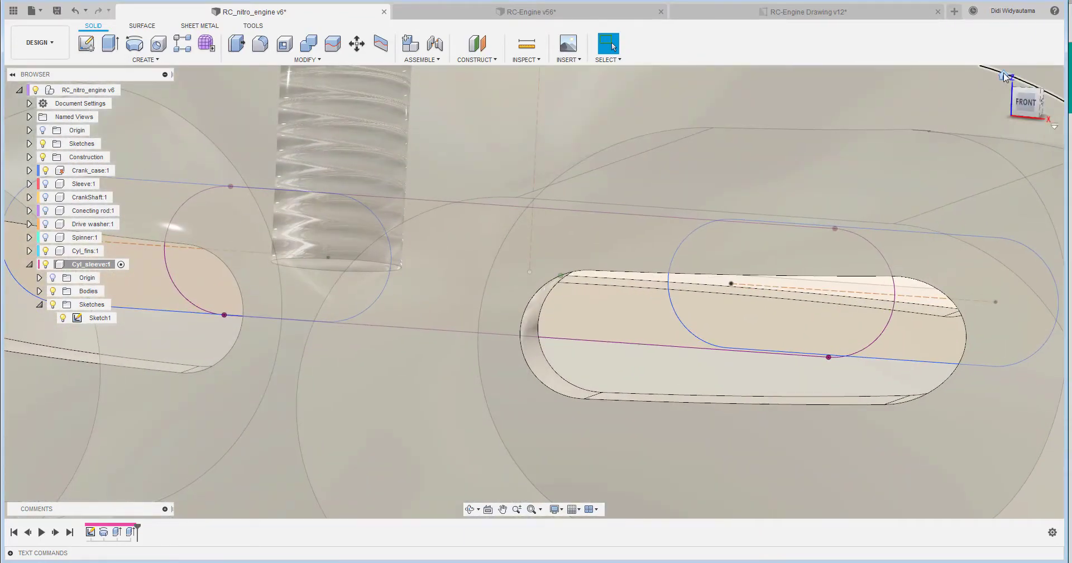
Switch the view projection to perspective.
right_click(1005, 74)
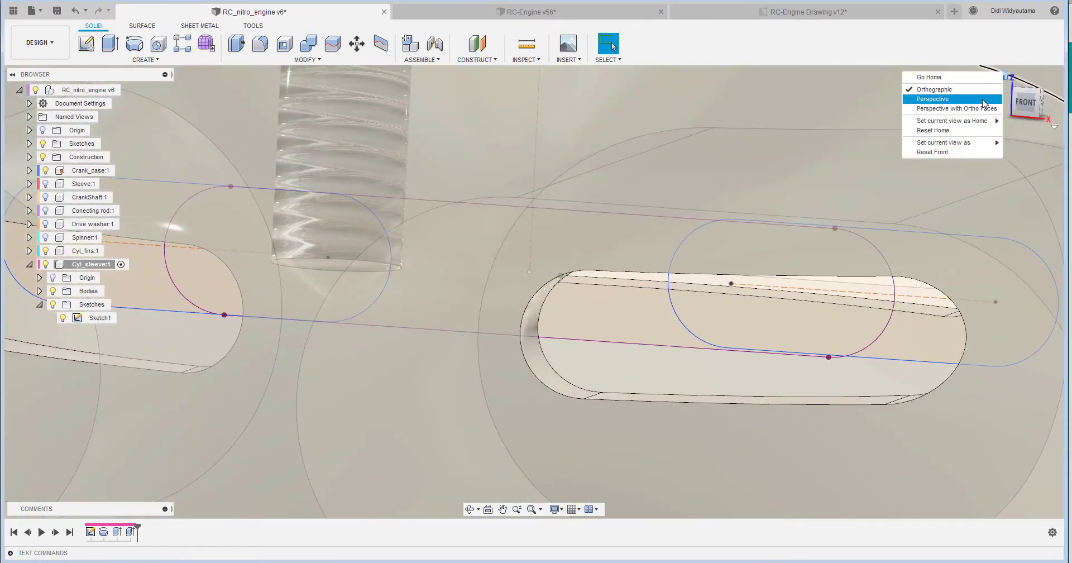
left_click(949, 99)
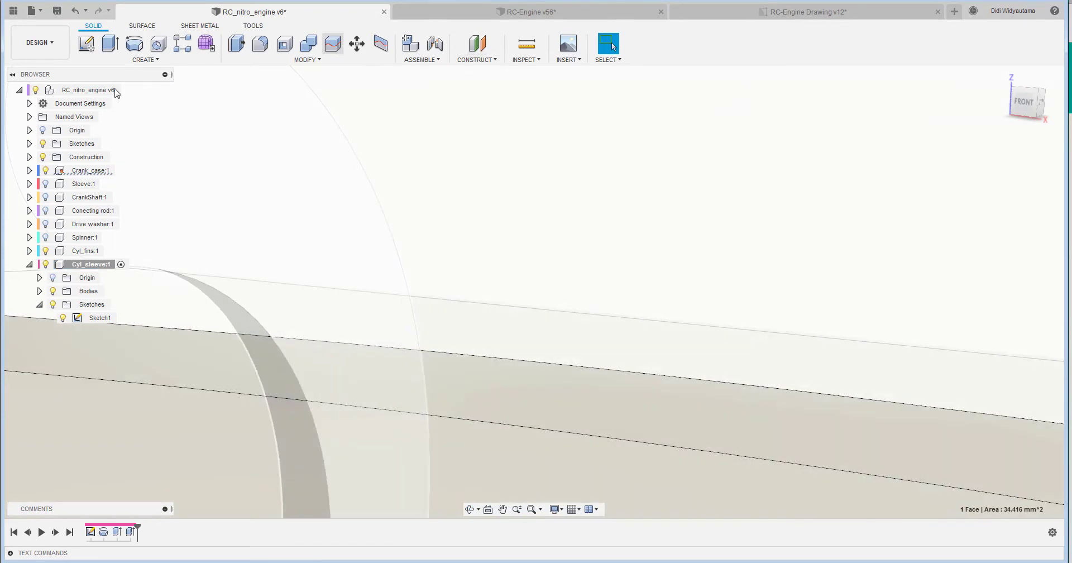
Activate the top-level RC_nitro_engine component and show all of its components.
left_click(117, 91)
left_click(127, 90)
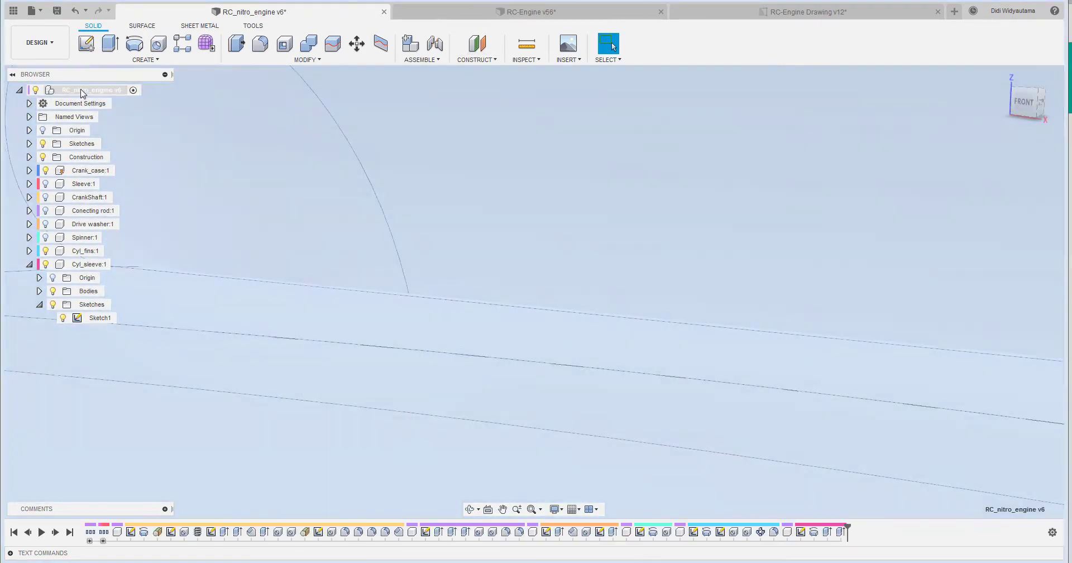
right_click(83, 91)
left_click(119, 282)
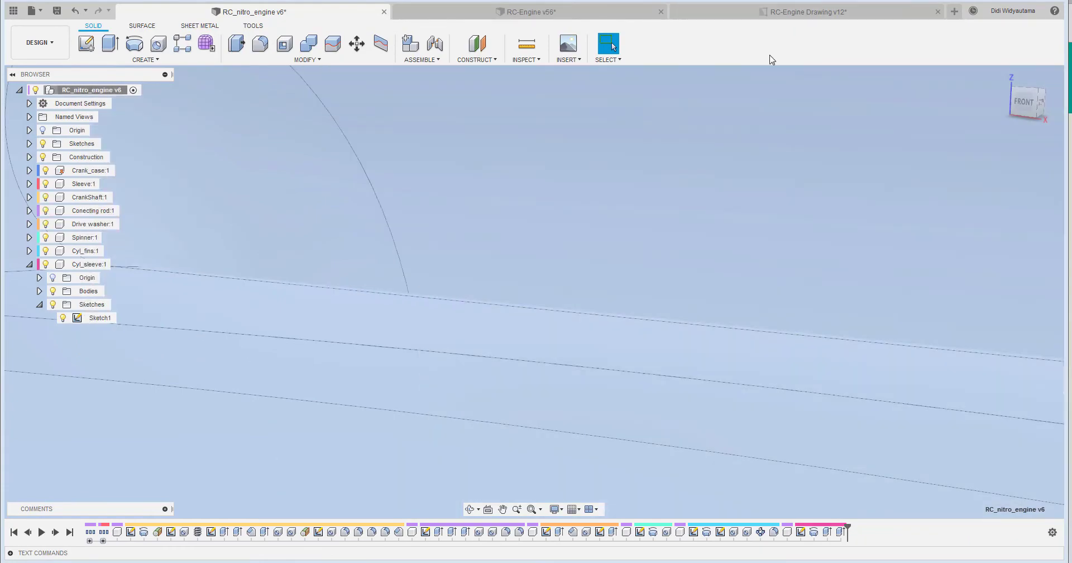
Examine how the slots cut in the cylinder sleeve line up with the crankcase port openings.
scroll(776, 42, "down", 8)
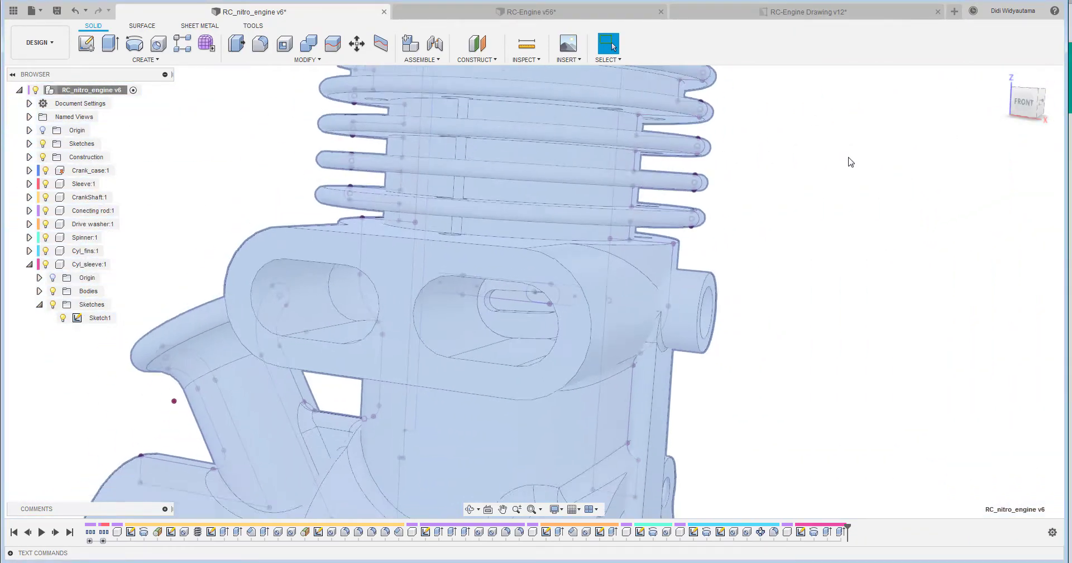
left_click(851, 162)
scroll(851, 162, "up", 5)
scroll(850, 162, "up", 8)
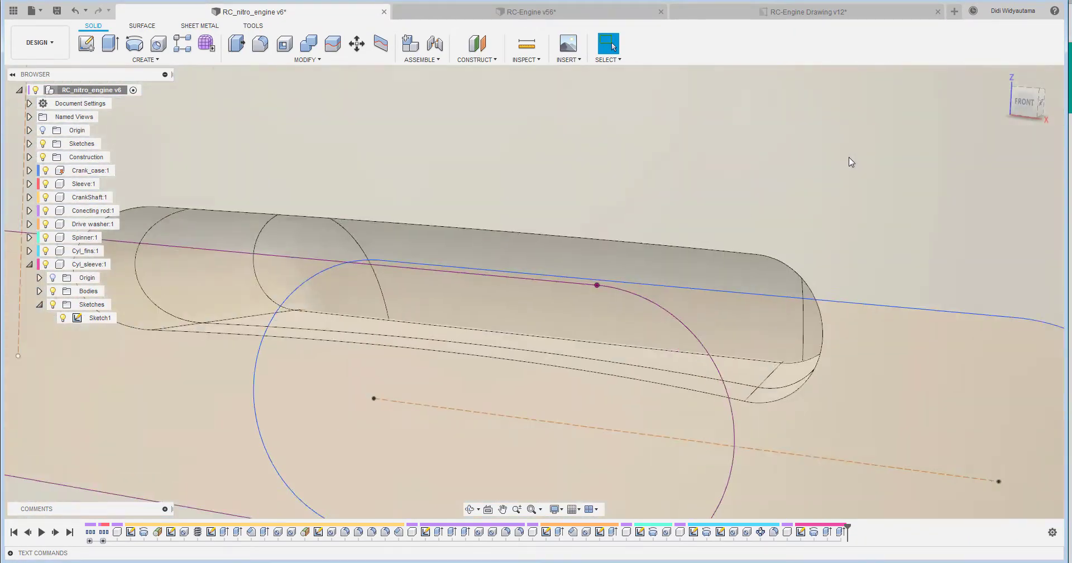
scroll(834, 169, "up", 3)
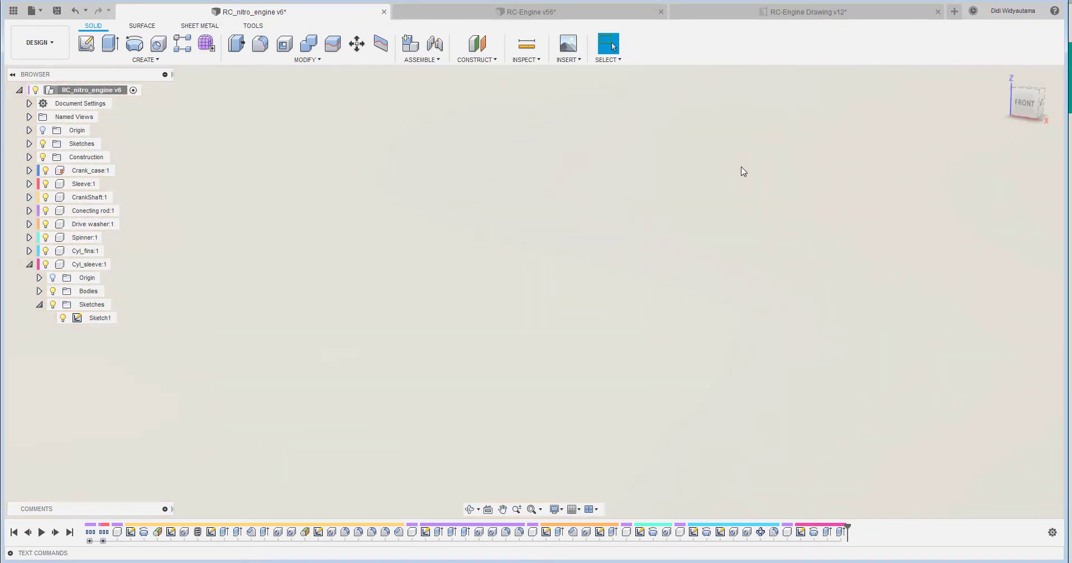
scroll(534, 292, "down", 5)
scroll(907, 158, "up", 4)
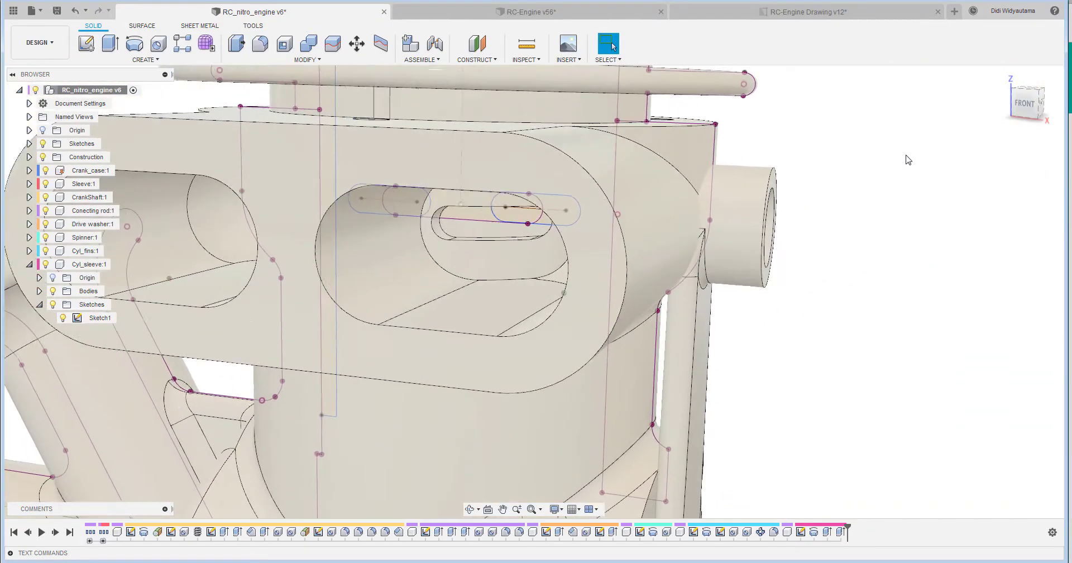
scroll(827, 76, "up", 4)
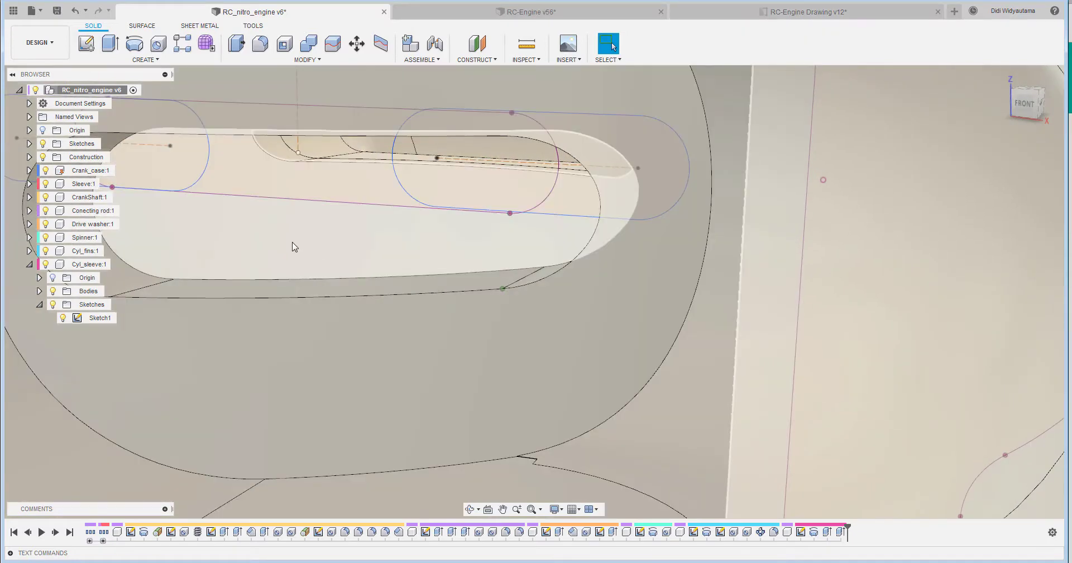
scroll(728, 35, "up", 4)
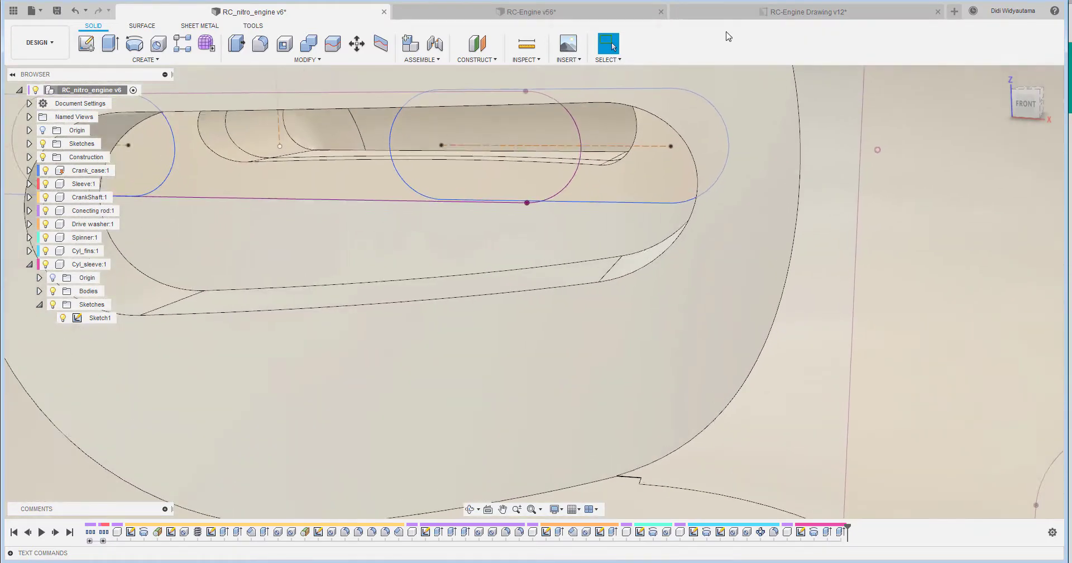
Examine the sleeve's slot against the crankcase opening, and hide Sketch1 of the Cyl_sleeve component.
scroll(728, 39, "up", 4)
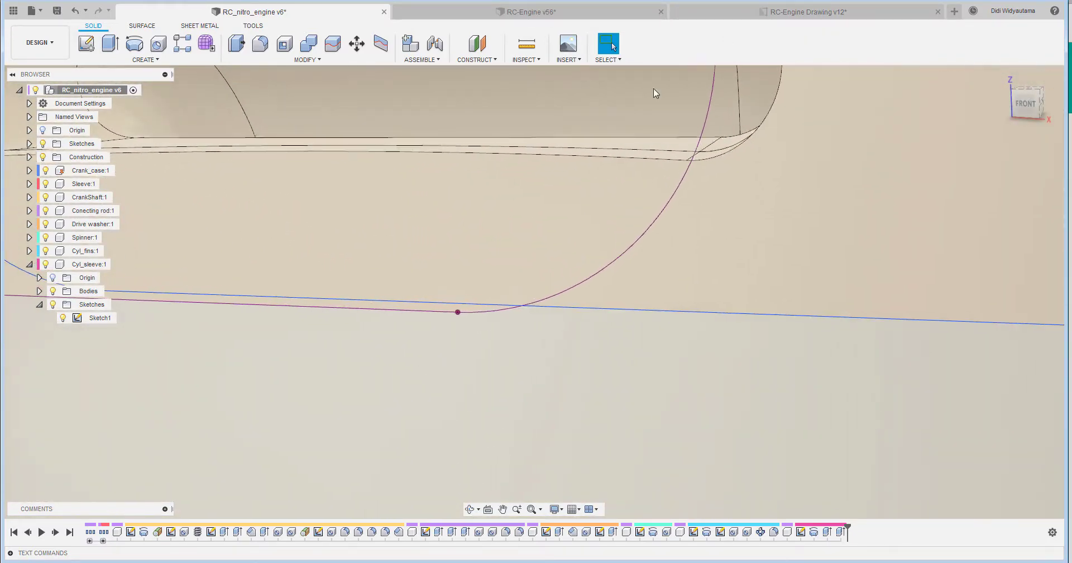
middle_click_drag(508, 186, 508, 186)
scroll(507, 186, "down", 6)
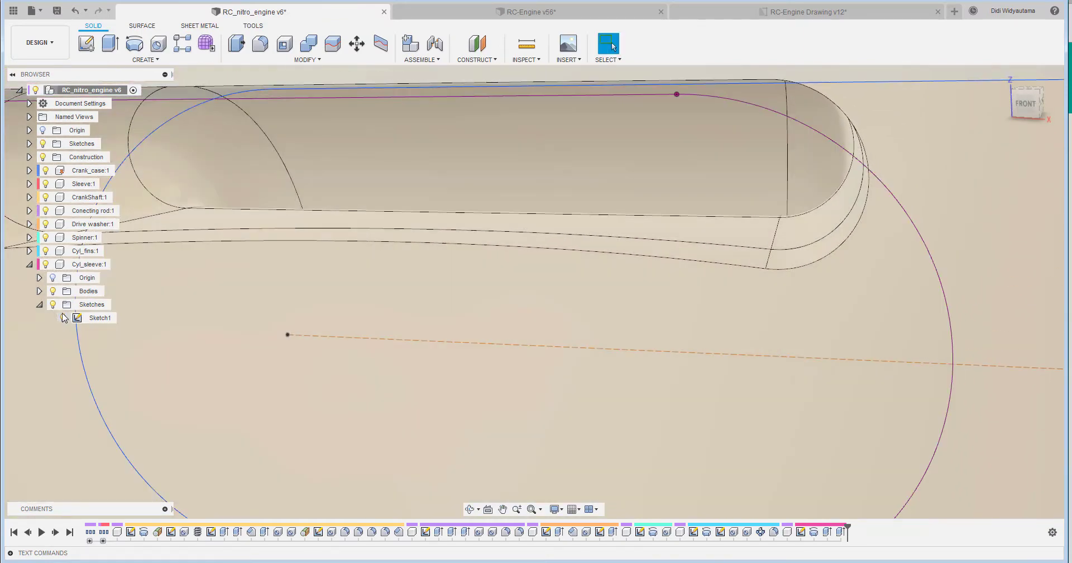
left_click(63, 317)
middle_click_drag(731, 175, 586, 209, "shift")
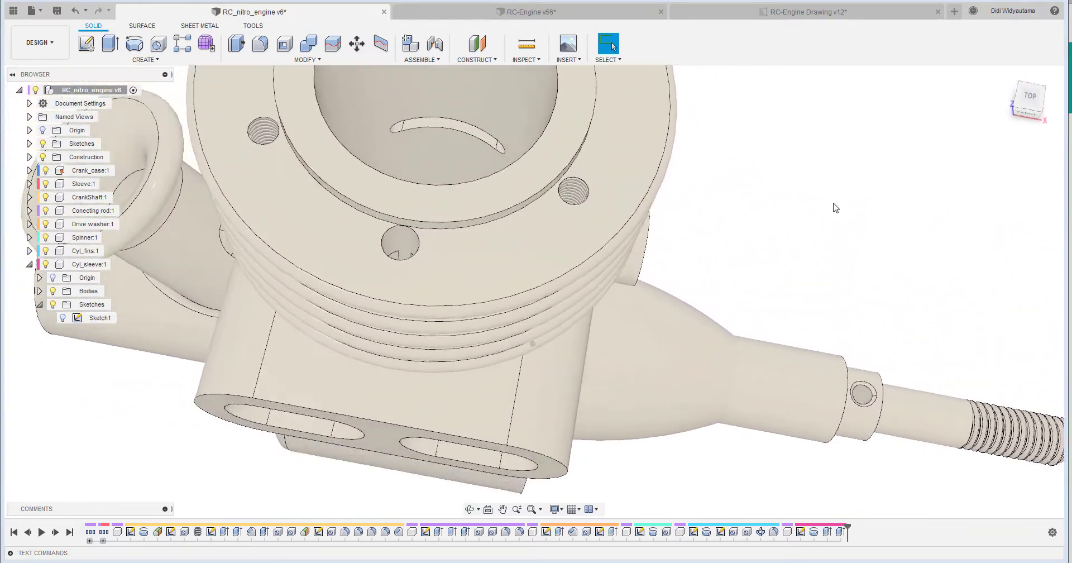
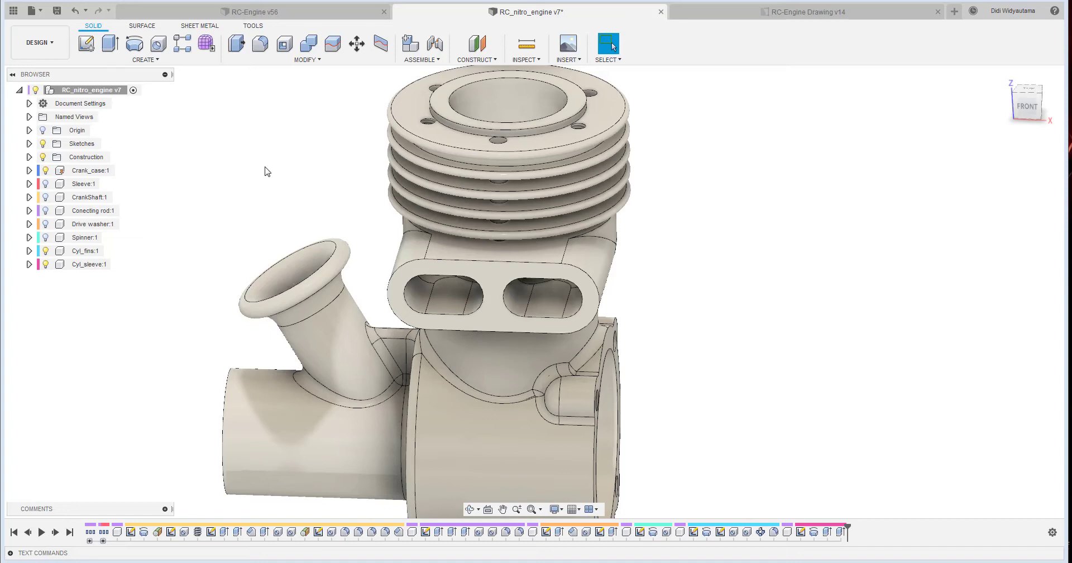
Create a new design and start a sketch on the front (XZ) origin plane.
left_click(34, 13)
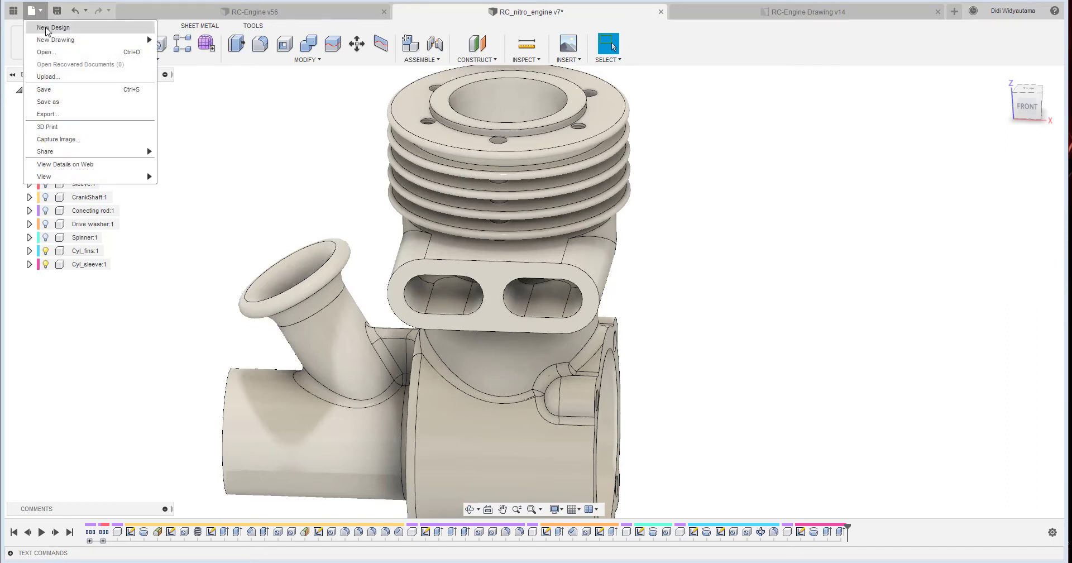
left_click(47, 28)
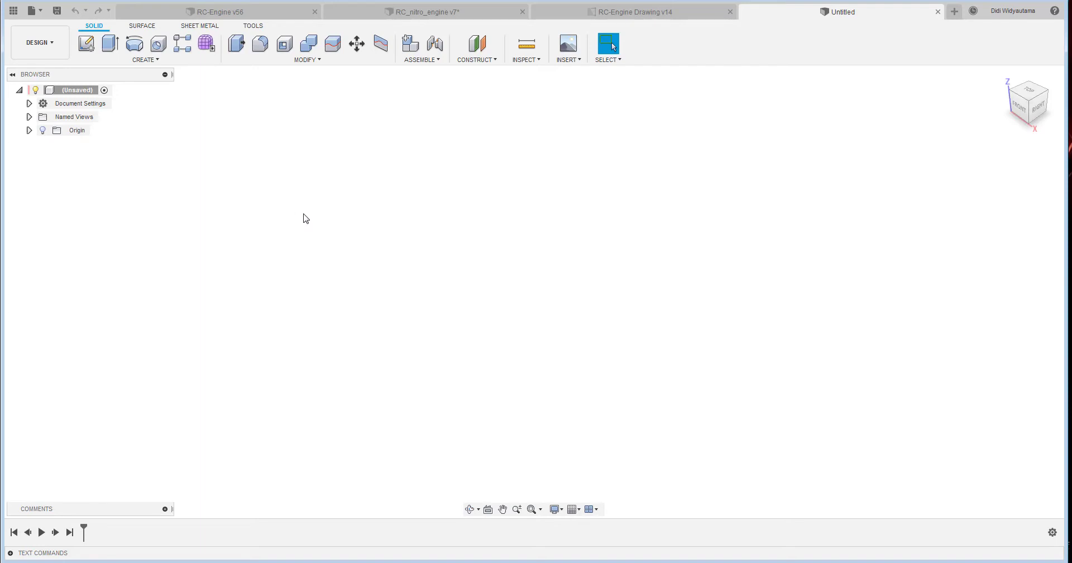
left_click(88, 44)
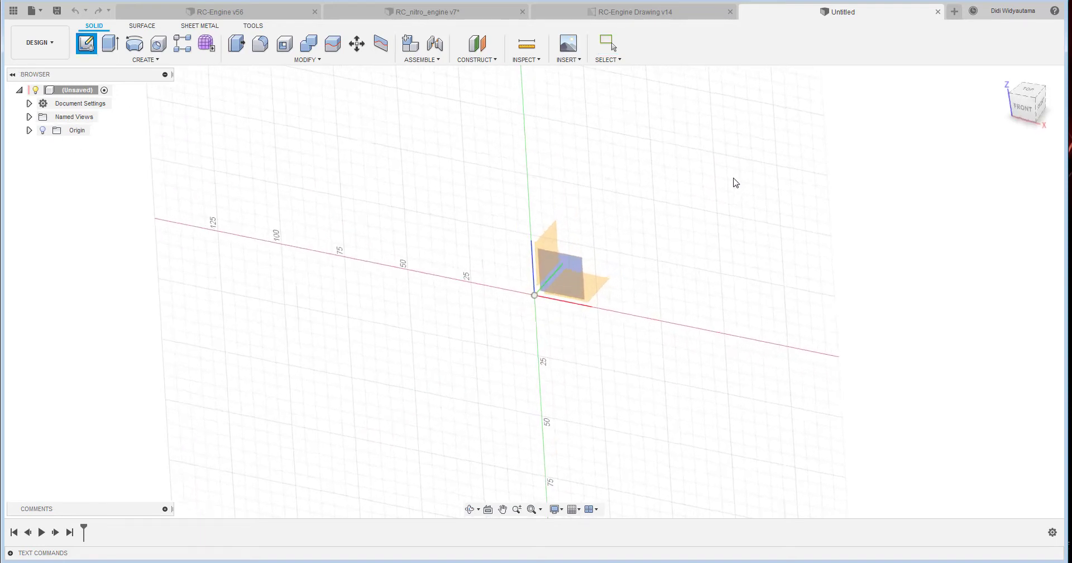
left_click(575, 275)
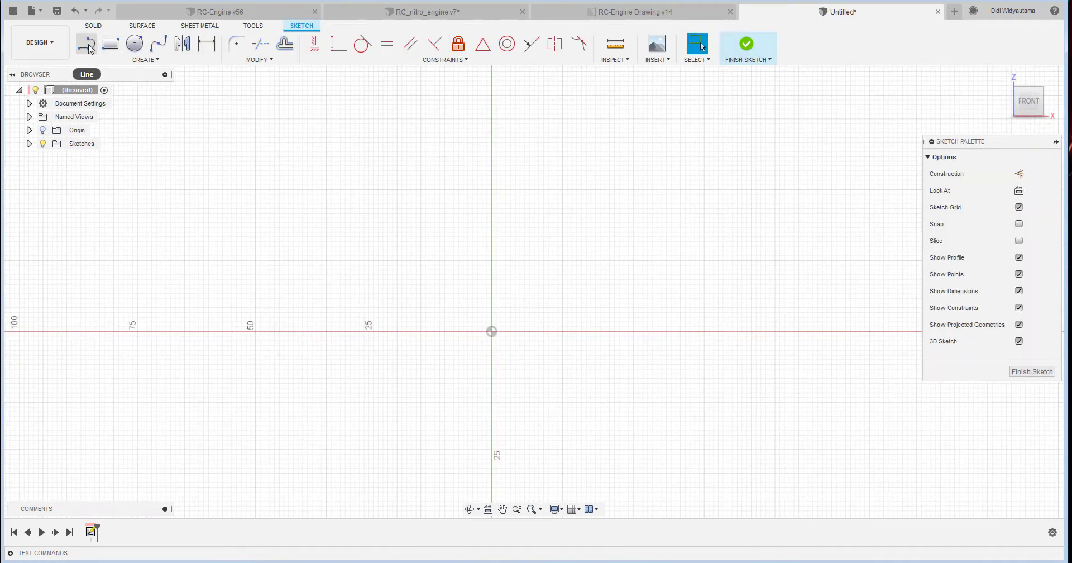
Draw a horizontal line about 42 mm long from the origin along the negative X axis and convert it to construction.
left_click(89, 47)
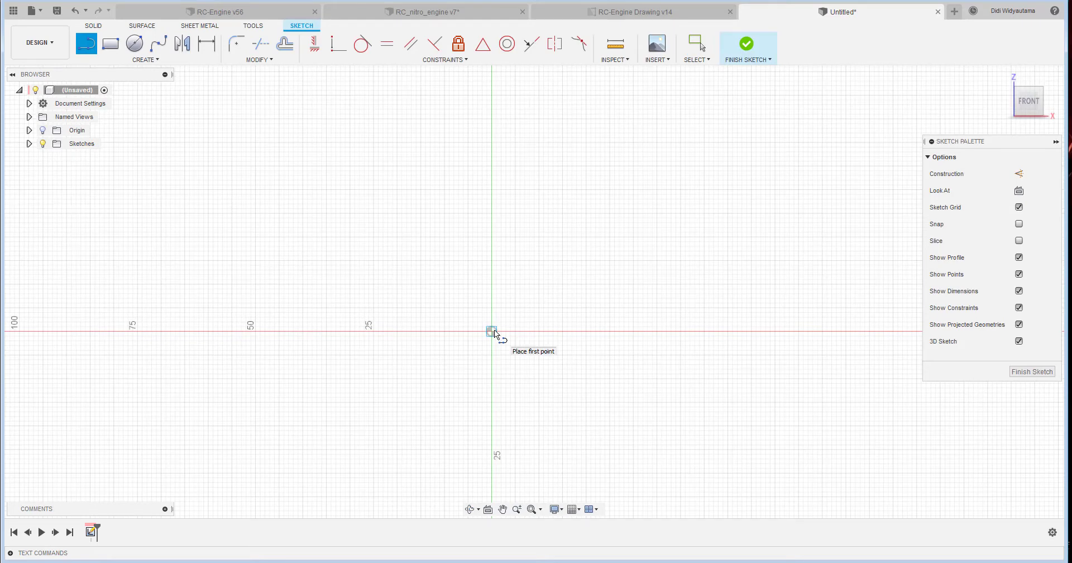
left_click(492, 331)
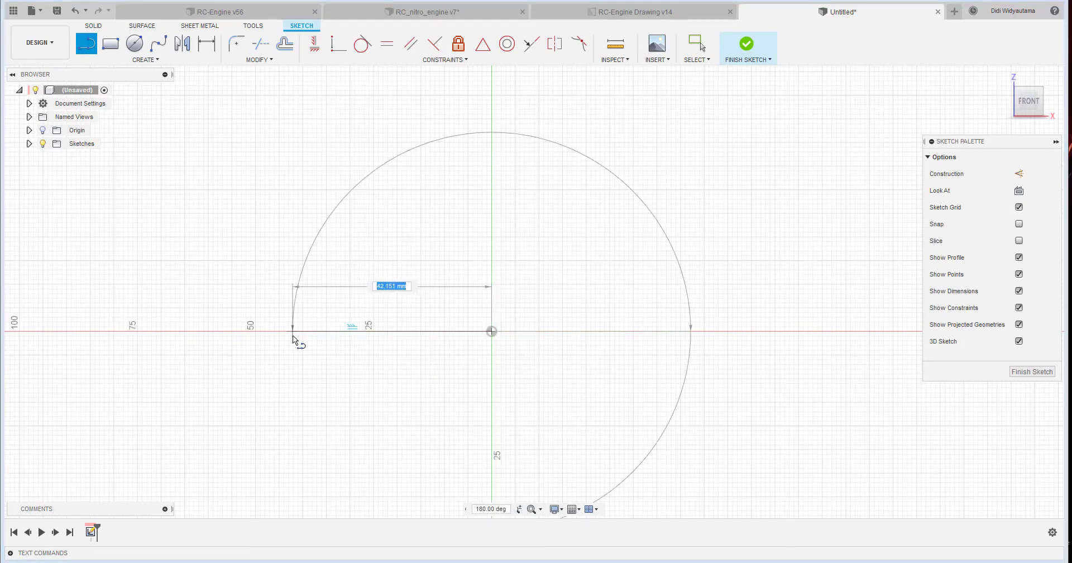
left_click(293, 331)
right_click(393, 231)
left_click(429, 233)
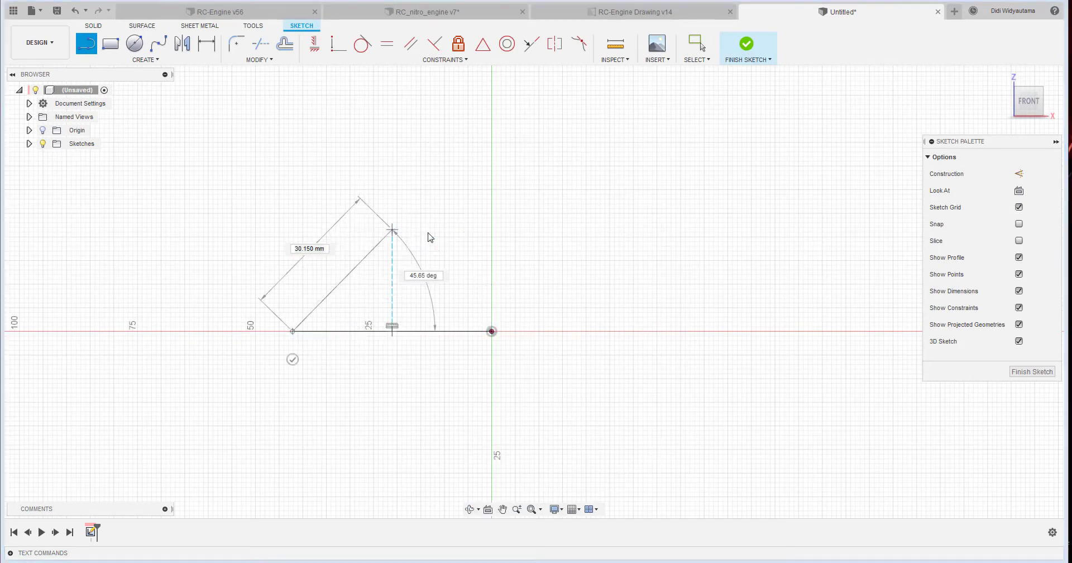
left_click(441, 331)
left_click(1018, 174)
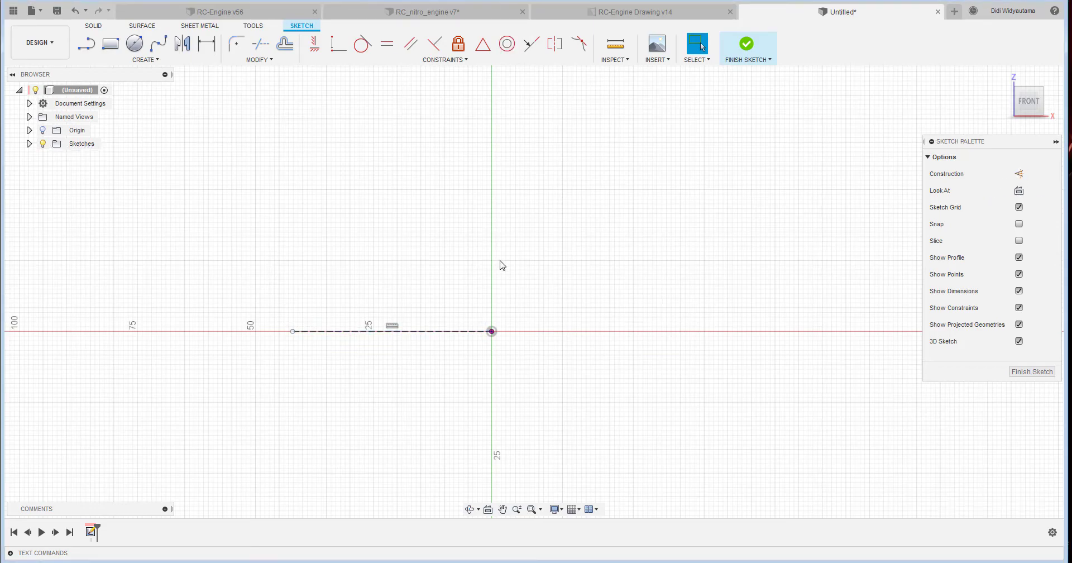
Dimension the horizontal construction line's length as 20.75 mm.
middle_click_drag(501, 263, 565, 288)
scroll(563, 282, "up", 3)
middle_click_drag(728, 236, 651, 225)
scroll(651, 225, "up", 1)
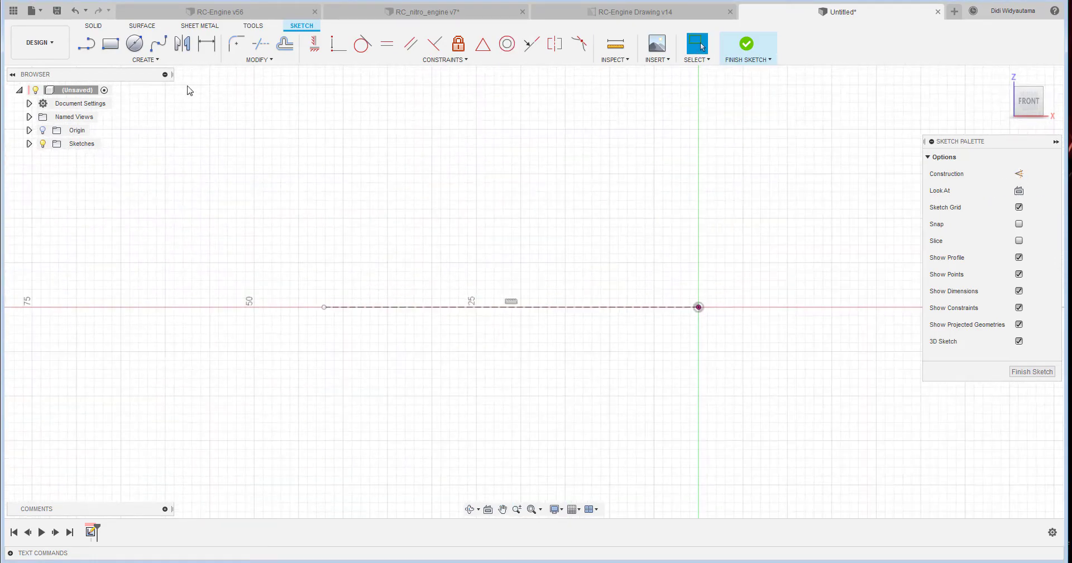
left_click(206, 43)
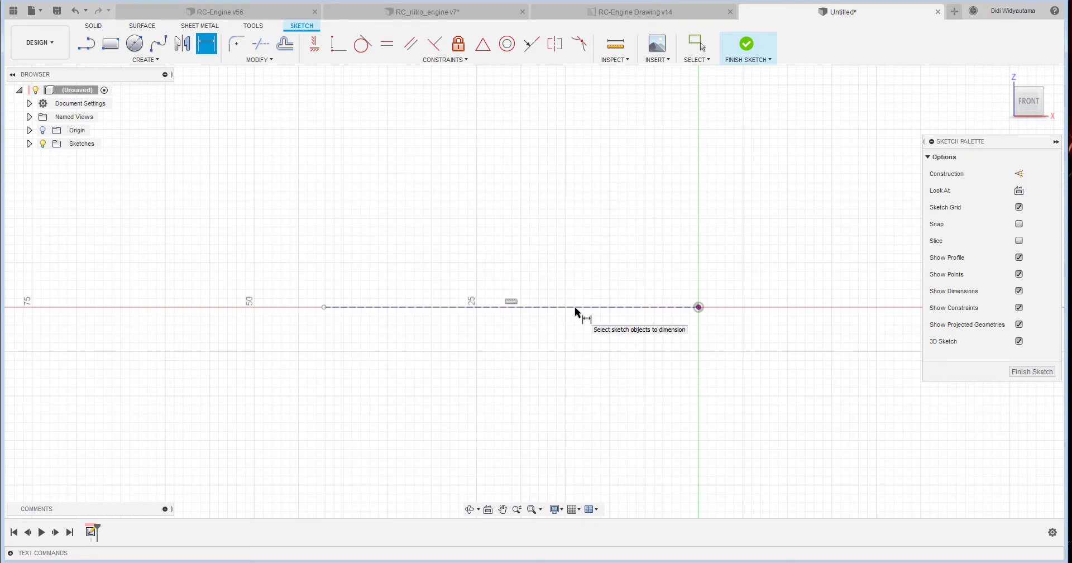
left_click(575, 307)
left_click(521, 408)
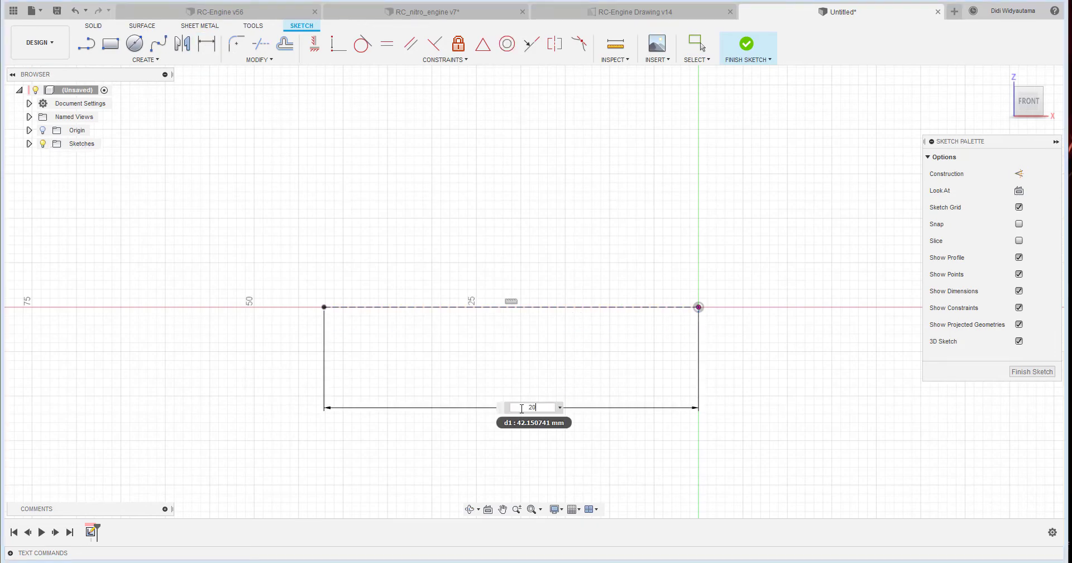
key("Return")
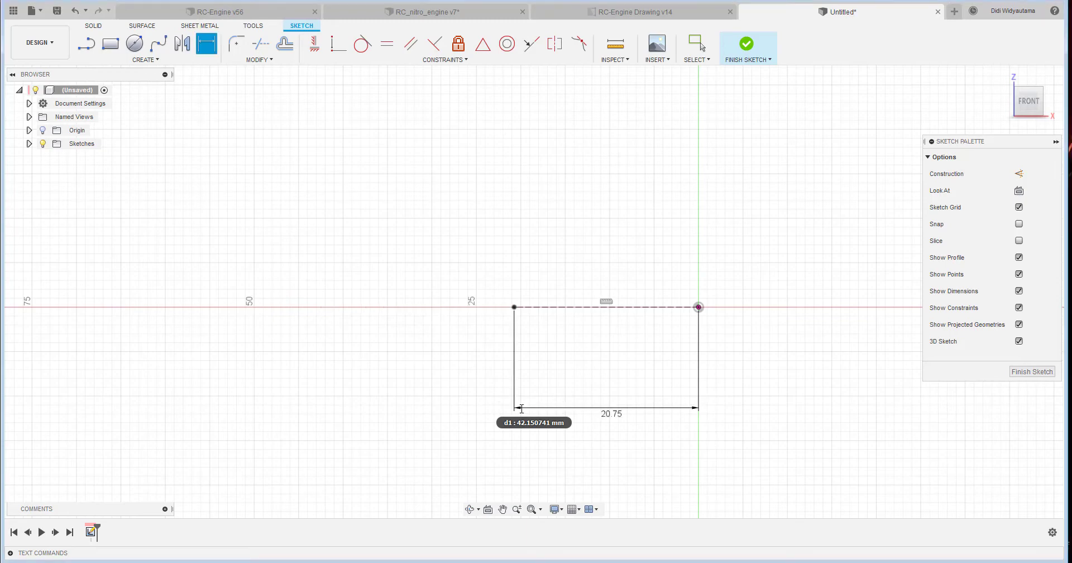
Draw the profile's outer outline from a short vertical line above the origin, across the full length, and down to the construction line's far end.
scroll(678, 365, "up", 5)
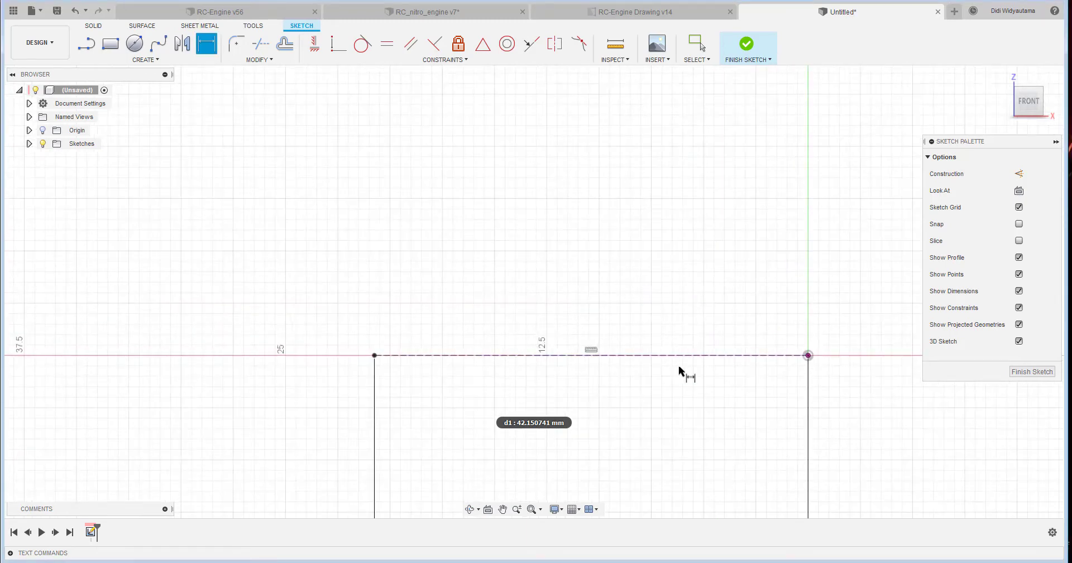
left_click(86, 44)
middle_click_drag(228, 191, 236, 280)
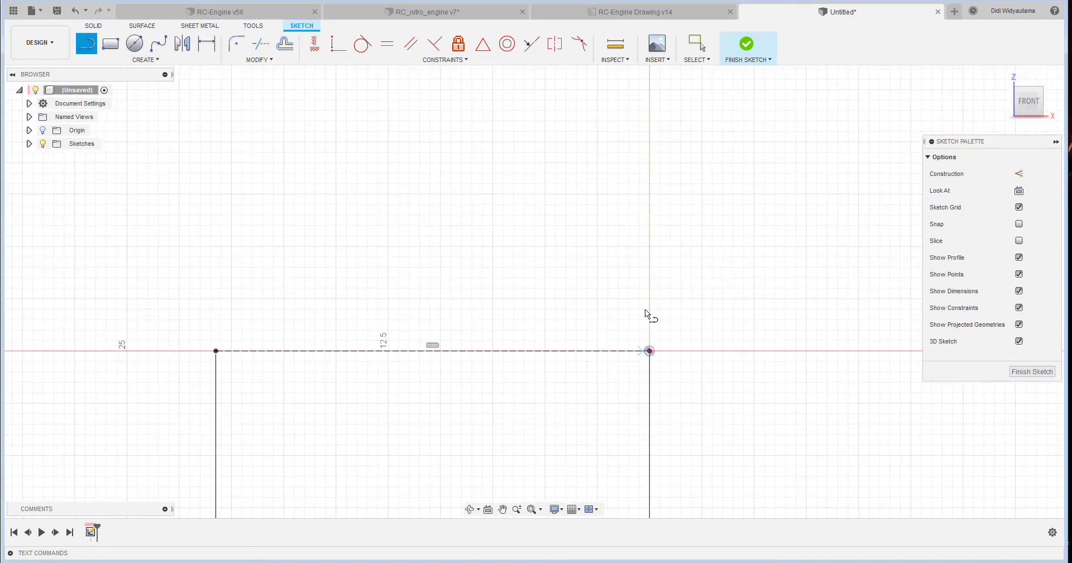
left_click(652, 241)
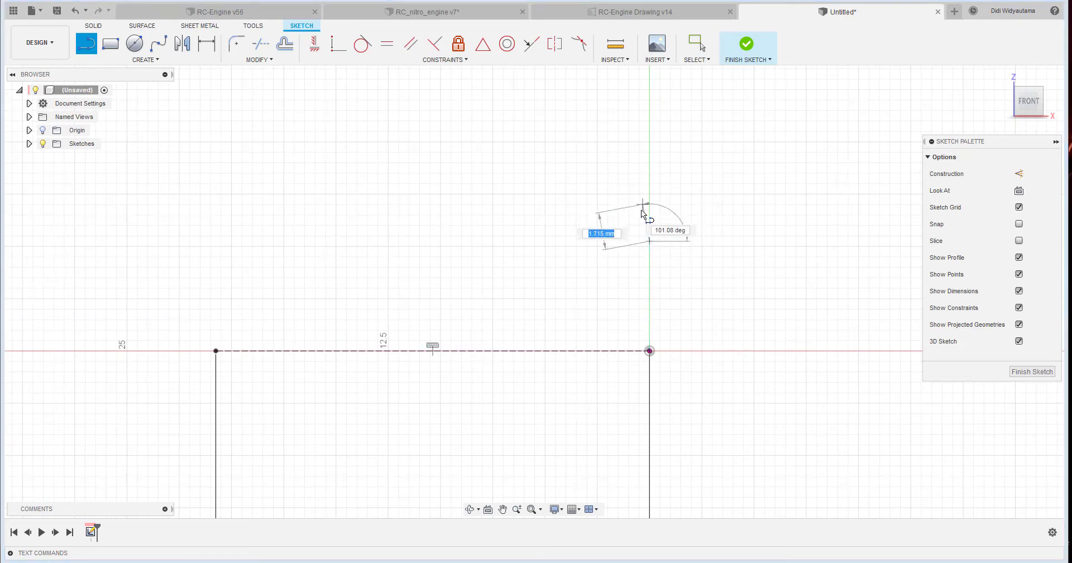
left_click(650, 226)
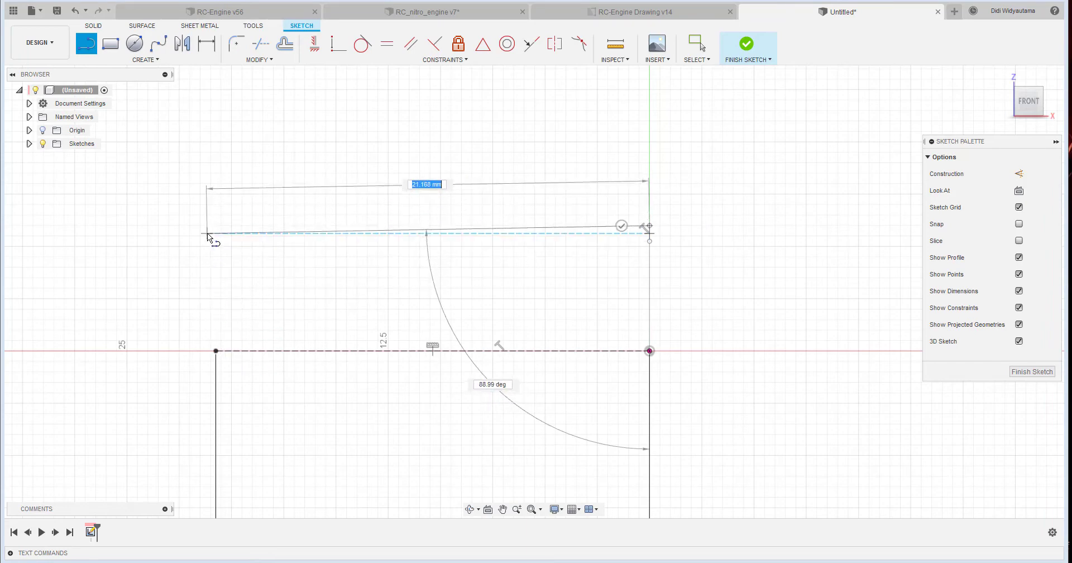
left_click(215, 226)
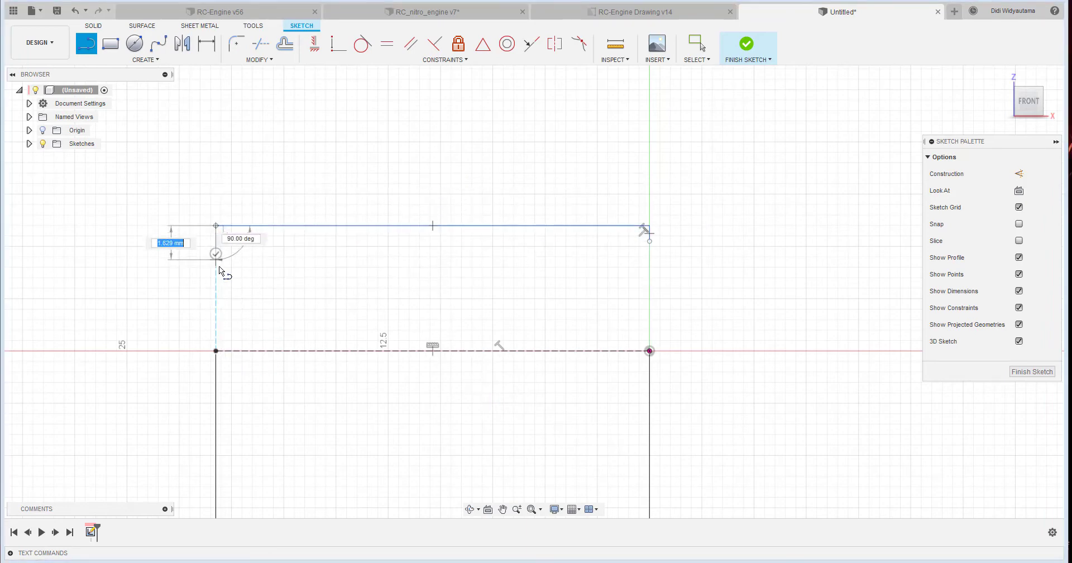
left_click(215, 351)
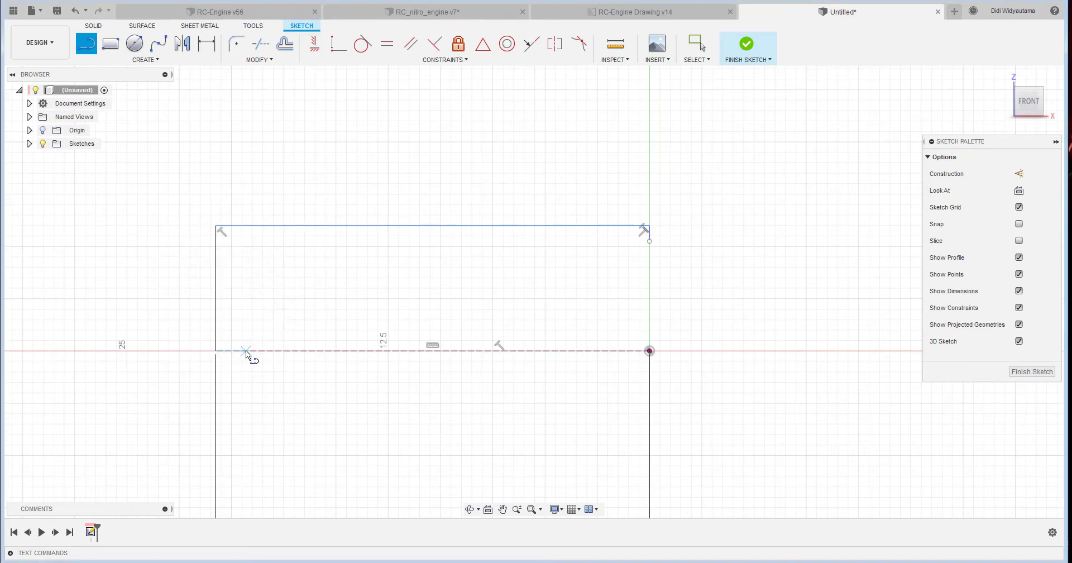
Draw the stepped inner outline from the construction line near its far end, dipping toward the axis mid-length and ending at the vertical axis.
left_click(245, 350)
left_click(246, 255)
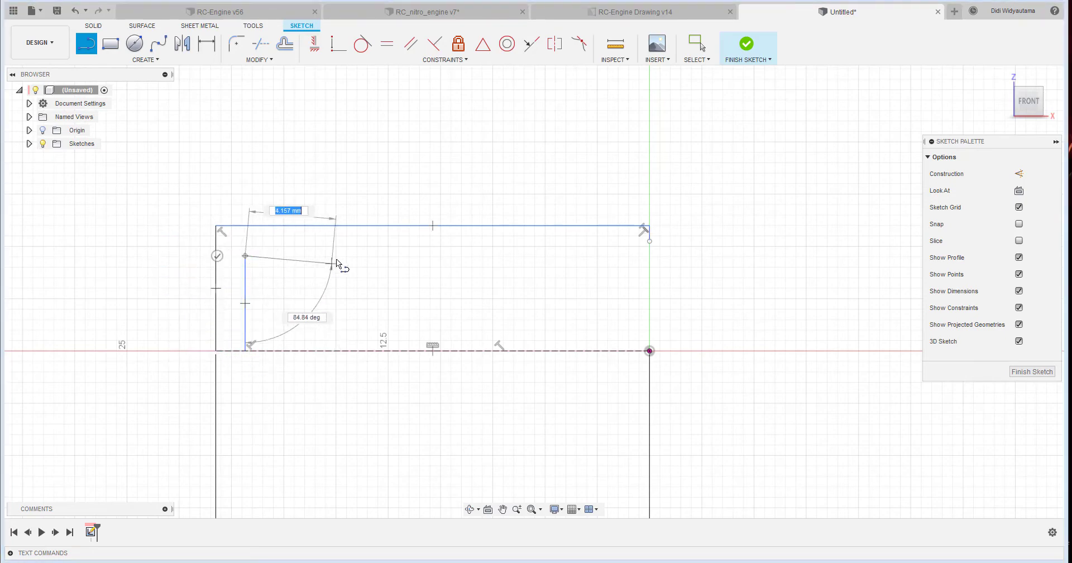
left_click(339, 256)
left_click(339, 309)
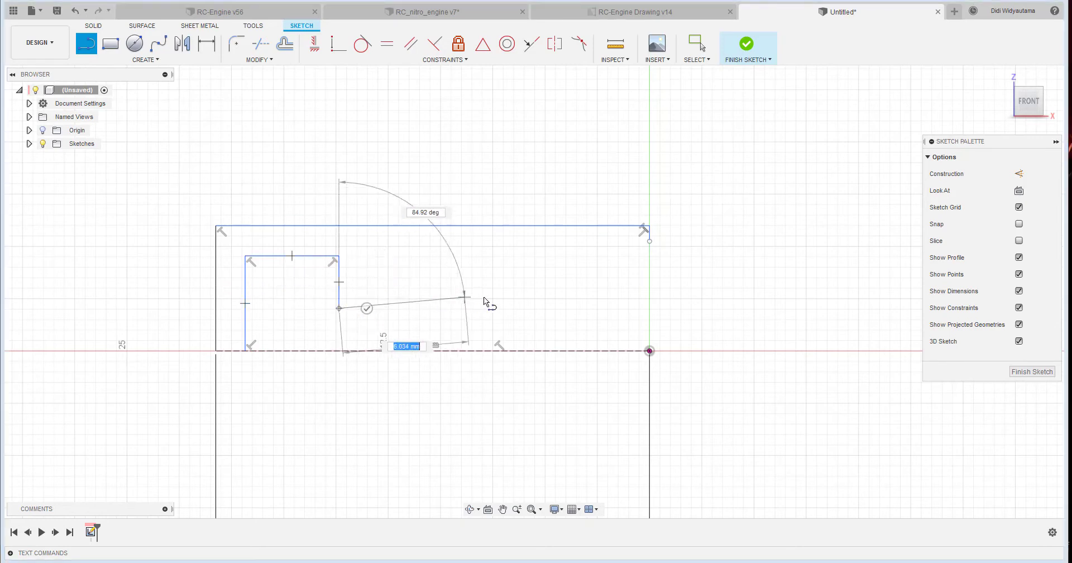
left_click(517, 308)
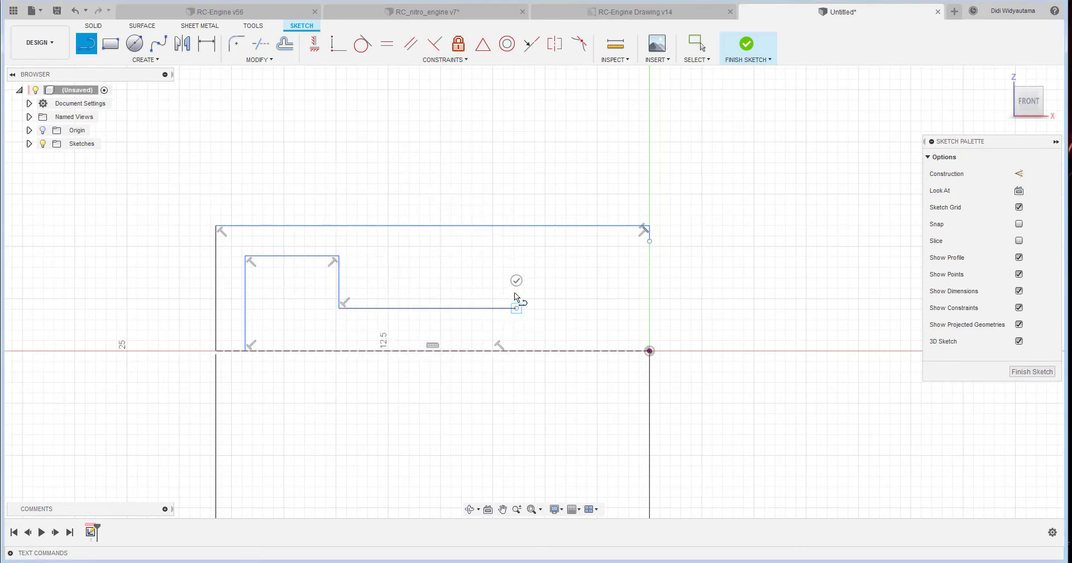
left_click(517, 255)
left_click(651, 259)
right_click(674, 253)
left_click(717, 253)
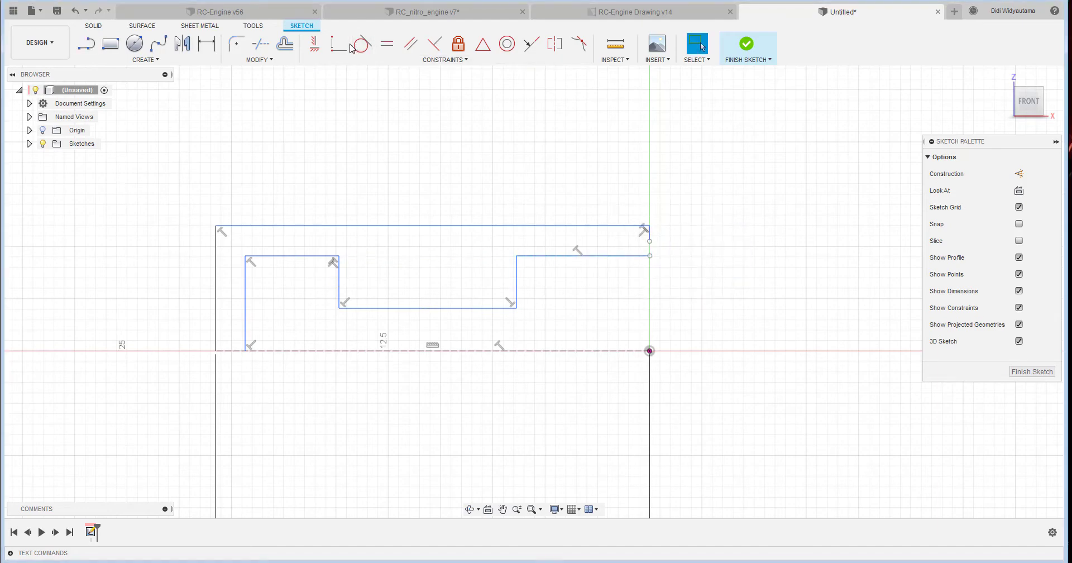
Close the profile by joining its open ends at the vertical axis and drawing the short wall line along the construction line.
left_click(650, 256)
right_click(708, 237)
left_click(749, 233)
left_click(87, 43)
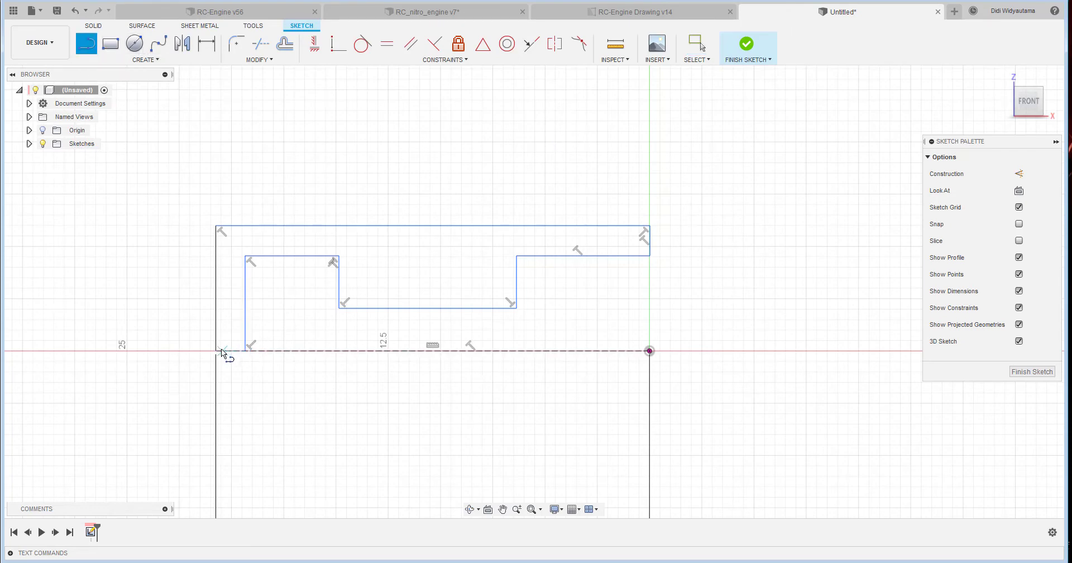
left_click(220, 350)
left_click(245, 349)
right_click(384, 162)
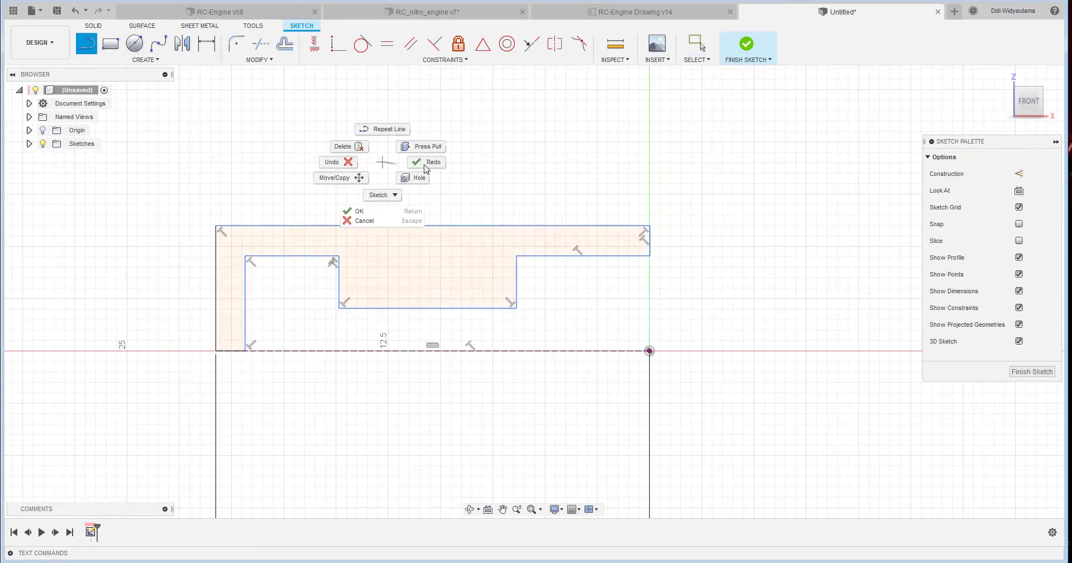
left_click(426, 167)
Apply a Coincident constraint between the profile's short vertical edge and the sketch origin.
left_click(208, 48)
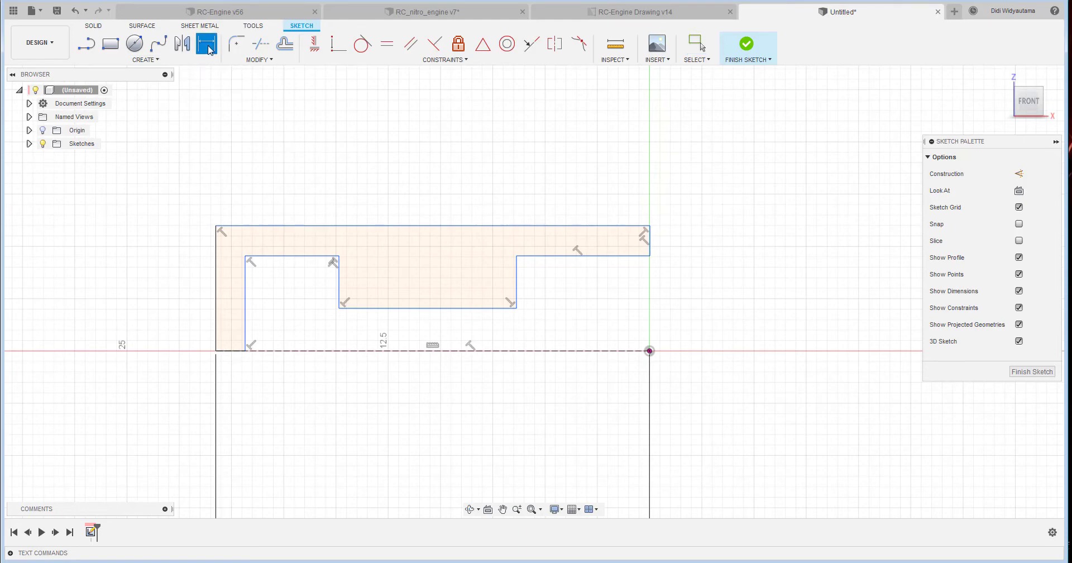
left_click(314, 45)
left_click(338, 45)
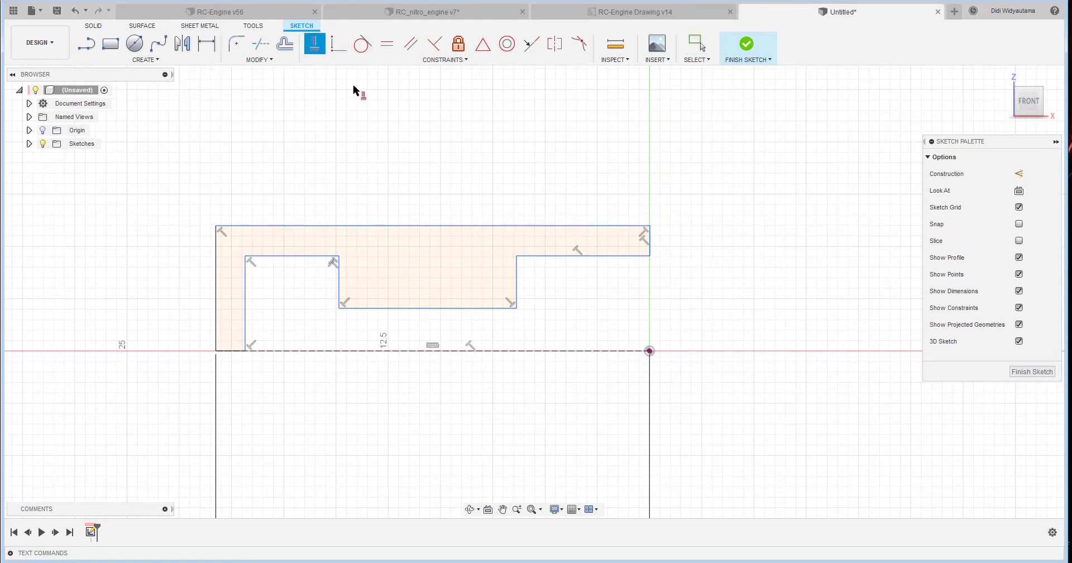
left_click(650, 237)
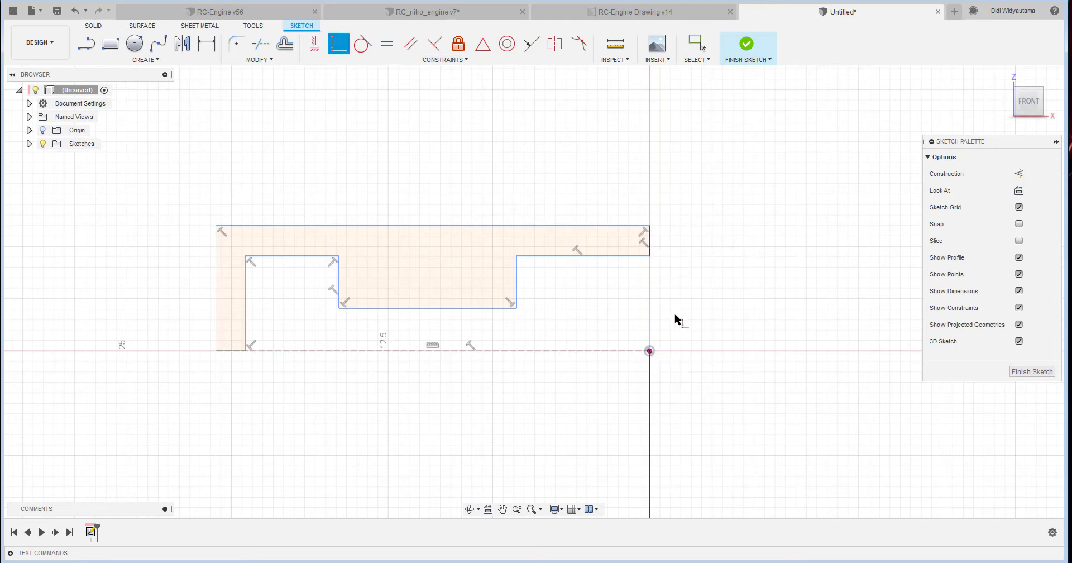
right_click(277, 126)
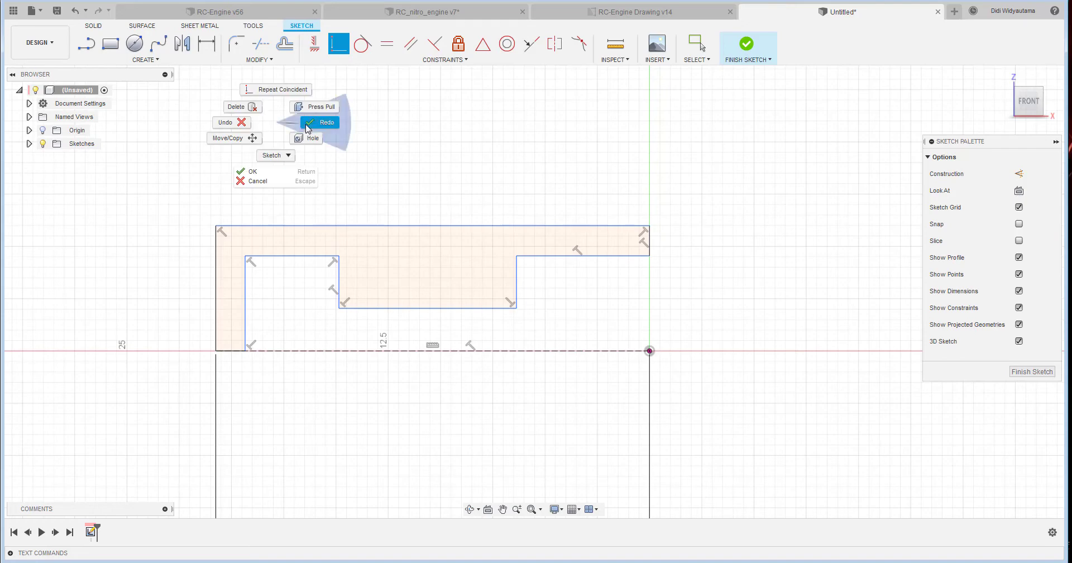
left_click(331, 115)
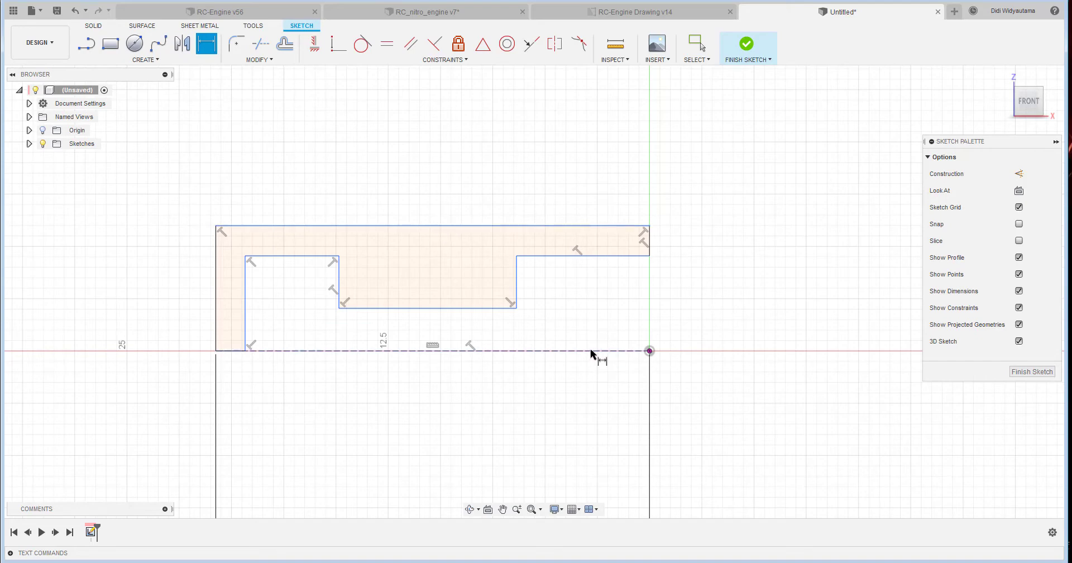
Add a diameter dimension of 23.45 mm between the profile's long outer edge and the construction axis.
left_click(581, 227)
left_click(646, 256)
right_click(692, 266)
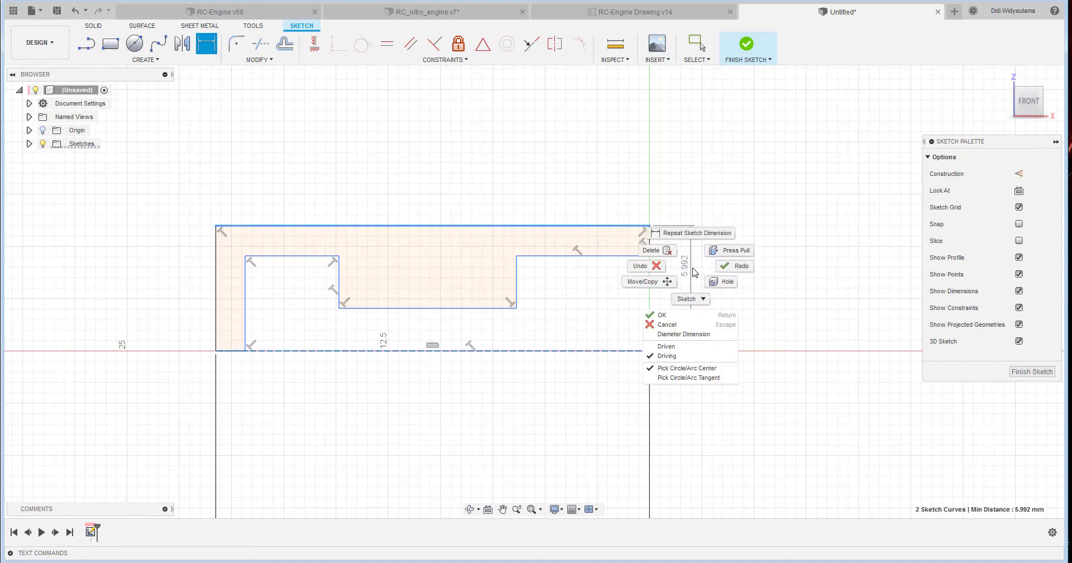
left_click(684, 334)
left_click(711, 330)
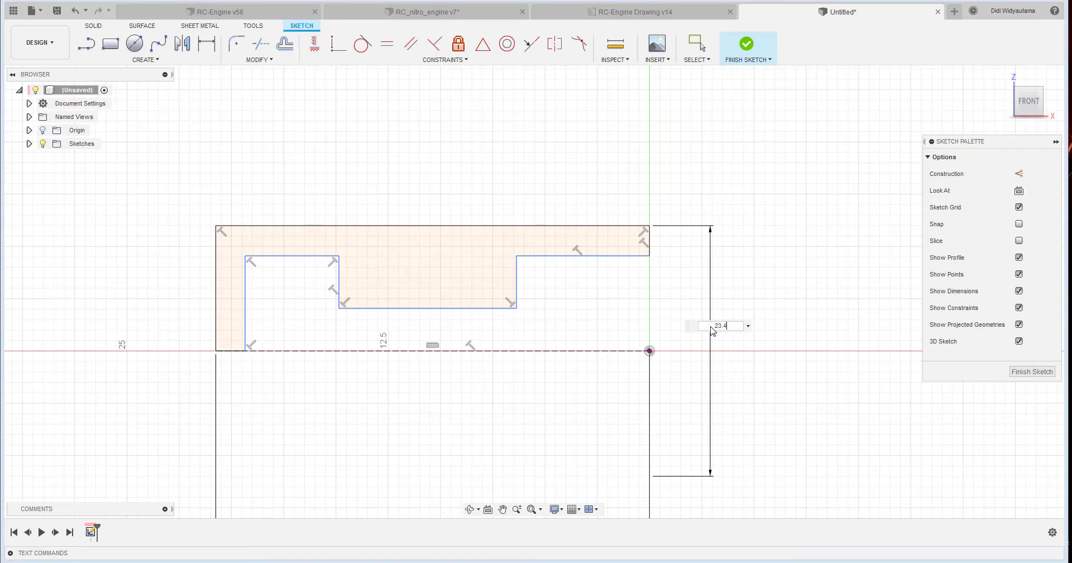
key("Return")
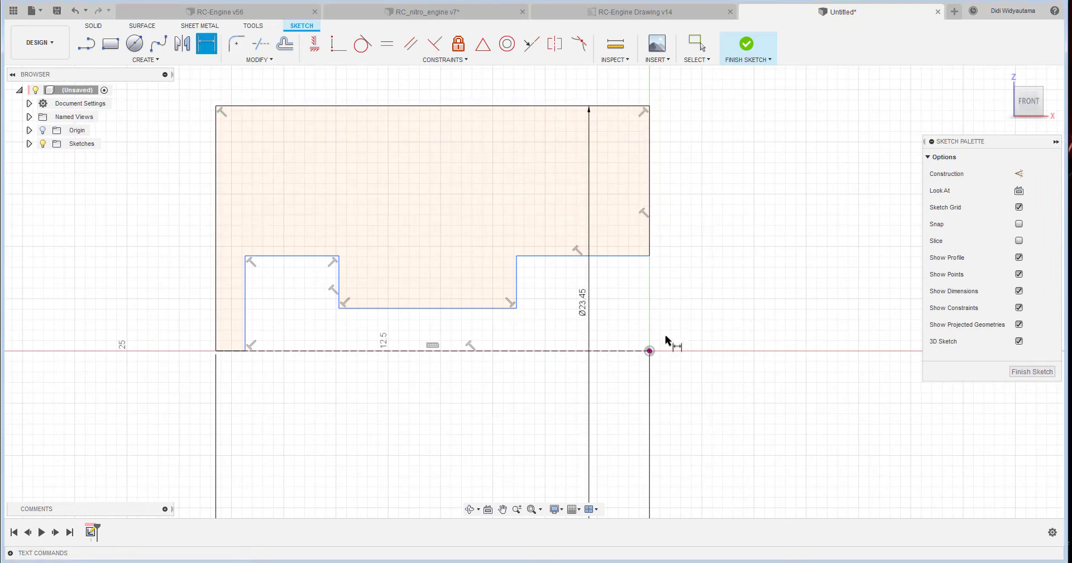
Add a 21 mm diameter dimension between the axis and the inner horizontal edge near the closed end wall.
left_click(324, 351)
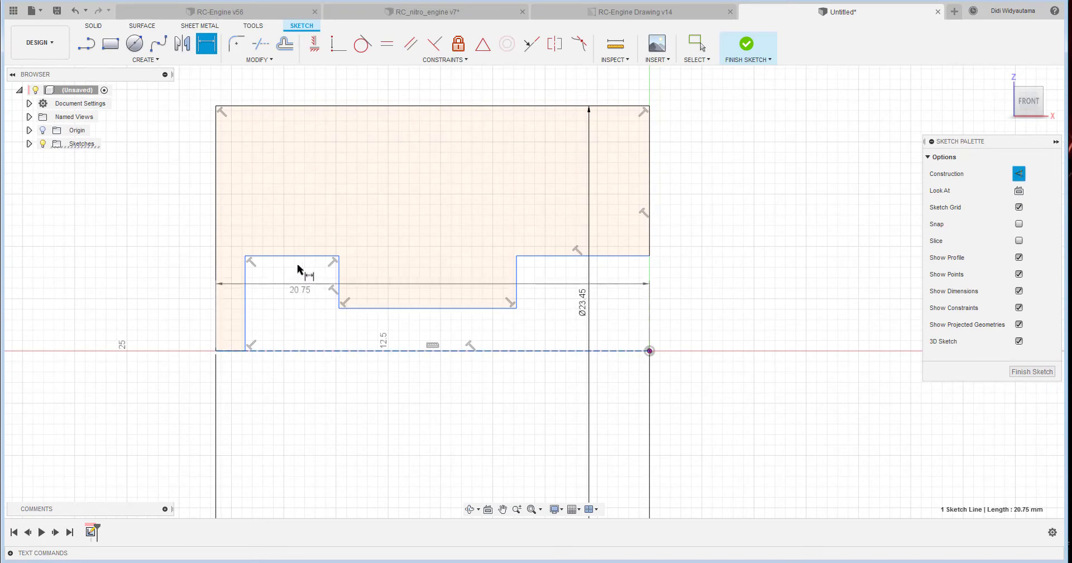
left_click(298, 258)
right_click(300, 319)
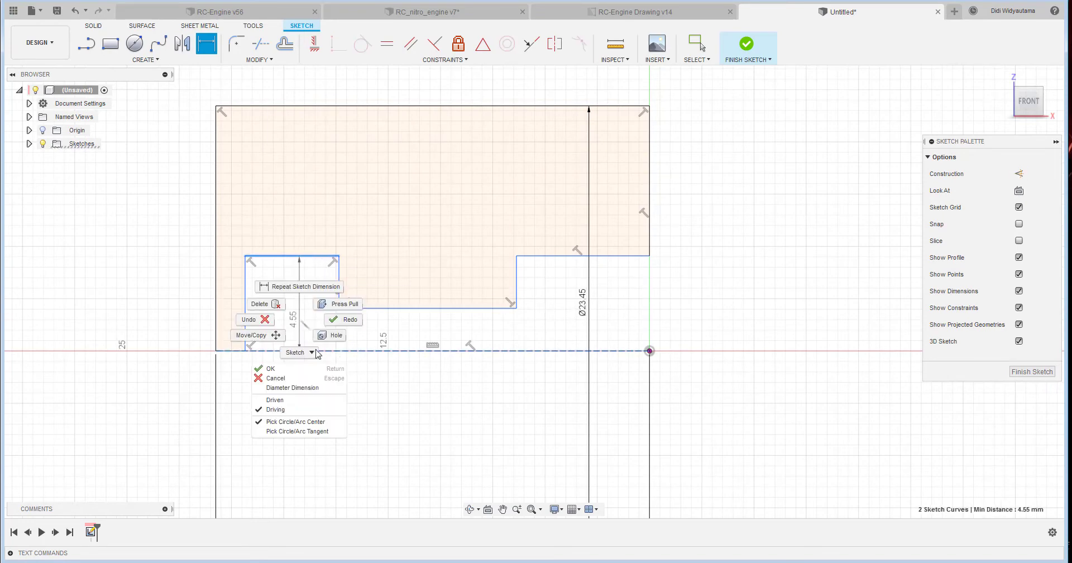
left_click(314, 387)
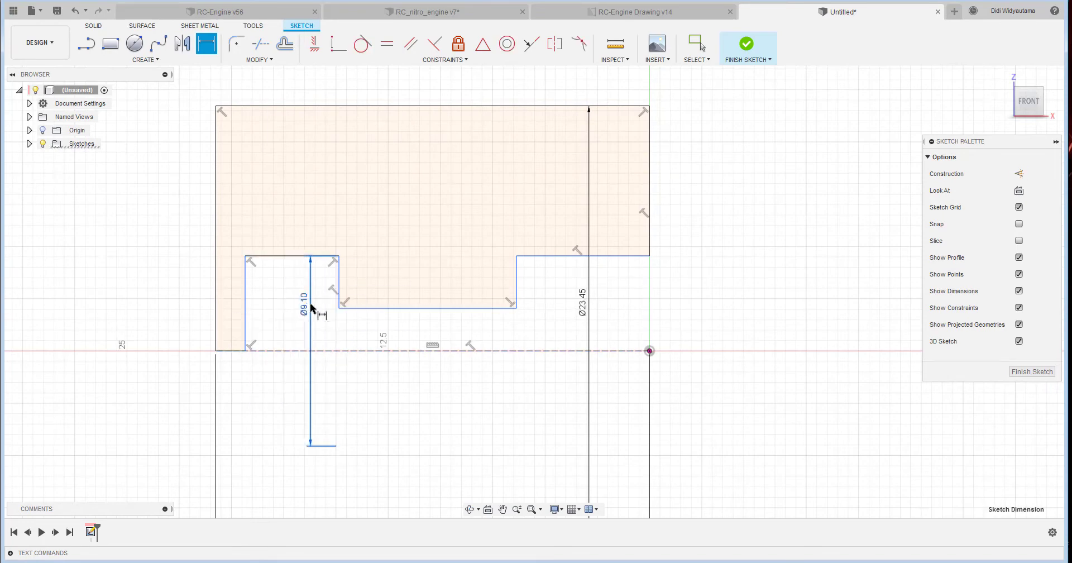
left_click(312, 308)
key("Return")
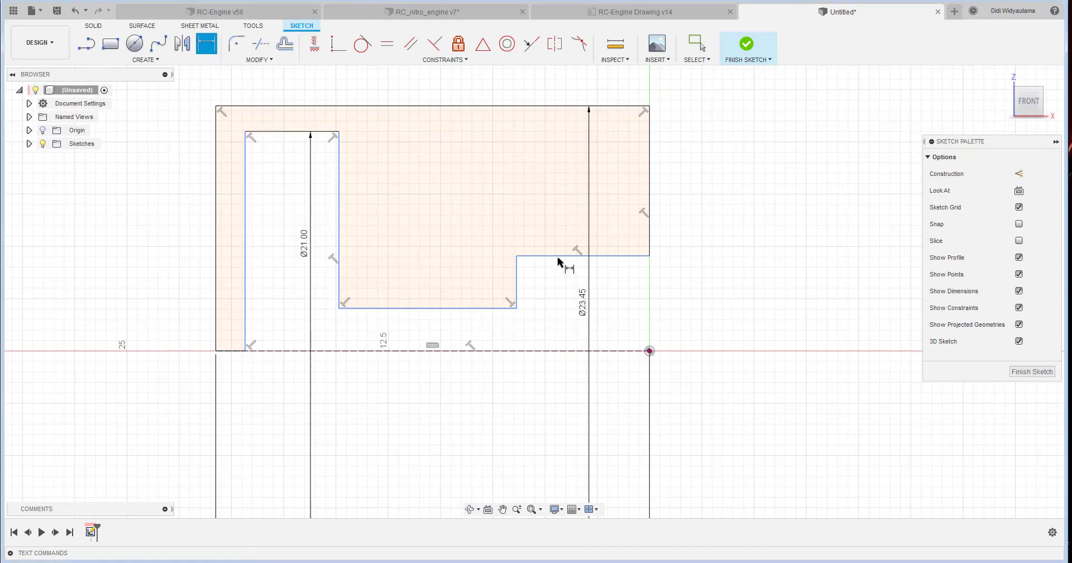
key("Escape")
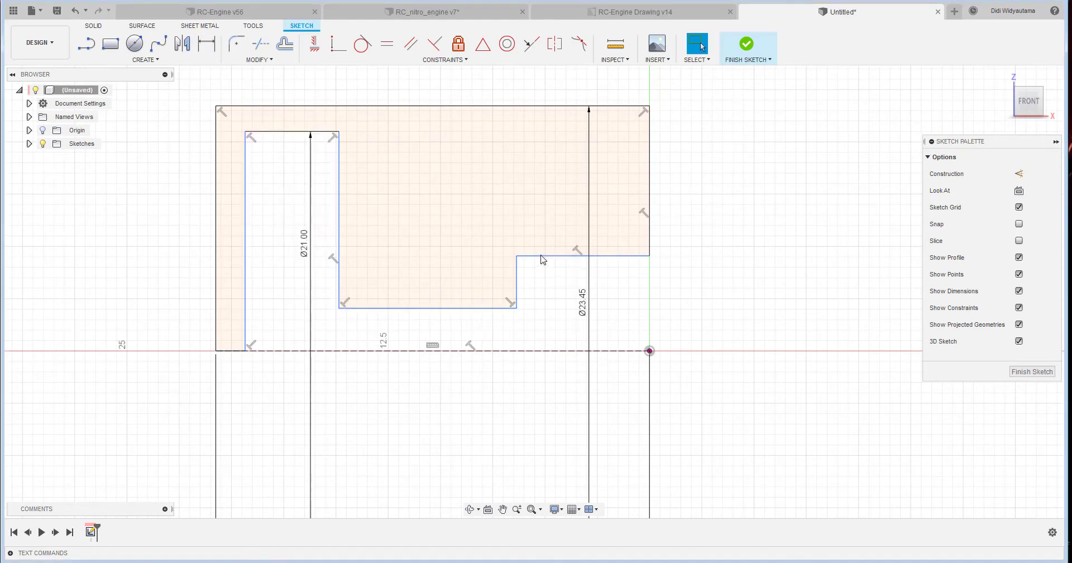
Apply a Collinear constraint between the inner horizontal edges on both sides of the thick middle section.
left_click(531, 49)
left_click(316, 133)
left_click(553, 256)
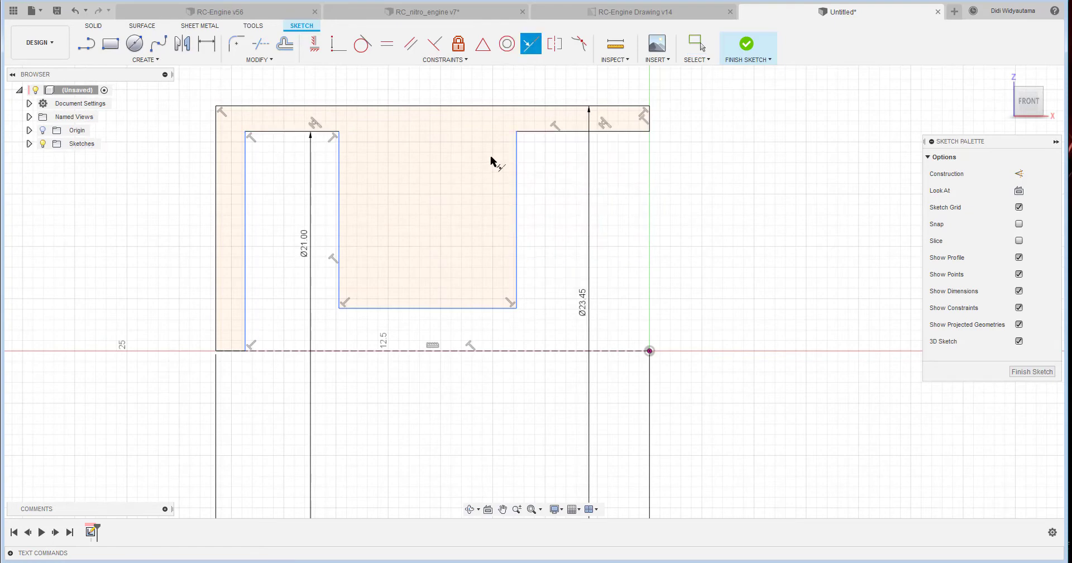
right_click(455, 179)
left_click(499, 175)
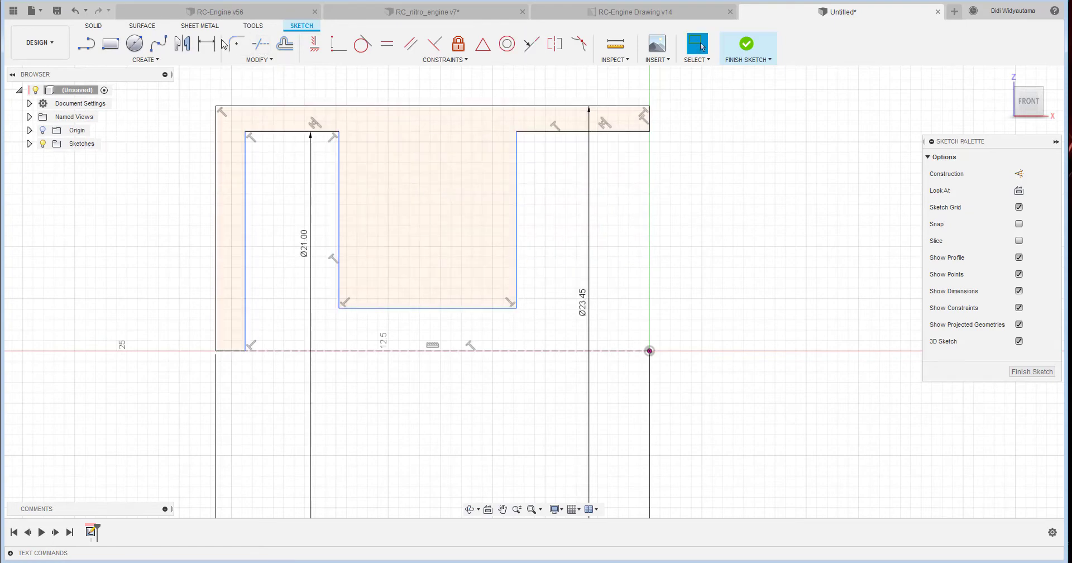
Add a 15.5 mm diameter dimension between the axis and the thick middle section's inner edge.
key("d")
left_click(376, 352)
left_click(388, 309)
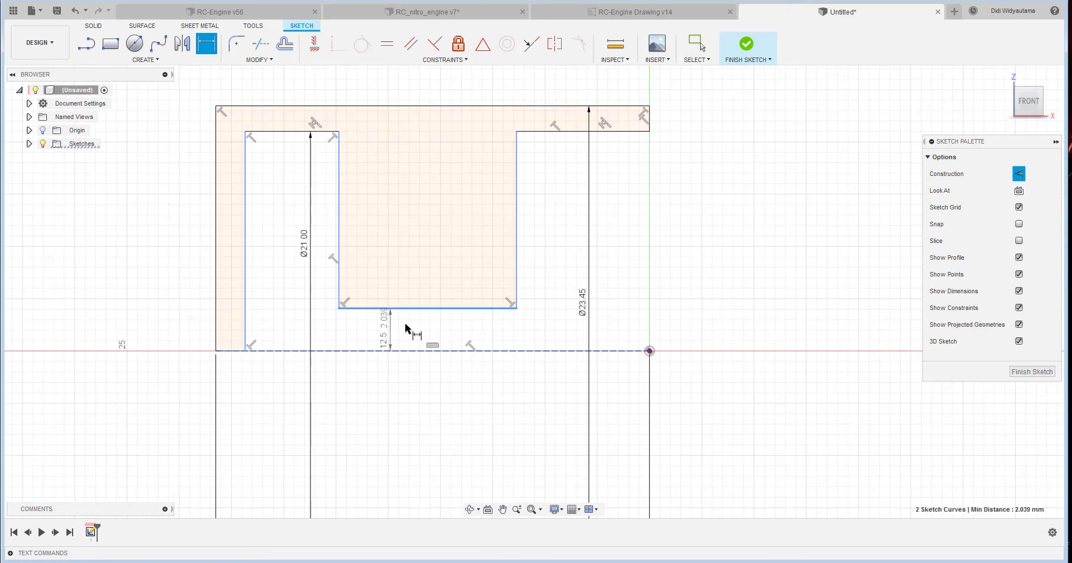
right_click(407, 329)
left_click(399, 394)
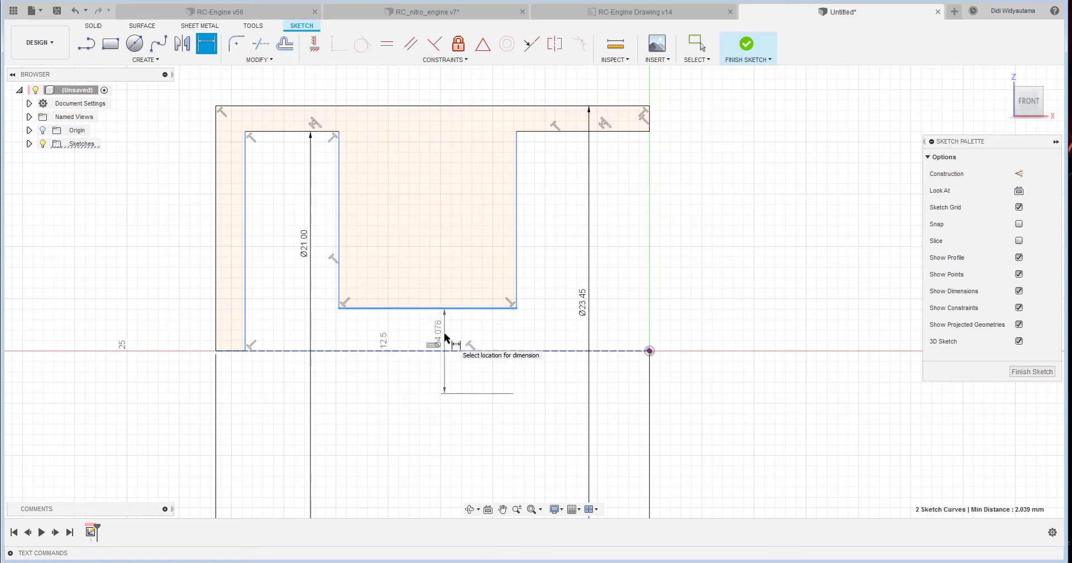
left_click(446, 337)
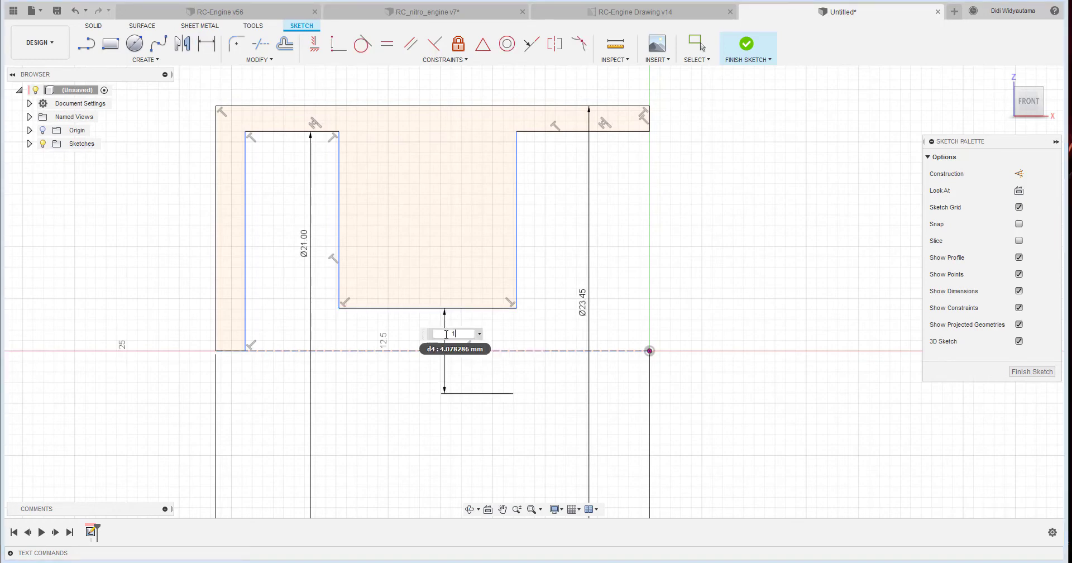
type("15.5")
key("Return")
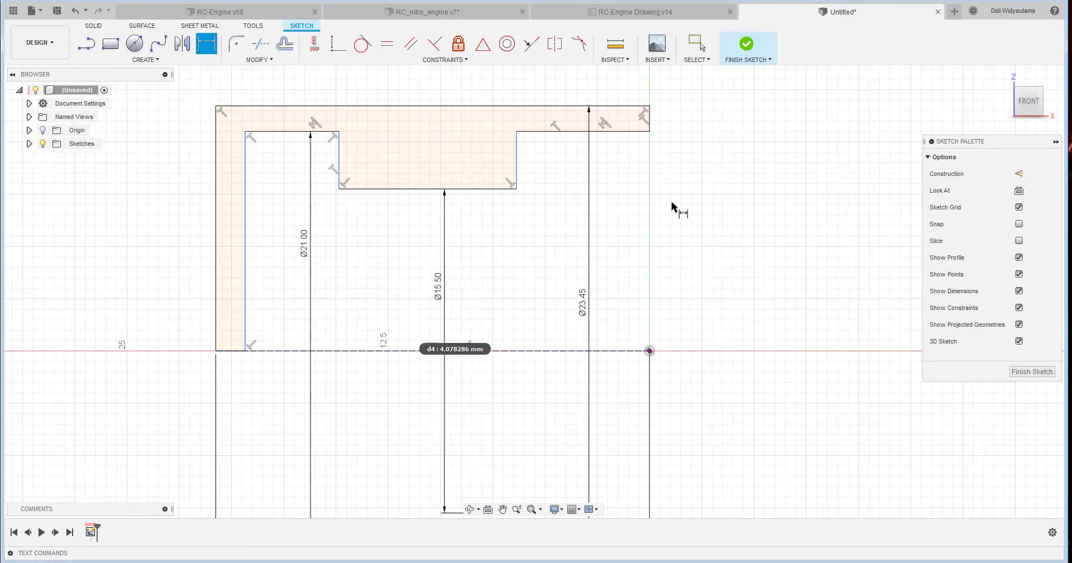
Dimension the recess at the open end 5 mm long and the middle section's far side 12.75 mm from the origin.
left_click(558, 133)
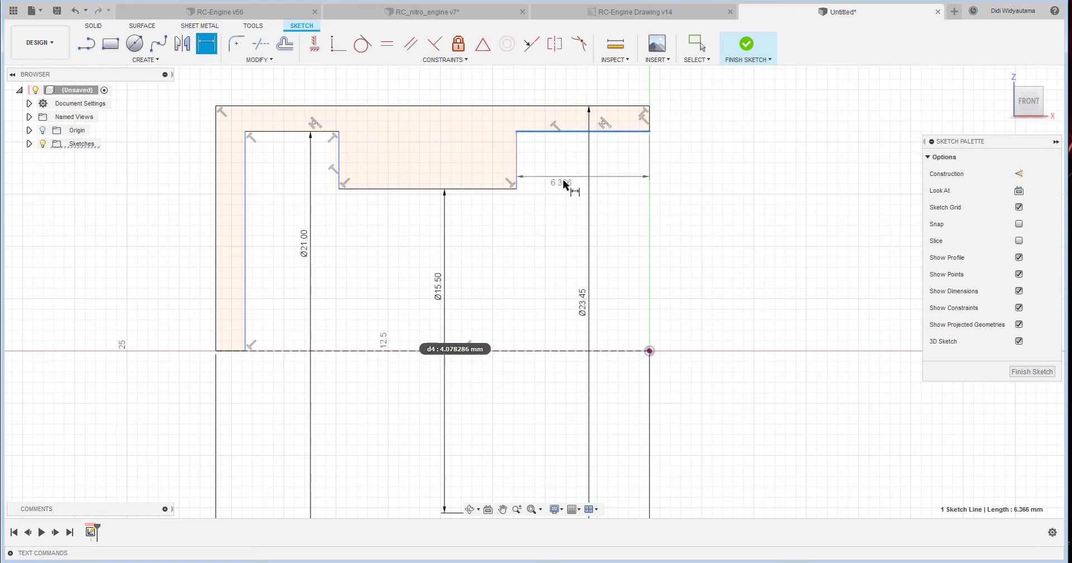
left_click(573, 182)
key("Return")
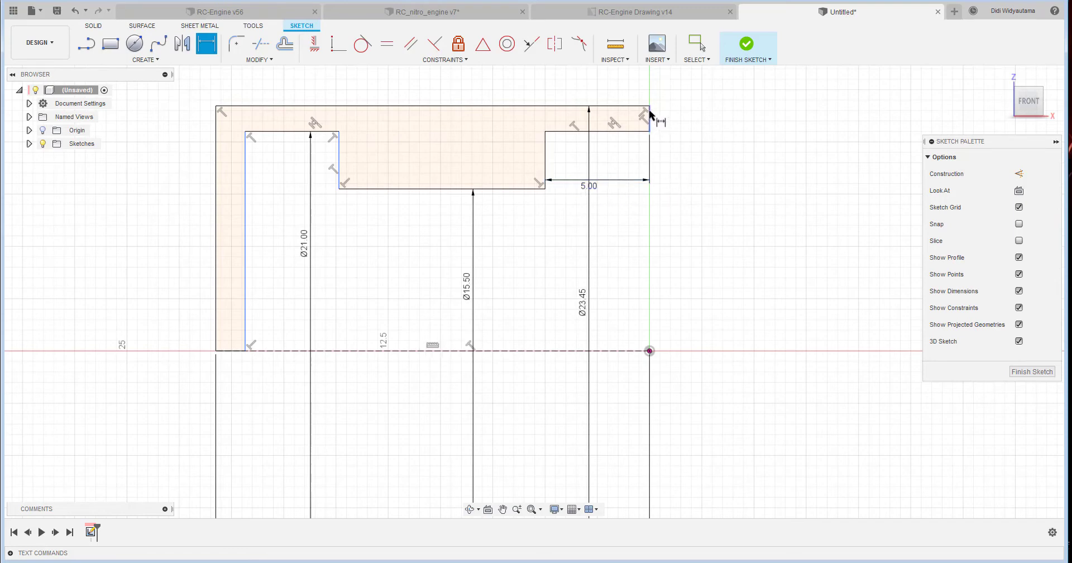
left_click(649, 350)
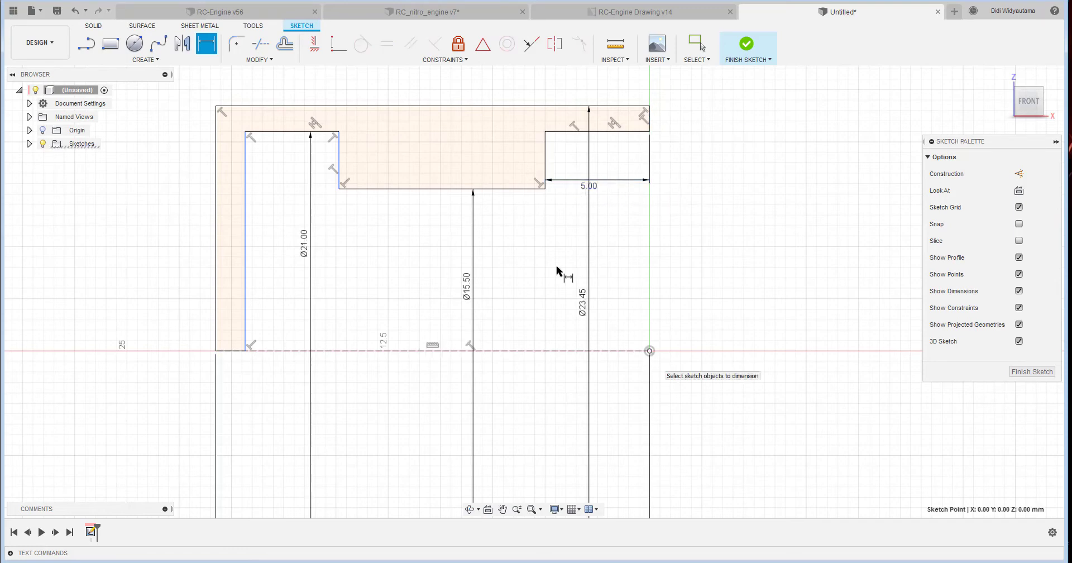
left_click(340, 158)
left_click(523, 288)
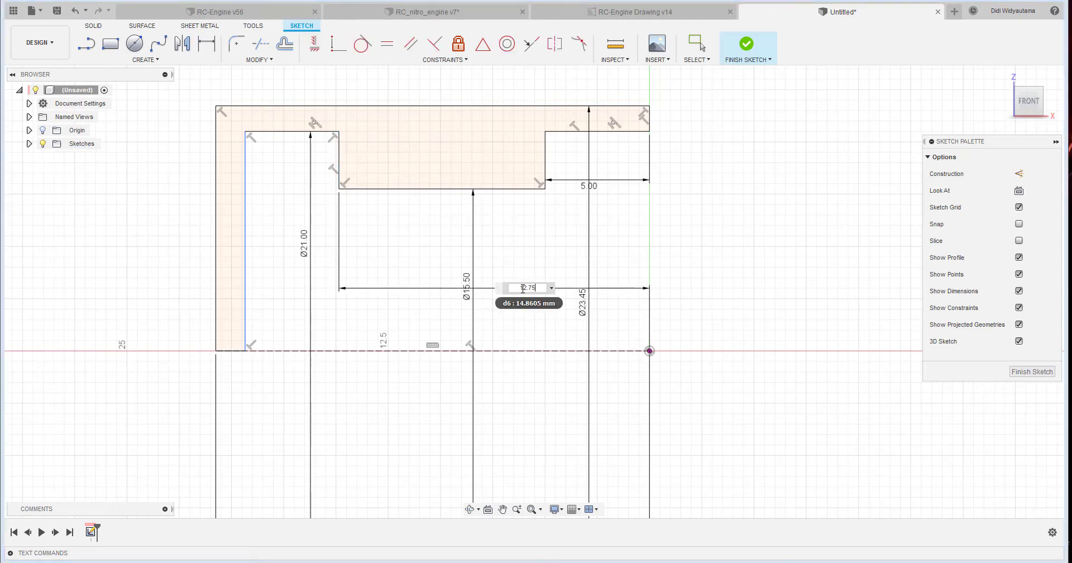
key("Return")
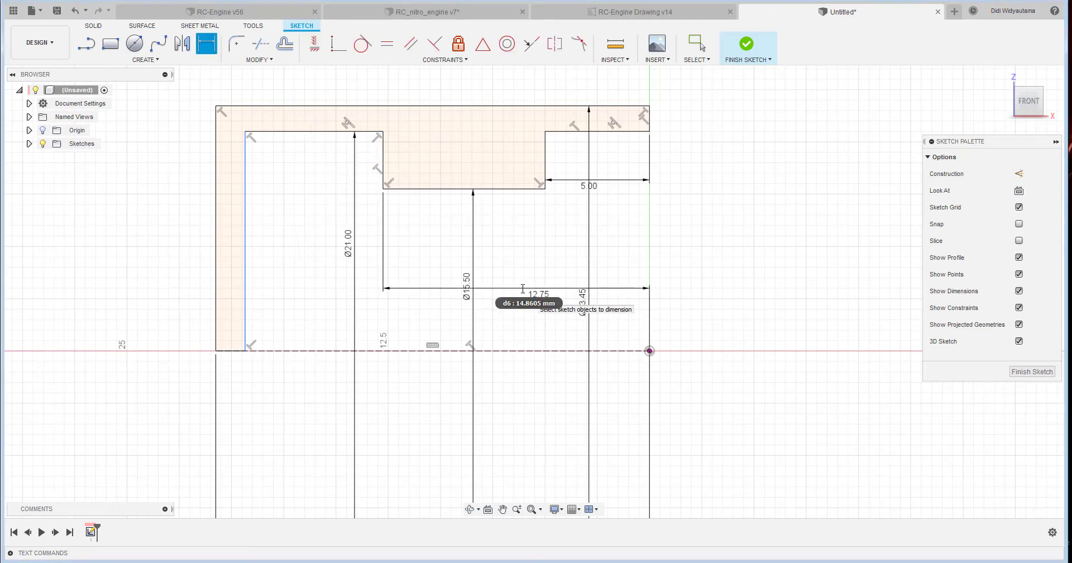
Dimension the end wall's inner face 19.25 mm from the origin and finish the sketch.
left_click(650, 351)
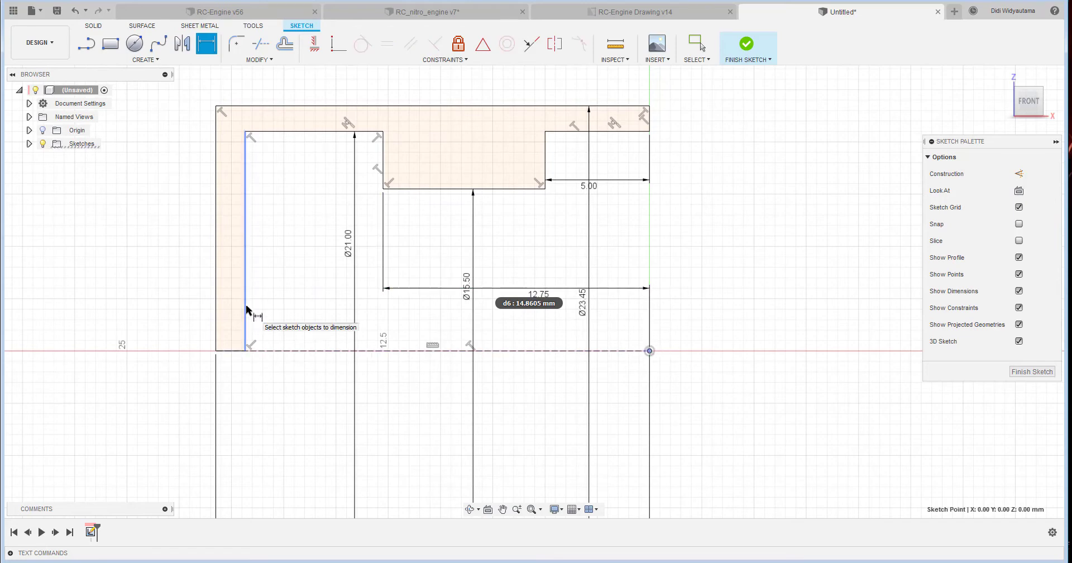
left_click(247, 310)
left_click(441, 427)
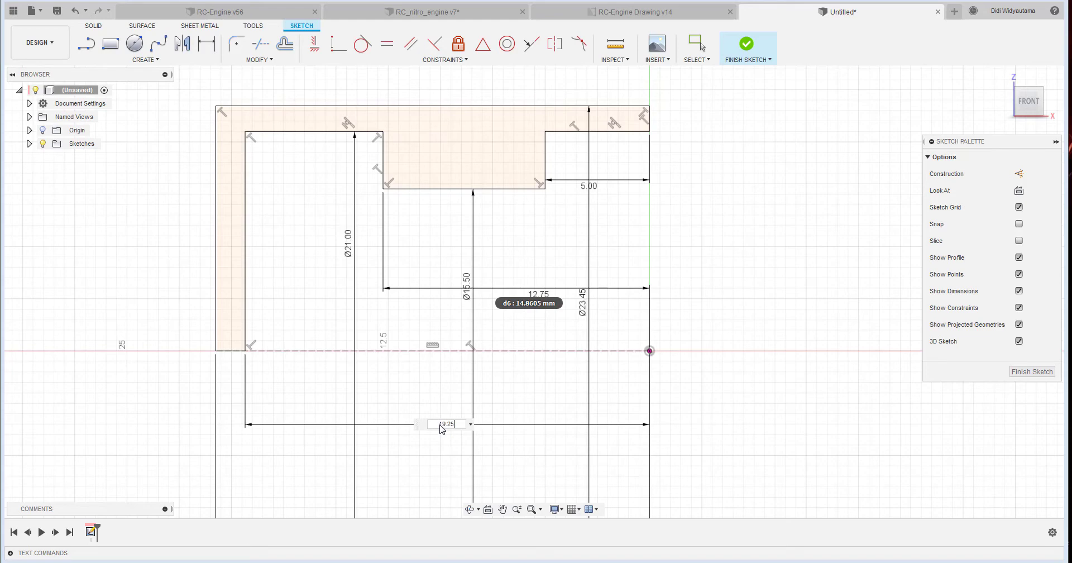
type("19.25")
key("Return")
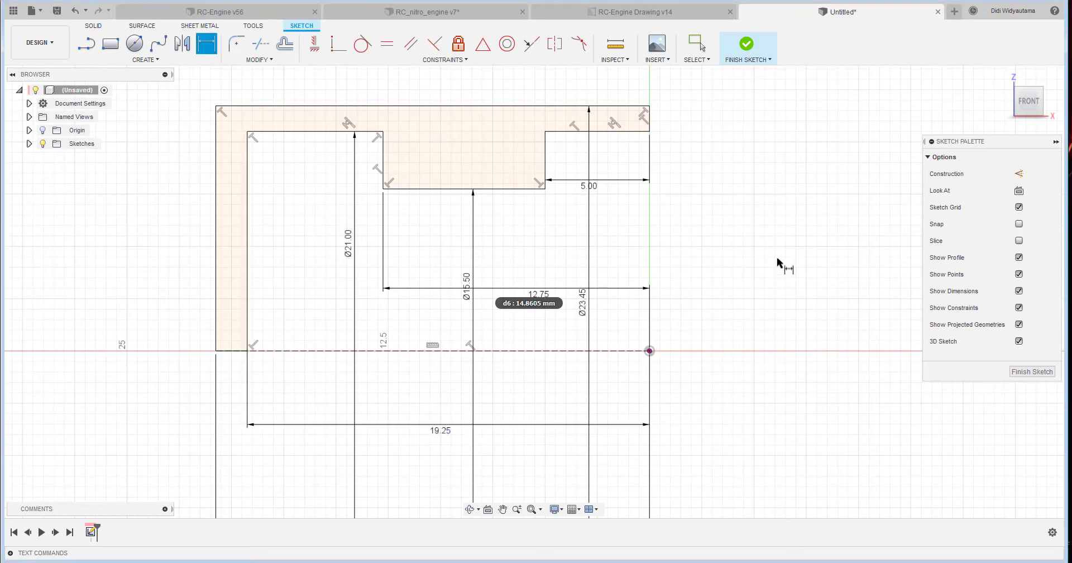
right_click(749, 246)
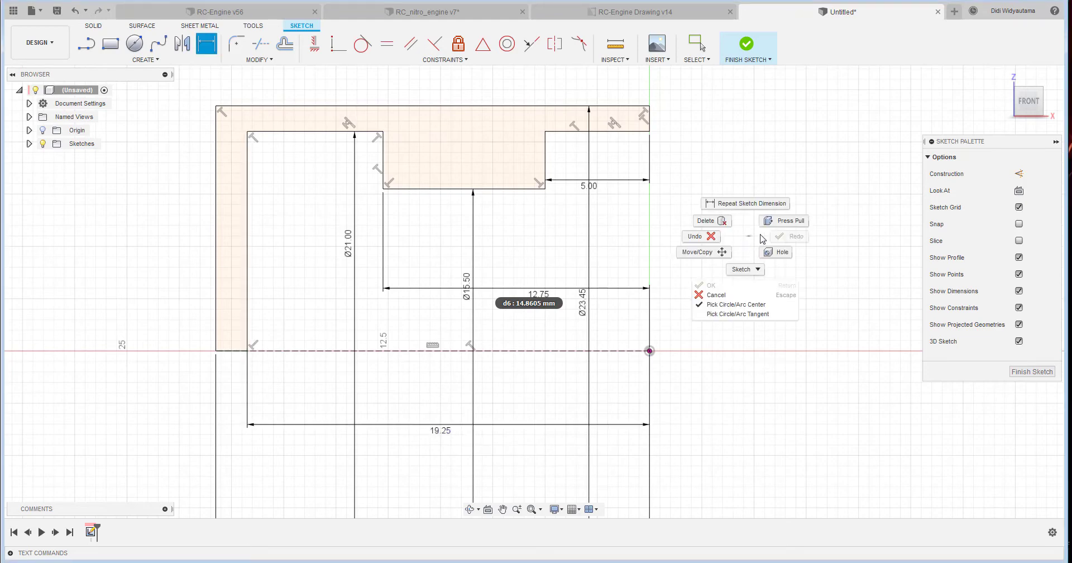
left_click(695, 246)
left_click(764, 60)
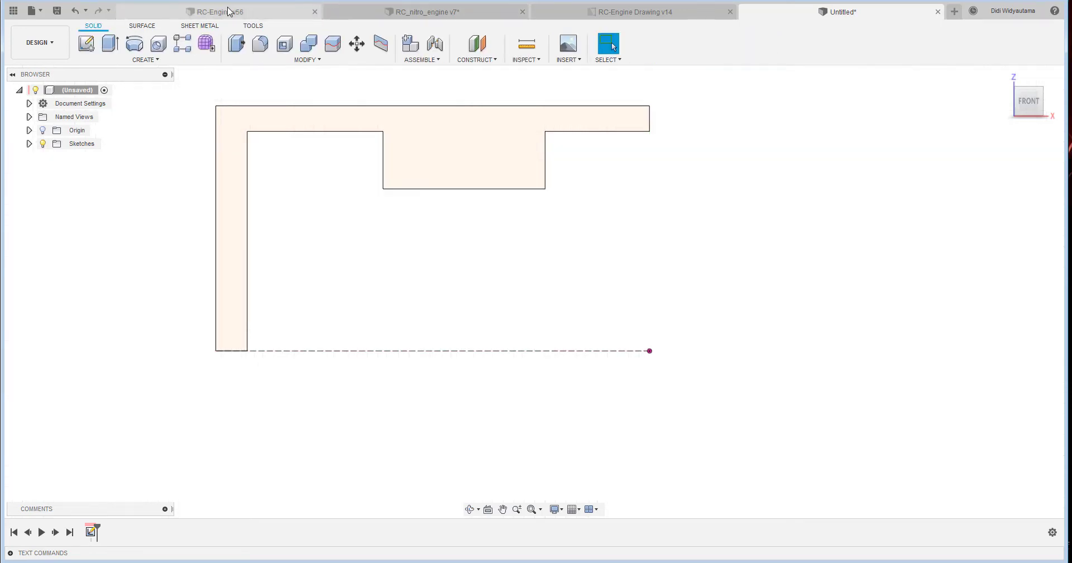
Revolve the stepped profile 360 degrees around the dashed construction line as a new body.
left_click(134, 43)
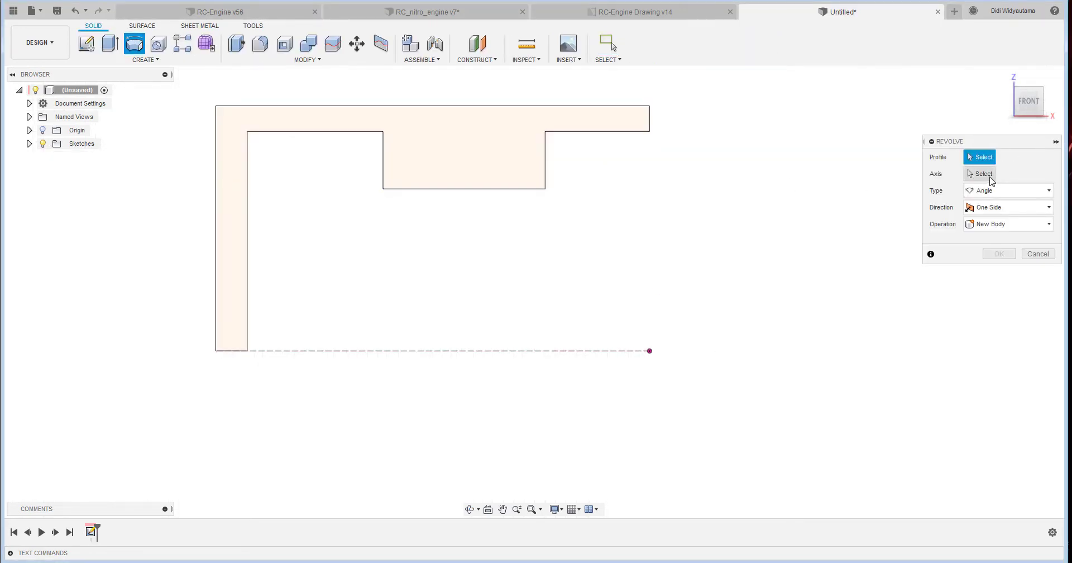
left_click(967, 174)
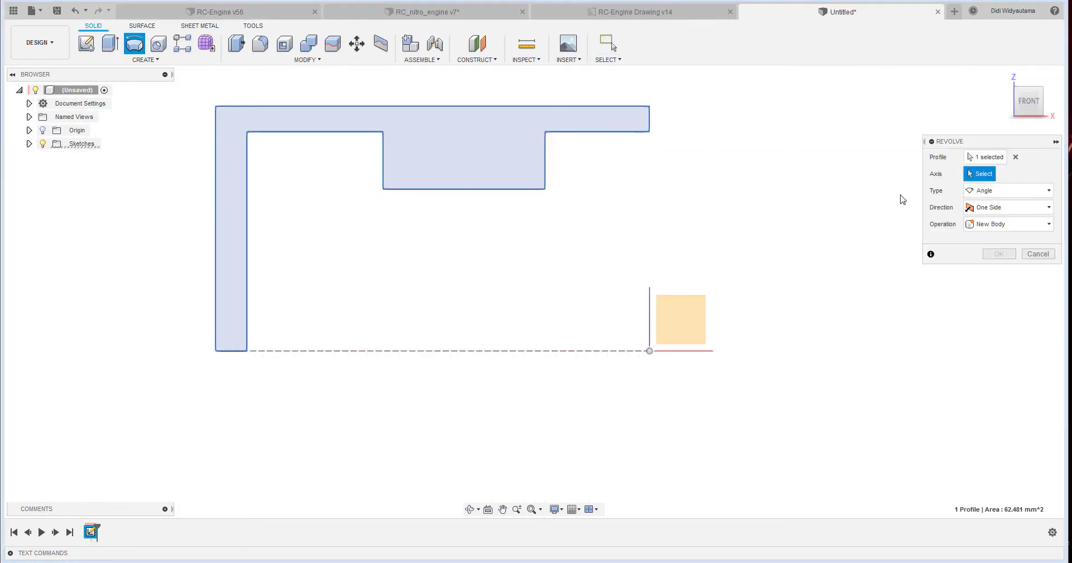
left_click(553, 351)
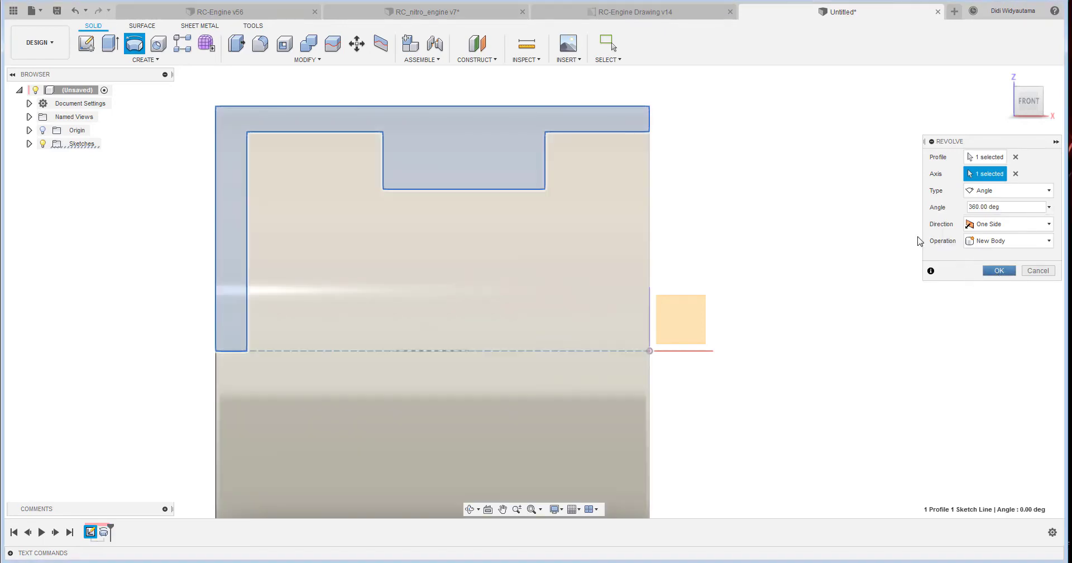
left_click(999, 270)
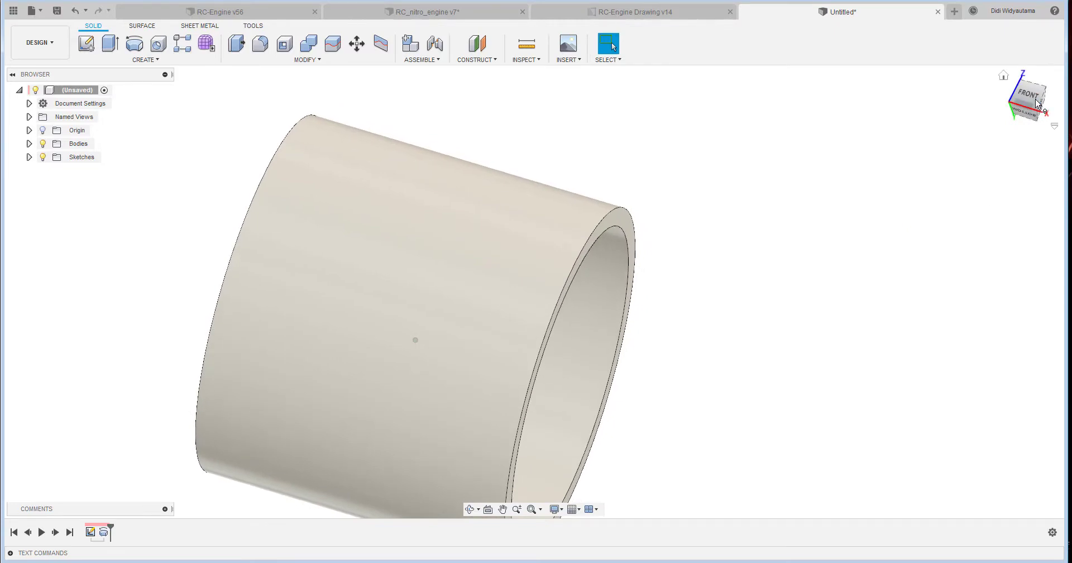
Try to position a hole on the cylinder's outer face by shifting its centre, and clear the face selection.
left_click(1029, 95)
scroll(805, 252, "down", 3)
middle_click_drag(756, 212, 749, 205)
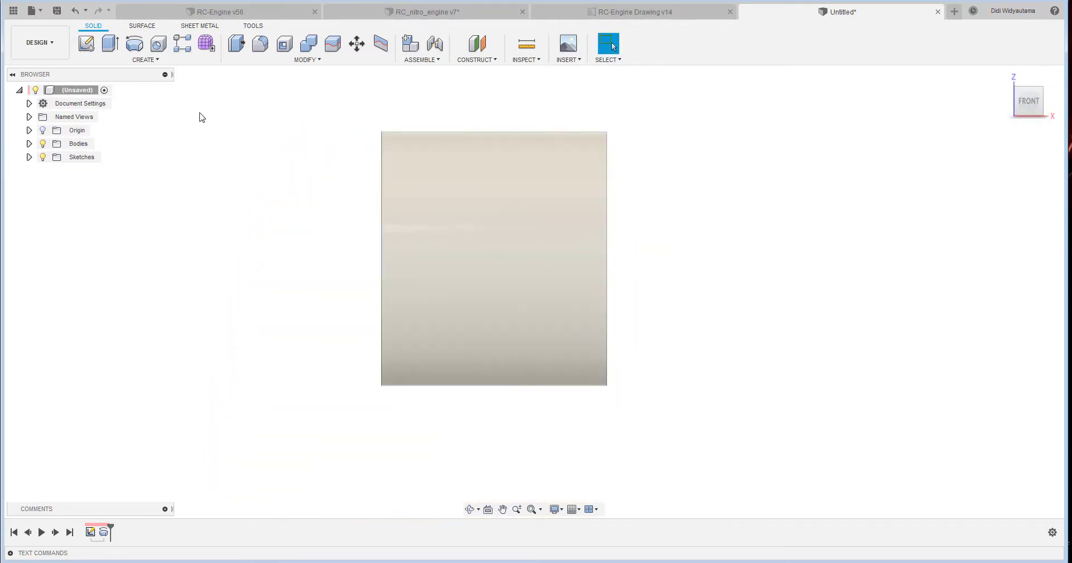
left_click(159, 45)
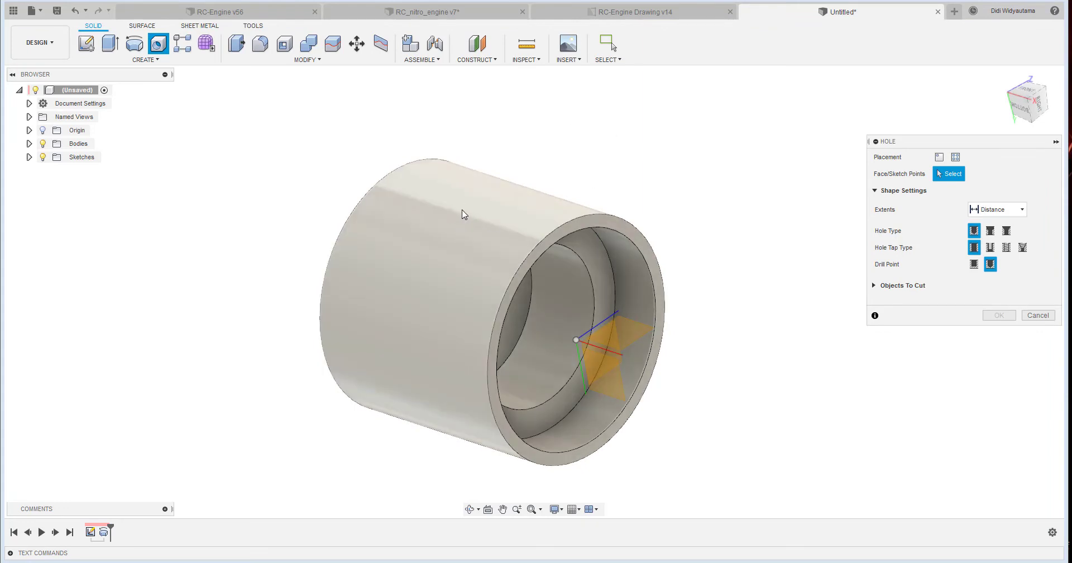
left_click(462, 202)
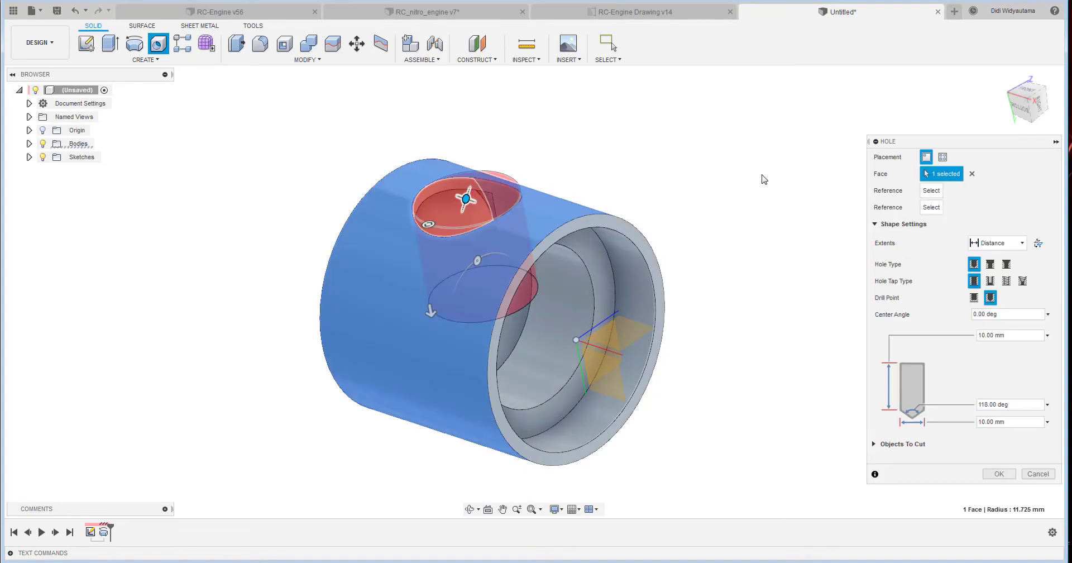
mouse_move(467, 198)
left_mouse_down()
mouse_move(447, 202)
mouse_move(467, 193)
mouse_move(481, 205)
left_mouse_up()
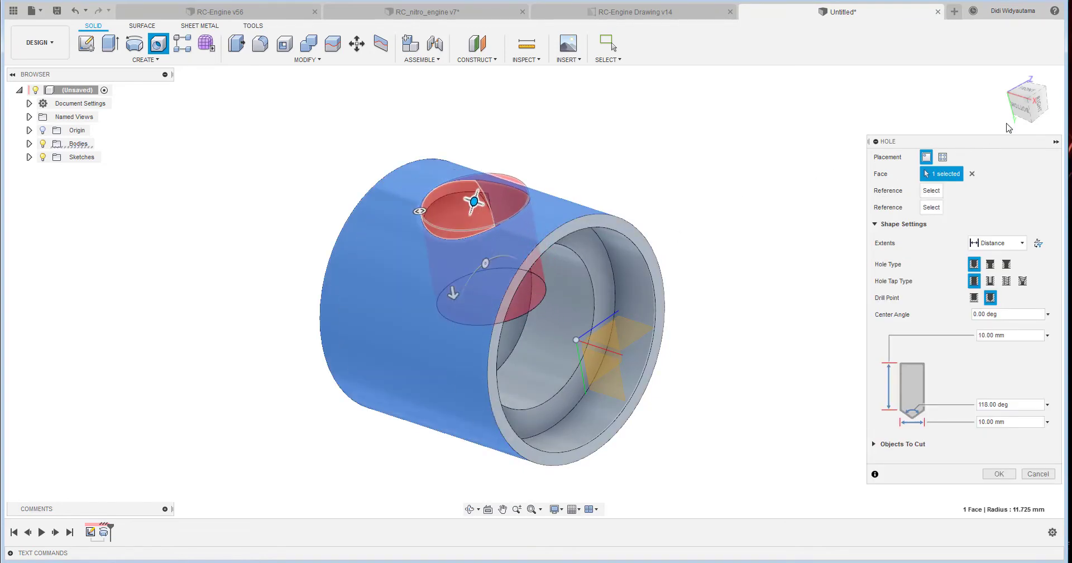
left_click(1027, 90)
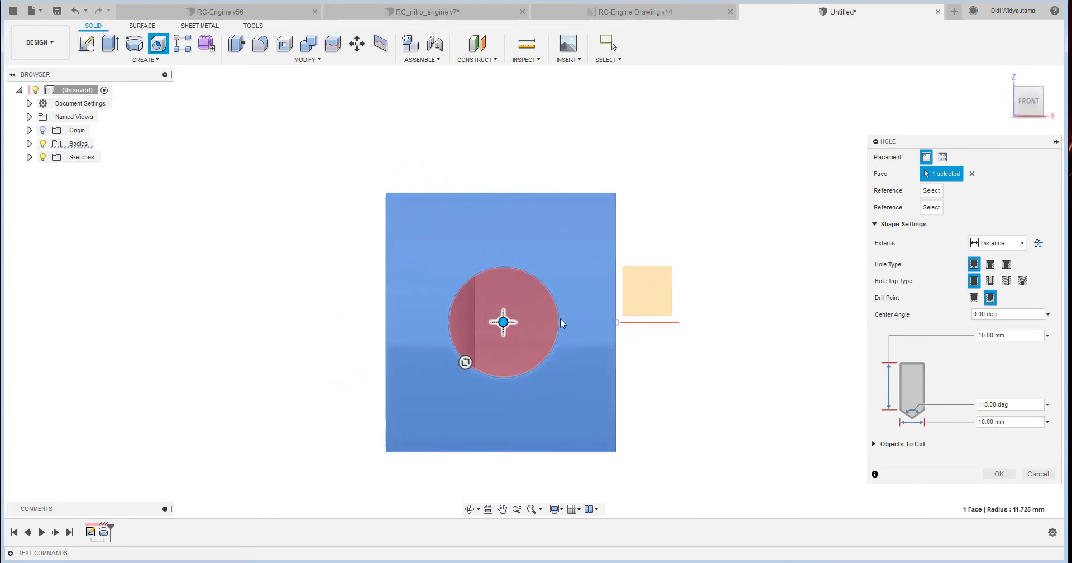
left_click_drag(501, 322, 512, 350)
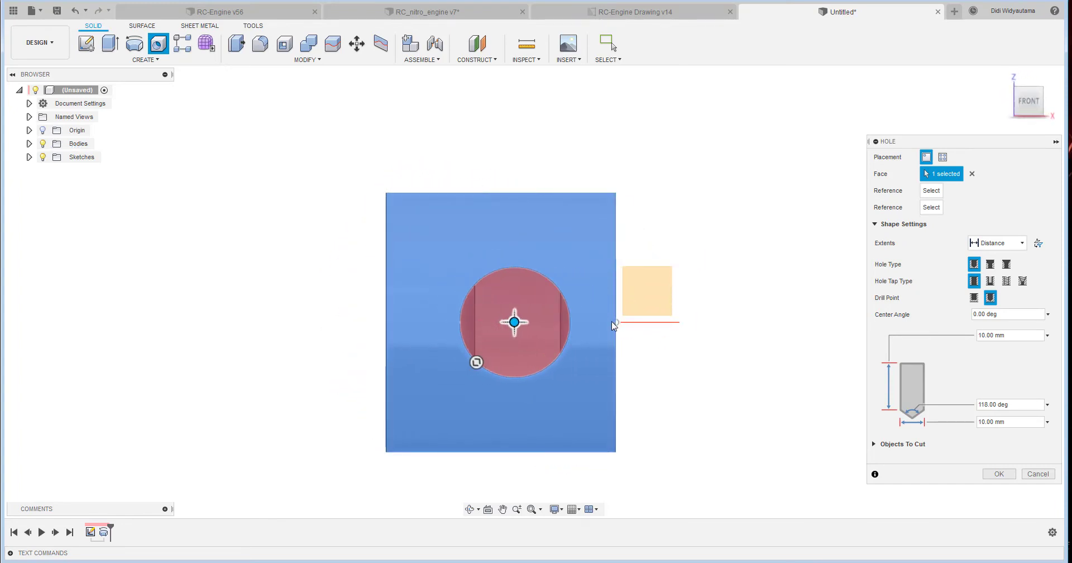
mouse_move(514, 322)
left_mouse_down()
mouse_move(503, 322)
mouse_move(536, 322)
mouse_move(505, 323)
left_mouse_up()
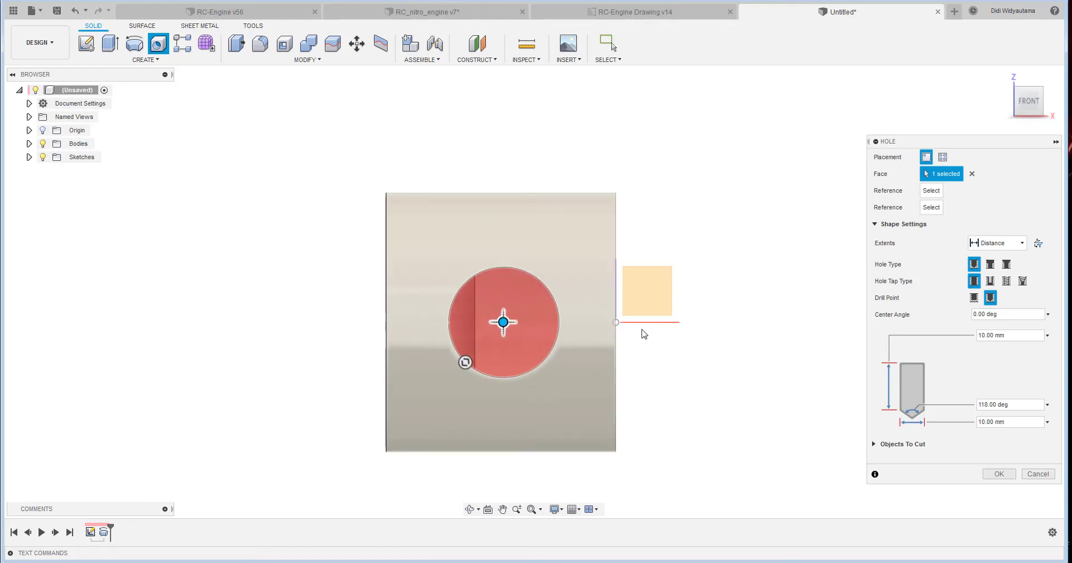
middle_click_drag(687, 328, 551, 210, "shift")
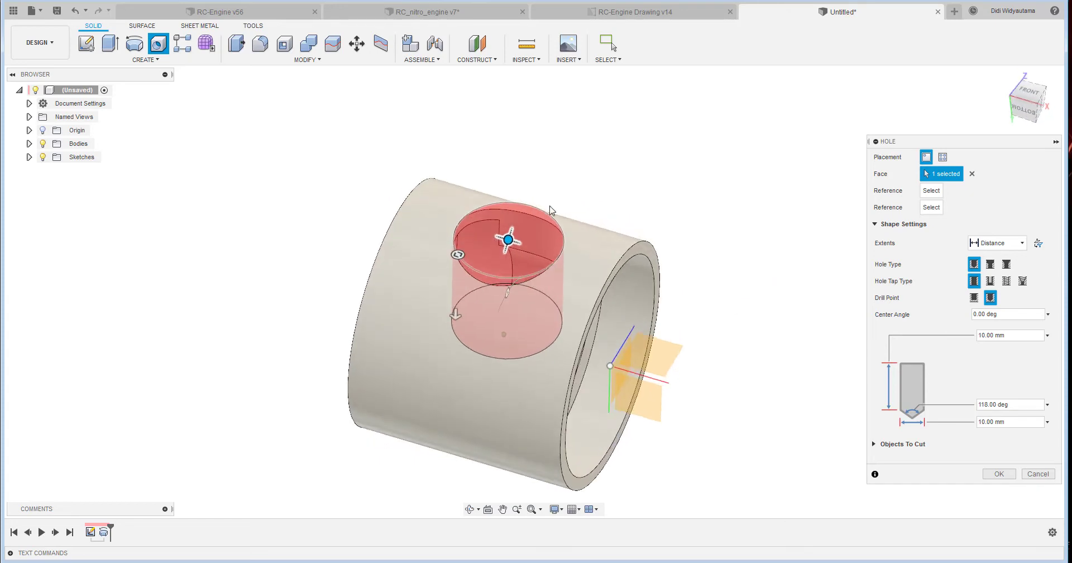
left_click(973, 174)
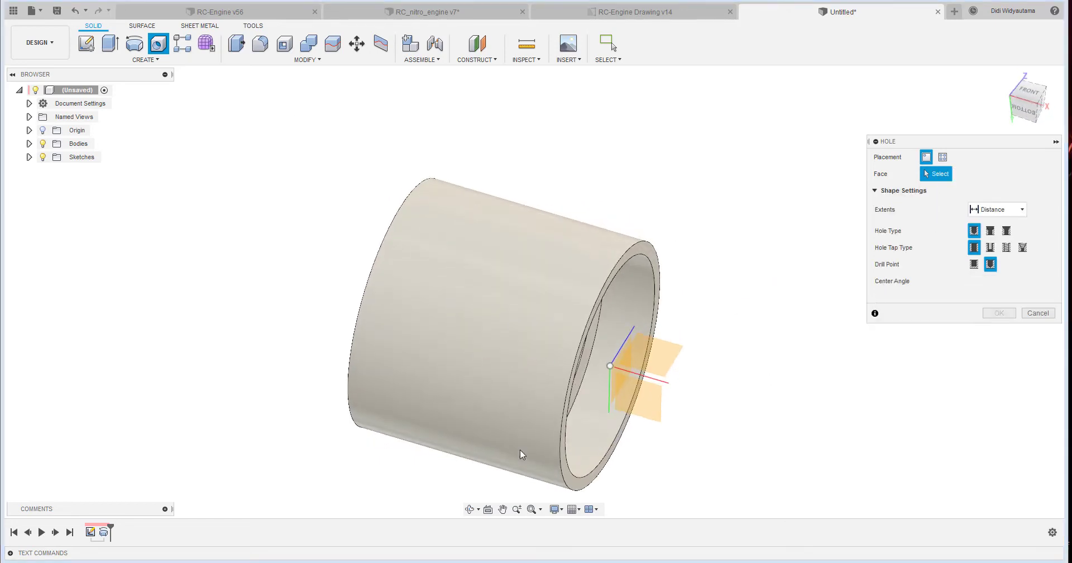
left_click(447, 427)
middle_click_drag(447, 426, 992, 207, "shift")
middle_click_drag(972, 175, 964, 240, "shift")
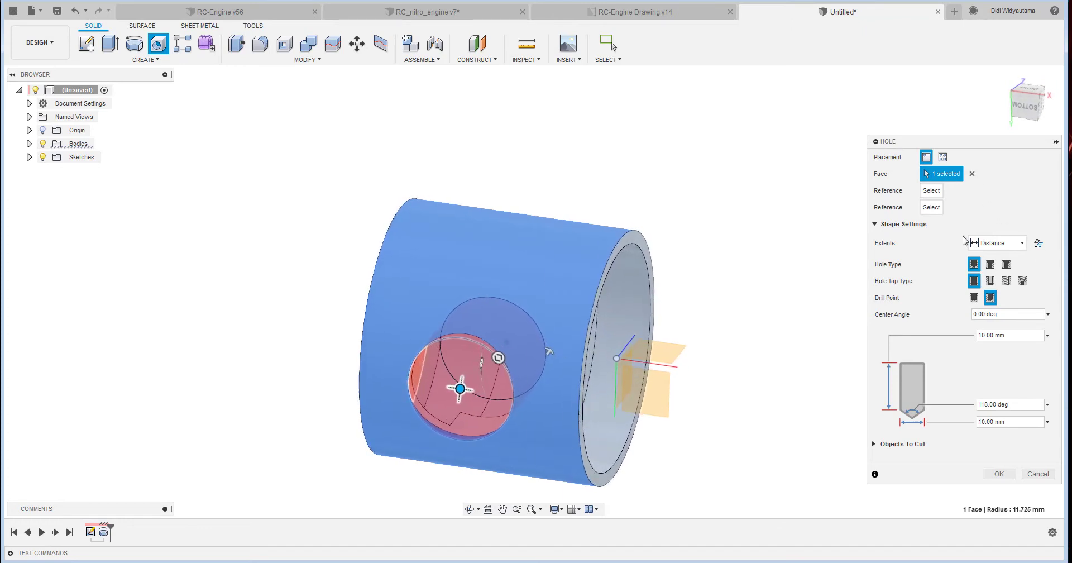
left_click(973, 174)
middle_click_drag(704, 327, 716, 319, "shift")
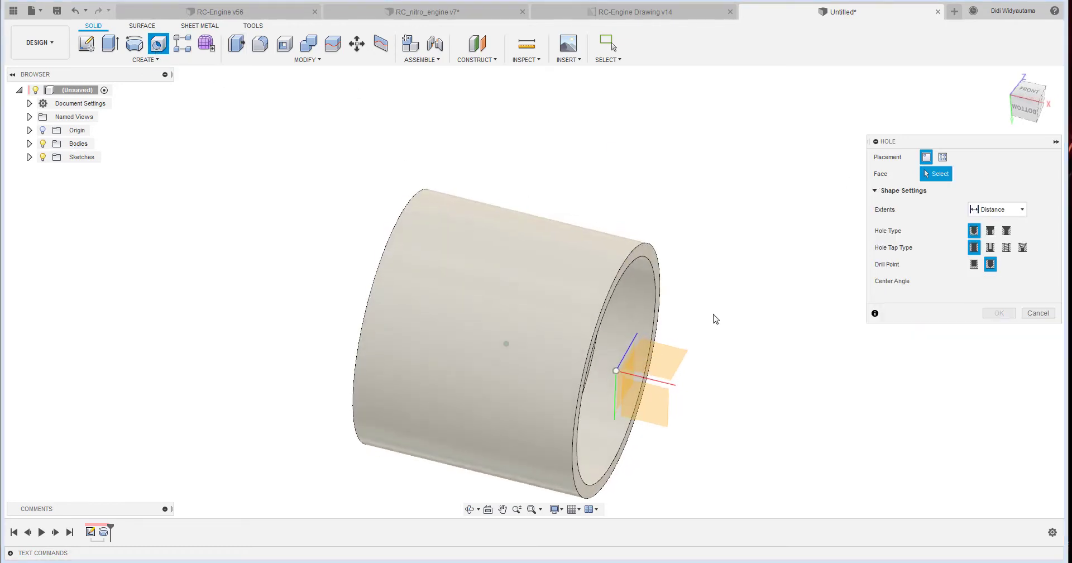
Cut a simple 6.25 mm diameter hole through the cylinder's outer face with the extents set to All.
left_click(503, 246)
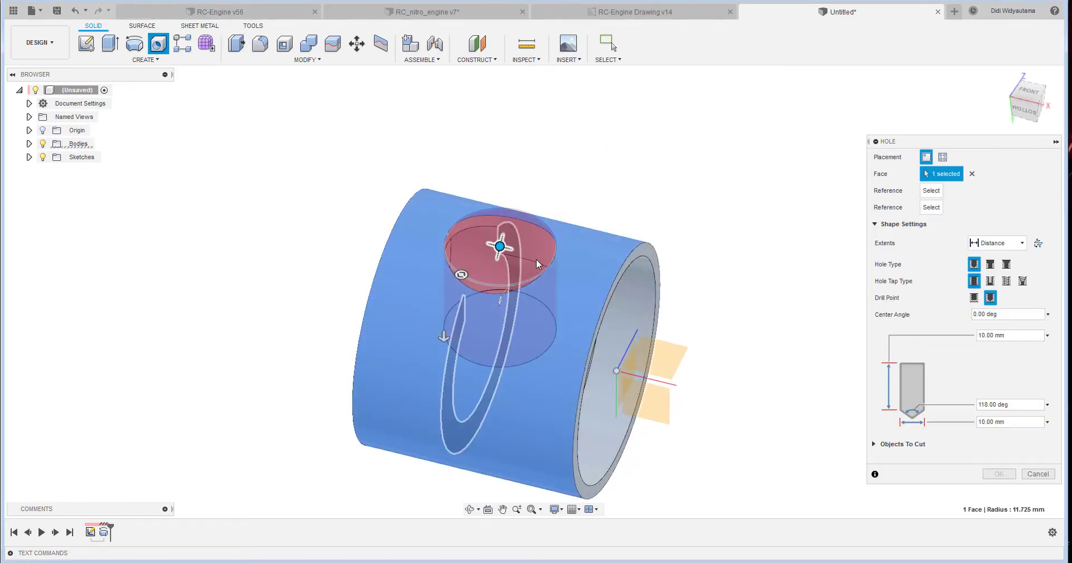
middle_click_drag(569, 283, 416, 283, "shift")
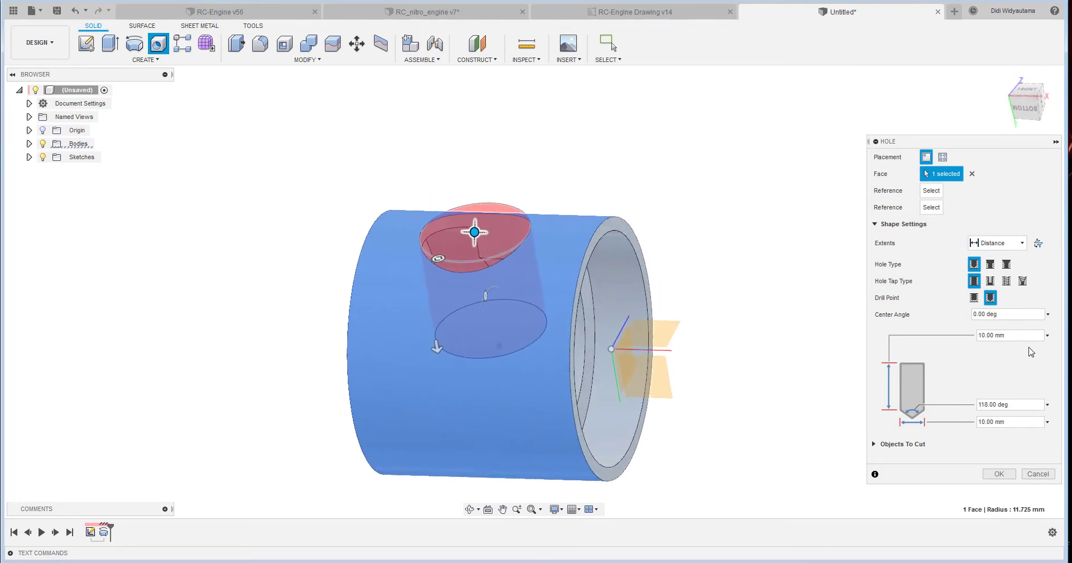
left_click(1017, 424)
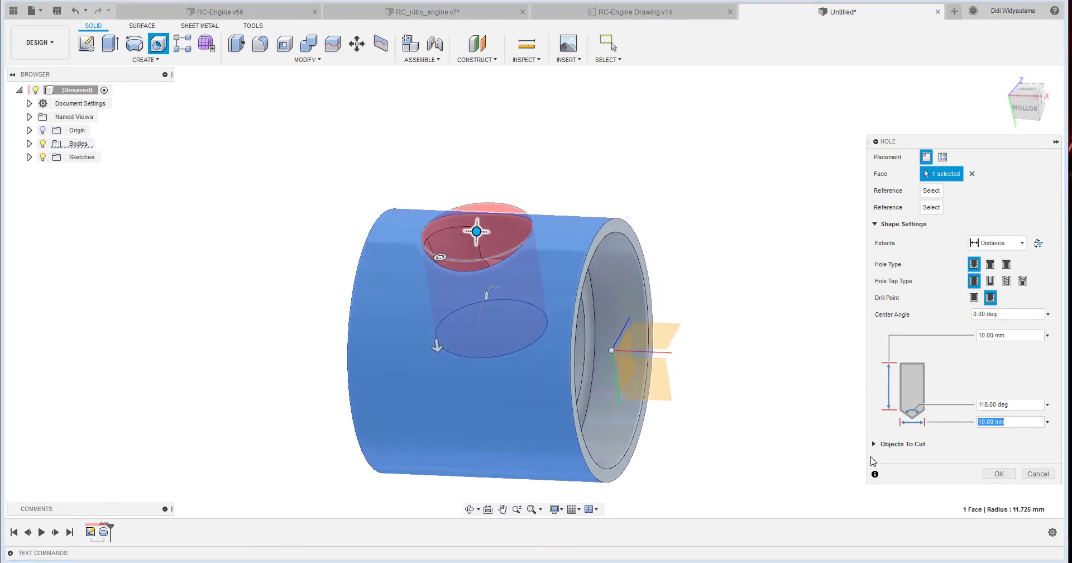
middle_click_drag(690, 407, 669, 384, "shift")
left_click(997, 243)
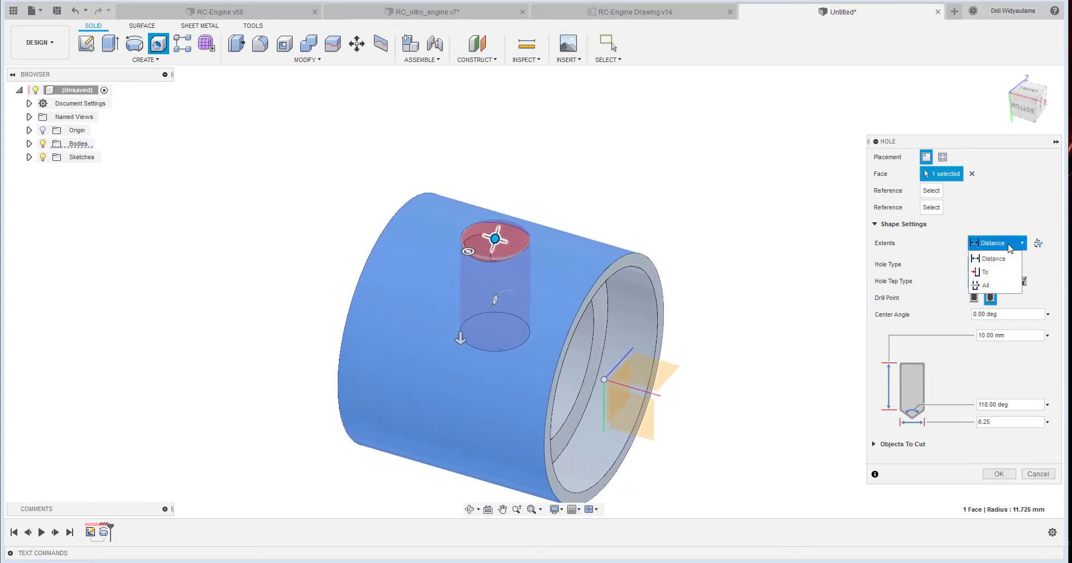
left_click(988, 290)
middle_click_drag(706, 307, 323, 488, "shift")
left_click(999, 473)
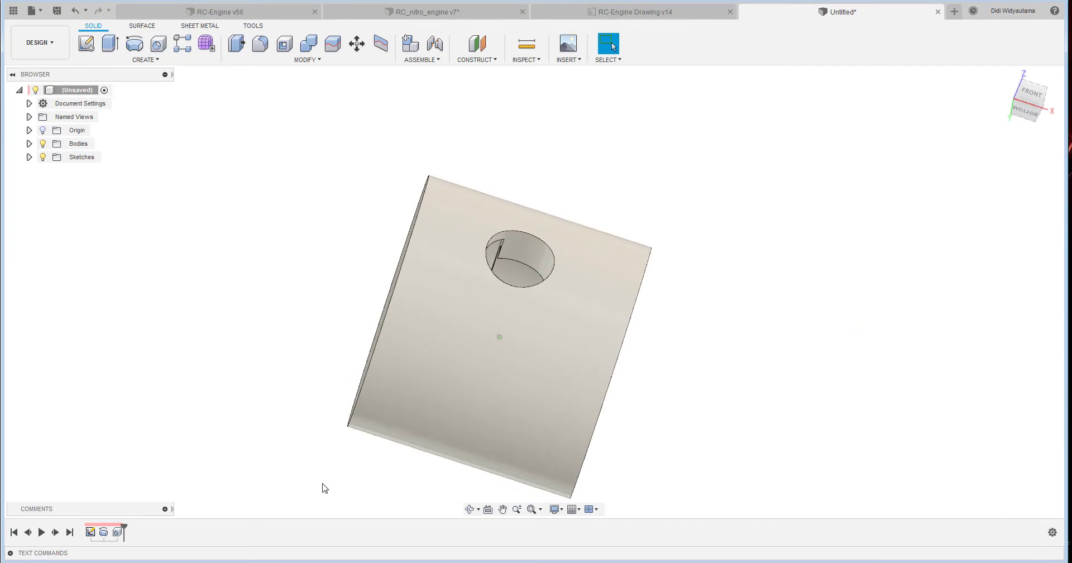
Edit the side hole so its centre is 8.75 mm from the cylinder's circular edge at the open end.
double_click(117, 534)
middle_click_drag(838, 279, 739, 282, "shift")
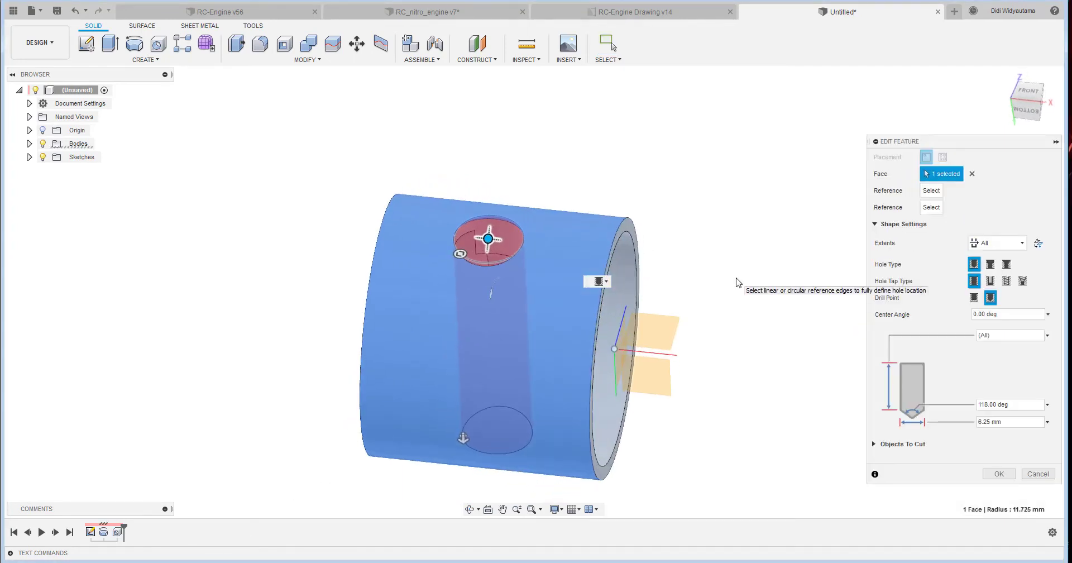
middle_click_drag(704, 249, 680, 259, "shift")
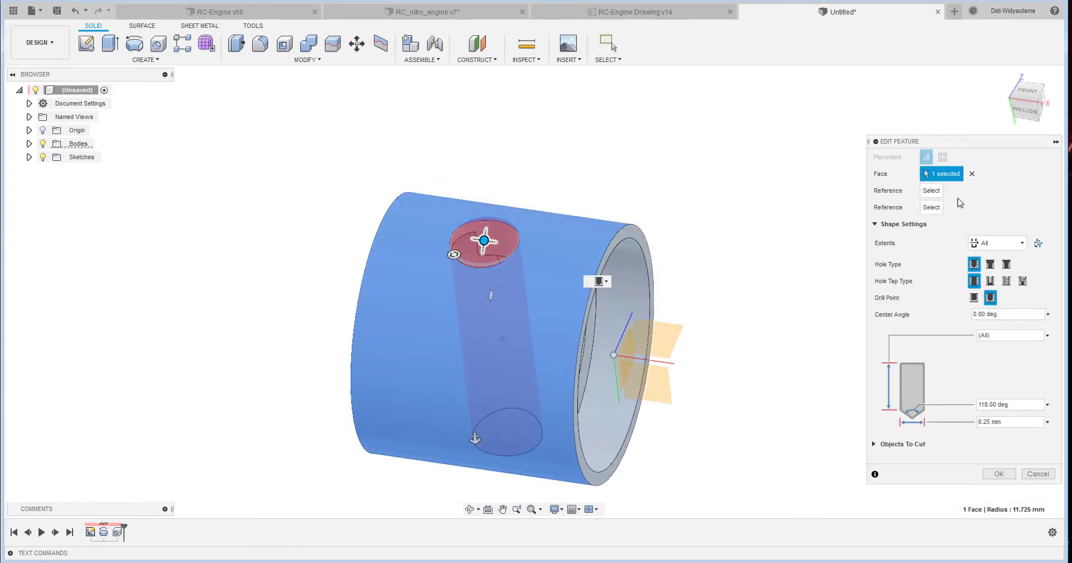
left_click(633, 236)
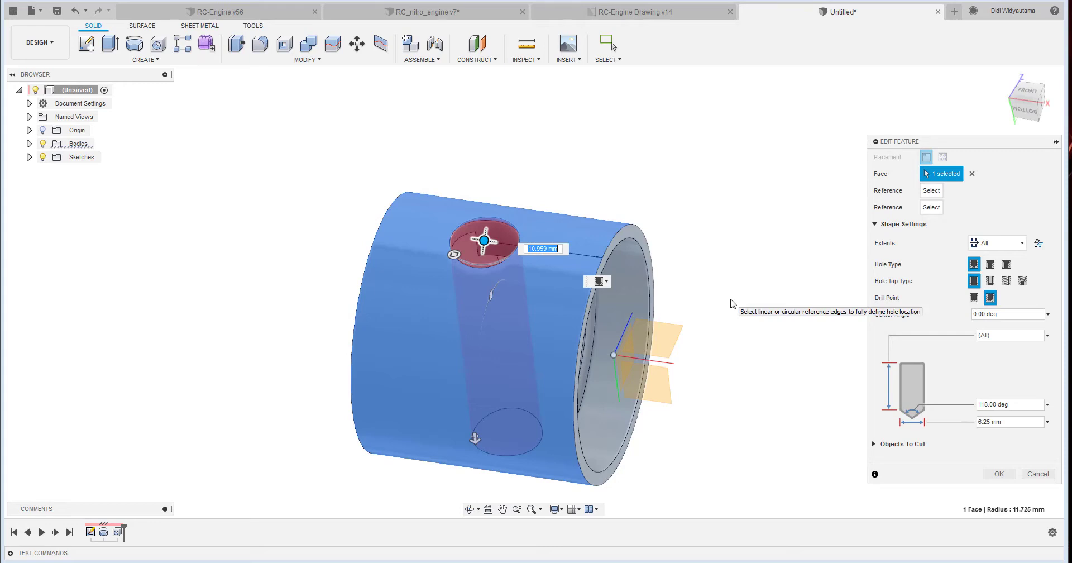
type("8.75")
key("Return")
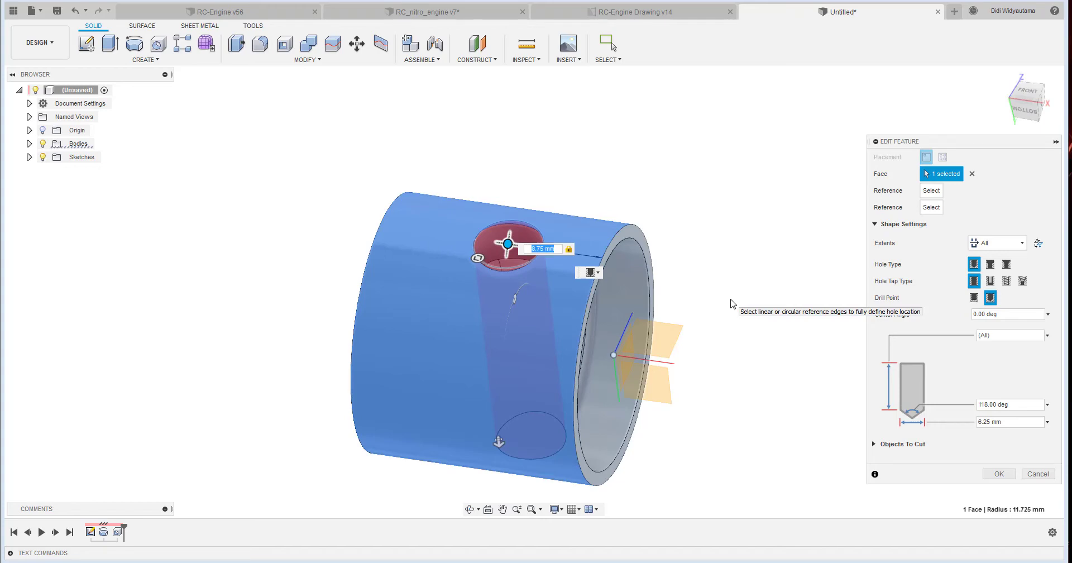
left_click(1000, 474)
middle_click_drag(666, 354, 626, 255, "shift")
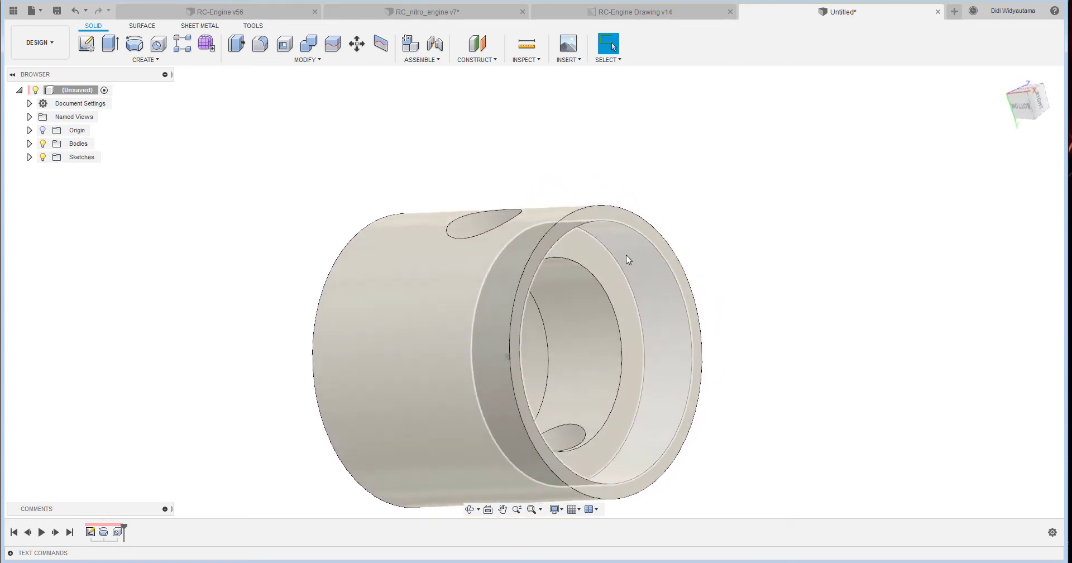
scroll(625, 254, "up", 3)
left_click(260, 45)
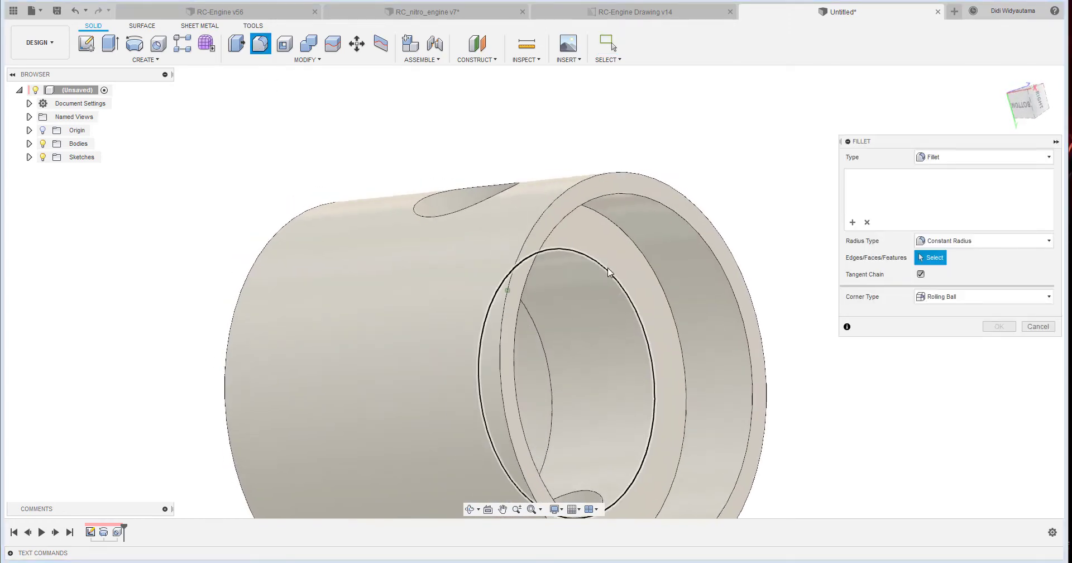
middle_click_drag(907, 146, 491, 64, "shift")
middle_click_drag(652, 189, 597, 212, "shift")
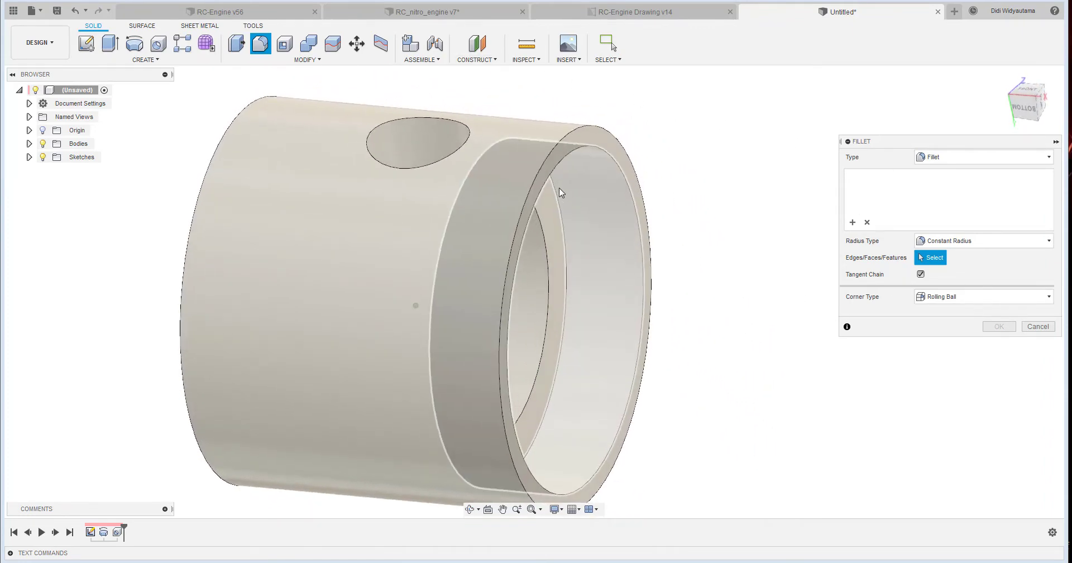
middle_click_drag(570, 501, 558, 505, "shift")
left_click(556, 509)
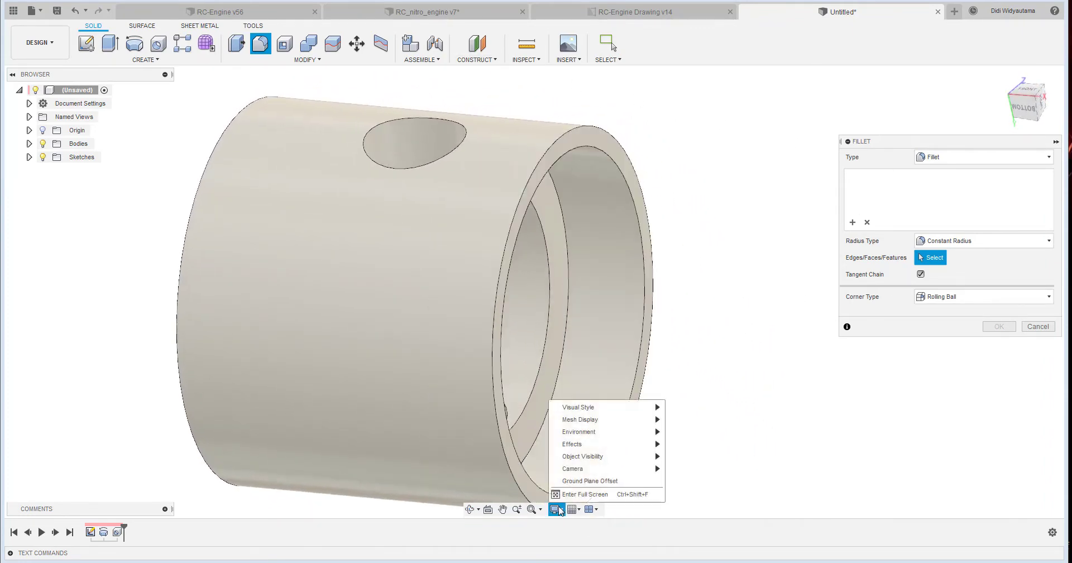
mouse_move(611, 407)
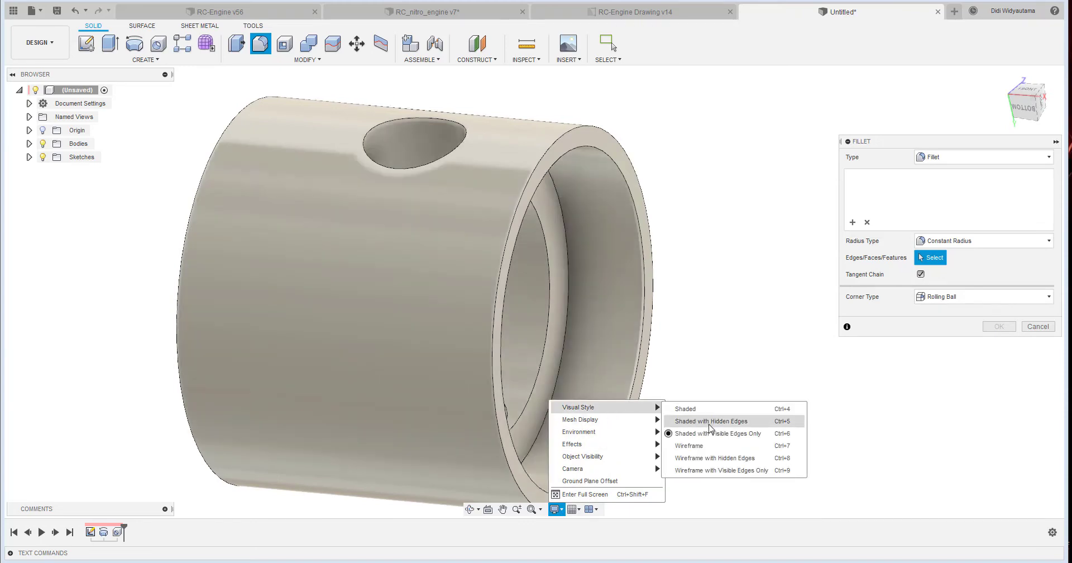
left_click(698, 407)
middle_click_drag(791, 379, 821, 359, "shift")
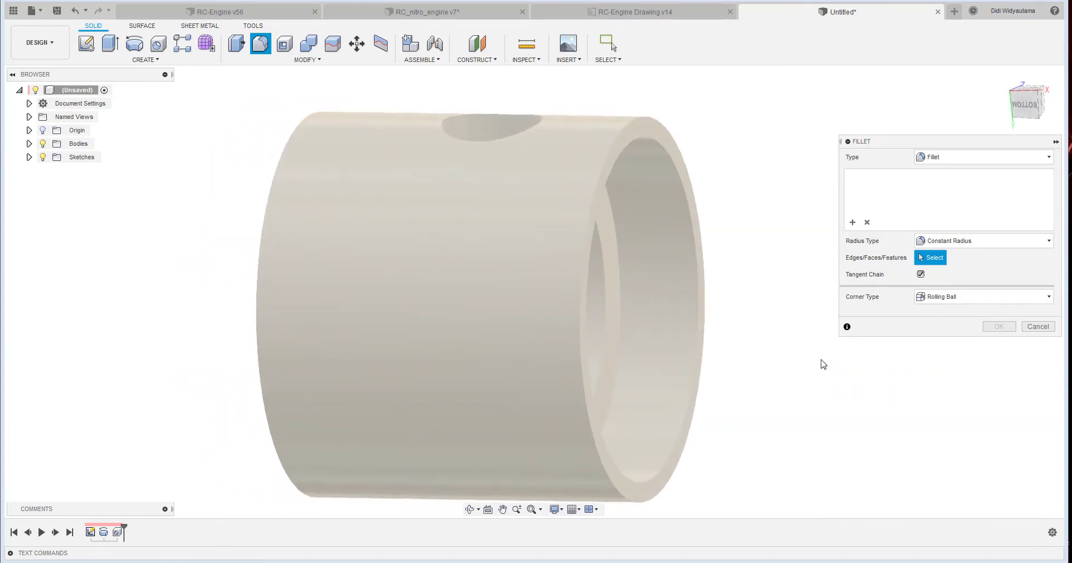
scroll(465, 335, "down", 3)
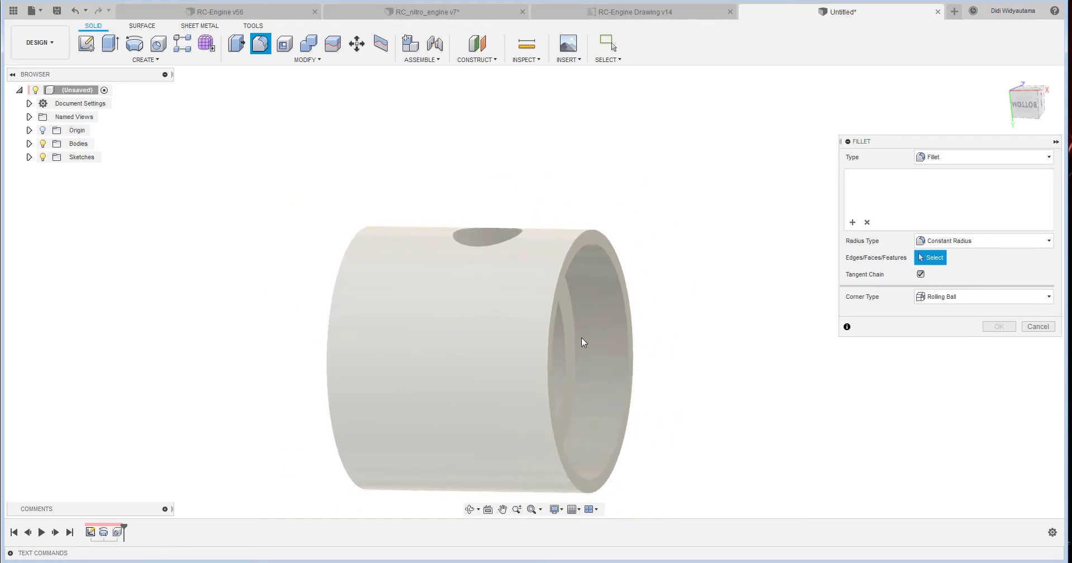
left_click(1038, 326)
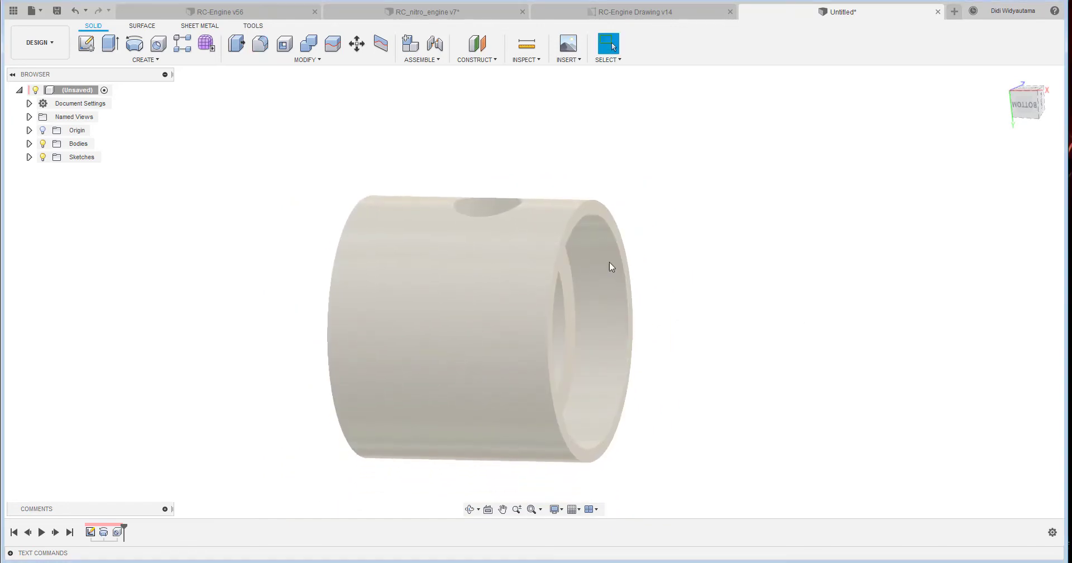
Set the visual style to Shaded with Hidden Edges and fillet the cavity's three larger circular corner edges with a 1 mm radius.
scroll(569, 222, "up", 3)
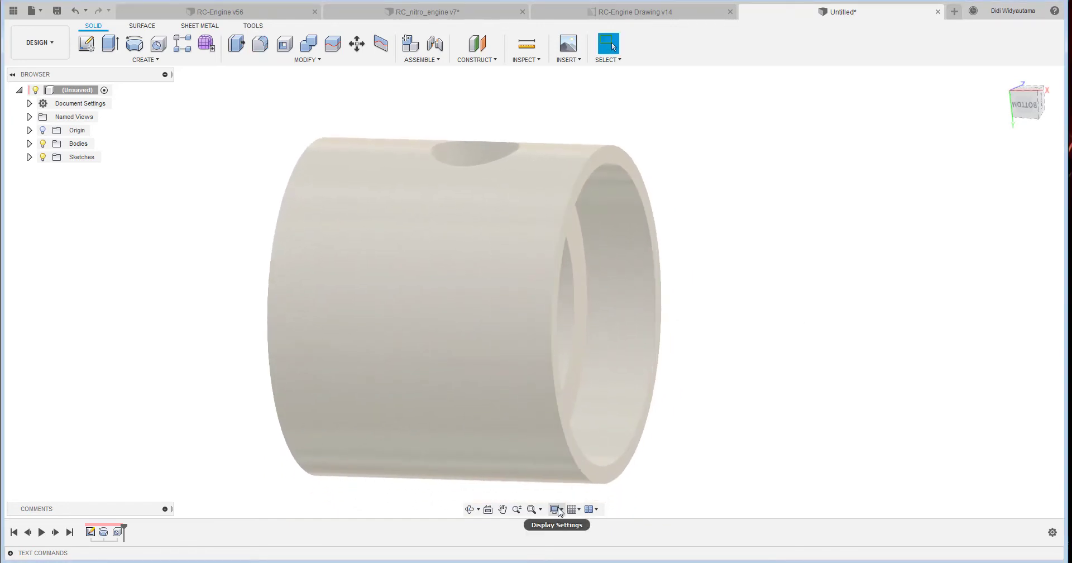
key("f")
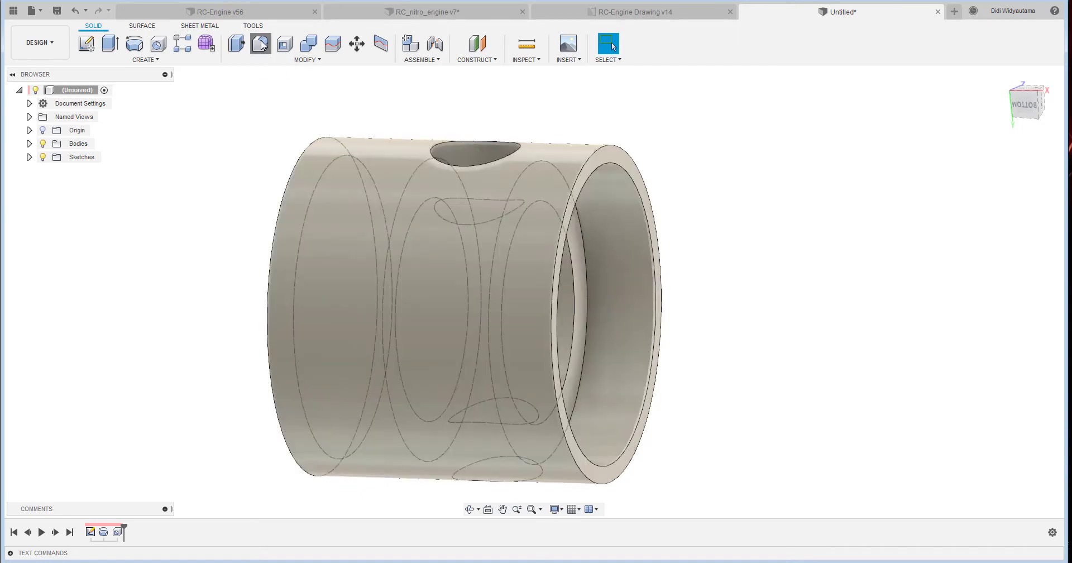
left_click(367, 174)
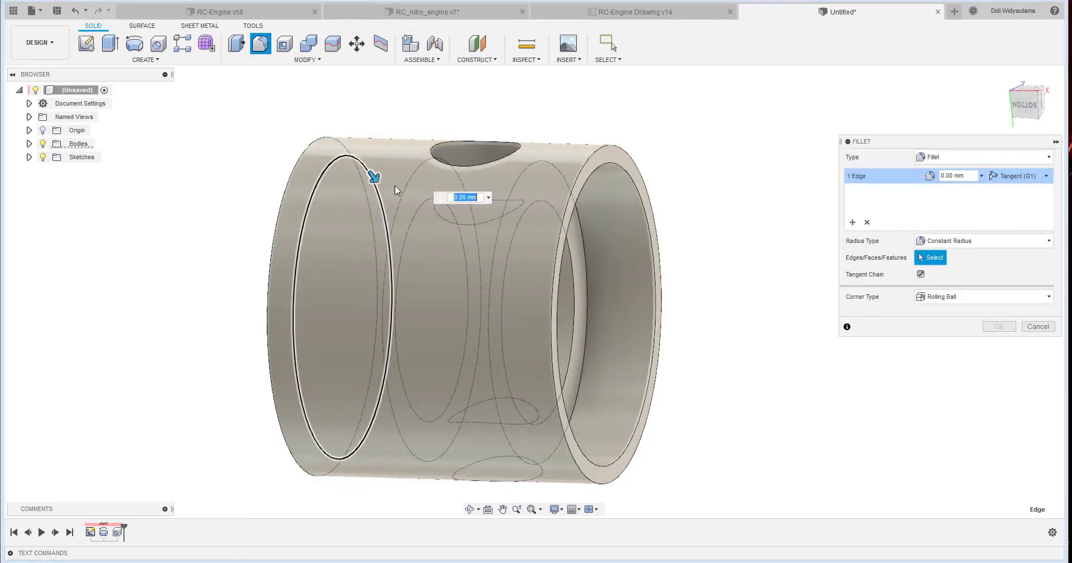
left_click(455, 174)
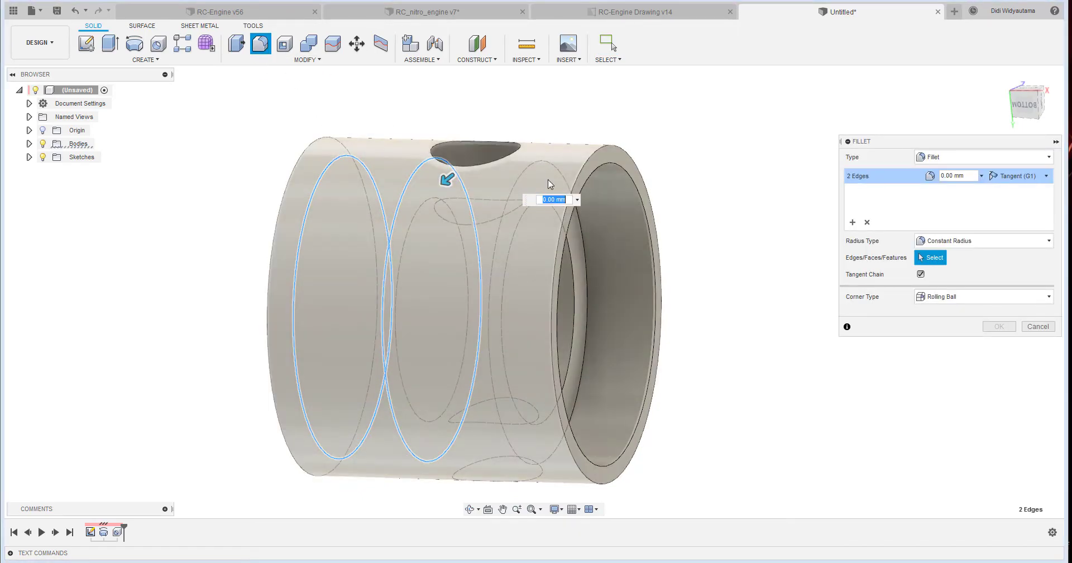
left_click(556, 169)
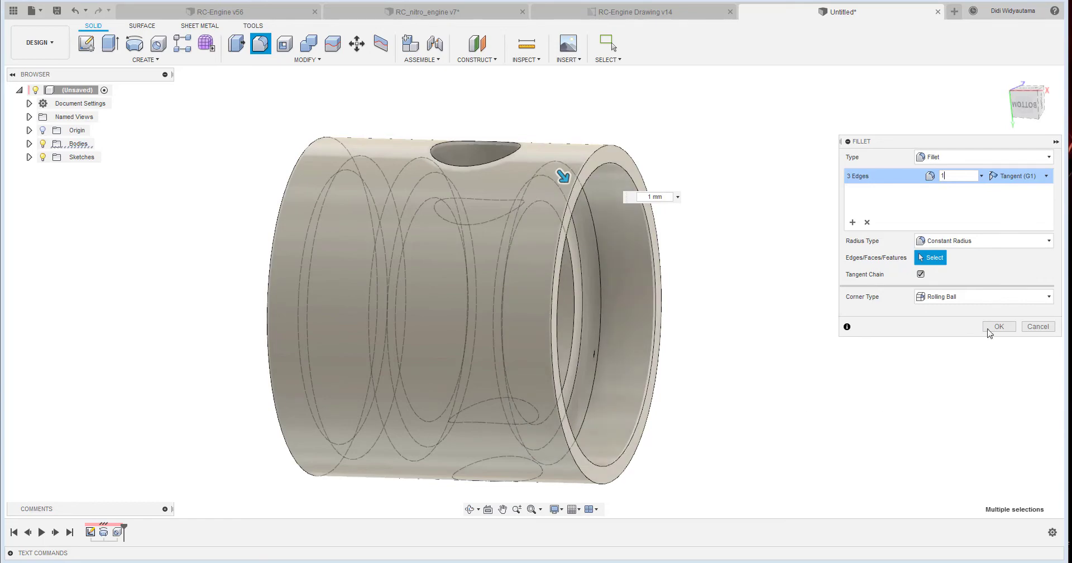
left_click(998, 327)
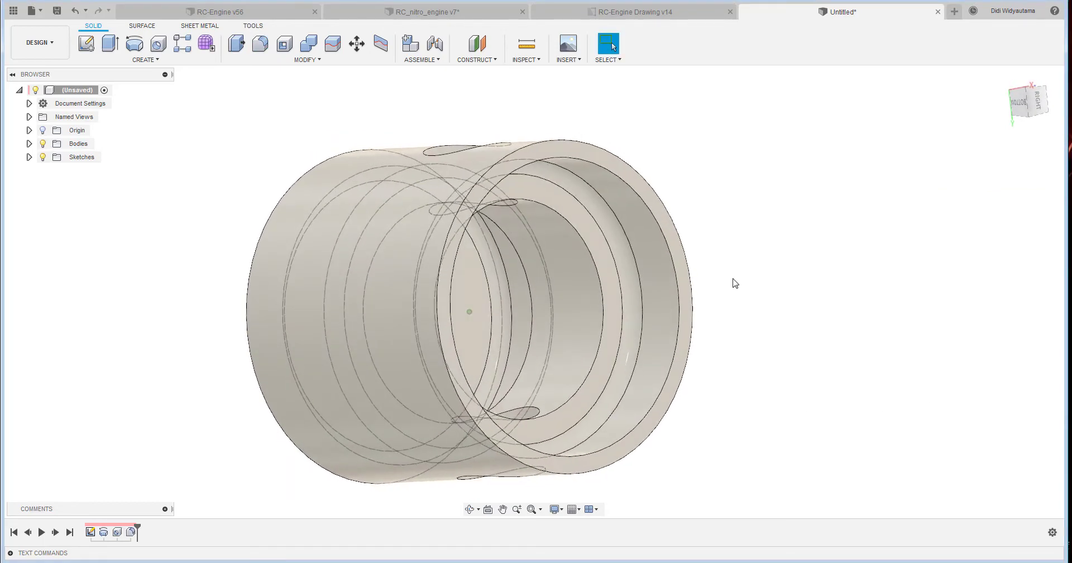
Chamfer the two circular edges of the cavity's narrow inner bore with an equal distance of 0.5 mm.
left_click(307, 60)
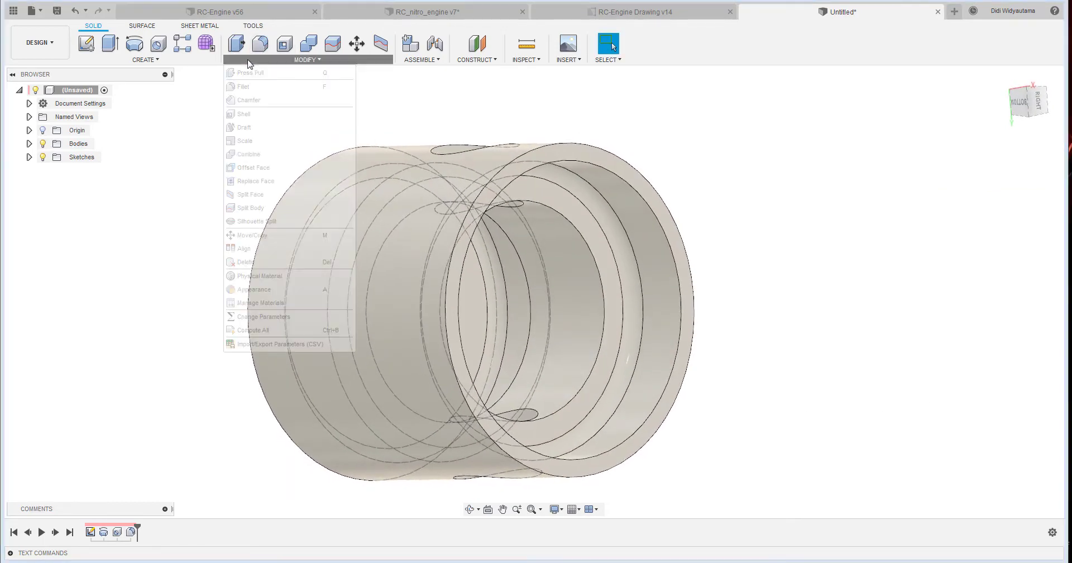
left_click(263, 100)
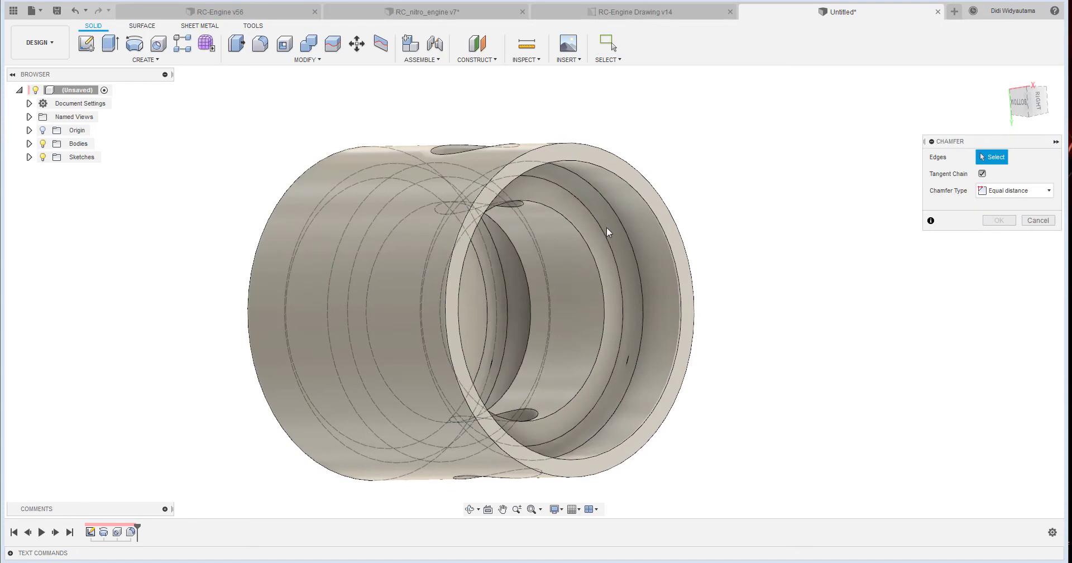
left_click(500, 227)
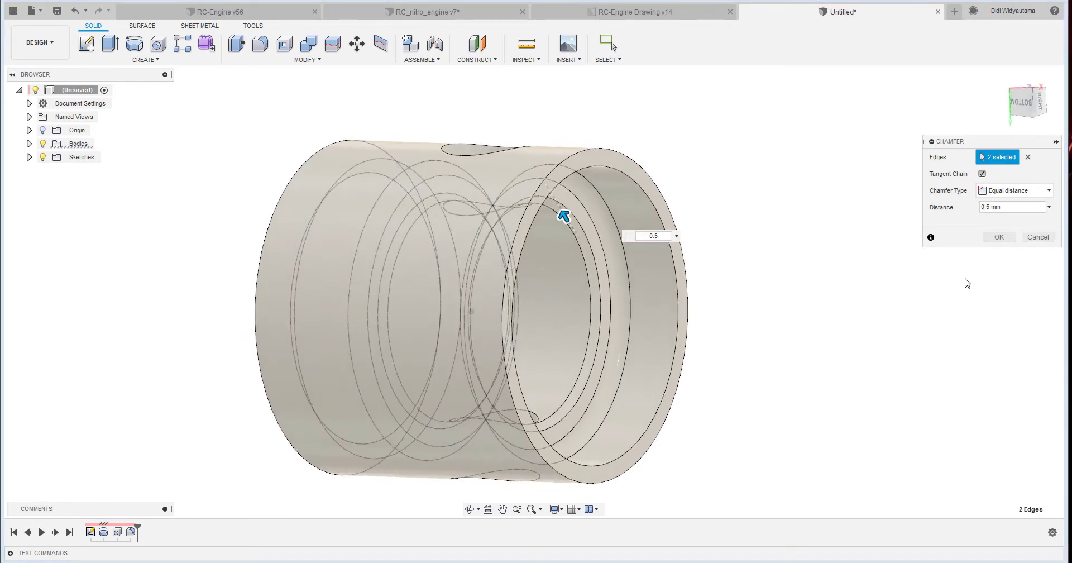
left_click(991, 237)
Chamfer both outer rims of the cross hole with an equal distance of 0.25 mm.
middle_click_drag(938, 234, 559, 137, "shift")
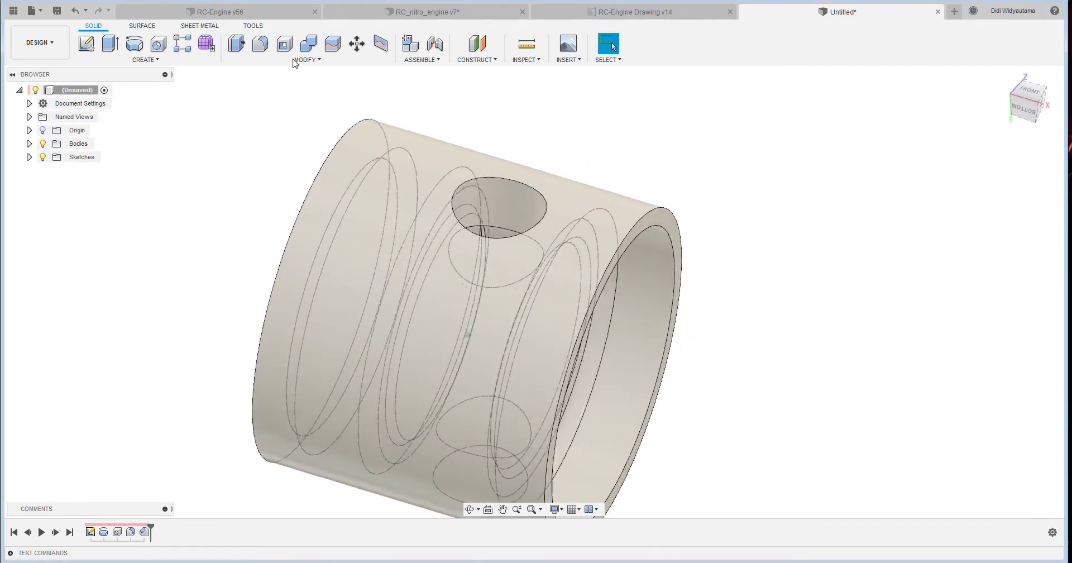
left_click(284, 44)
left_click(304, 59)
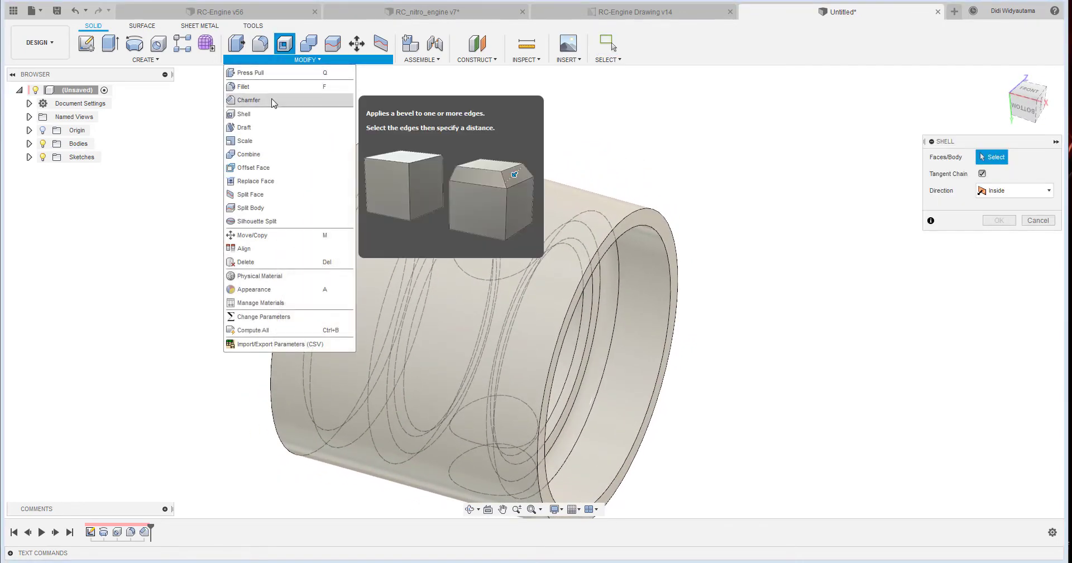
left_click(270, 101)
left_click(534, 191)
middle_click_drag(515, 371, 1011, 205, "shift")
left_click(545, 445)
type("0.2")
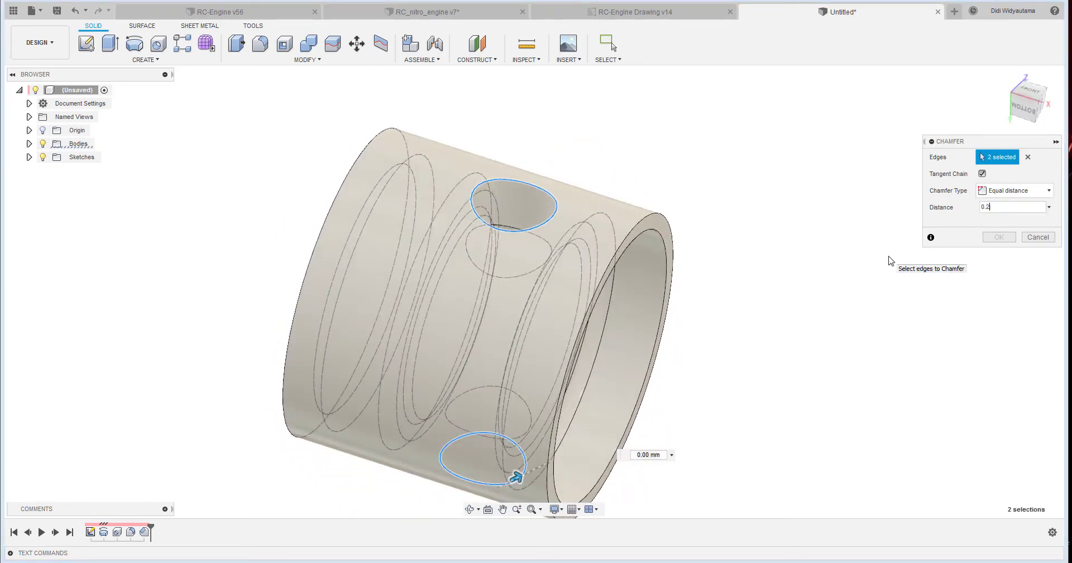
type("5")
middle_click_drag(891, 261, 965, 233, "shift")
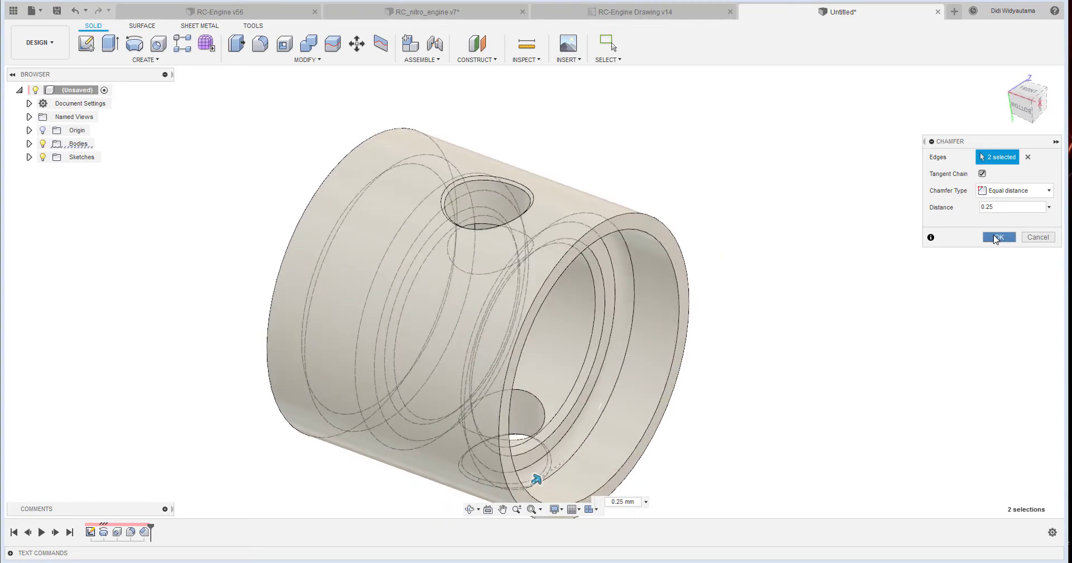
middle_click_drag(559, 215, 785, 327, "shift")
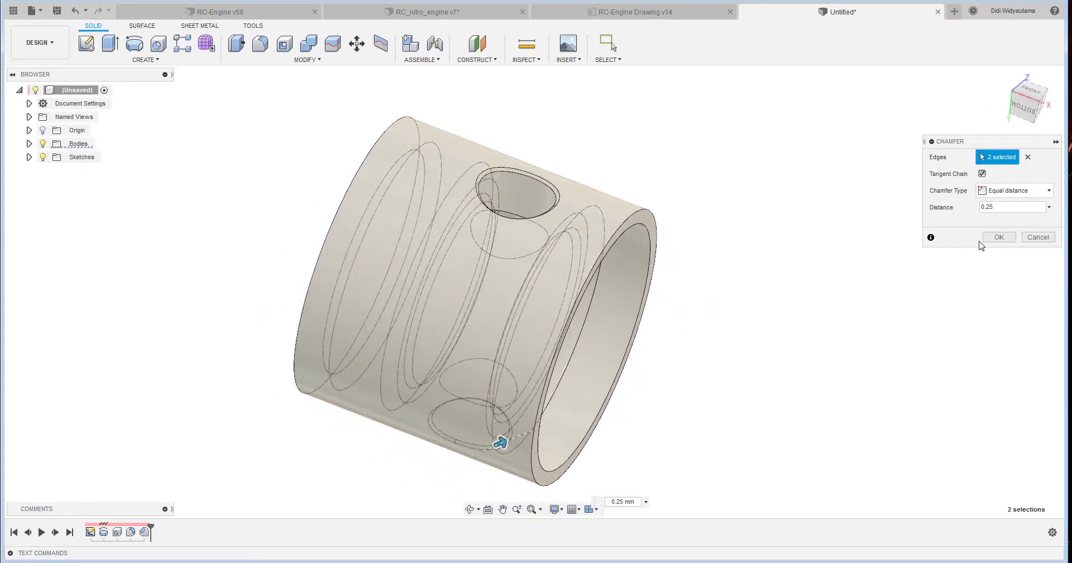
left_click(1000, 237)
Save the part as Piston in the DIY_ku folder and close its document.
left_click(57, 11)
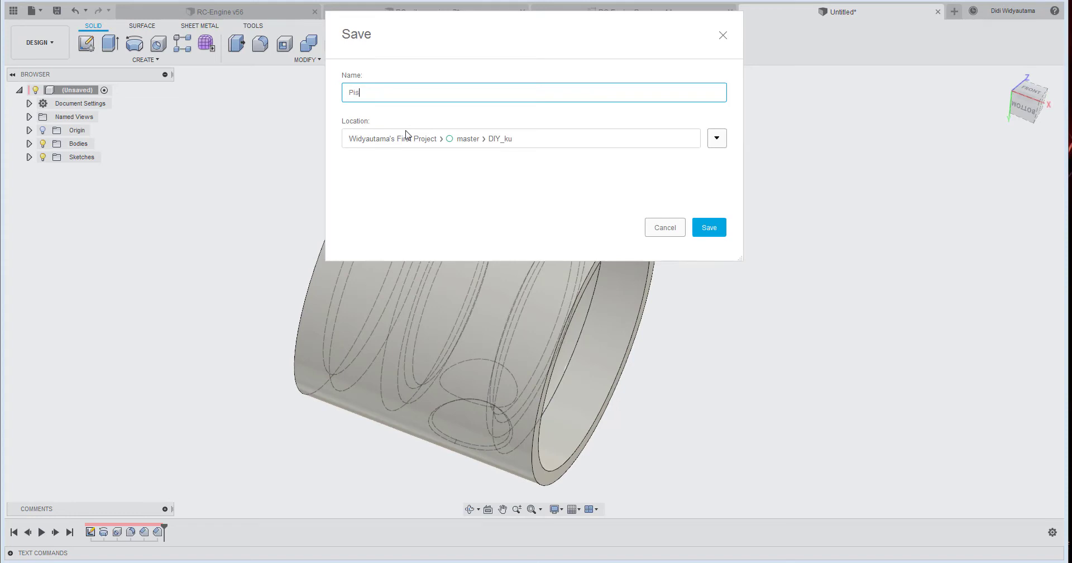
left_click(708, 229)
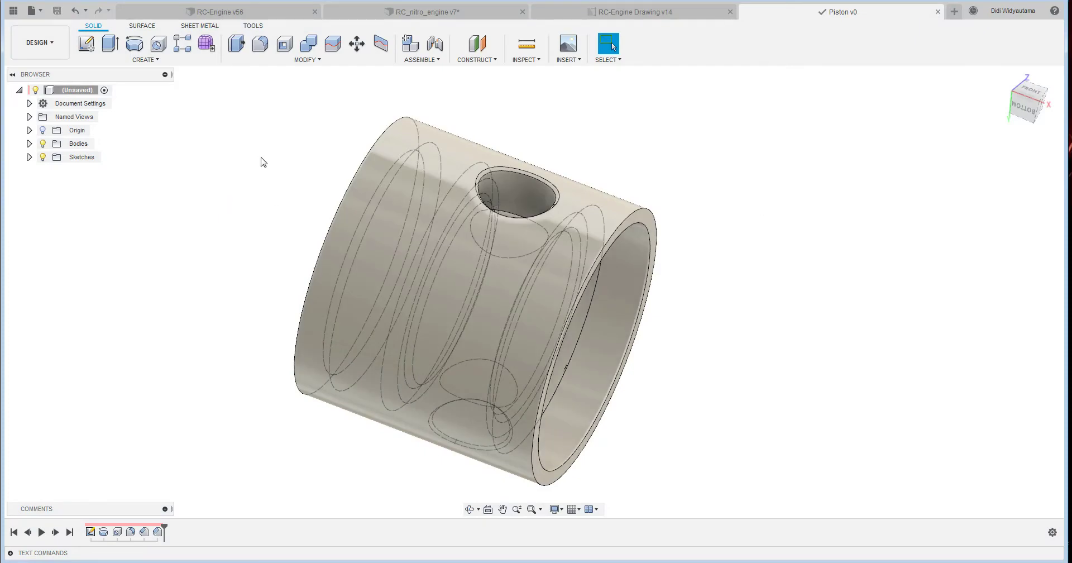
left_click(939, 11)
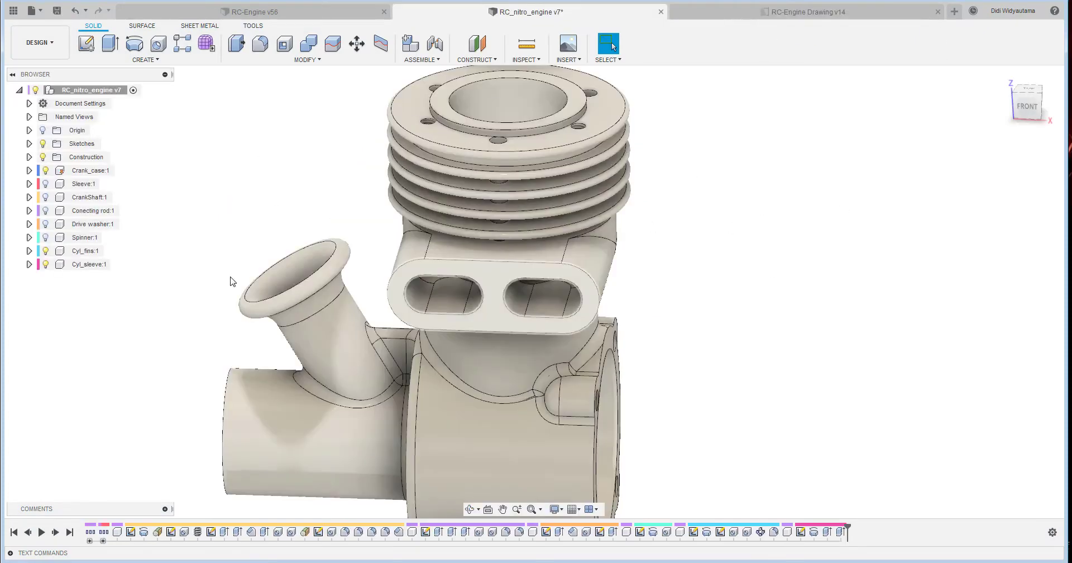
Create a new empty, activated component named Cyl_head in the RC_nitro_engine assembly.
middle_click_drag(850, 202, 569, 158, "shift")
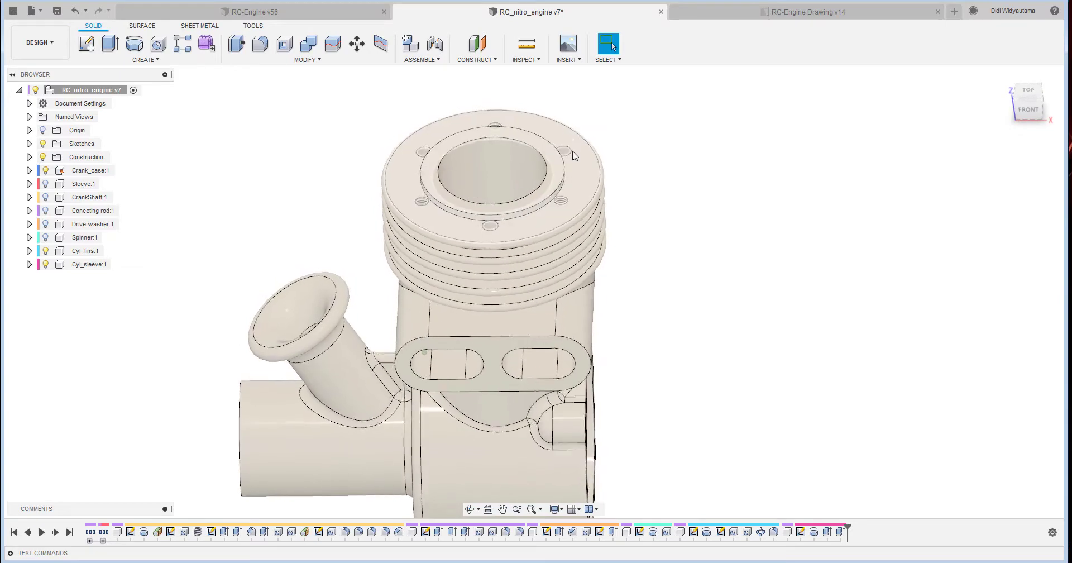
middle_click_drag(503, 178, 505, 213)
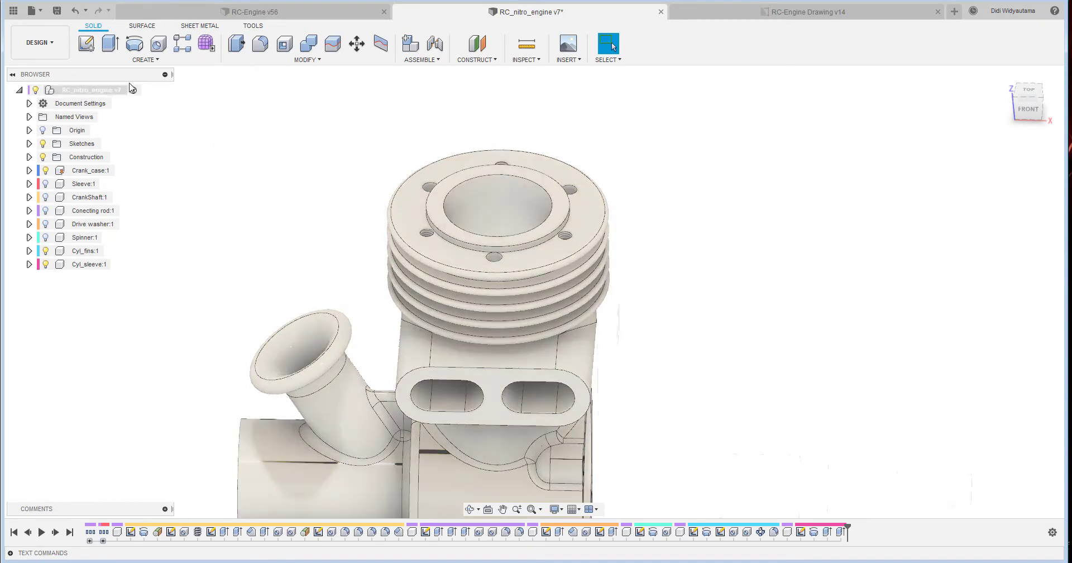
left_click(145, 60)
left_click(147, 73)
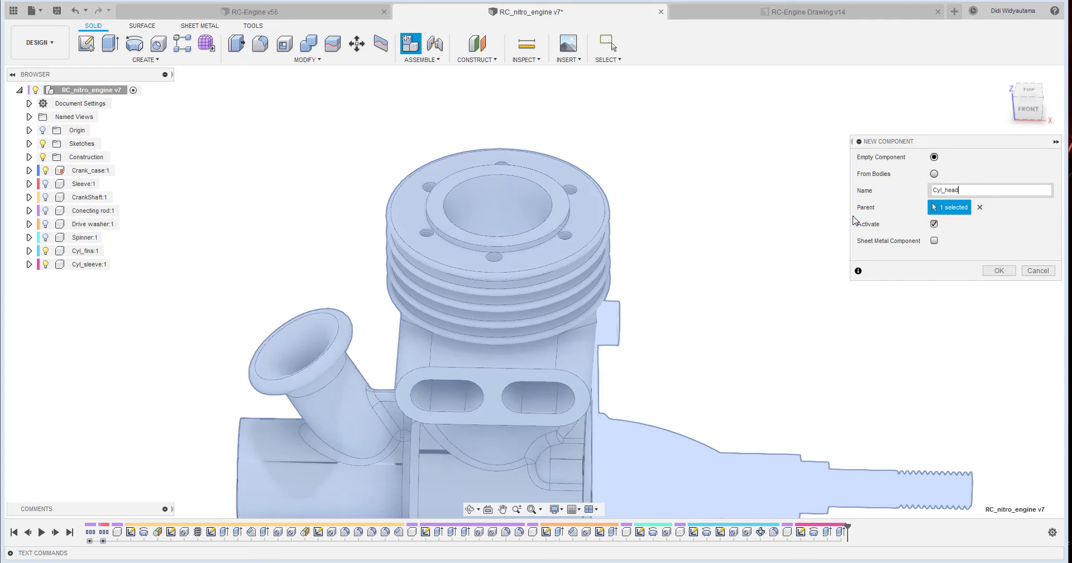
left_click(999, 271)
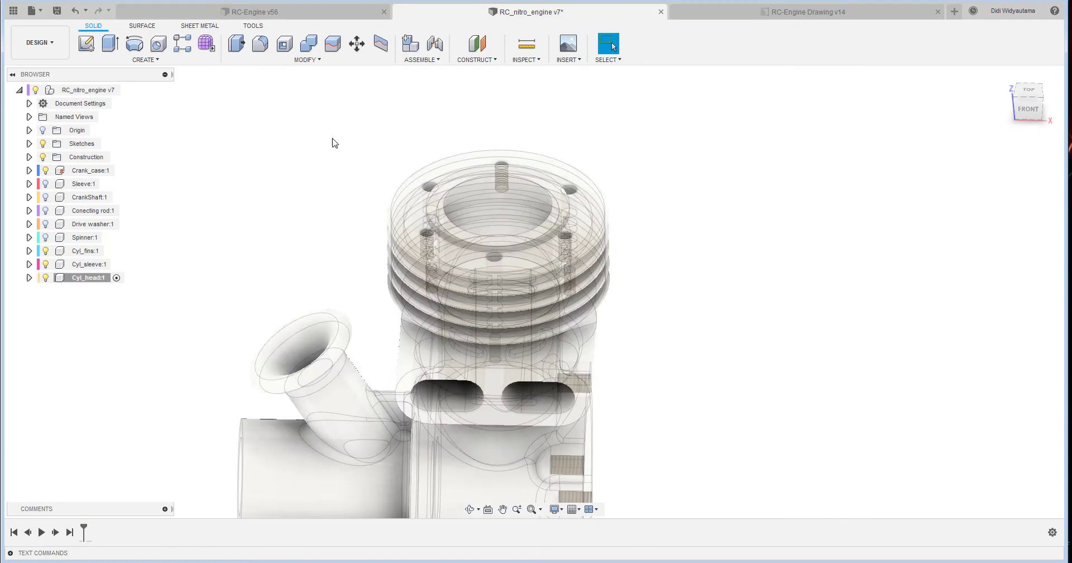
Start a sketch on the front (XZ) plane in the Cyl_head component and slice the model at the sketch plane.
left_click(86, 43)
left_click(620, 459)
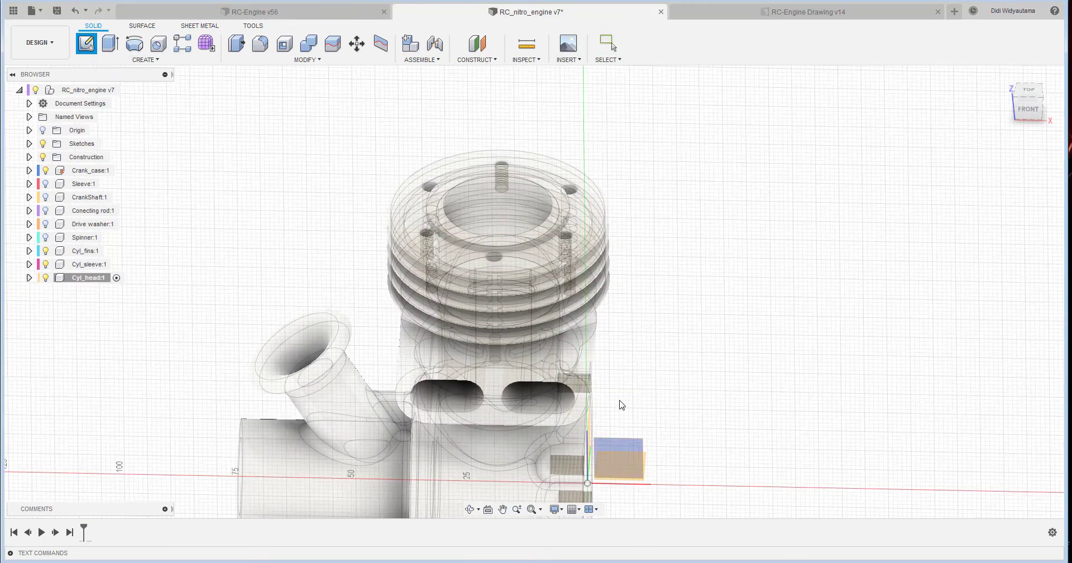
left_click(627, 469)
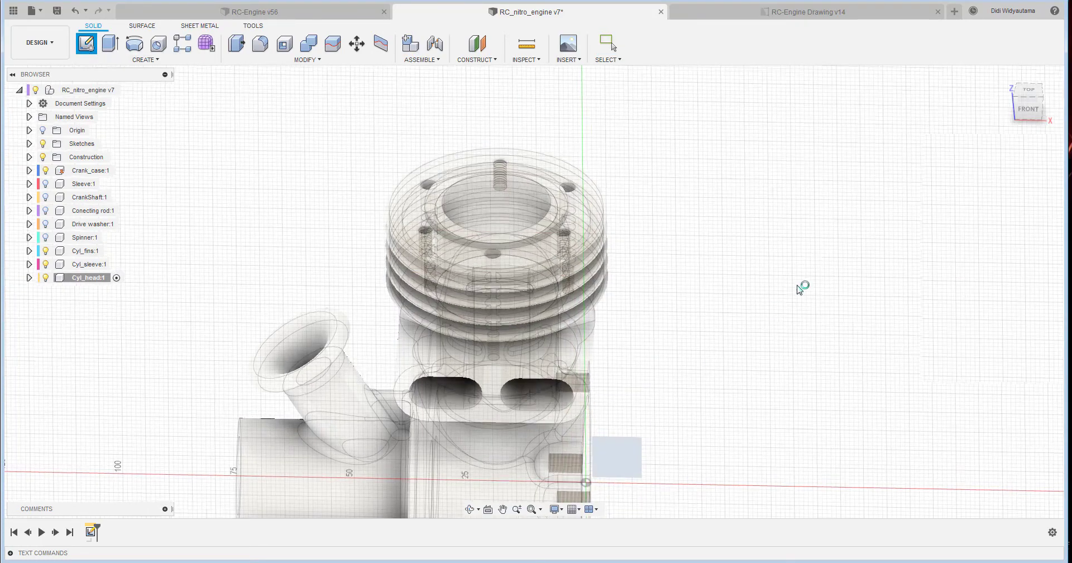
left_click(1019, 240)
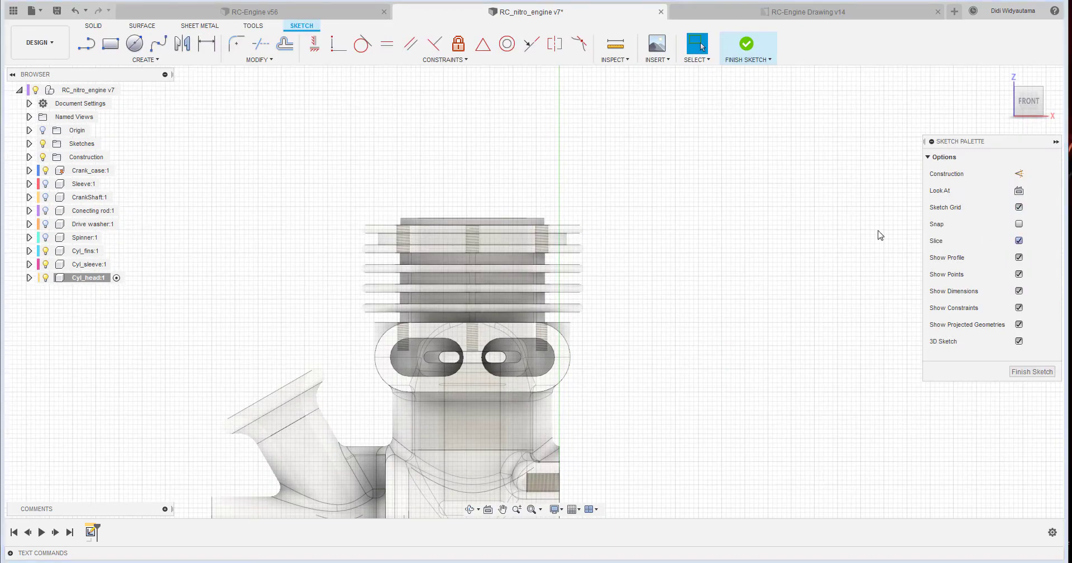
Intersect the outer circular edge of the cylinder sleeve's top flange with the sketch plane to get its two end points.
scroll(551, 162, "up", 5)
middle_click_drag(550, 162, 469, 231)
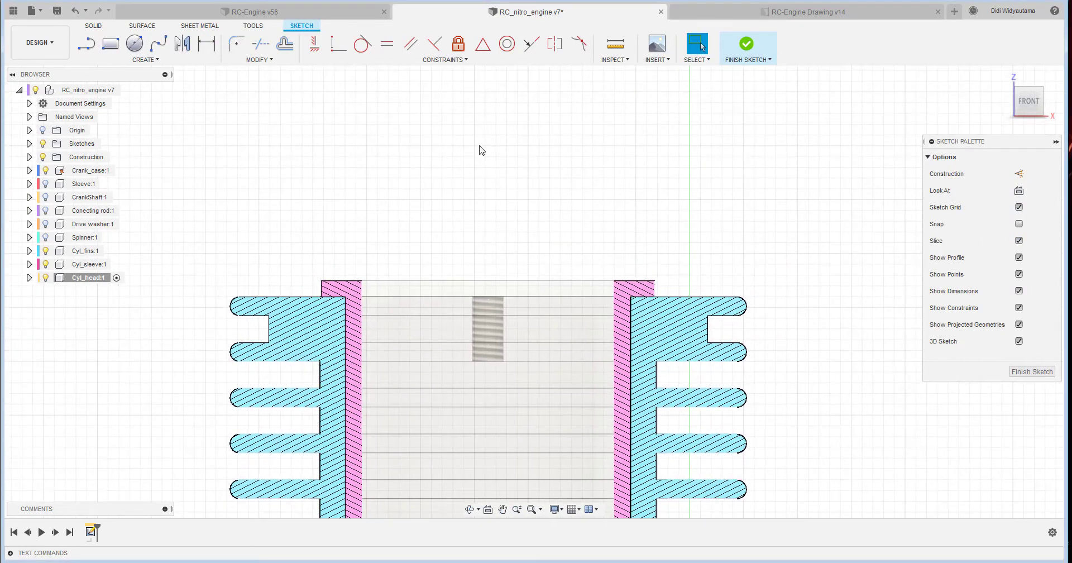
middle_click_drag(479, 148, 486, 198)
left_click(88, 46)
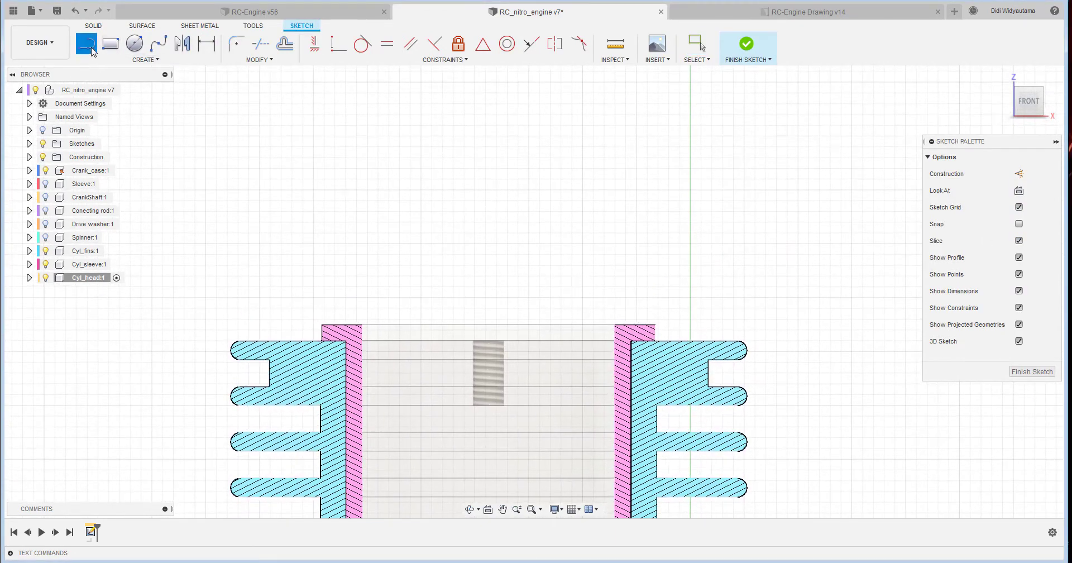
left_click(144, 61)
mouse_move(165, 269)
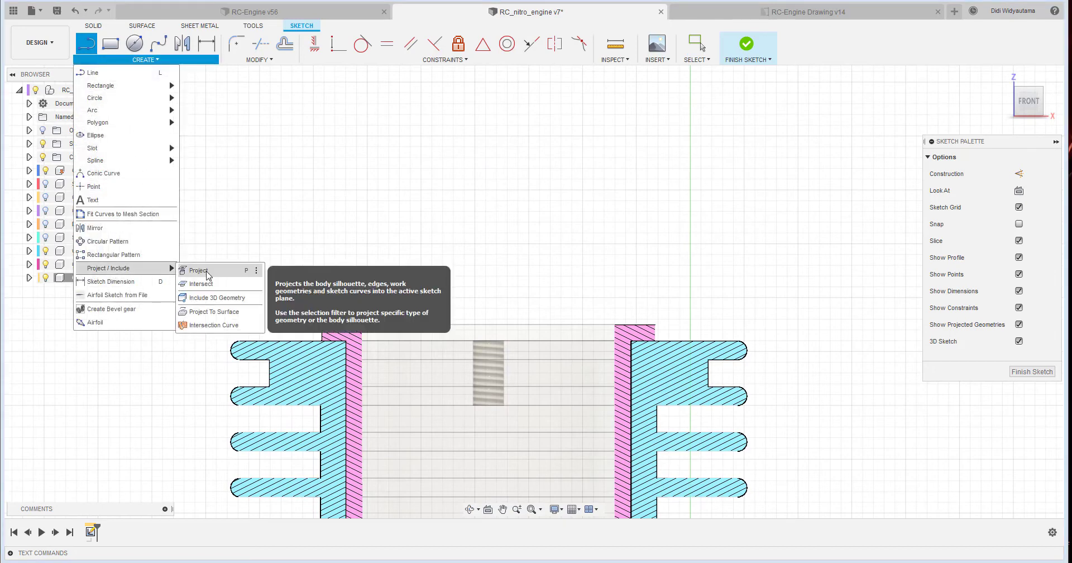
left_click(201, 284)
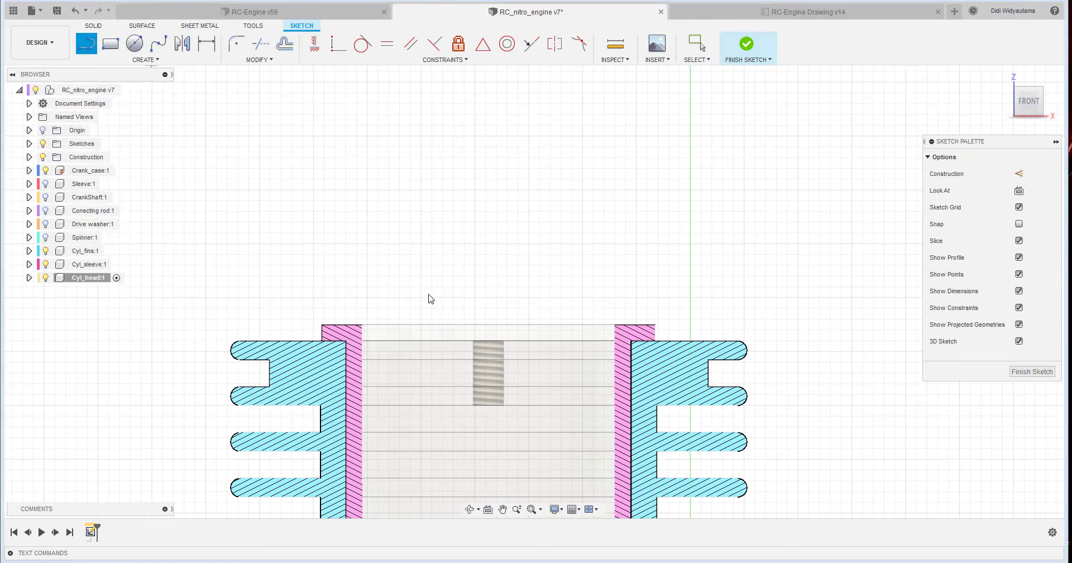
left_click(635, 330)
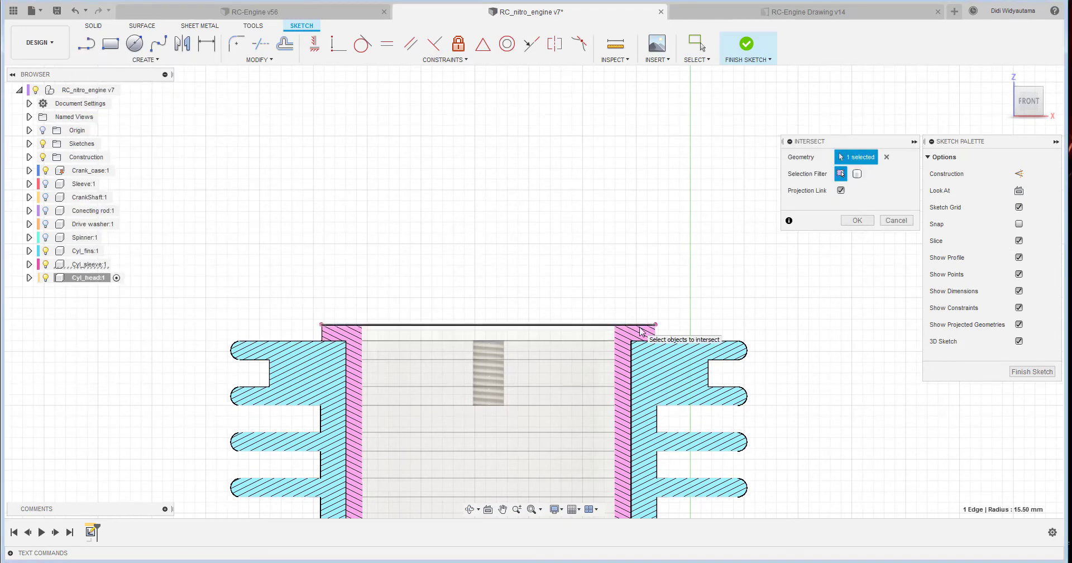
left_click(856, 221)
Draw a horizontal line between the sleeve flange's two projected points and convert it to construction.
key("l")
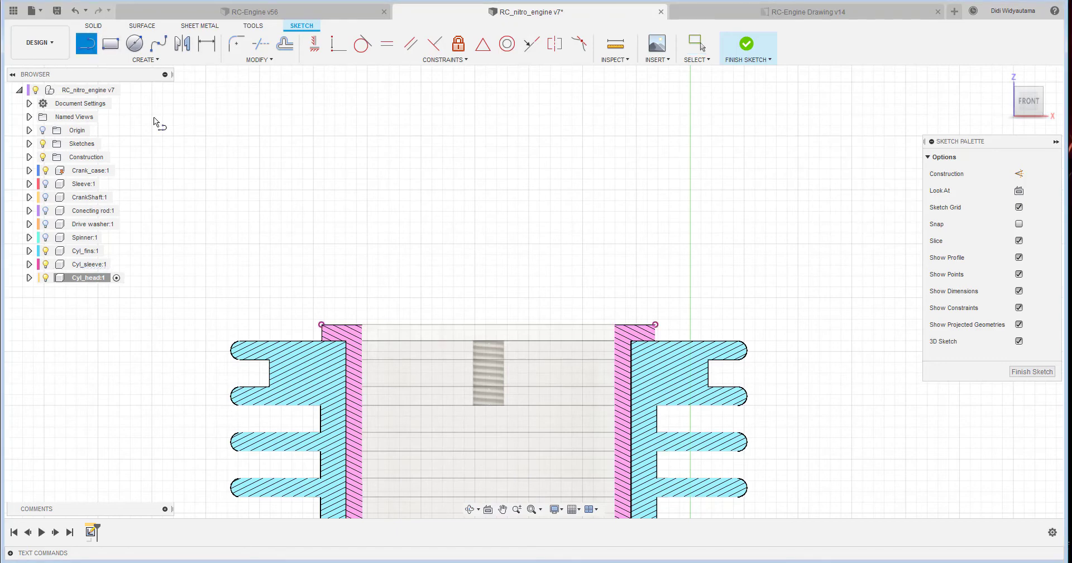
left_click(321, 325)
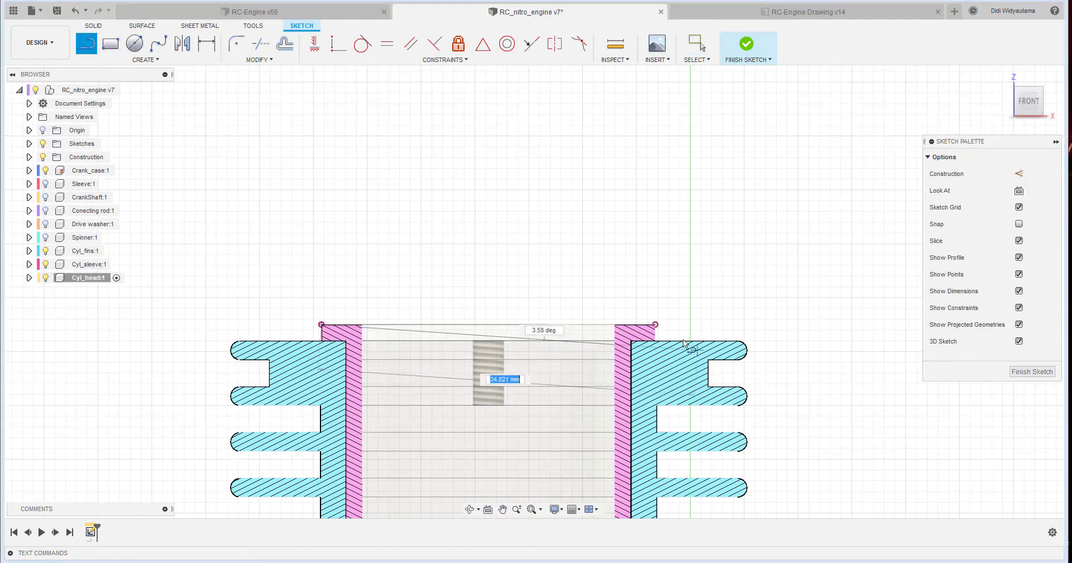
left_click(656, 325)
right_click(529, 233)
left_click(569, 234)
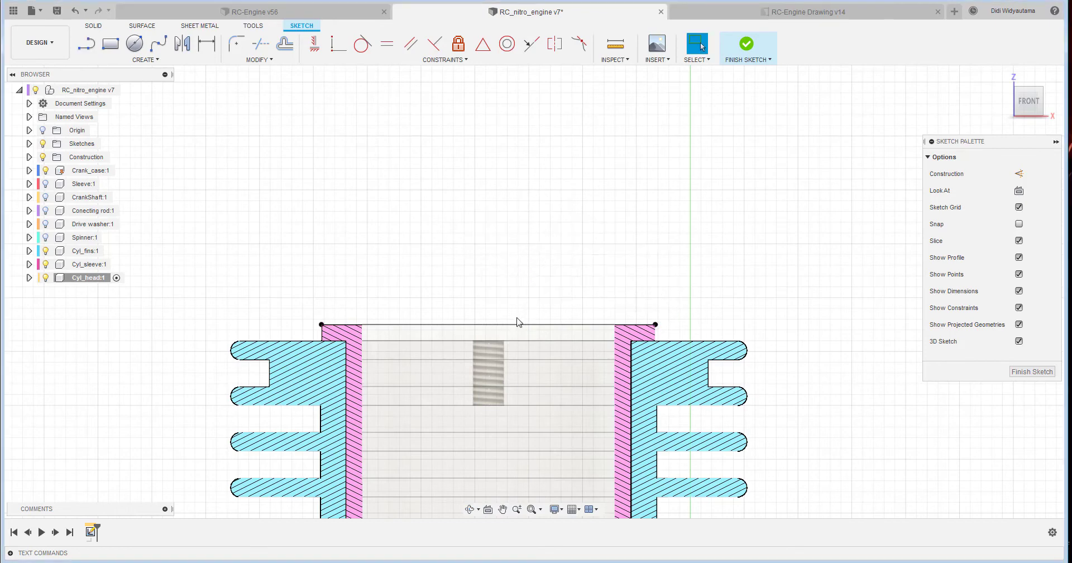
left_click(519, 325)
left_click(938, 174)
left_click(274, 168)
Draw a vertical line about 13.5 mm long upward from the horizontal line's midpoint and convert it to a construction line.
key("l")
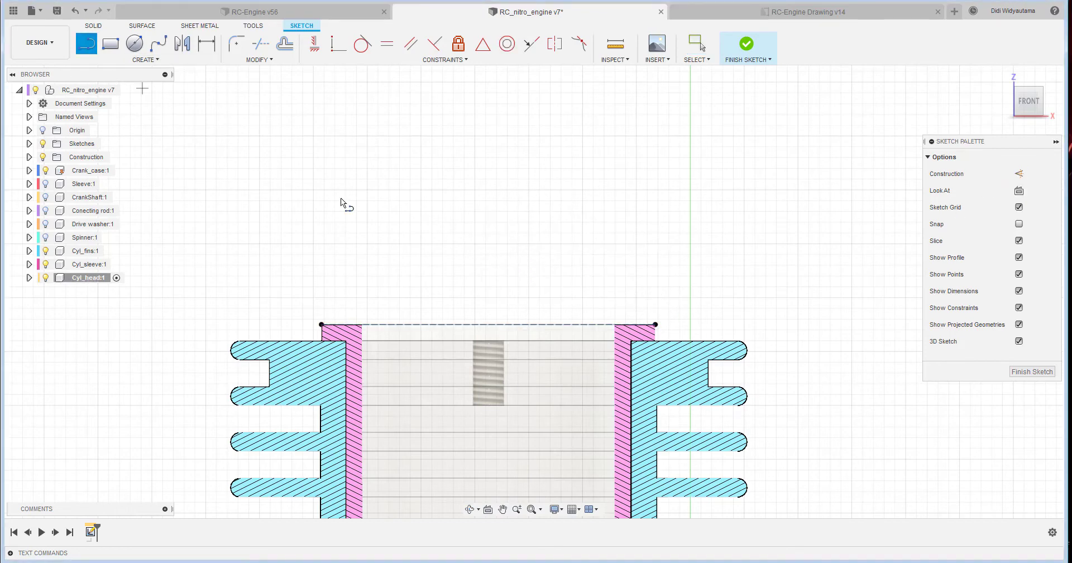
left_click(490, 323)
left_click(488, 179)
right_click(555, 176)
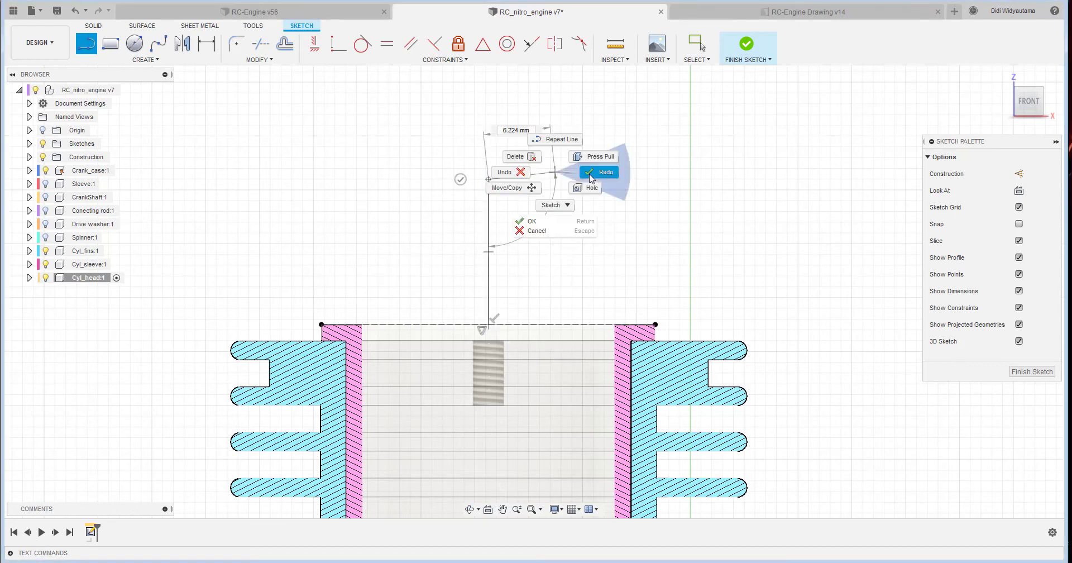
left_click(495, 222)
left_click(488, 212)
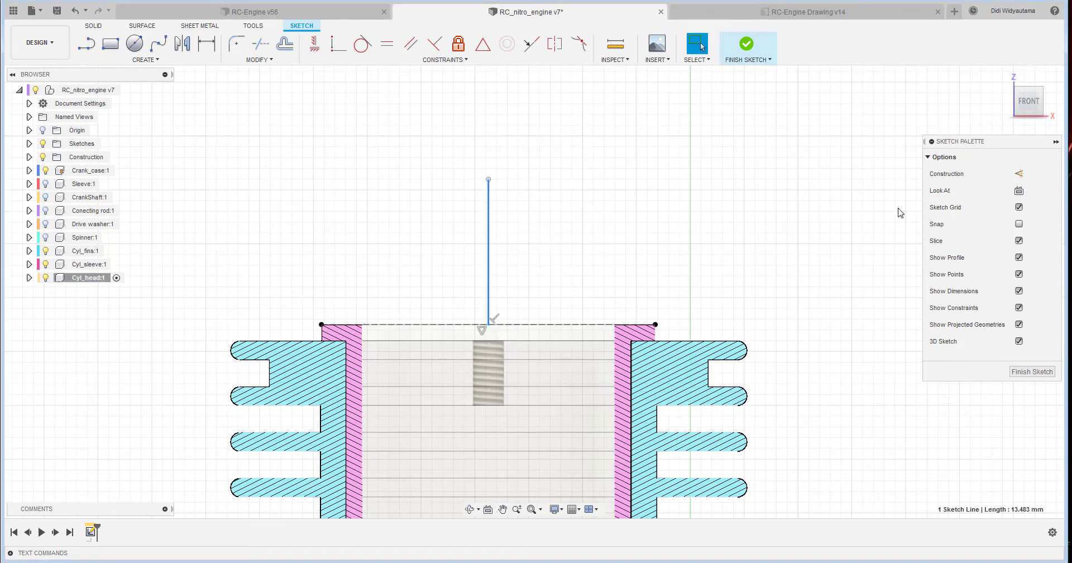
left_click(1016, 174)
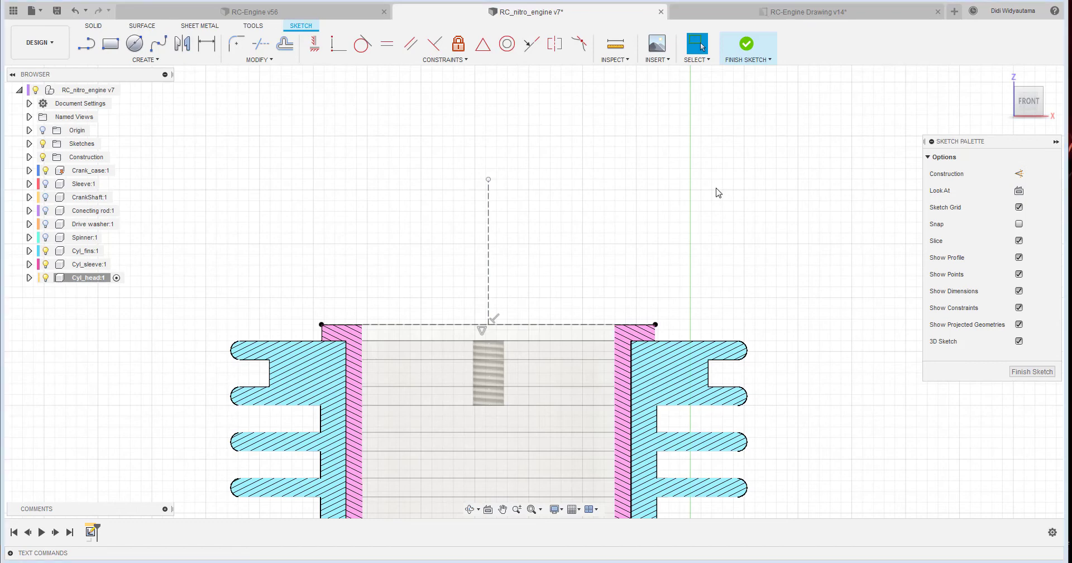
Intersect the cylinder sleeve's inner bore face with the sketch plane.
scroll(562, 130, "up", 1)
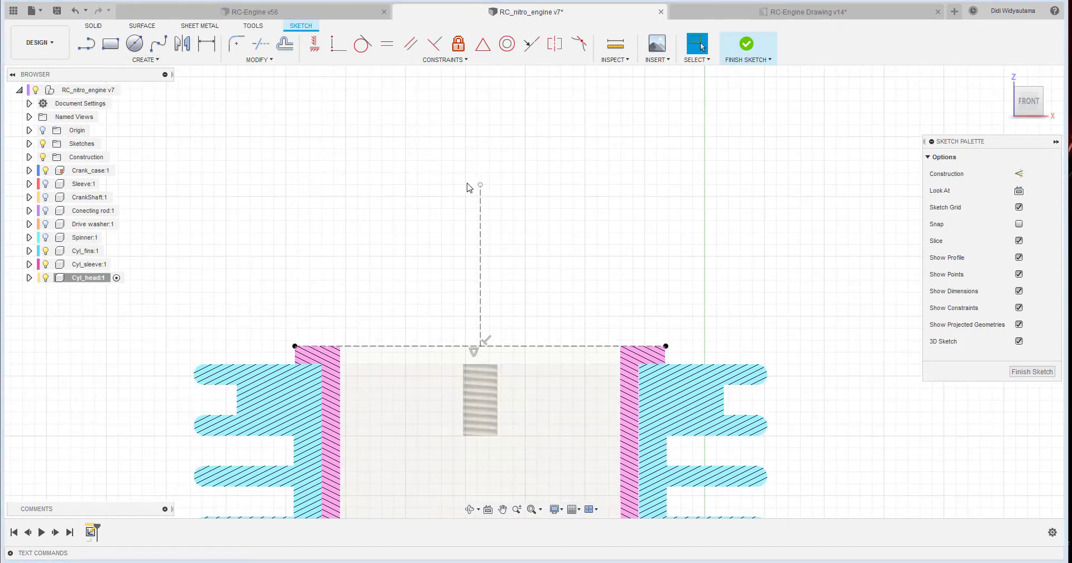
middle_click_drag(469, 183, 470, 165)
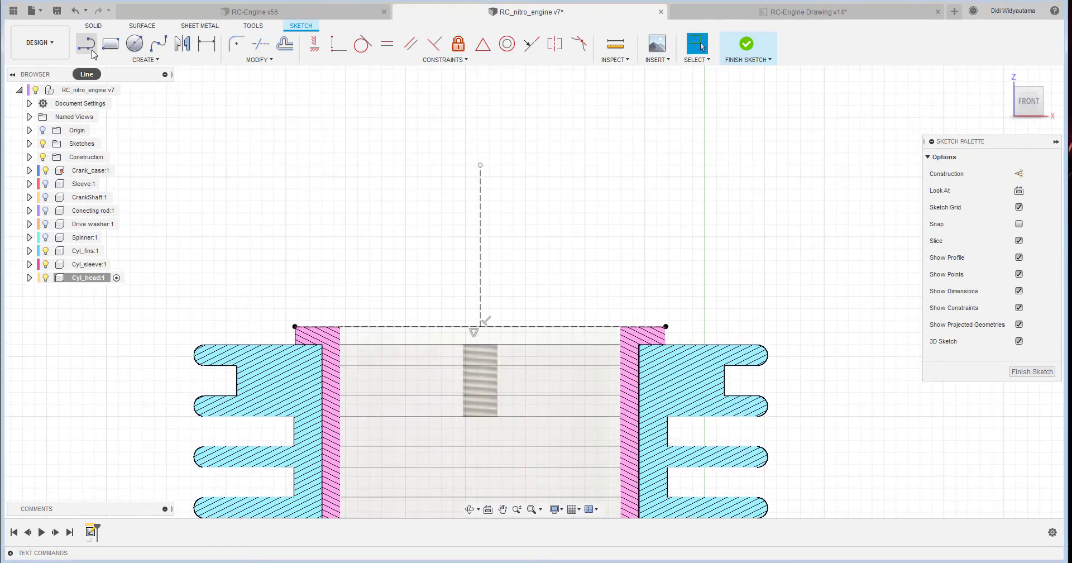
left_click(147, 60)
mouse_move(156, 268)
left_click(203, 283)
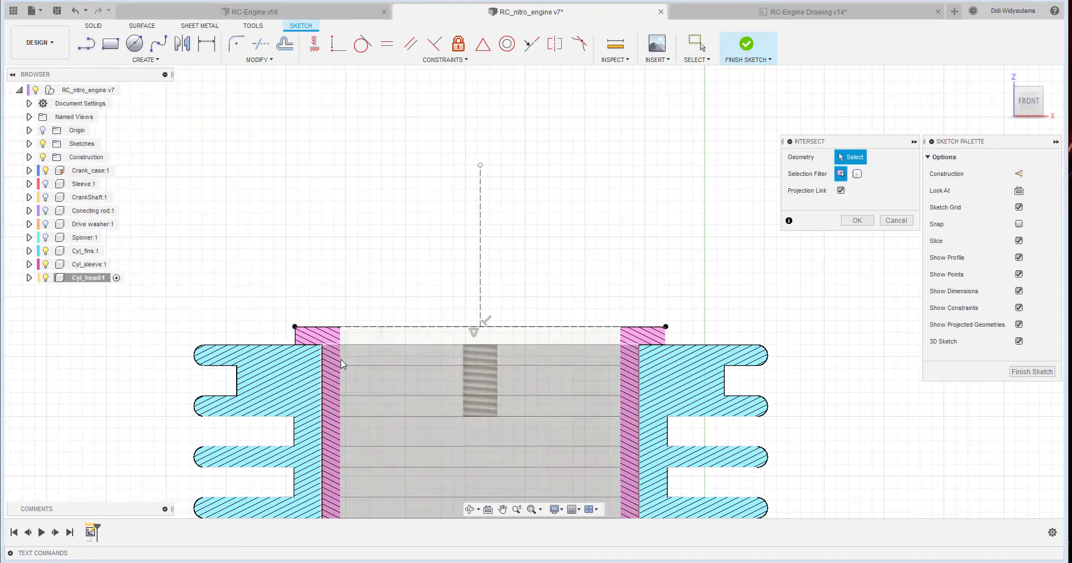
left_click(343, 340)
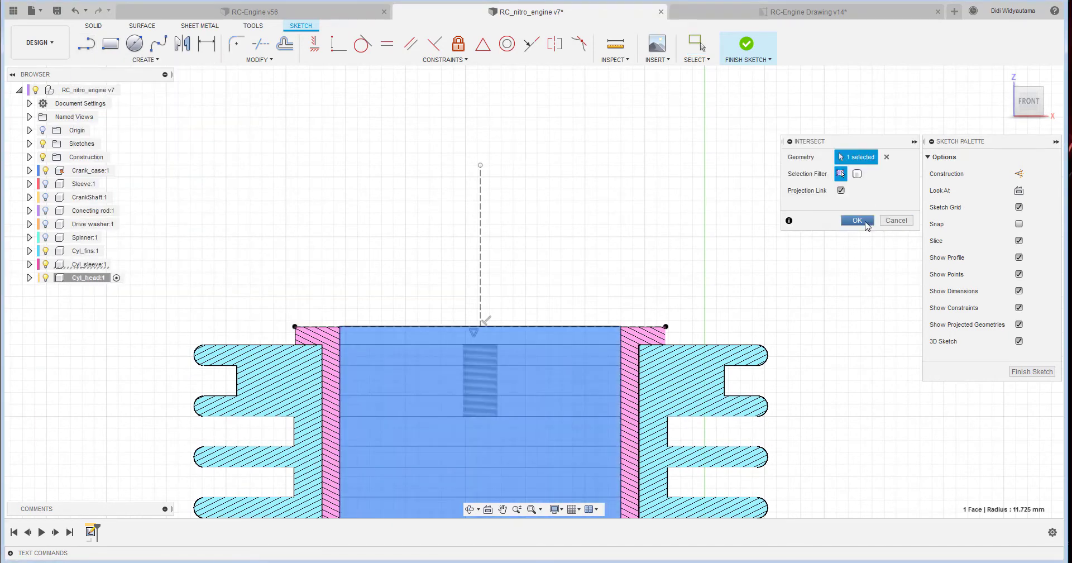
left_click(867, 226)
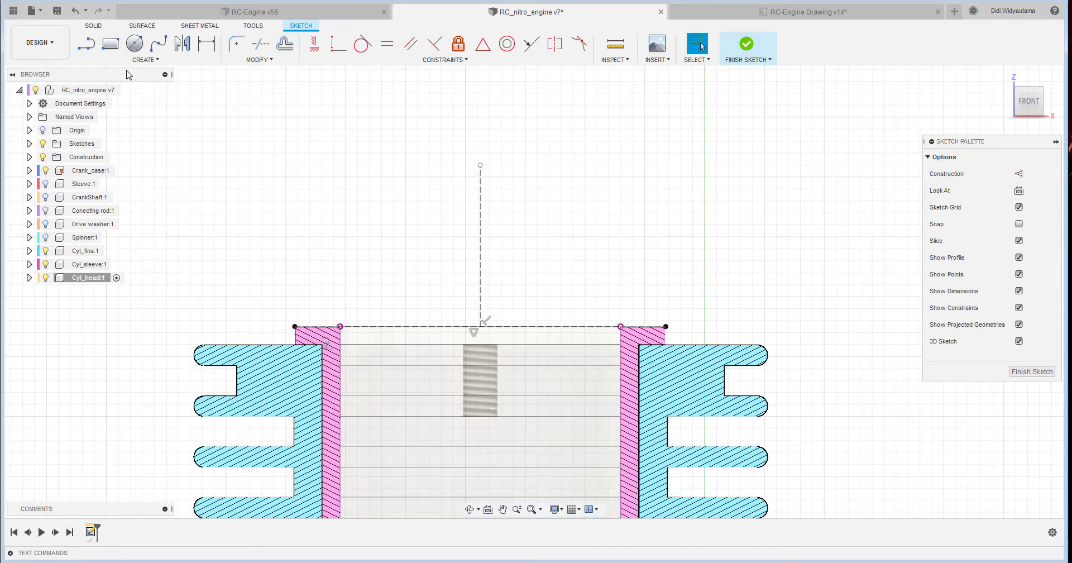
Draw the closed stepped half-profile of the cylinder head: a flange about 20.9 mm wide and 3.4 mm high, with a plug about 4.6 mm deep inside the bore.
left_click(86, 43)
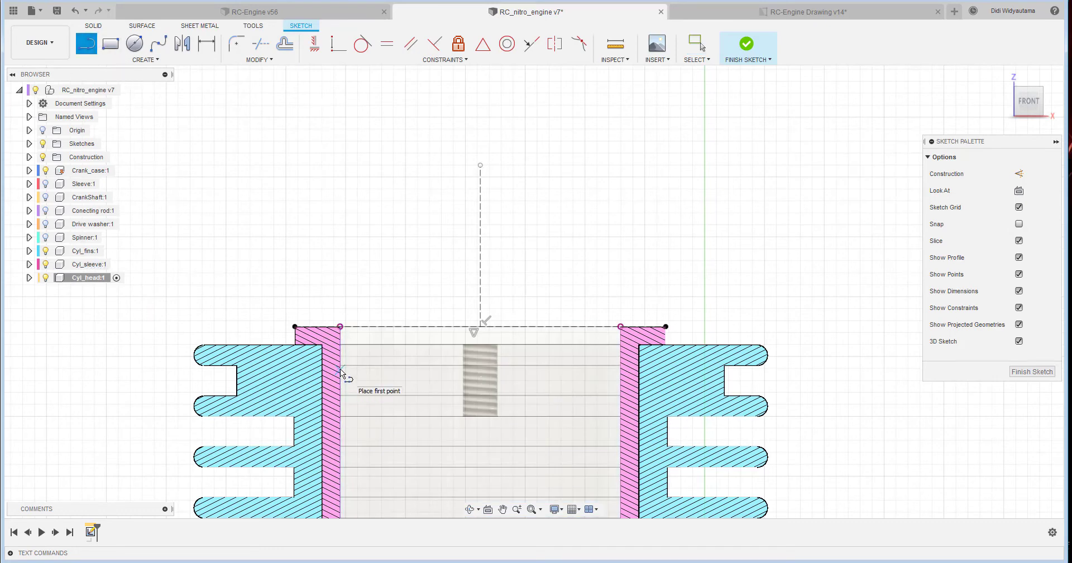
left_click(231, 326)
left_click(340, 326)
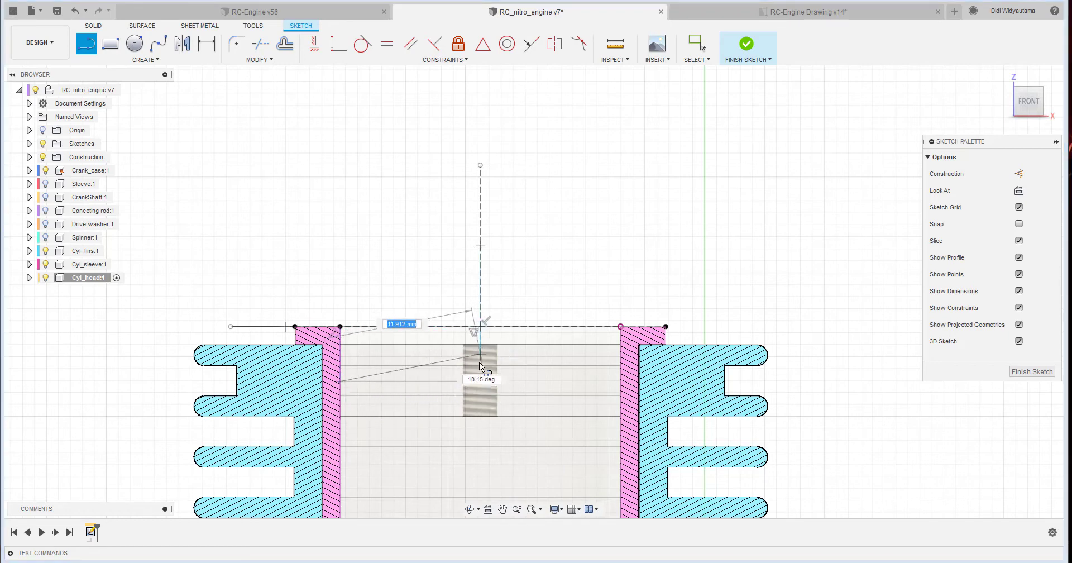
left_click(481, 382)
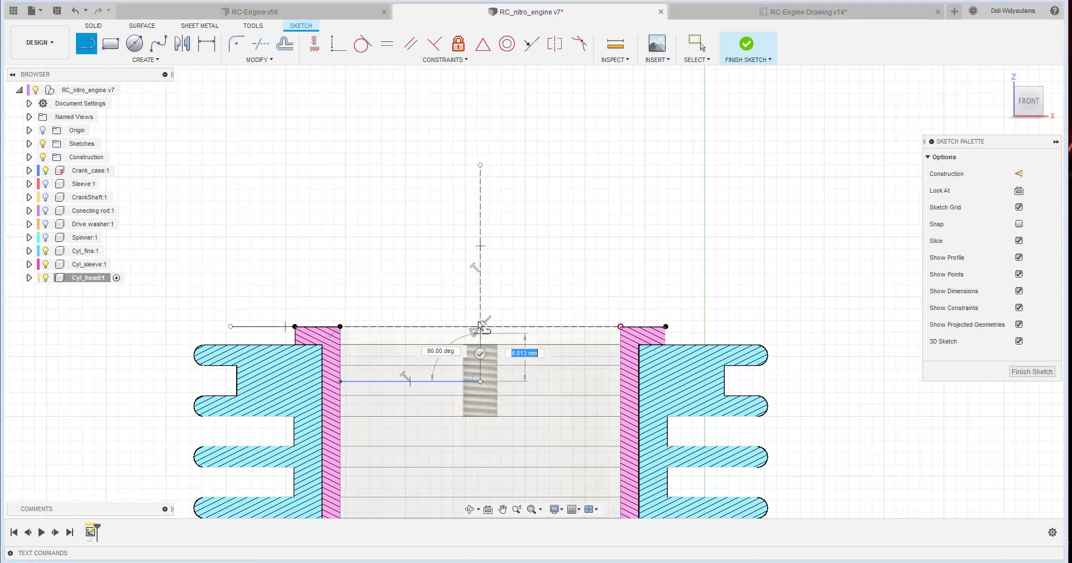
double_click(480, 287)
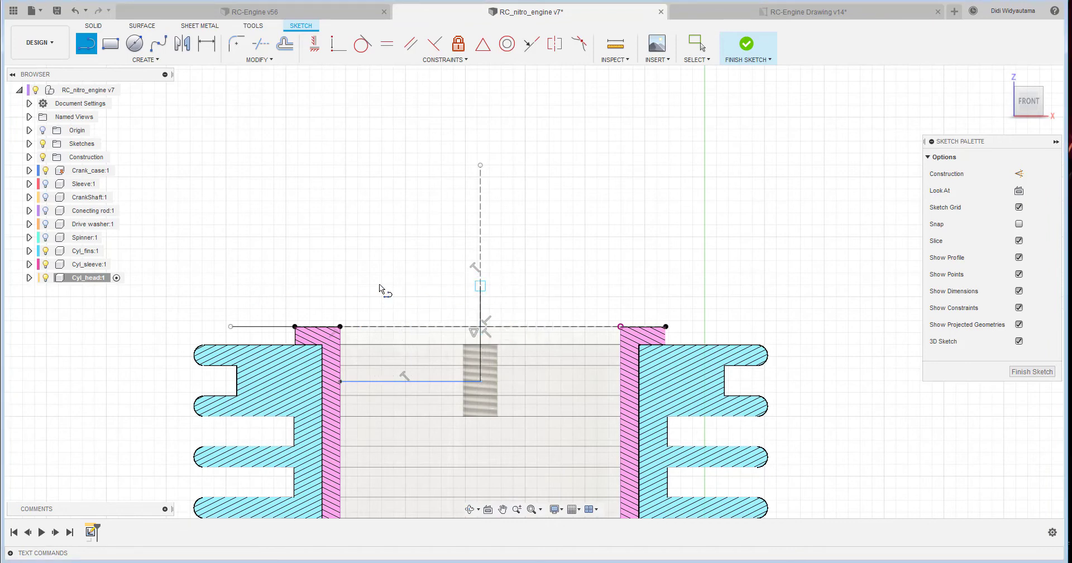
left_click(231, 286)
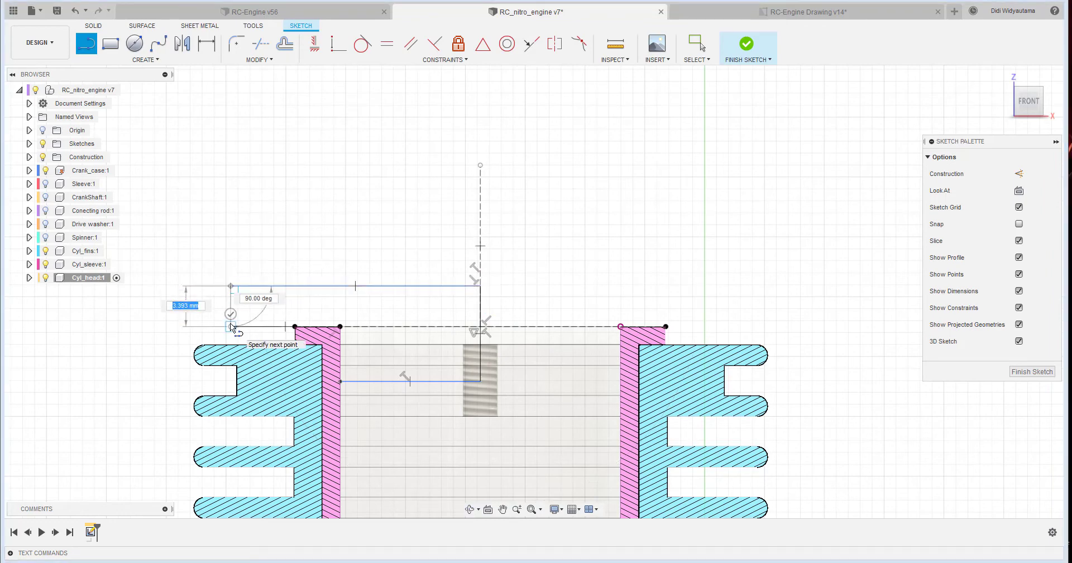
left_click(230, 324)
right_click(395, 248)
left_click(381, 297)
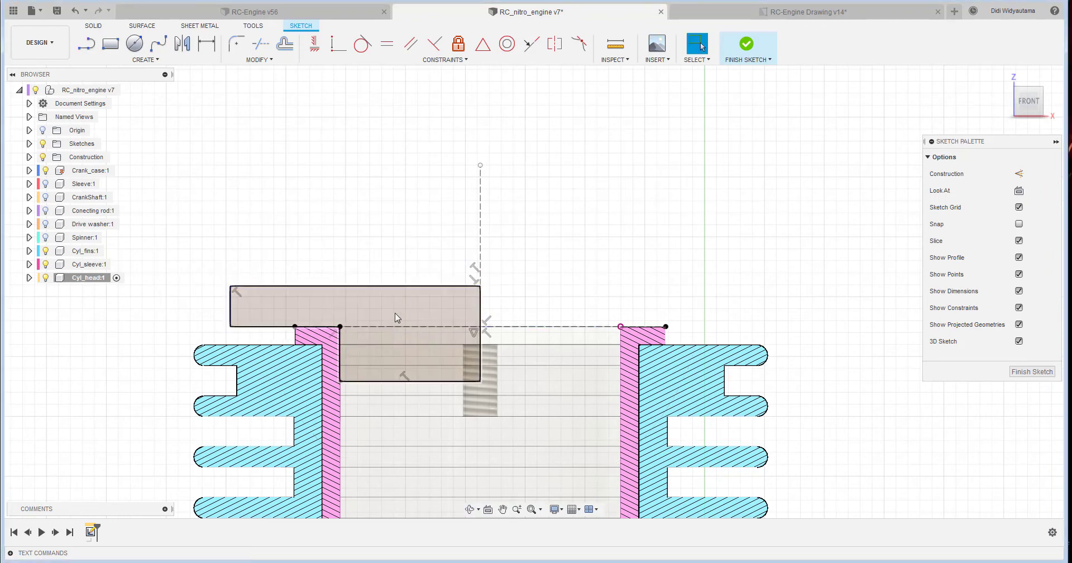
Dimension the plug's depth from the horizontal construction line to its lower edge and set it to 4.8 mm.
scroll(400, 307, "up", 3)
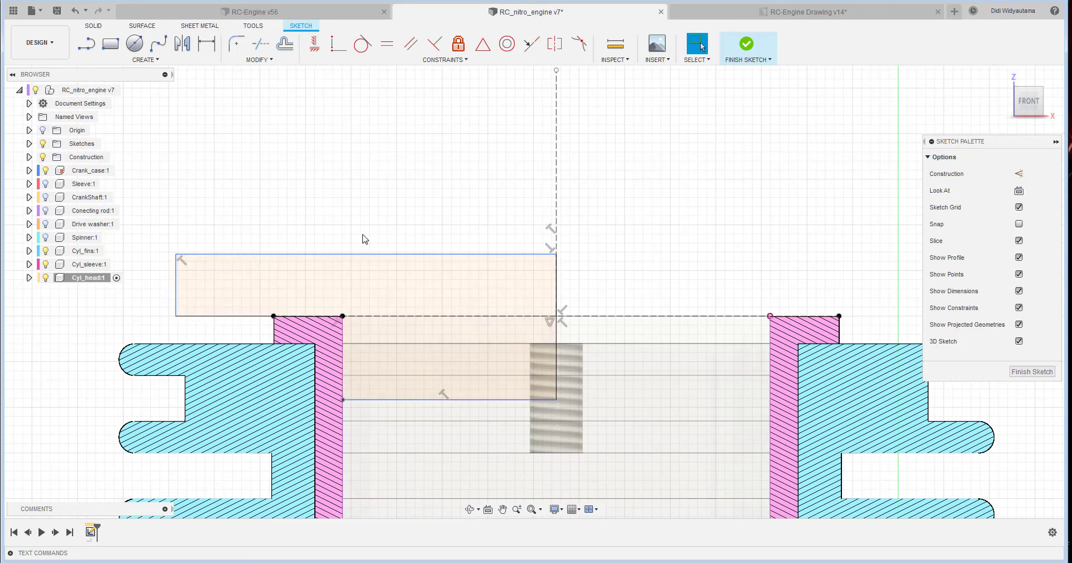
middle_click_drag(363, 239, 384, 209)
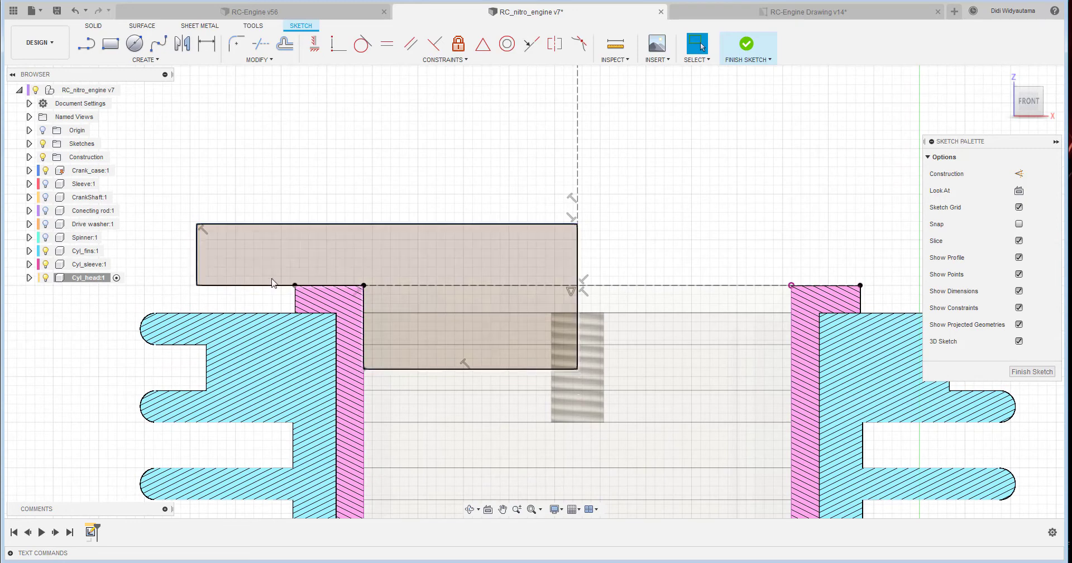
left_click(206, 43)
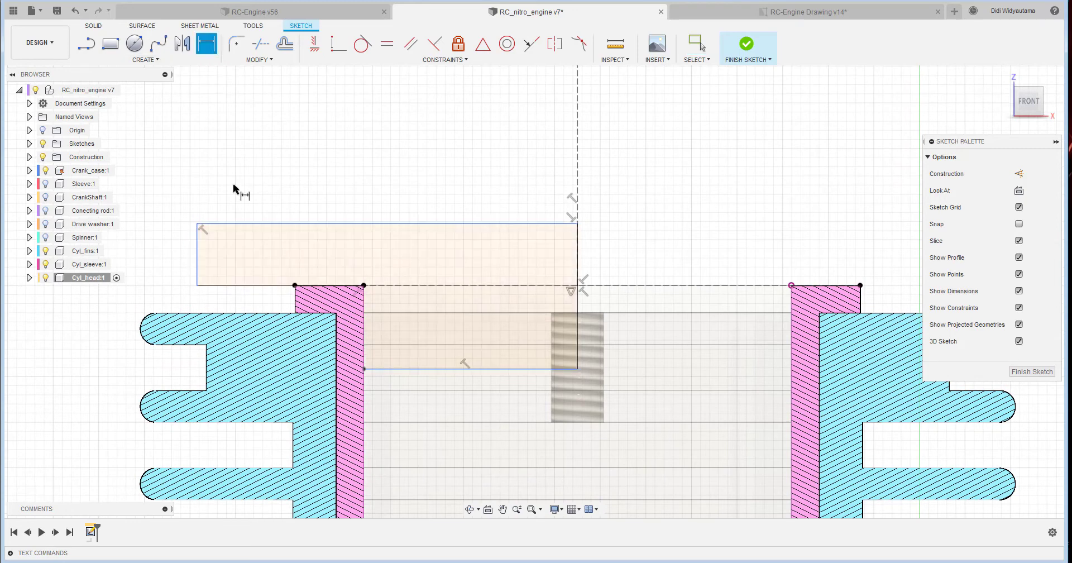
left_click(403, 368)
left_click(399, 286)
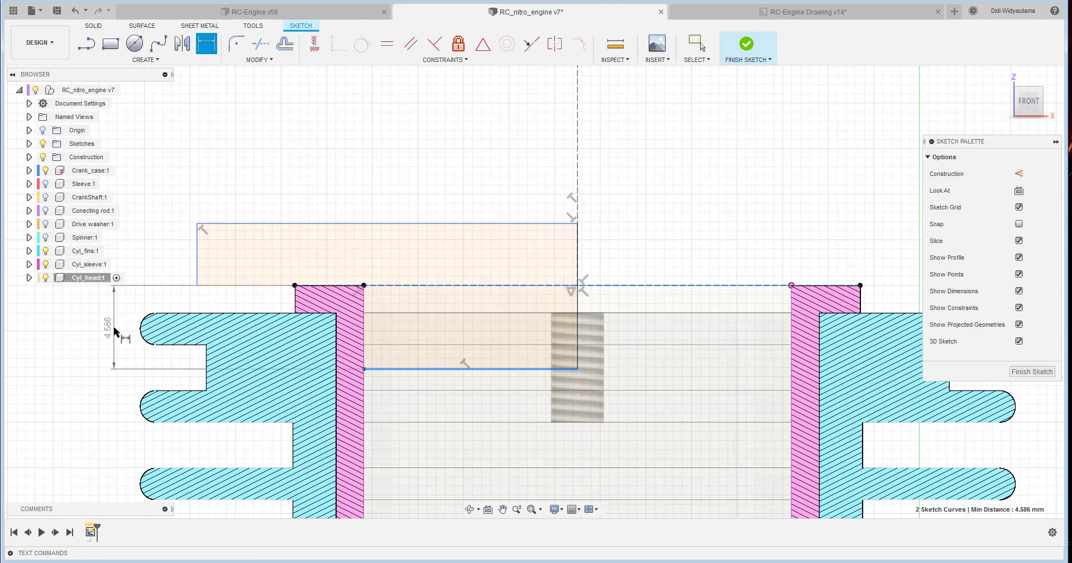
left_click(115, 330)
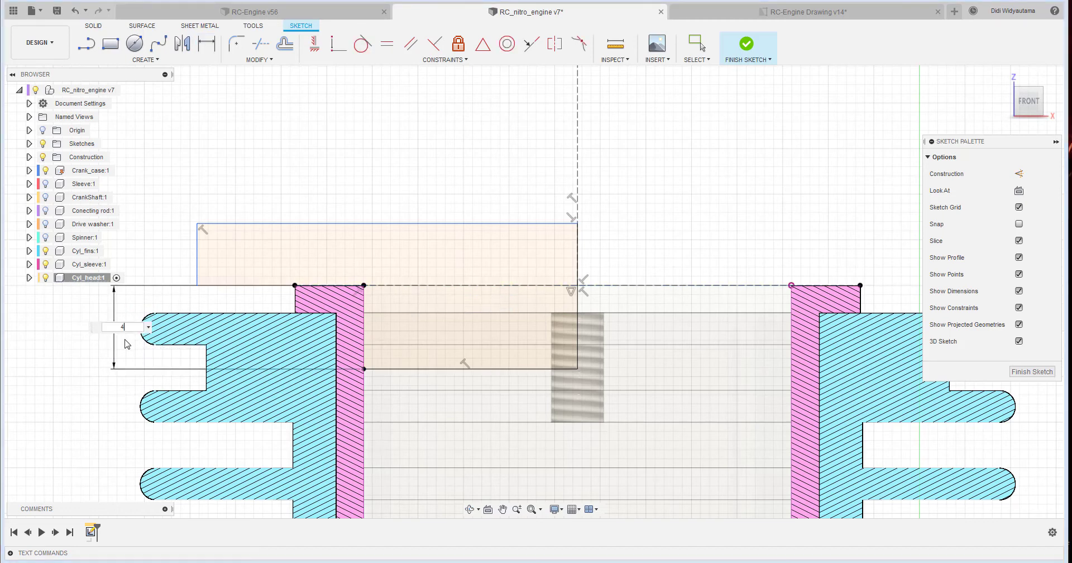
key("Return")
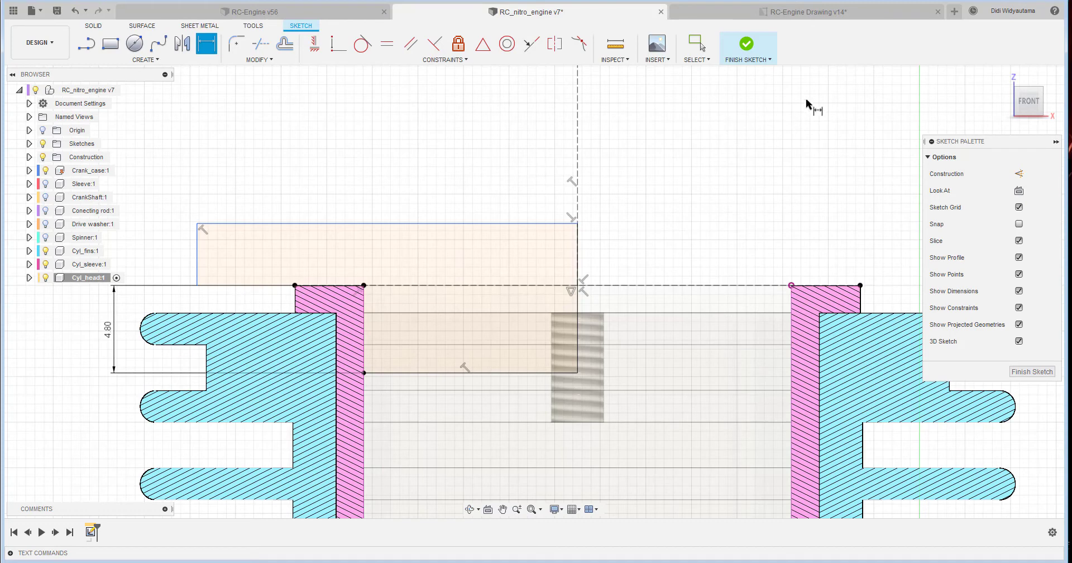
Check the plug depth in the RC-Engine Drawing and correct the sketch's plug depth dimension to 4.3 mm.
left_click(829, 16)
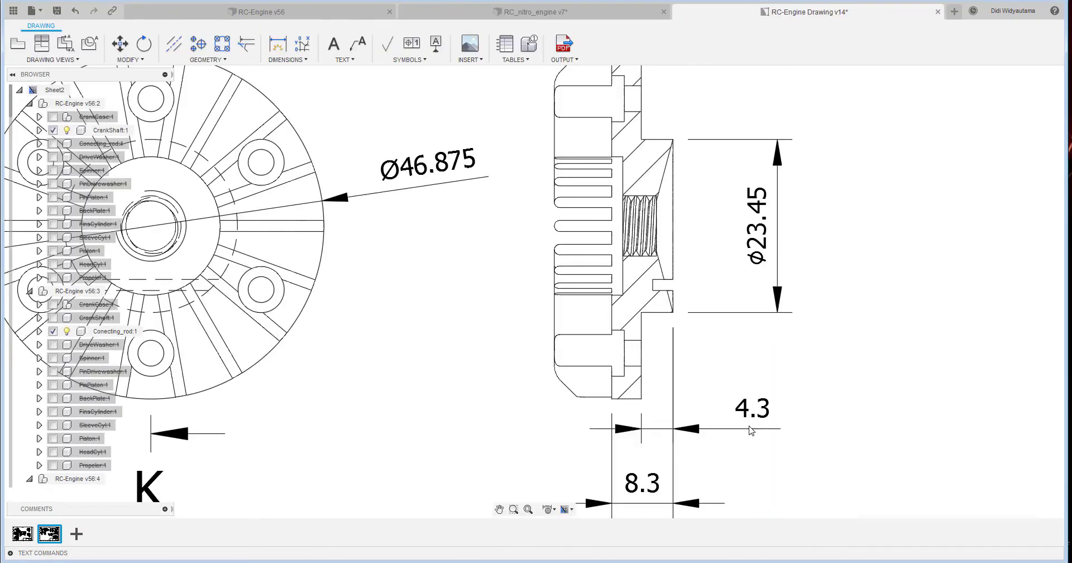
left_click(510, 13)
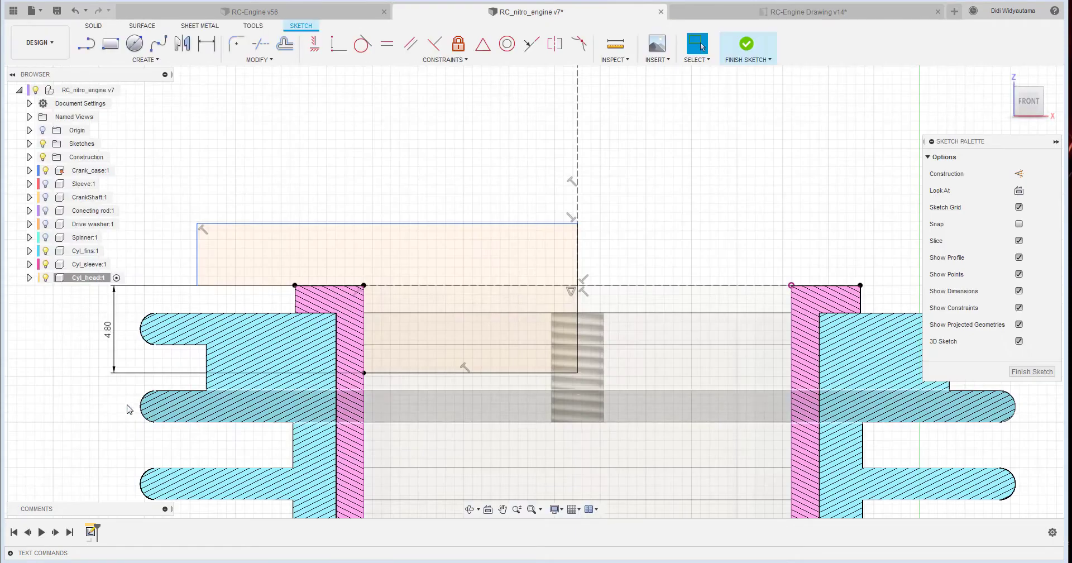
double_click(113, 332)
type("4.3")
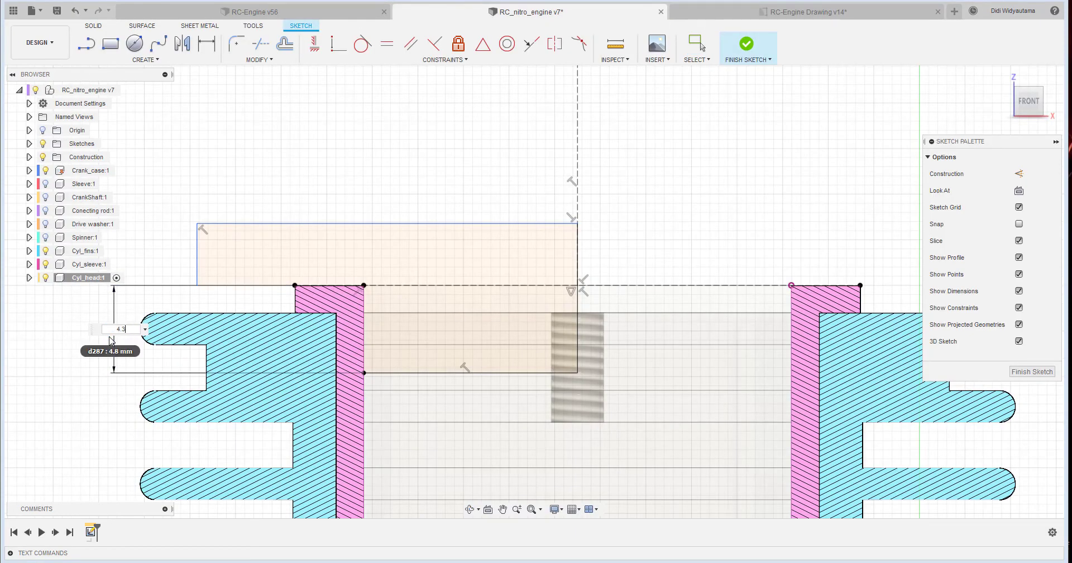
key("Return")
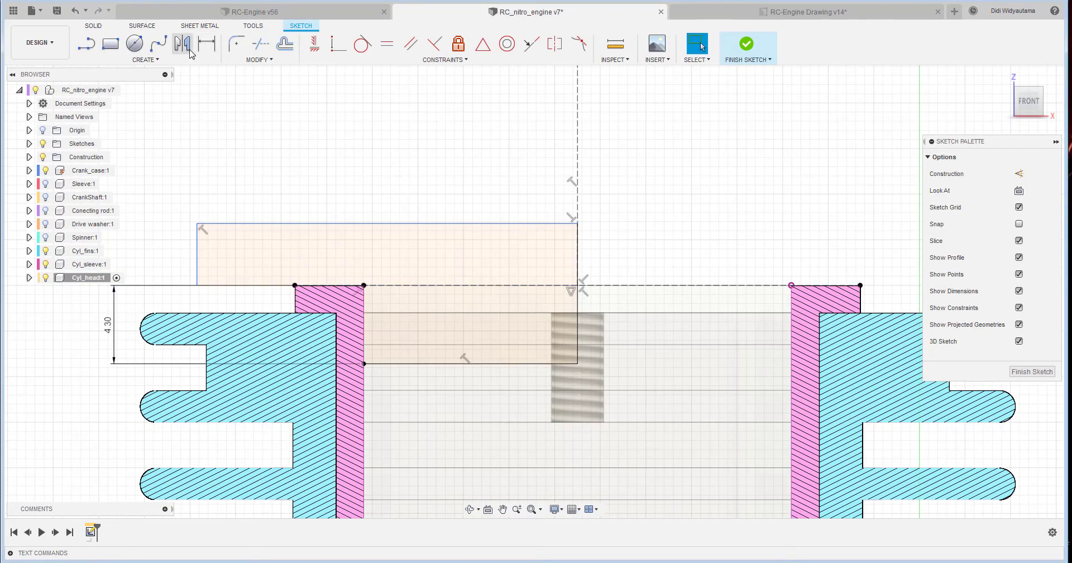
left_click(207, 44)
left_click(578, 240)
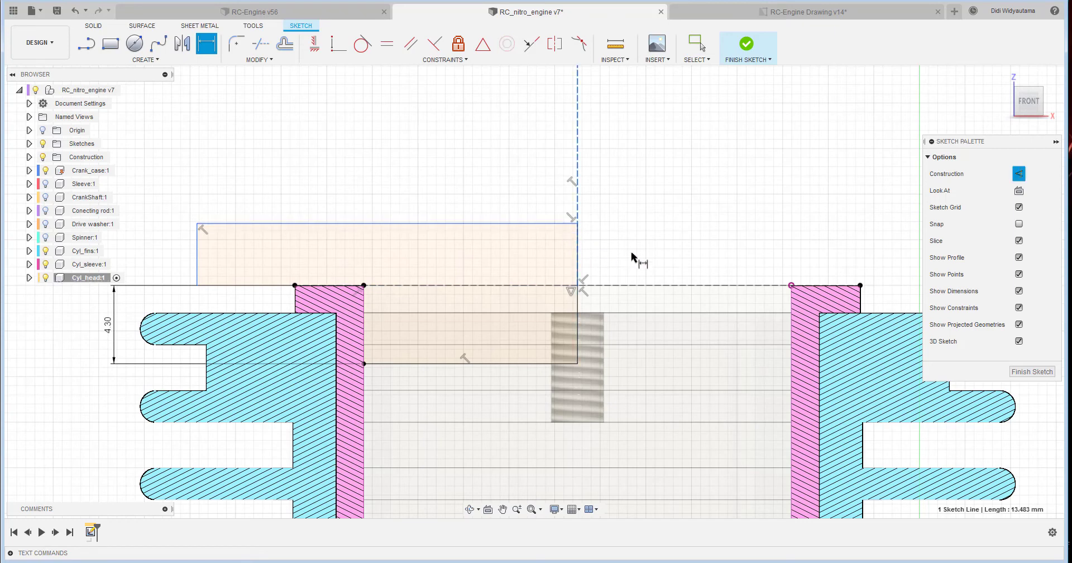
key("Escape")
key("Escape")
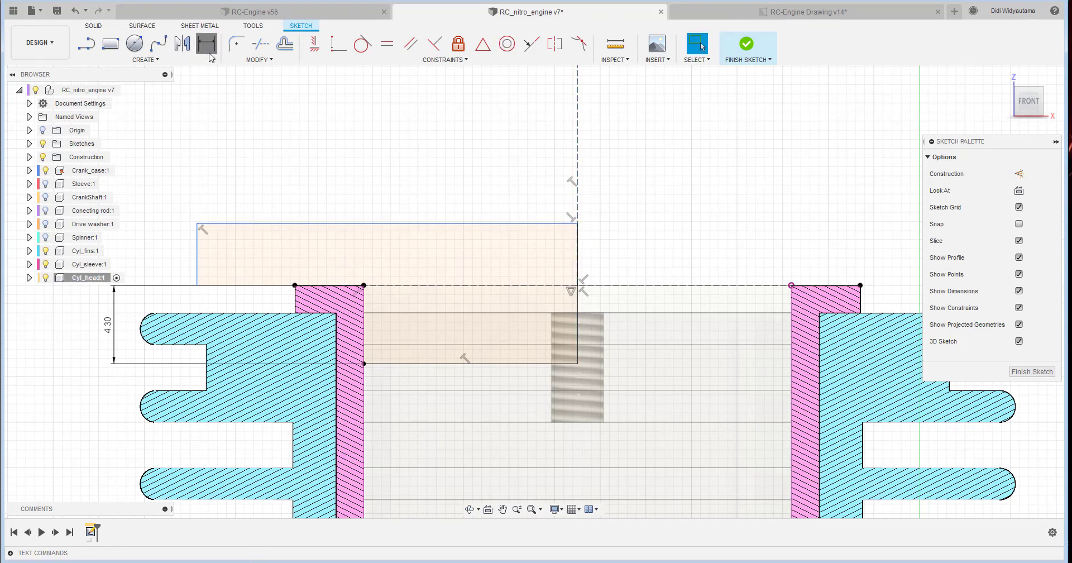
Dimension the profile's full height between its upper and lower edges and set it to 8.3 mm.
key("d")
left_click(531, 224)
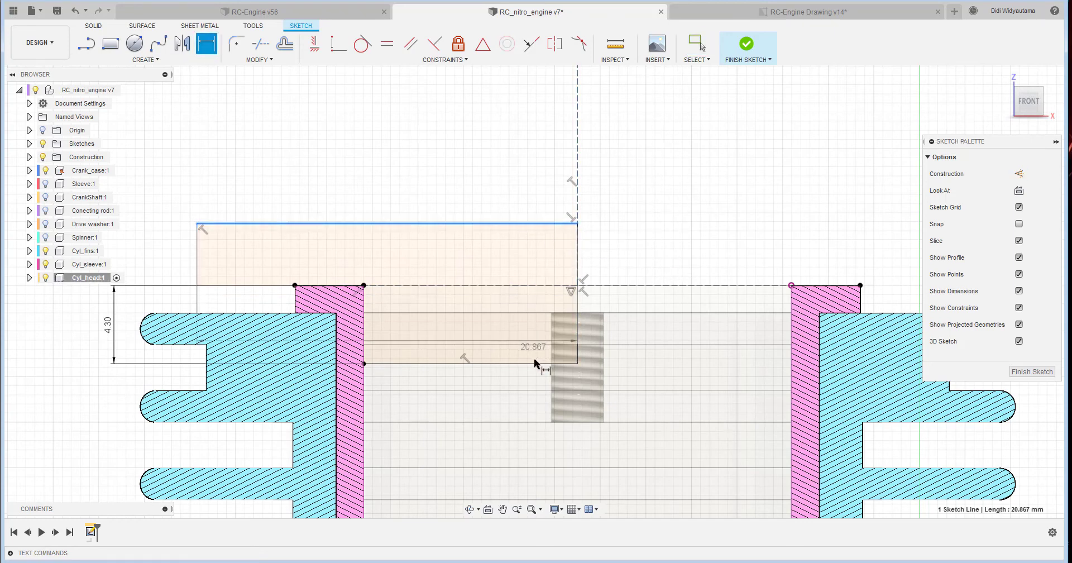
left_click(539, 363)
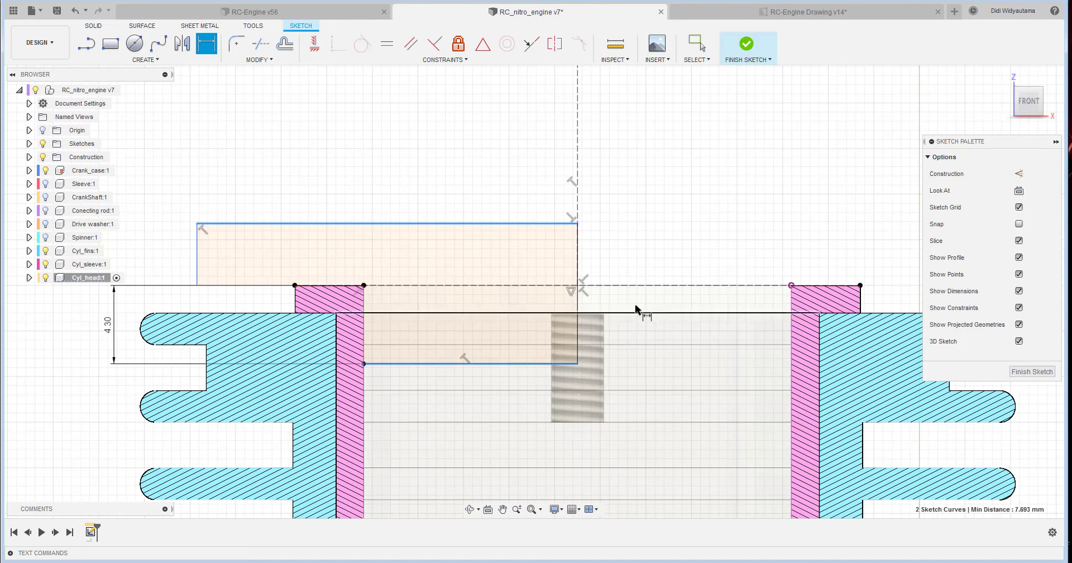
left_click(624, 265)
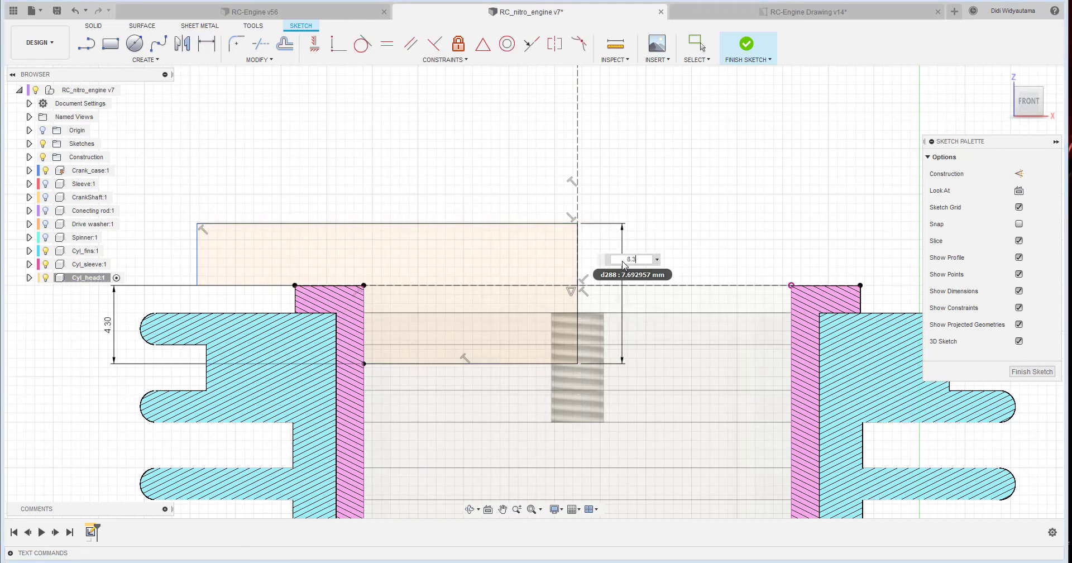
key("Return")
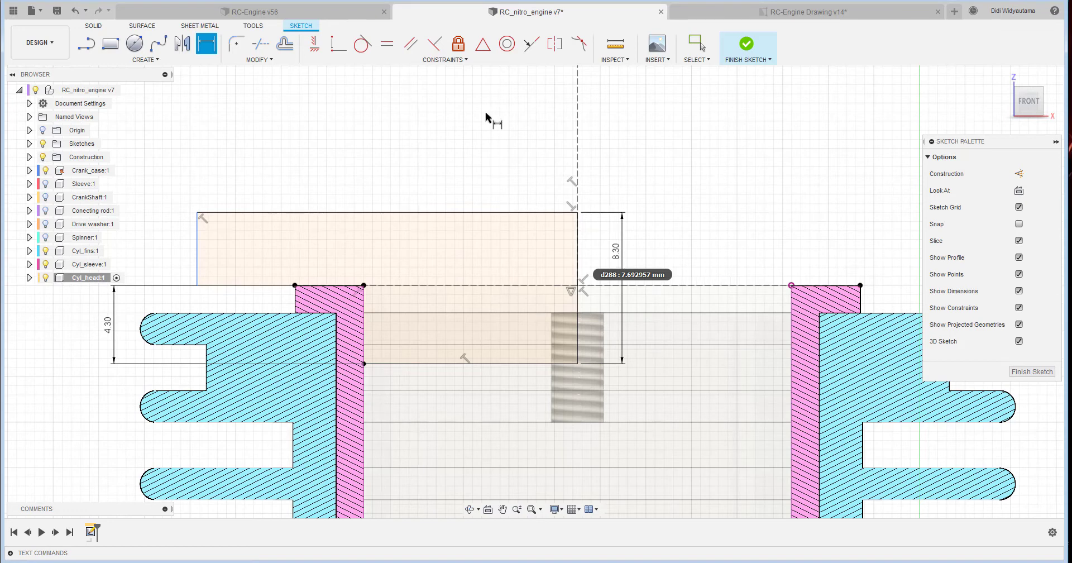
Add a diameter dimension from the vertical construction axis to the flange's outer edge and set it to 47 mm.
left_click(207, 45)
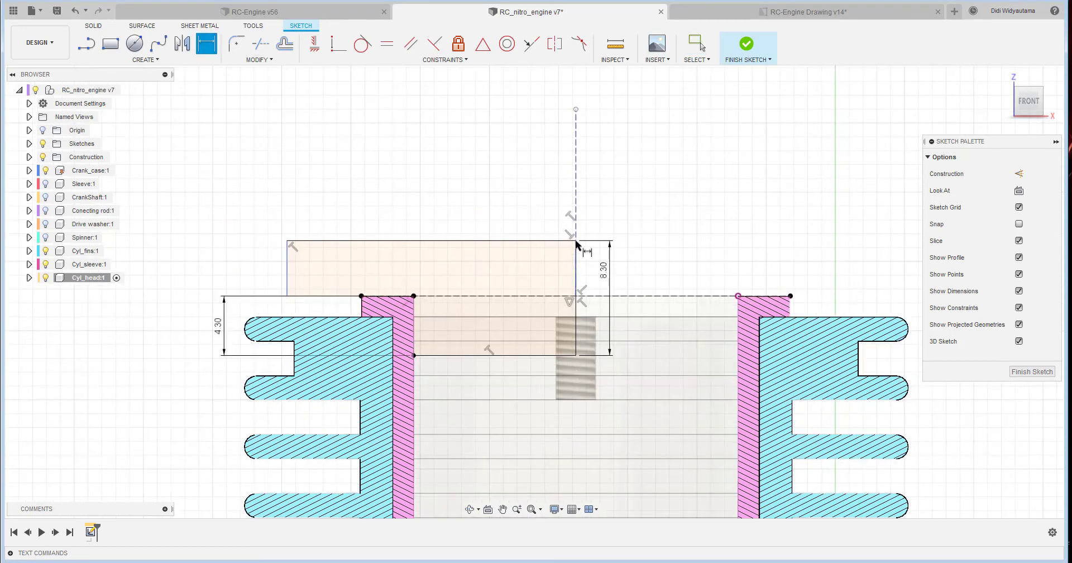
left_click(576, 258)
left_click(287, 251)
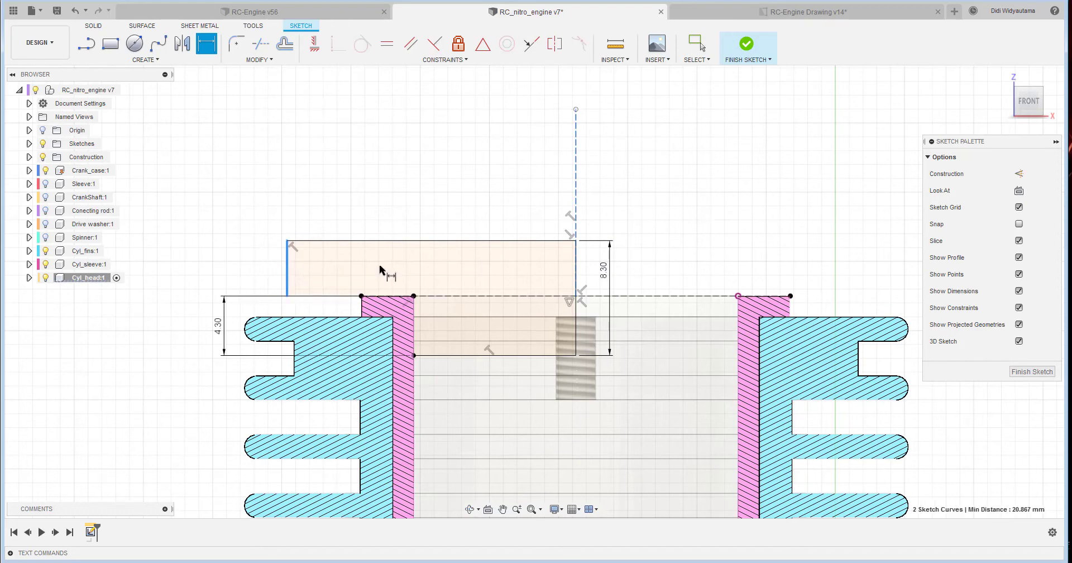
right_click(423, 267)
left_click(427, 330)
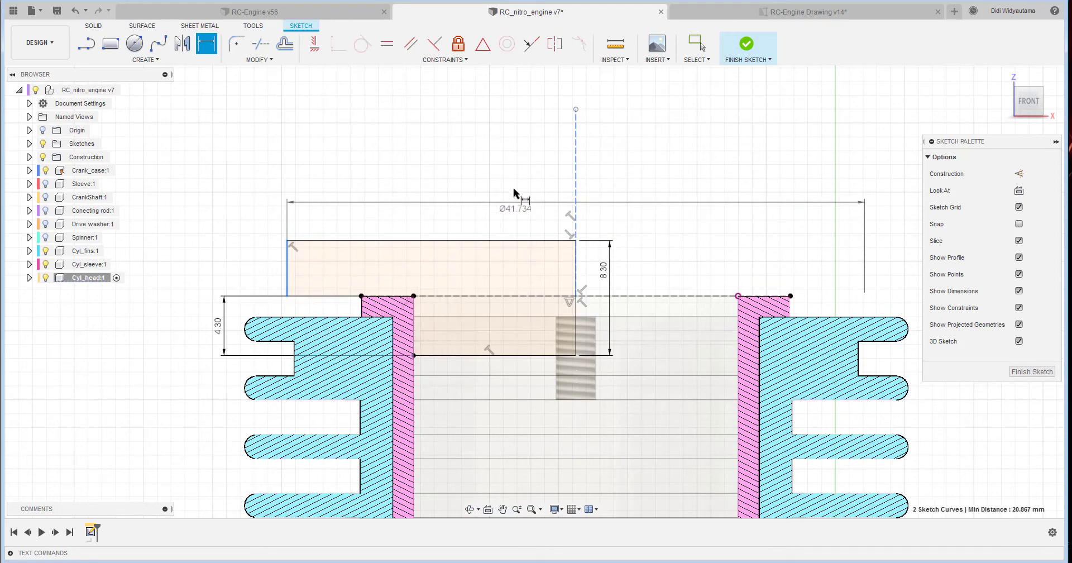
left_click(523, 173)
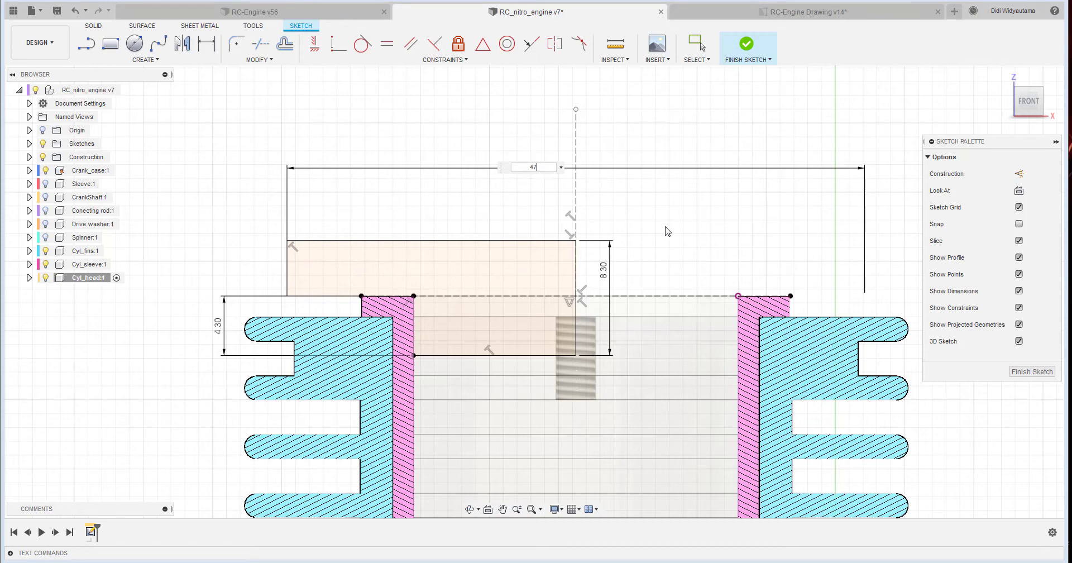
type("47")
key("Return")
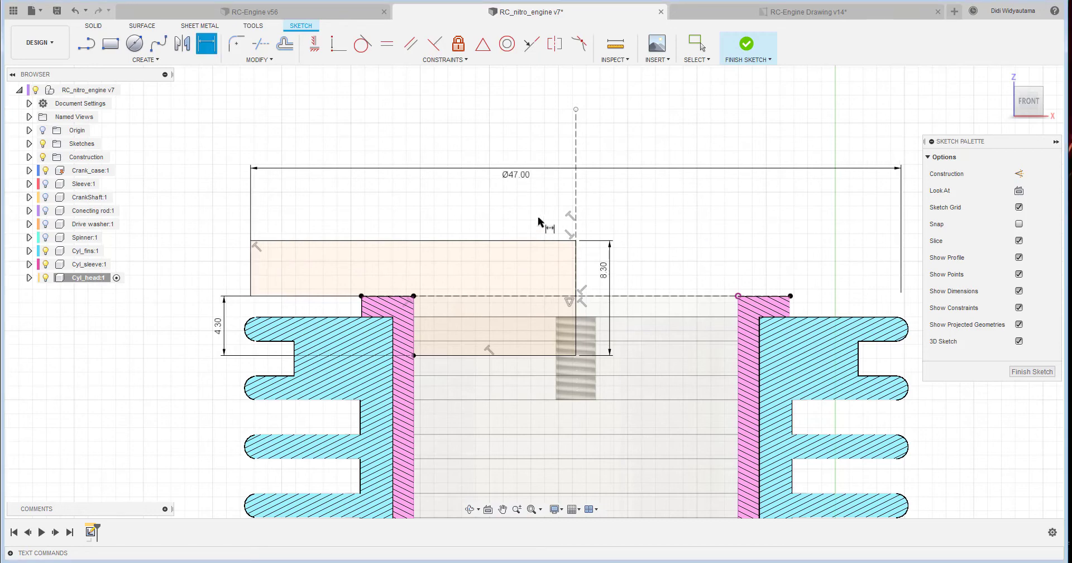
scroll(538, 237, "down", 1)
middle_click_drag(536, 236, 514, 206)
right_click(468, 178)
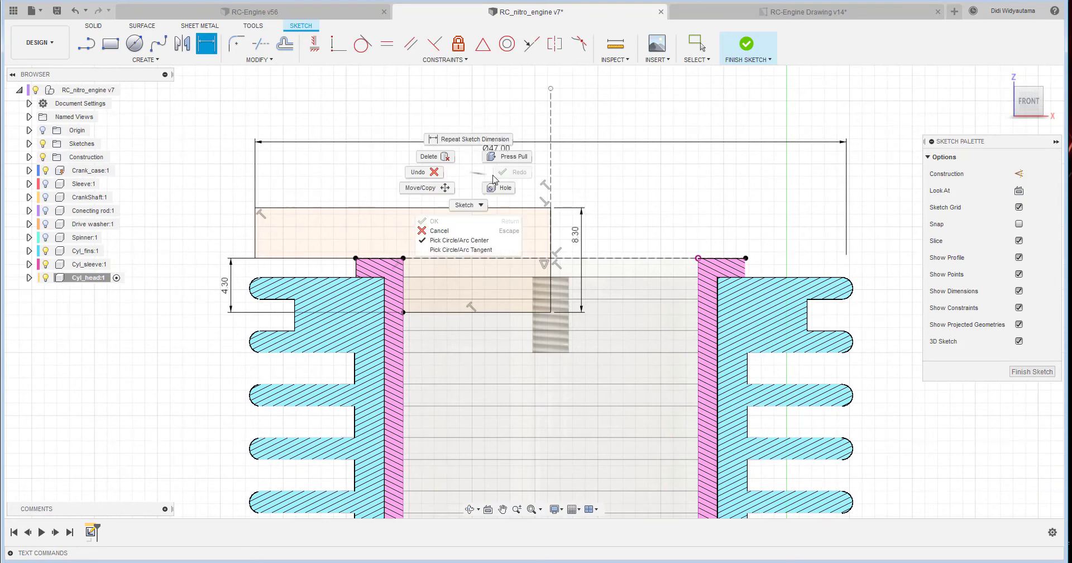
left_click(419, 170)
Draw a three-point arc from the plug's lower outer corner up to the center axis just below the horizontal construction line, bulging upward.
middle_click_drag(879, 211, 872, 231)
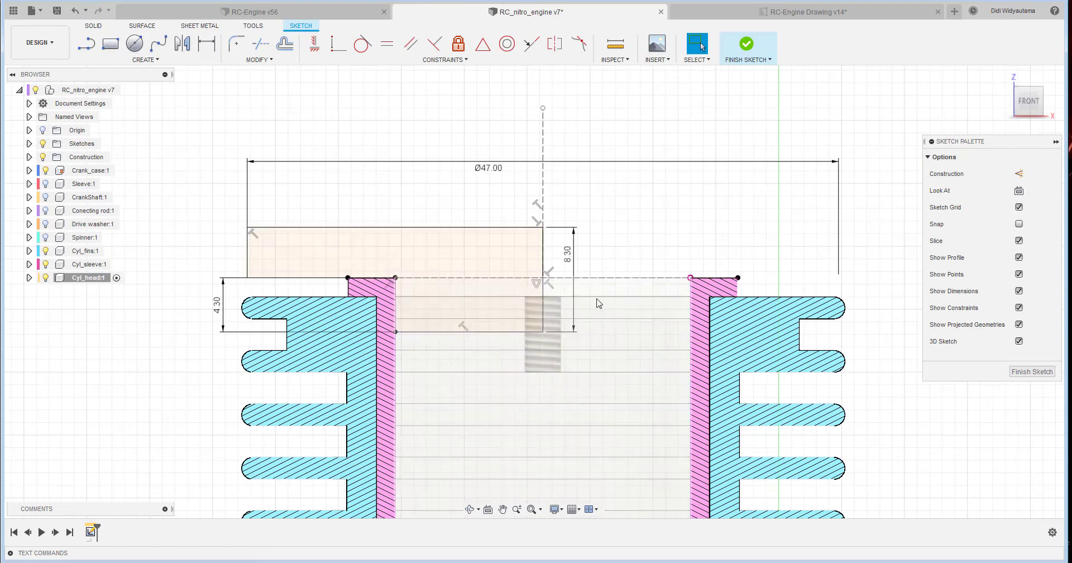
scroll(416, 329, "up", 5)
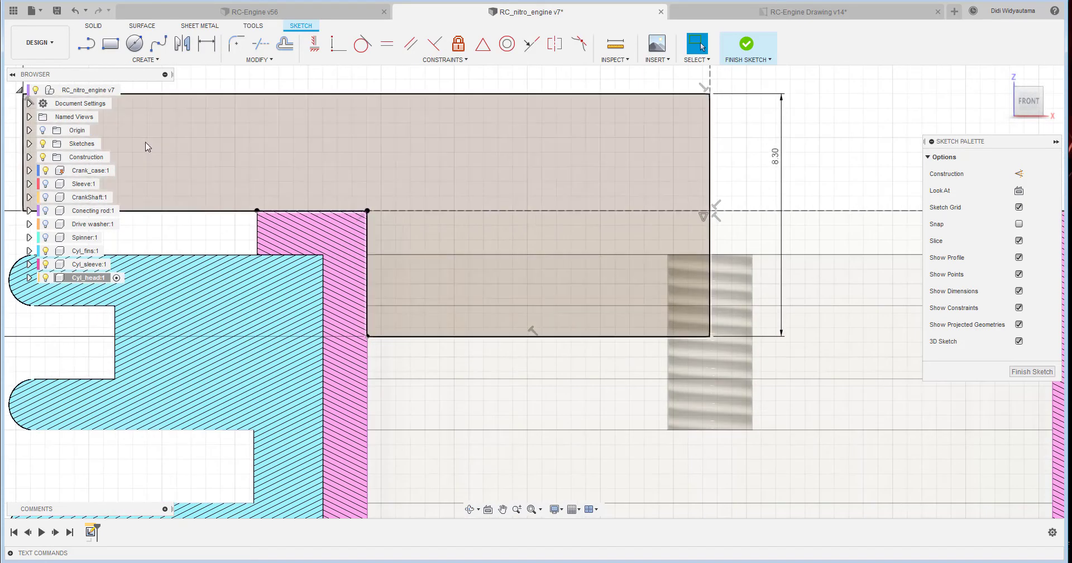
left_click(145, 59)
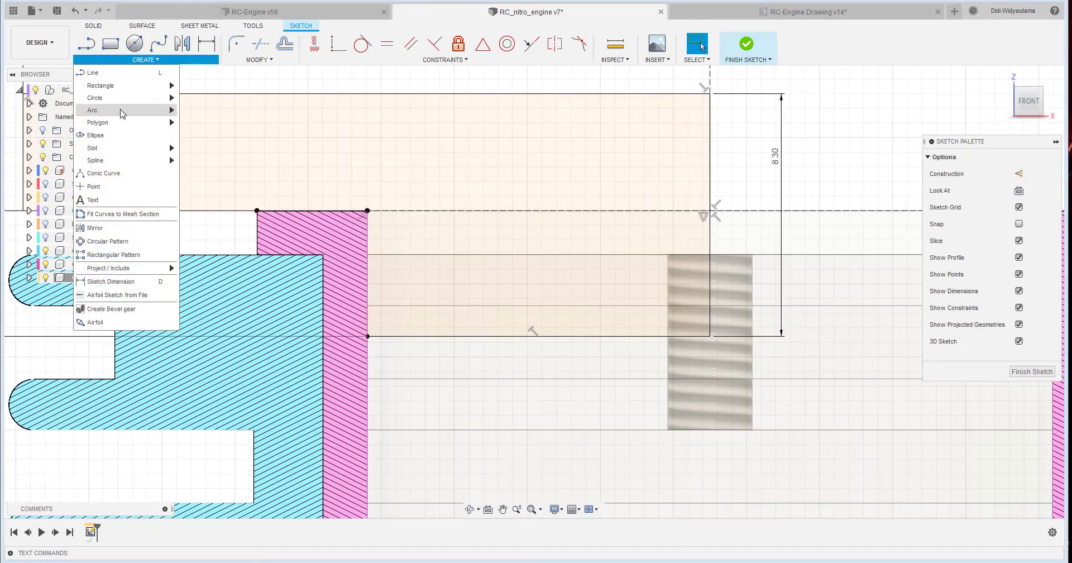
mouse_move(130, 99)
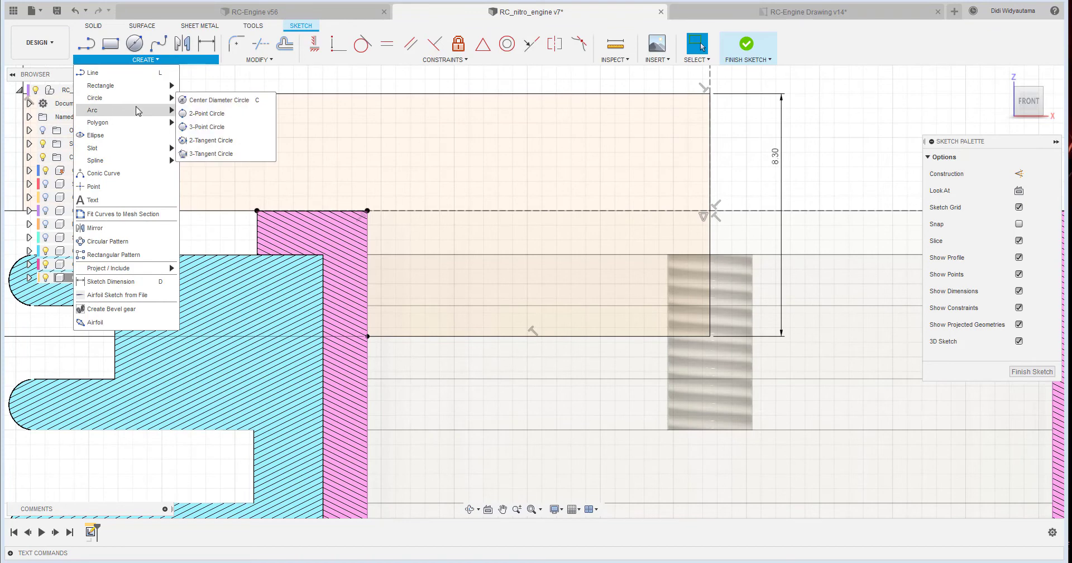
left_click(201, 113)
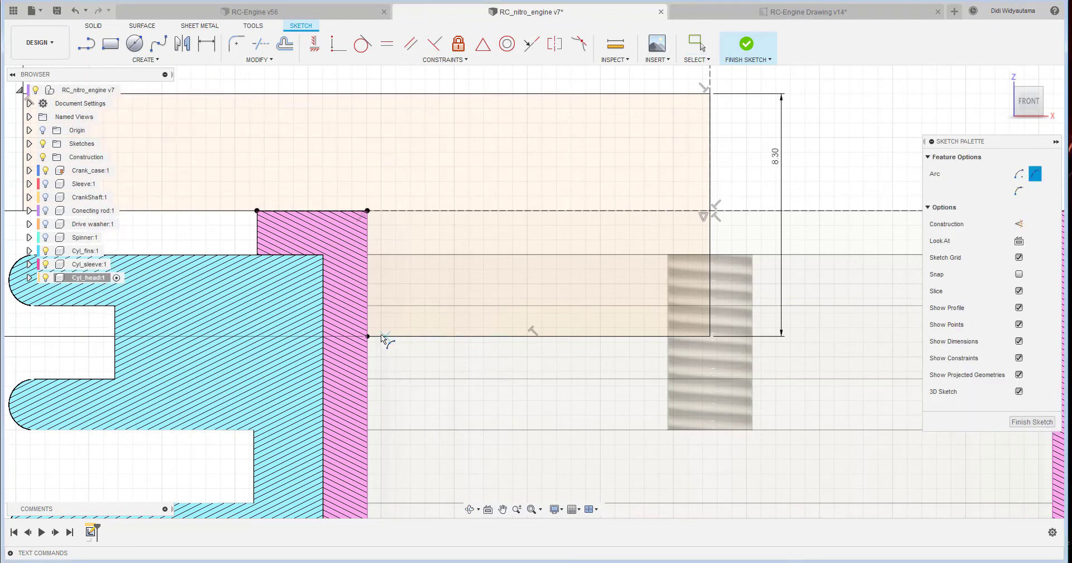
left_click(713, 240)
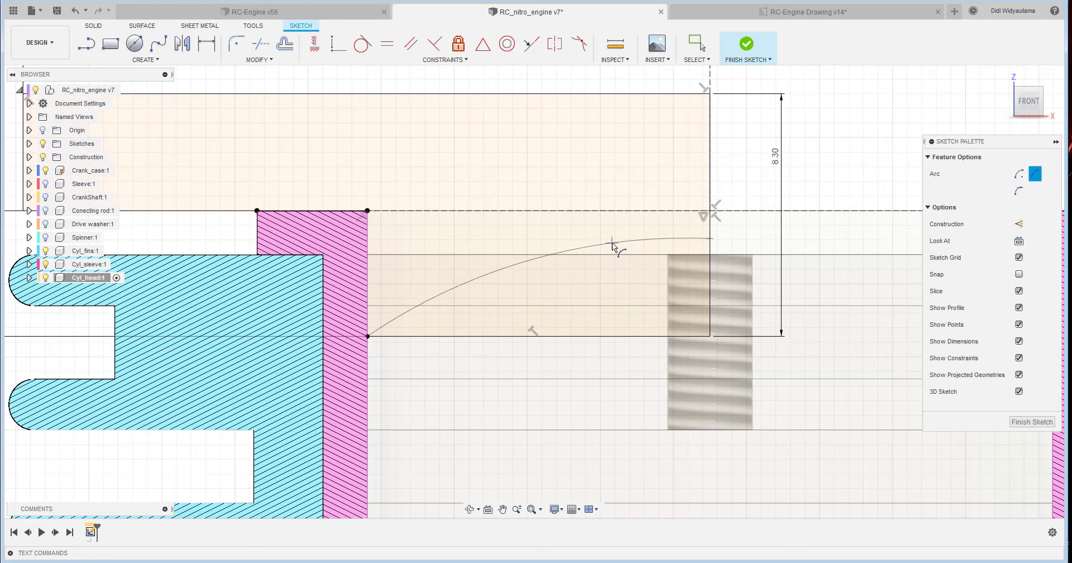
left_click(612, 242)
right_click(580, 219)
left_click(627, 218)
middle_click_drag(709, 262, 607, 259)
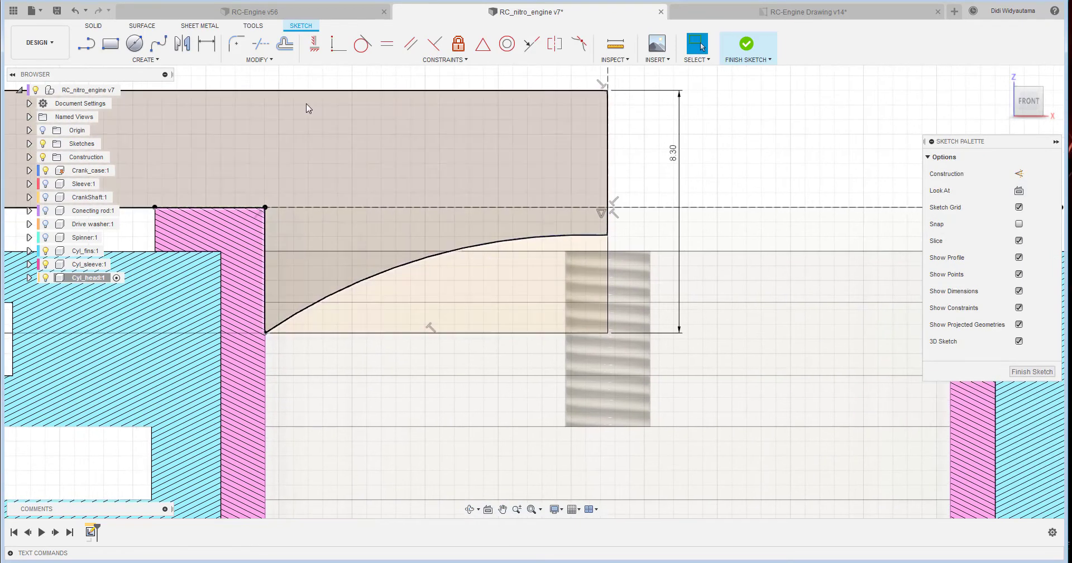
Draw a horizontal line about 1.5 mm long outward from the arc's end on the center axis and make it construction geometry.
key("l")
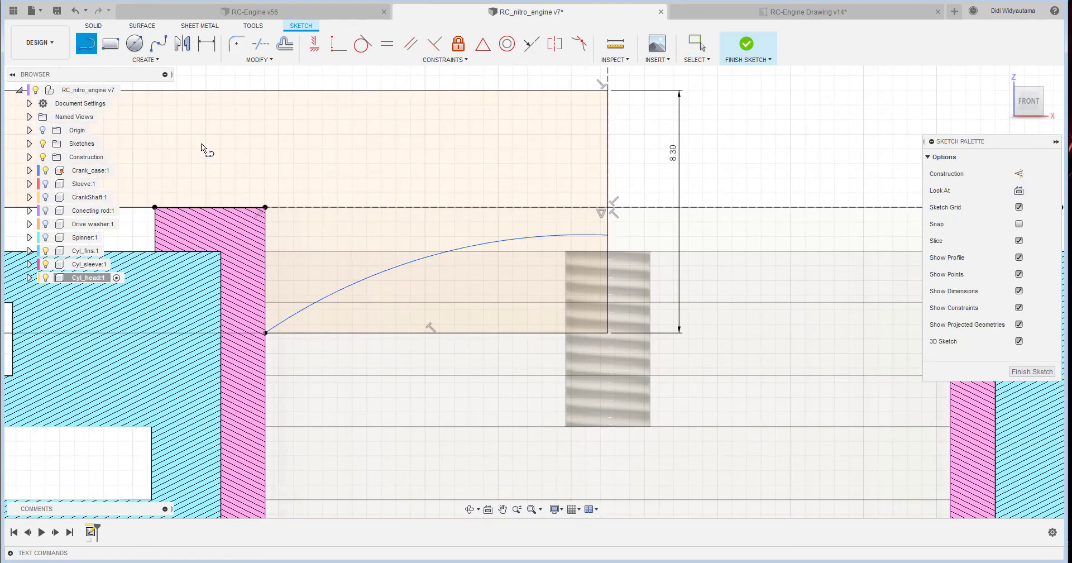
left_click(606, 235)
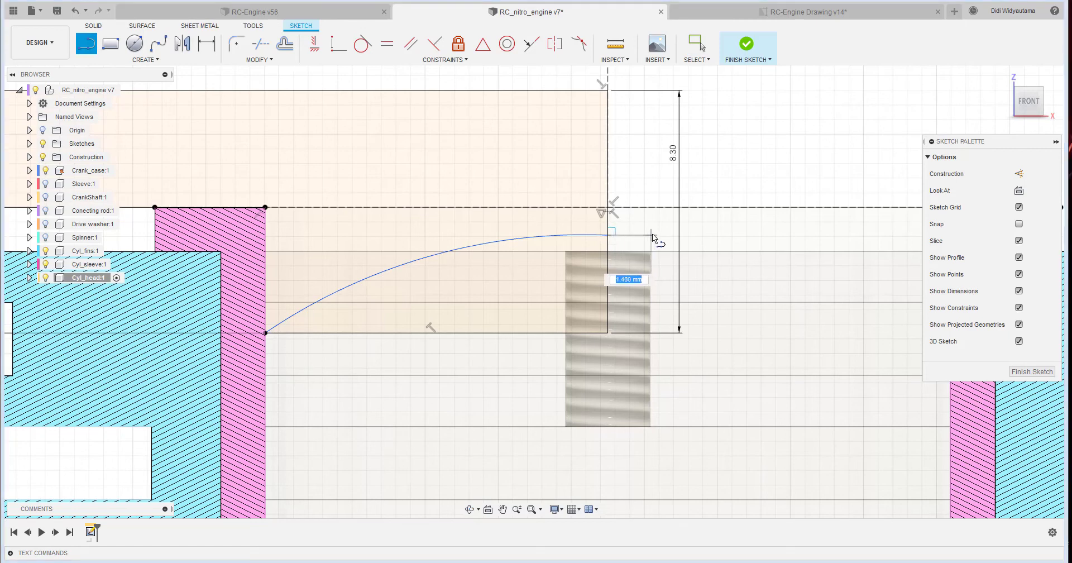
left_click(652, 233)
right_click(653, 234)
left_click(698, 221)
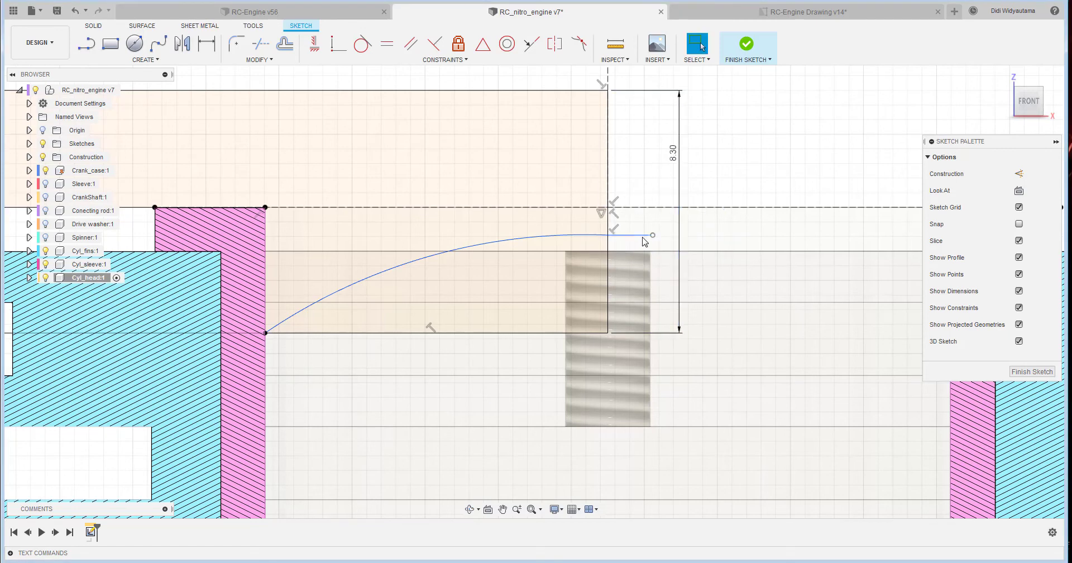
left_click(1020, 173)
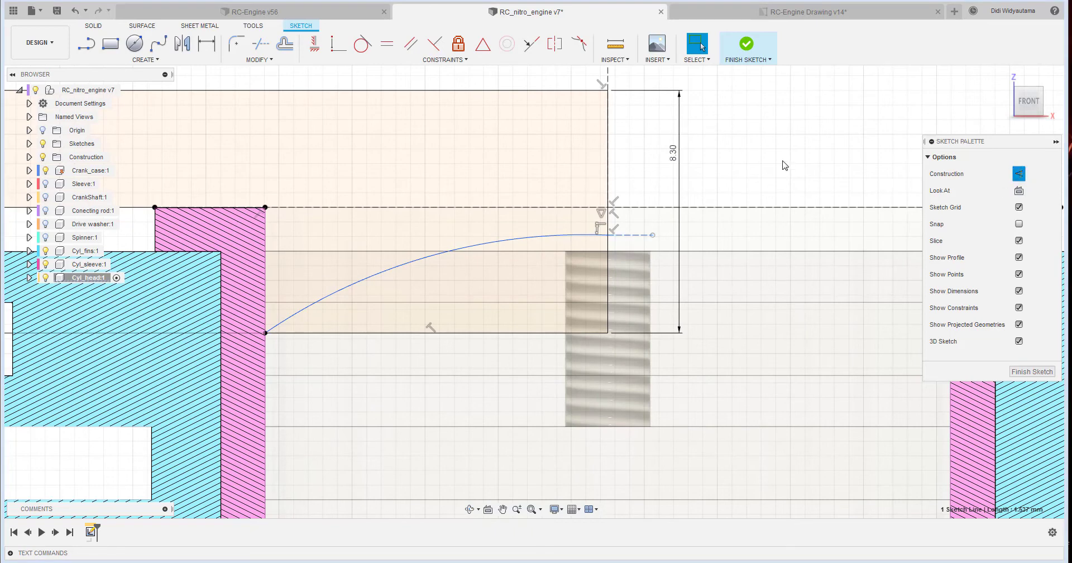
Make the dome arc tangent to the short construction line and shift that line slightly downward.
left_click(362, 43)
left_click(632, 235)
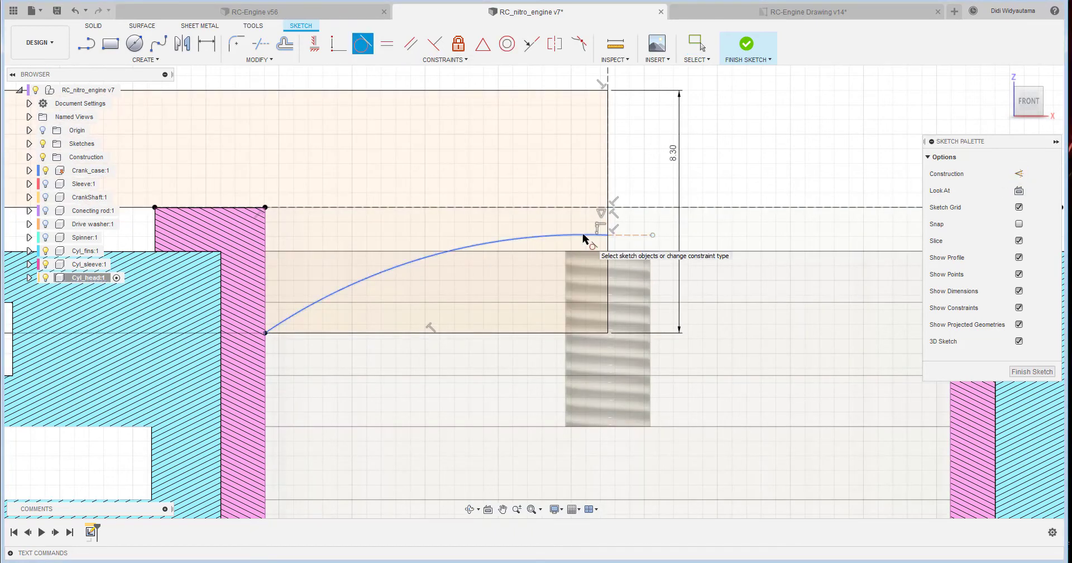
left_click(584, 236)
left_click(626, 235)
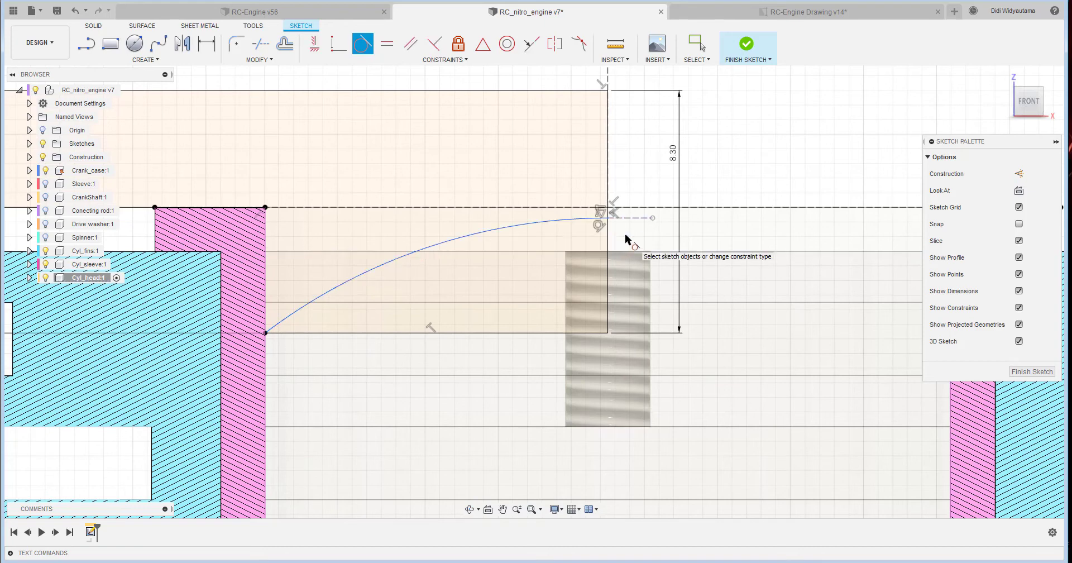
right_click(652, 231)
left_click(600, 224)
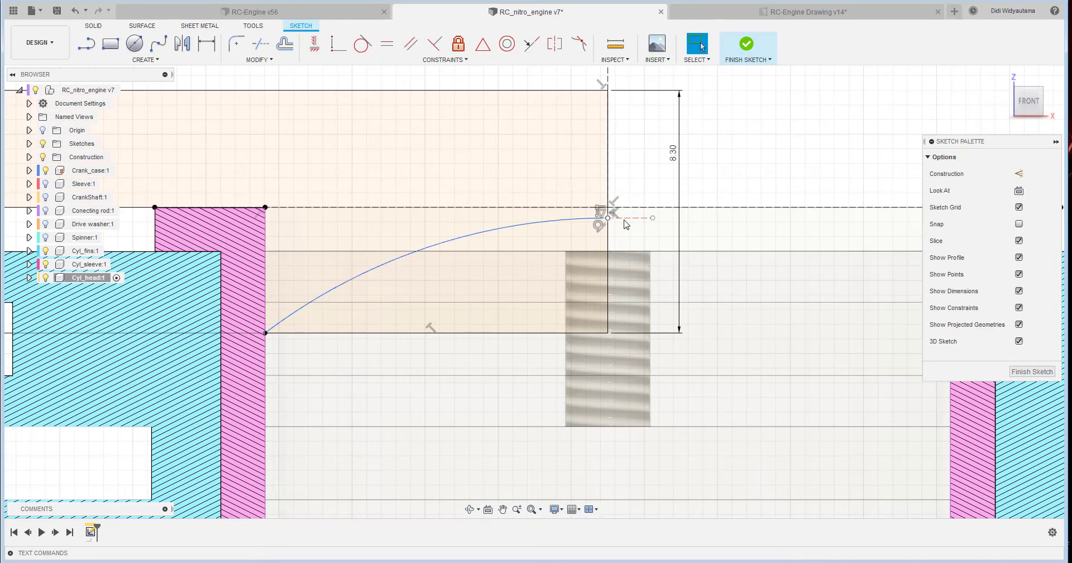
mouse_move(627, 236)
left_mouse_down()
mouse_move(633, 226)
mouse_move(636, 240)
left_mouse_up()
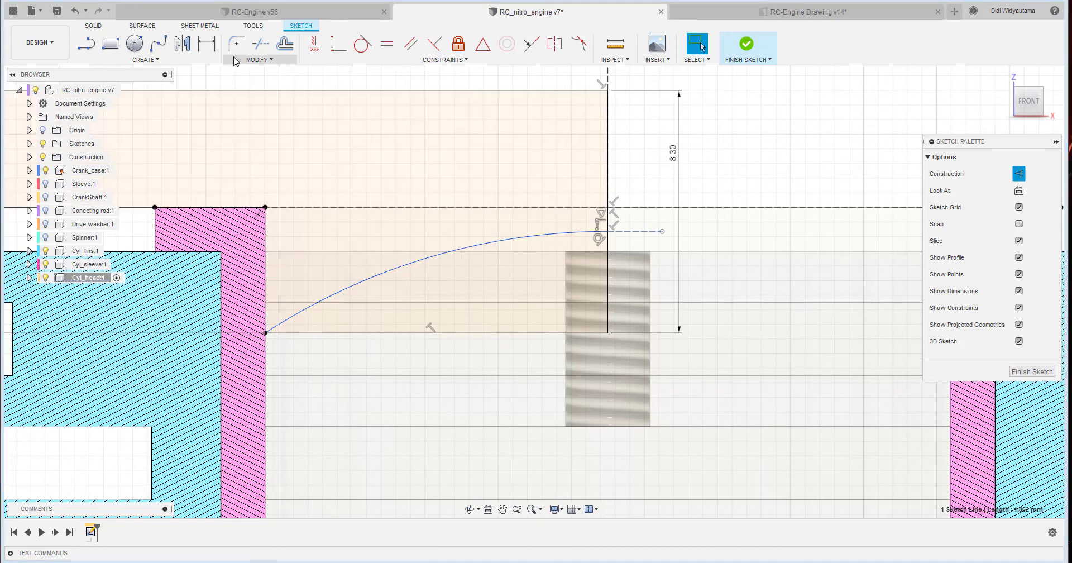
Dimension the dome height from the plug's lower edge to the short construction line and set it to 3.20 mm.
left_click(208, 44)
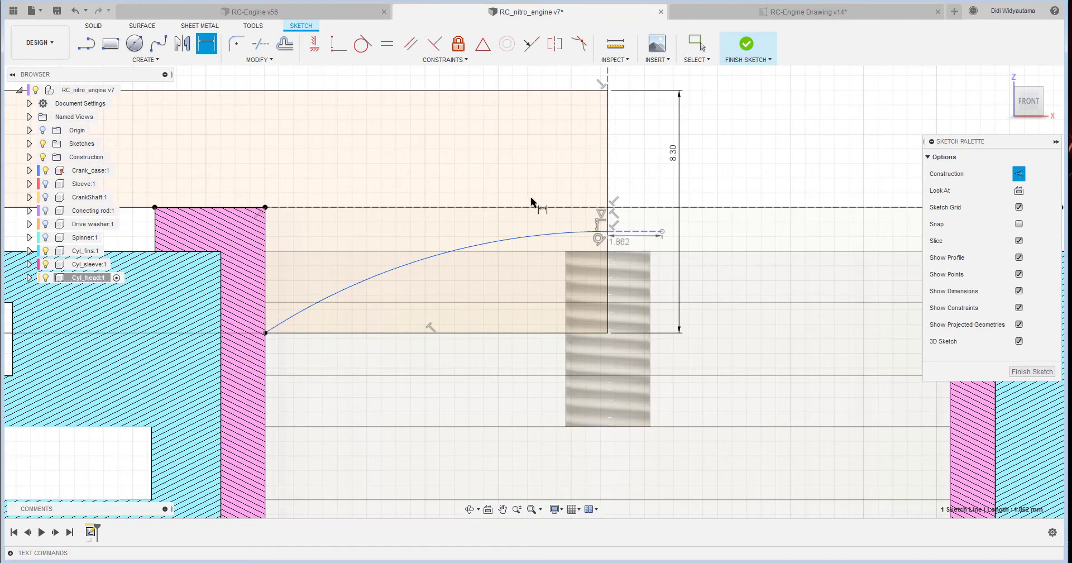
key("Escape")
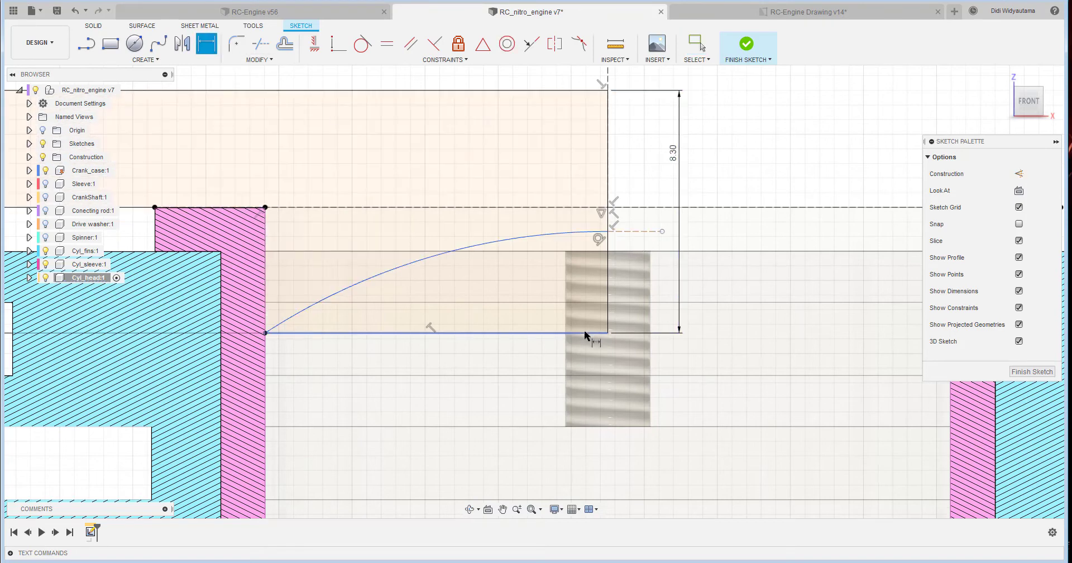
left_click(584, 333)
left_click(630, 231)
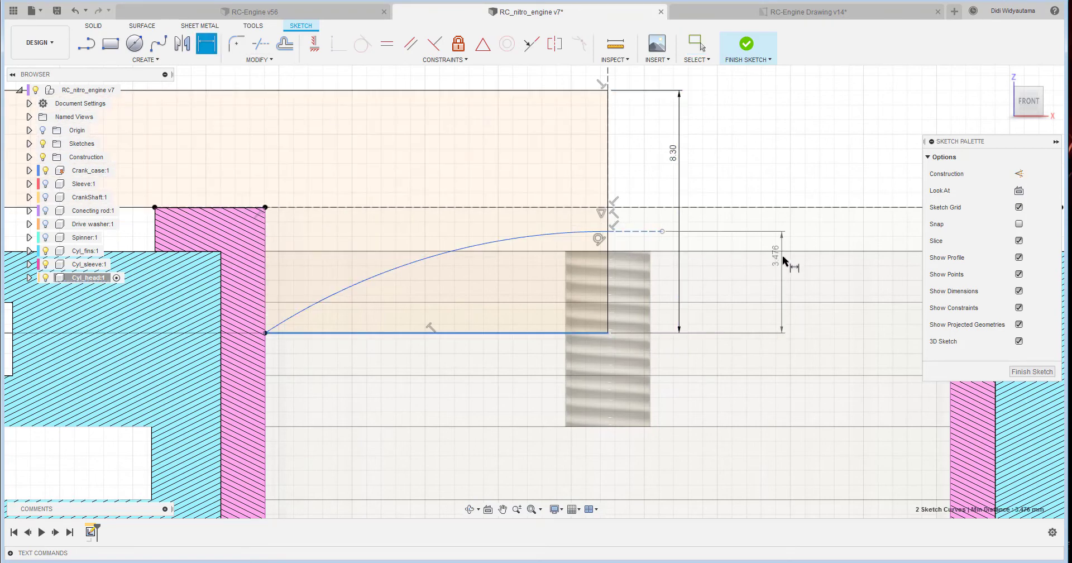
left_click(782, 284)
key("Return")
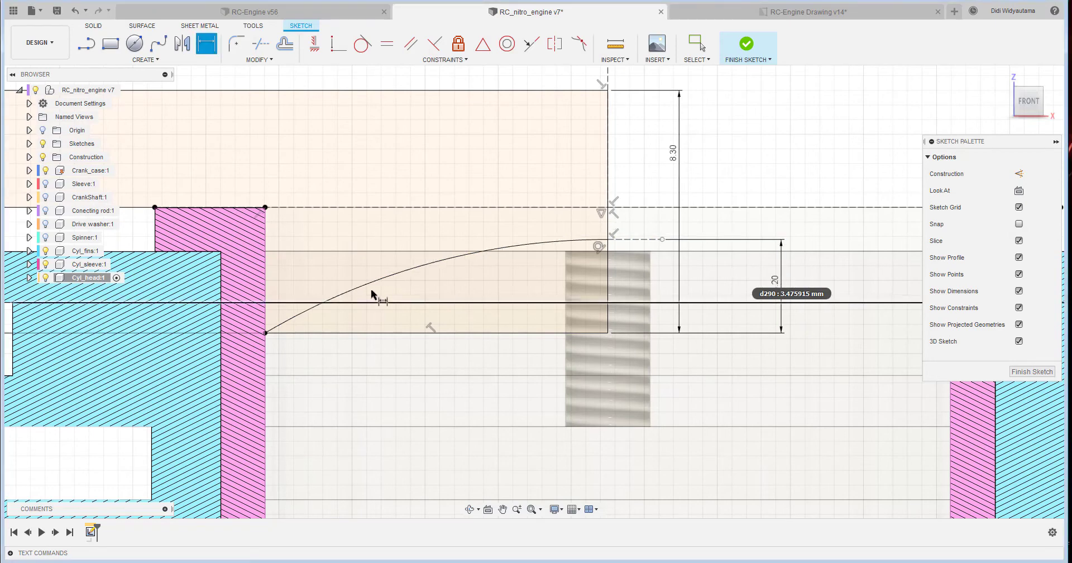
right_click(762, 134)
key("Escape")
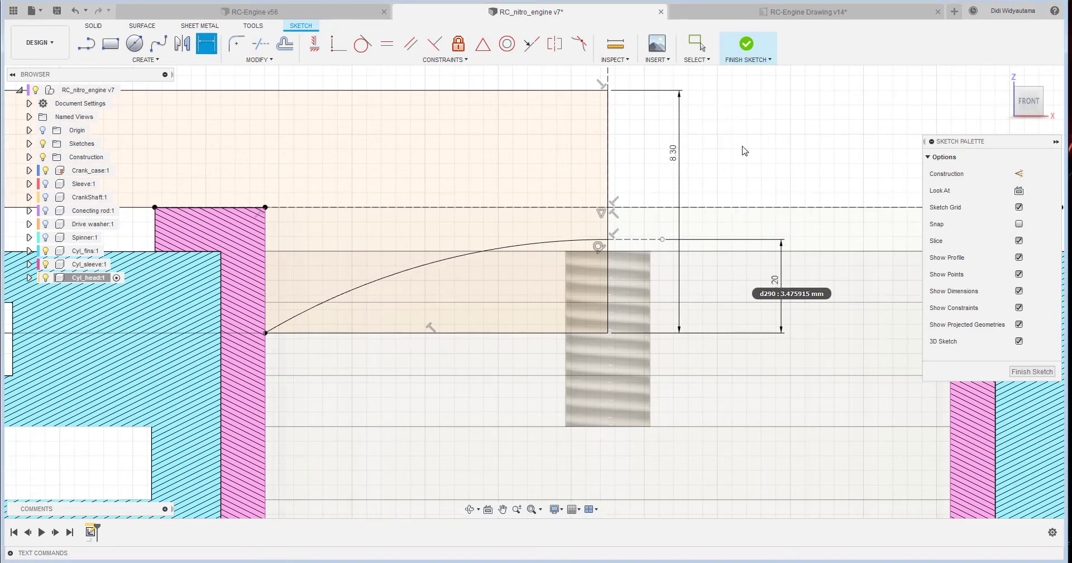
key("Escape")
scroll(640, 162, "down", 2)
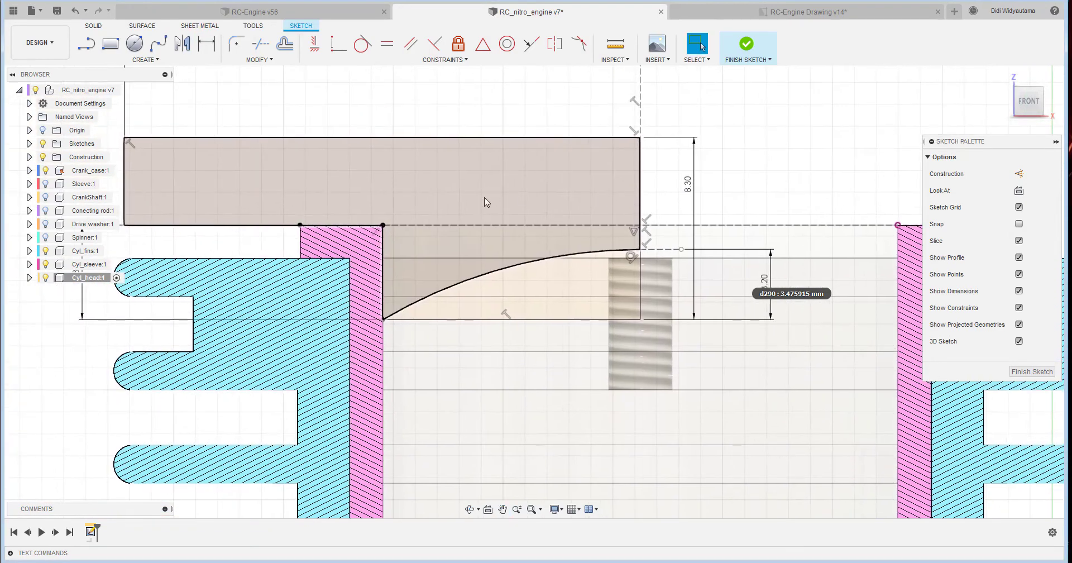
Finish the sketch and revolve the domed head profile 360 degrees about the vertical construction axis as a new body.
left_click(747, 45)
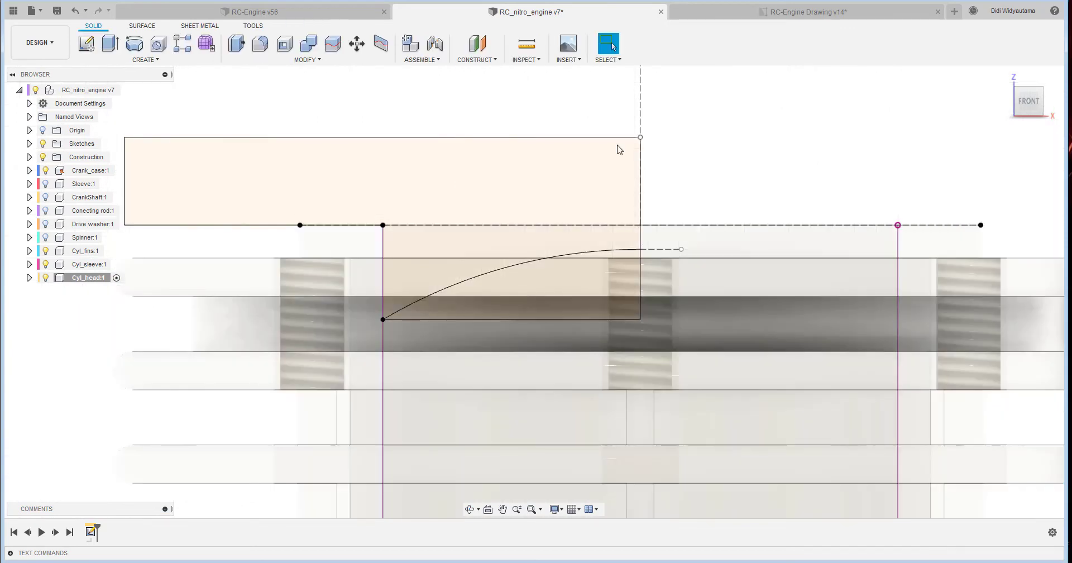
left_click(134, 43)
left_click(504, 223)
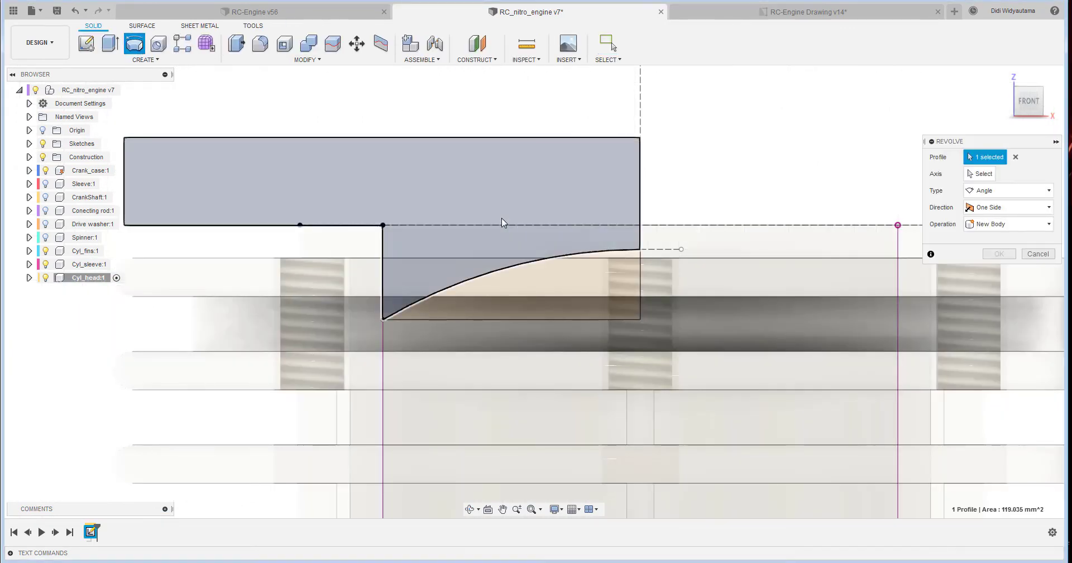
left_click(969, 174)
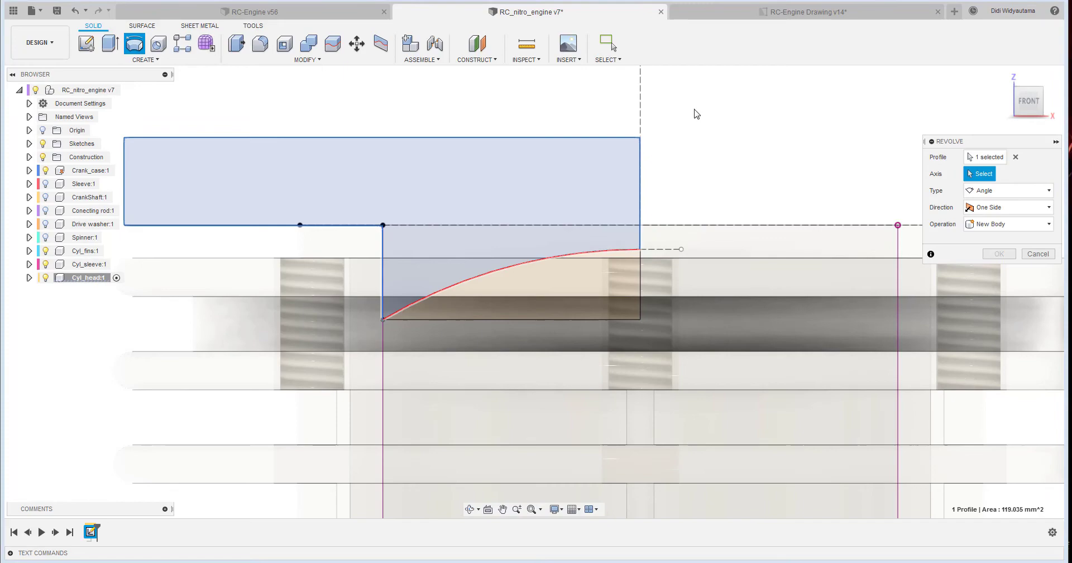
left_click(641, 104)
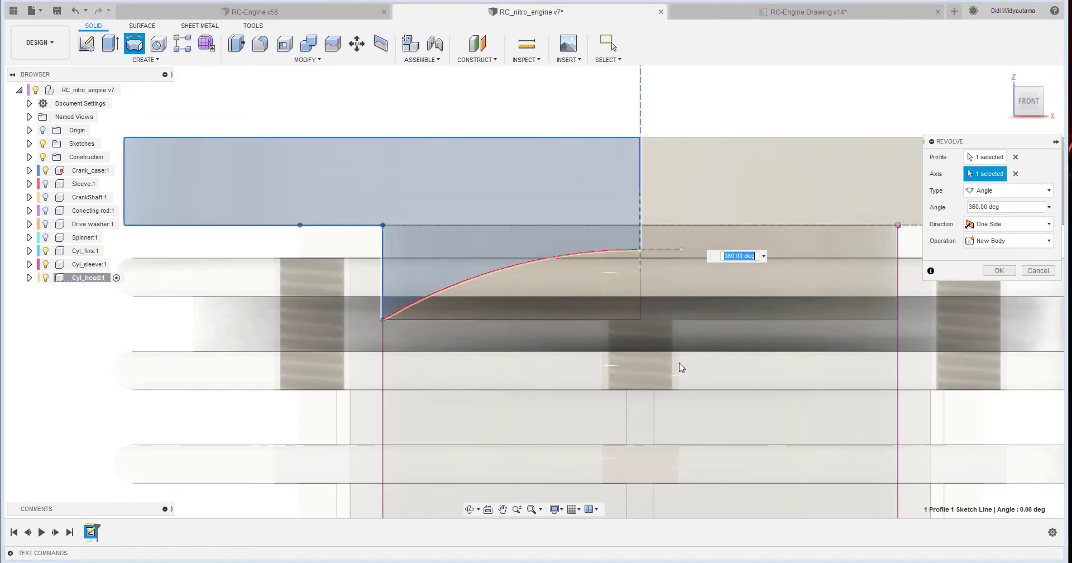
left_click(999, 270)
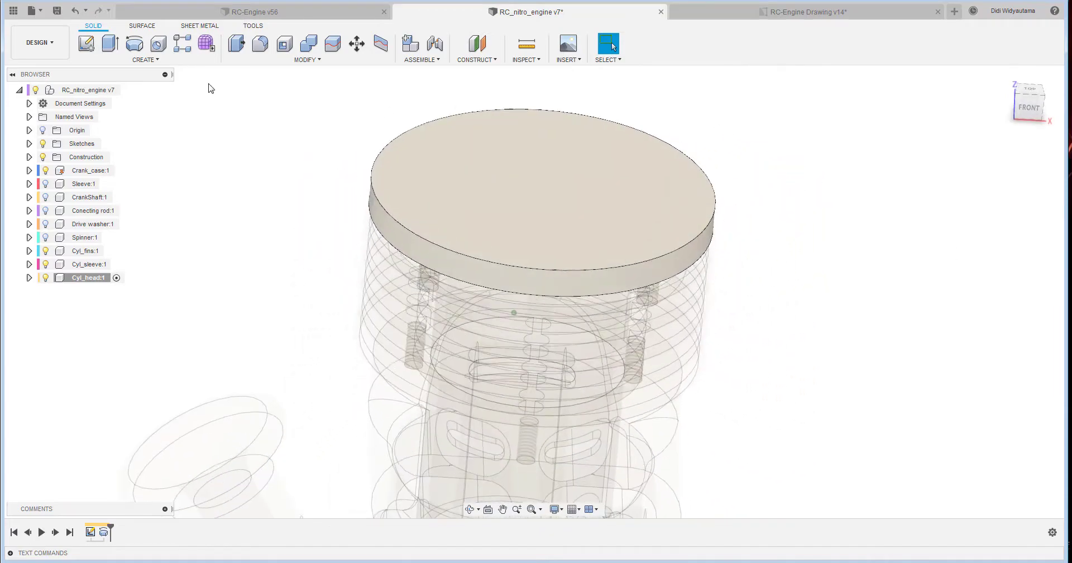
Create a sketch on the cylinder head's top face and project the face's circular outline into it.
left_click(87, 43)
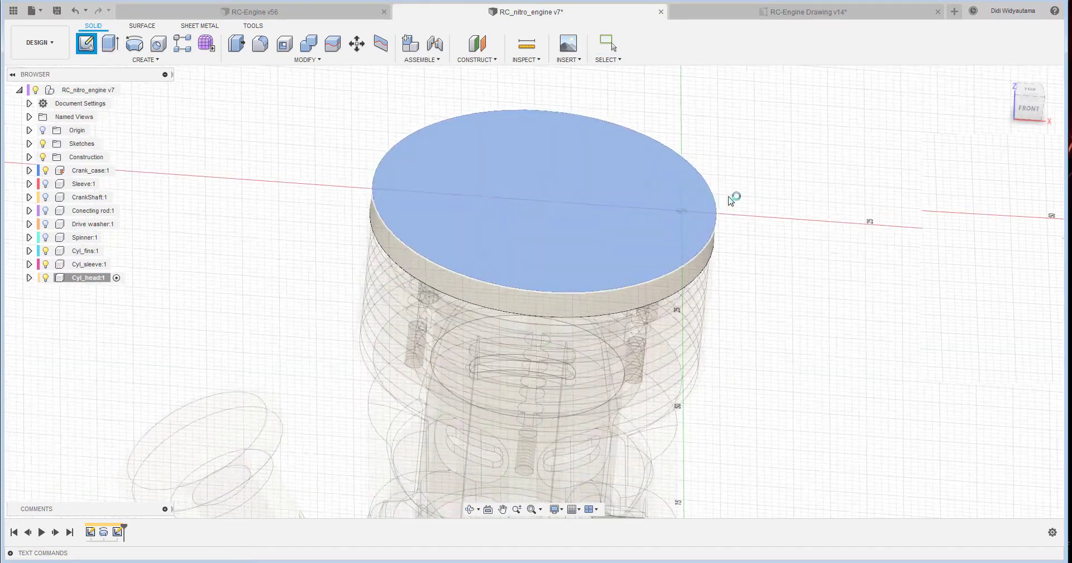
left_click(730, 199)
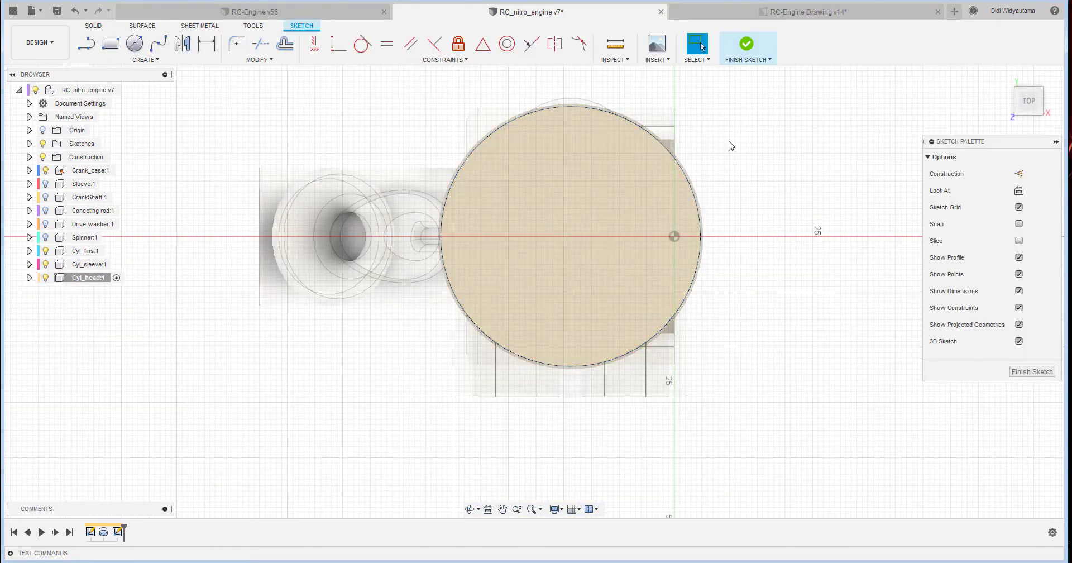
left_click(159, 65)
mouse_move(165, 268)
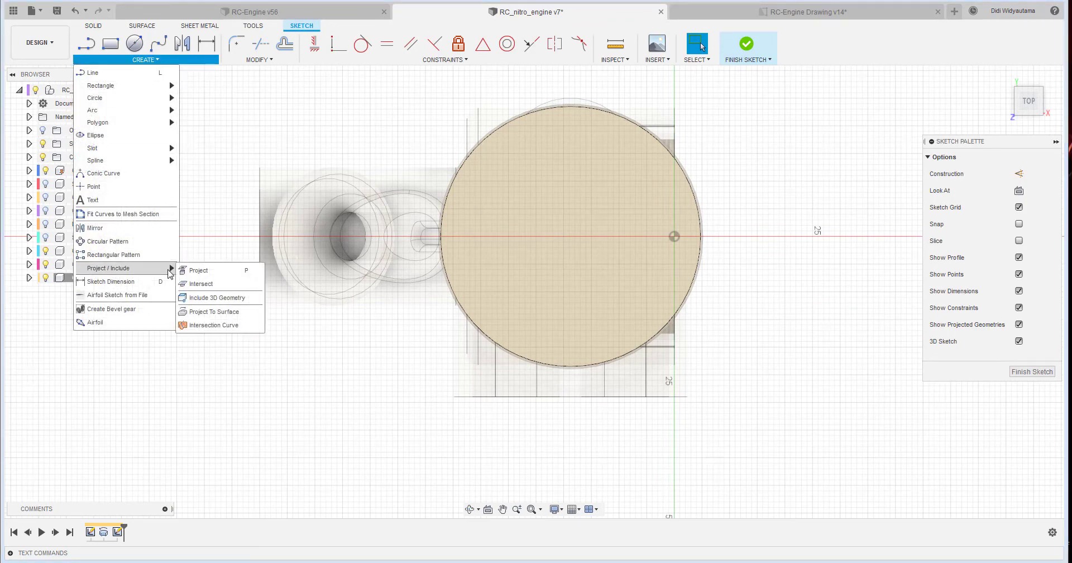
left_click(196, 271)
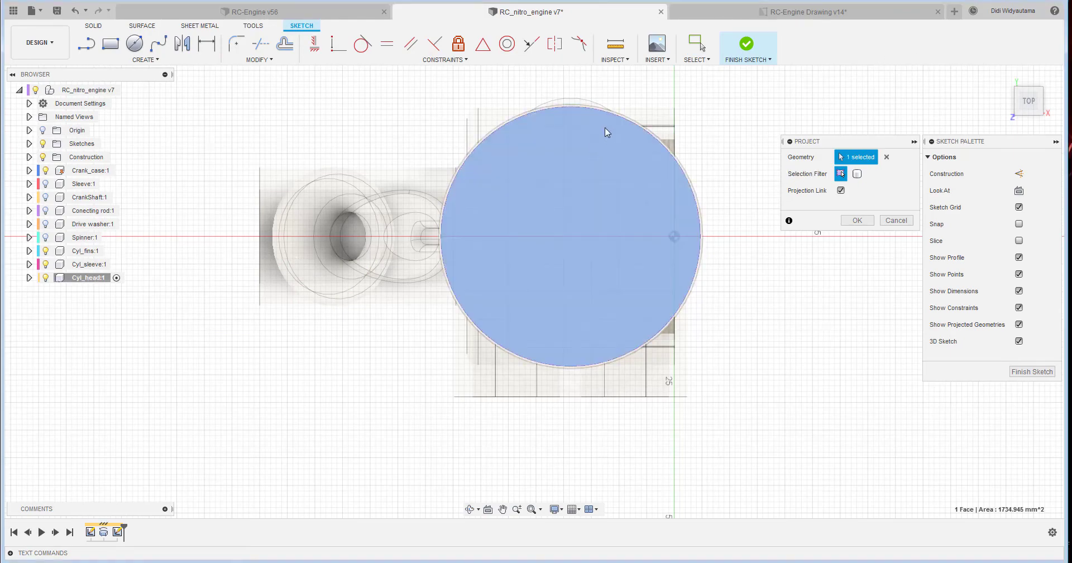
left_click(606, 125)
left_click(858, 220)
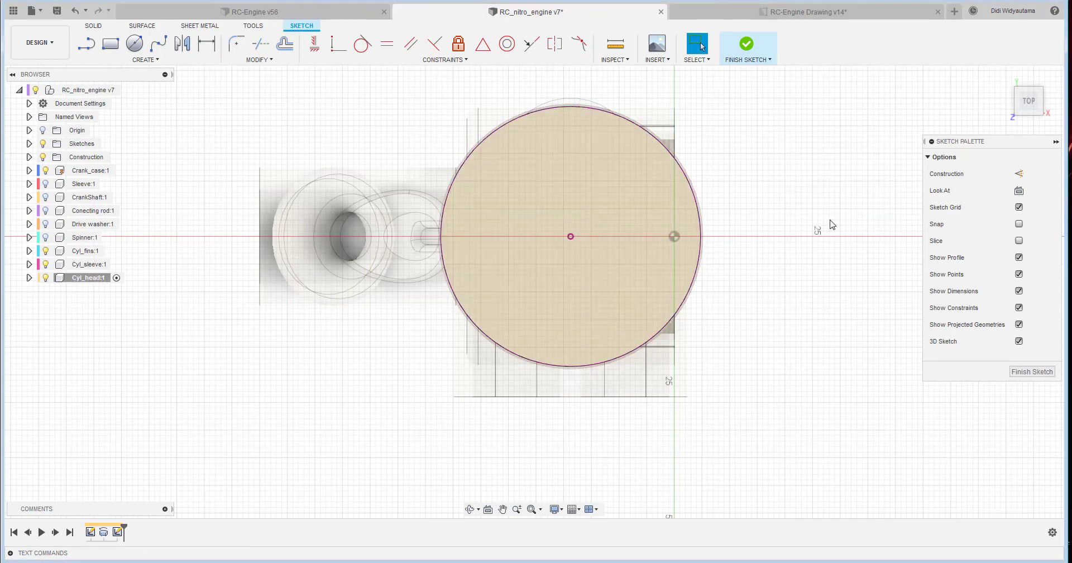
Project the circular edge of the front screw hole in the cylinder fins into the head sketch and finish the sketch.
middle_click_drag(823, 221, 609, 186, "shift")
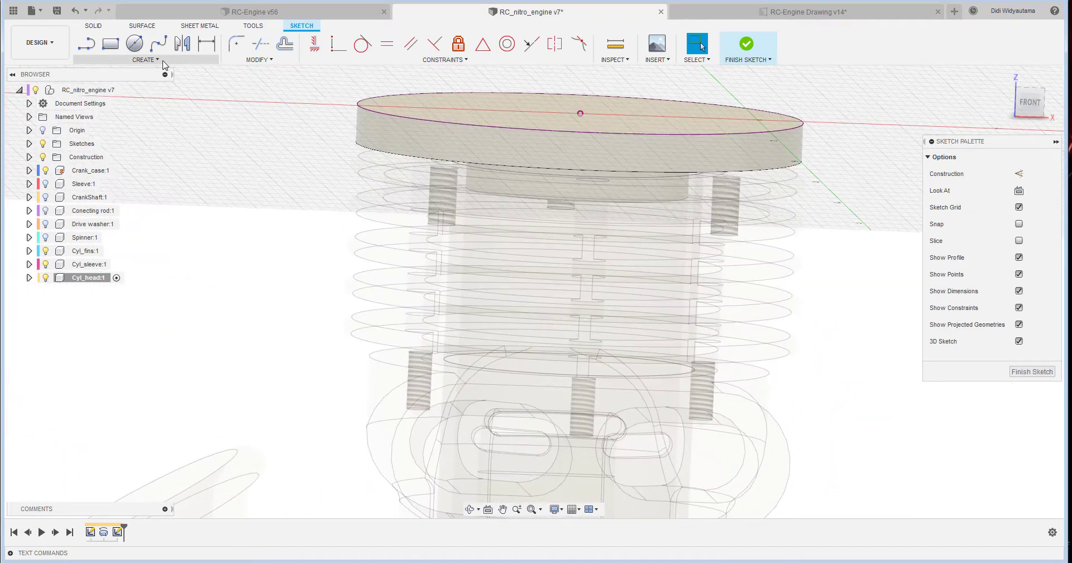
left_click(163, 63)
mouse_move(162, 268)
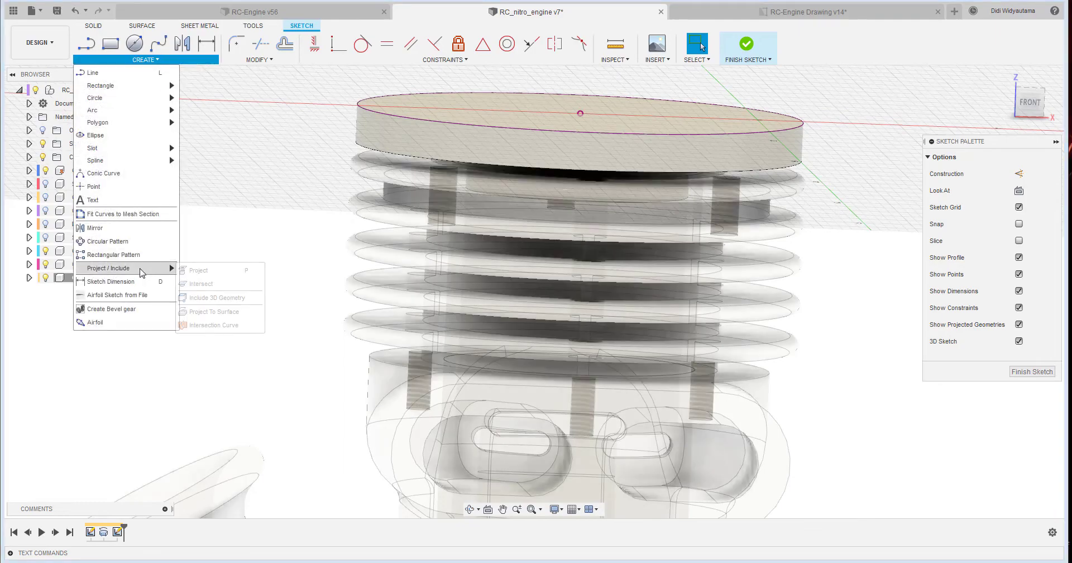
left_click(212, 273)
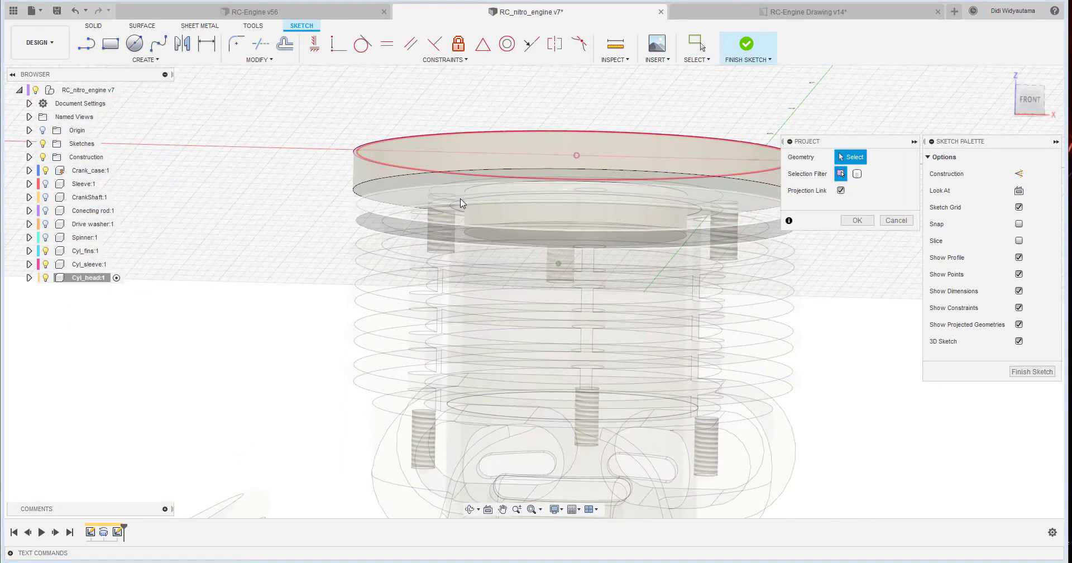
left_click(468, 253)
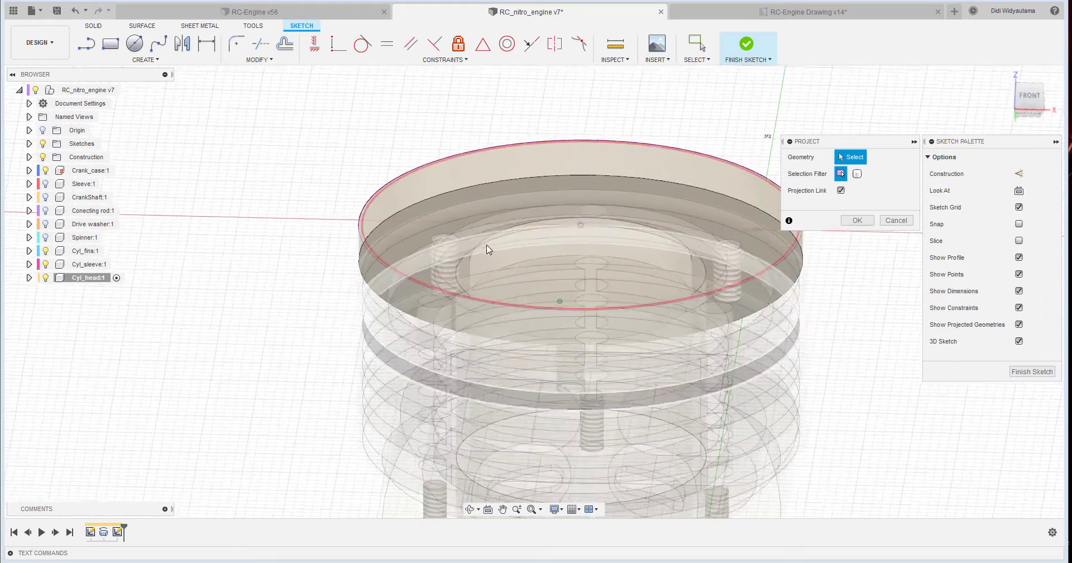
middle_click_drag(701, 262, 679, 216, "shift")
key("ctrl+z")
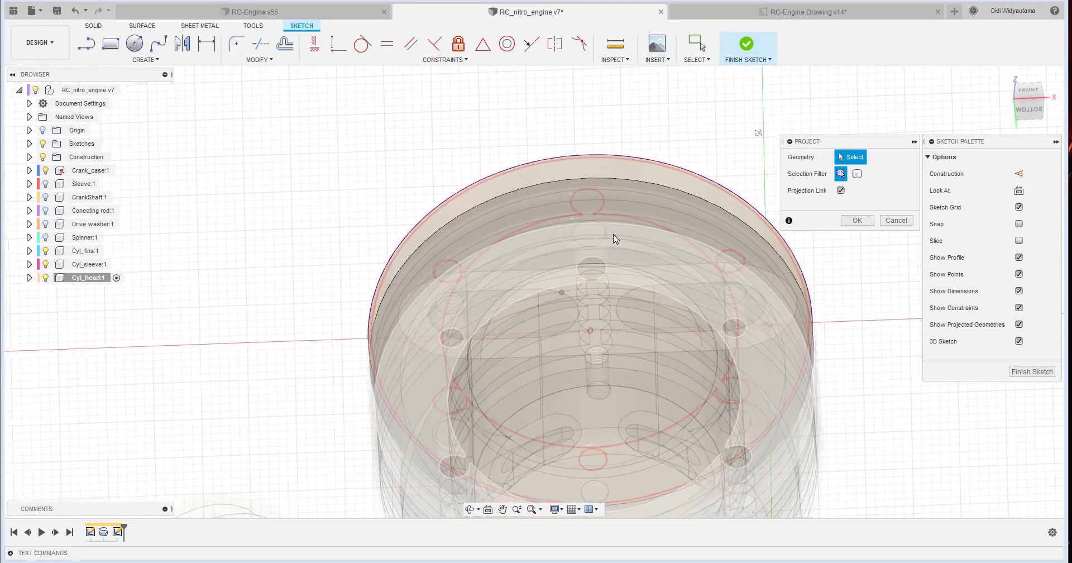
scroll(606, 235, "up", 3)
scroll(604, 234, "up", 5)
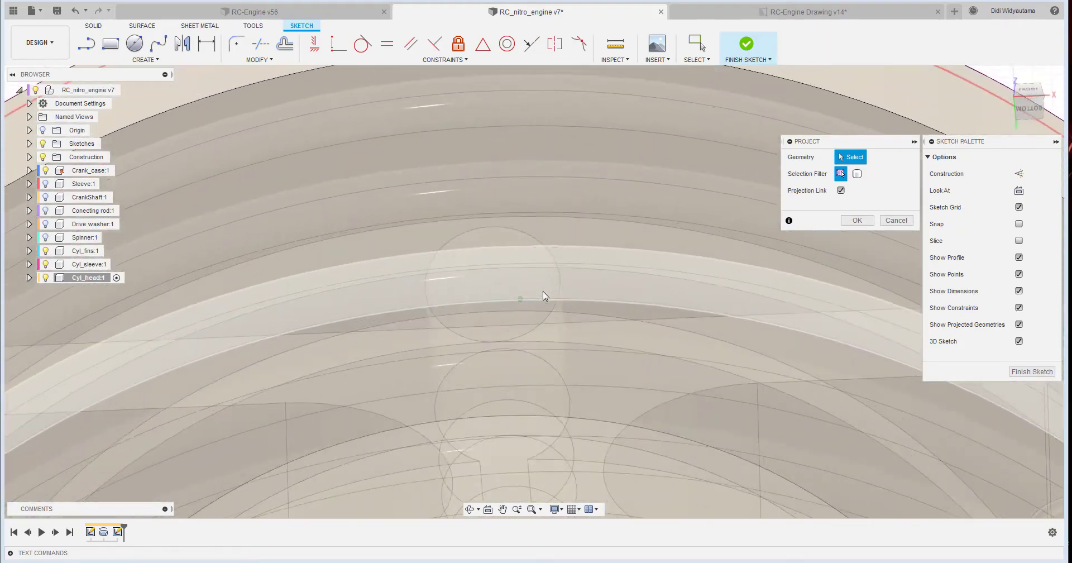
mouse_move(546, 296)
middle_mouse_down("shift")
mouse_move(659, 219)
mouse_move(589, 226)
mouse_move(569, 158)
middle_mouse_up("shift")
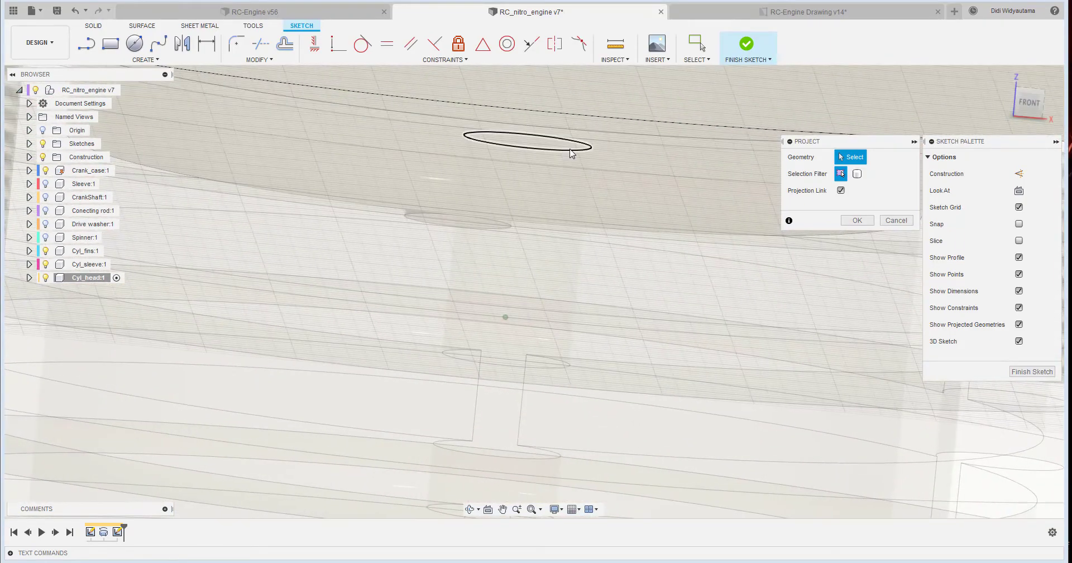
left_click(571, 151)
scroll(546, 237, "down", 8)
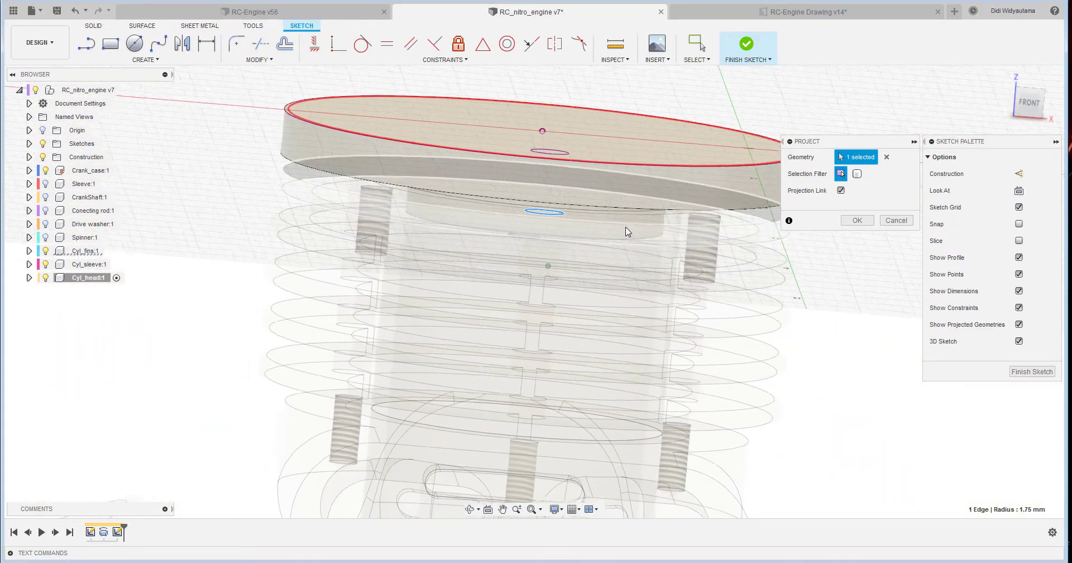
middle_click_drag(628, 232, 634, 260, "shift")
left_click(862, 223)
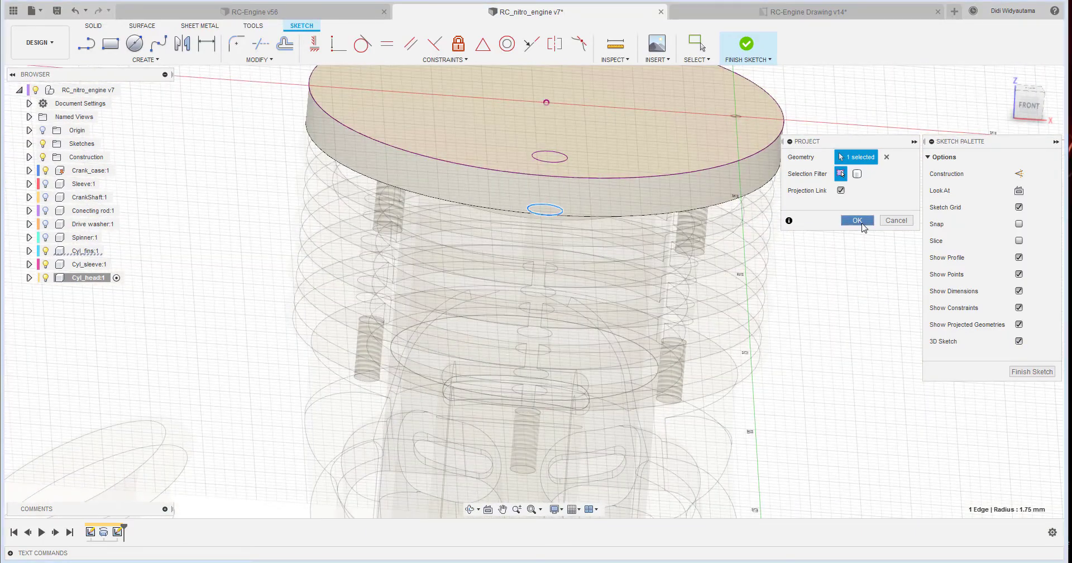
left_click(1042, 376)
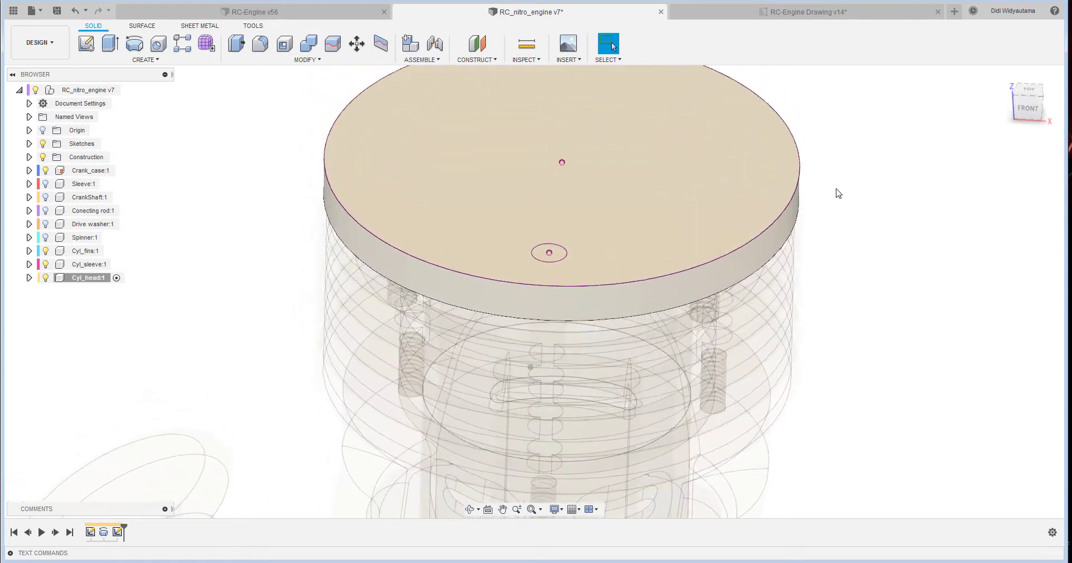
Reopen the sketch on the cylinder head's top face and draw an 18 mm diameter circle centred on the head.
left_click(141, 60)
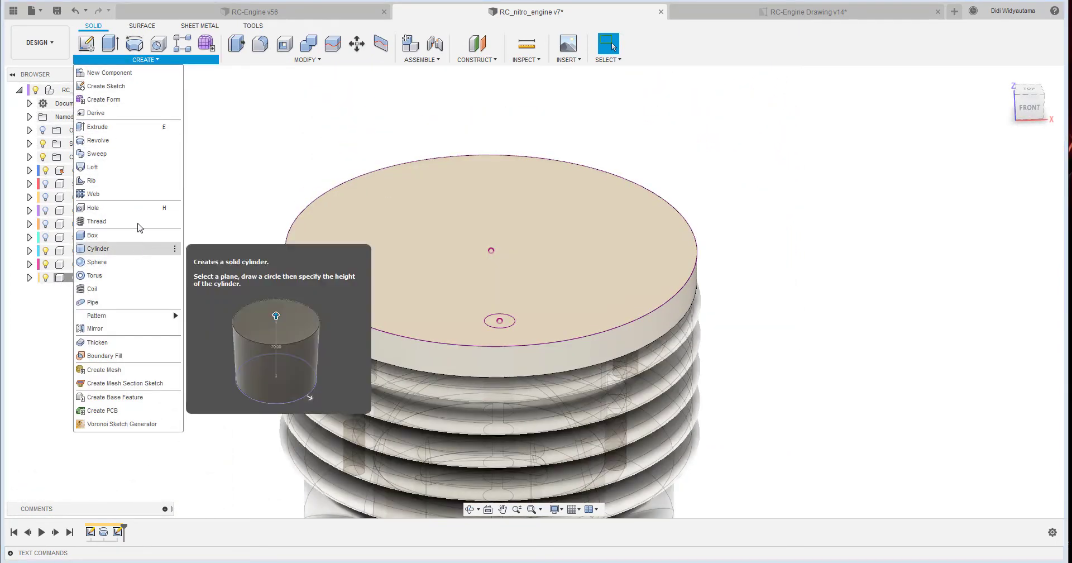
left_click(178, 426)
double_click(117, 531)
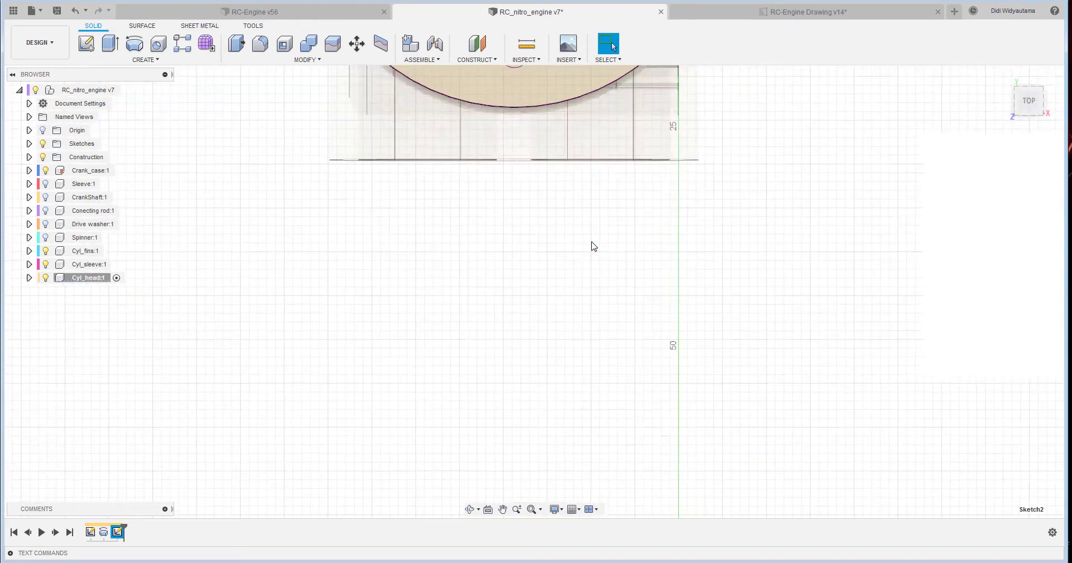
left_click(134, 43)
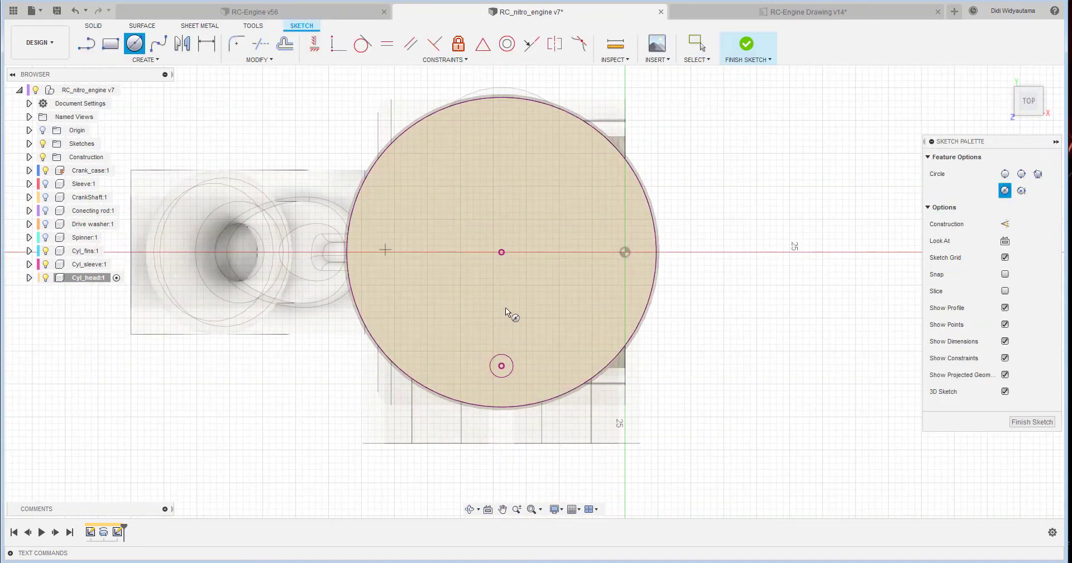
left_click(502, 253)
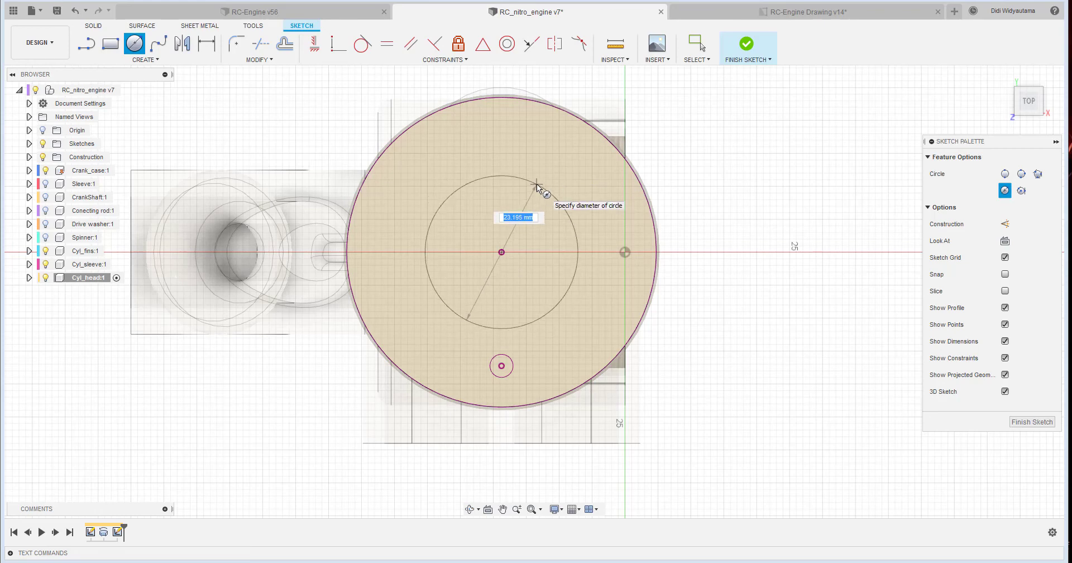
type("18")
key("Return")
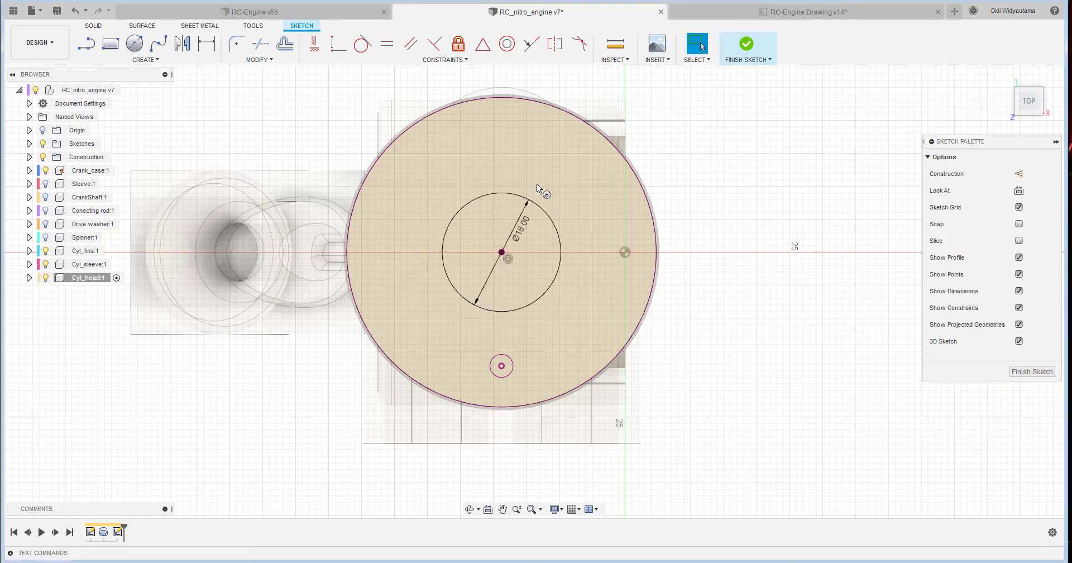
key("Escape")
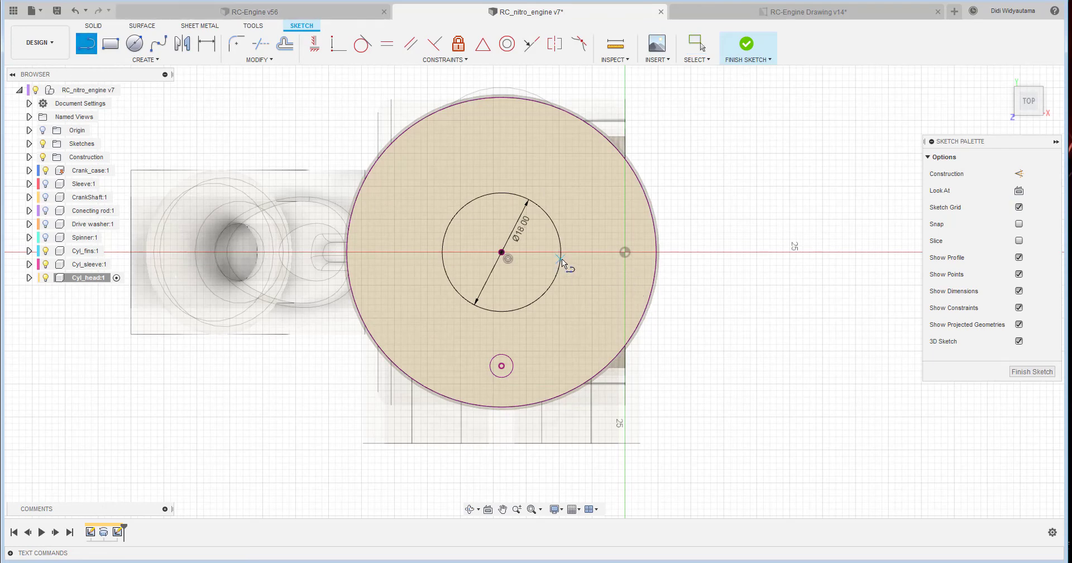
Draw a vertical line from the head's centre point up to the projected outer circle.
scroll(561, 261, "up", 3)
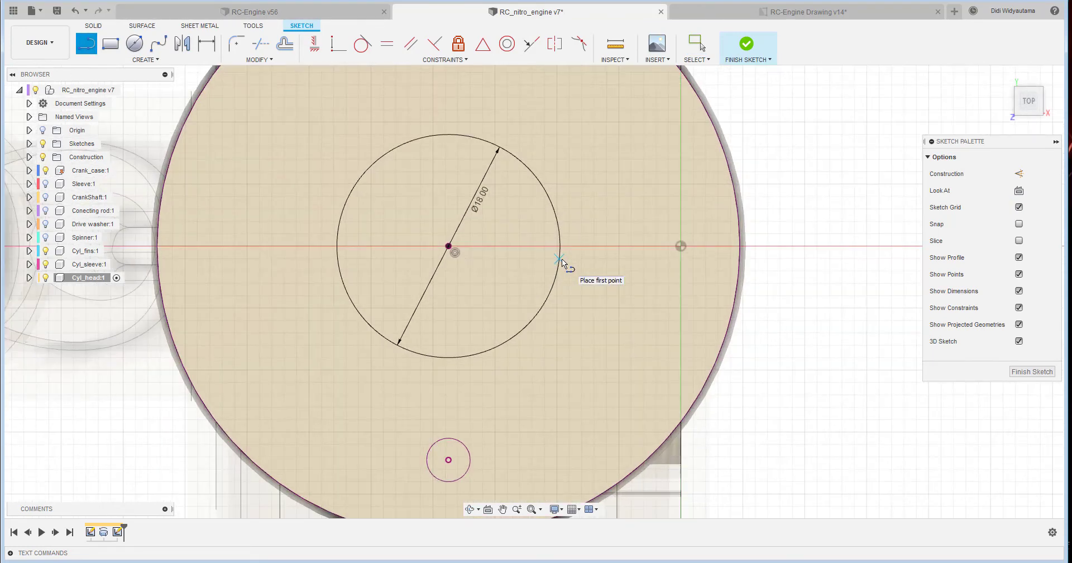
middle_click_drag(499, 249, 535, 389)
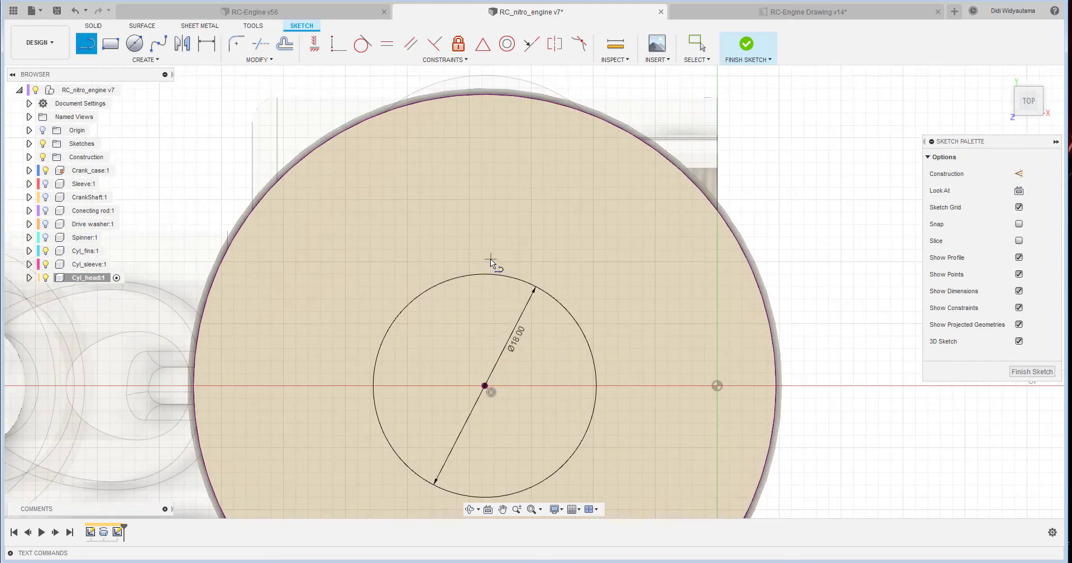
left_click(484, 385)
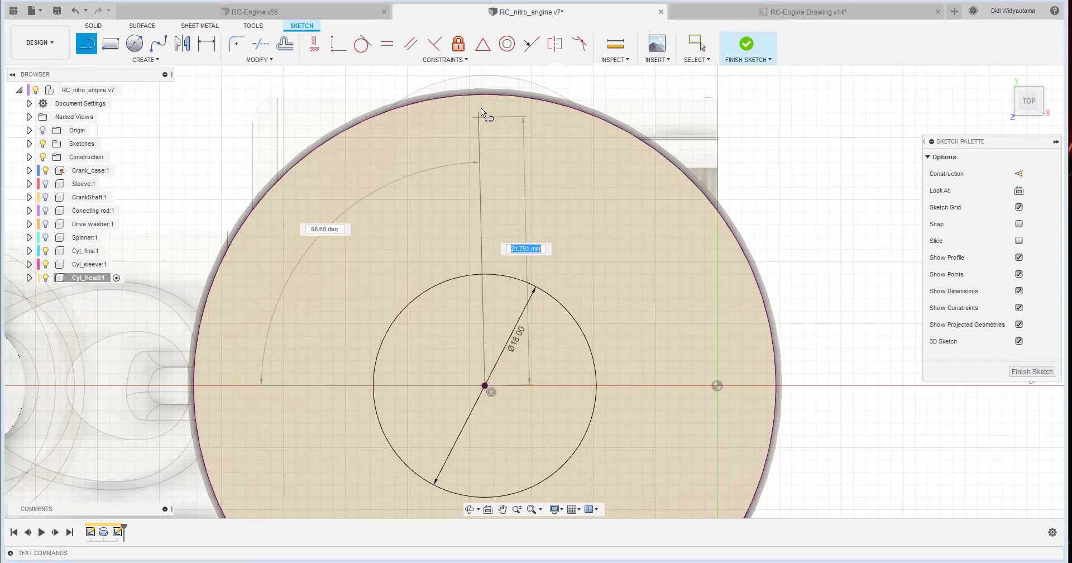
left_click(485, 94)
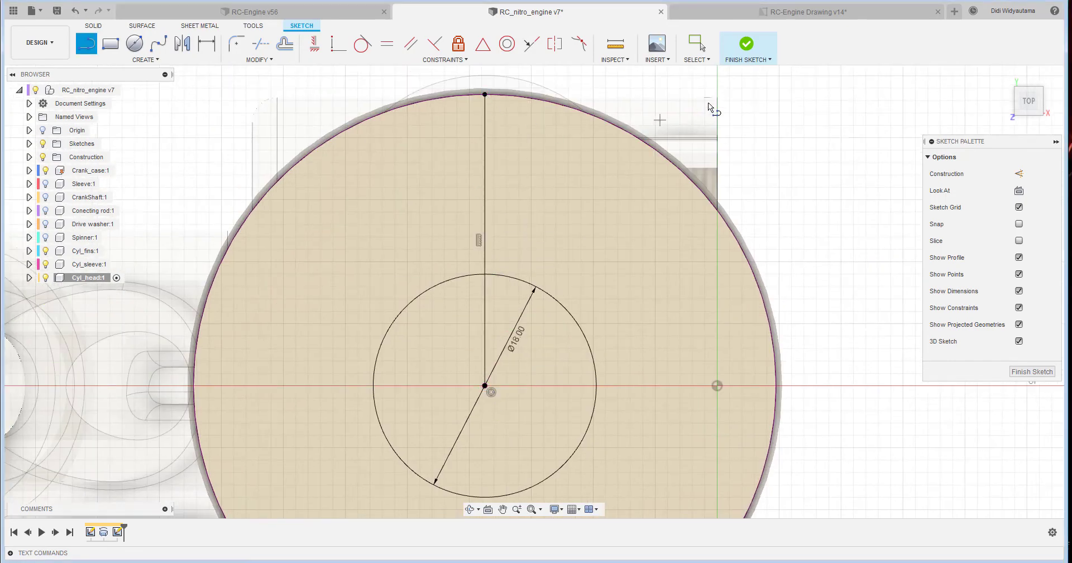
right_click(755, 102)
left_click(793, 119)
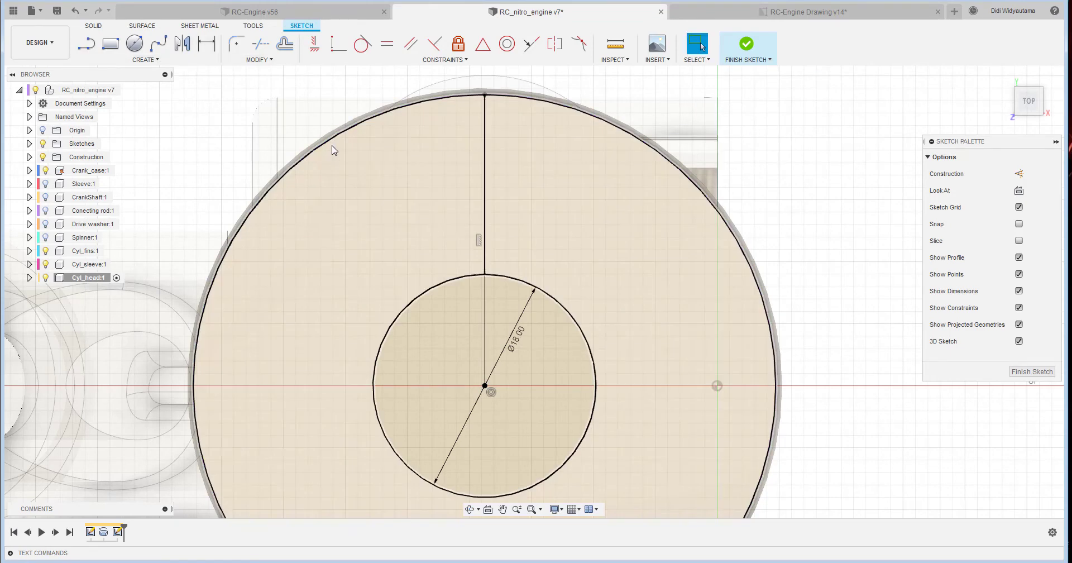
key("t")
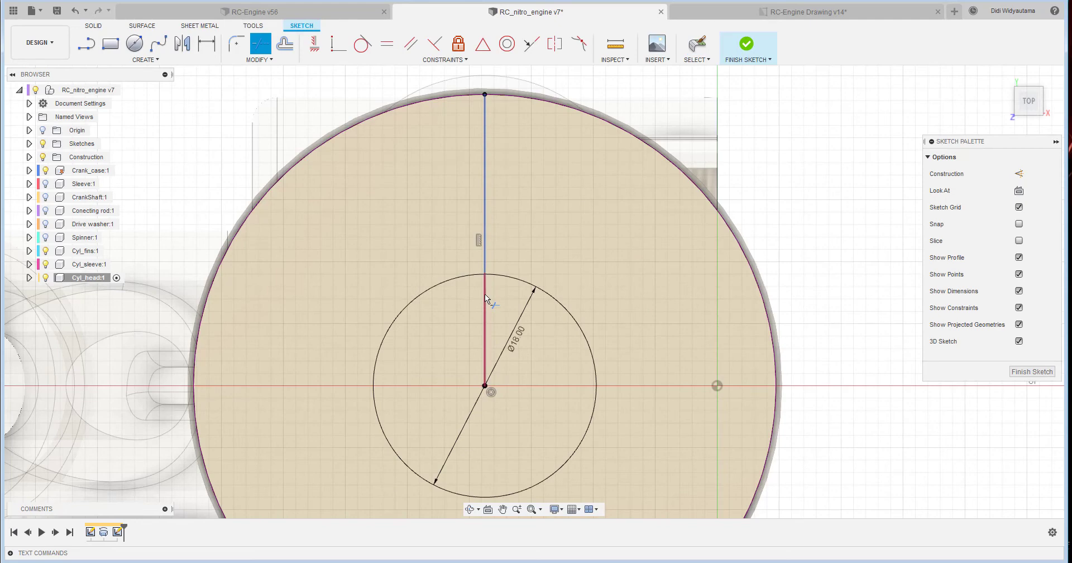
key("Escape")
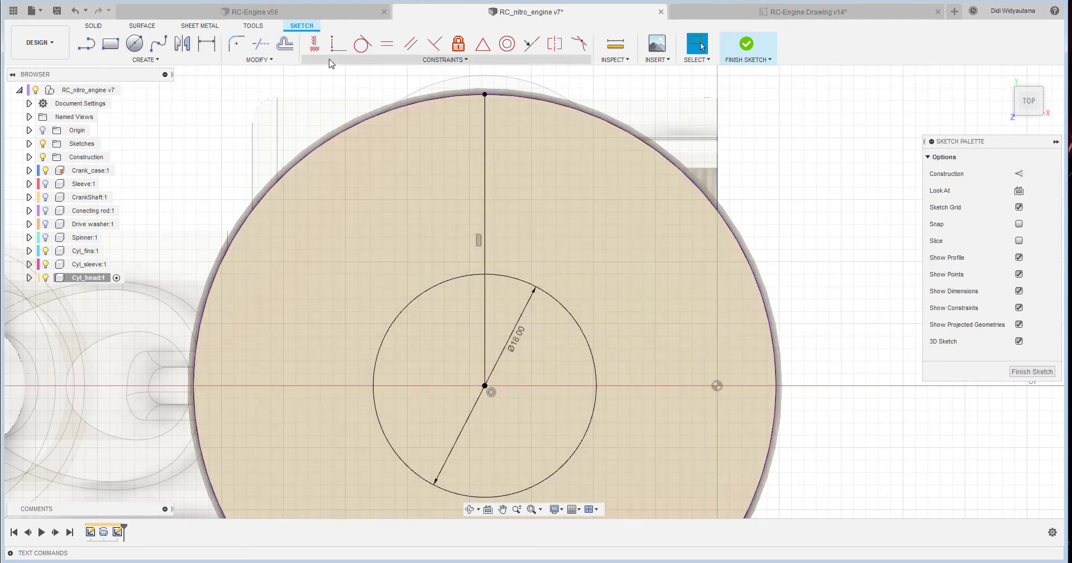
Offset the vertical line by 0.75 mm to each side and finish the sketch.
left_click(285, 47)
left_click(486, 211)
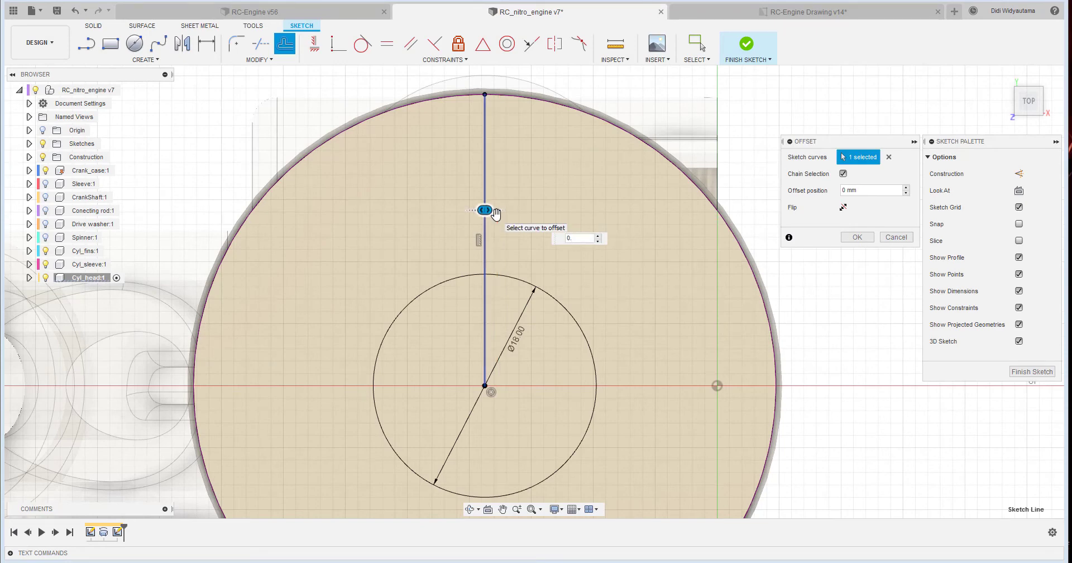
type("0.75")
key("Return")
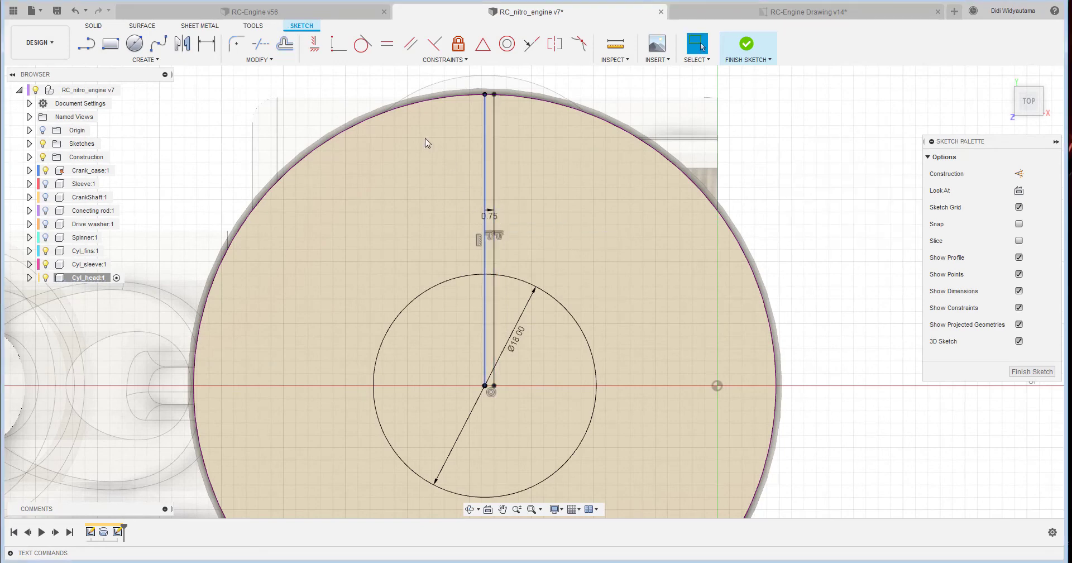
left_click(284, 47)
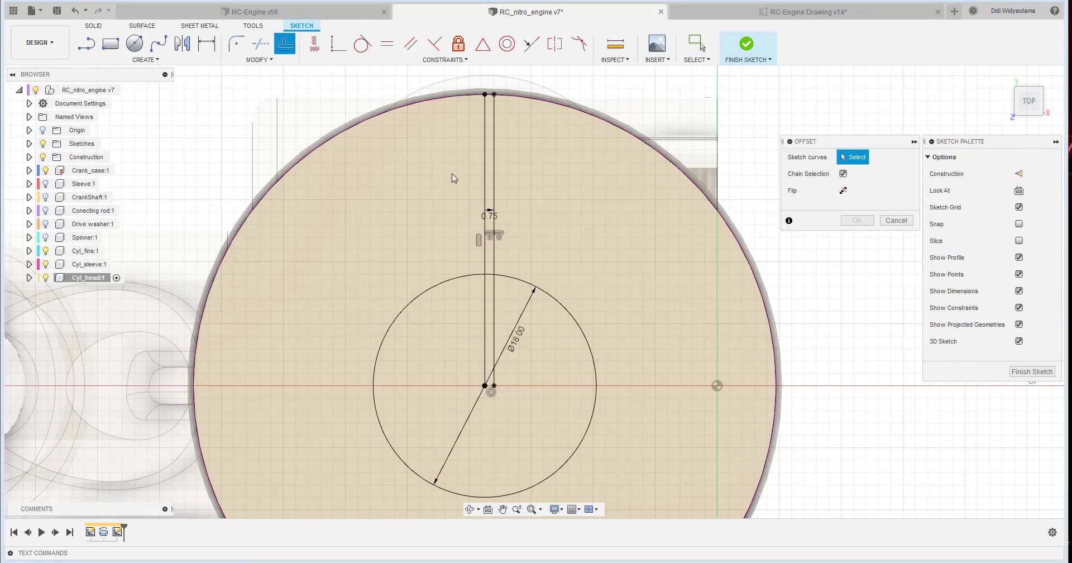
left_click(485, 133)
left_click_drag(485, 134, 466, 150)
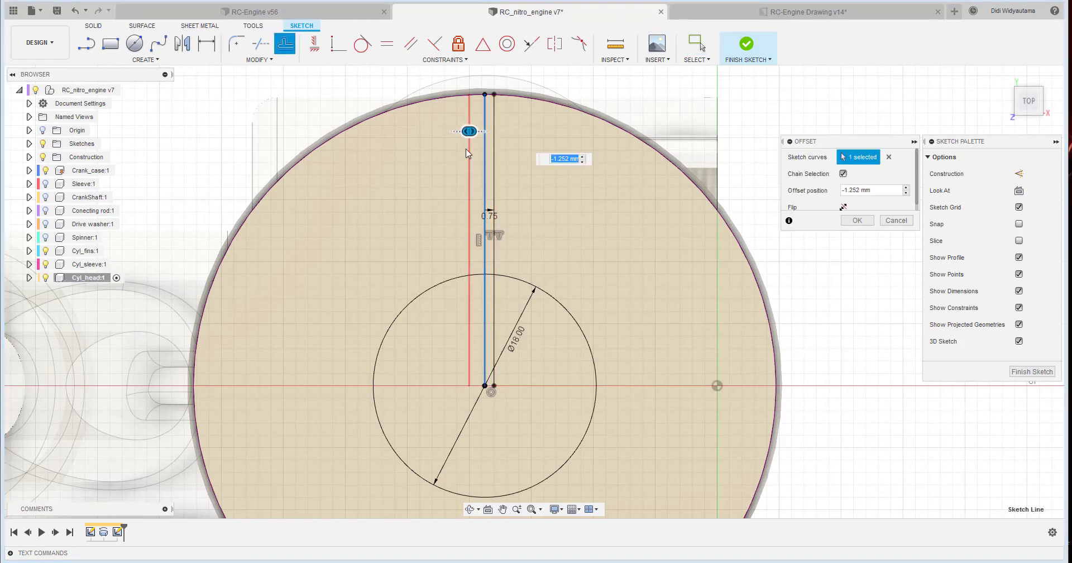
type("-0.75")
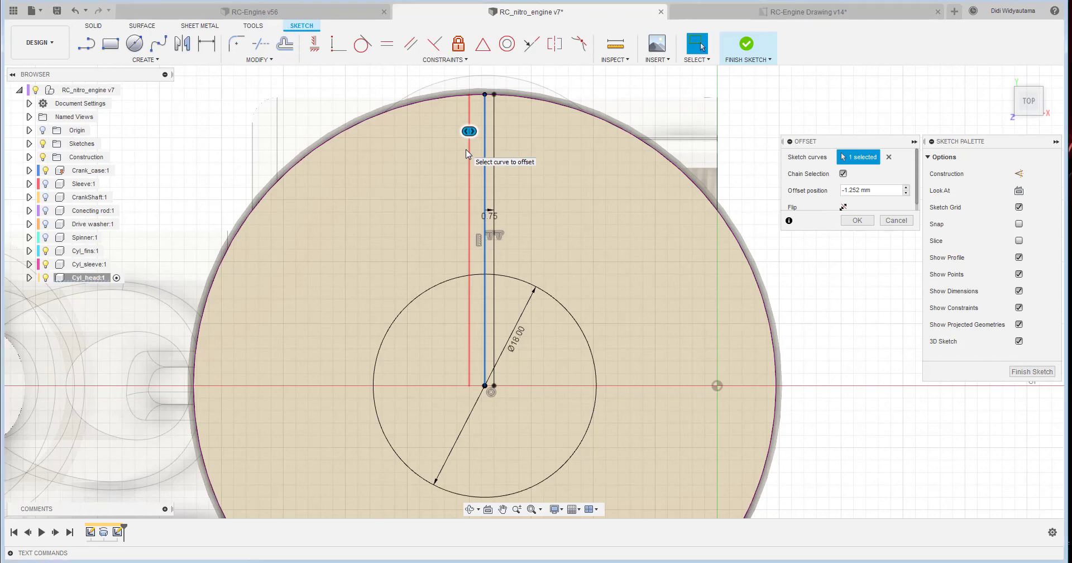
key("Return")
scroll(505, 263, "up", 2)
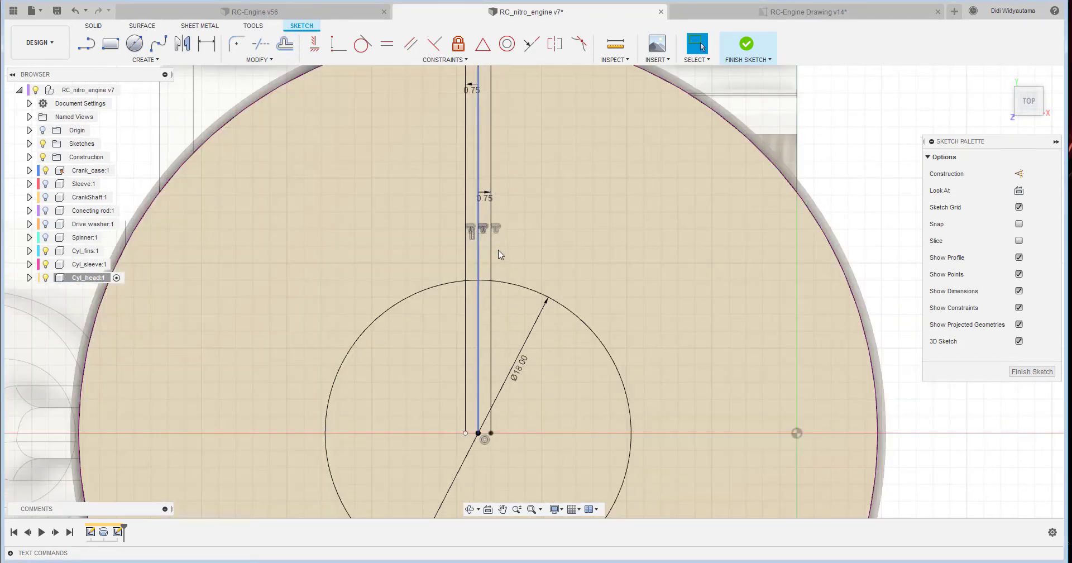
middle_click_drag(500, 250, 493, 327)
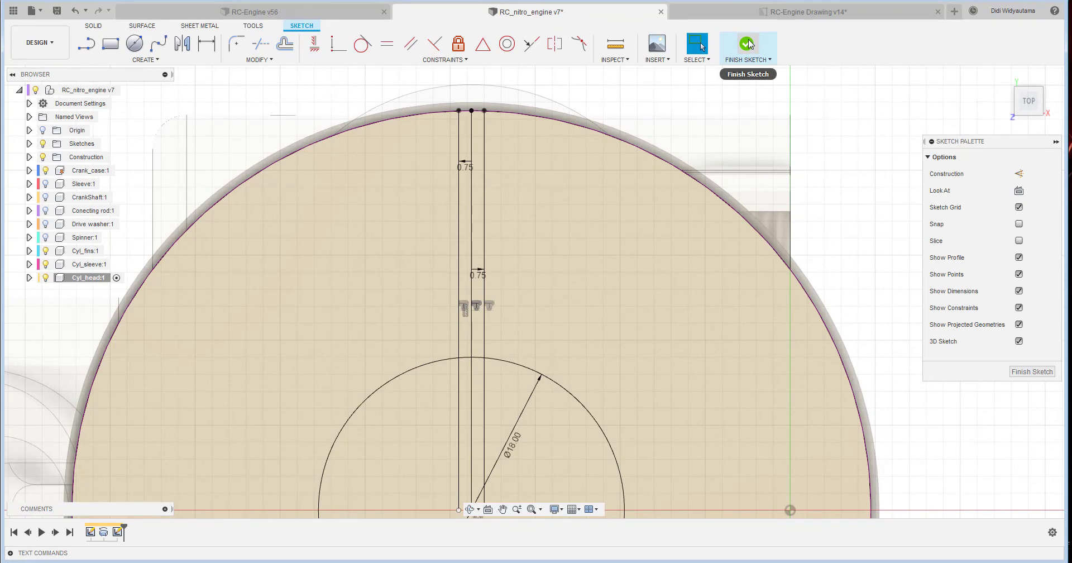
left_click(748, 44)
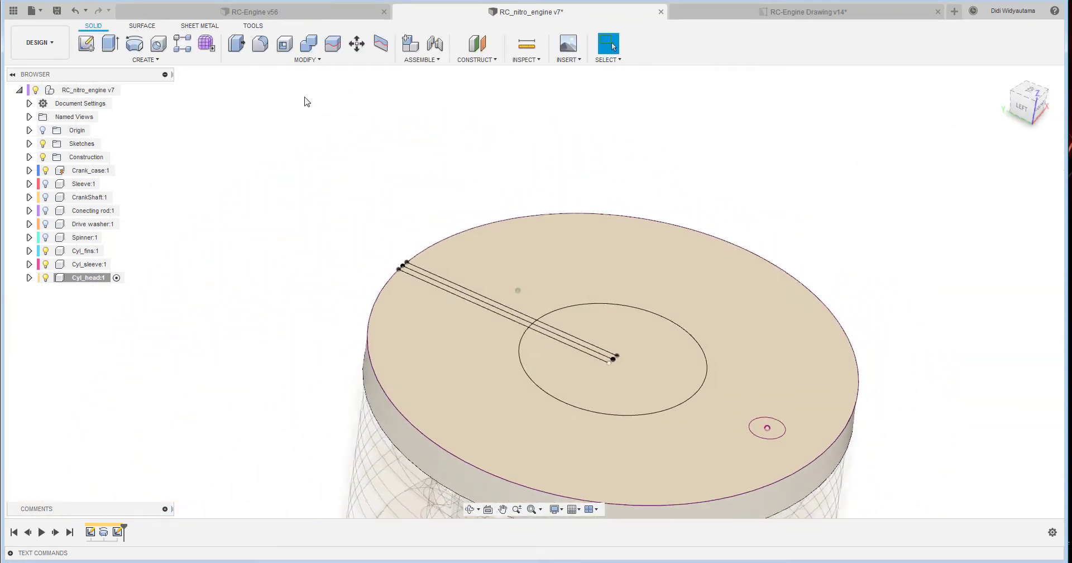
Extrude the two narrow strips between the 18 mm circle and the outer edge upward 7 mm, joined to the head.
key("e")
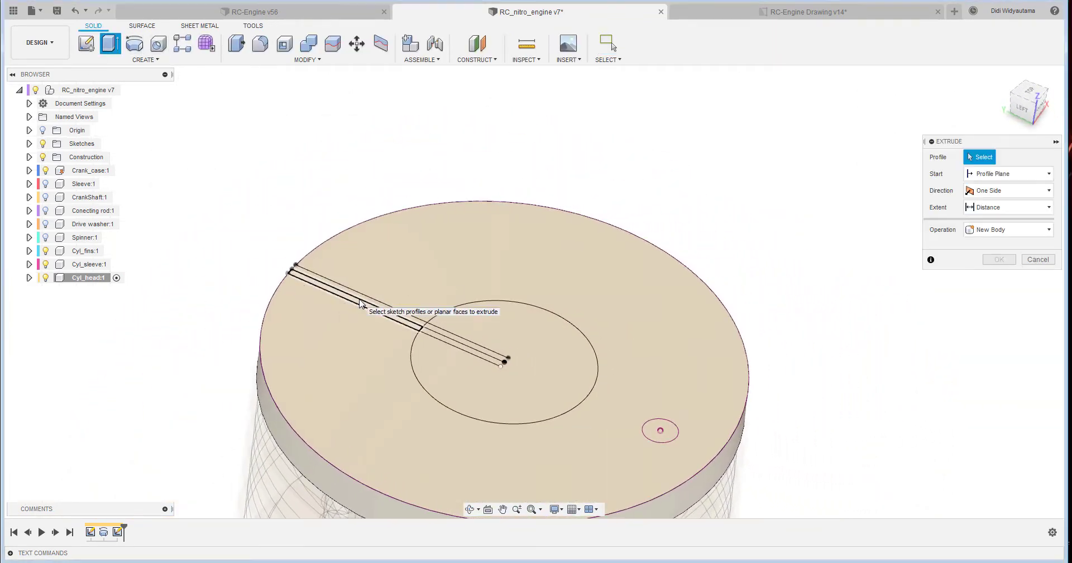
left_click(360, 303)
left_click(364, 300)
left_click(366, 292)
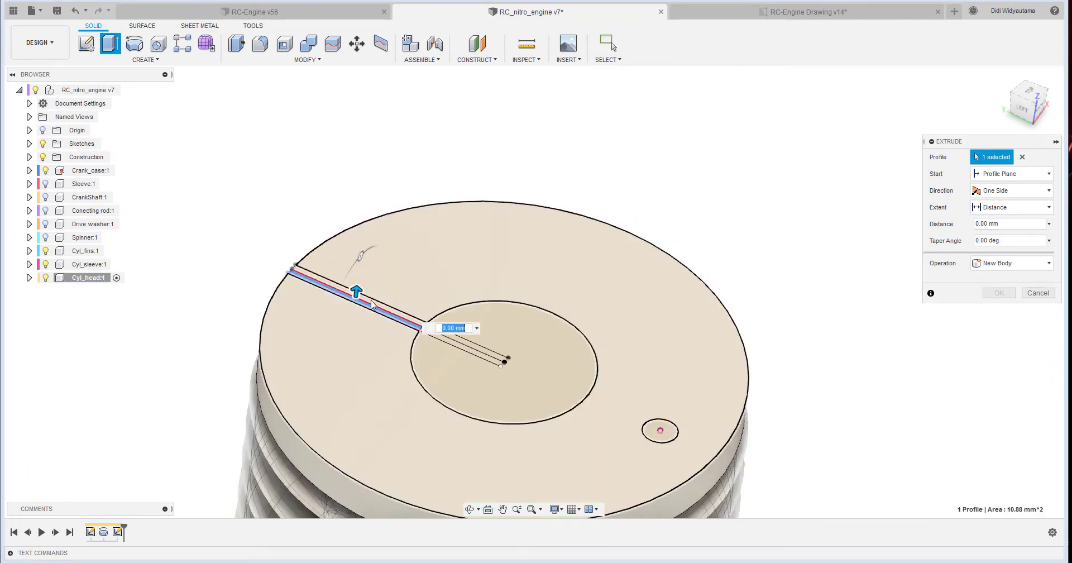
left_click(366, 300)
left_click_drag(361, 287, 364, 241)
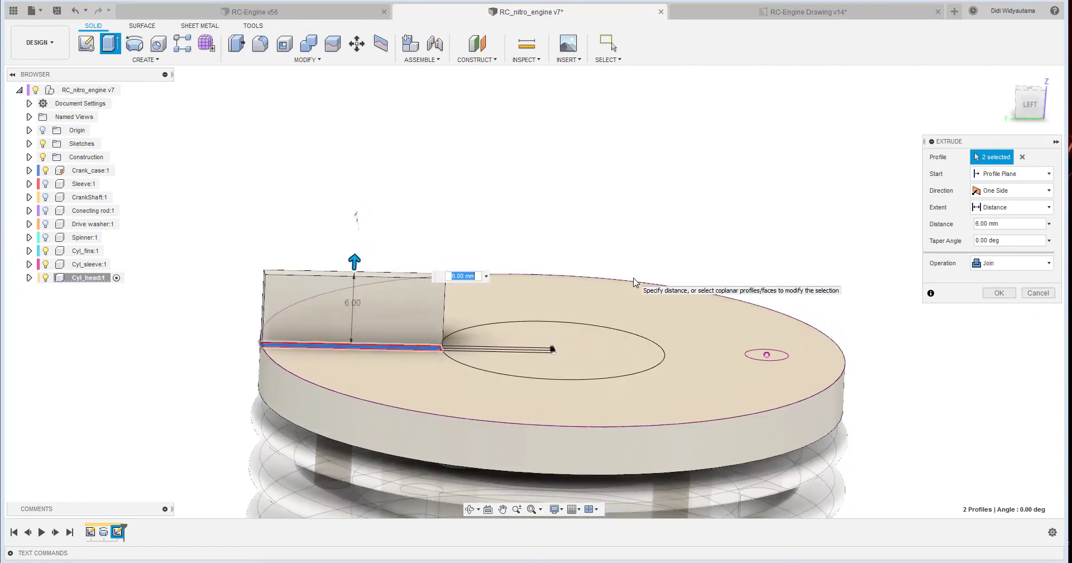
type("7")
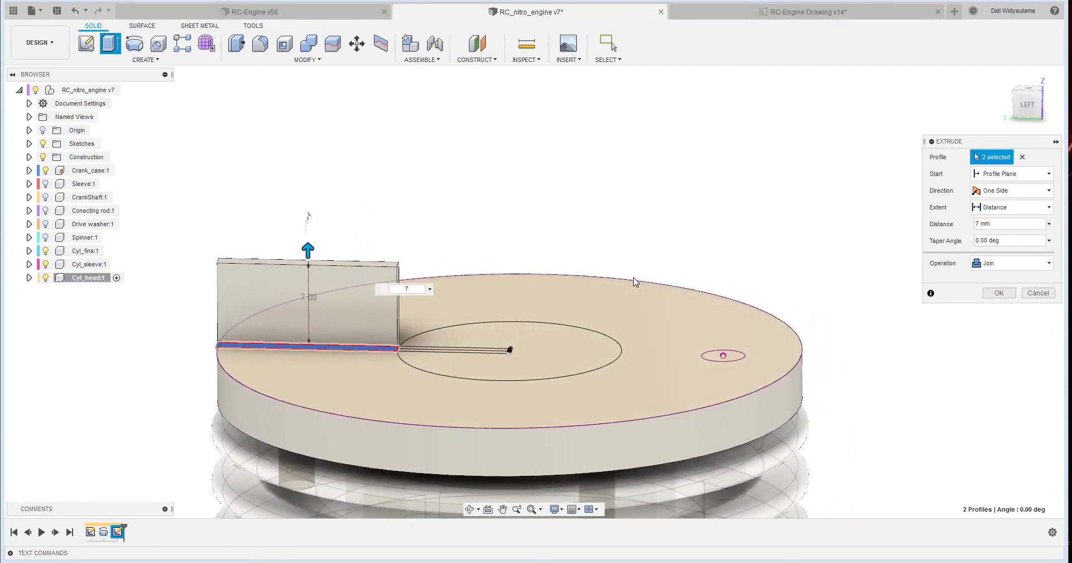
left_click(999, 293)
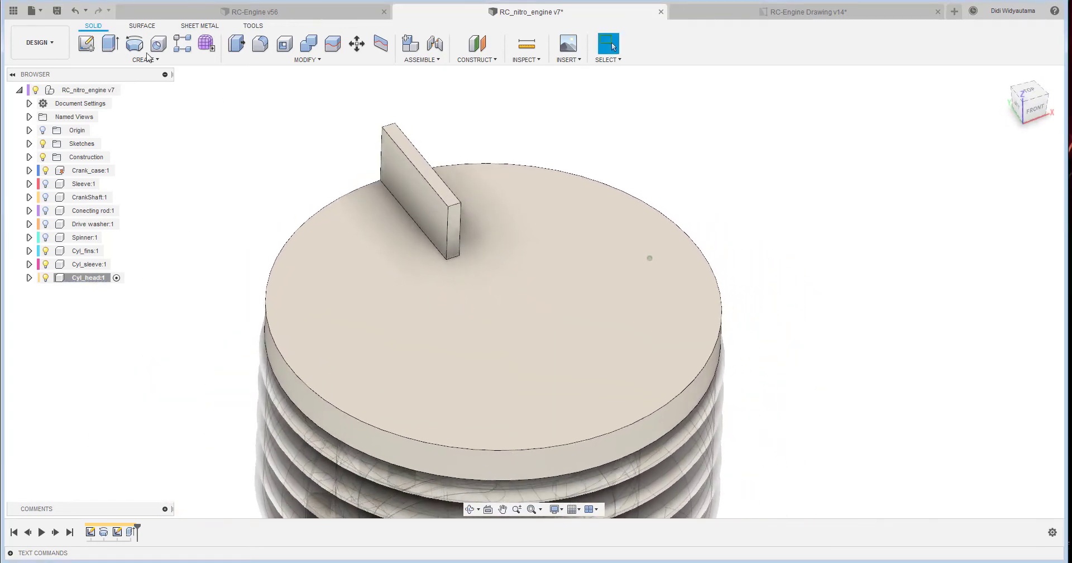
Fillet the two long top edges of the cooling fin with a 0.75 mm radius.
left_click(261, 45)
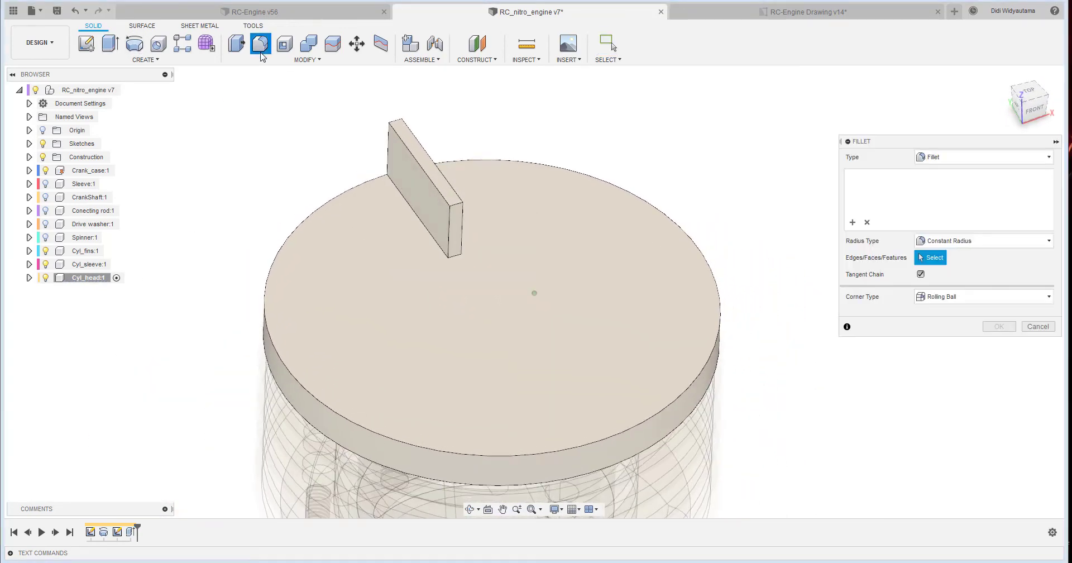
left_click(420, 144)
type("0")
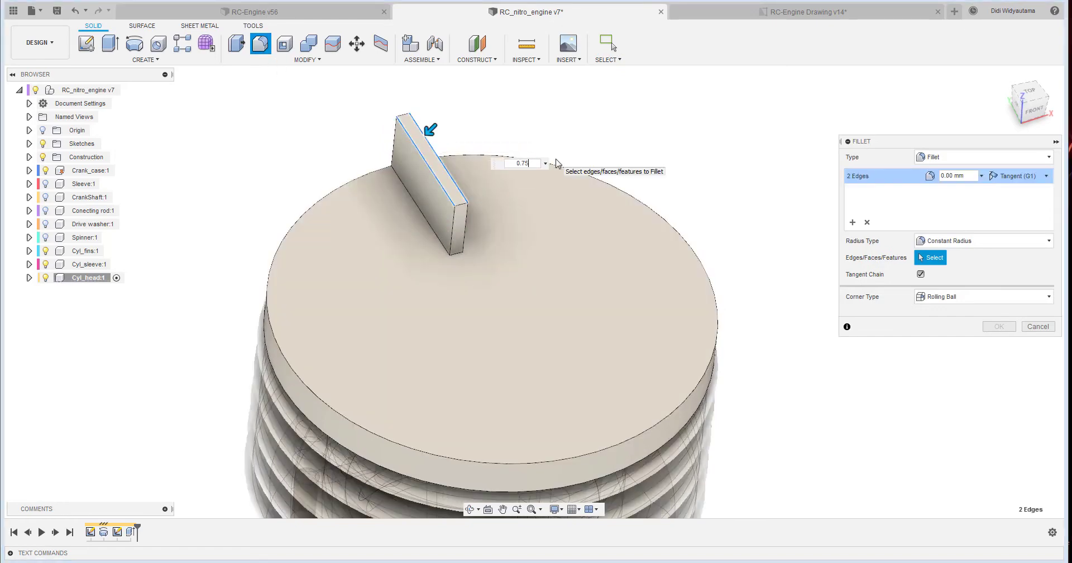
type(".75")
key("Return")
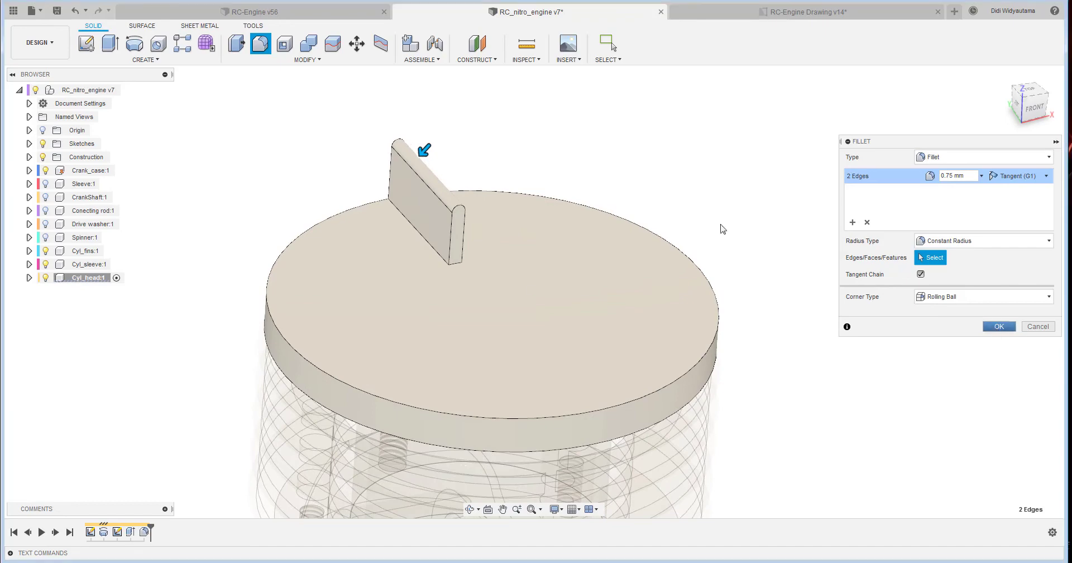
left_click_drag(721, 225, 527, 209, "shift")
middle_click_drag(526, 210, 475, 201, "shift")
scroll(467, 151, "up", 3)
middle_click_drag(467, 151, 526, 135, "shift")
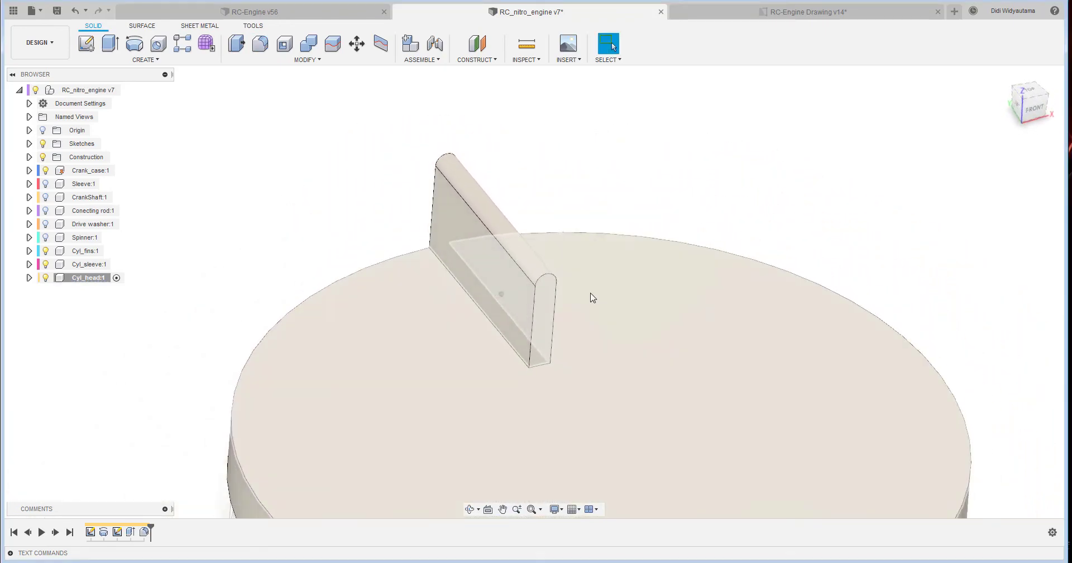
Circular-pattern the fin's extrude and fillet features fully around the cylinder head's centre axis with a quantity of 14.
middle_click_drag(593, 298, 653, 230, "shift")
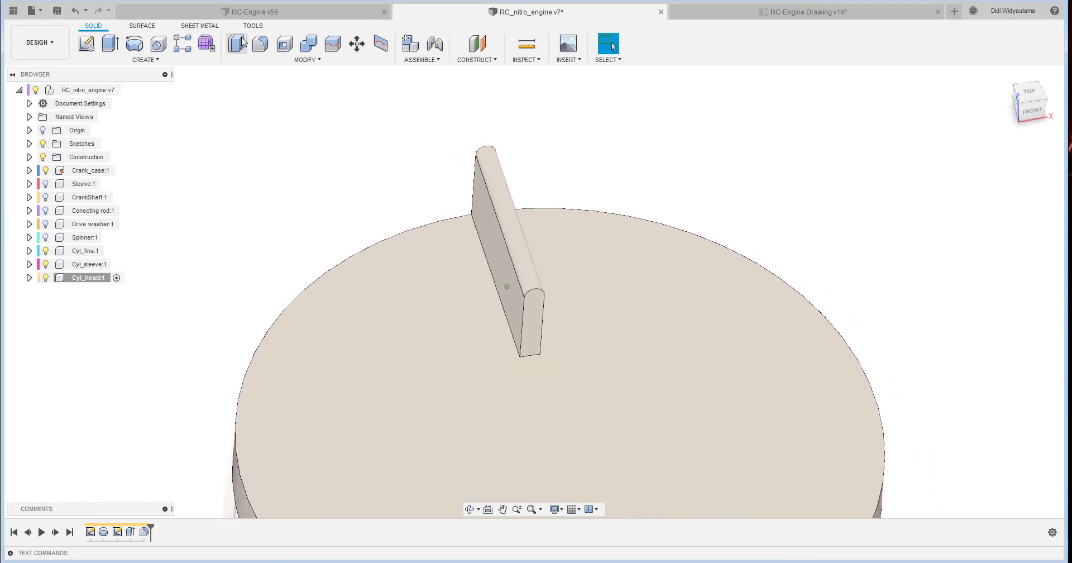
left_click(159, 59)
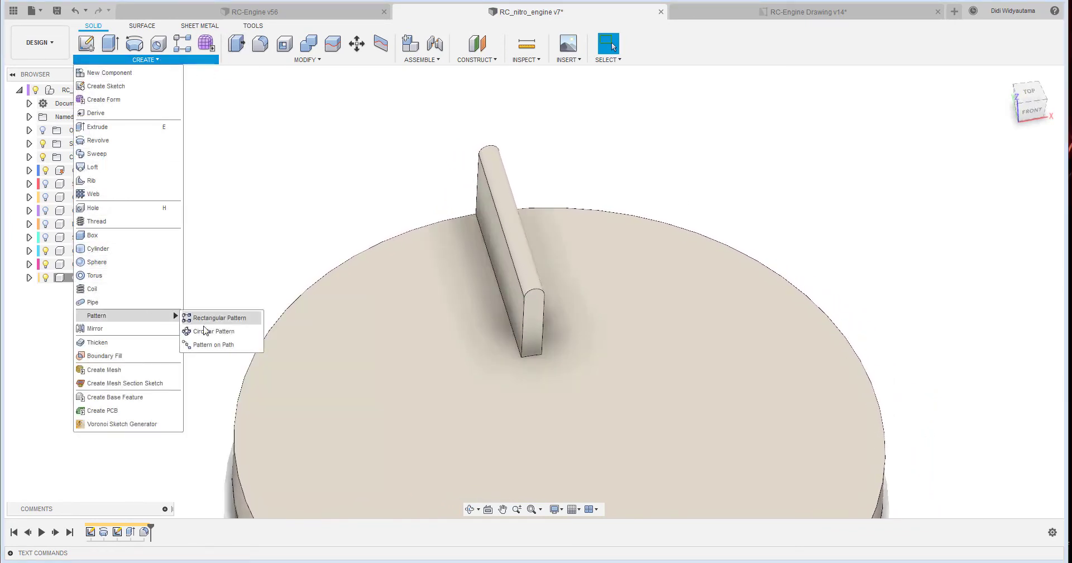
left_click(206, 330)
left_click(1027, 160)
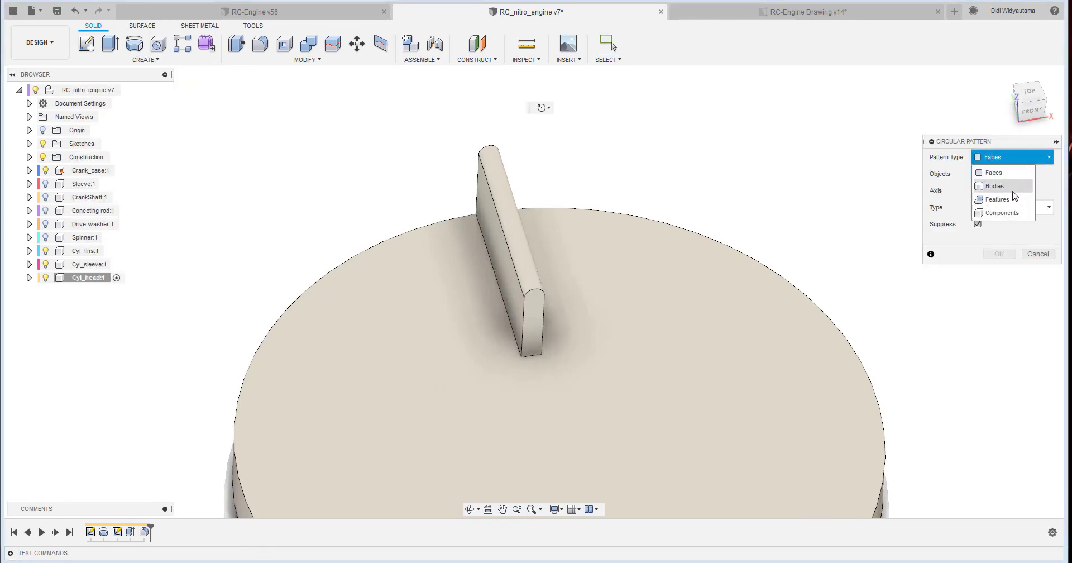
left_click(997, 189)
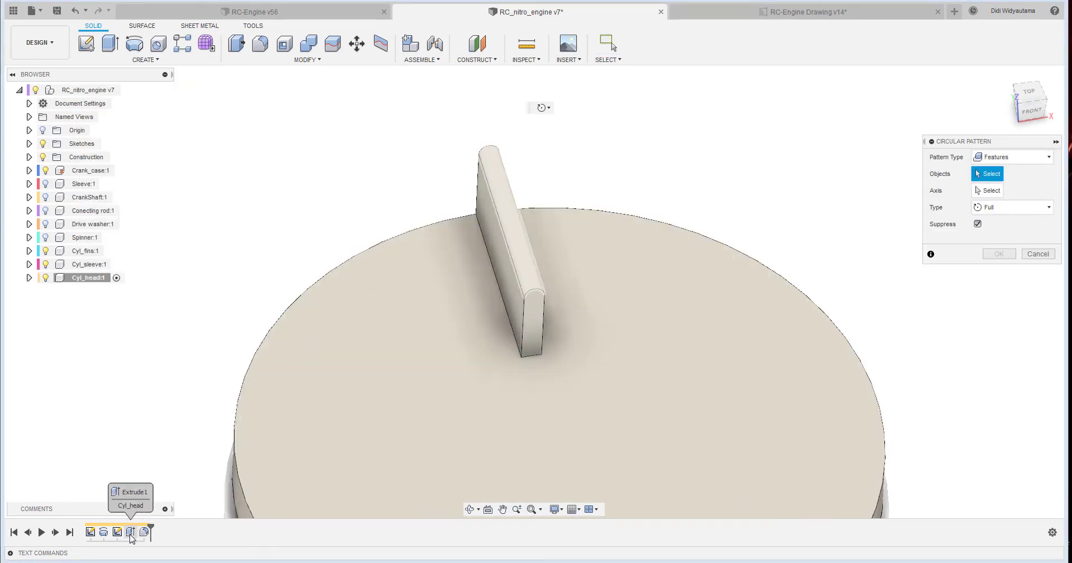
left_click(131, 534)
left_click(143, 535)
left_click(997, 191)
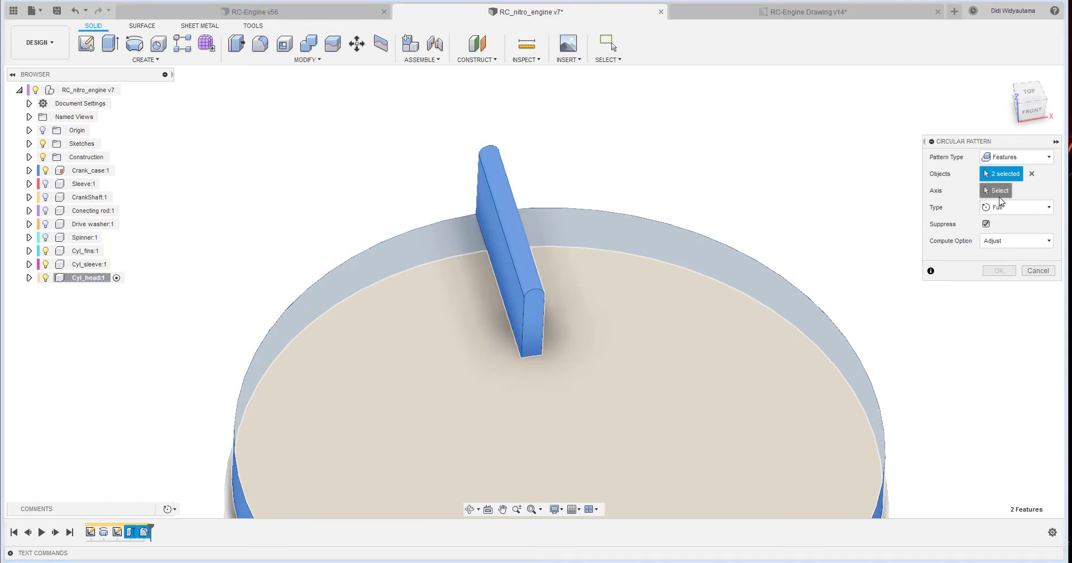
middle_click_drag(809, 279, 813, 195, "shift")
left_click(862, 412)
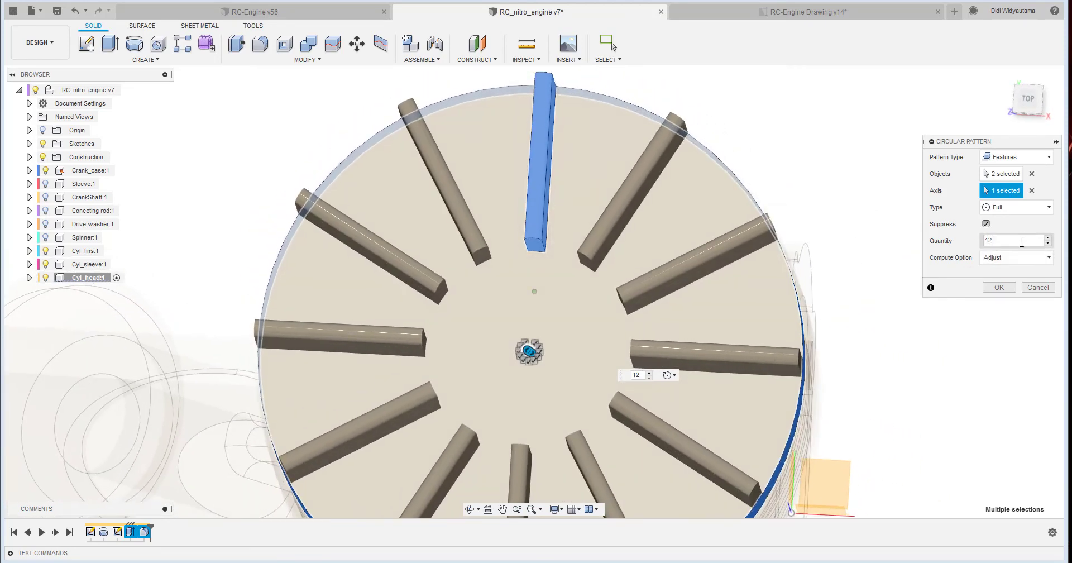
type("4")
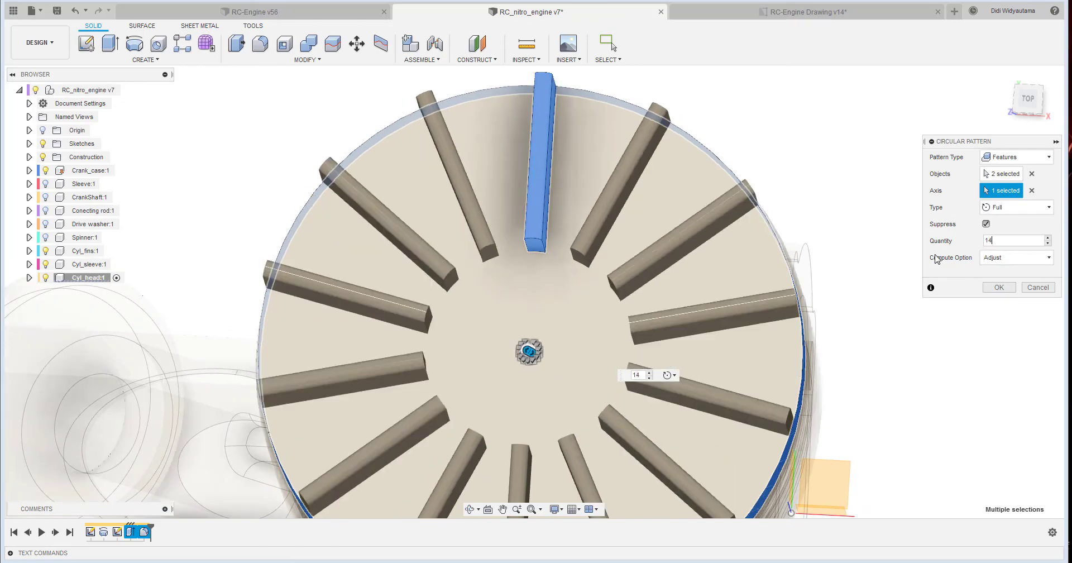
left_click(1010, 289)
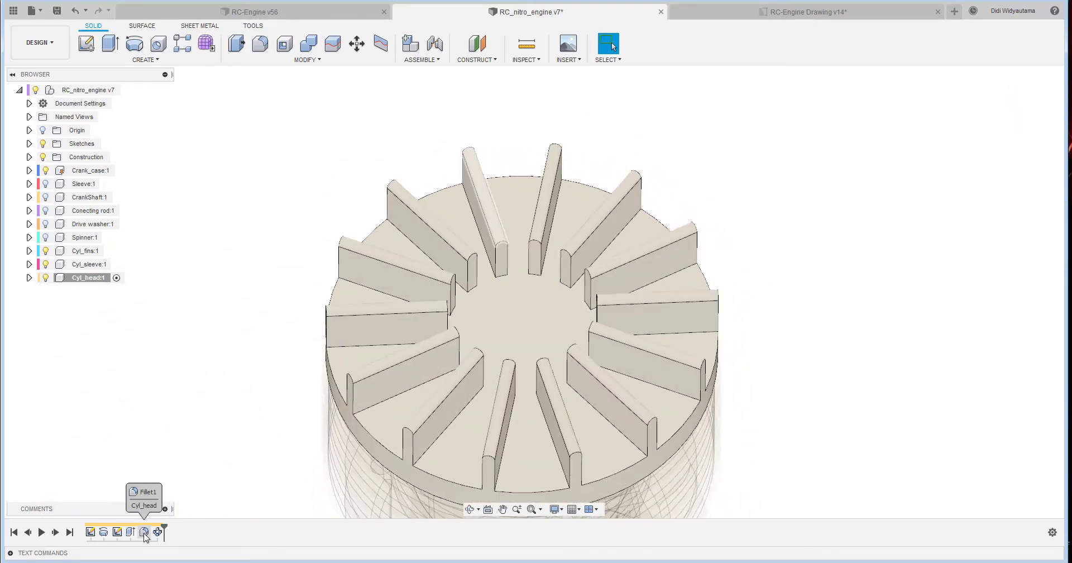
Roll the history back to before the fillet and chamfer the fin's outer top edge with an equal distance of 5 mm.
left_click_drag(144, 532, 138, 532)
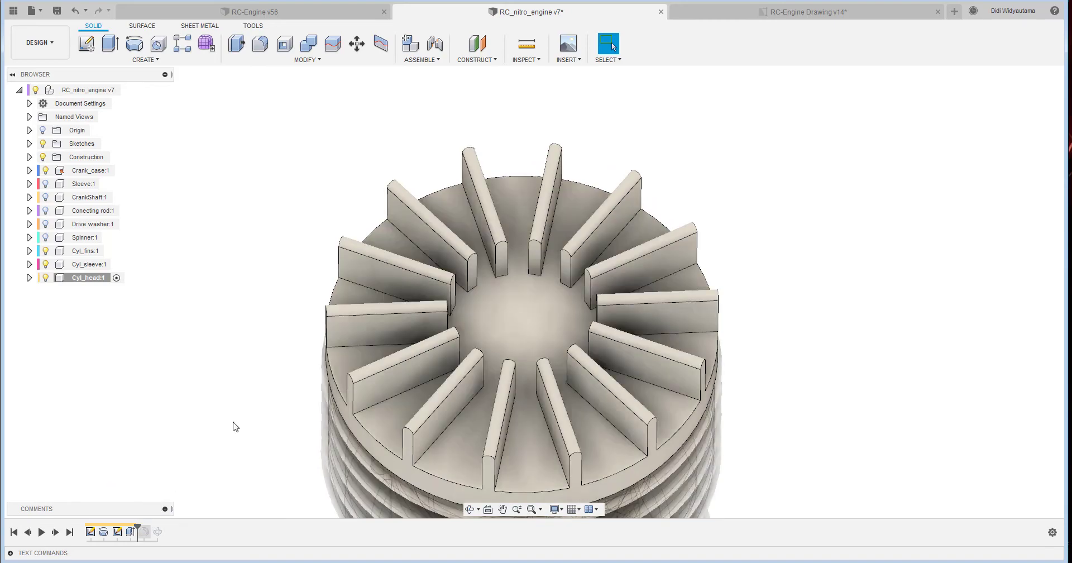
left_click(258, 62)
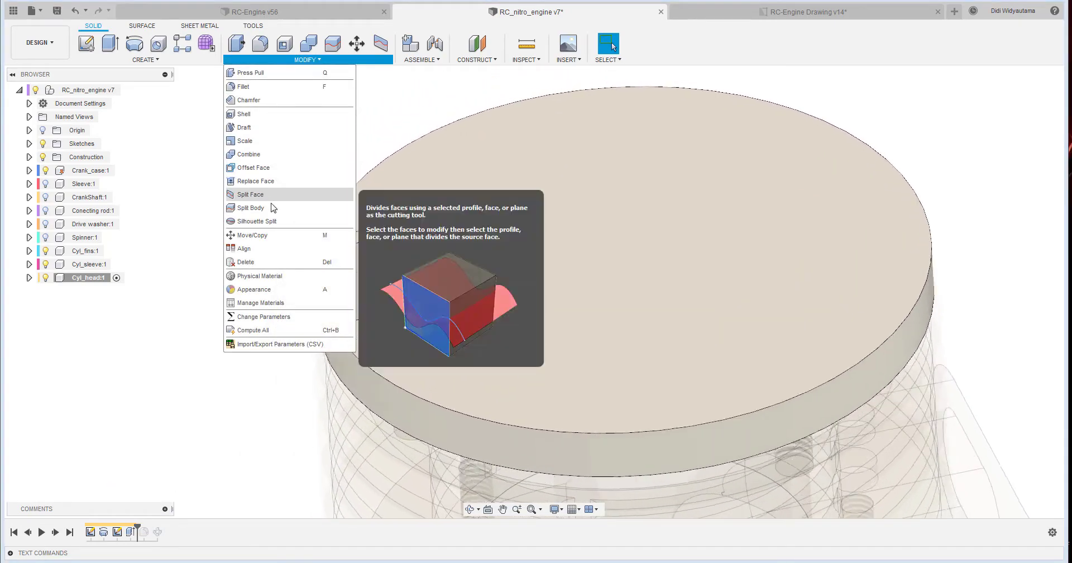
left_click(249, 100)
left_click(320, 246)
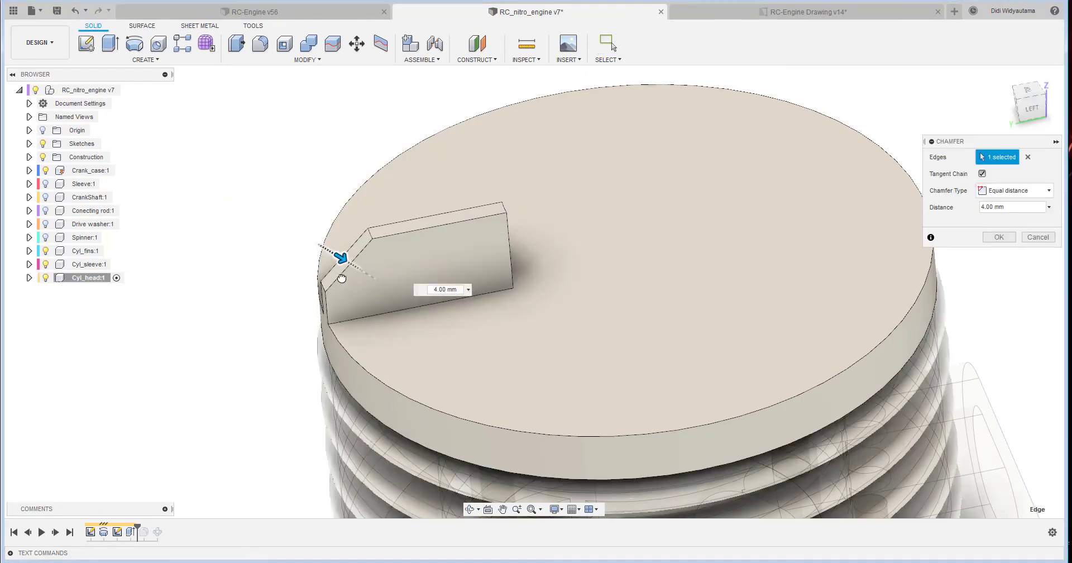
left_click_drag(342, 278, 343, 279)
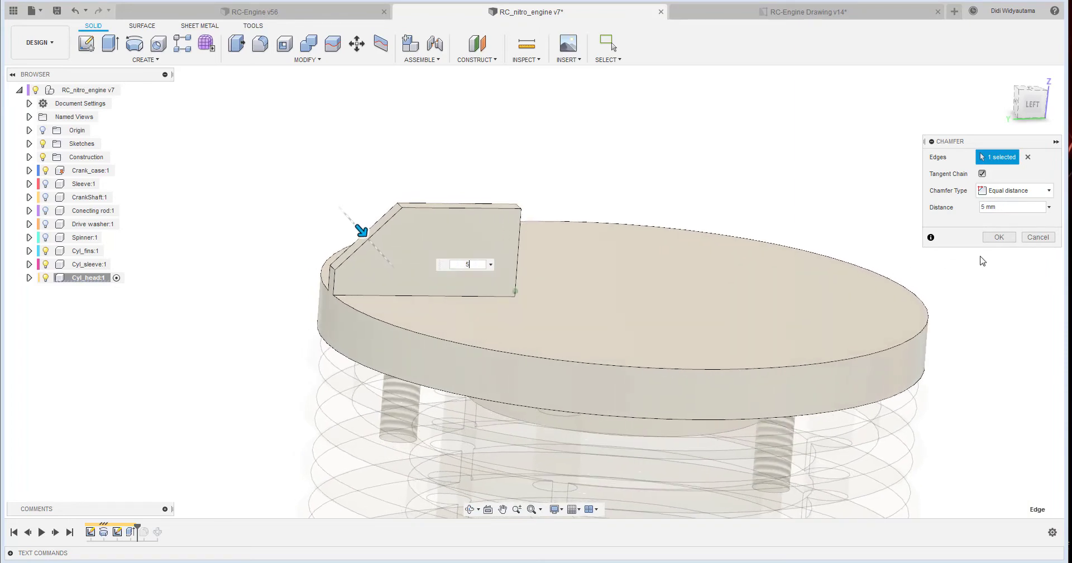
left_click(998, 238)
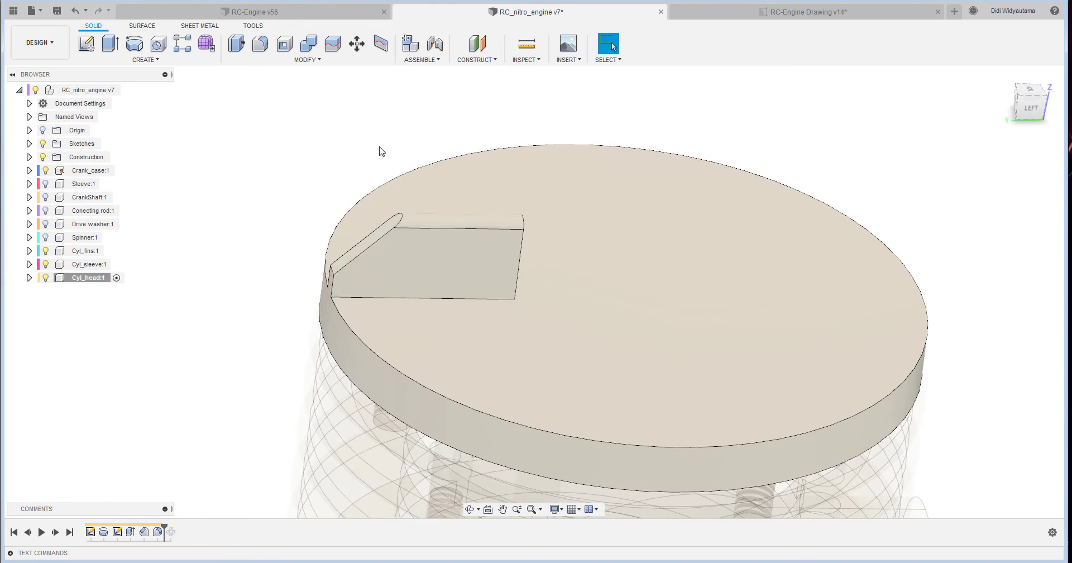
Extend the existing 0.75 mm fin fillet to include the sloping edges of the chamfer.
left_click(267, 53)
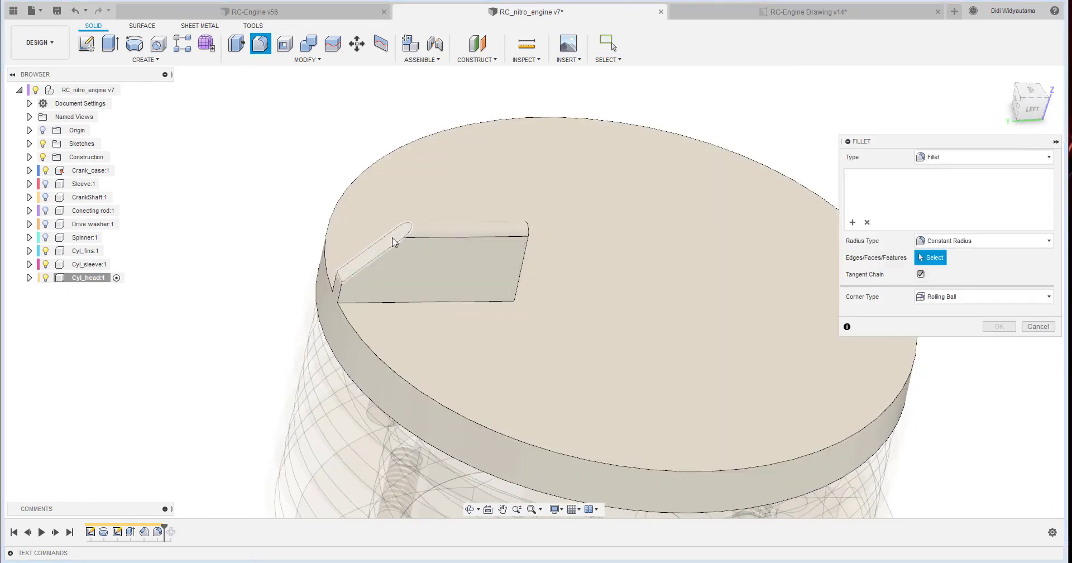
key("Escape")
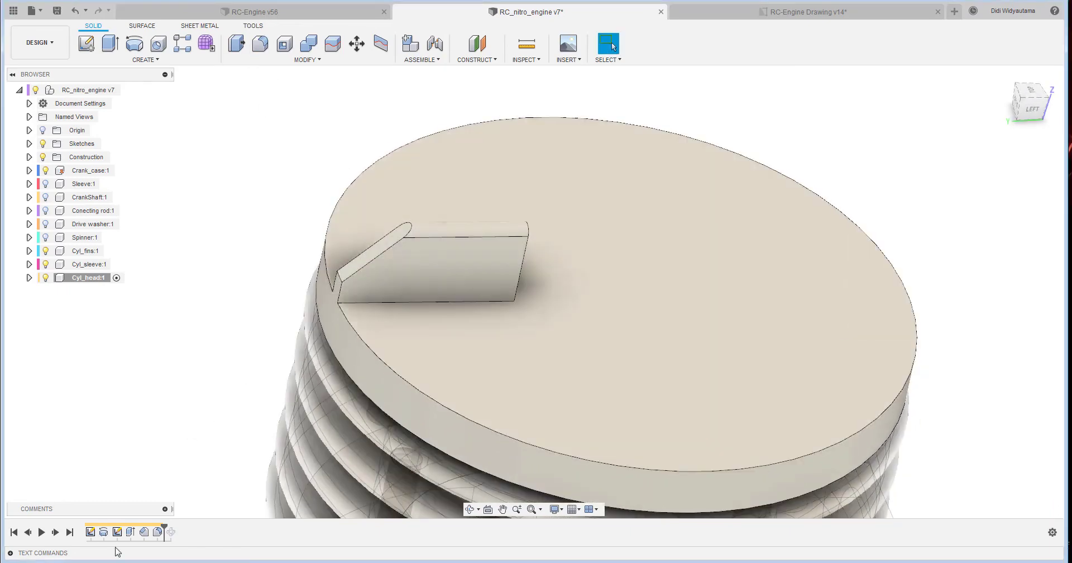
double_click(157, 534)
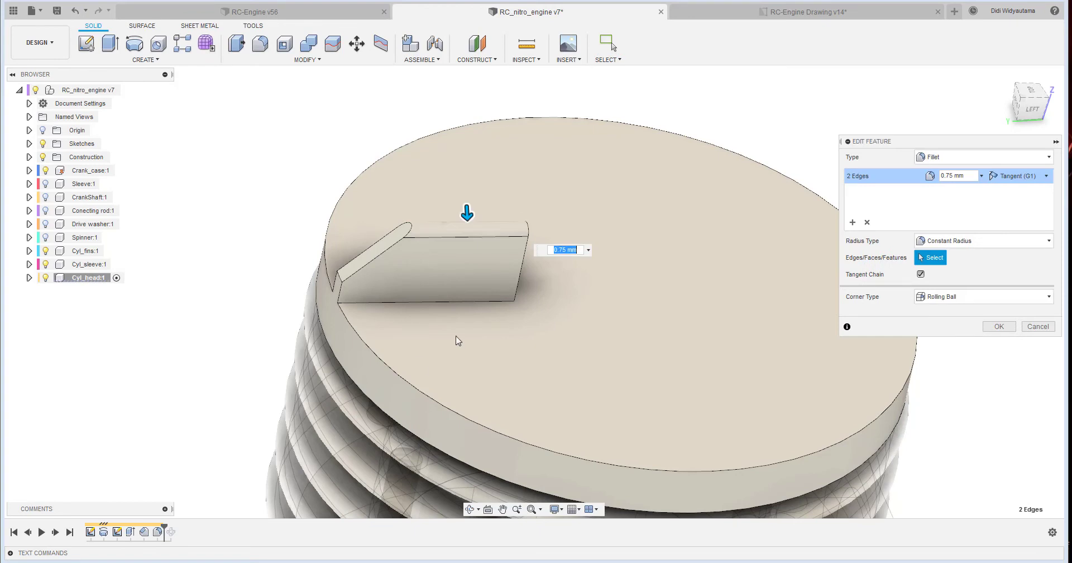
left_click(406, 233)
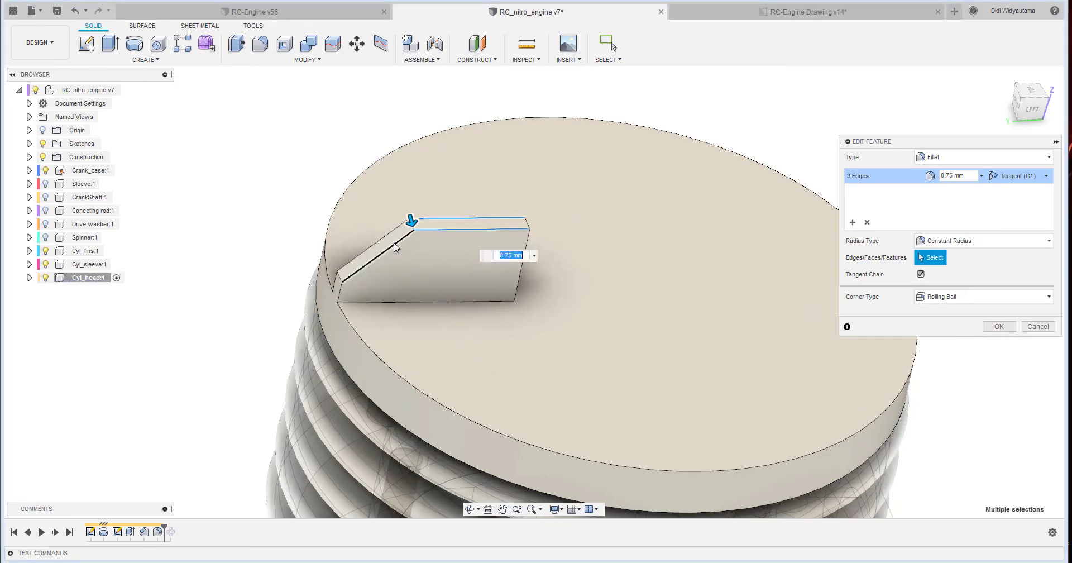
left_click(441, 225)
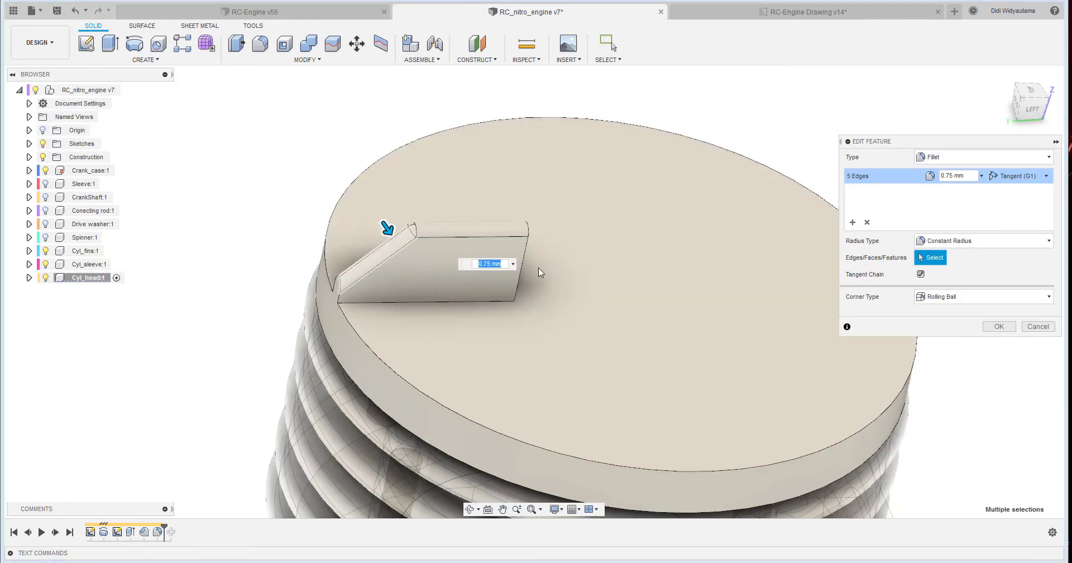
left_click(999, 326)
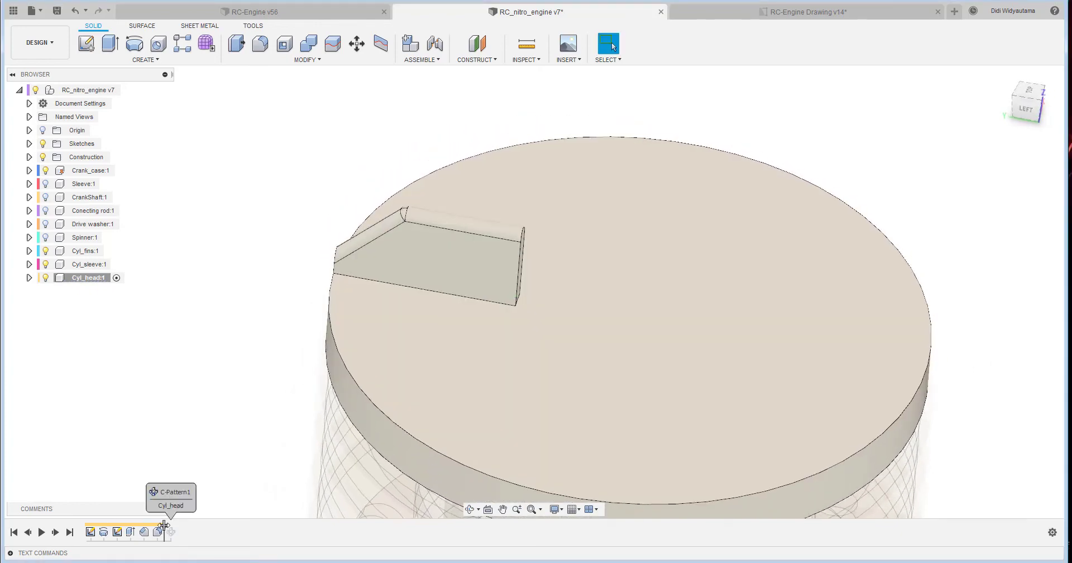
Roll the history forward past the circular pattern and add the chamfer to its patterned features.
left_click_drag(1026, 107, 923, 127)
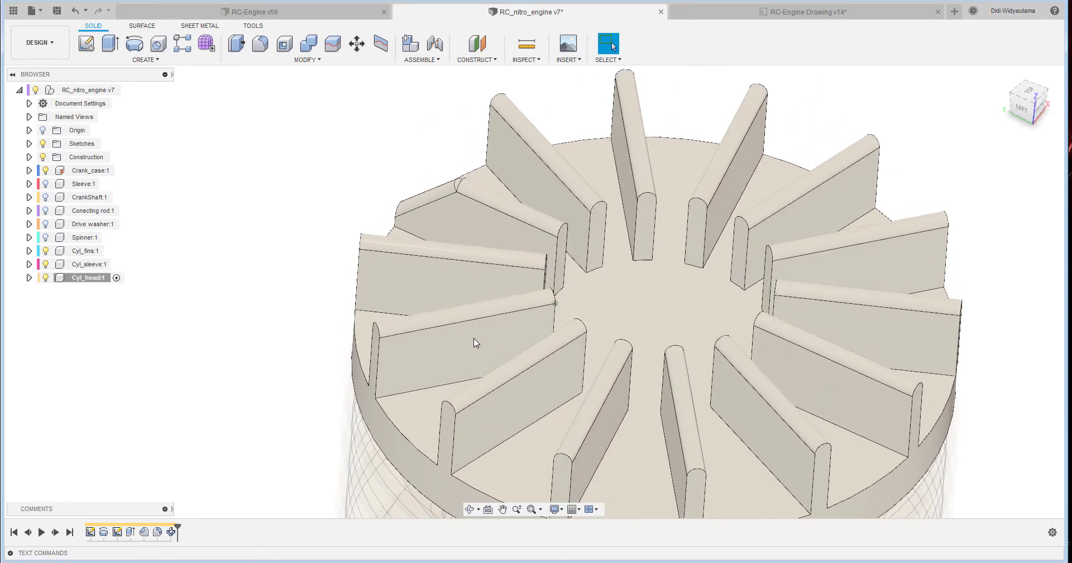
double_click(171, 532)
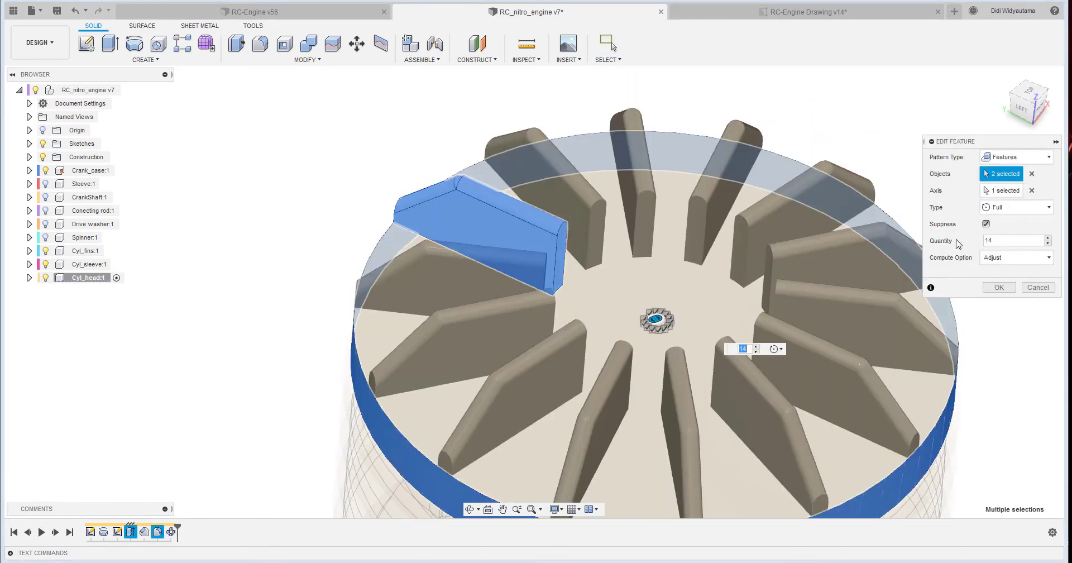
left_click(144, 533)
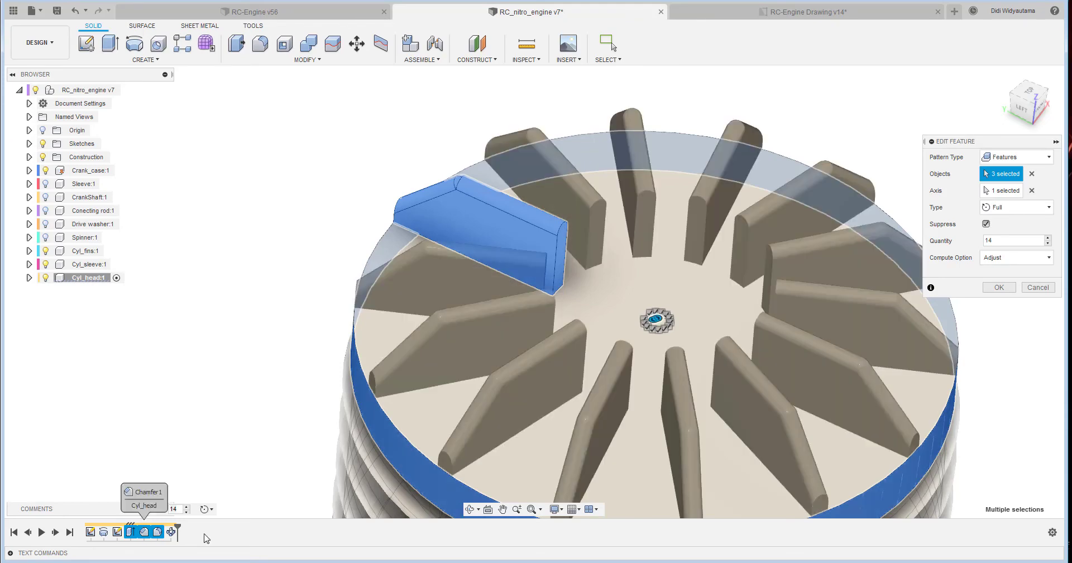
left_click(999, 289)
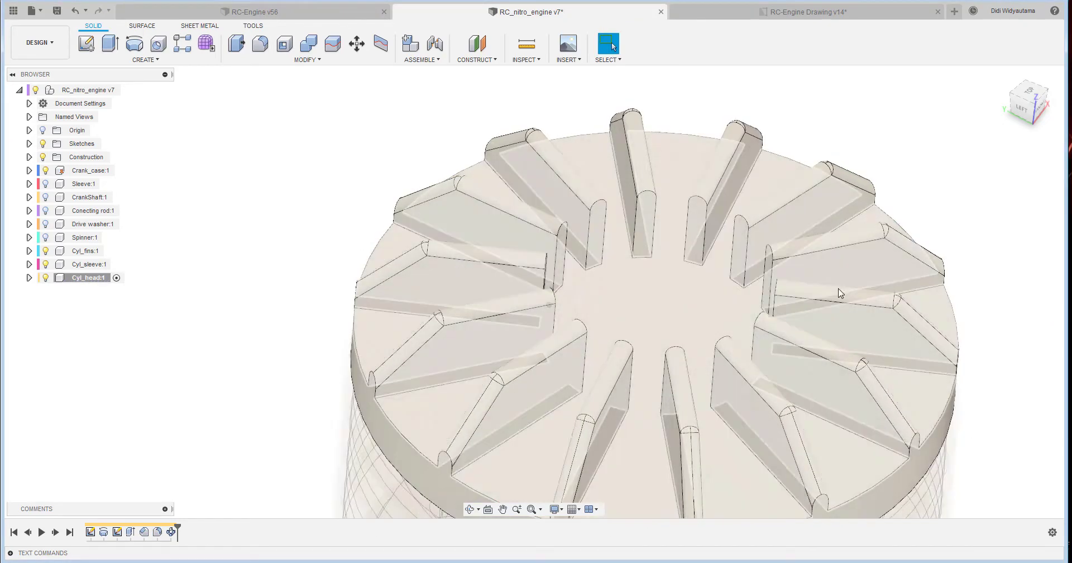
middle_click_drag(921, 374, 144, 53, "shift")
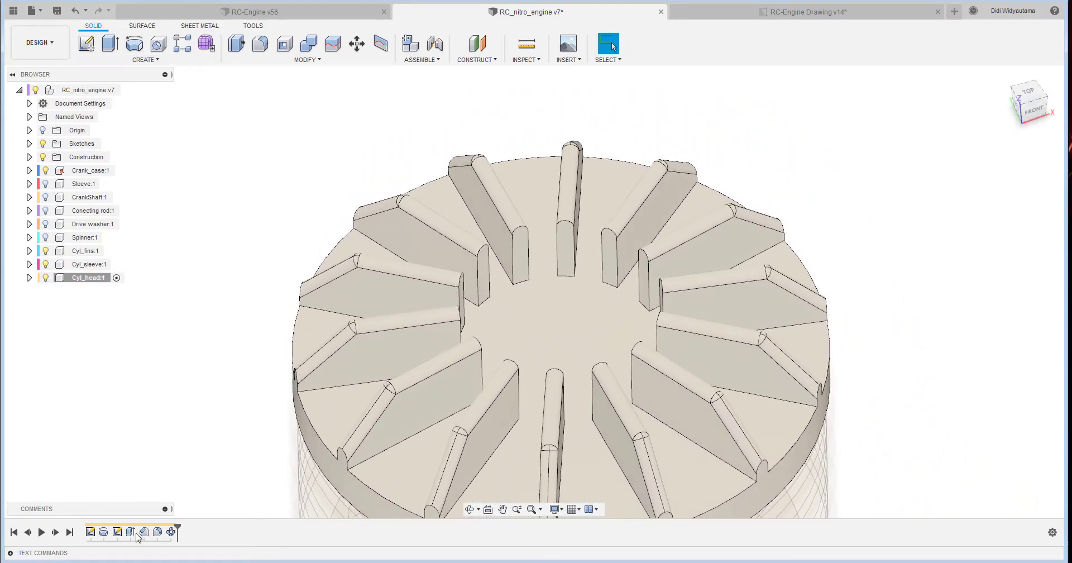
Check the fin sketch with the 18 mm circle and make it visible in the Cyl_head component.
double_click(117, 533)
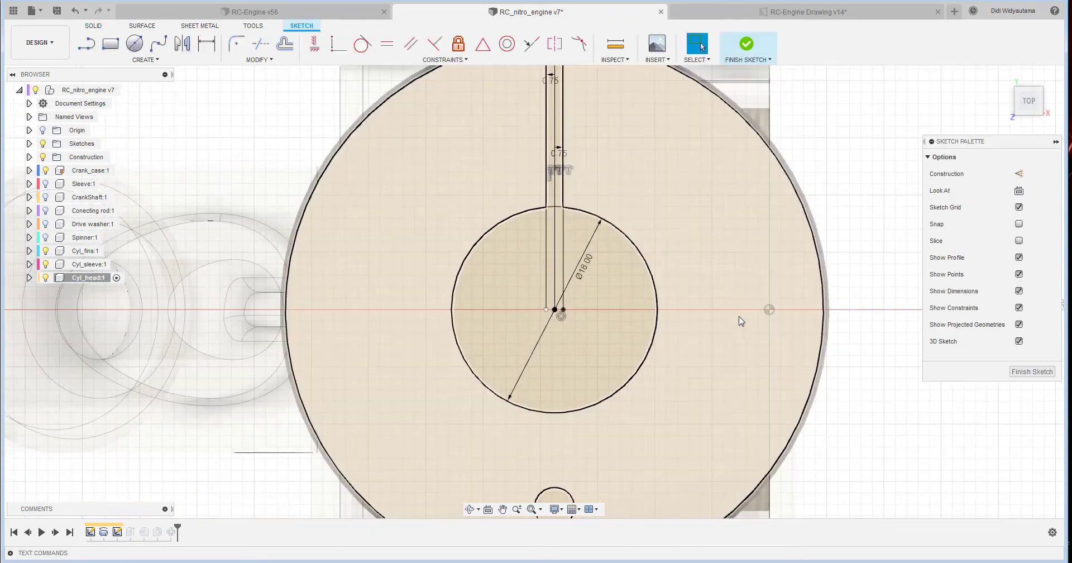
left_click(751, 53)
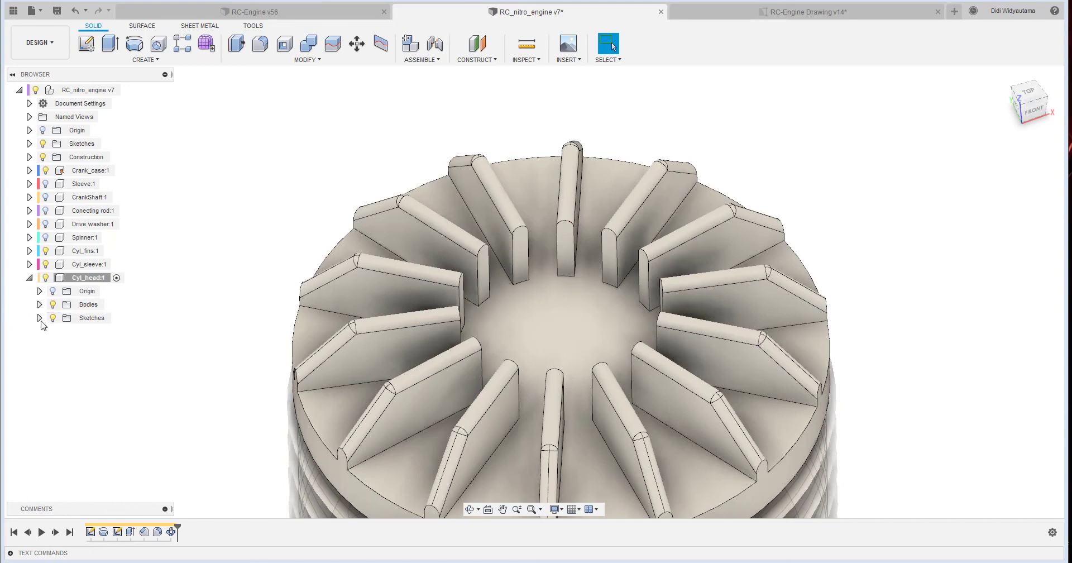
left_click(39, 317)
left_click(63, 345)
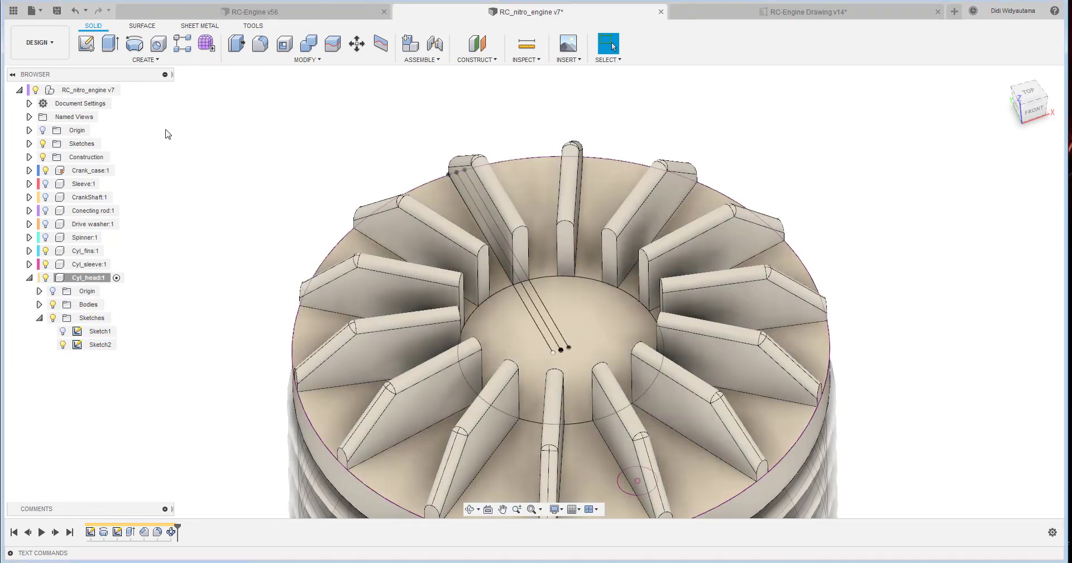
Cut the 18 mm circle profile 1.5 mm down into the top of the cylinder head.
left_click(110, 44)
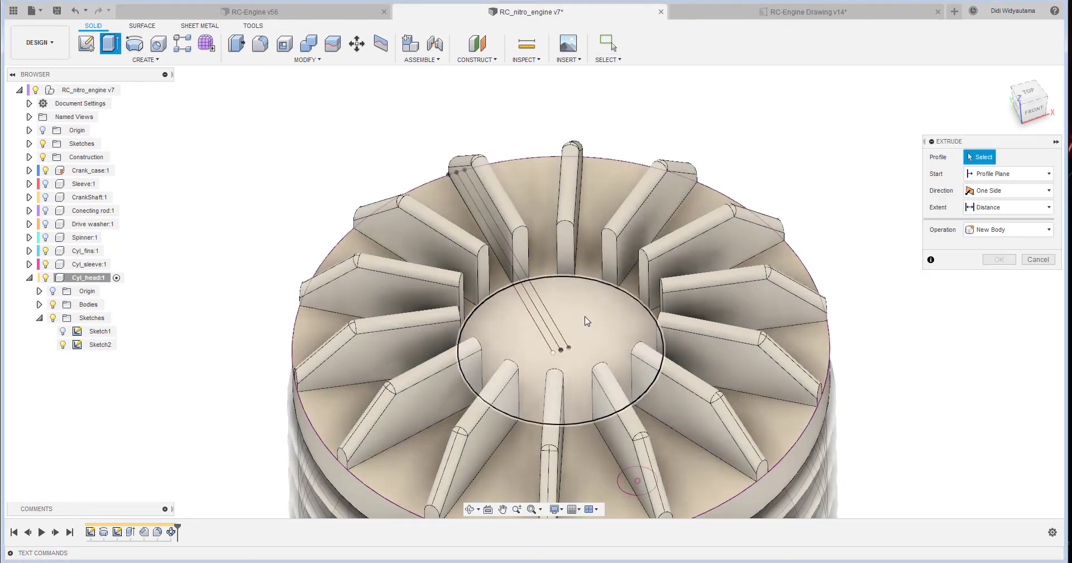
left_click(561, 334)
left_click_drag(563, 334, 562, 350)
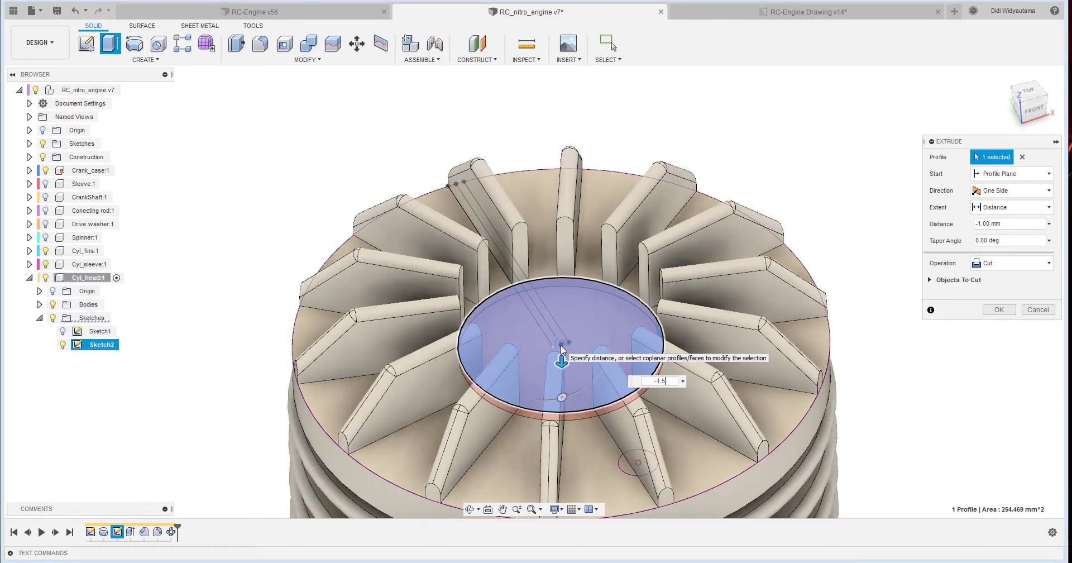
type("-1.5")
key("Return")
left_click(999, 309)
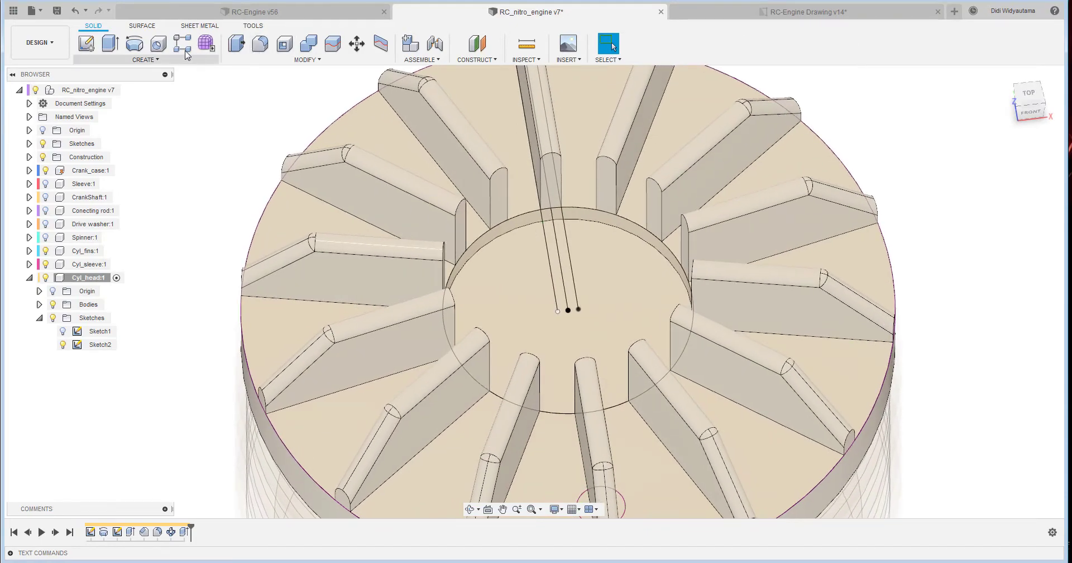
Place a tapped M6x1 ISO metric hole on the centre point of the cylinder head recess with a 7 mm depth.
left_click(158, 43)
left_click(568, 310)
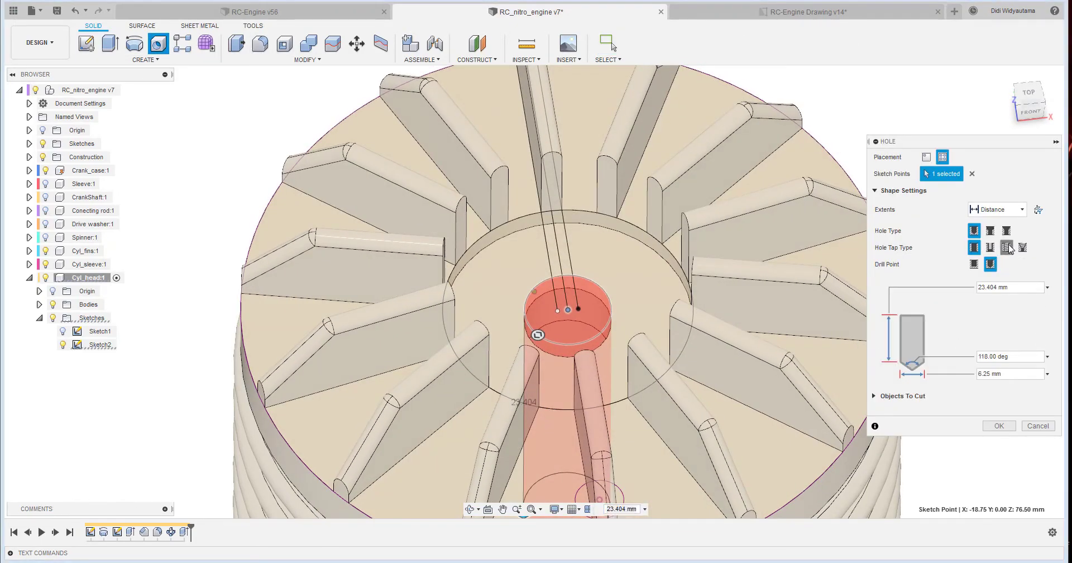
left_click(1006, 248)
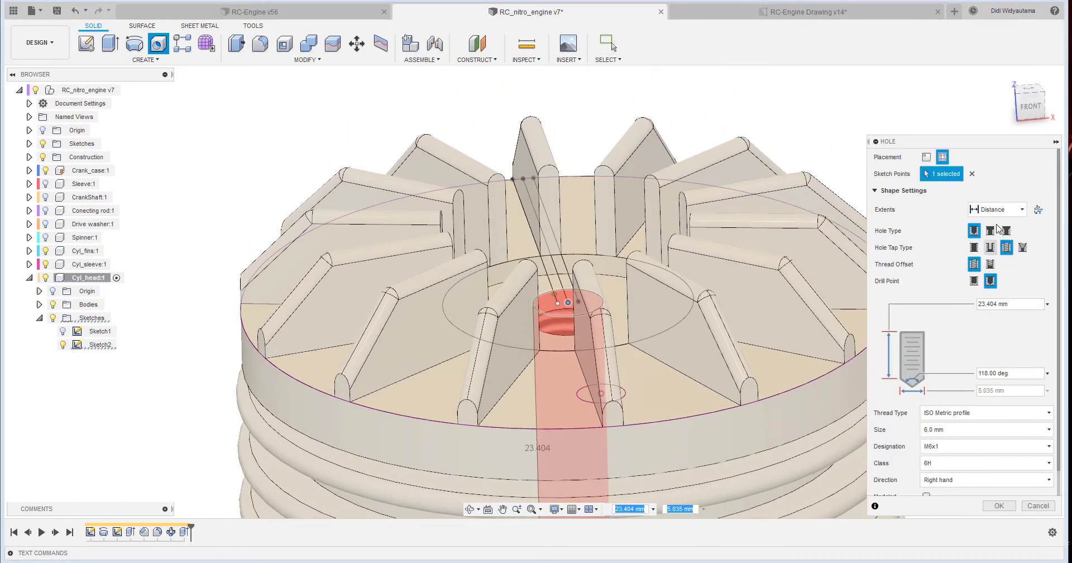
left_click(1005, 211)
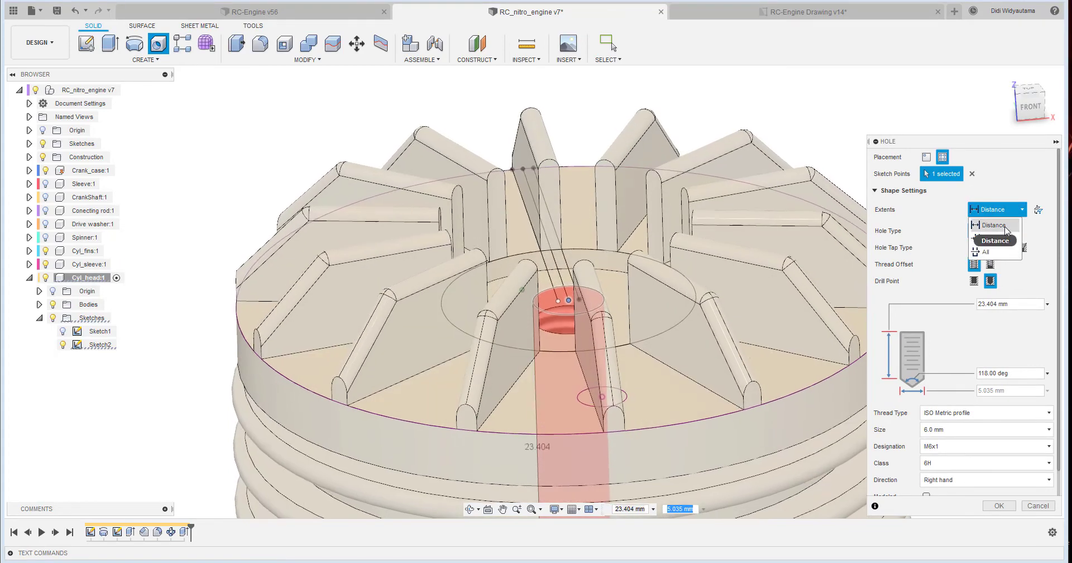
left_click(1004, 228)
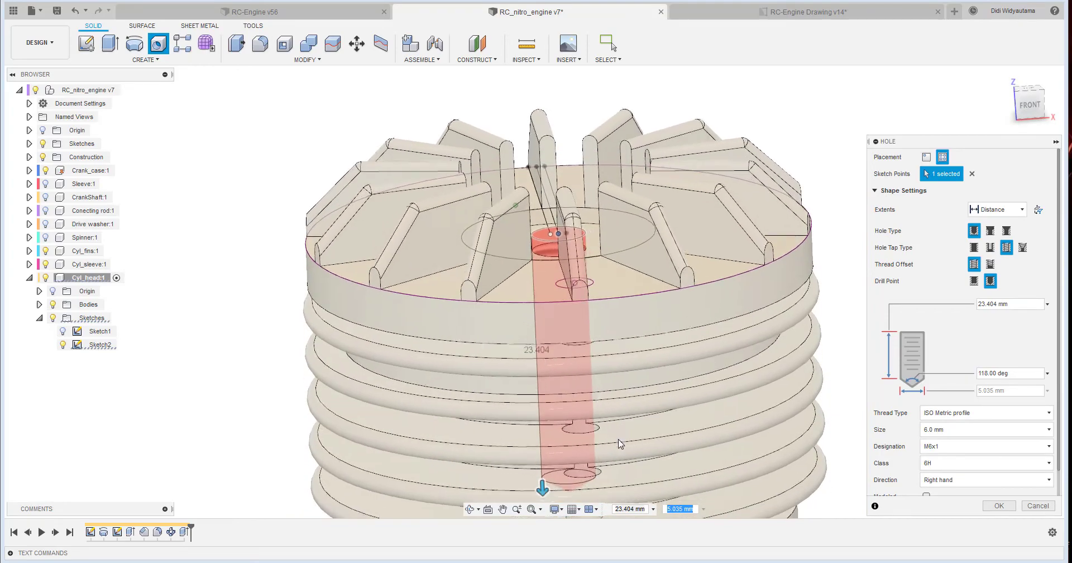
left_click_drag(539, 446, 542, 267)
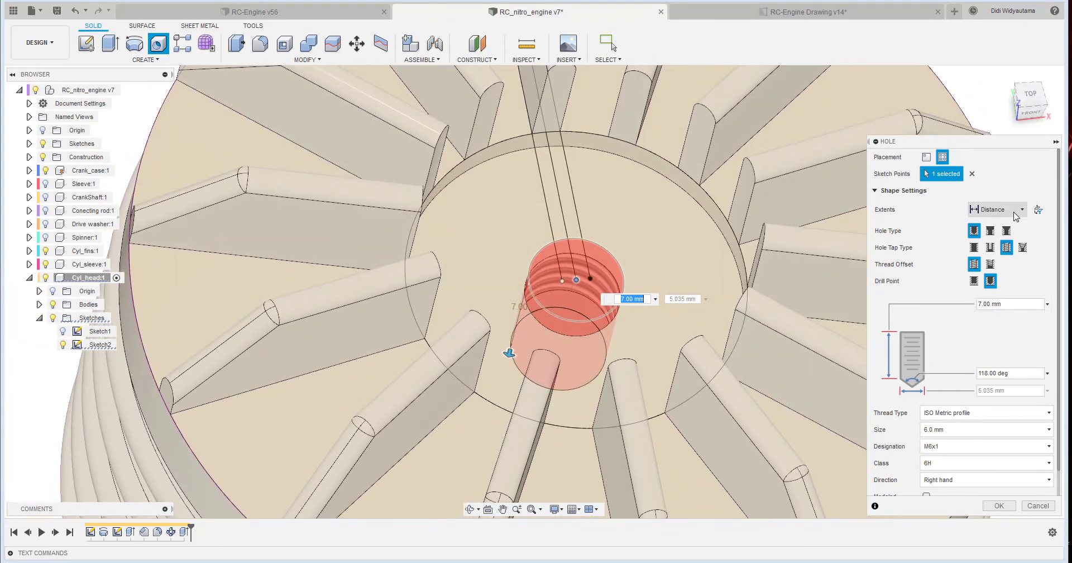
Extend the threaded hole through all and create it, cutting only the Cyl_head body.
left_click(999, 254)
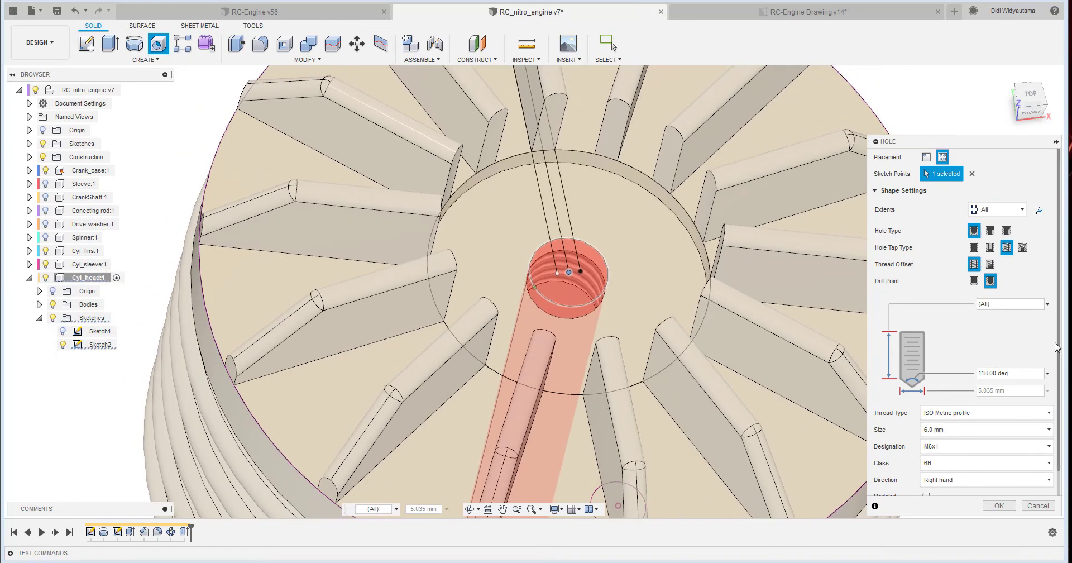
scroll(1055, 395, "down", 2)
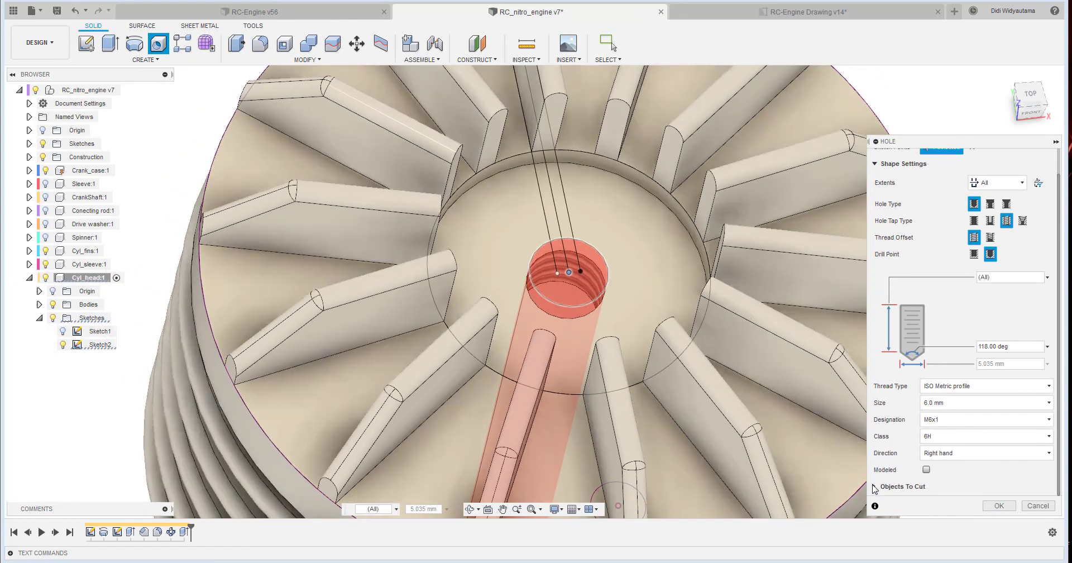
scroll(953, 463, "down", 2)
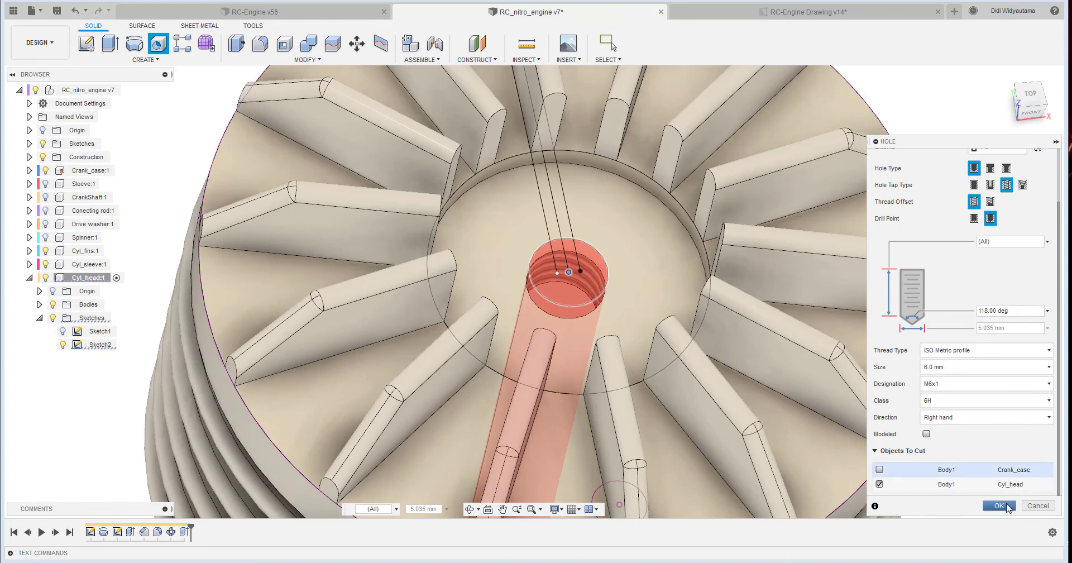
left_click(998, 506)
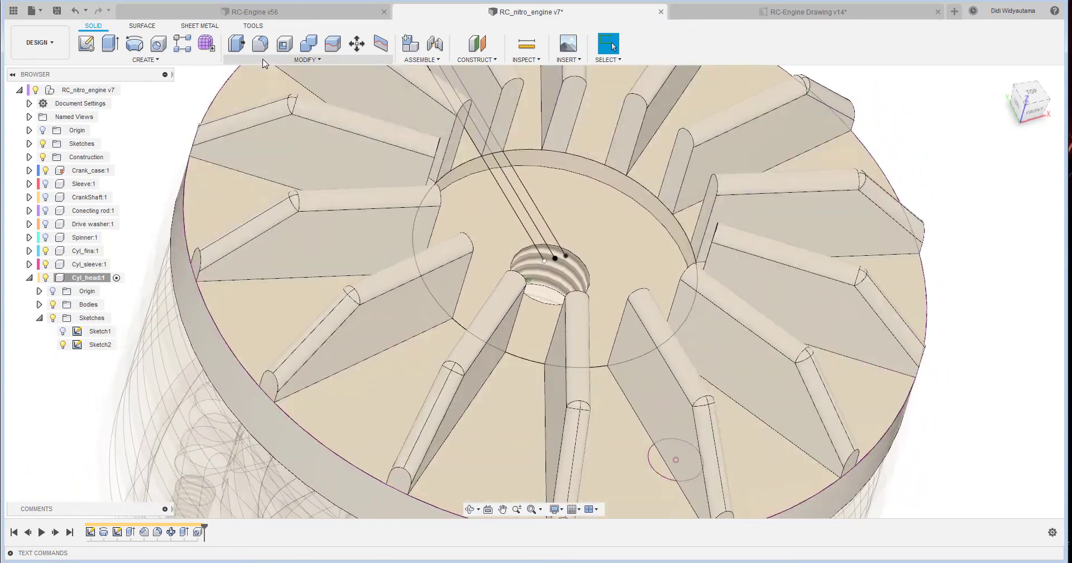
Create a construction plane offset 7 mm above the cylinder head's top face, using the Sketch2 profile.
left_click(264, 62)
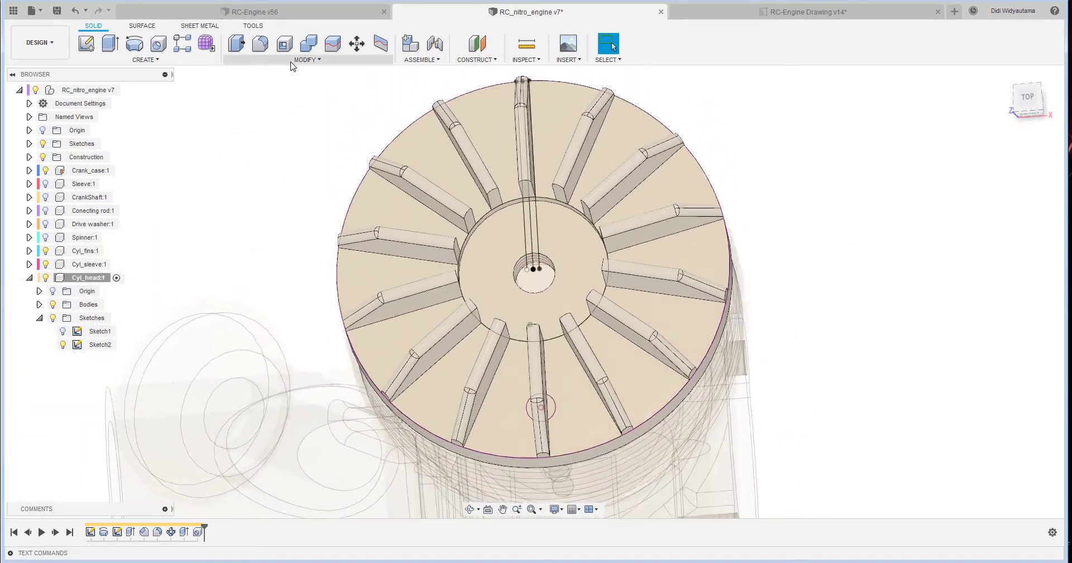
left_click(474, 60)
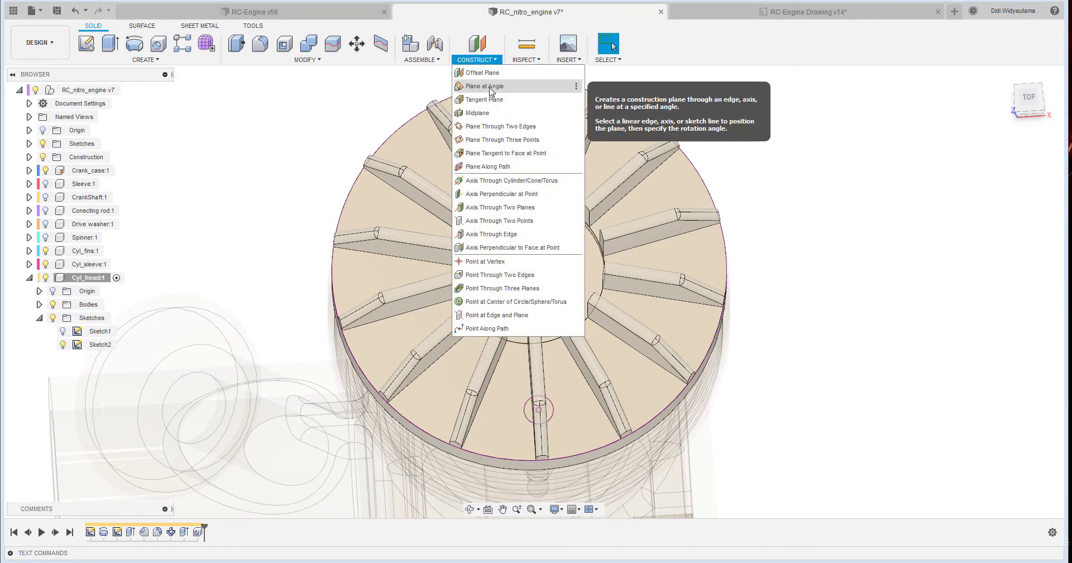
left_click(484, 77)
middle_click_drag(647, 236, 655, 369, "shift")
left_click(656, 370)
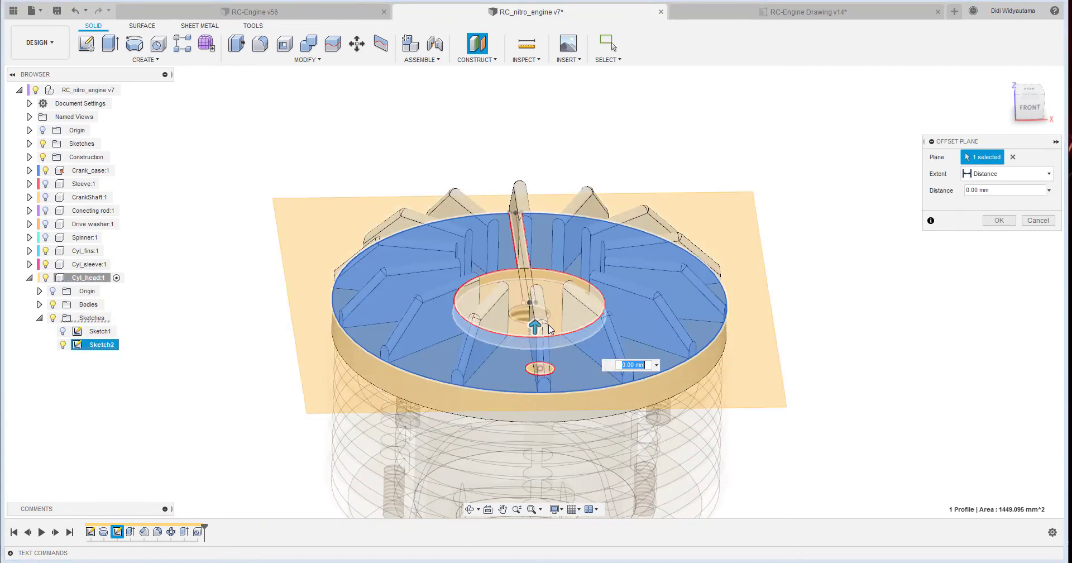
left_click_drag(538, 327, 532, 276)
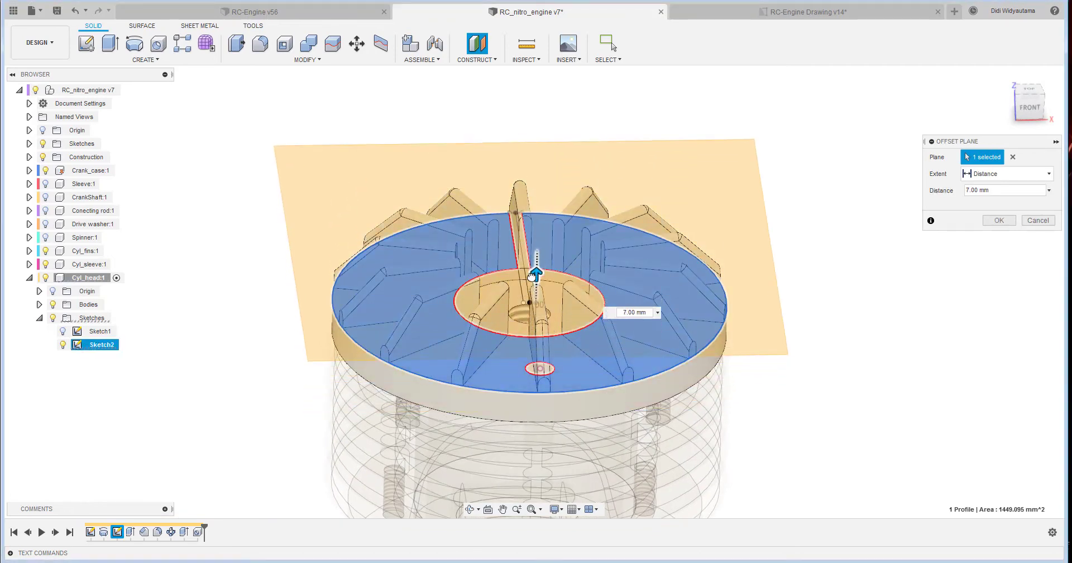
middle_click_drag(701, 325, 698, 254, "shift")
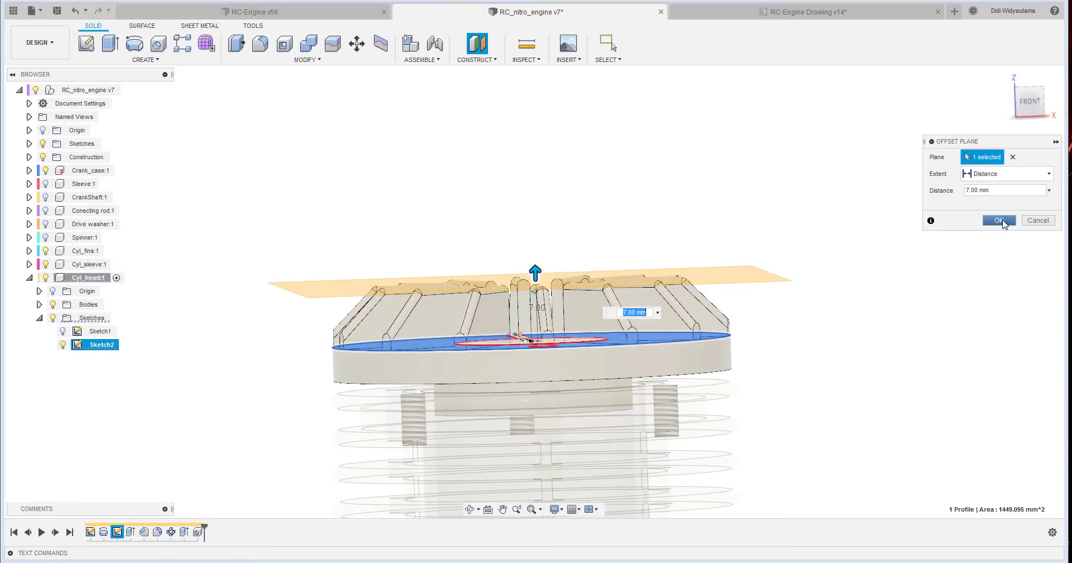
left_click(1000, 220)
Place a counterbore hole through all on the offset plane and limit its cut to the Cyl_head body.
middle_click_drag(749, 218, 278, 162, "shift")
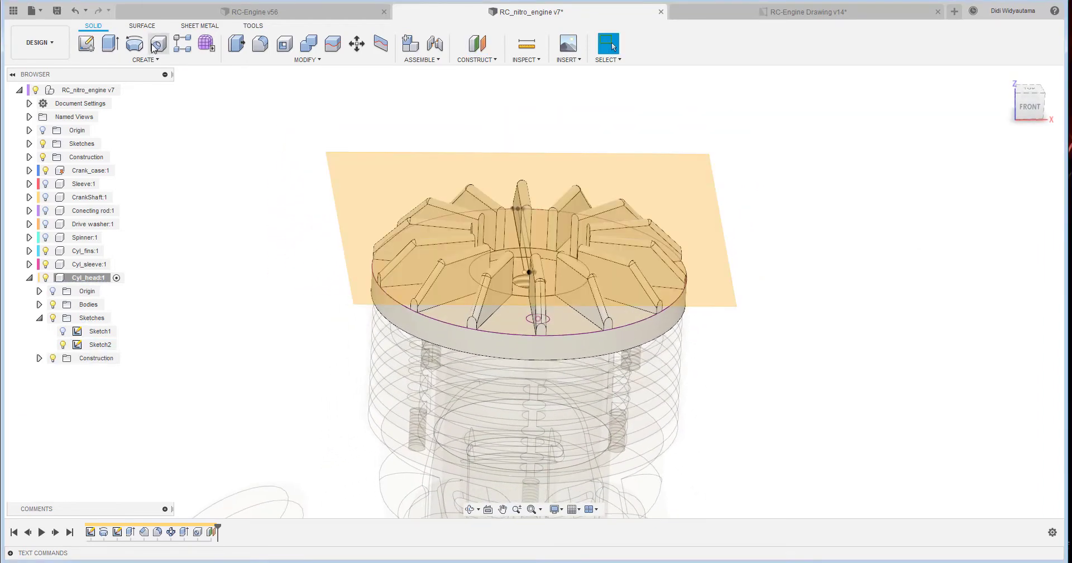
key("h")
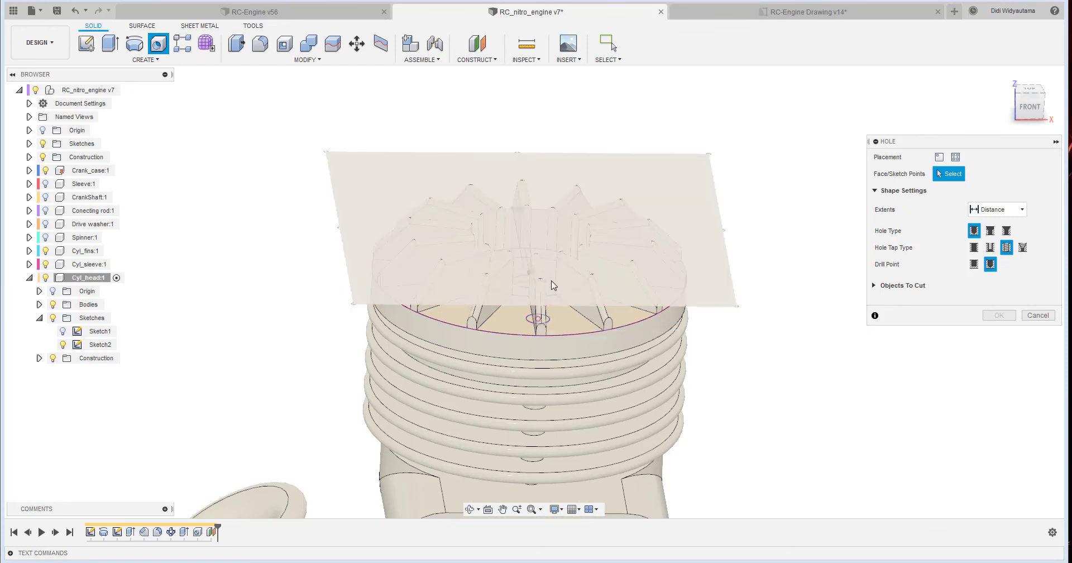
left_click(569, 266)
middle_click_drag(644, 341, 782, 319, "shift")
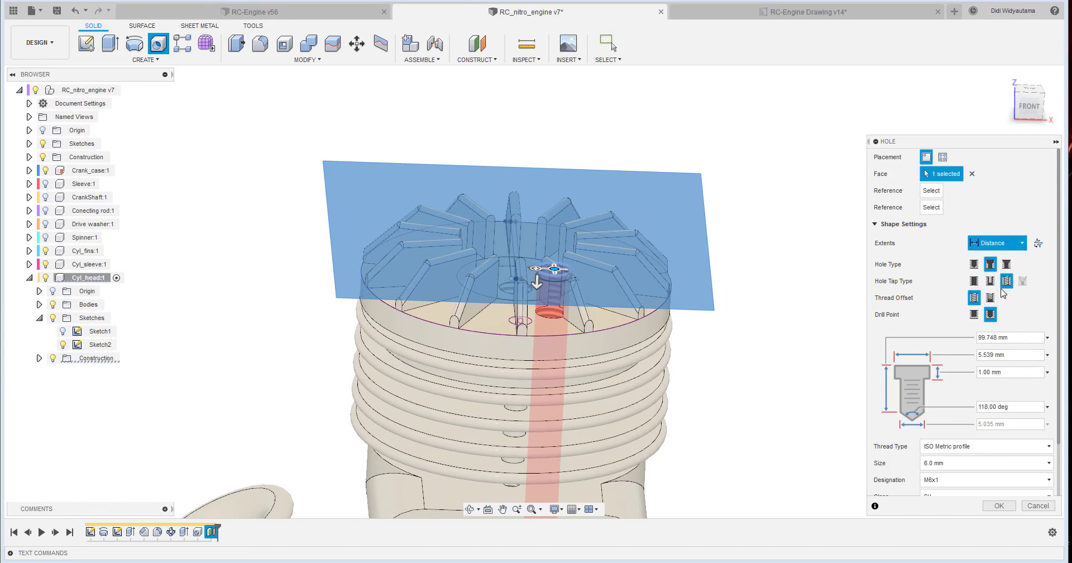
scroll(877, 483, "down", 2)
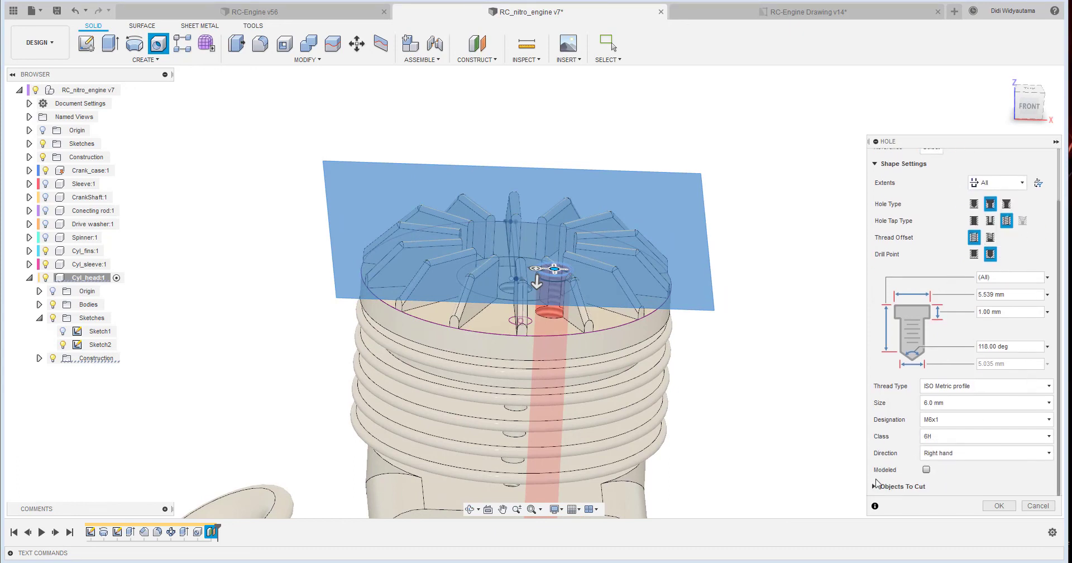
scroll(921, 488, "down", 2)
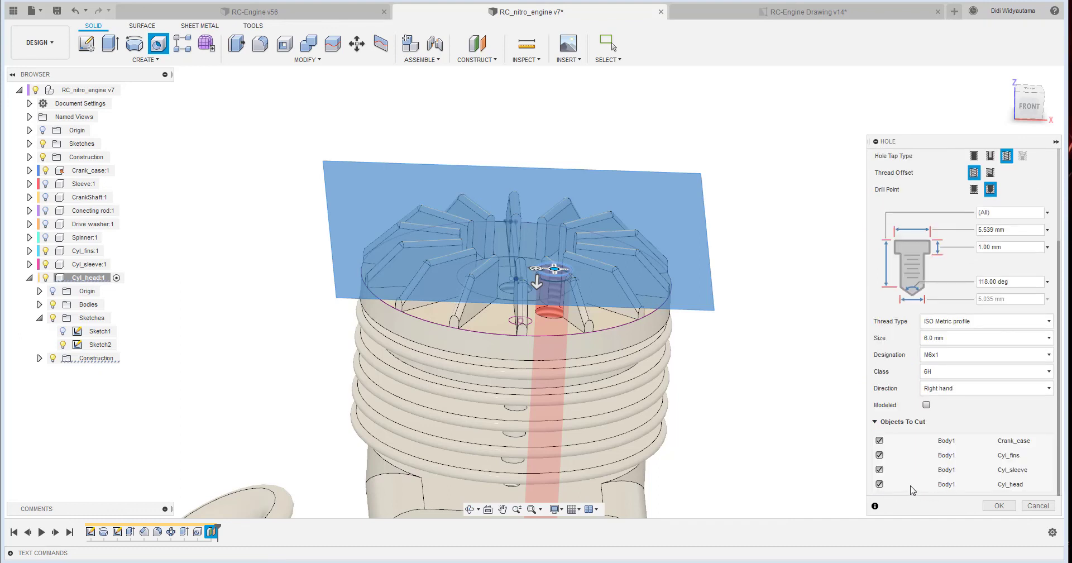
left_click(879, 440)
left_click(880, 455)
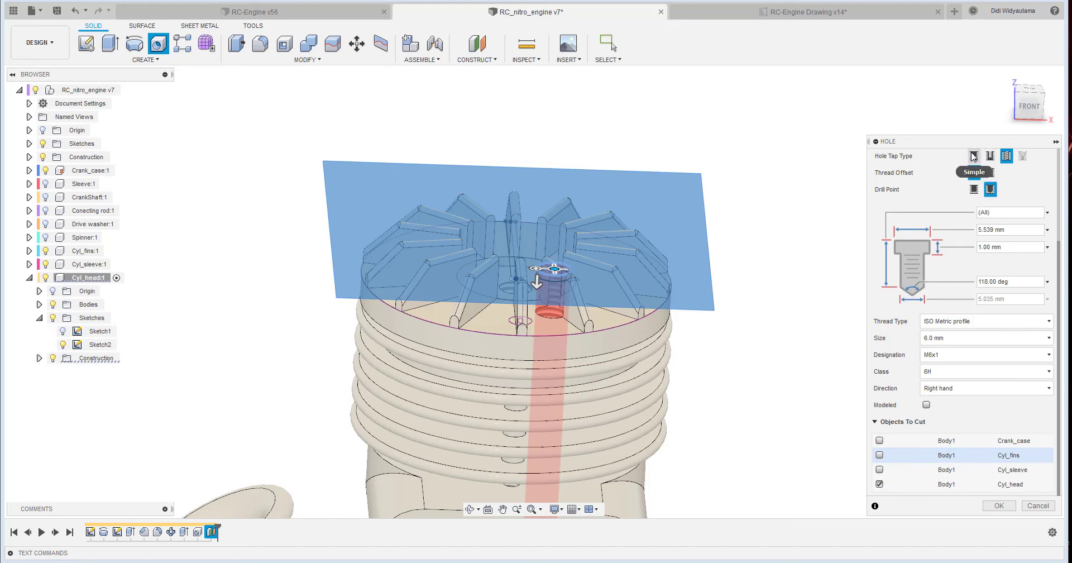
Size the hole for an M3 socket head cap screw, switch it to simple, and set counterbore depth 8.5 mm and hole diameter 3.5 mm.
left_click(992, 156)
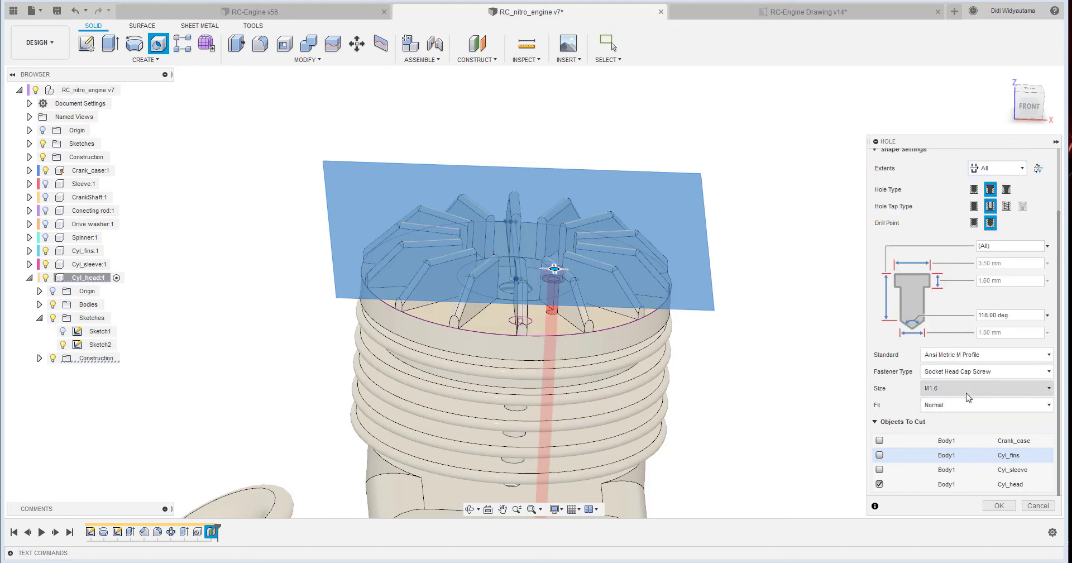
left_click(969, 389)
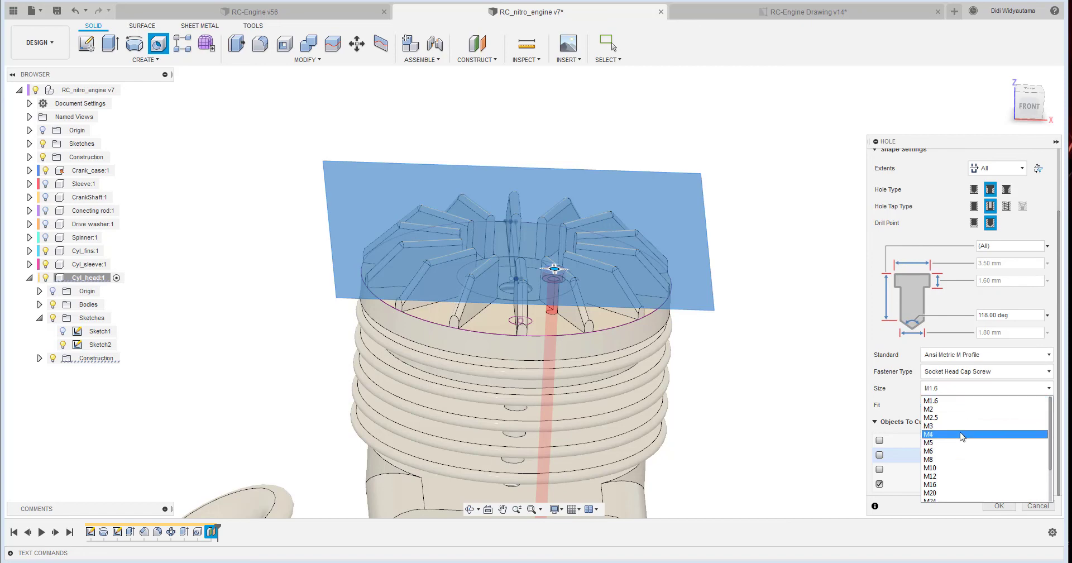
left_click(966, 428)
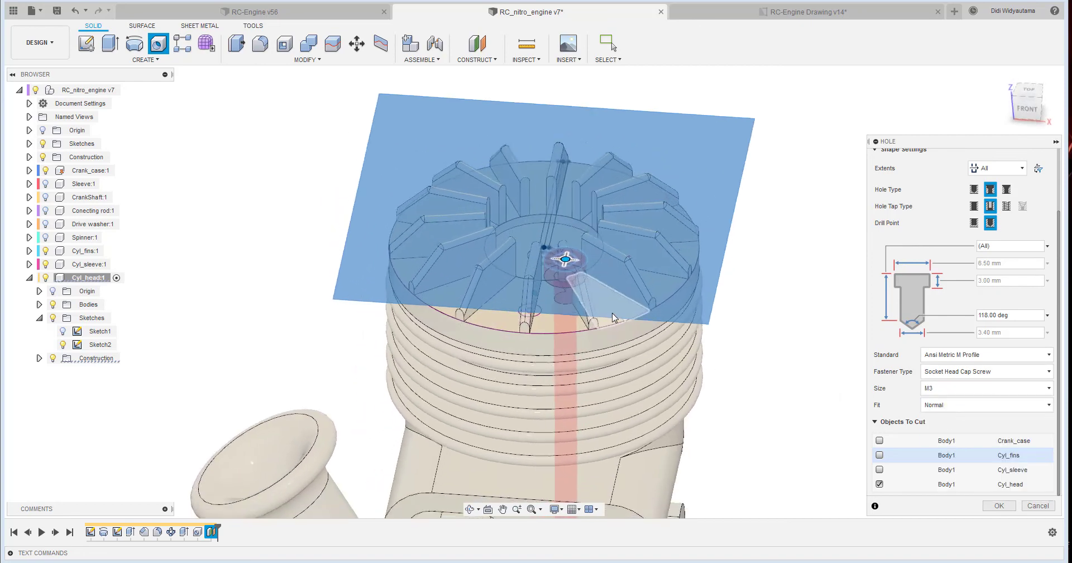
left_click(975, 207)
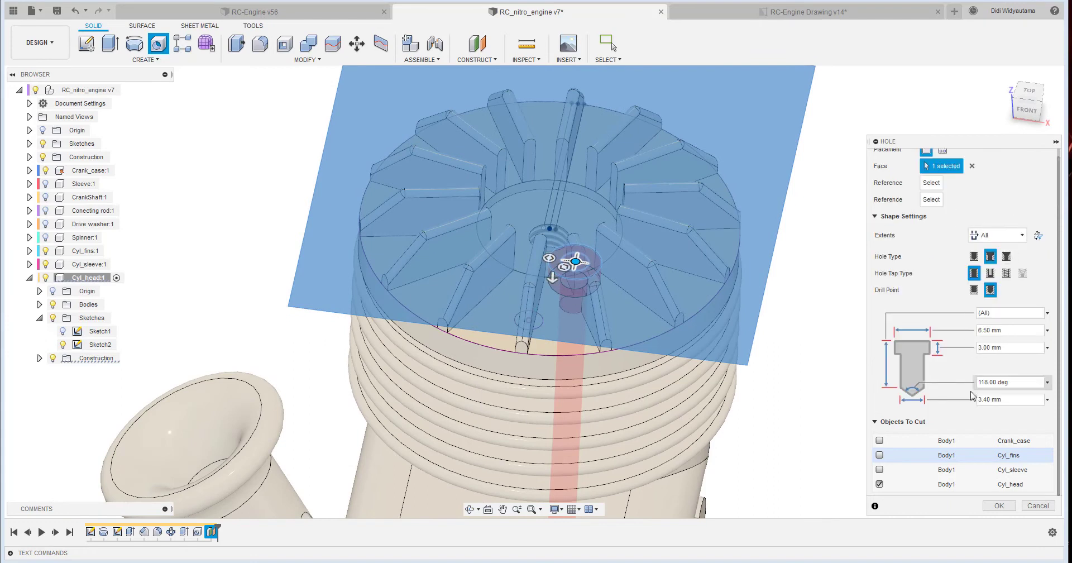
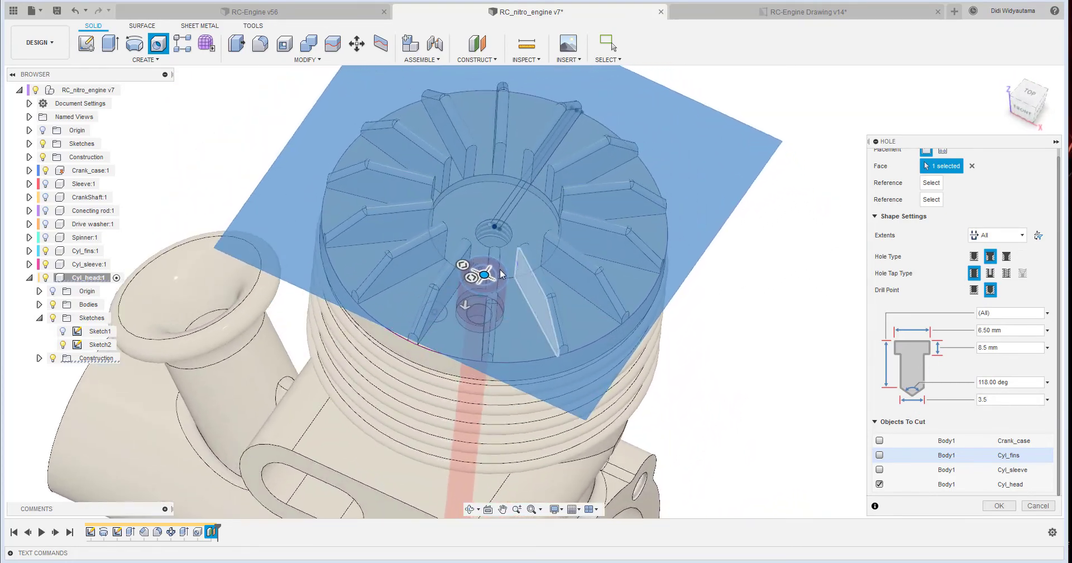
Position the counterbore hole roughly over the small sketch circle near the head's rim and create it.
left_click(438, 309)
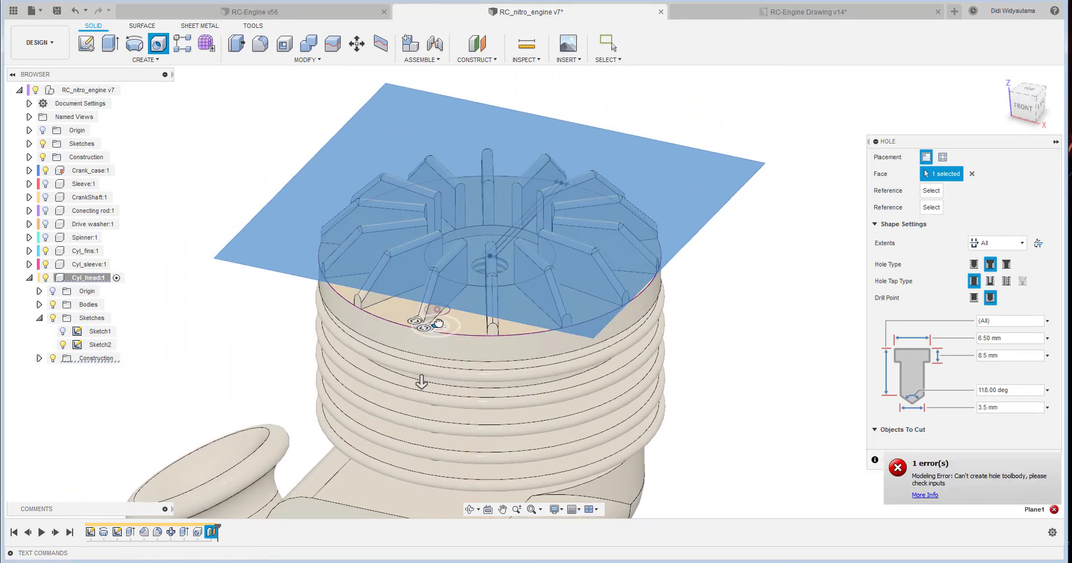
mouse_move(444, 281)
left_mouse_down()
mouse_move(446, 246)
mouse_move(429, 236)
mouse_move(435, 247)
left_mouse_up()
mouse_move(500, 263)
middle_mouse_down("shift")
mouse_move(519, 263)
mouse_move(550, 237)
middle_mouse_up("shift")
scroll(484, 257, "up", 4)
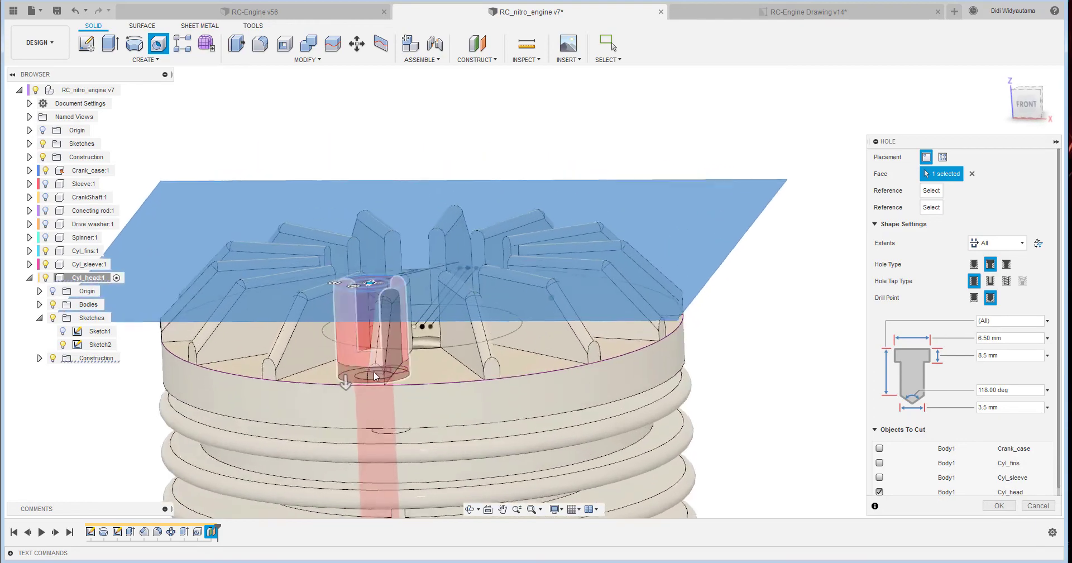
middle_click_drag(446, 383, 447, 428, "shift")
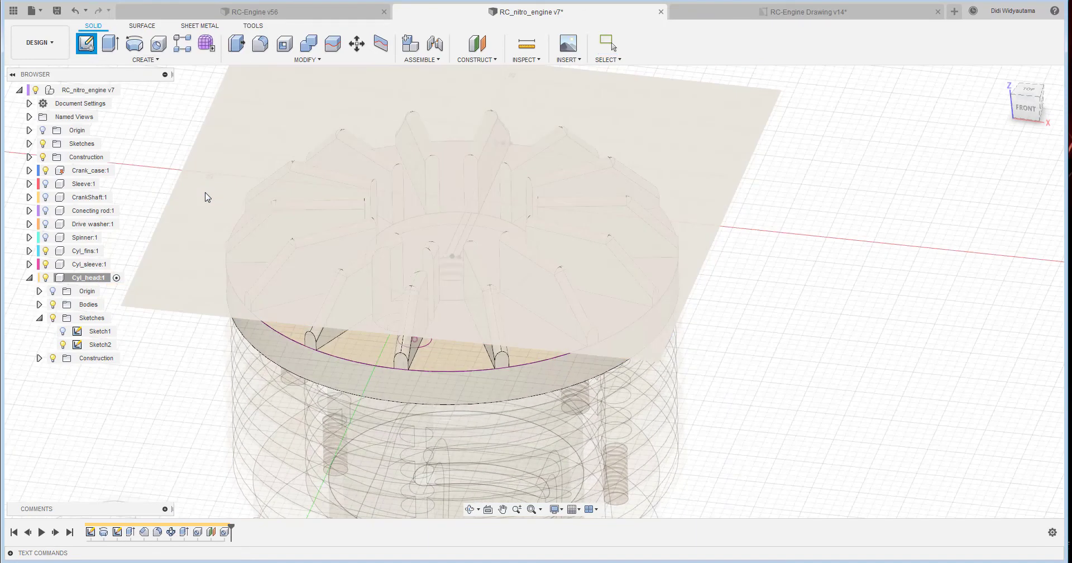
Sketch on the offset plane and project the centre point of the small circle near the rim into it.
left_click(245, 202)
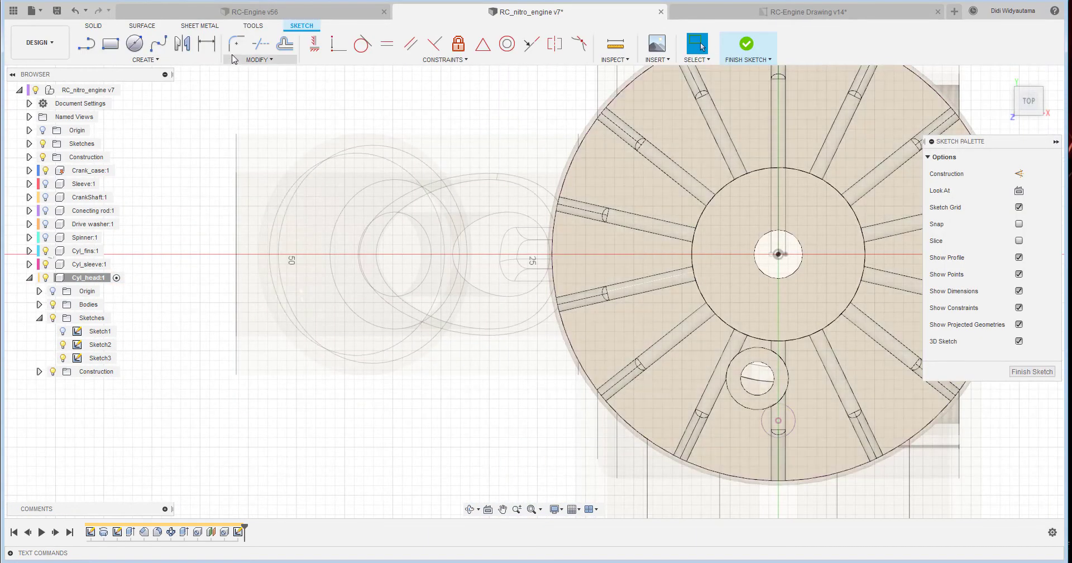
left_click(136, 59)
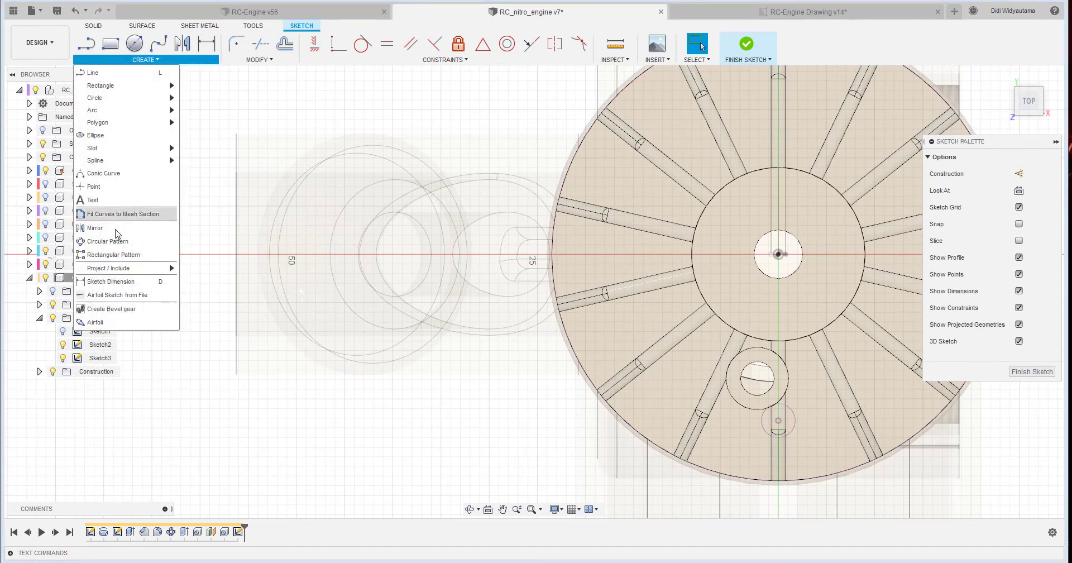
mouse_move(134, 268)
left_click(195, 268)
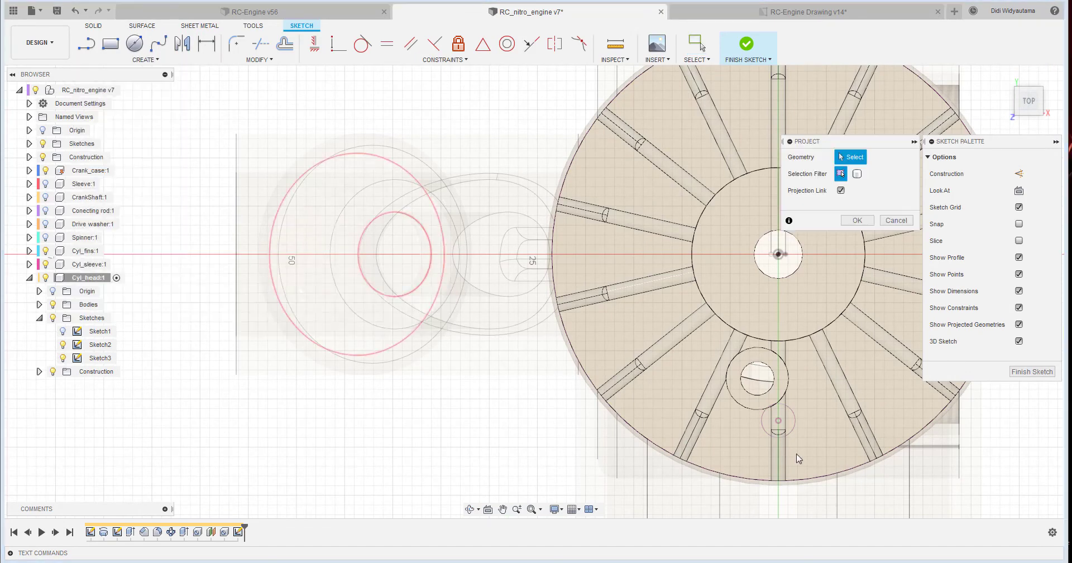
left_click(779, 422)
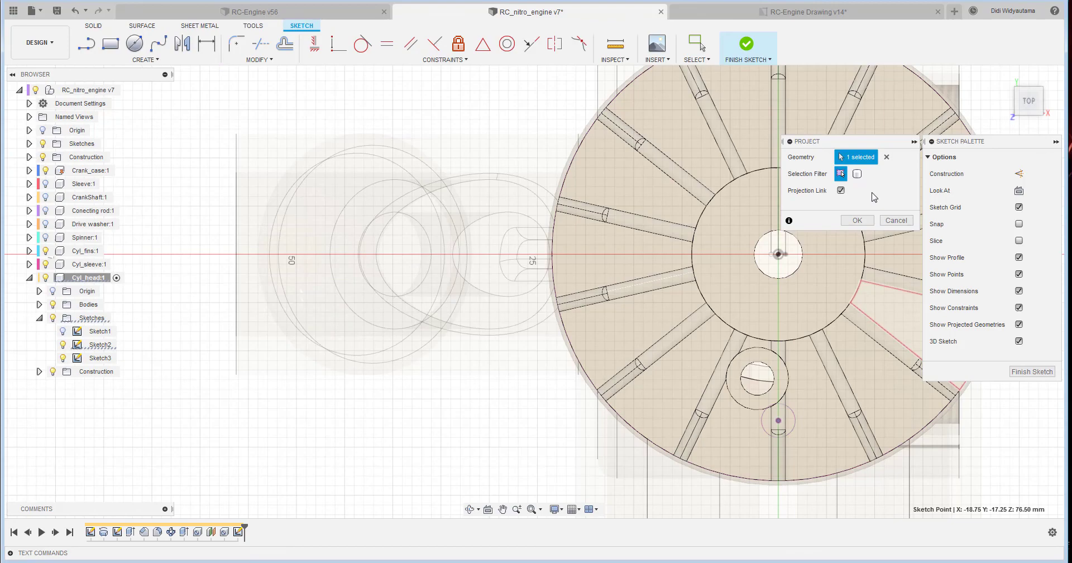
left_click(858, 220)
left_click(1032, 372)
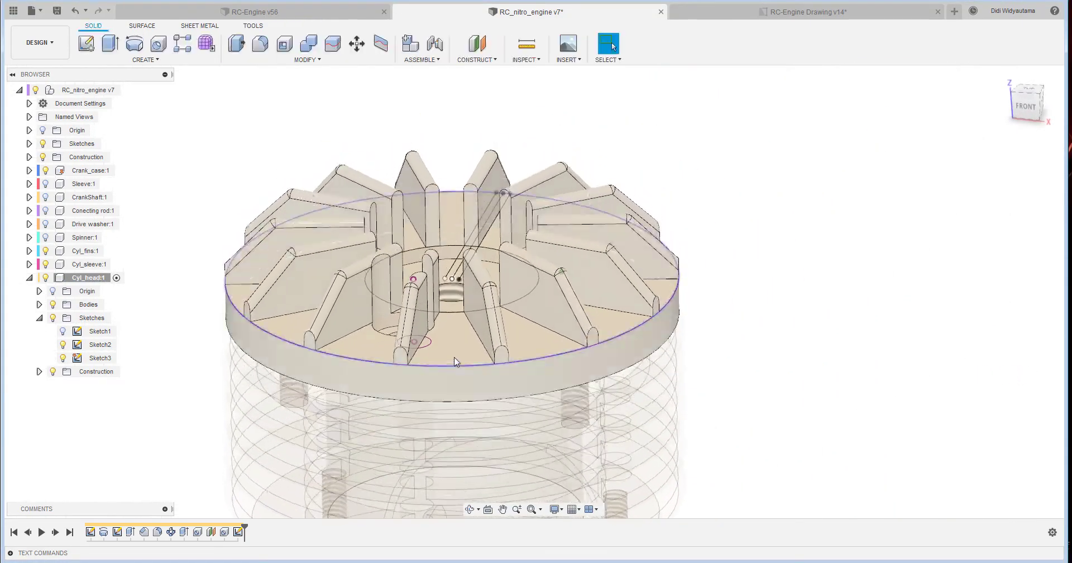
Move the counterbore hole after the new sketch in the feature history and edit it to sit on the projected centre point.
double_click(237, 532)
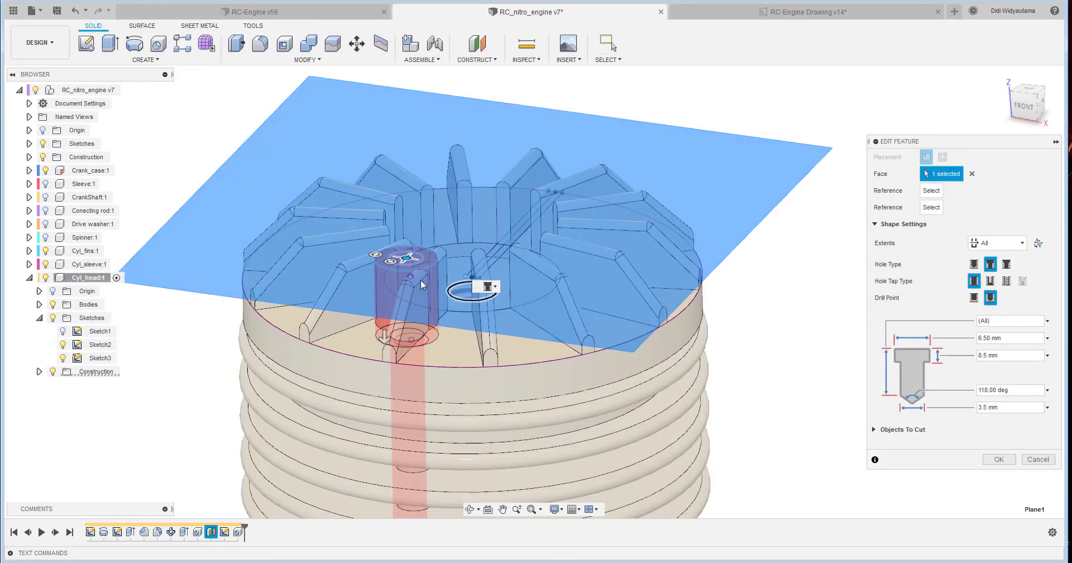
mouse_move(409, 256)
left_mouse_down()
mouse_move(411, 276)
mouse_move(442, 281)
mouse_move(406, 283)
mouse_move(411, 266)
left_mouse_up()
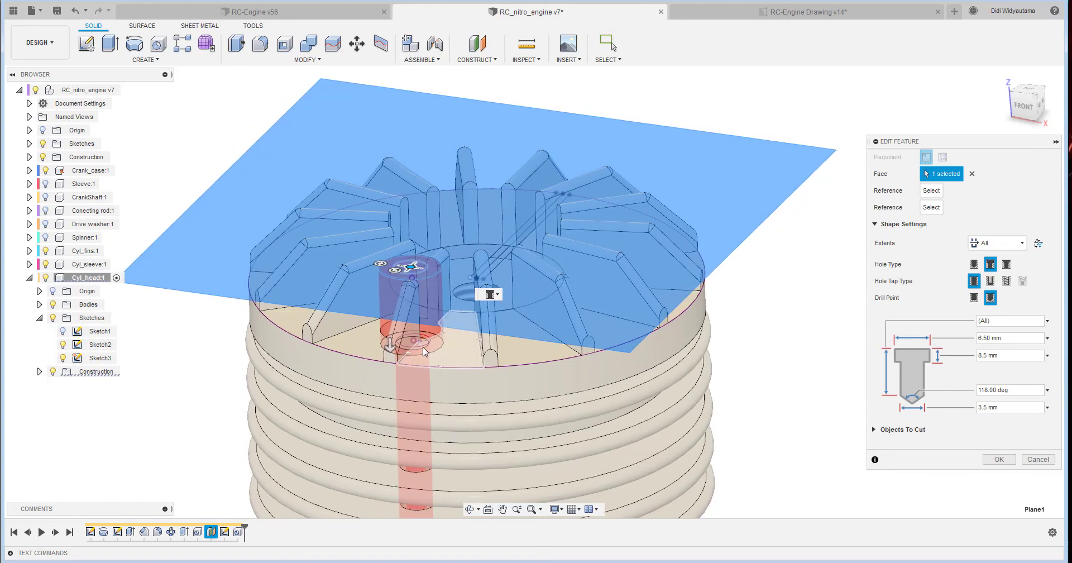
scroll(408, 283, "up", 1)
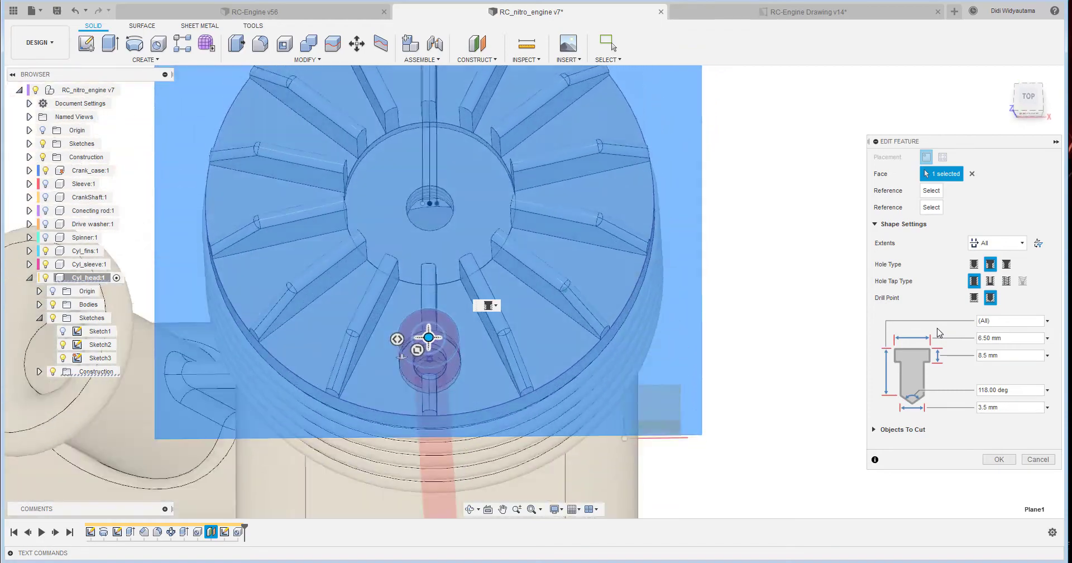
left_click(997, 461)
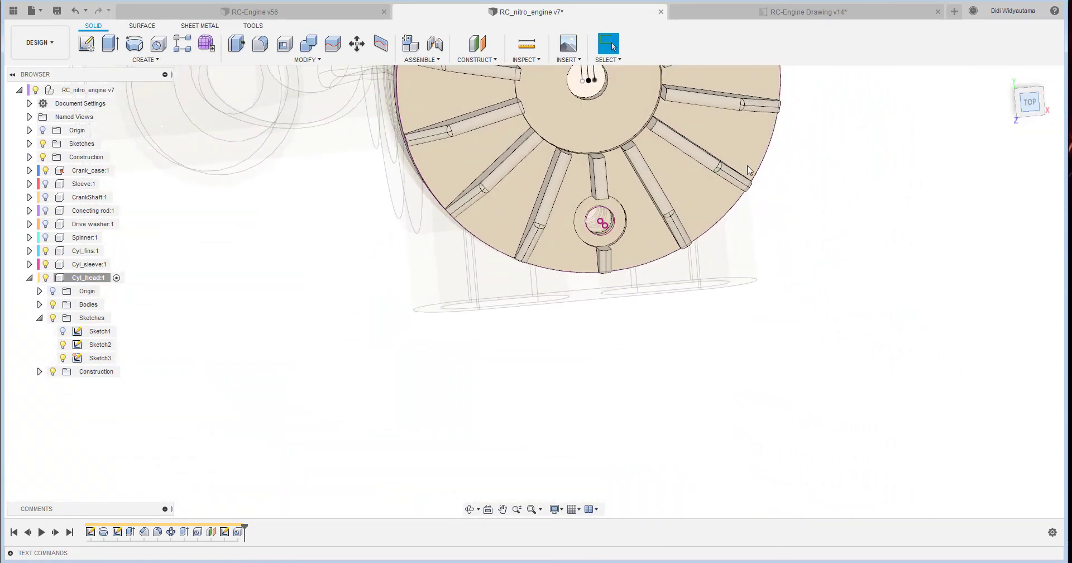
Create a full circular pattern of the counterbore hole around the cylinder head's centre axis with a quantity of 6.
scroll(605, 223, "up", 5)
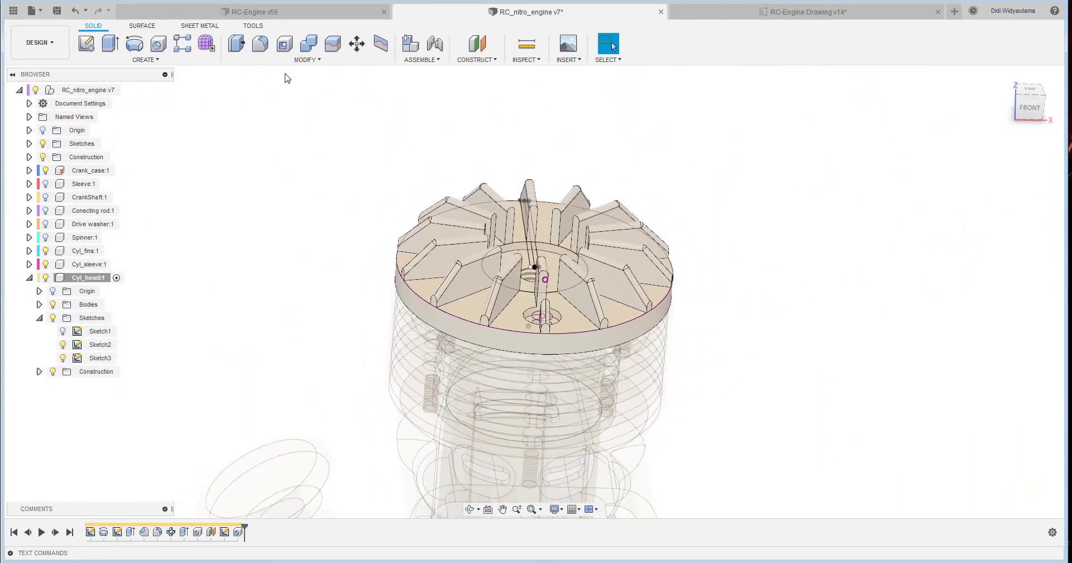
left_click(145, 59)
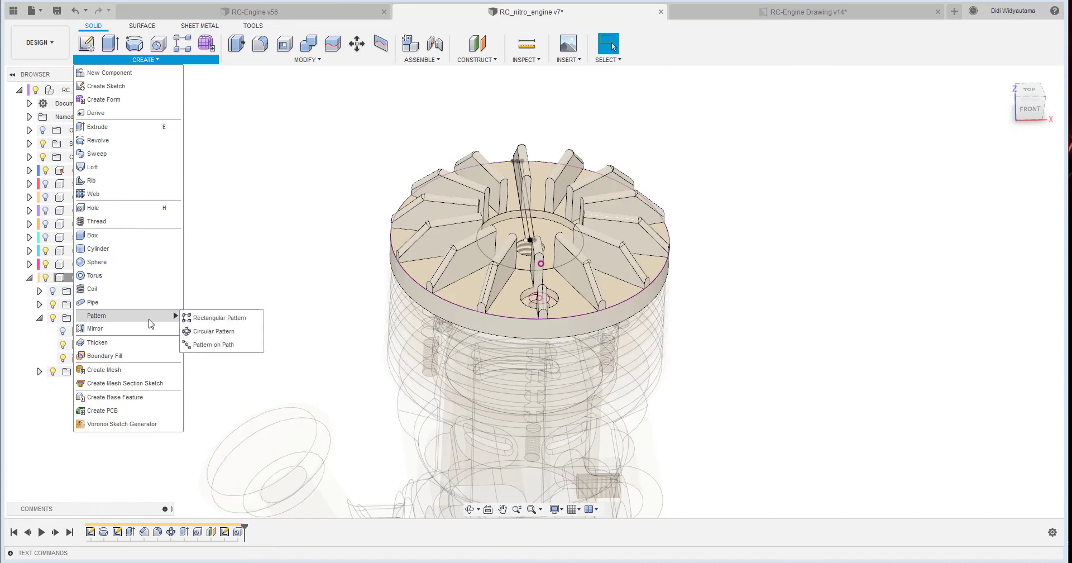
left_click(214, 331)
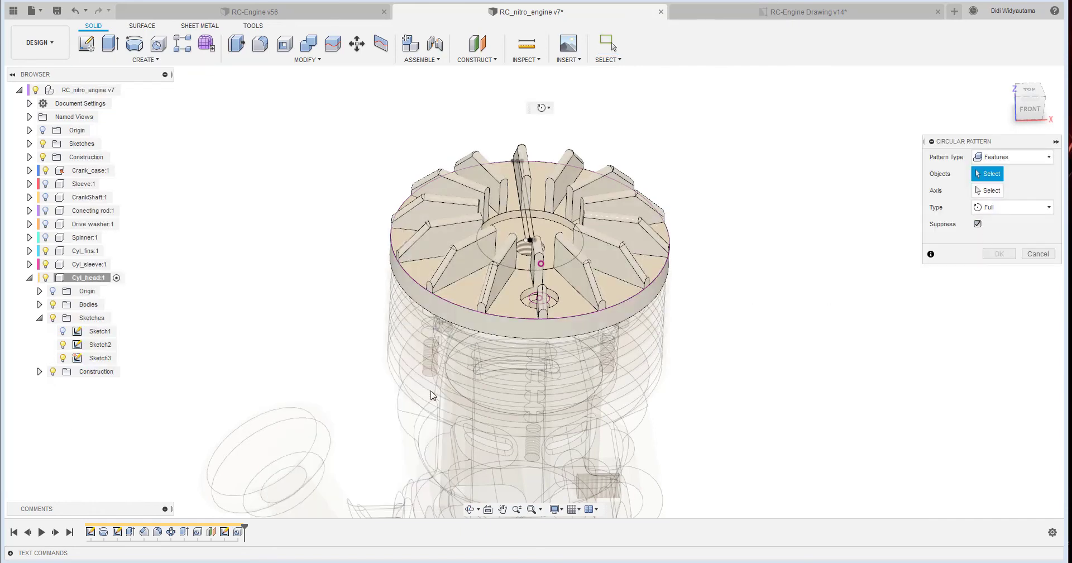
left_click(238, 532)
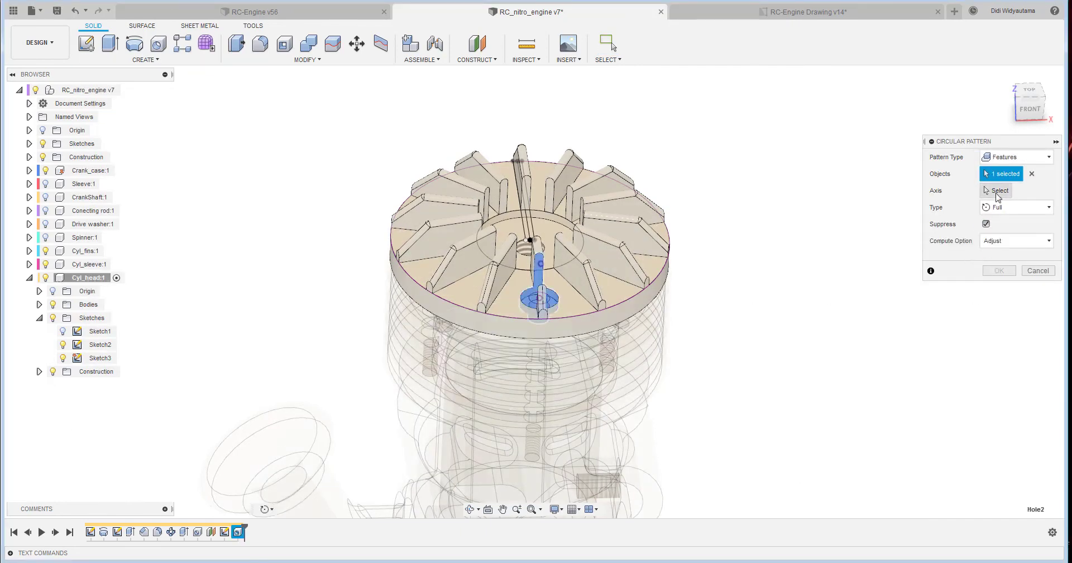
left_click(995, 193)
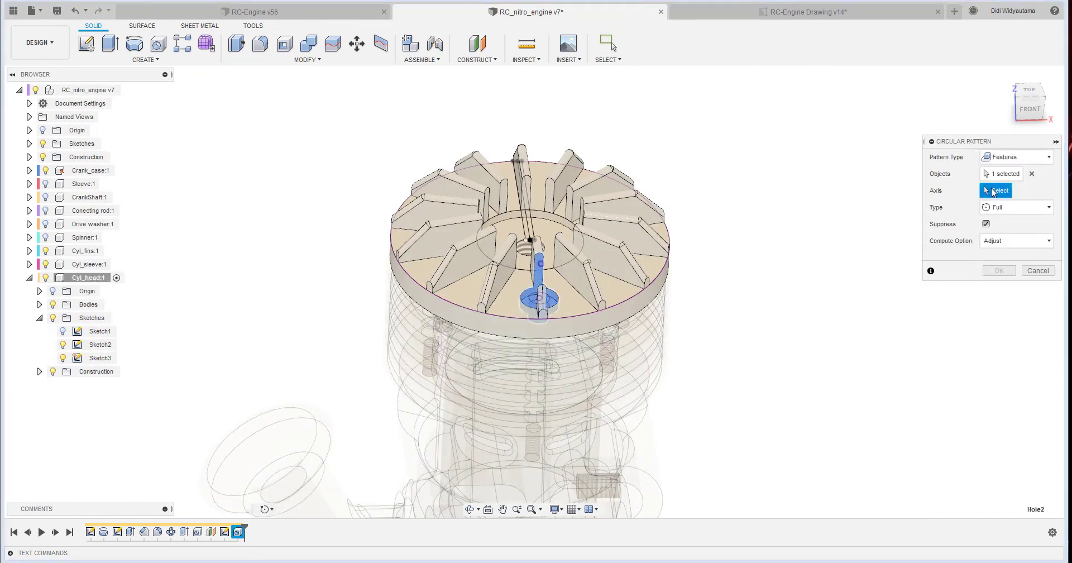
left_click(649, 292)
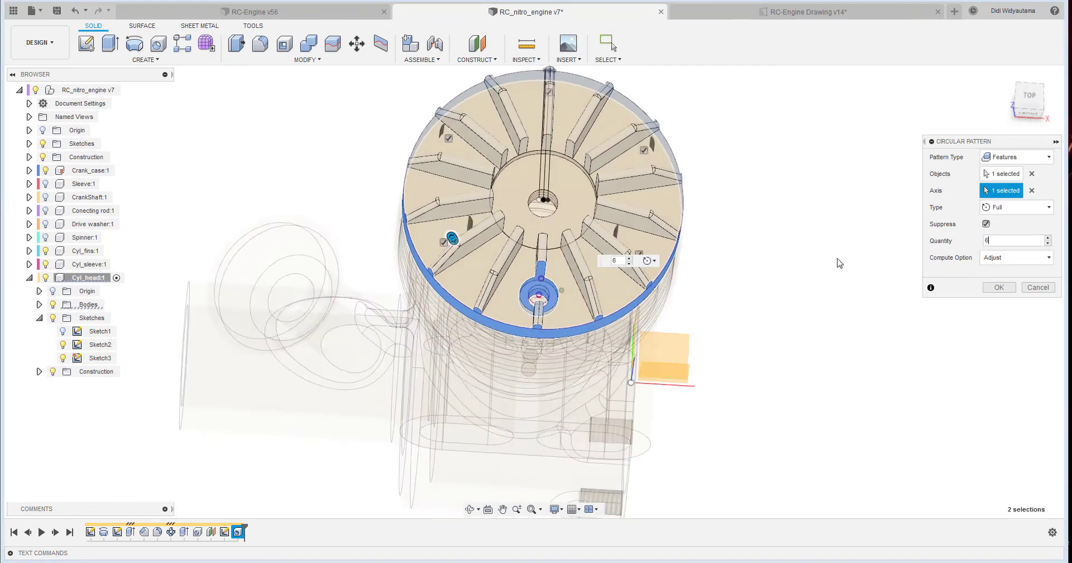
left_click(999, 288)
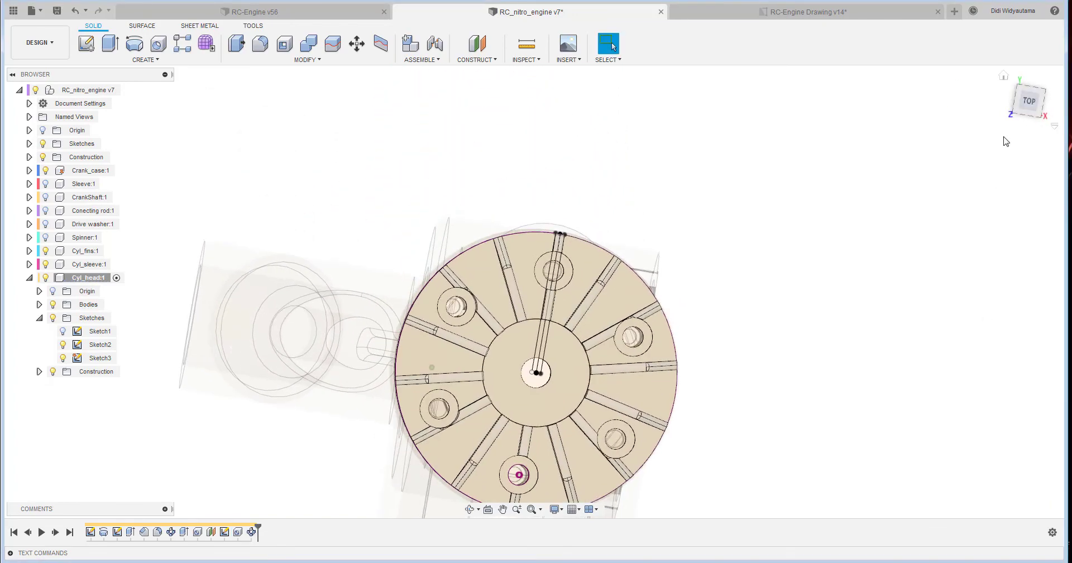
Change the quantity of the head's circular fin pattern so the fins line up with the six screw holes, and reactivate the top-level assembly.
left_click(1029, 100)
scroll(524, 312, "up", 3)
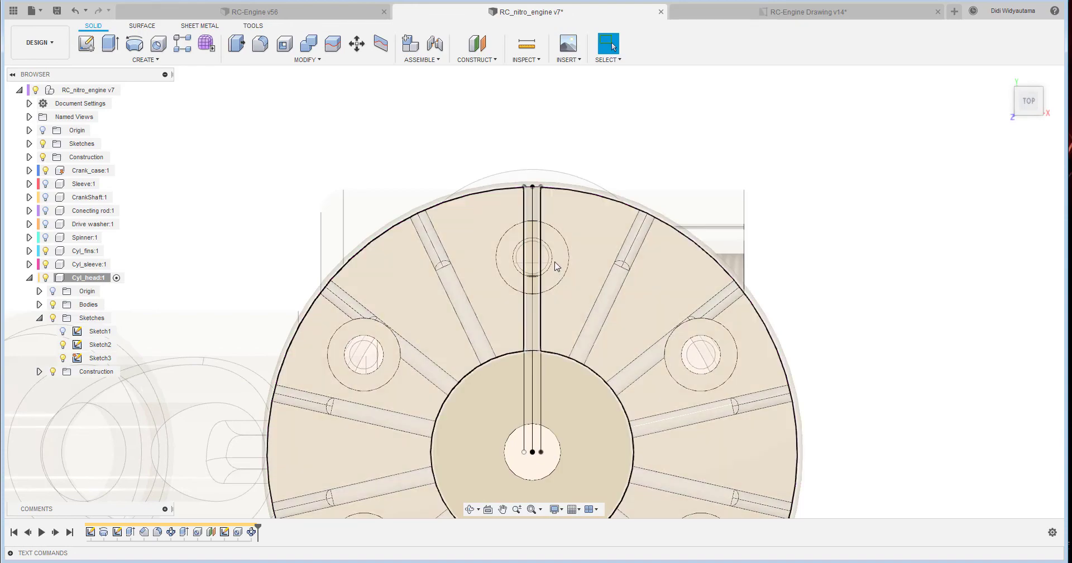
scroll(554, 289, "up", 5)
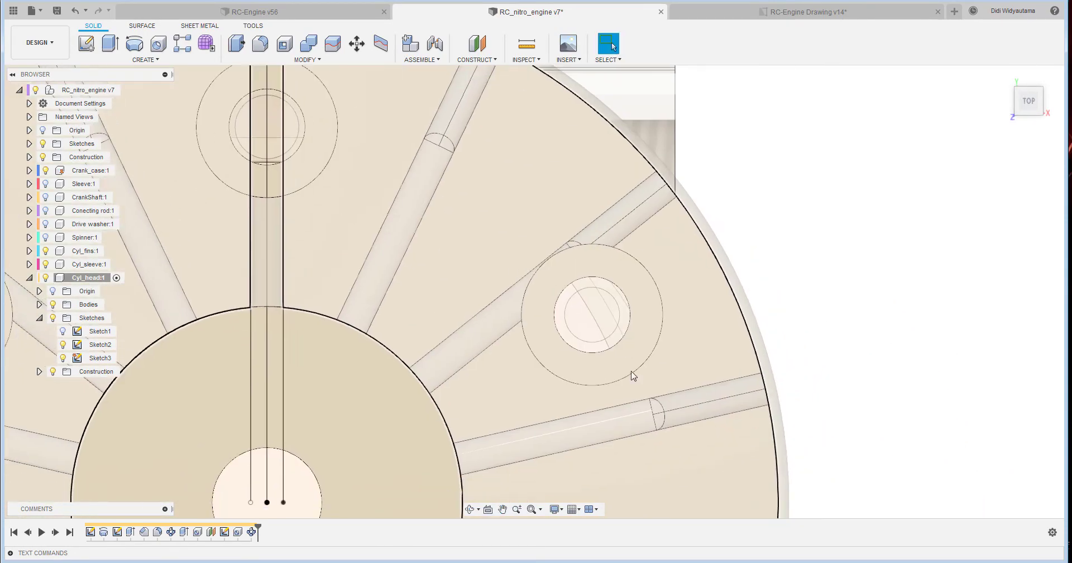
middle_click_drag(631, 376, 628, 147)
scroll(642, 273, "down", 2)
middle_click_drag(660, 331, 784, 197)
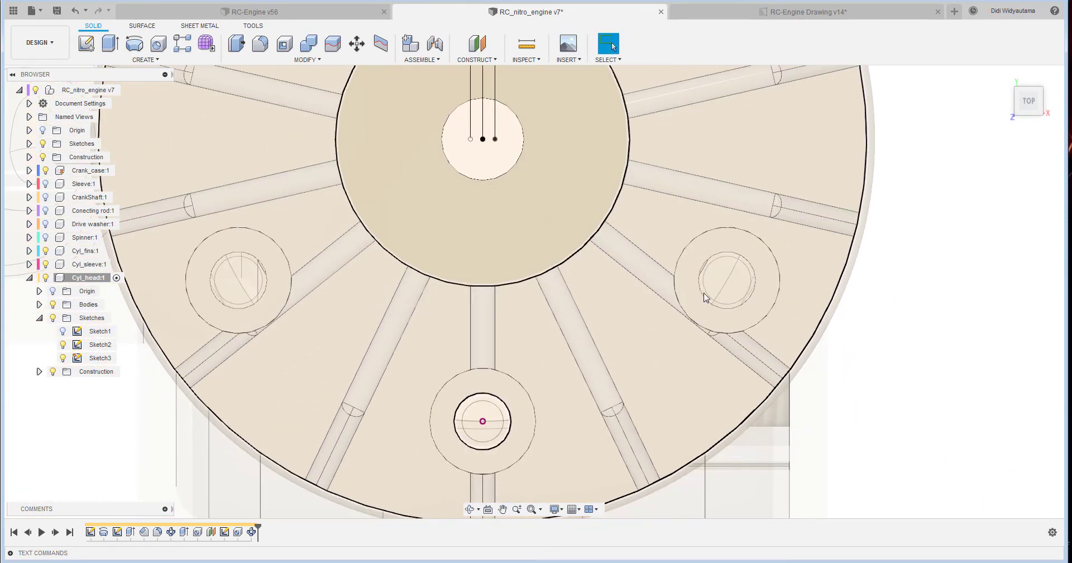
middle_click_drag(456, 314, 850, 268, "shift")
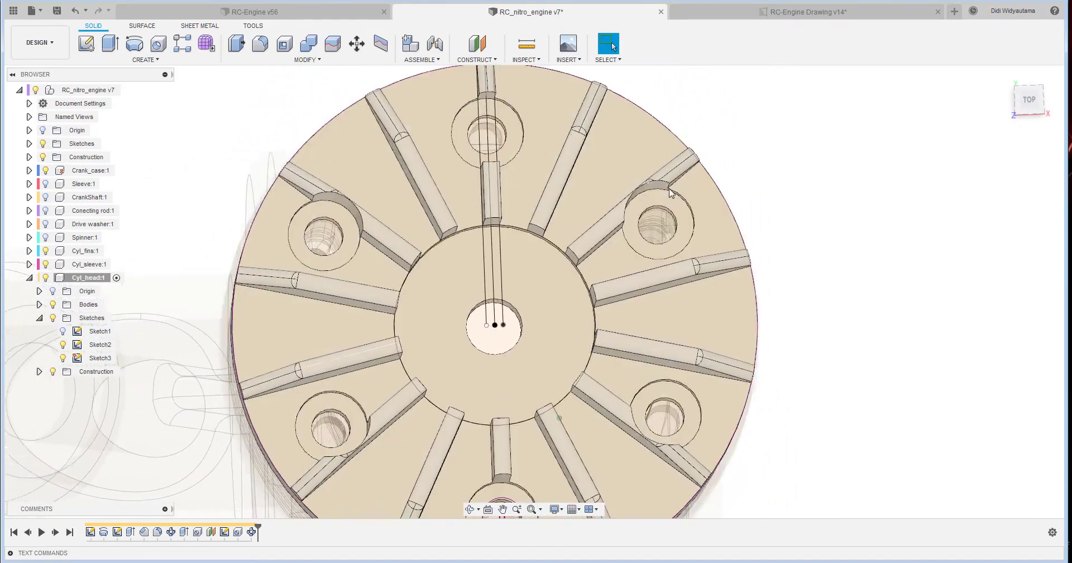
left_click(171, 533)
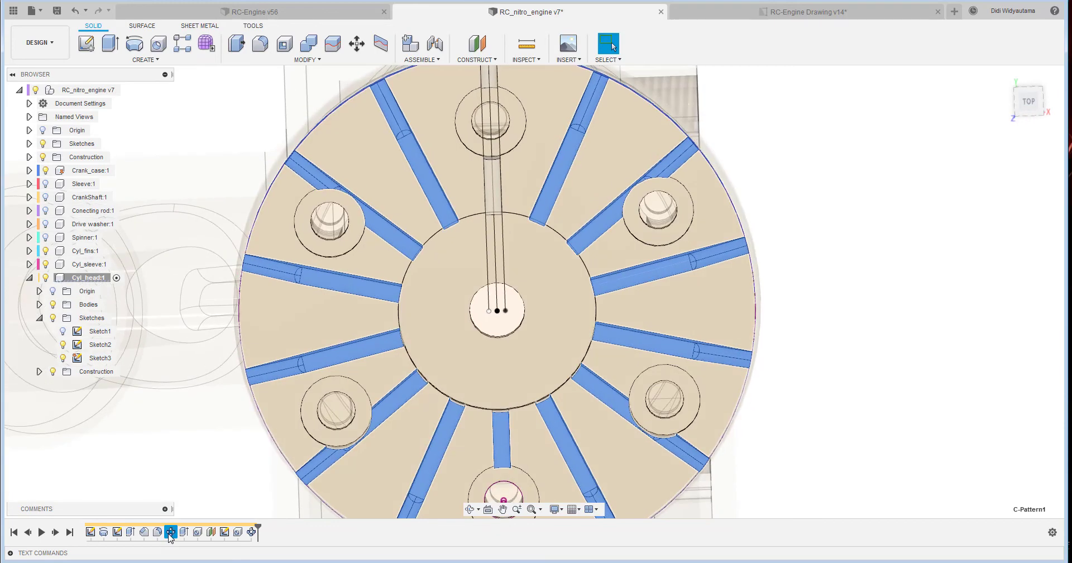
double_click(170, 532)
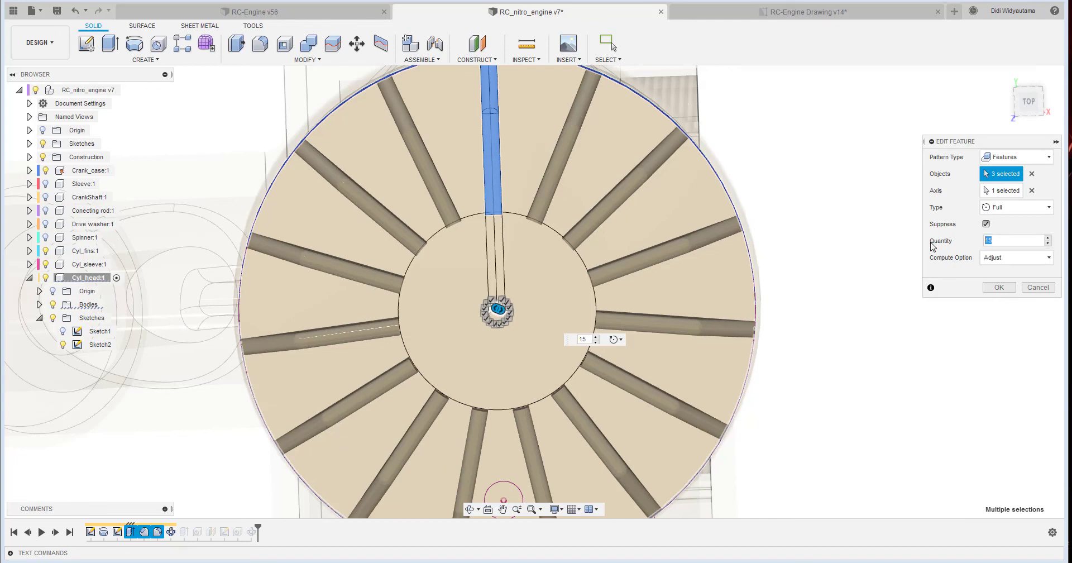
left_click(1000, 287)
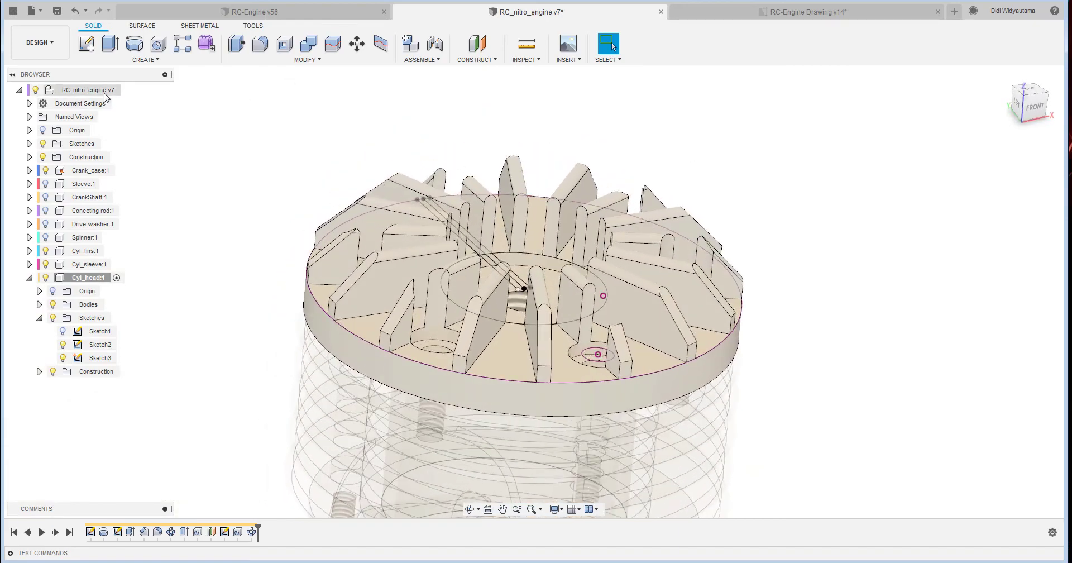
left_click(133, 89)
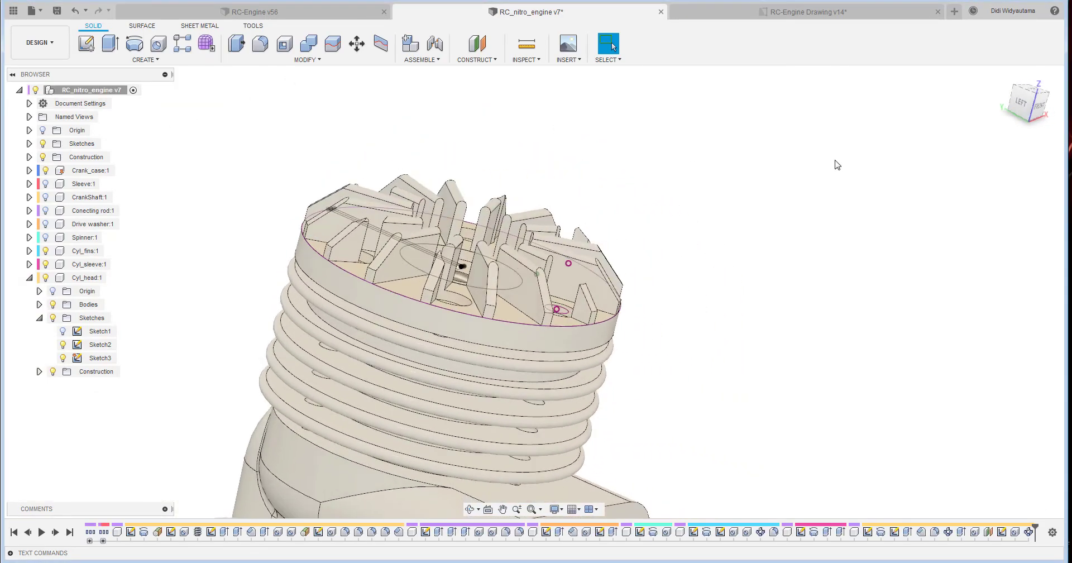